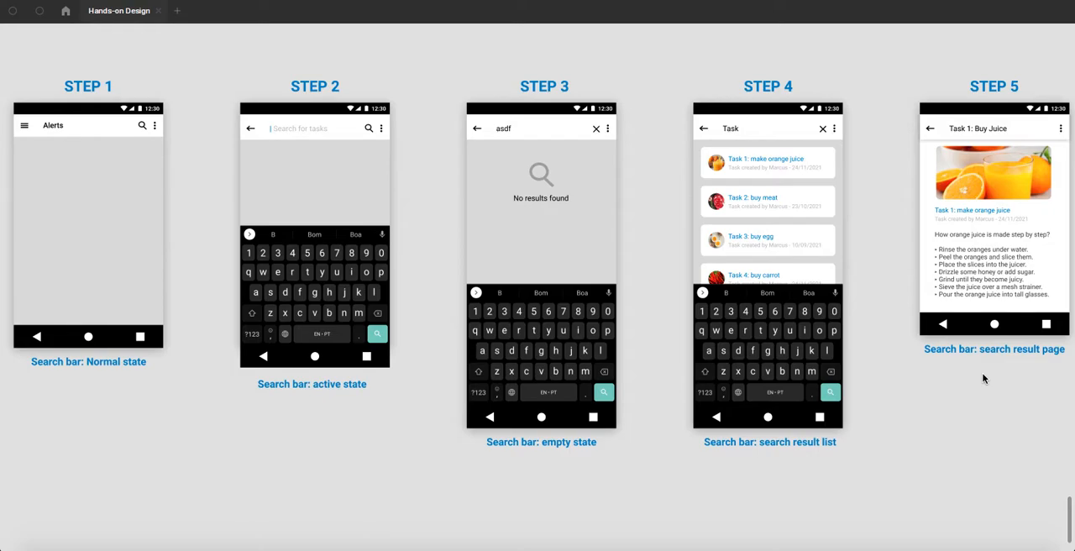
- Examine the Step 1 normal-state and Step 2 active-state search bar mockups, including the header and on-screen keyboard
left_click(204, 78)
left_click_drag(220, 103, 535, 106)
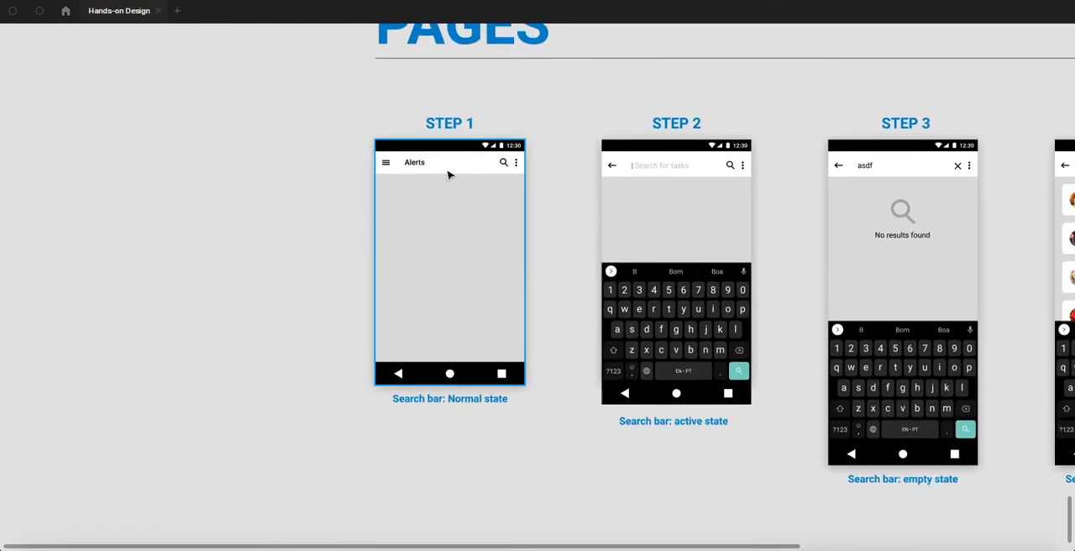
scroll(451, 172, "up", 5)
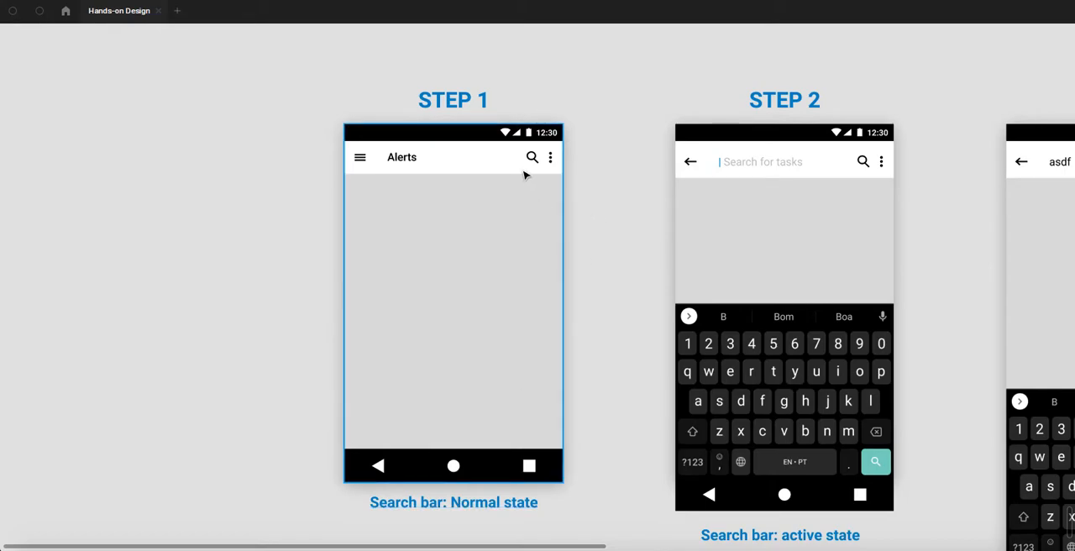
scroll(525, 174, "down", 1)
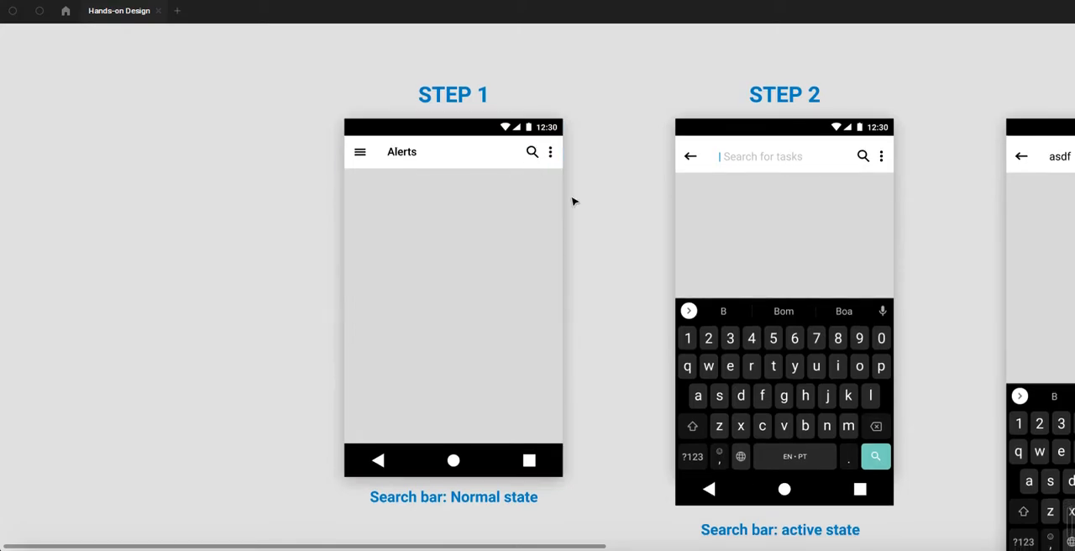
left_click_drag(536, 175, 312, 154)
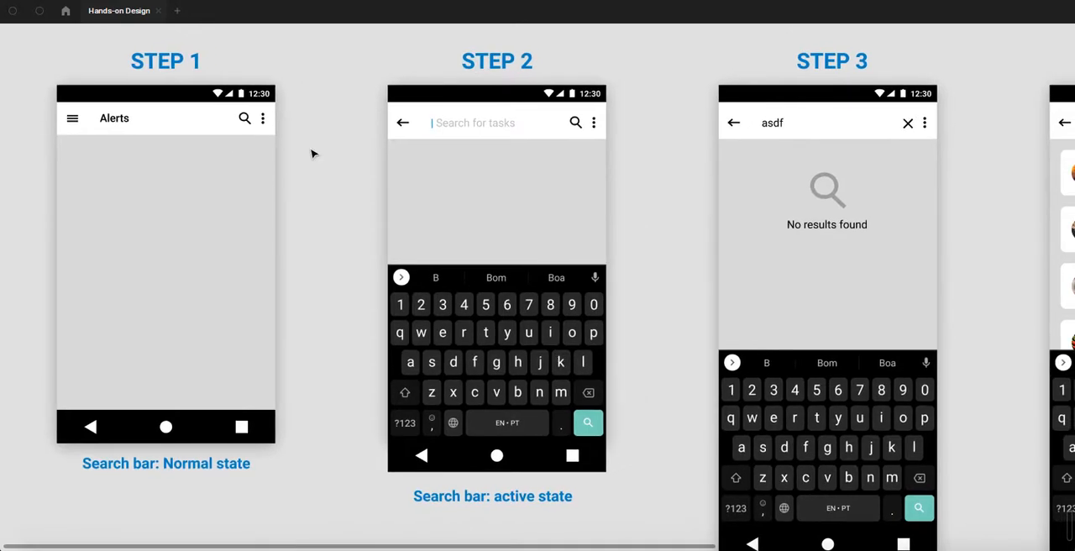
left_click(494, 334)
mouse_move(471, 289)
left_mouse_down()
mouse_move(490, 458)
mouse_move(479, 449)
mouse_move(485, 294)
mouse_move(470, 284)
left_mouse_up()
scroll(445, 137, "up", 1)
left_click_drag(368, 199, 417, 205)
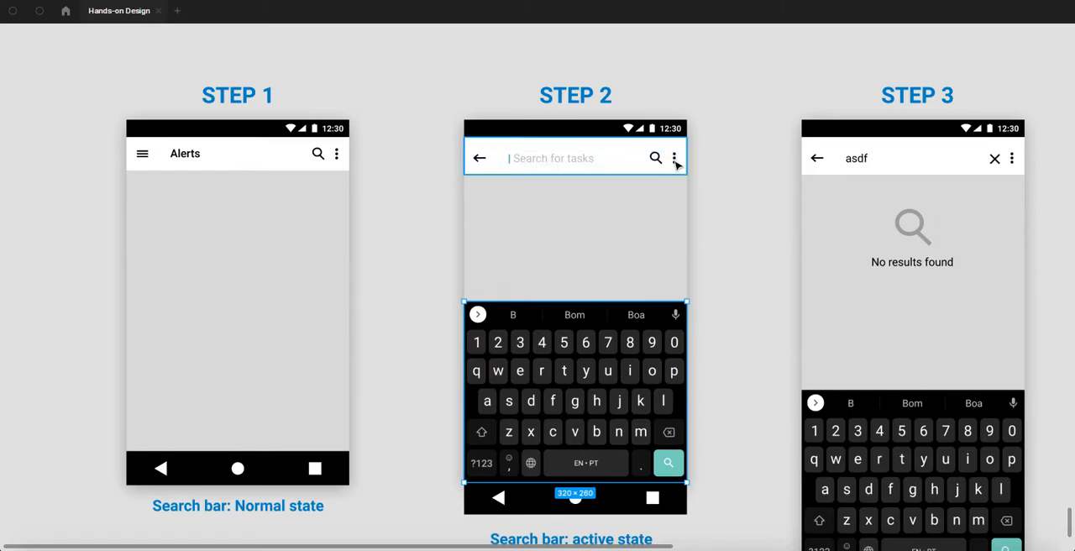
left_click(707, 179)
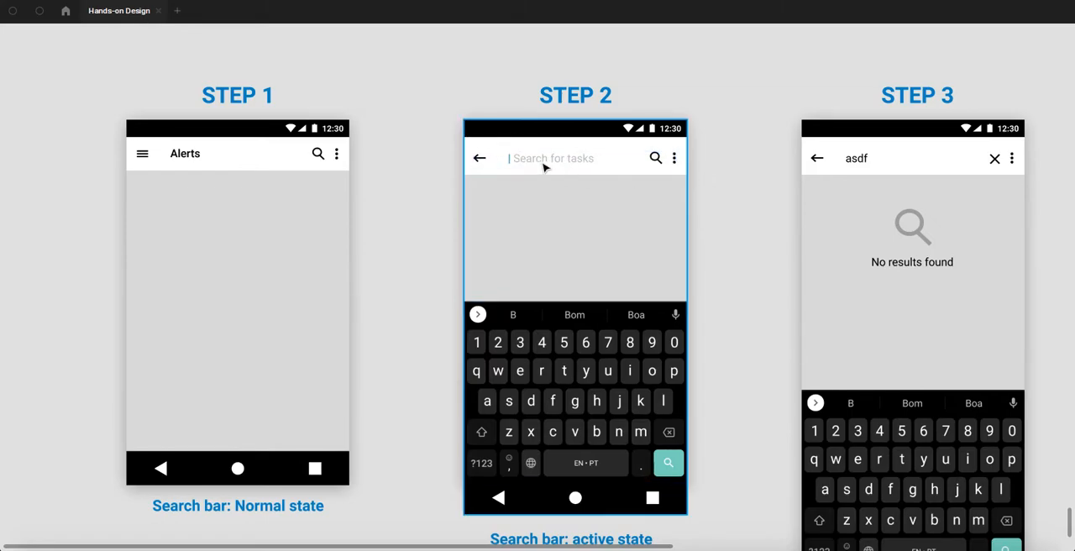
- Examine the Step 3 empty-state mockup, including its search text and the no-results icon and message
left_click_drag(730, 211, 446, 146)
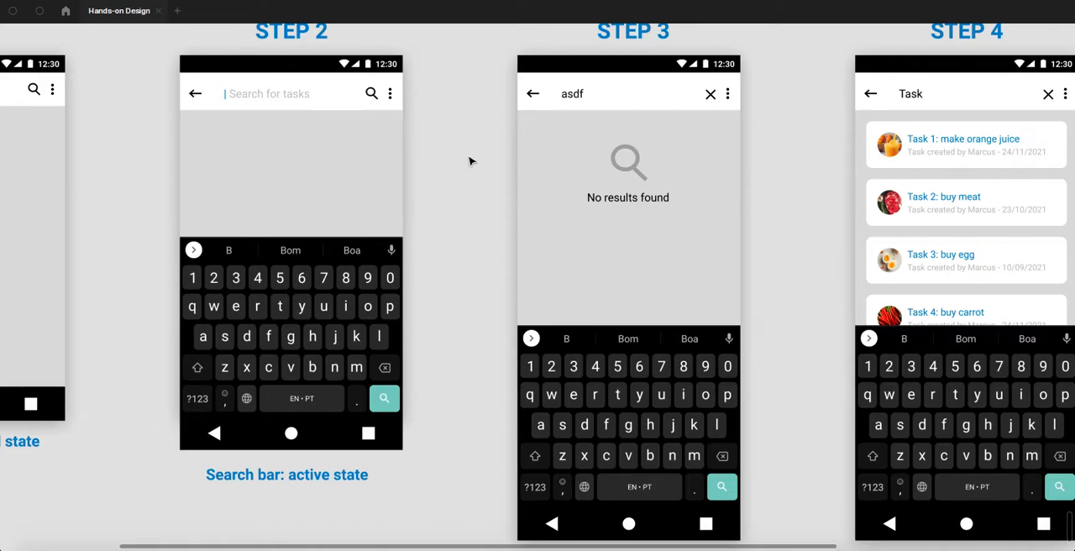
scroll(469, 161, "up", 2)
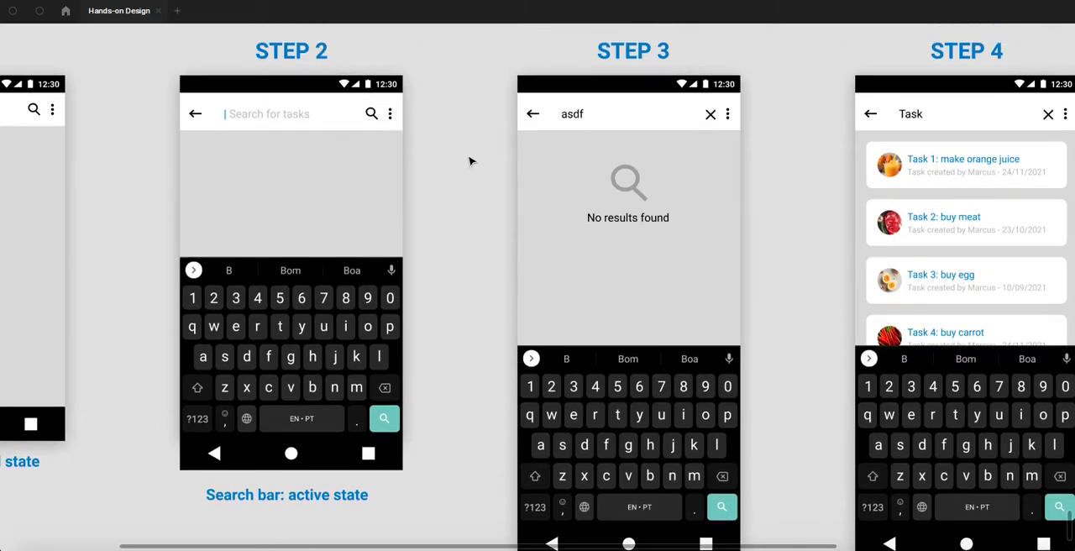
double_click(575, 120)
scroll(468, 171, "down", 2)
scroll(468, 171, "down", 3)
scroll(467, 172, "up", 4)
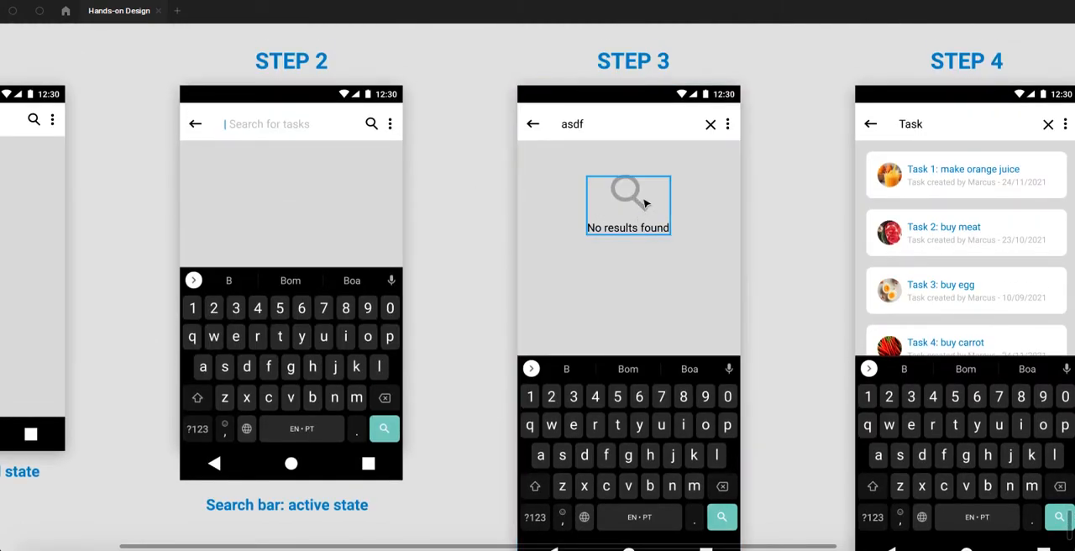
scroll(638, 198, "down", 1)
scroll(636, 196, "down", 1)
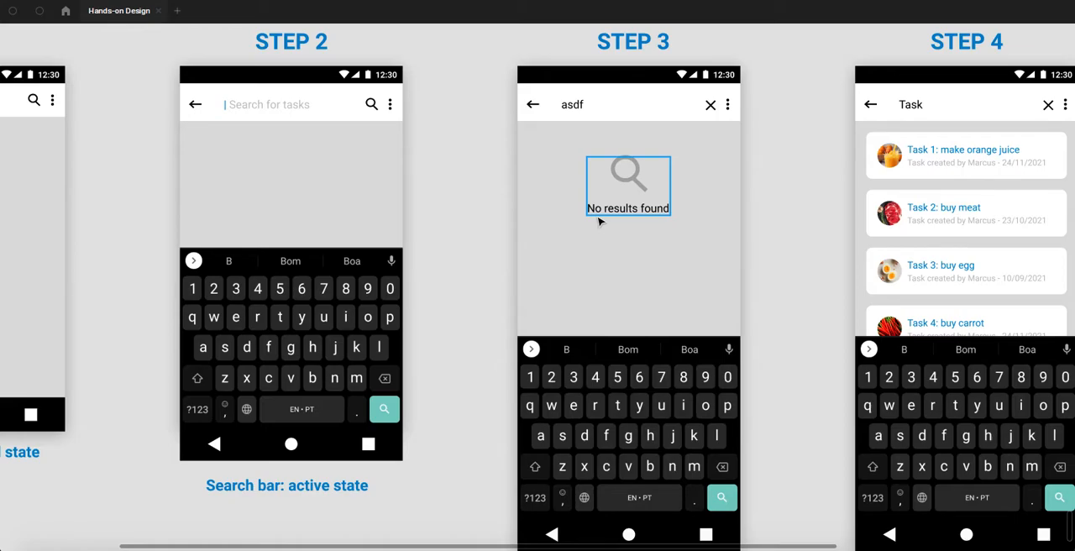
- Examine the Step 4 search result list, including the first task card's thumbnail, title and creation line
left_click_drag(811, 199, 546, 200)
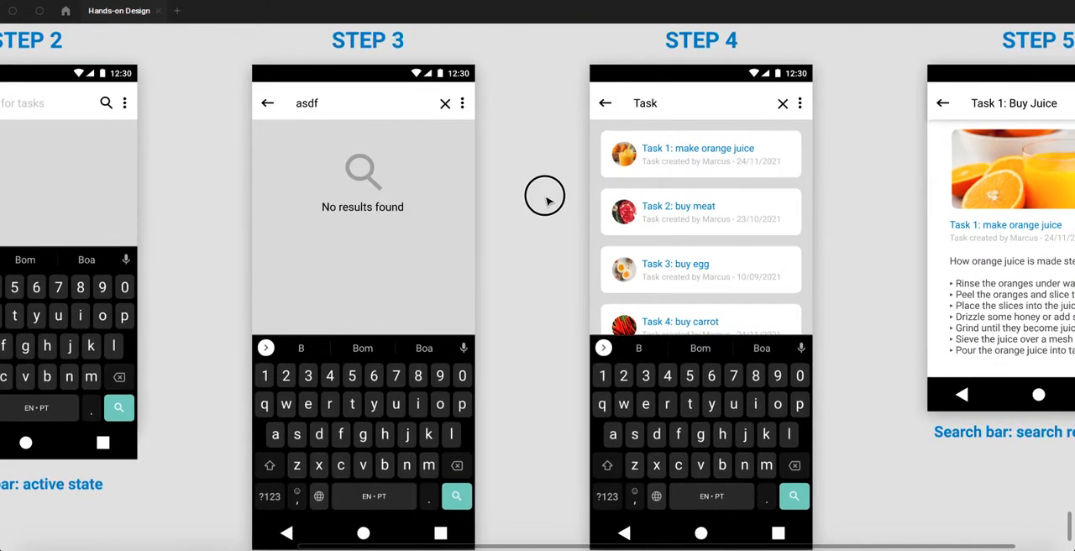
scroll(669, 107, "up", 1)
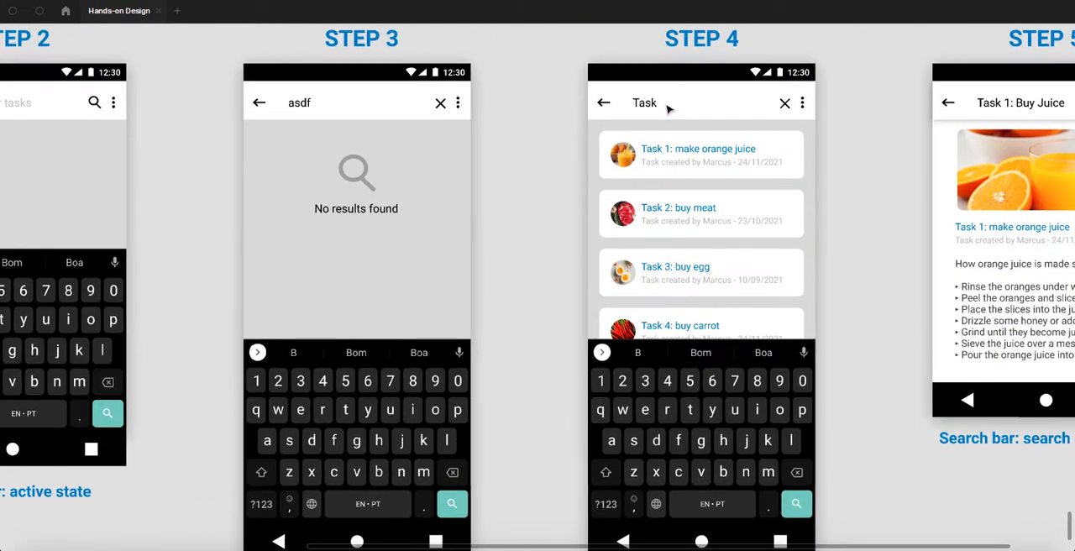
left_click_drag(552, 118, 490, 105)
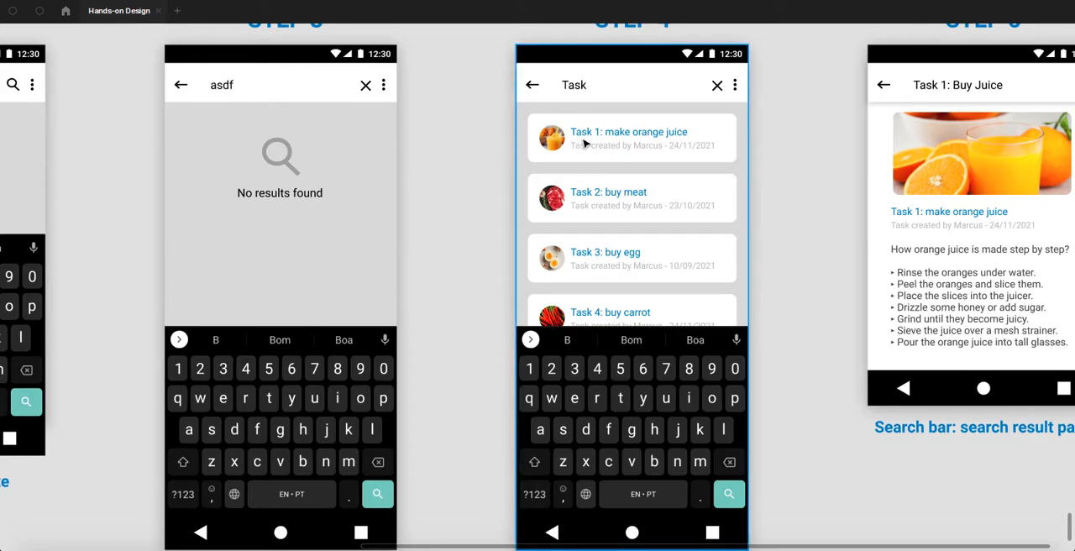
scroll(648, 136, "up", 1)
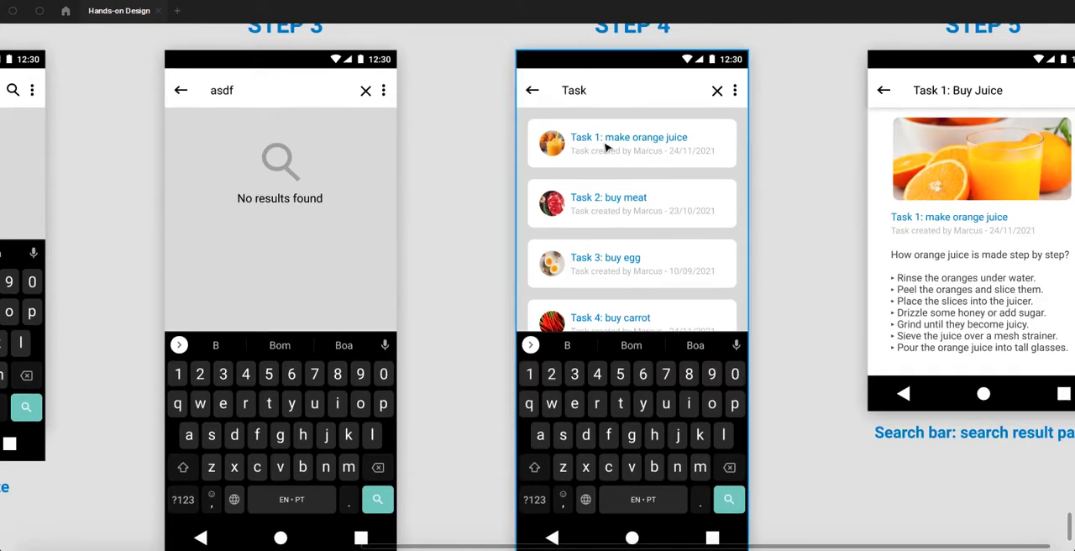
scroll(633, 137, "up", 3)
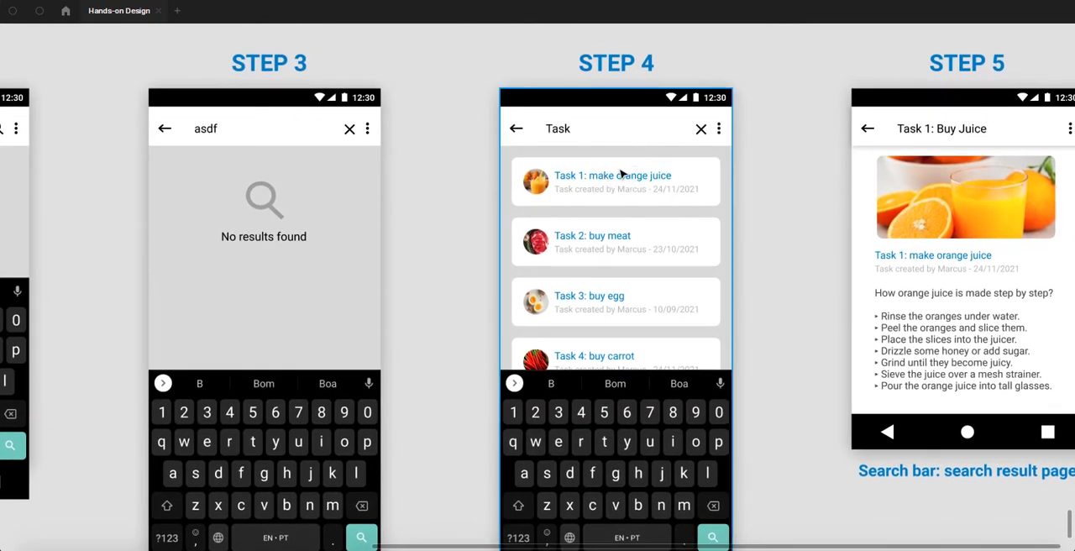
scroll(613, 174, "up", 3)
left_click(523, 188)
left_click(542, 177)
left_click(568, 199)
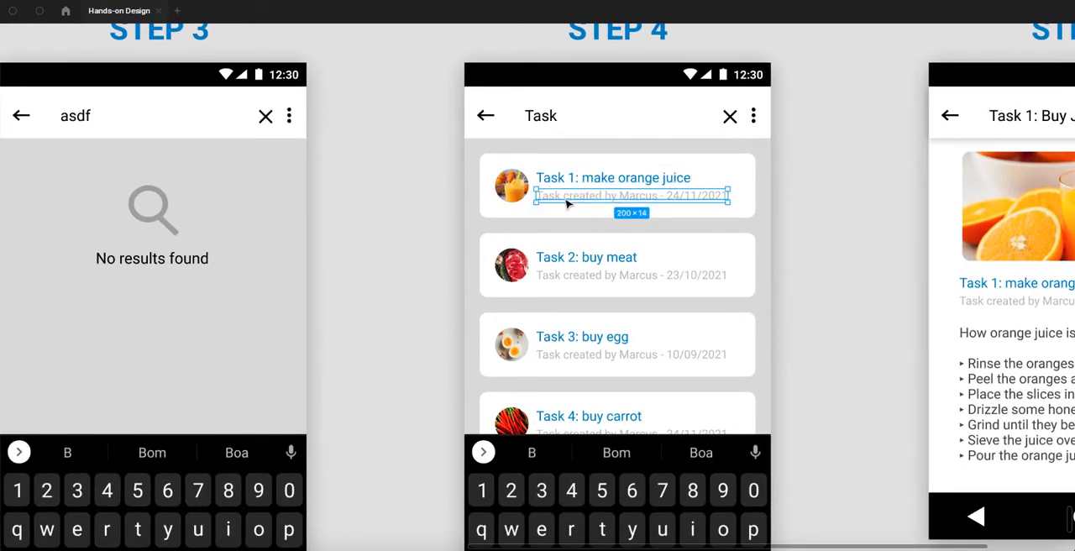
left_click(725, 160)
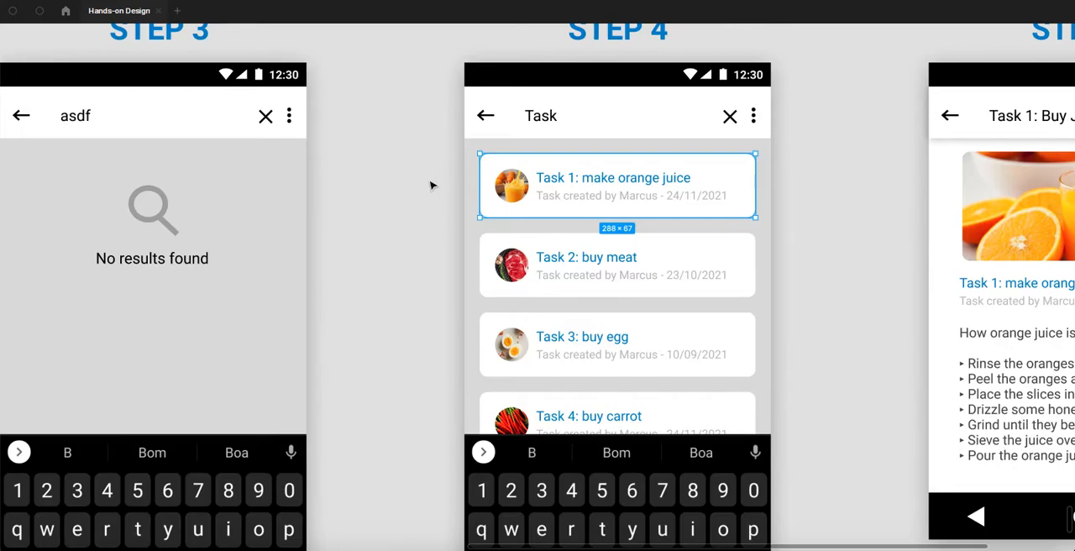
scroll(432, 183, "down", 2)
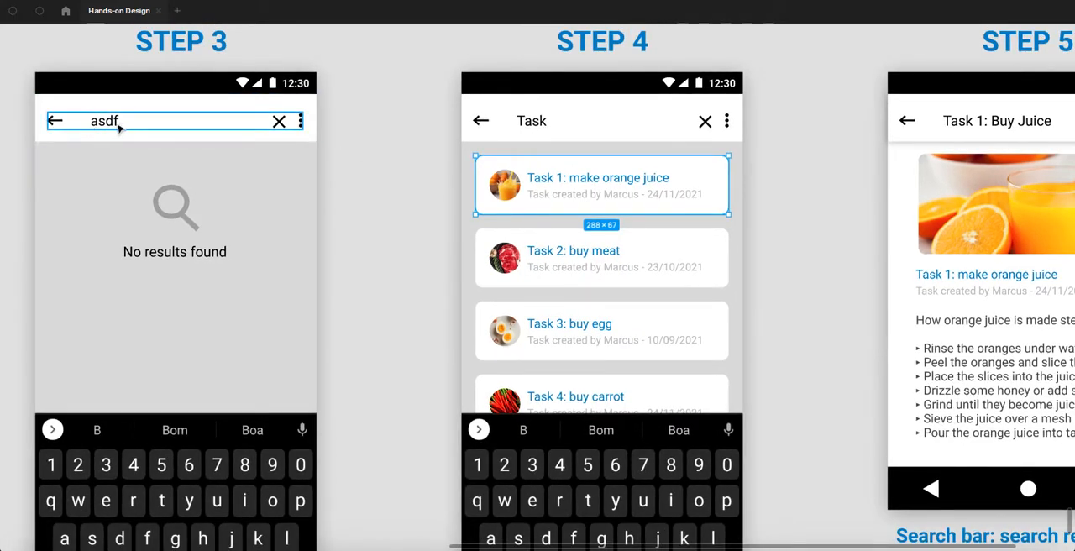
- Replace the search text in the Step 3 mockup's header with "adfasdf"
key("space")
left_click_drag(393, 160, 756, 182)
left_click_drag(384, 178, 497, 184)
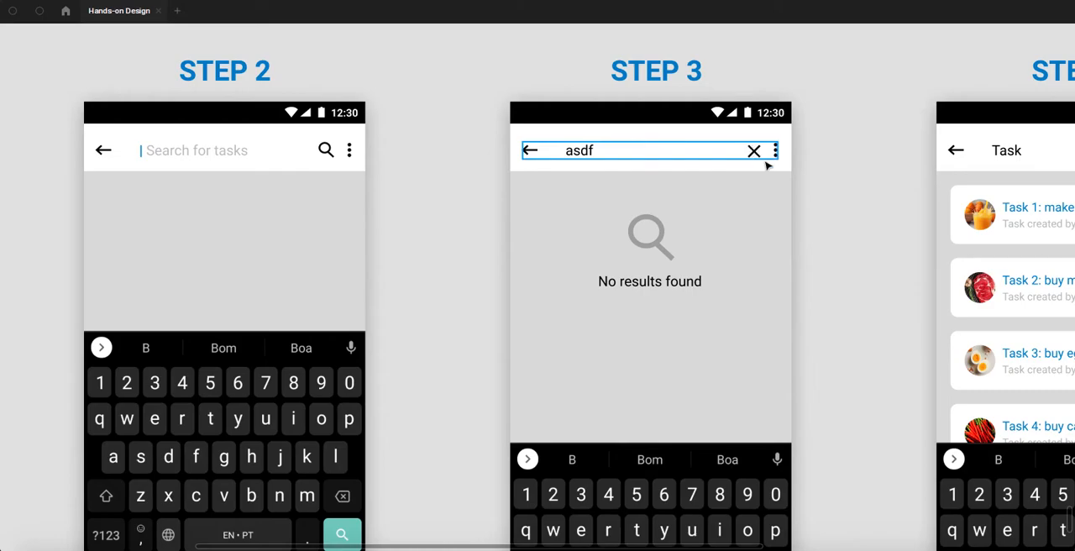
scroll(595, 159, "up", 1)
double_click(579, 151)
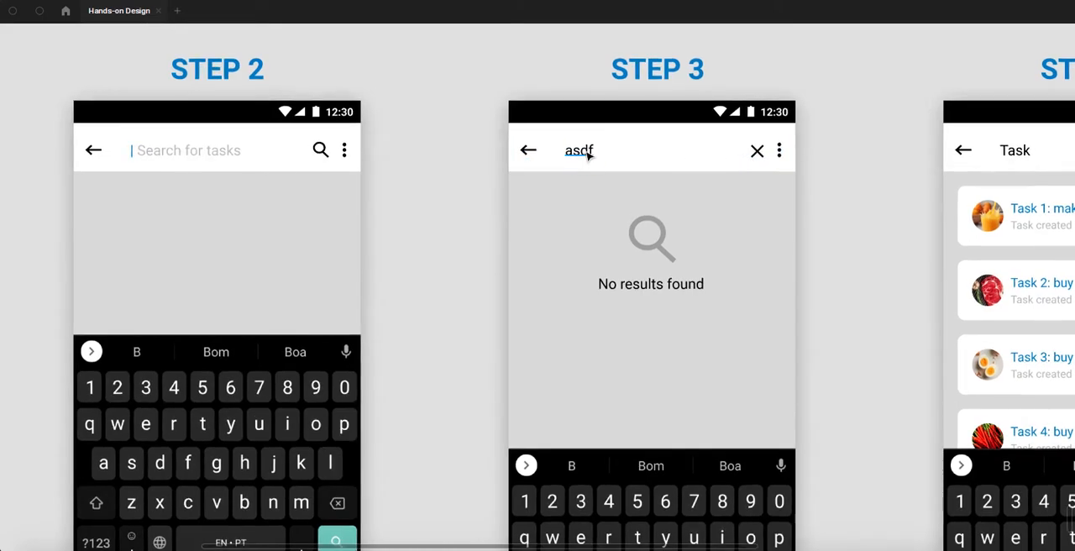
type("adfasdf")
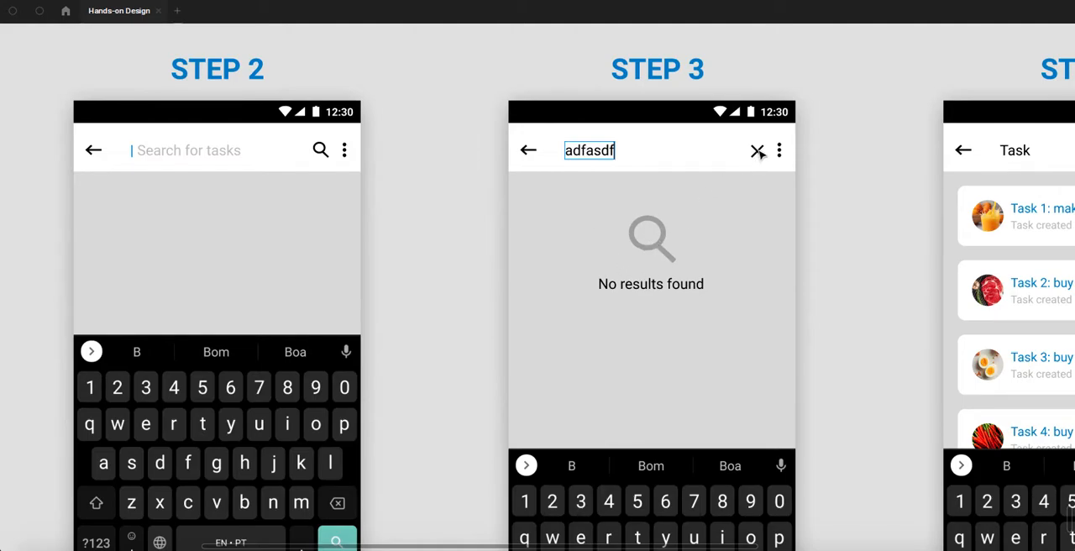
- Clear the search text in the Step 3 header and restore it as "adfasdf"
key("BackSpace")
key("BackSpace")
key("BackSpace")
key("BackSpace")
key("BackSpace")
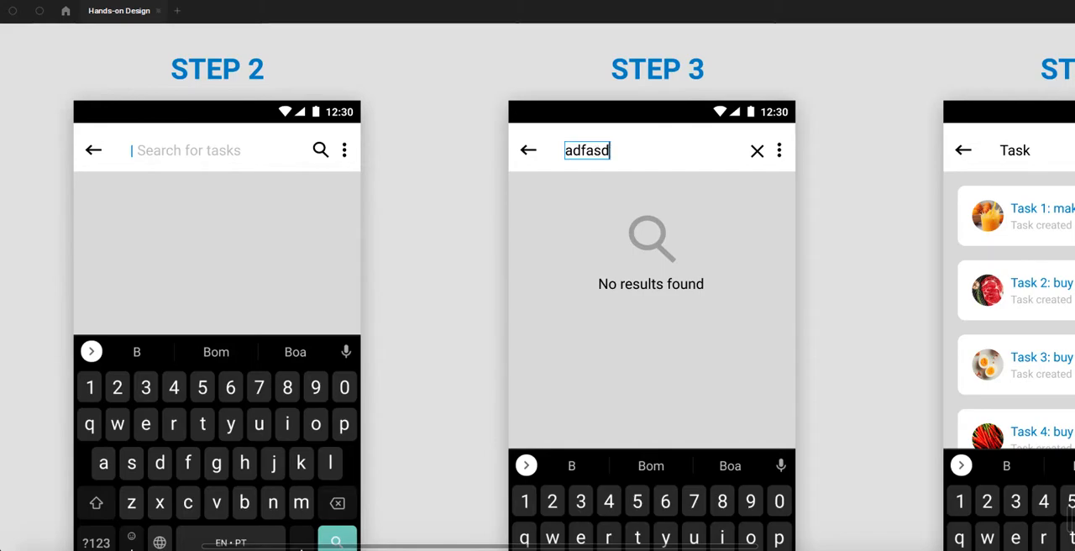
key("BackSpace")
key("BackSpace")
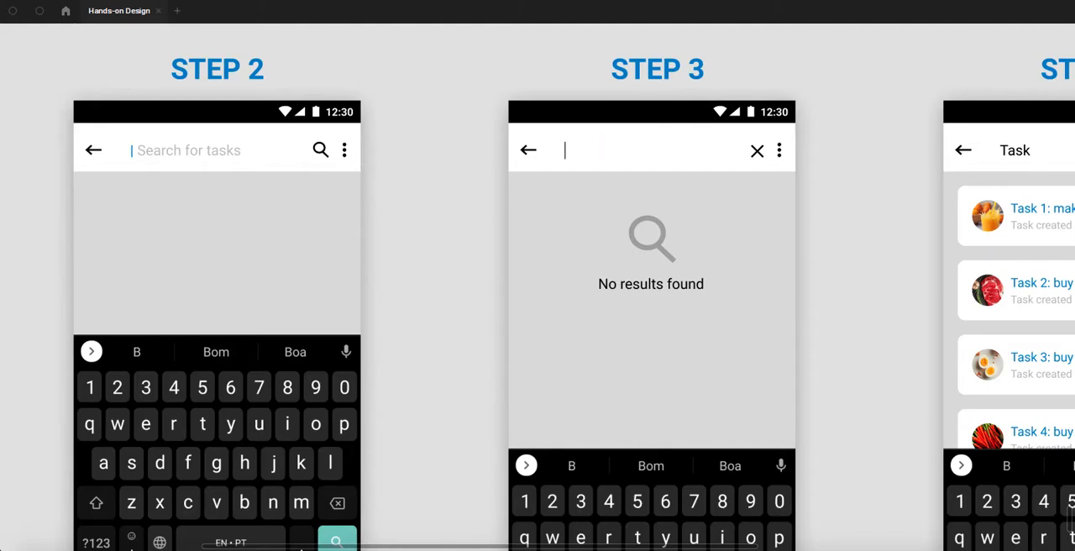
type("task")
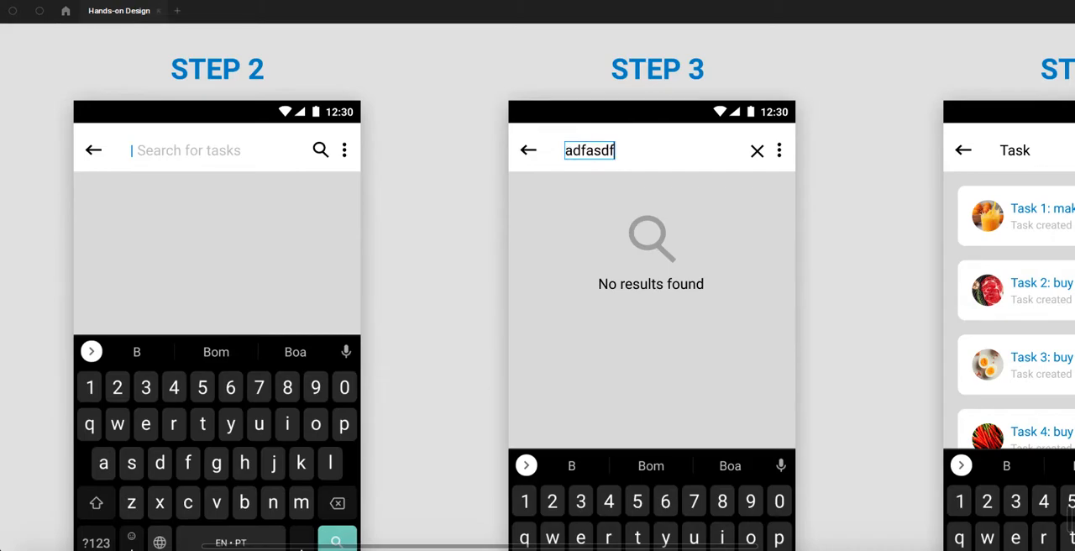
key("Escape")
key("Escape")
left_click(842, 133)
- Compare the Step 4 result list with the Step 5 search result page, including its header, image and article text
left_click_drag(858, 203, 470, 178)
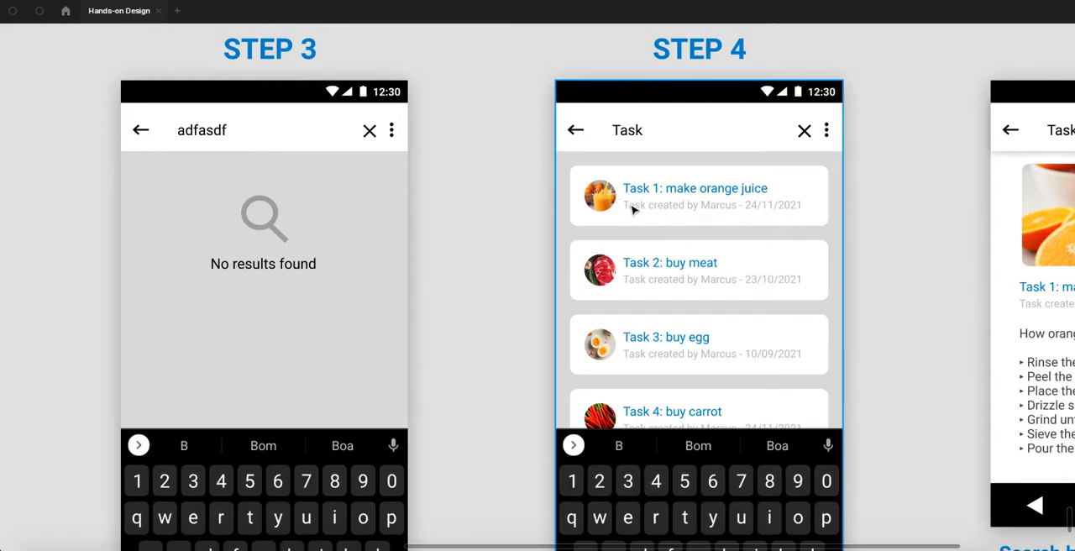
left_click_drag(896, 210, 767, 206)
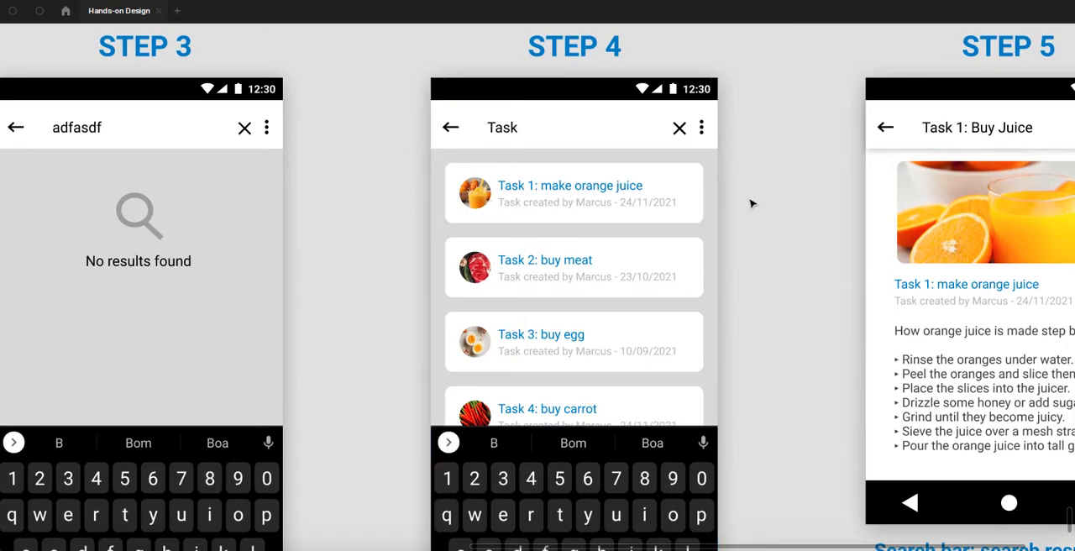
left_click_drag(782, 214, 508, 192)
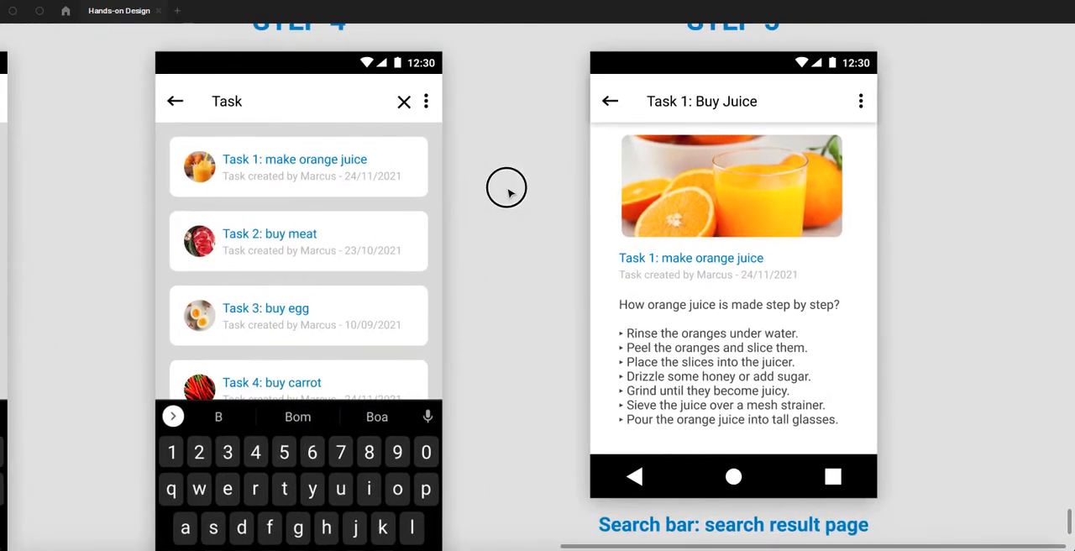
scroll(576, 208, "down", 2)
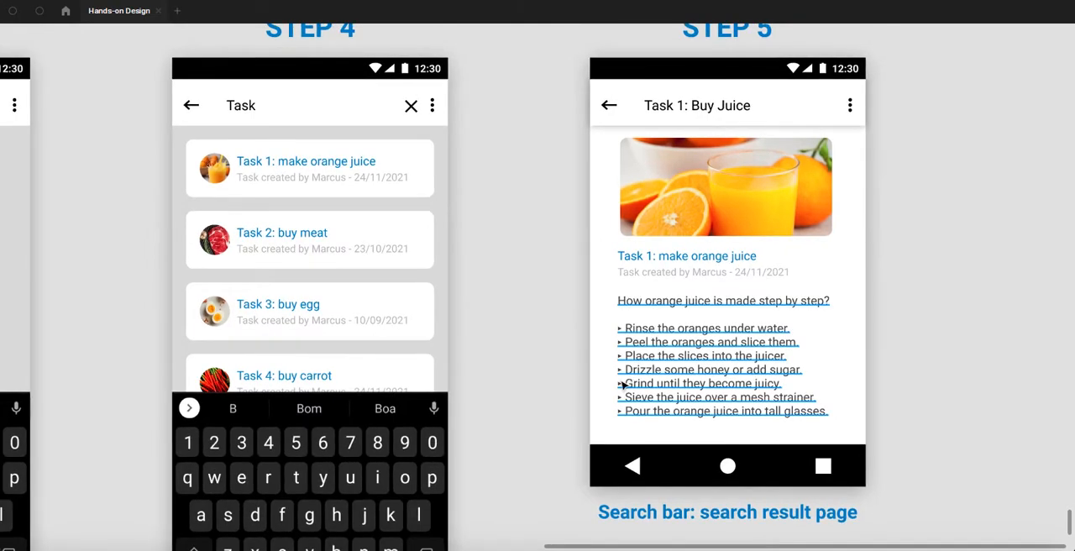
scroll(621, 384, "down", 2)
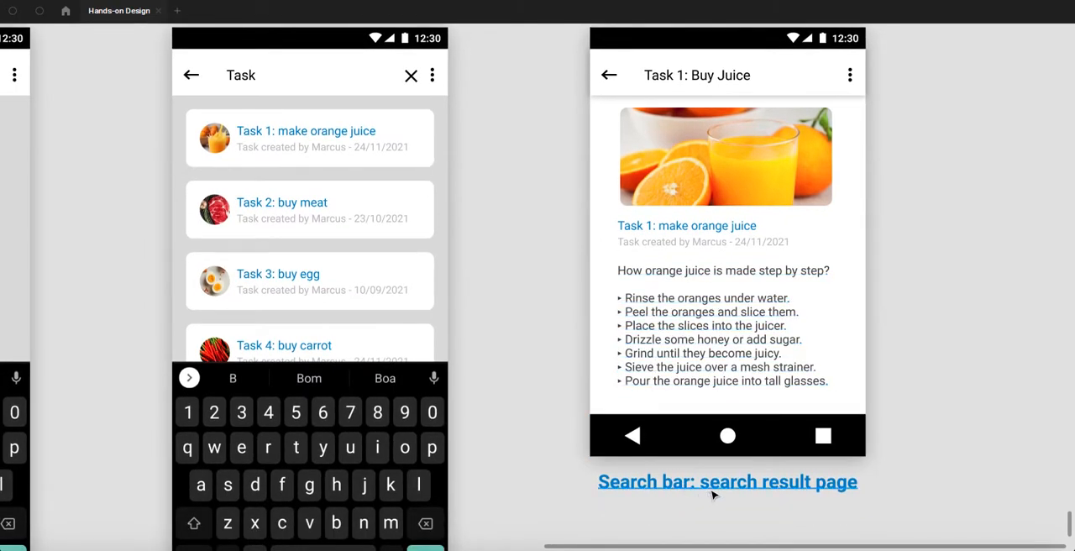
scroll(828, 378, "up", 2)
scroll(852, 303, "right", 5)
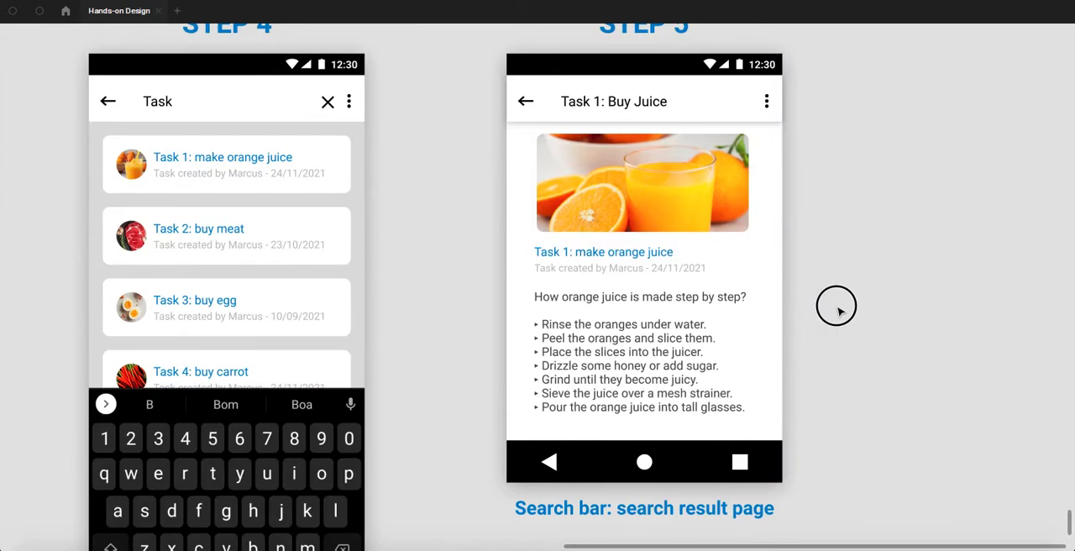
scroll(837, 309, "up", 1)
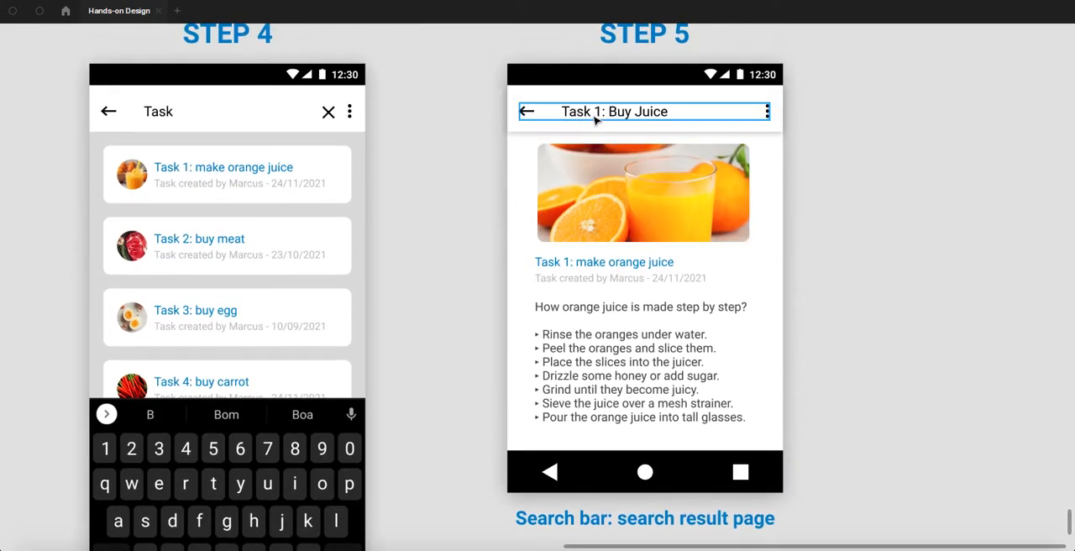
- Stretch the orange juice image on the Step 5 page to the screen's full width, making it 320 × 114
left_click(524, 167)
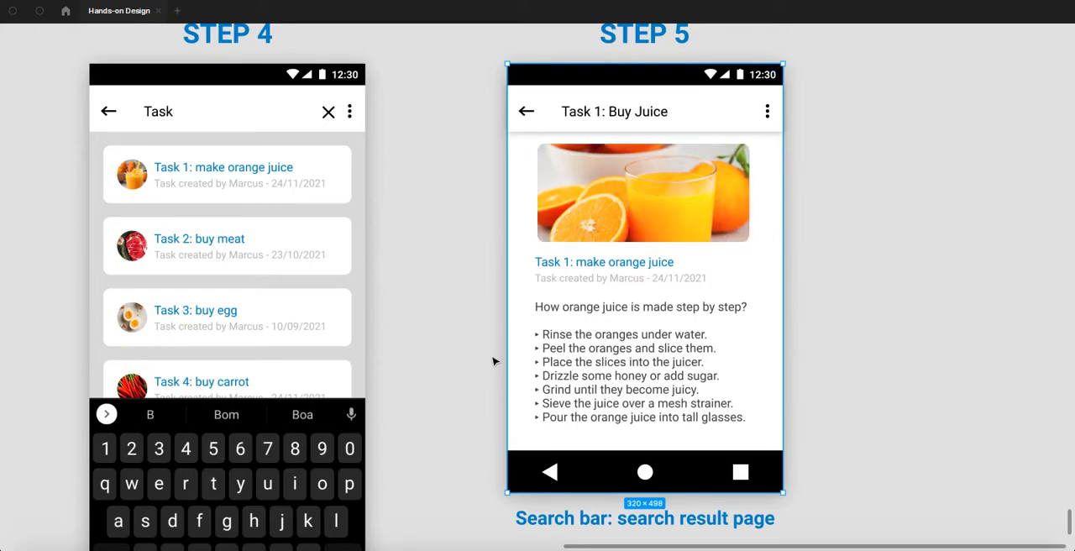
left_click(605, 183)
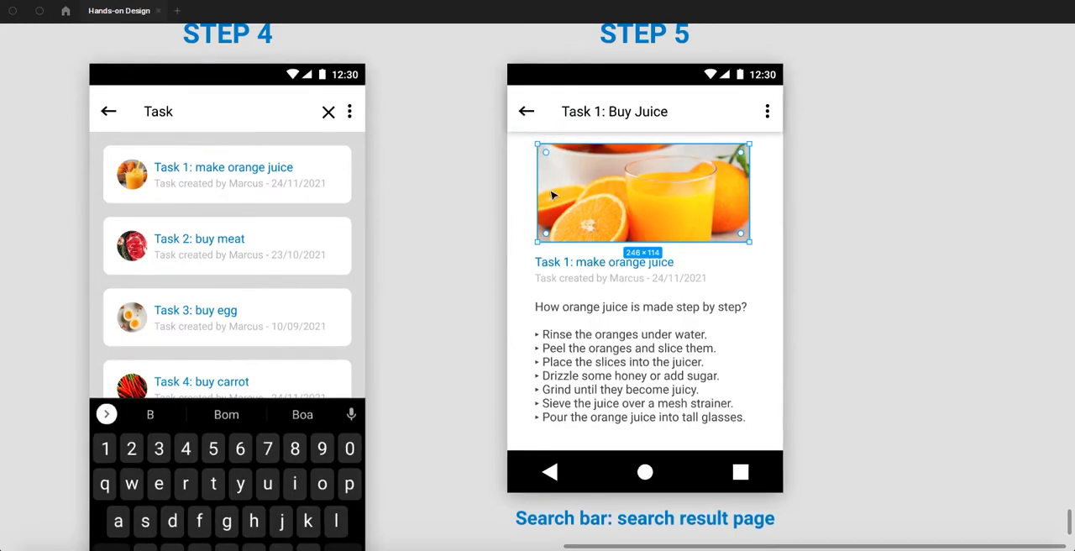
left_click_drag(536, 191, 506, 193)
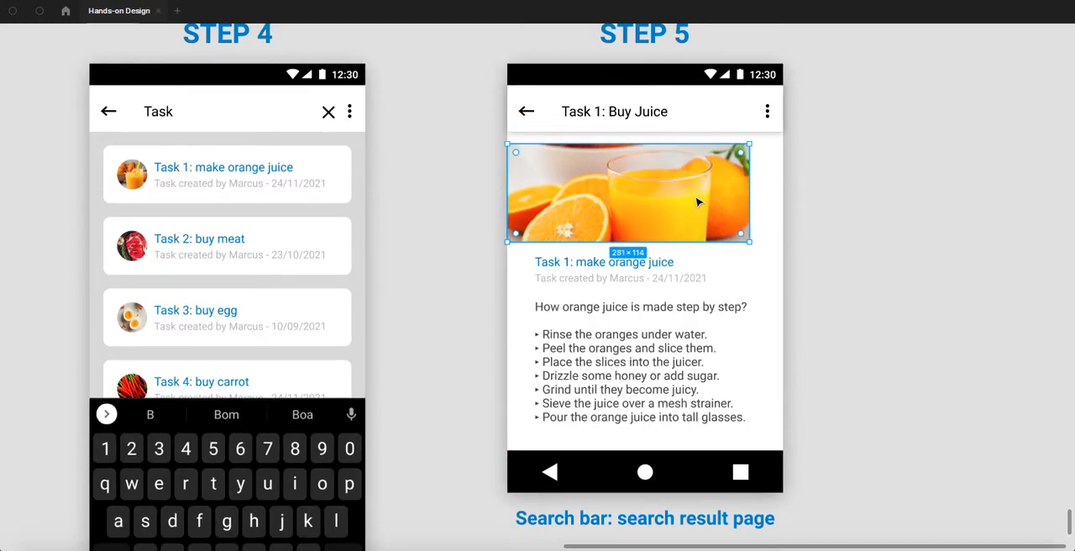
left_click_drag(749, 197, 782, 195)
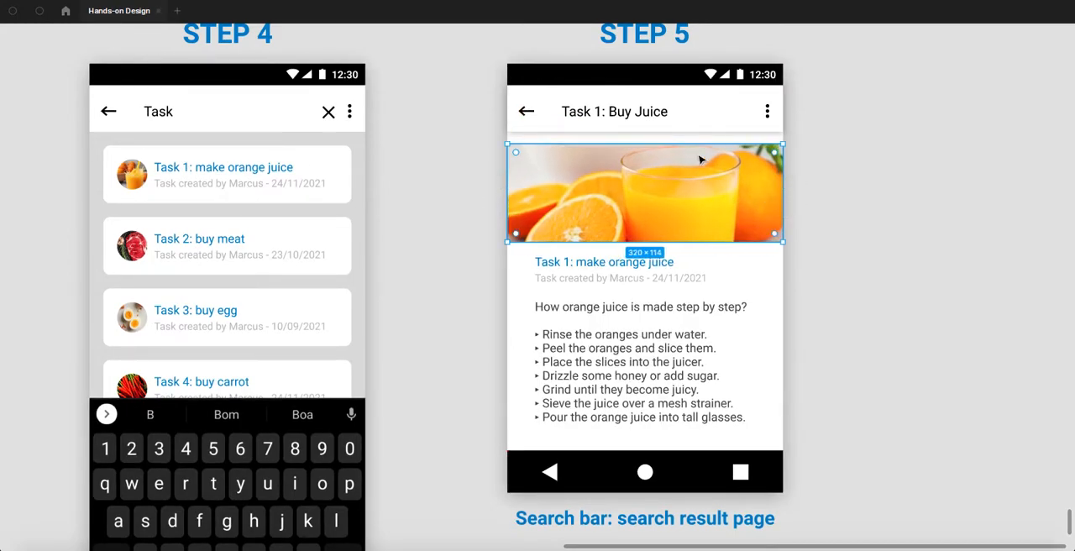
- Stretch the orange juice image on the Step 5 page upward to meet the header's lower edge
left_click_drag(670, 143, 675, 131)
left_click(906, 220)
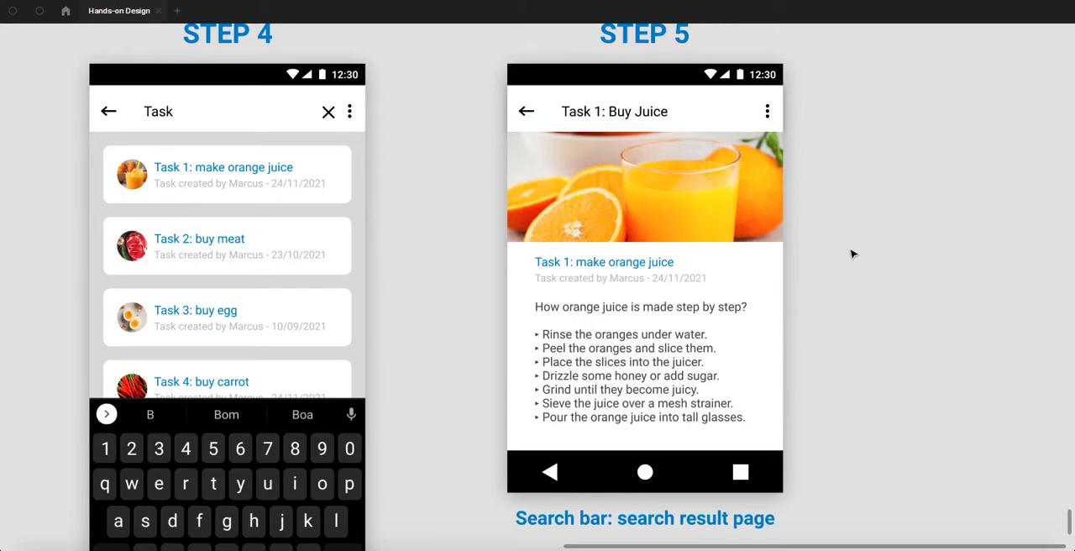
- Undo the height and width stretches of the orange juice image on the Step 5 page
key("ctrl+z")
key("ctrl+z")
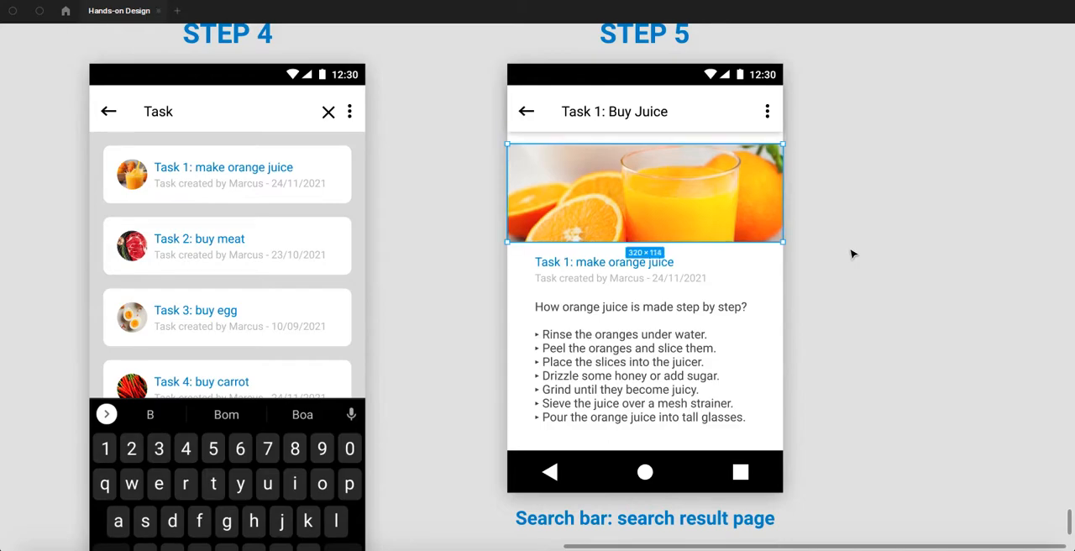
key("ctrl+z")
key("ctrl+z")
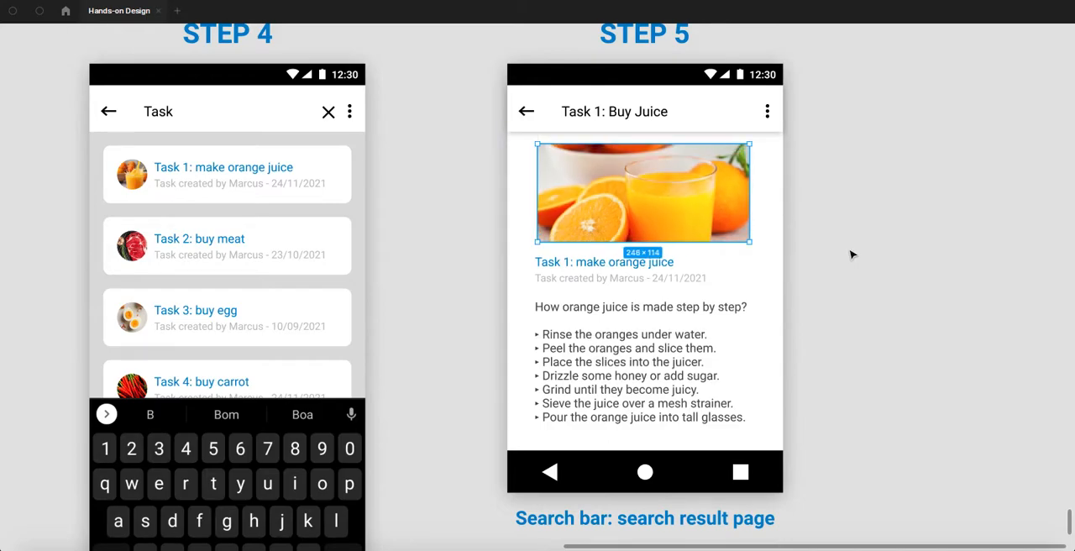
left_click(851, 254)
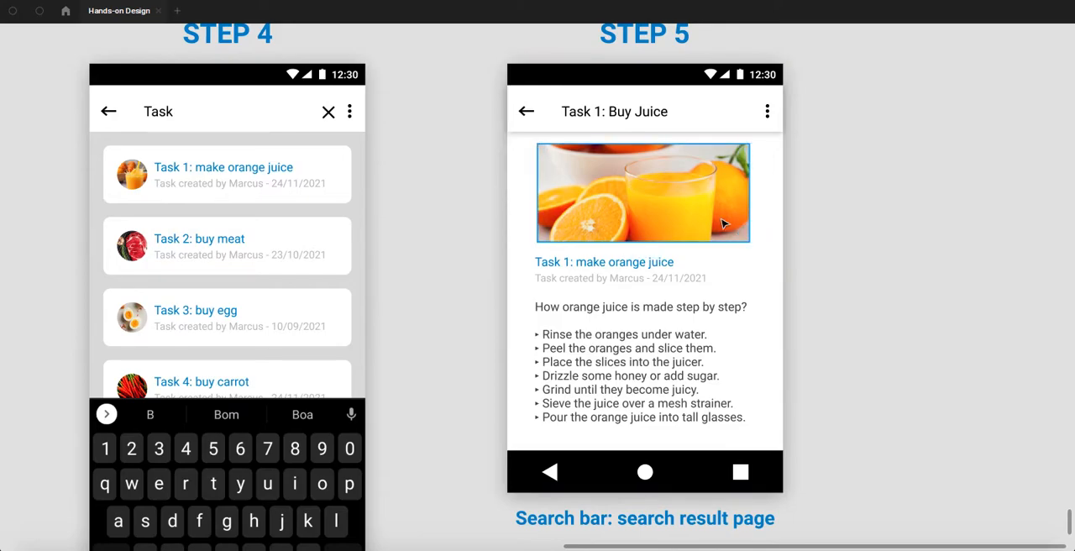
left_click(724, 224)
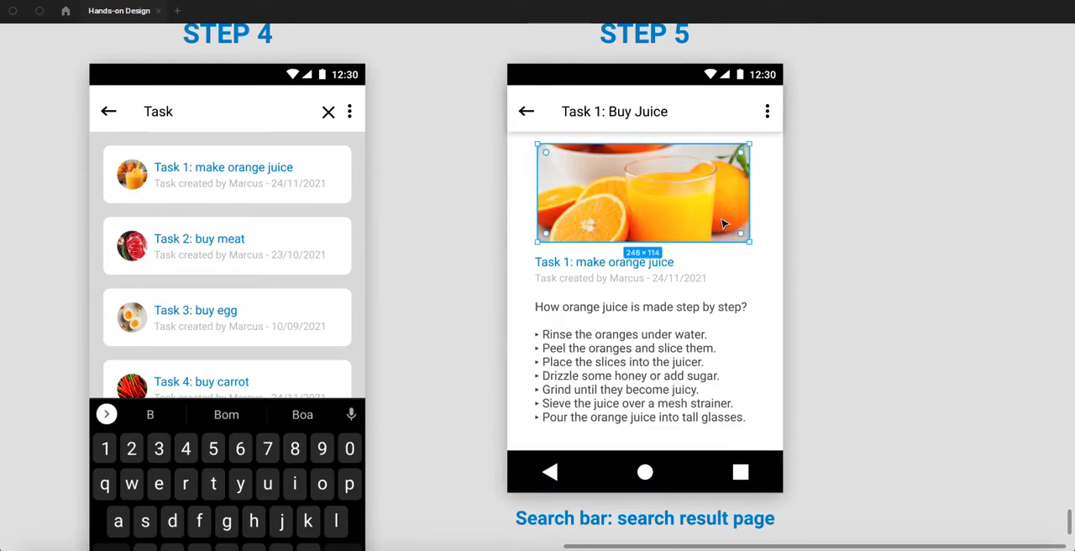
left_click(837, 220)
- Delete the small white rectangle on the far right of the Atoms section
scroll(739, 255, "down", 3)
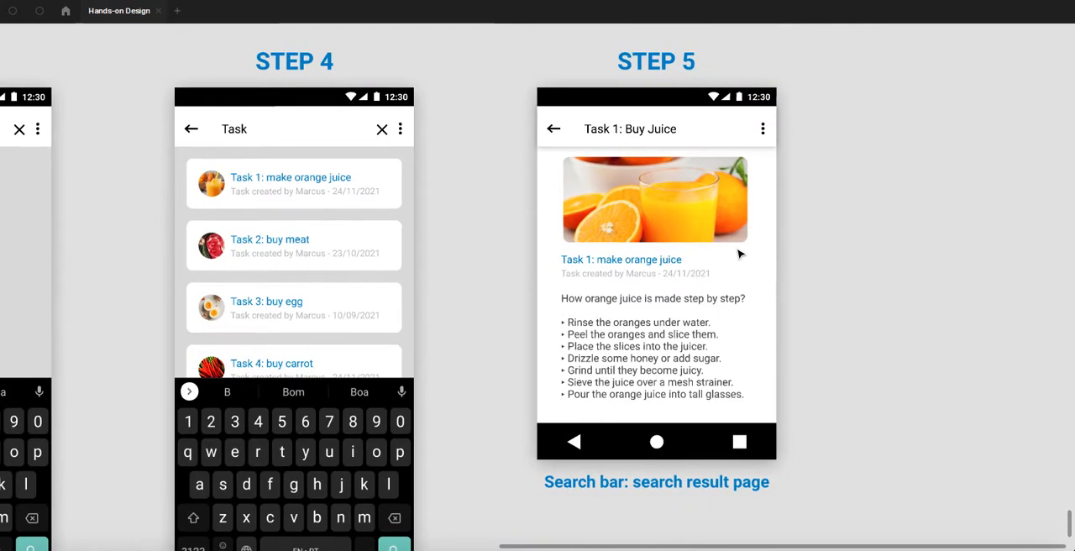
scroll(739, 254, "down", 5)
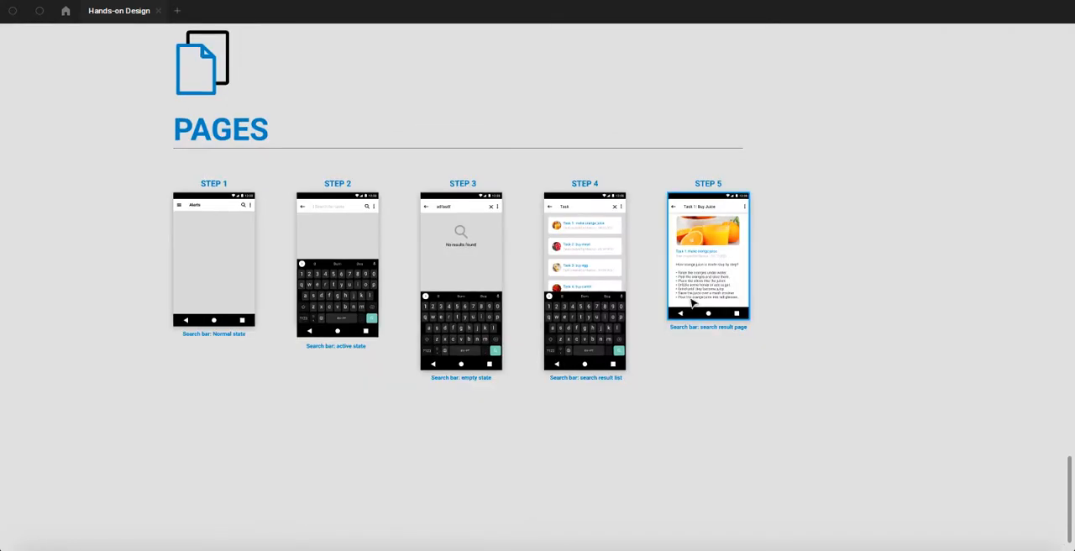
scroll(454, 326, "up", 10)
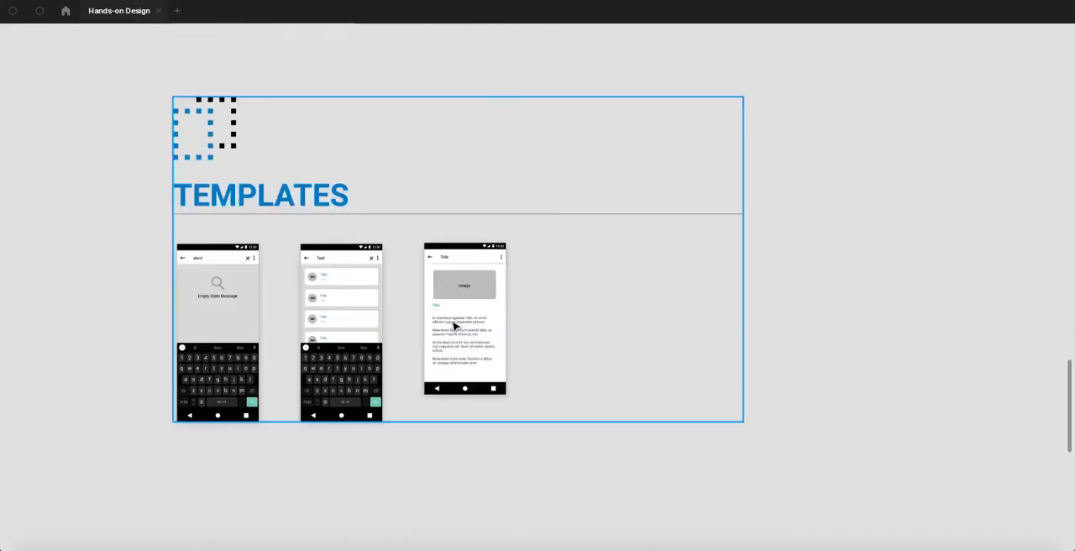
scroll(454, 326, "up", 15)
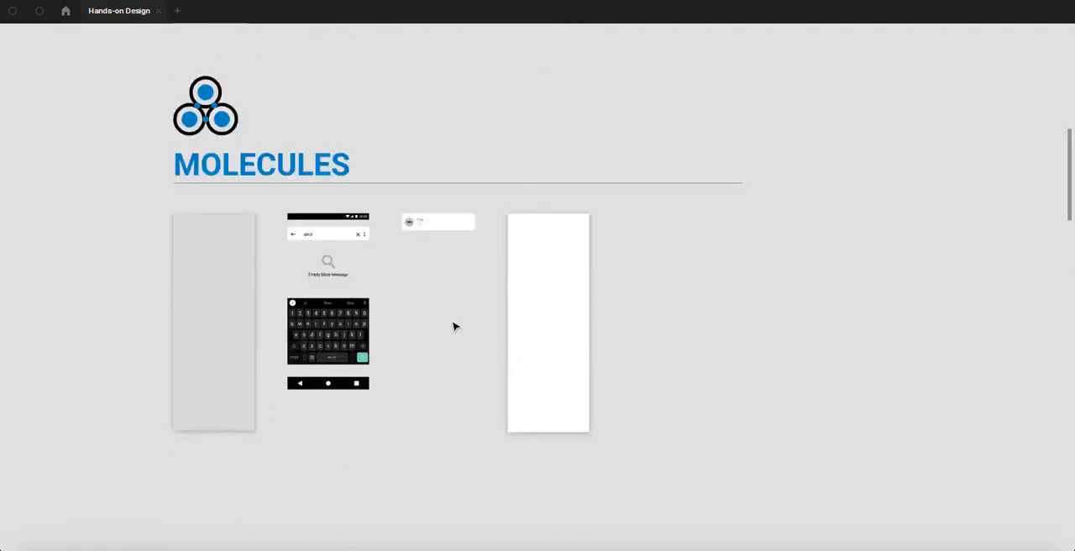
scroll(454, 326, "up", 10)
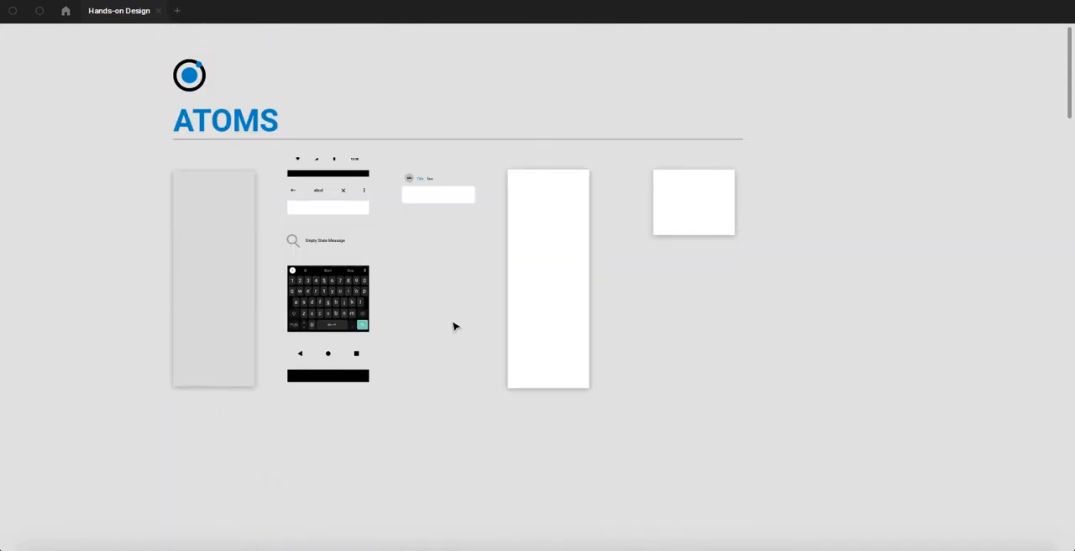
scroll(445, 288, "up", 2)
left_click(715, 225)
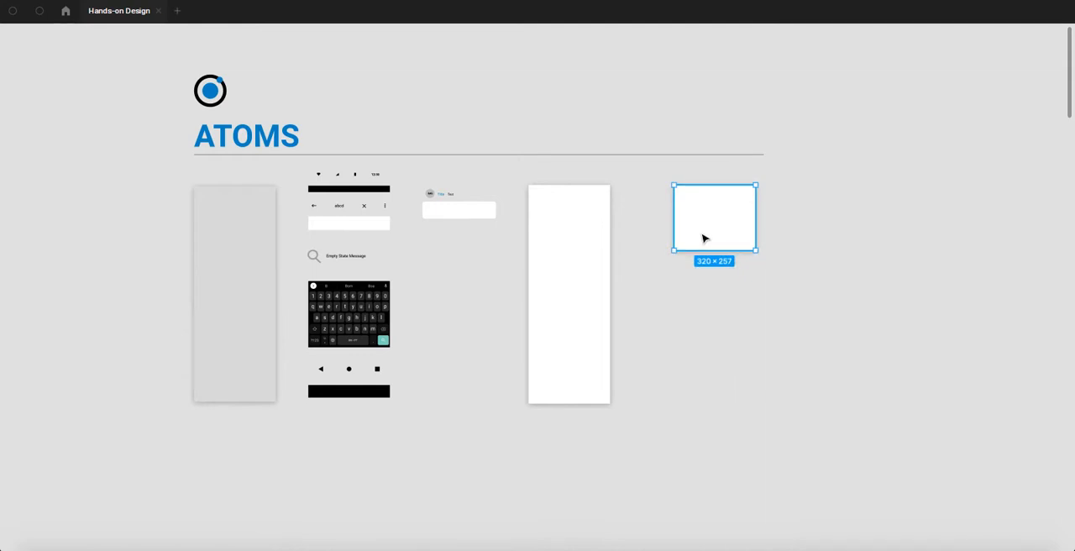
key("Delete")
- Copy the grey image placeholder with its "Image" label from the third Templates mockup
scroll(556, 312, "down", 8)
scroll(504, 285, "down", 1)
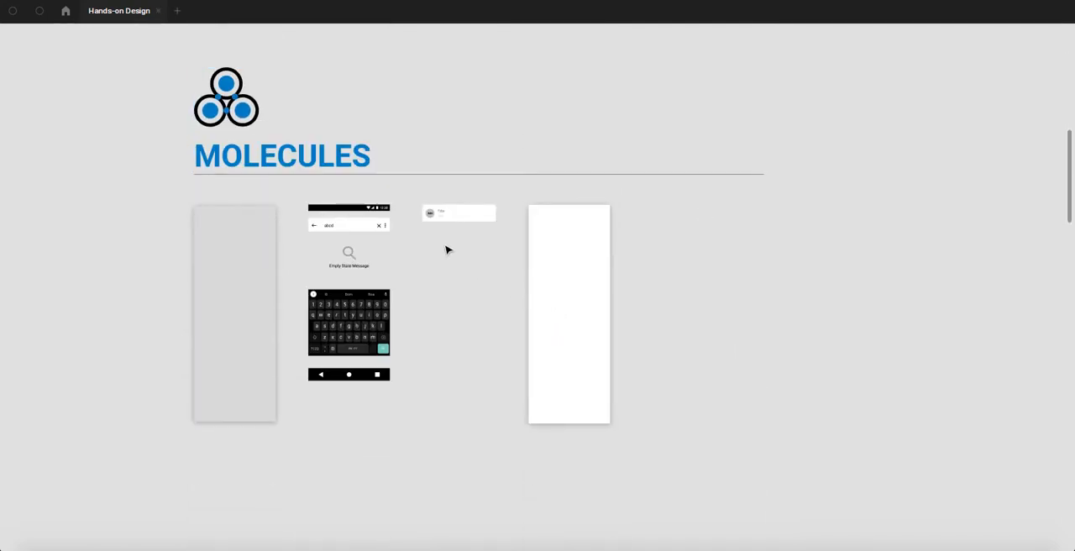
scroll(449, 252, "down", 18)
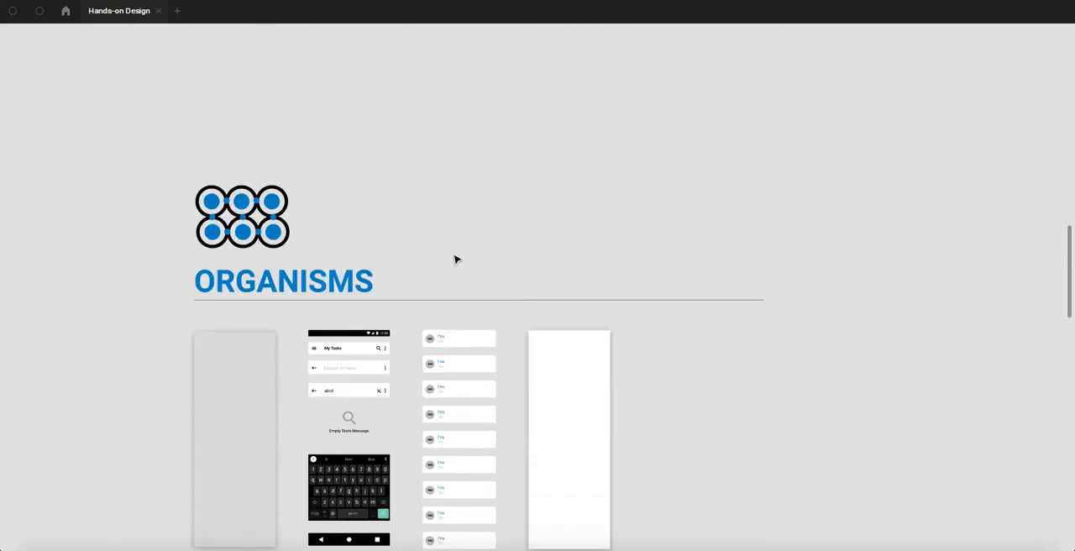
scroll(458, 262, "down", 4)
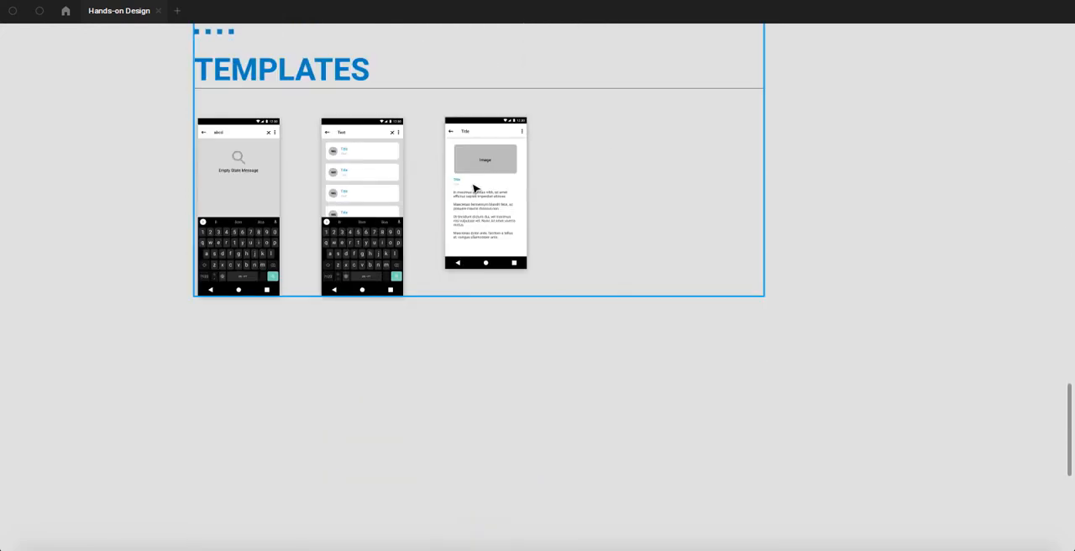
scroll(475, 190, "up", 3)
double_click(493, 304)
key("Escape")
scroll(537, 304, "up", 5)
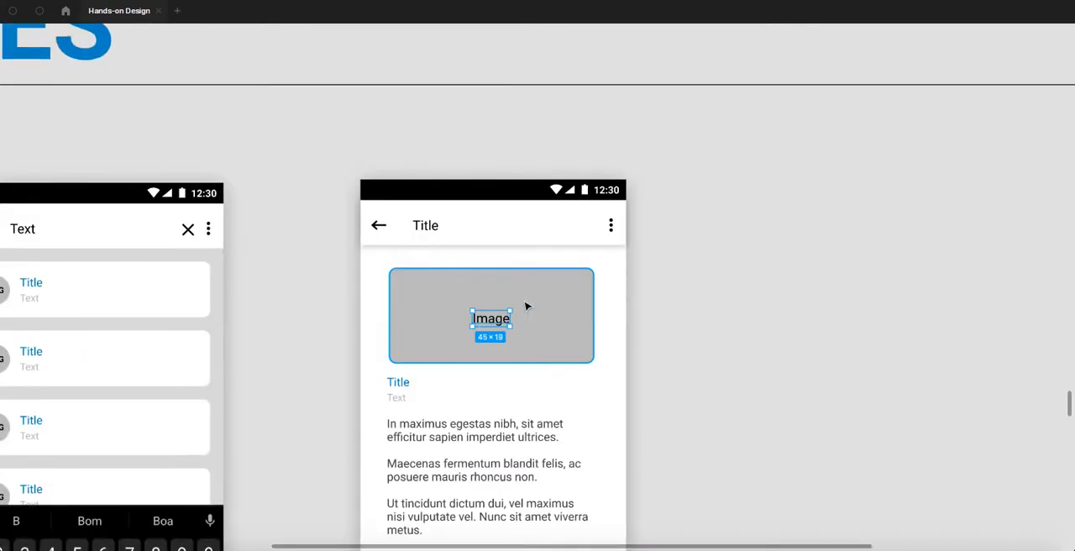
left_click(527, 306)
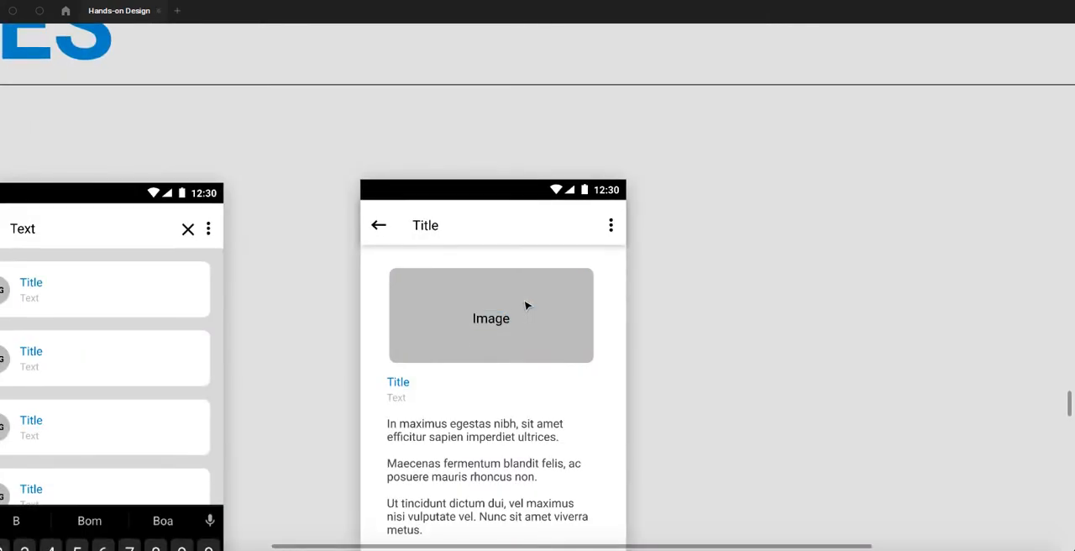
scroll(526, 306, "down", 5)
scroll(524, 272, "up", 10)
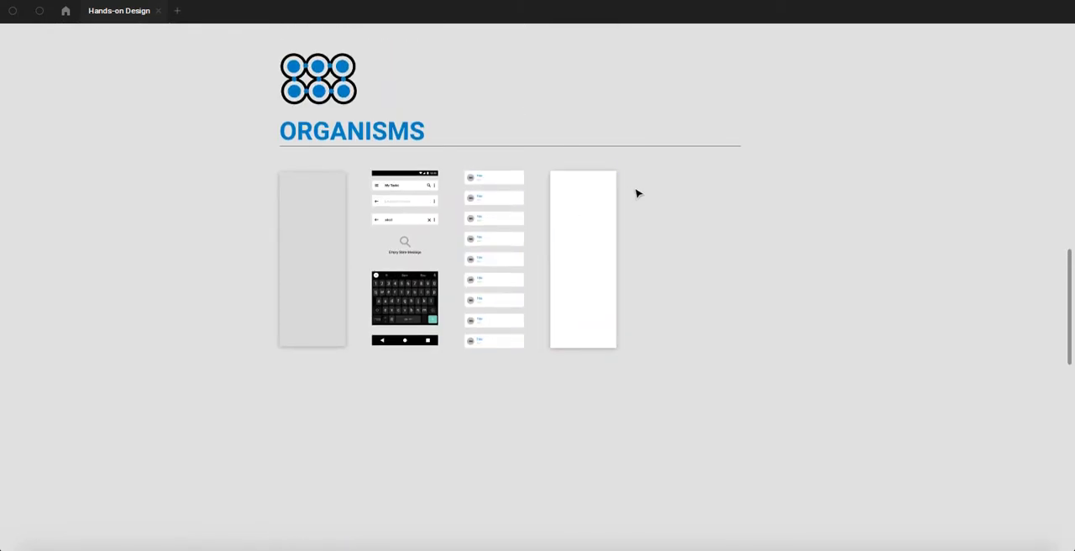
- Paste the image placeholder into the Organisms and Molecules sections, placing each copy just right of the tall white panel
key("ctrl+v")
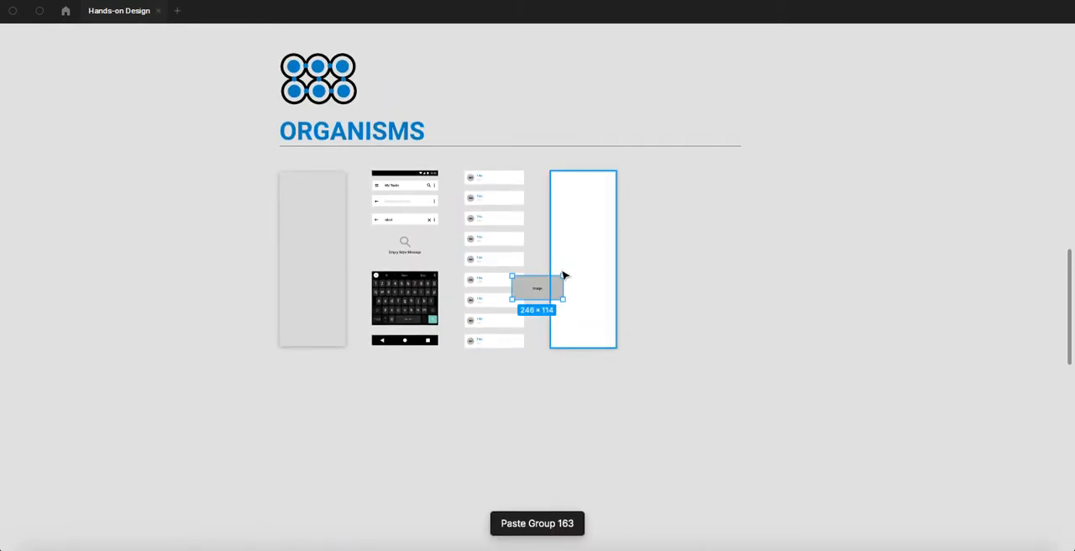
left_click_drag(534, 290, 646, 187)
scroll(609, 225, "up", 10)
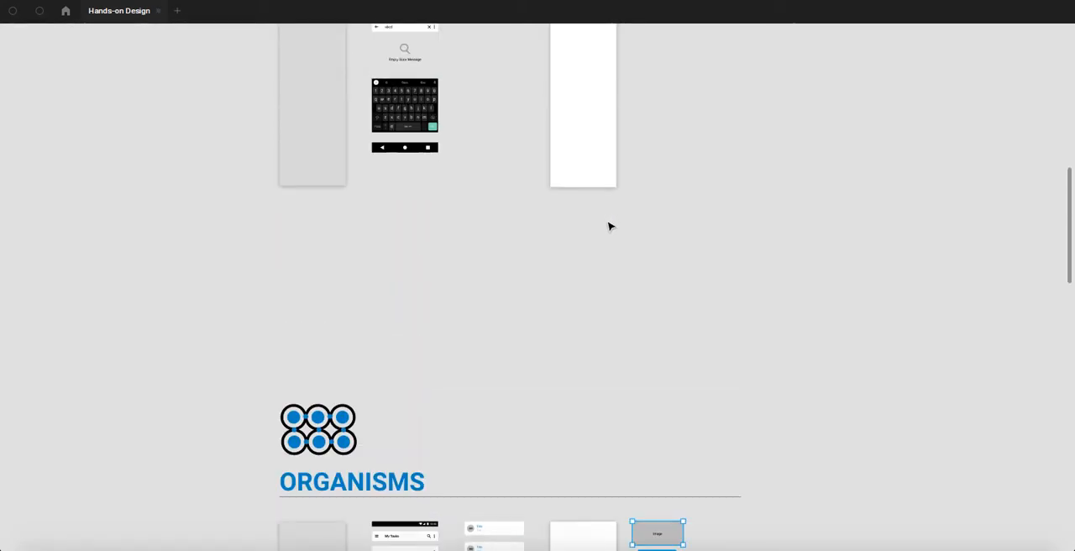
left_click(607, 286)
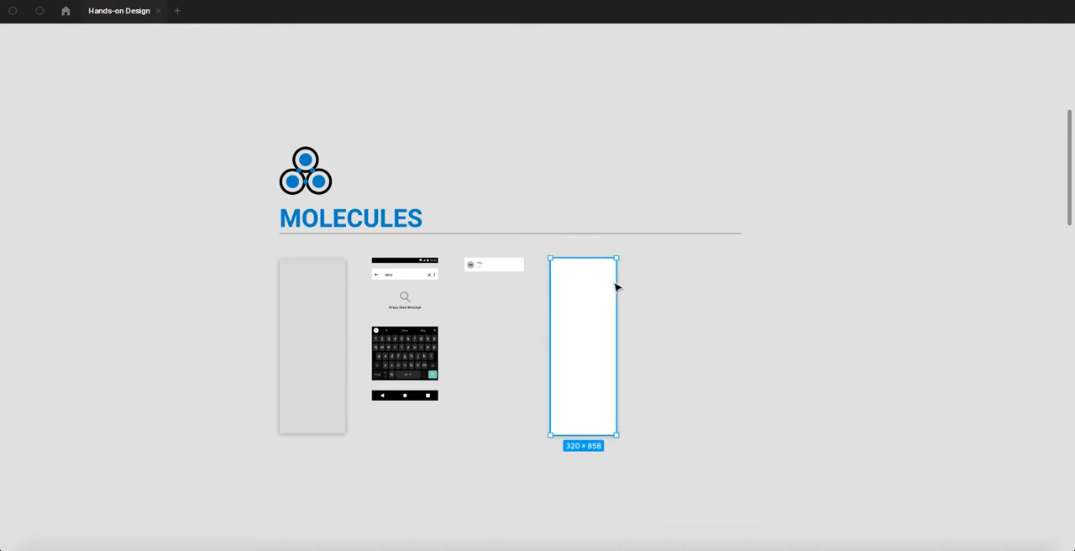
key("ctrl+v")
left_click_drag(521, 298, 669, 275)
- Paste the image placeholder into the Atoms section and place it beside the upper part of the tall white panel
scroll(594, 271, "up", 5)
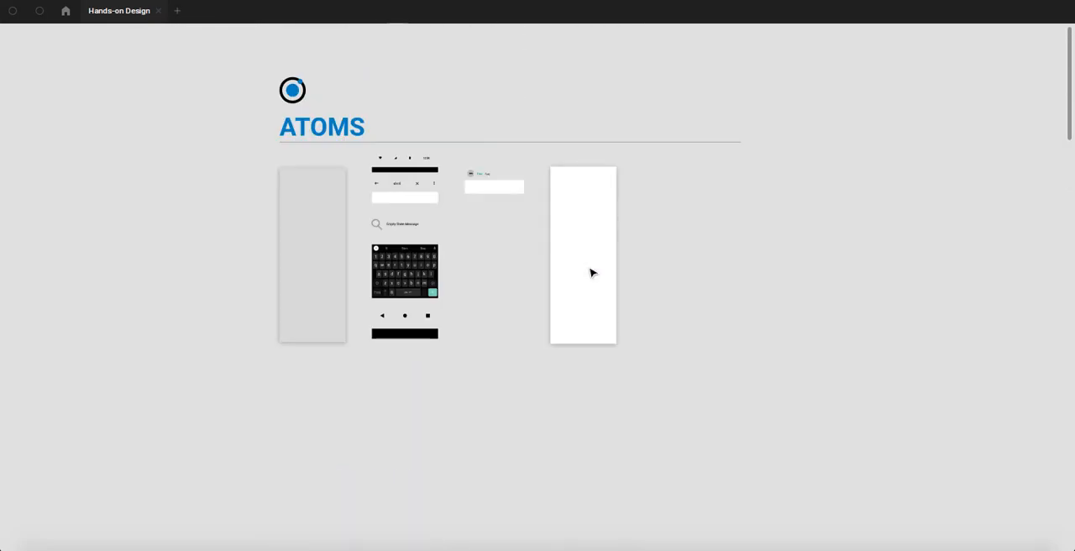
left_click(591, 201)
key("ctrl+v")
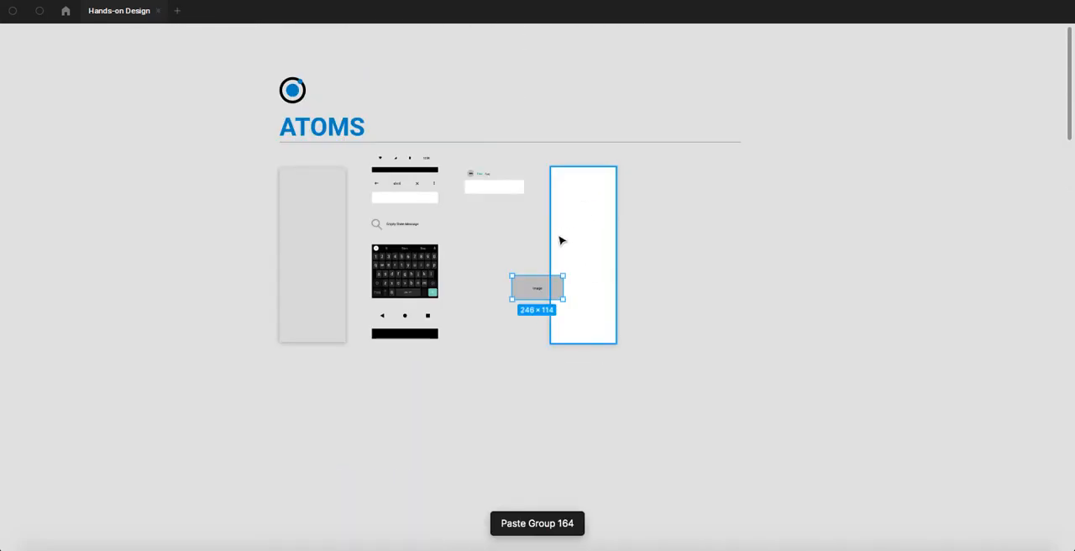
left_click_drag(537, 280, 643, 183)
- Examine the separate elements in the Atoms section, from the grey background panel to the status icons and keyboard
scroll(382, 168, "up", 2)
scroll(380, 202, "down", 1)
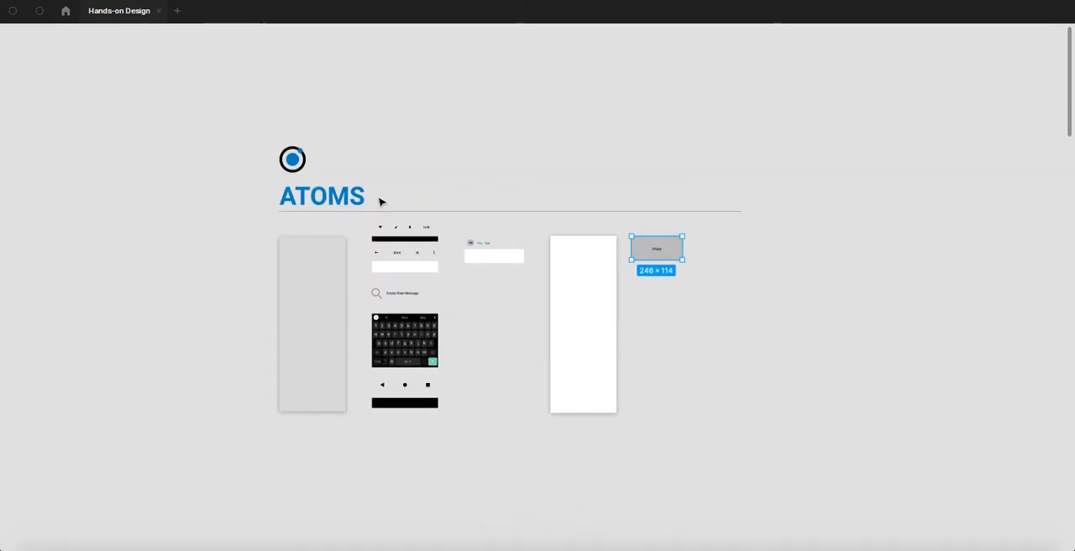
scroll(328, 276, "up", 5)
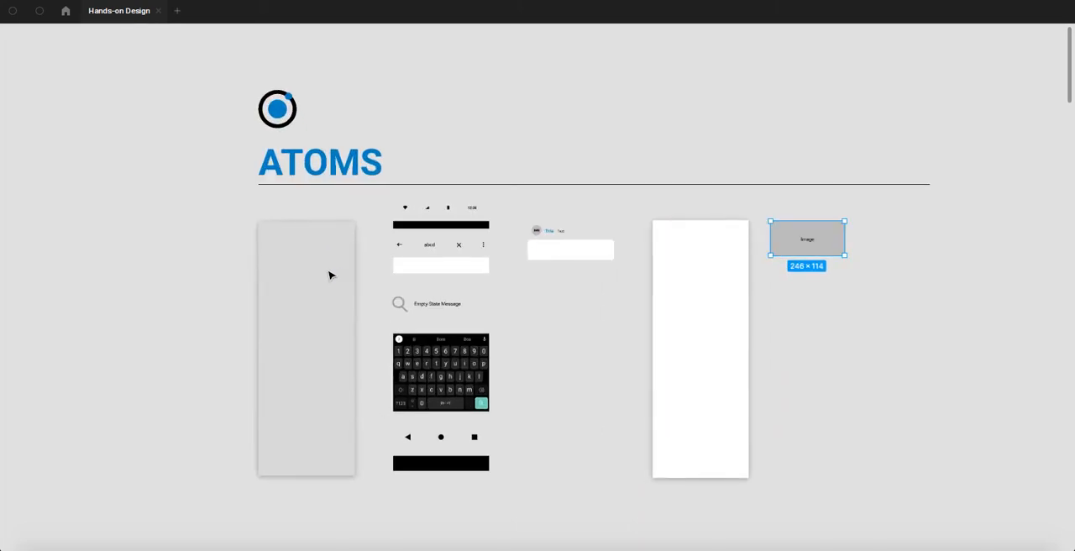
scroll(439, 211, "up", 3)
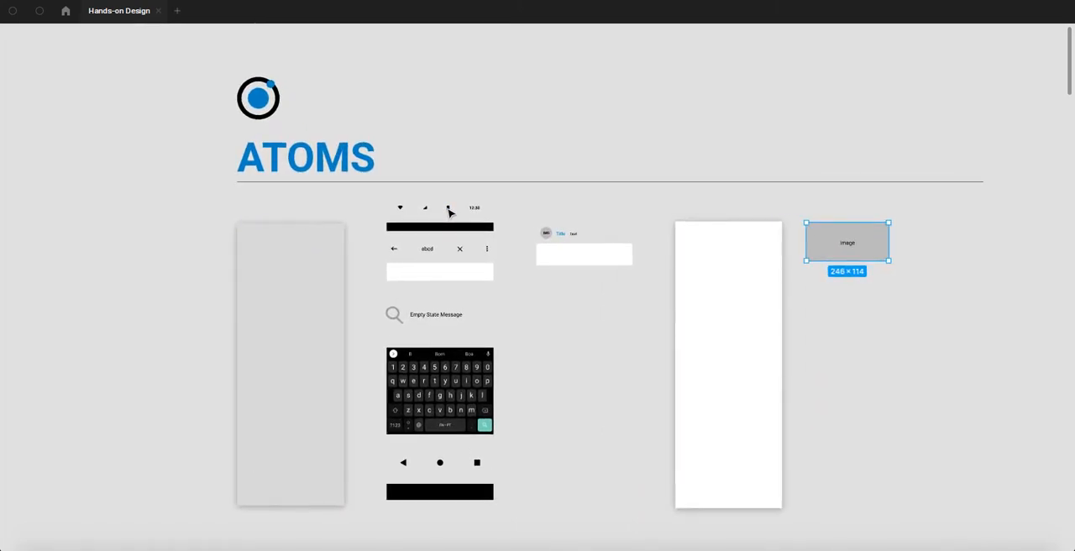
scroll(322, 257, "down", 1)
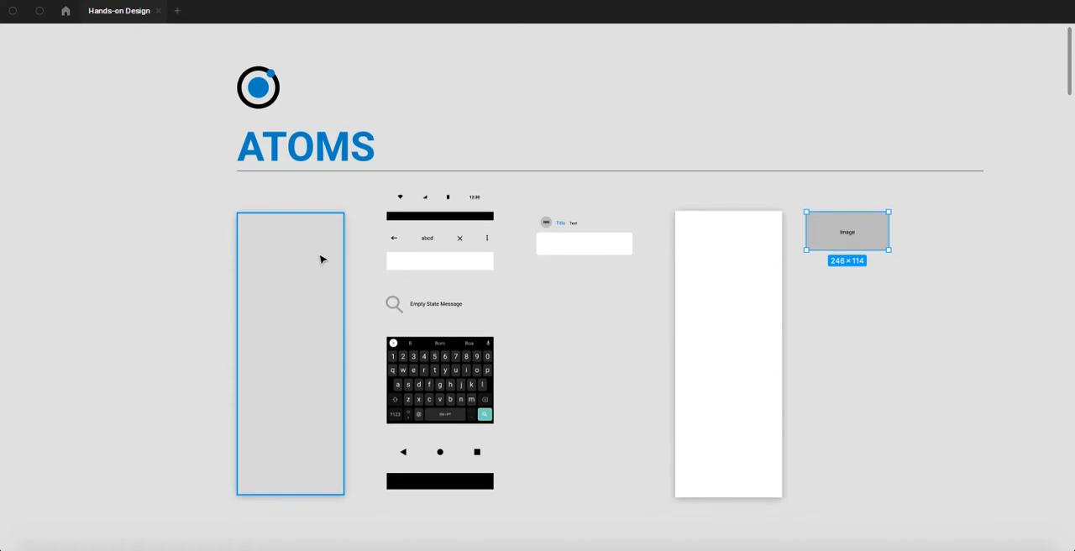
scroll(425, 230, "up", 5)
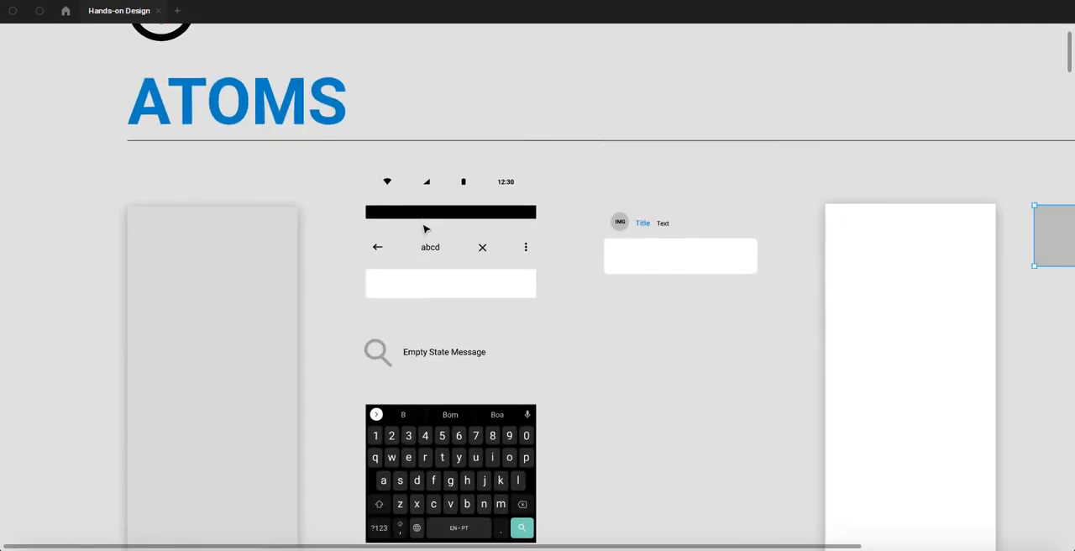
left_click(248, 240)
scroll(235, 231, "down", 1)
scroll(252, 211, "down", 1)
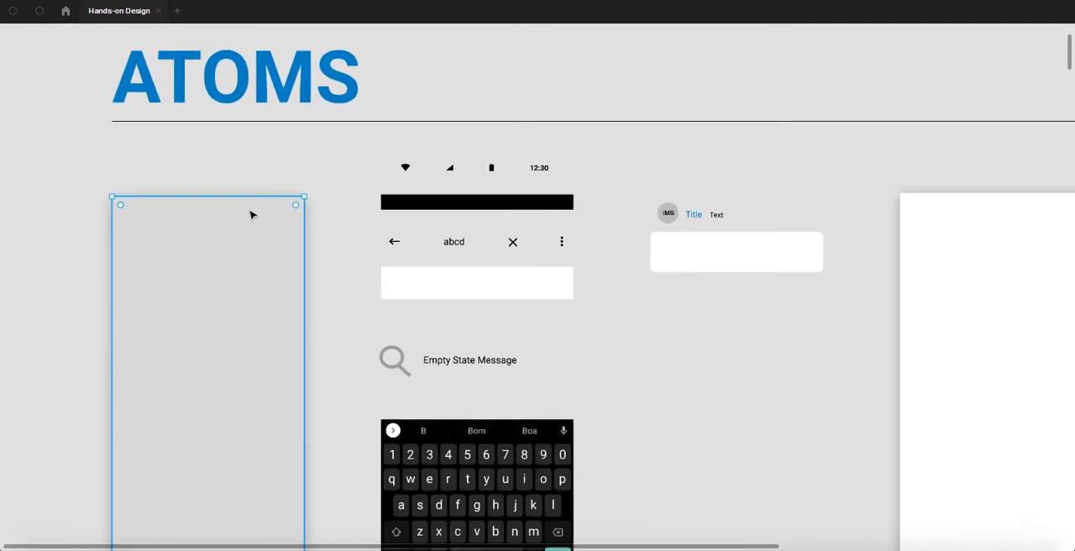
scroll(398, 168, "up", 4)
- Recolour the Wi-Fi, signal and battery icons and the 12:30 clock in Atoms white, sampling the colour from the white bar
left_click_drag(389, 155, 659, 217)
scroll(350, 187, "up", 2)
scroll(350, 188, "up", 1)
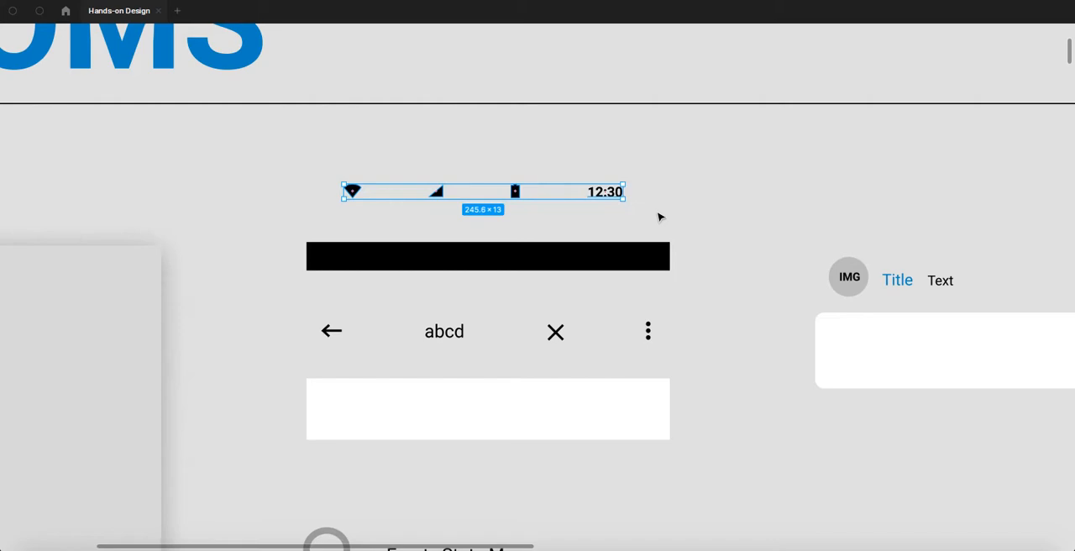
key("i")
left_click(584, 410)
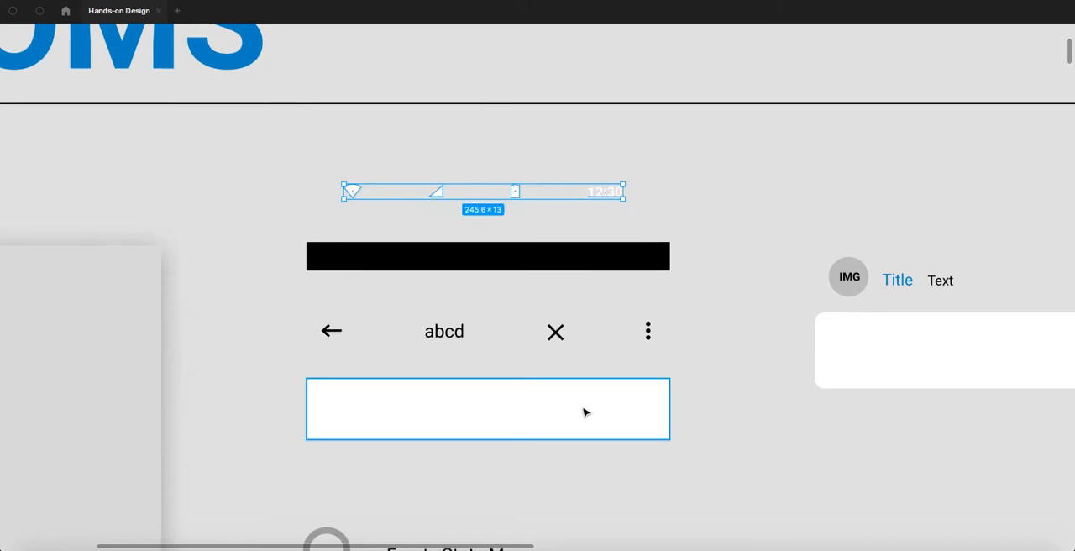
left_click(684, 155)
- Move the white status icons and 12:30 clock down onto the black bar and select them together with the bar
scroll(586, 201, "down", 2)
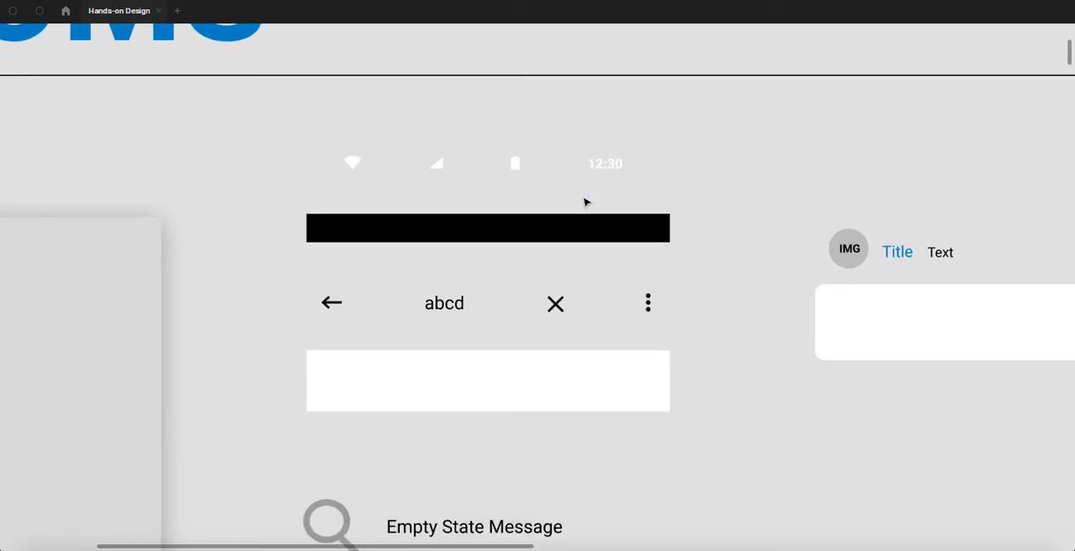
left_click(357, 113)
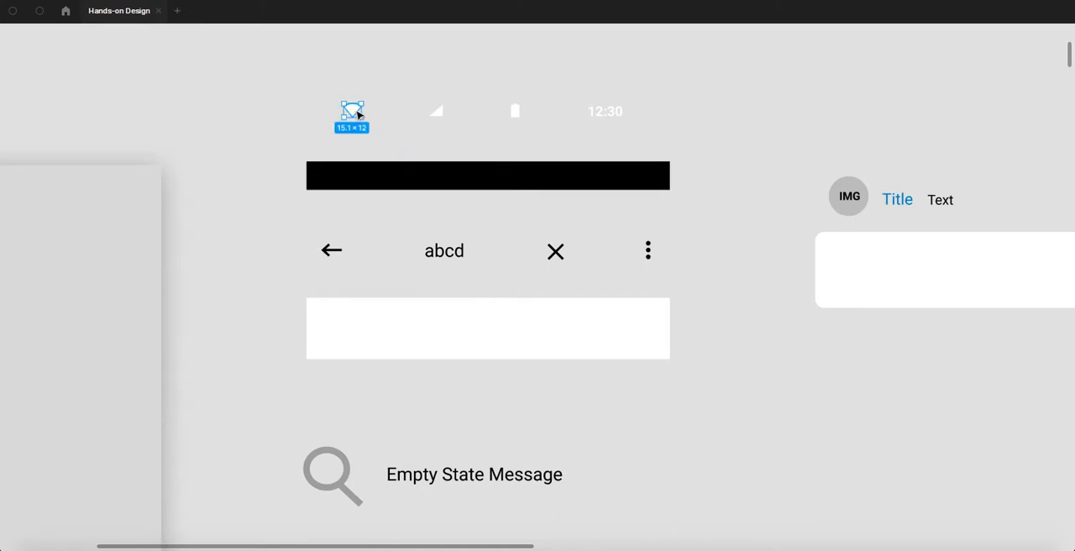
left_click(438, 112)
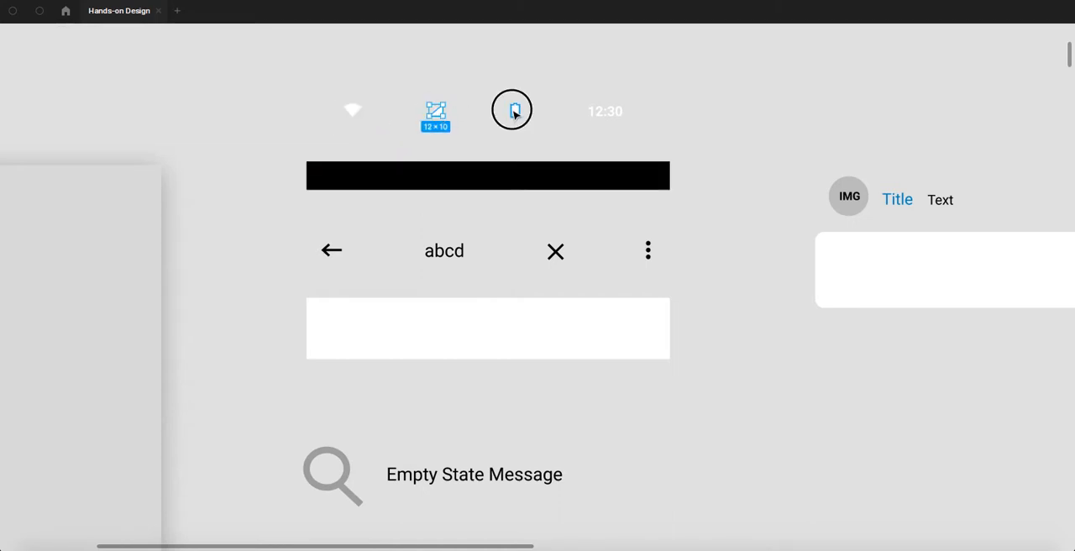
left_click(515, 110)
left_click(600, 110)
left_click_drag(321, 90, 676, 150)
left_click_drag(518, 112, 518, 179)
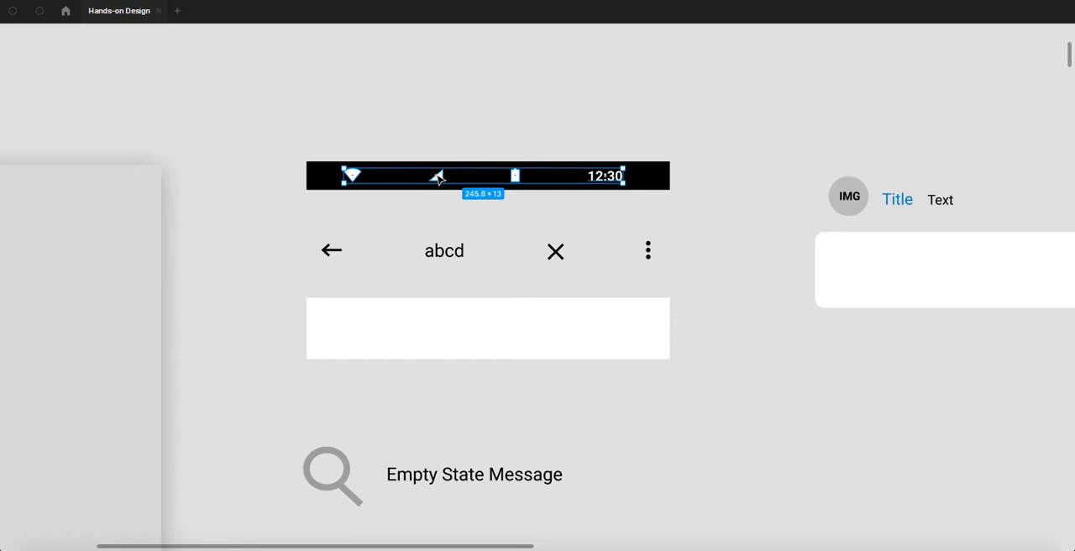
left_click_drag(270, 135, 699, 204)
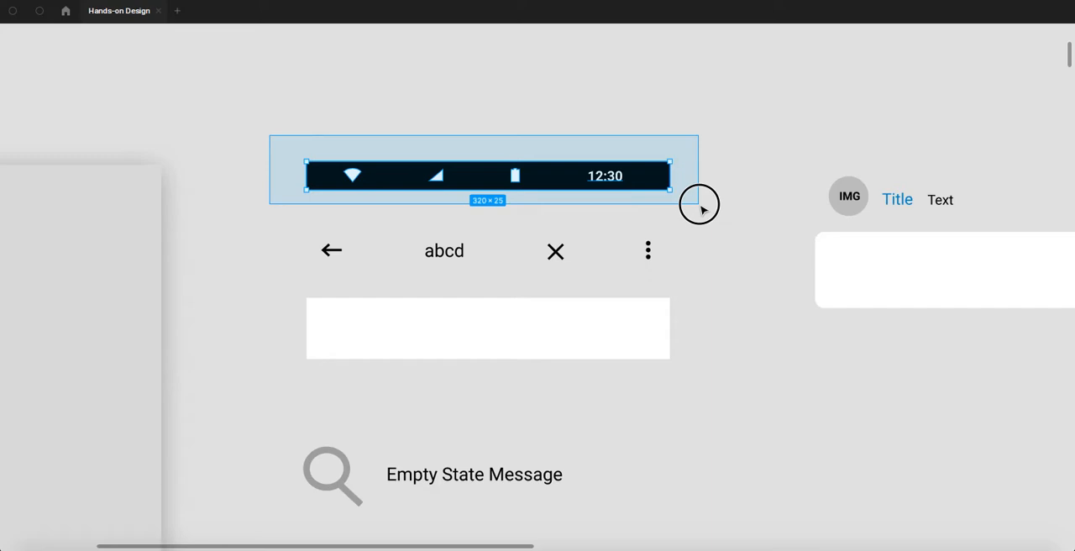
- Move the white status icons and the 12:30 clock back up above the black status bar
left_click_drag(699, 204, 702, 209)
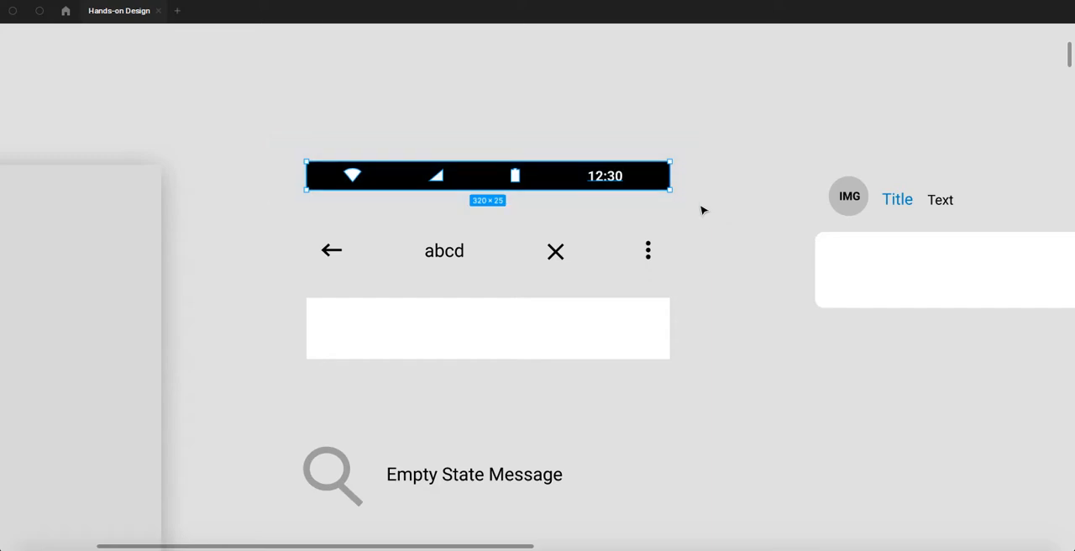
scroll(685, 201, "down", 5, "ctrl")
scroll(547, 221, "down", 10)
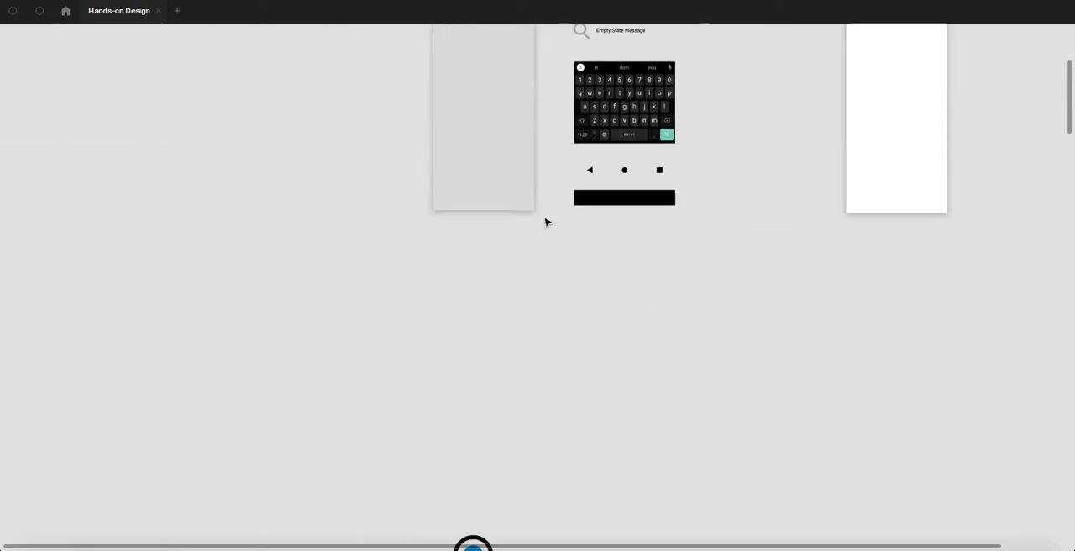
scroll(626, 287, "up", 10)
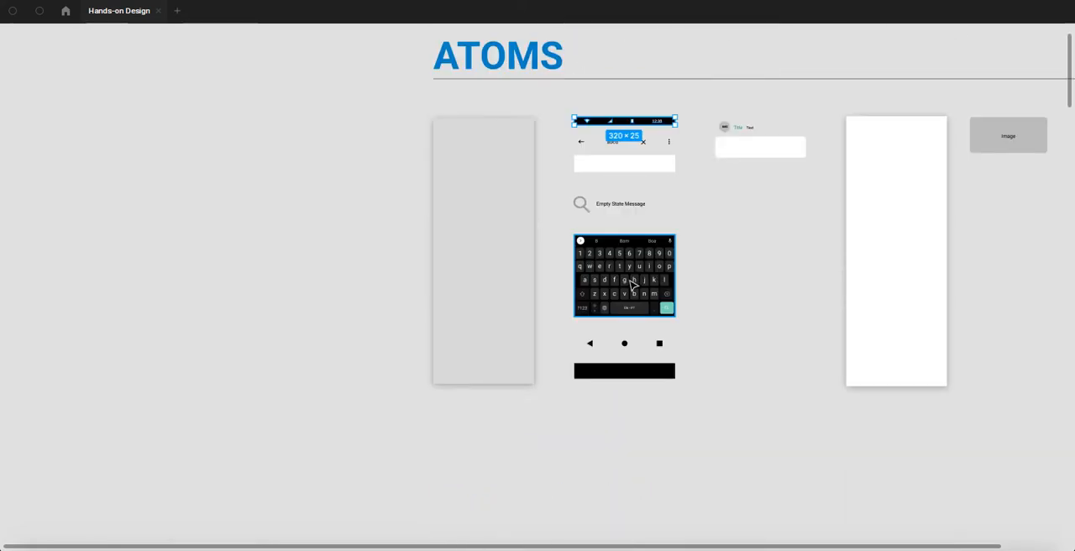
key("Return")
key("shift+Up")
key("shift+Up")
key("shift+Up")
key("shift+Up")
key("shift+Up")
key("shift+Up")
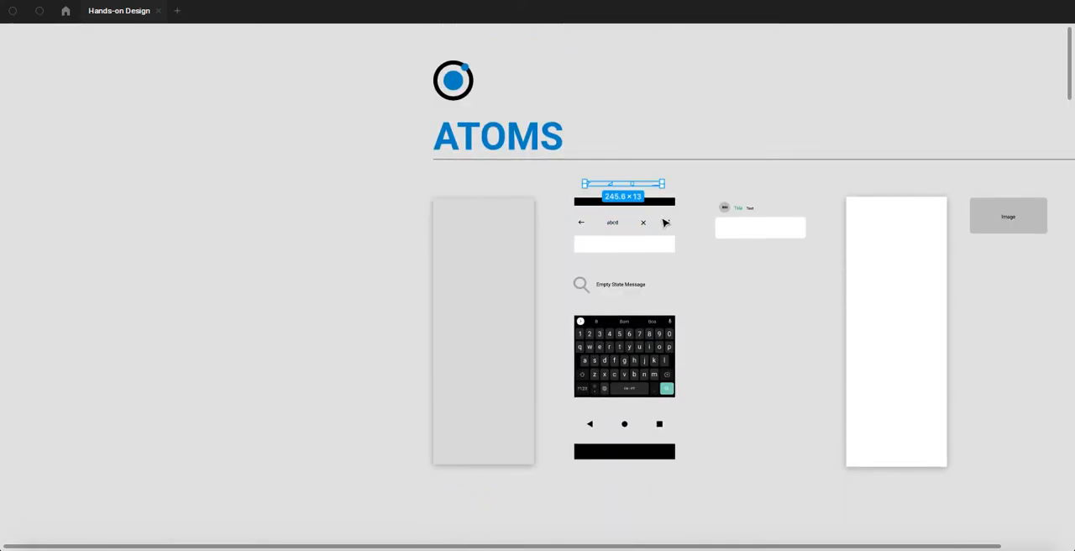
- Examine the atoms between the grey and white panels, from the white bar and empty-state icon and message down to the keyboard
left_click_drag(698, 191, 526, 177)
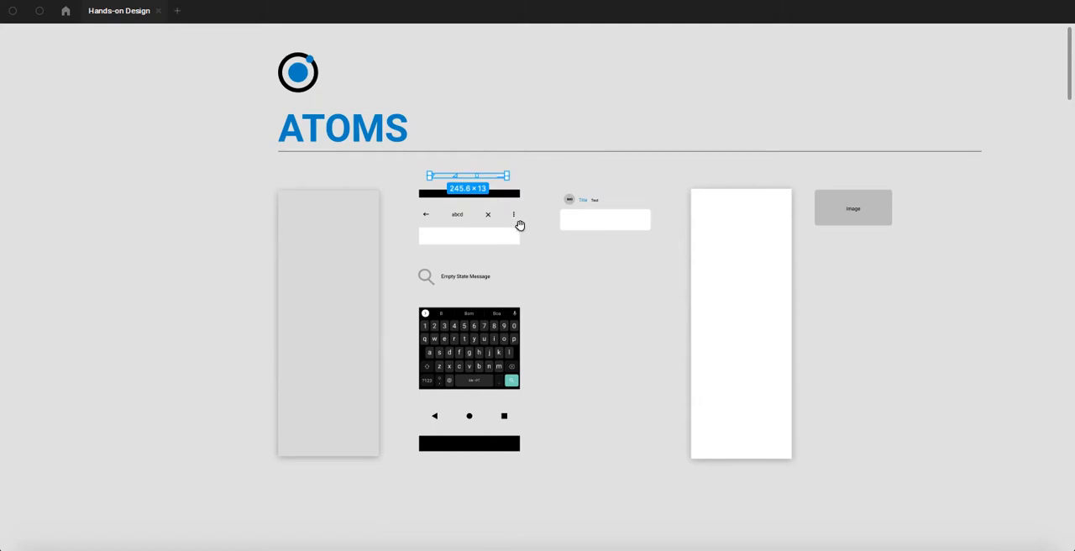
scroll(491, 220, "up", 3)
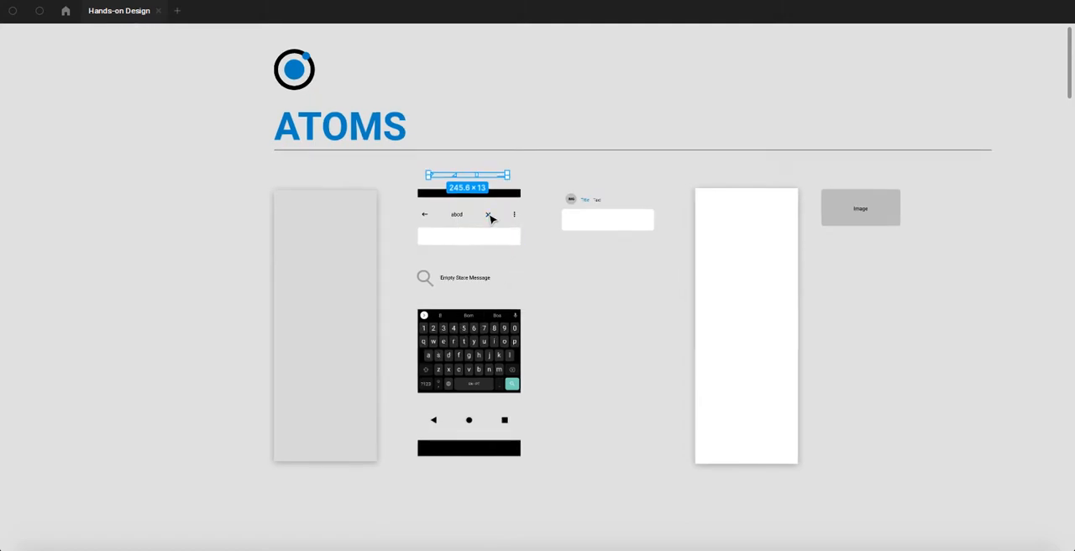
scroll(491, 220, "up", 5)
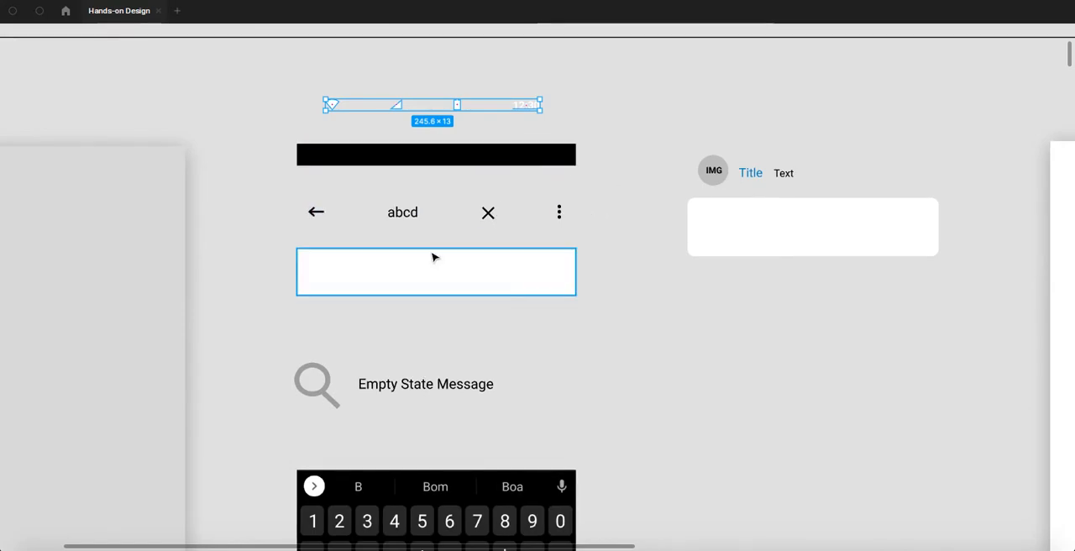
left_click(613, 257)
scroll(665, 233, "left", 3)
scroll(665, 233, "down", 2)
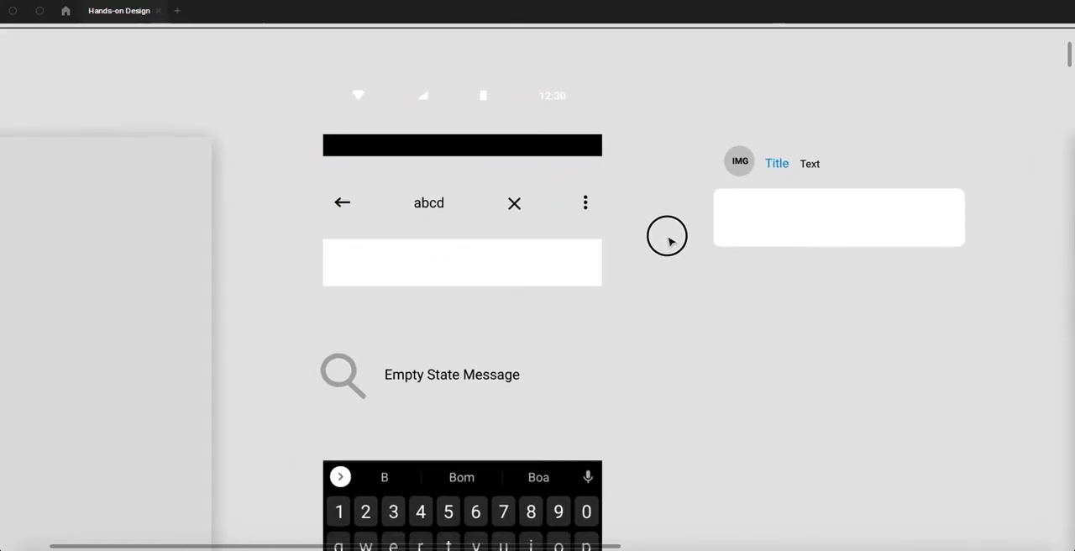
left_click(504, 243)
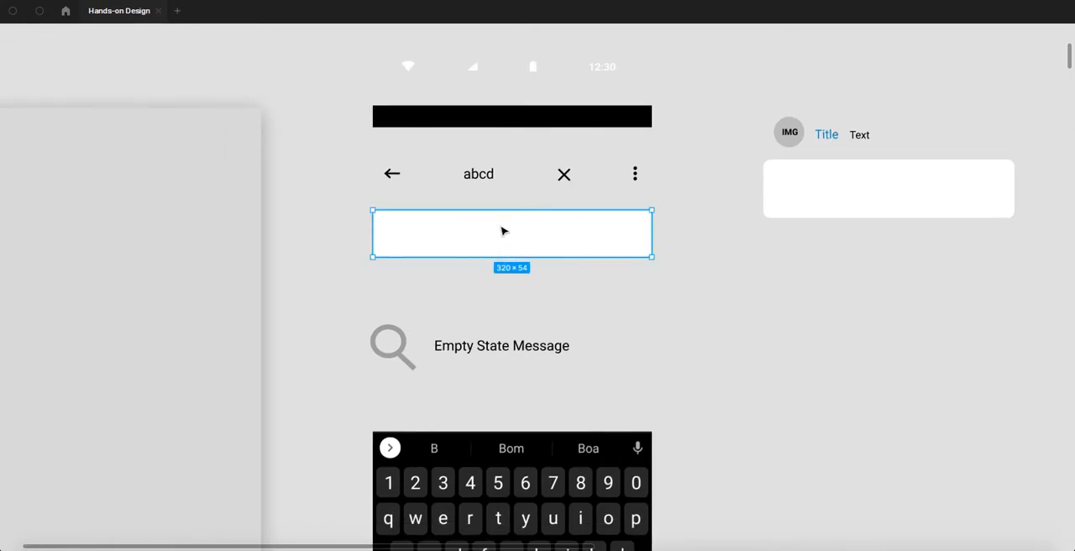
scroll(485, 240, "down", 2)
left_click(400, 326)
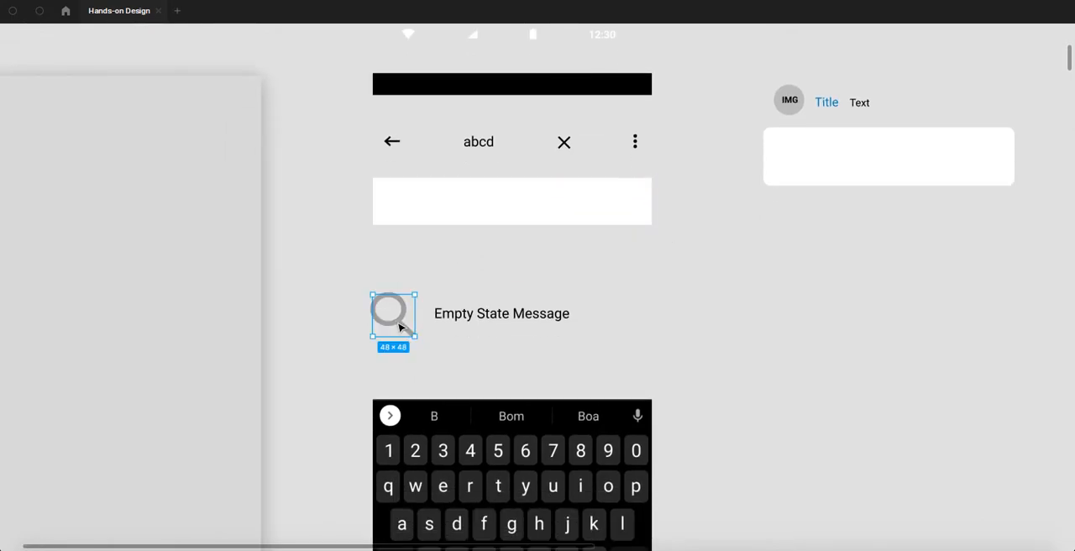
left_click(495, 318)
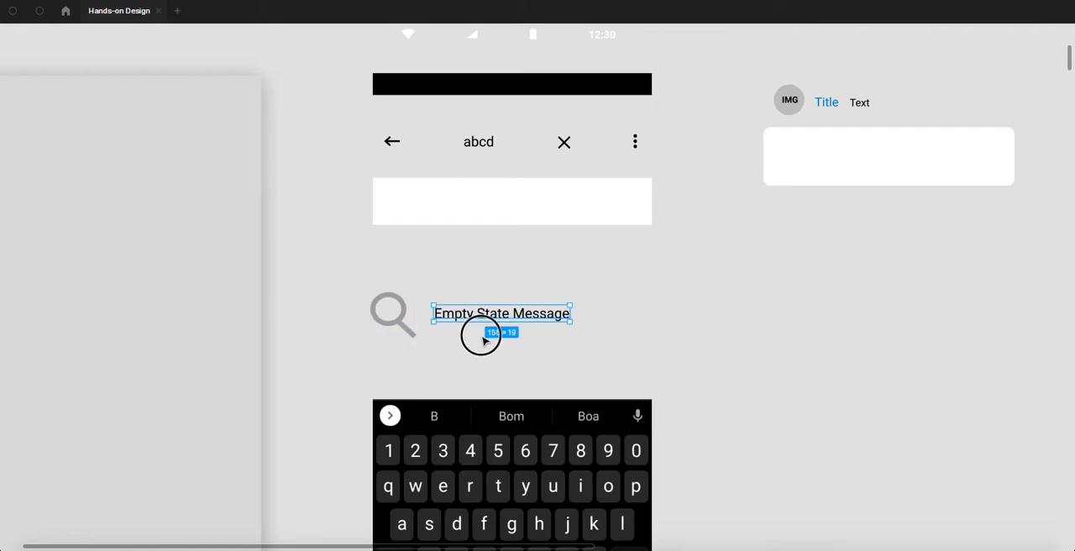
scroll(488, 336, "down", 5)
scroll(488, 336, "left", 1)
left_click(496, 326)
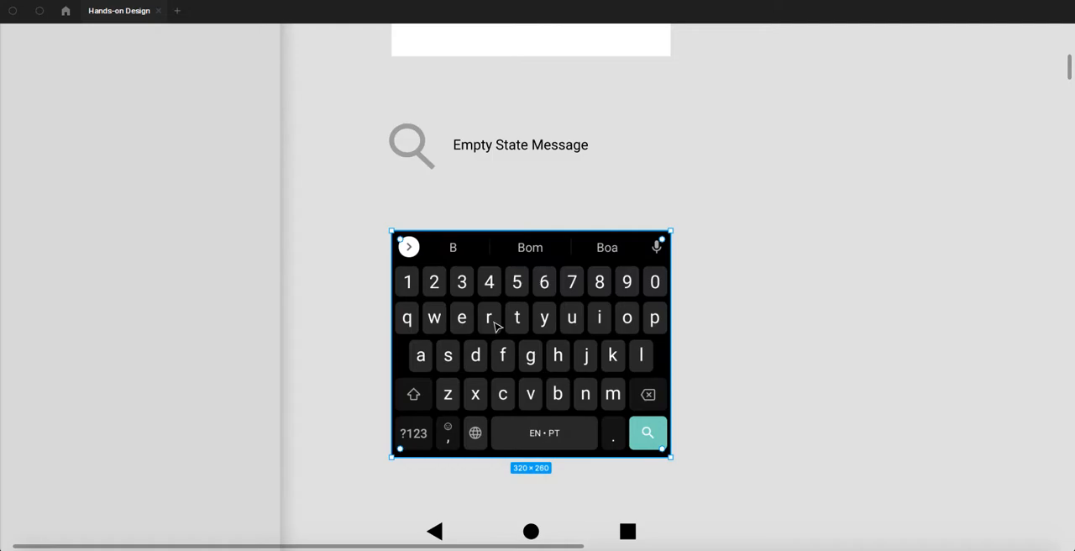
- Switch to Chrome, search Google Images for "android keyboard" and copy the first keyboard image
key("super+Tab")
key("super+Tab")
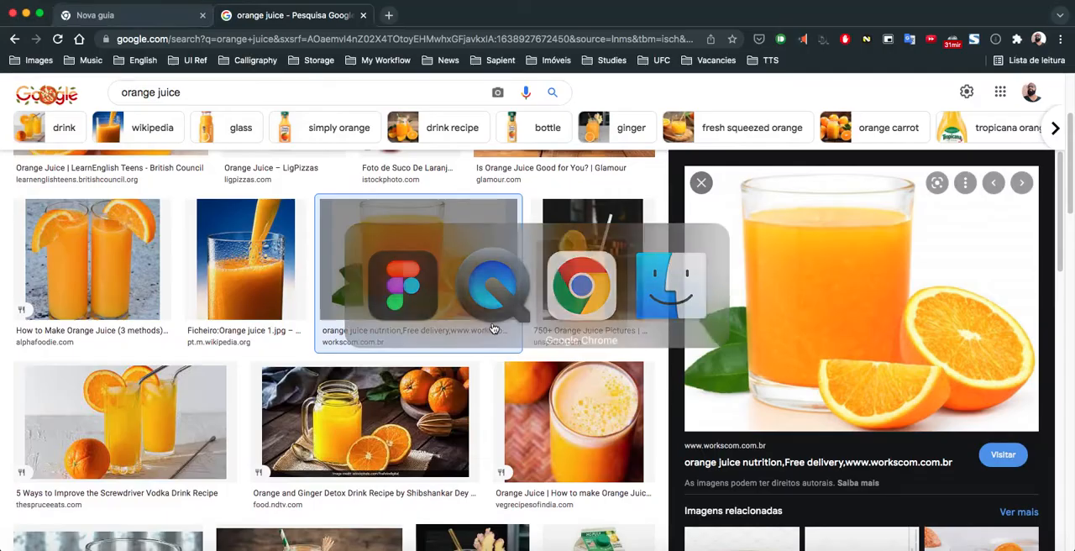
triple_click(284, 96)
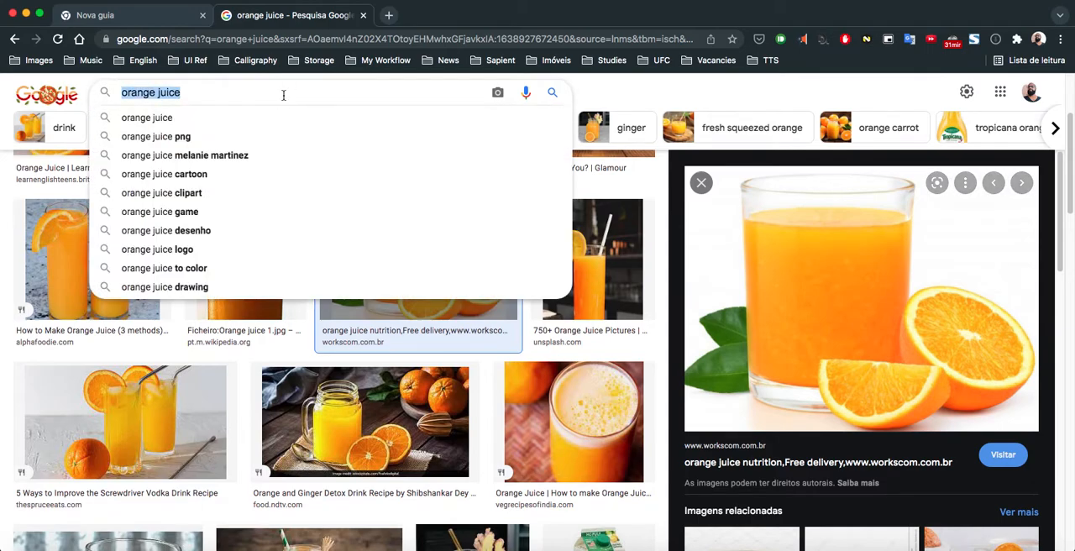
type("android key")
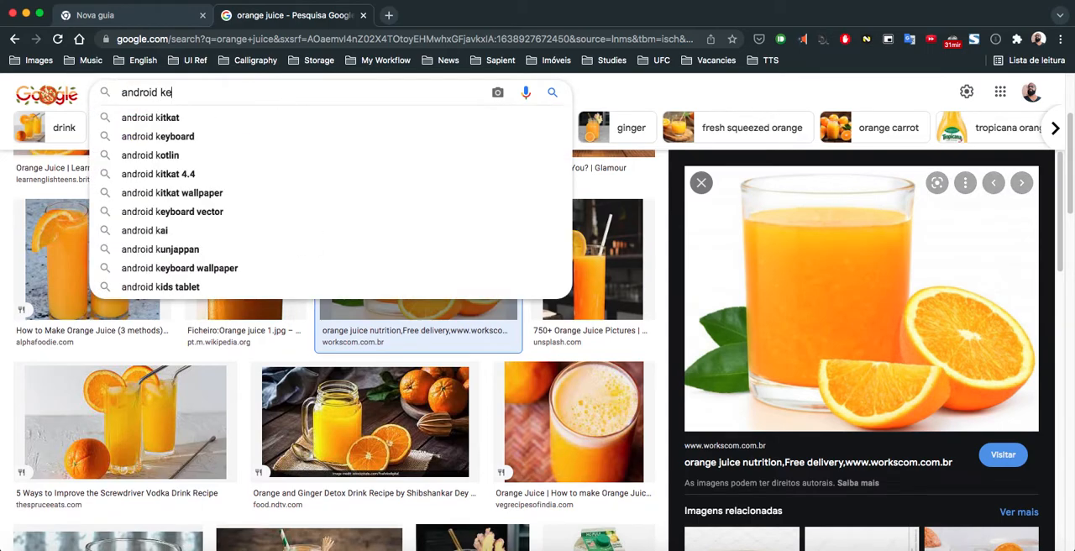
left_click(244, 117)
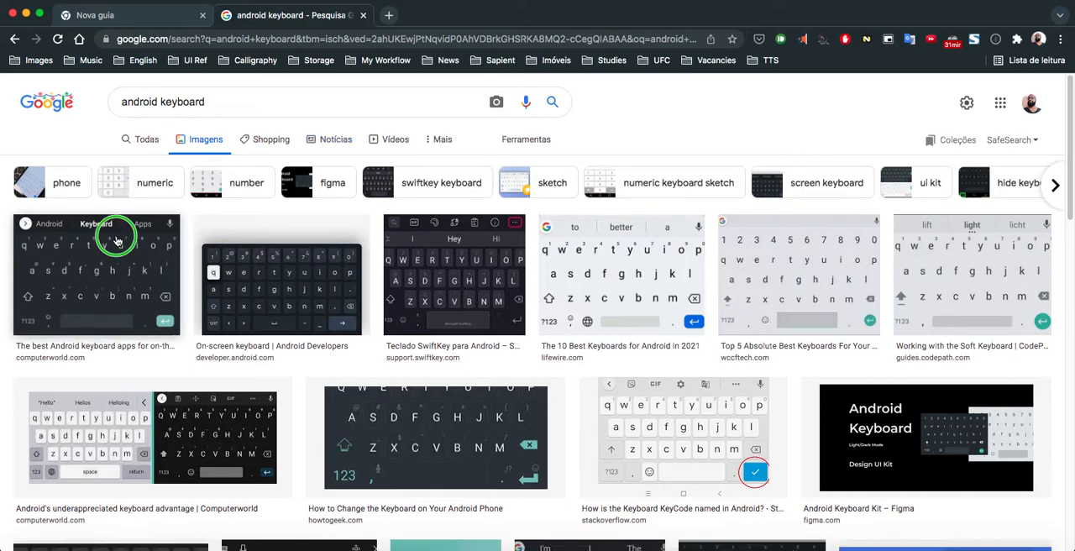
right_click(118, 235)
left_click(196, 382)
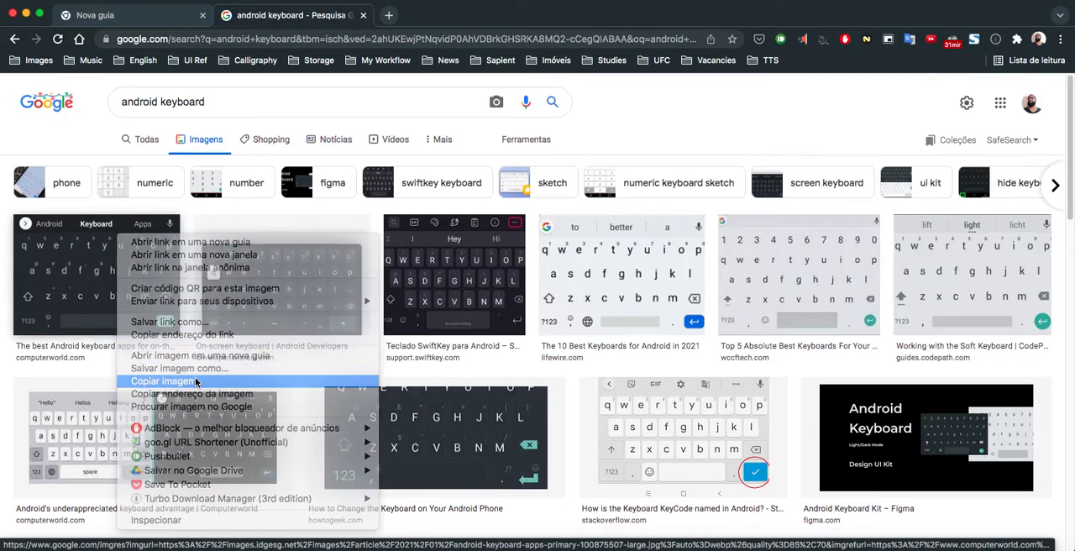
- Switch back to Figma, paste the copied keyboard image beside the existing keyboard and enlarge it to 391 × 260
key("super+Tab")
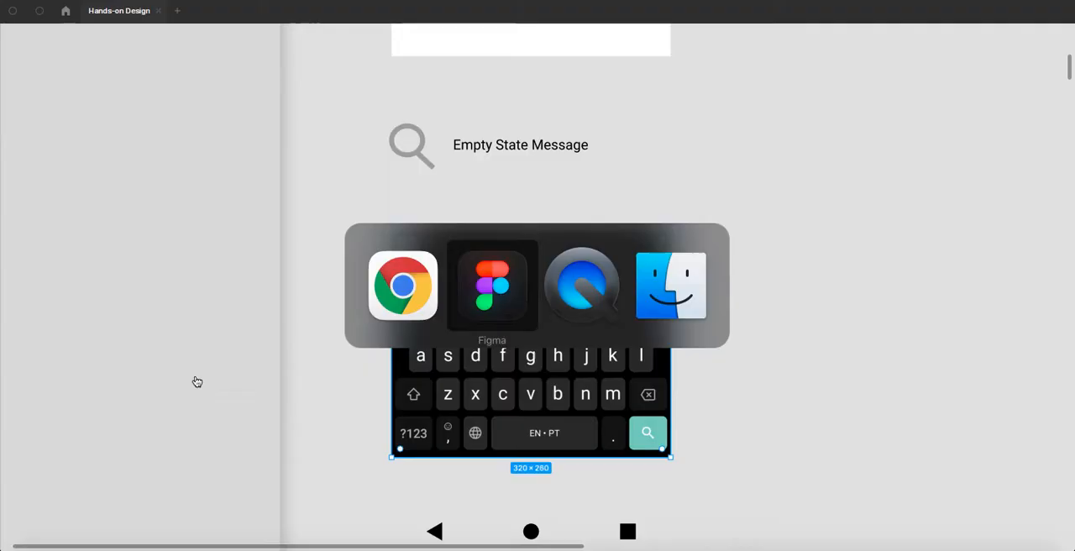
left_click(698, 215)
left_click_drag(758, 291, 678, 232)
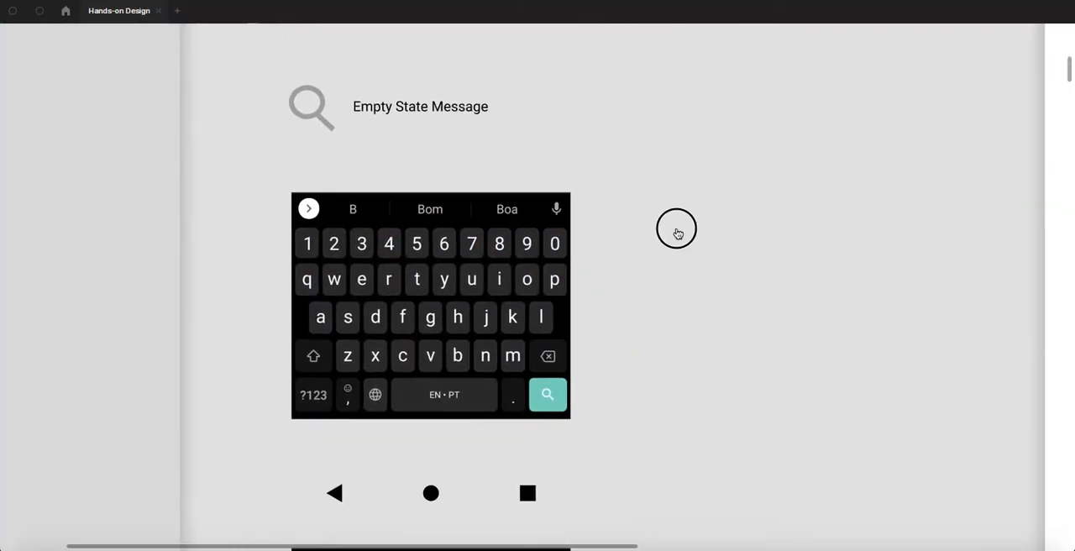
key("super+v")
left_click_drag(545, 264, 677, 257)
scroll(677, 257, "right", 3)
scroll(677, 257, "down", 1)
left_click_drag(720, 325, 787, 388)
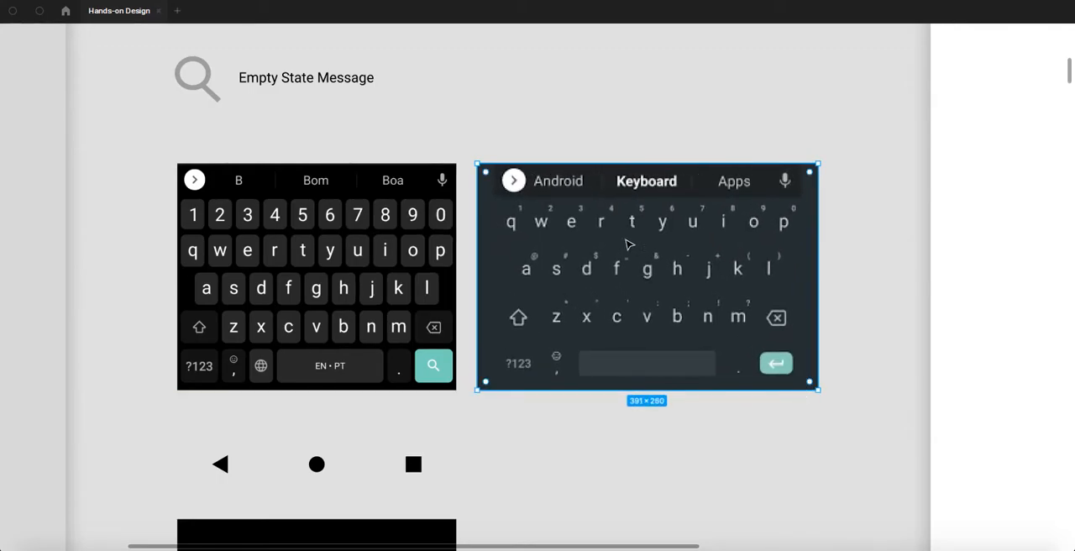
- Undo the enlargement of the pasted keyboard image and set its width to 320, keeping proportions
key("ctrl+z")
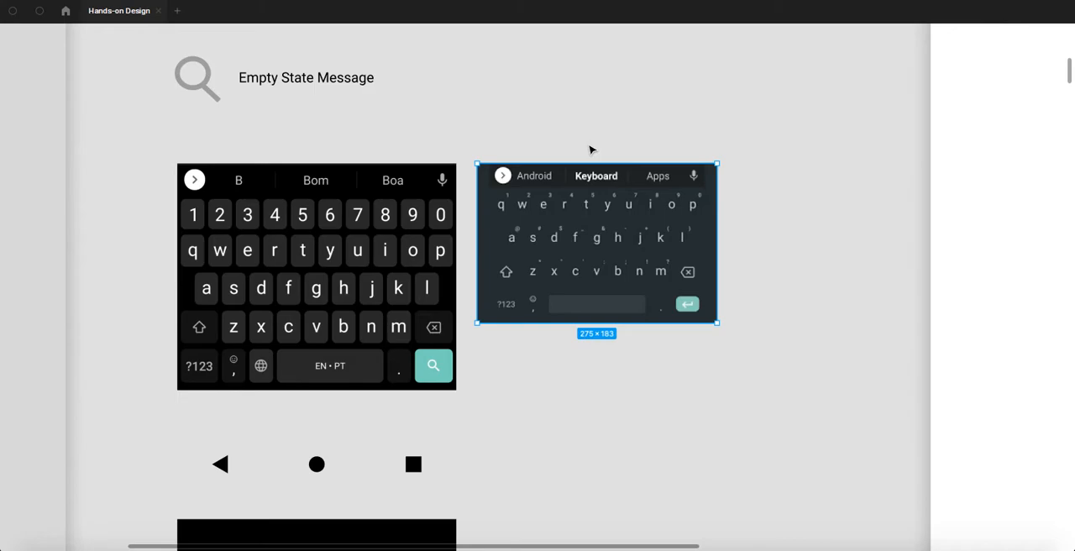
key("ctrl+backslash")
left_click(582, 141)
left_click(564, 175)
left_click(964, 151)
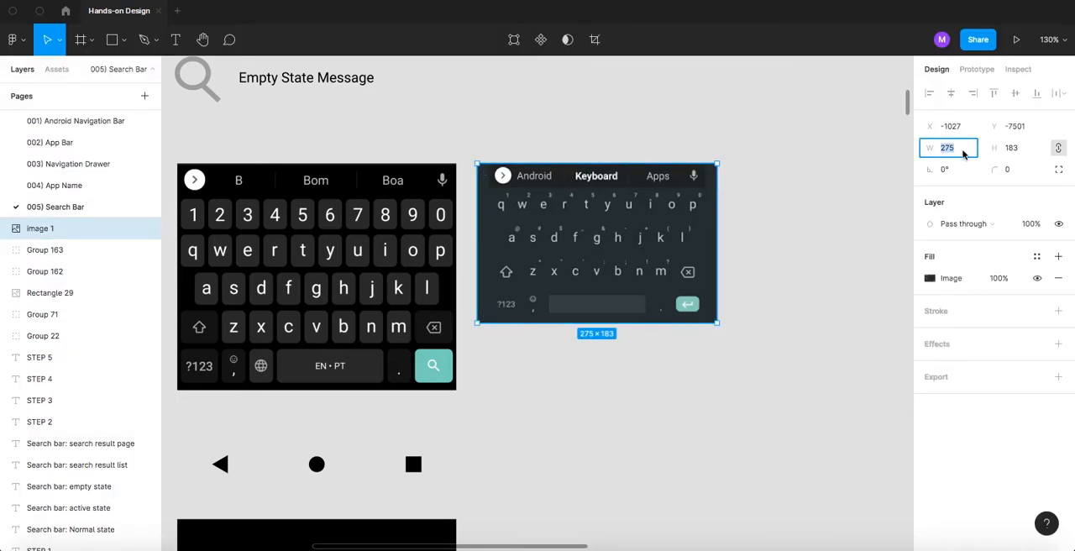
type("320")
key("Return")
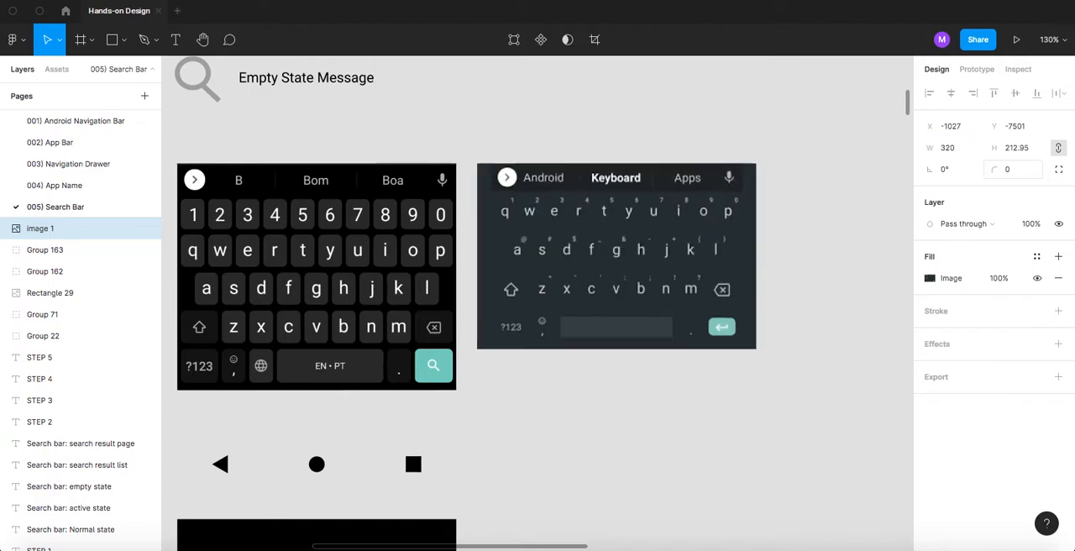
- Shift the pasted keyboard image slightly down beside the original keyboard, and delete it
left_click(636, 160)
left_click(619, 217)
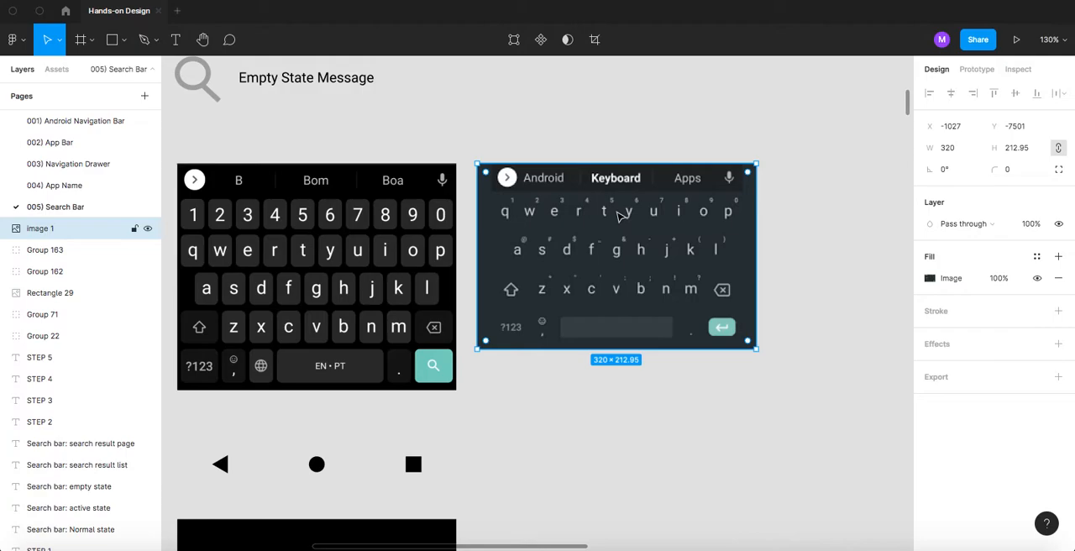
left_click_drag(619, 217, 617, 241)
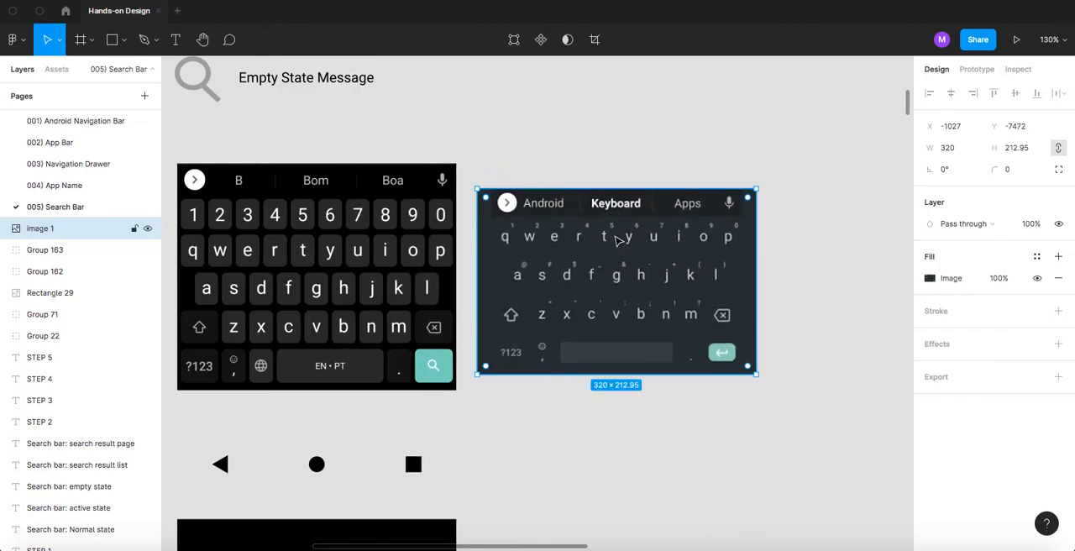
key("Delete")
left_click(617, 240)
scroll(475, 199, "down", 2)
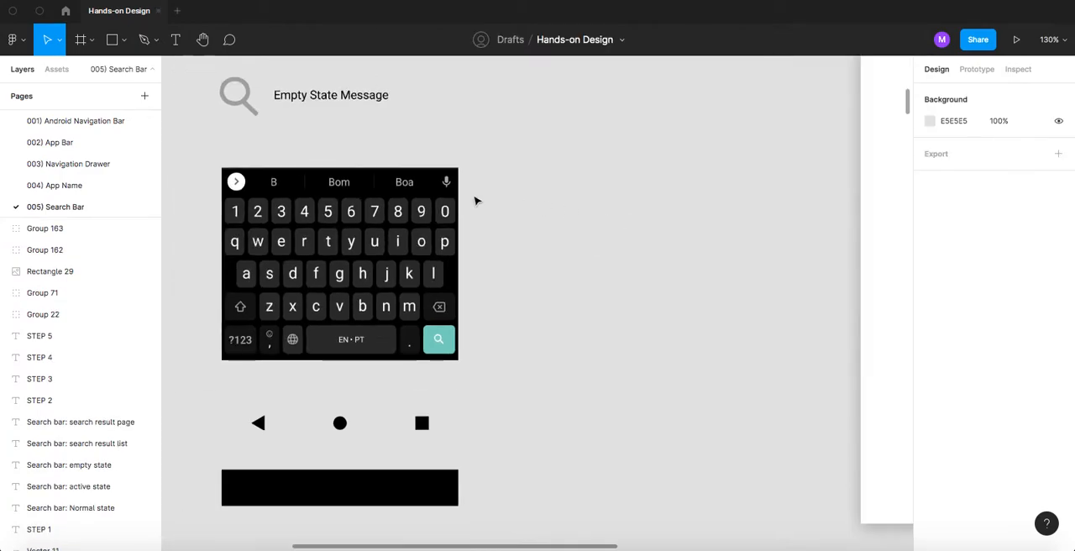
- Recolour the triangle, circle and square navigation icons below the keyboard to FFFFFF, sampling the colour from the white bar
left_click(404, 223)
scroll(483, 201, "down", 5)
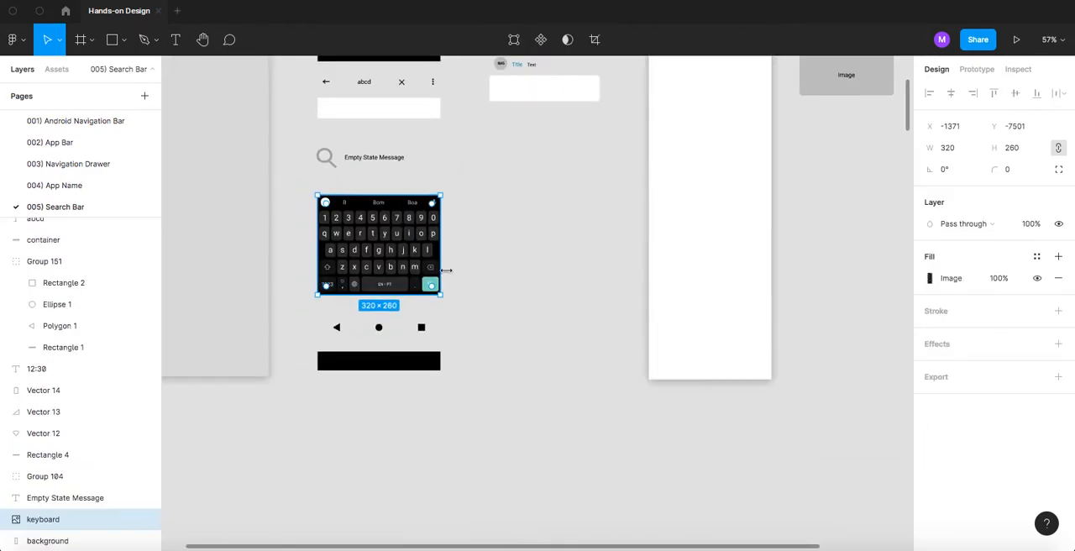
scroll(347, 273, "up", 5)
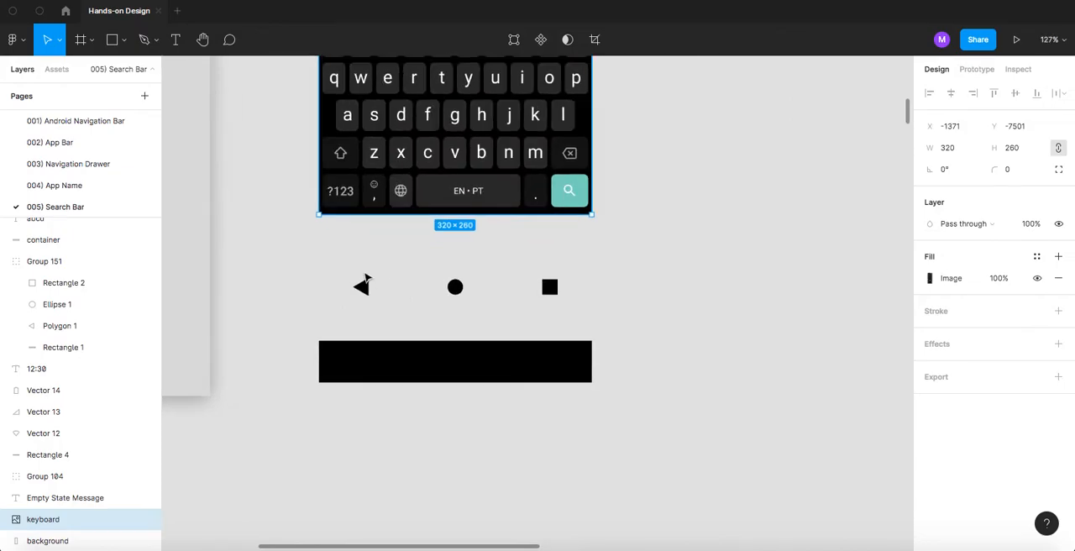
scroll(347, 273, "up", 3)
left_click_drag(333, 269, 656, 307)
scroll(639, 285, "up", 10)
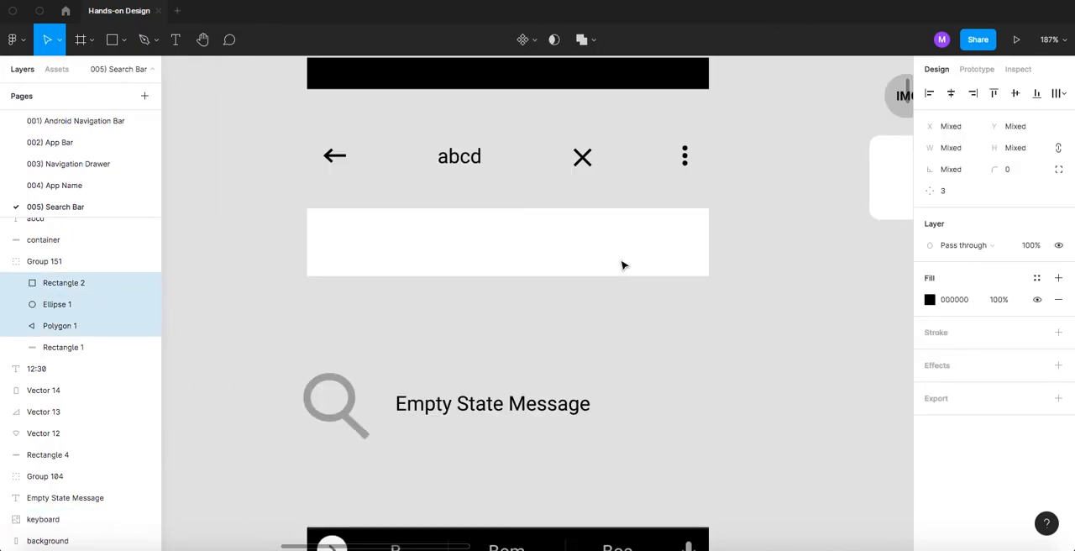
key("i")
left_click(544, 243)
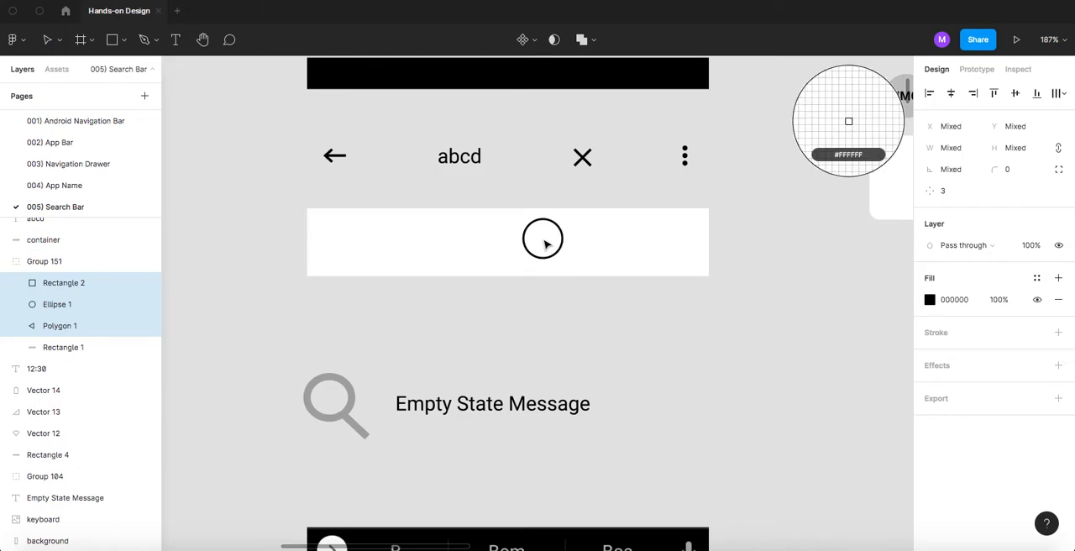
scroll(545, 244, "down", 10)
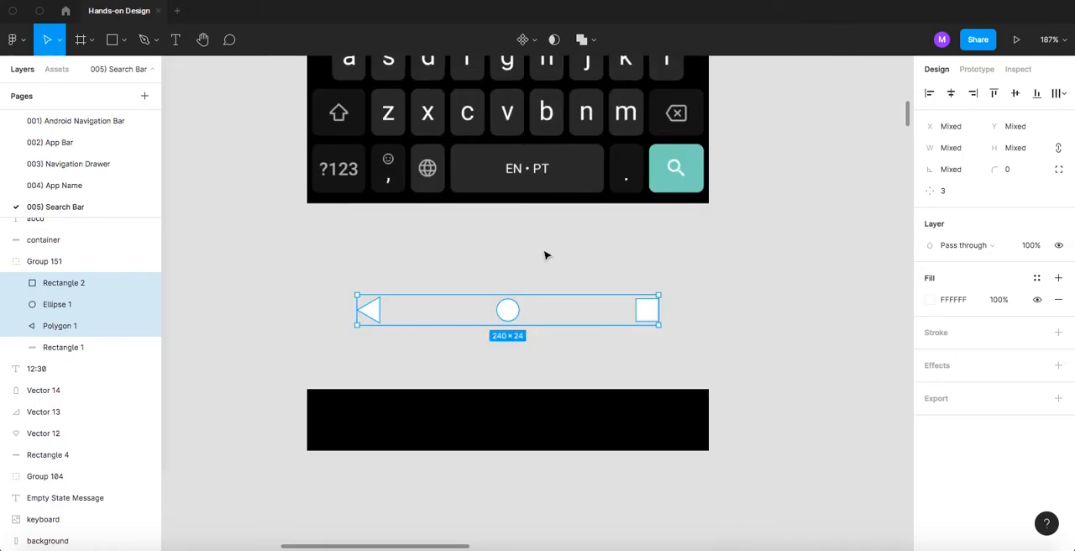
left_click(532, 275)
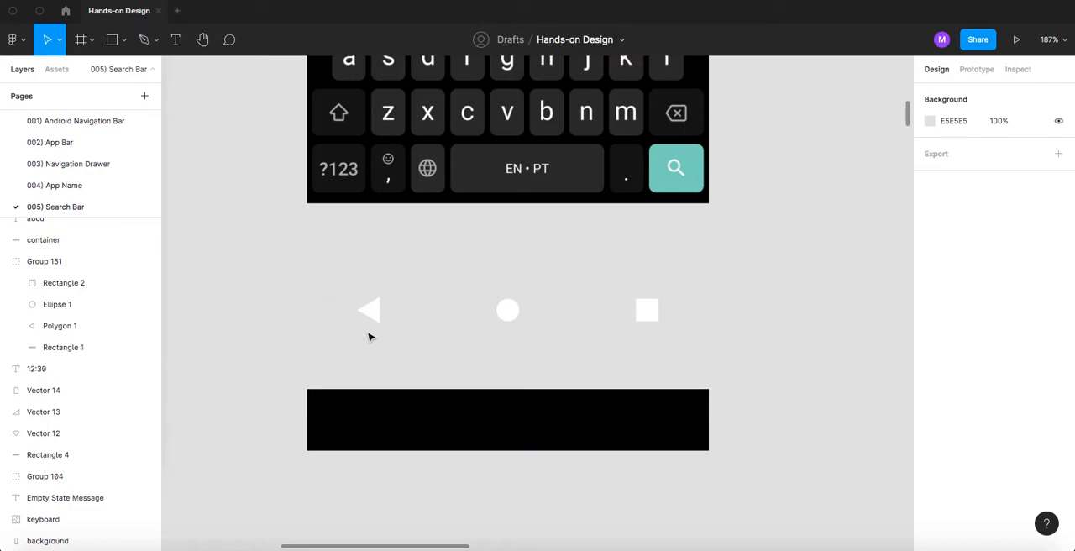
- Examine the separate list card atoms: the IMG circle, Title, Text and the rounded white background
scroll(660, 201, "down", 10)
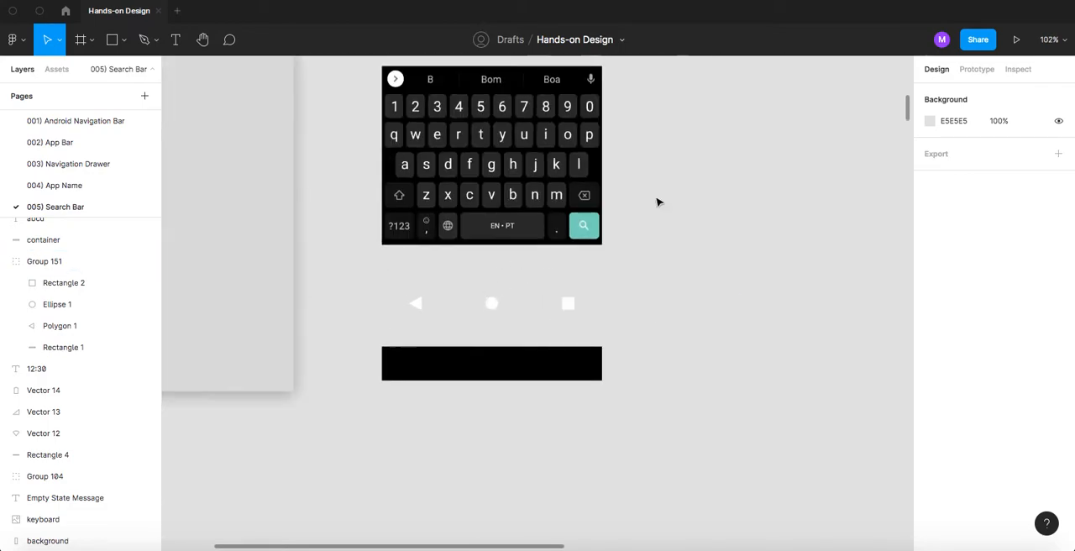
left_click_drag(535, 265, 454, 323)
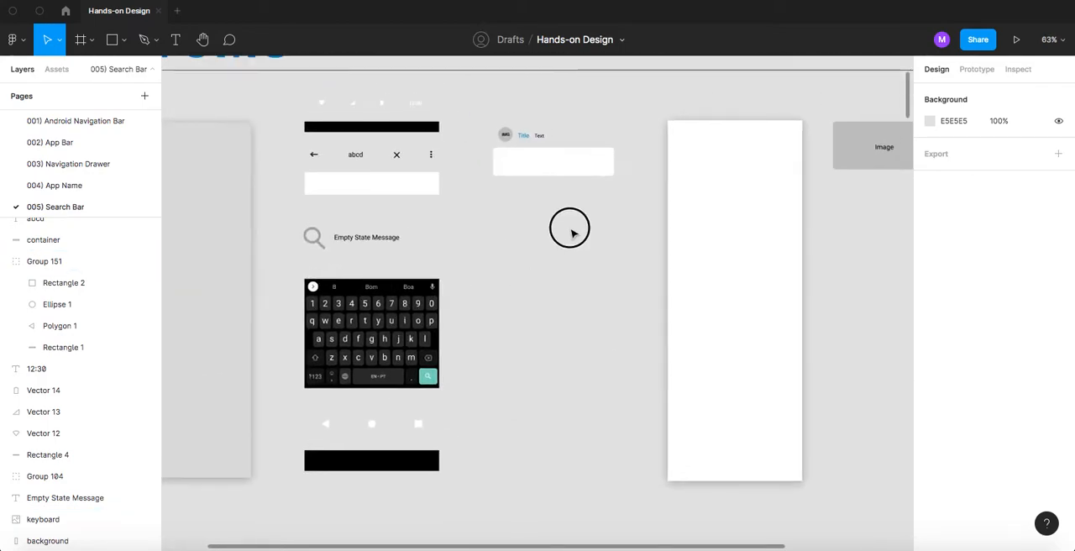
left_click_drag(577, 223, 550, 271)
scroll(494, 186, "up", 5)
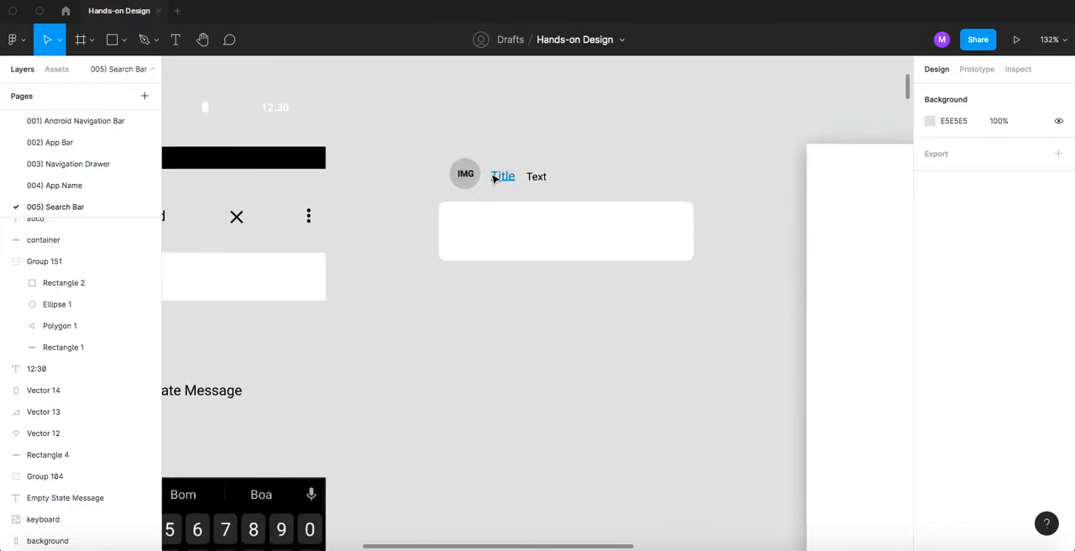
scroll(496, 181, "up", 5)
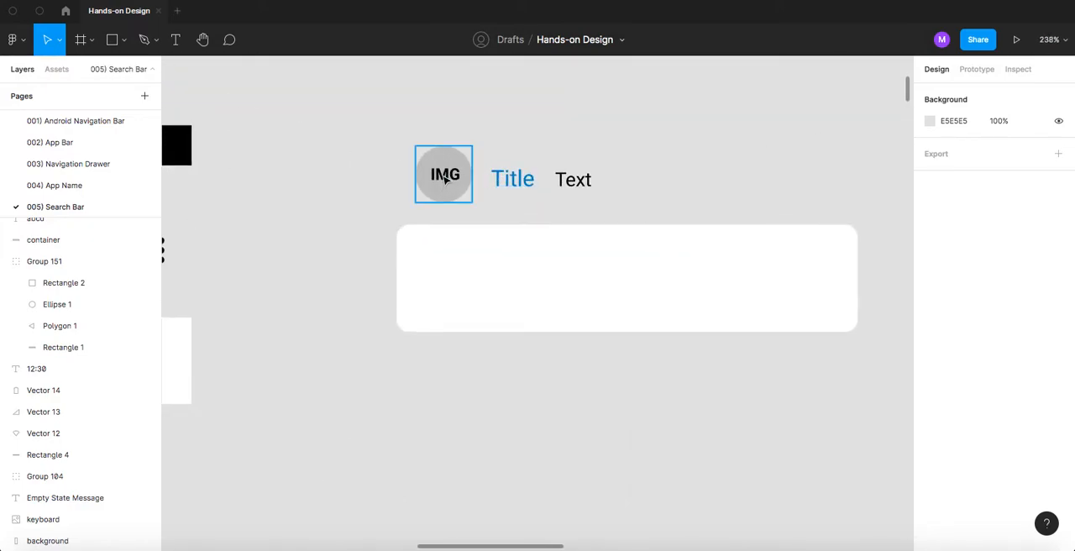
scroll(446, 177, "up", 2)
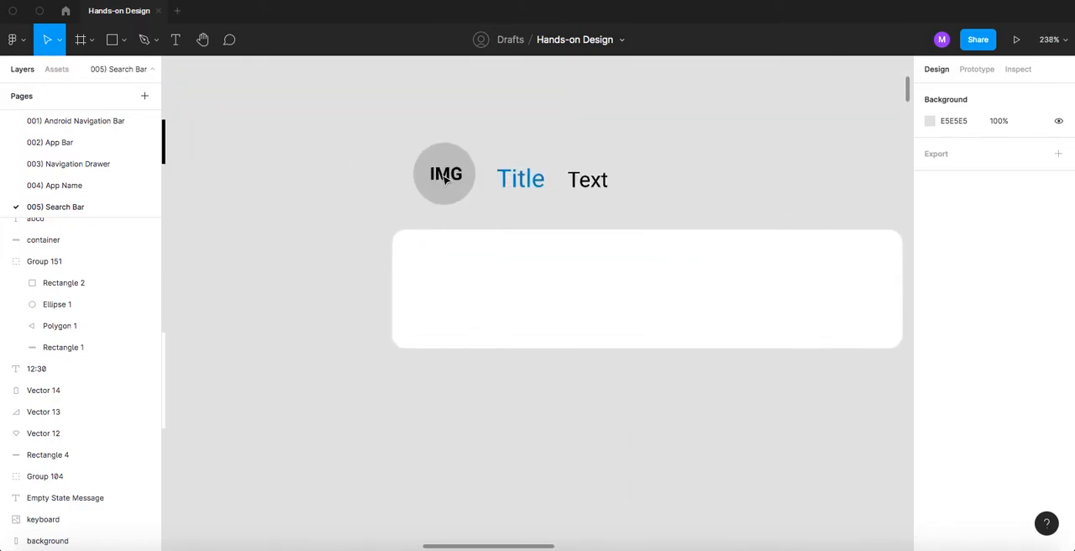
left_click(508, 183)
left_click(602, 183)
left_click(541, 294)
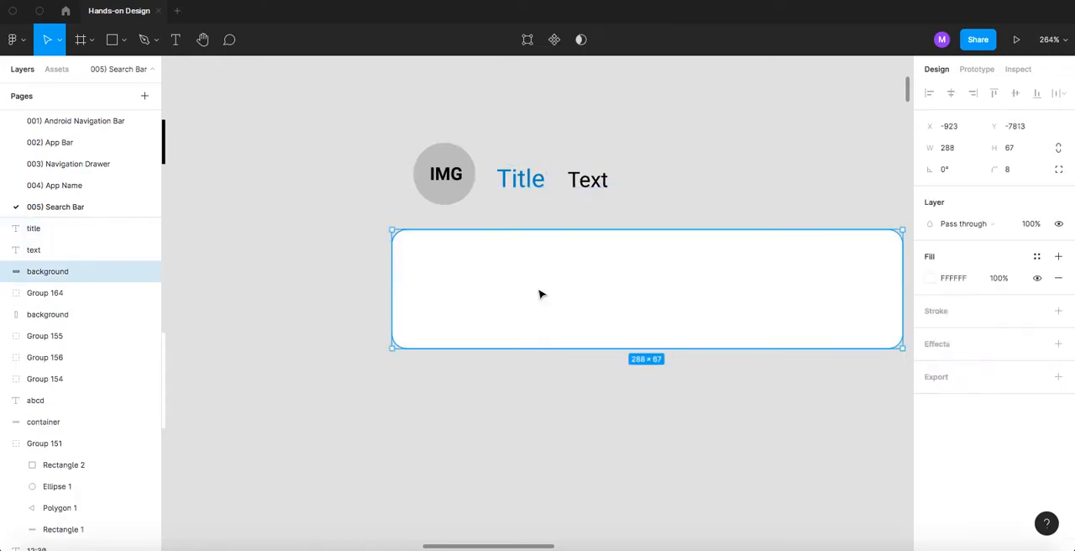
- Examine the tall white background and the grey Image placeholder, and view the whole Atoms section
scroll(503, 254, "down", 10)
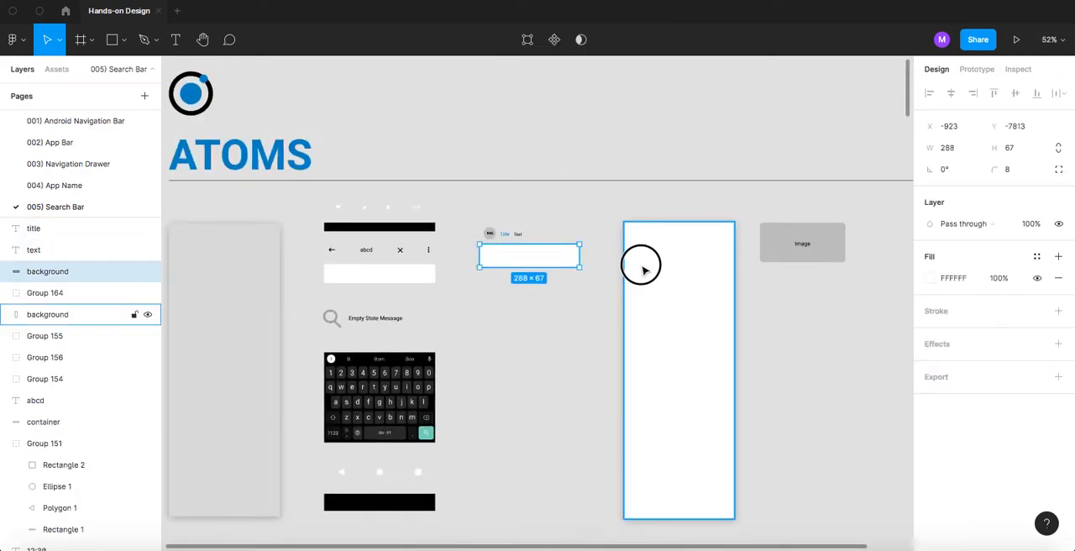
left_click(645, 271)
left_click_drag(793, 287, 598, 289)
scroll(604, 243, "up", 5)
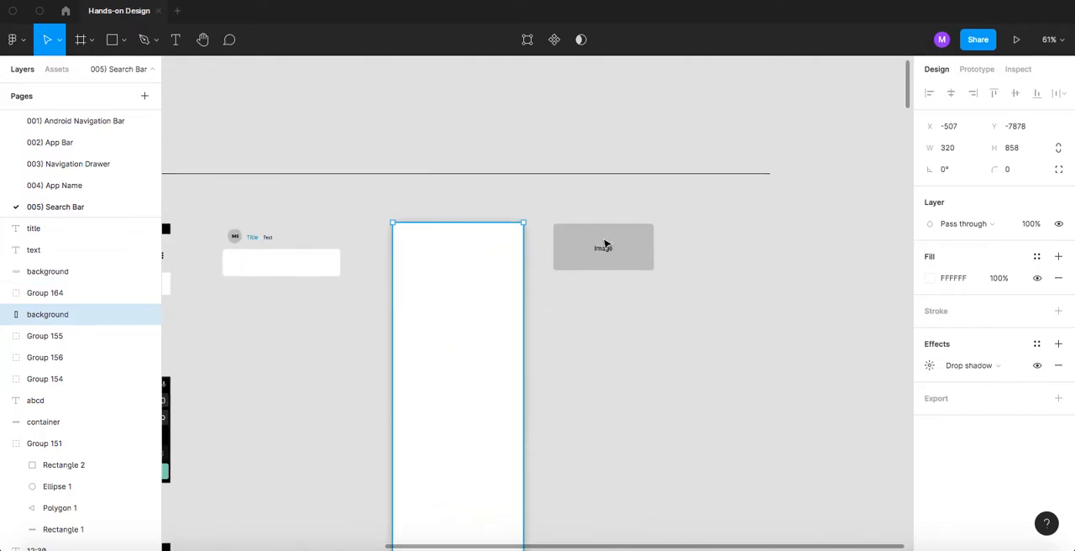
left_click(606, 257)
scroll(597, 332, "down", 8)
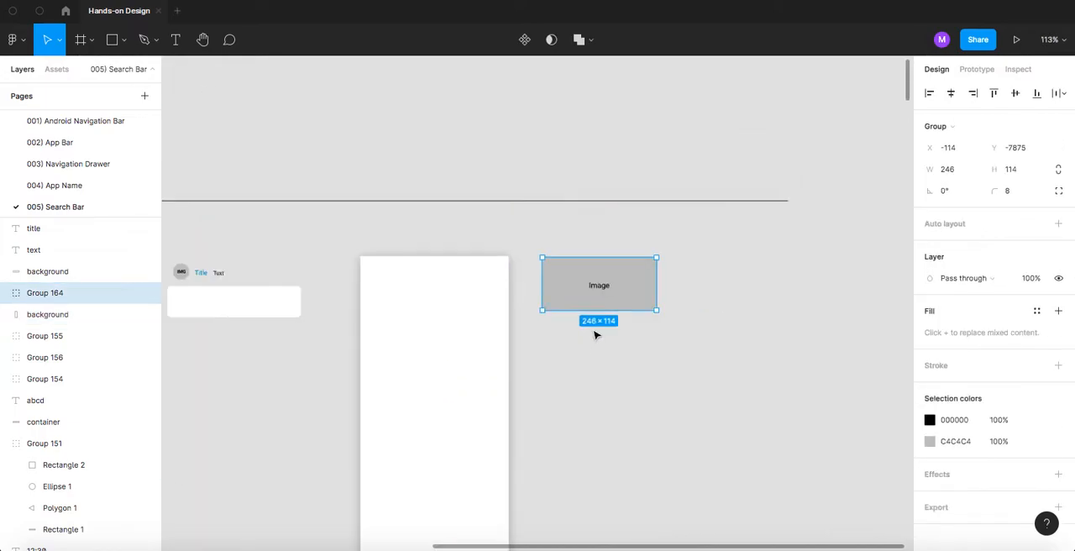
scroll(595, 334, "down", 1)
scroll(595, 335, "down", 2)
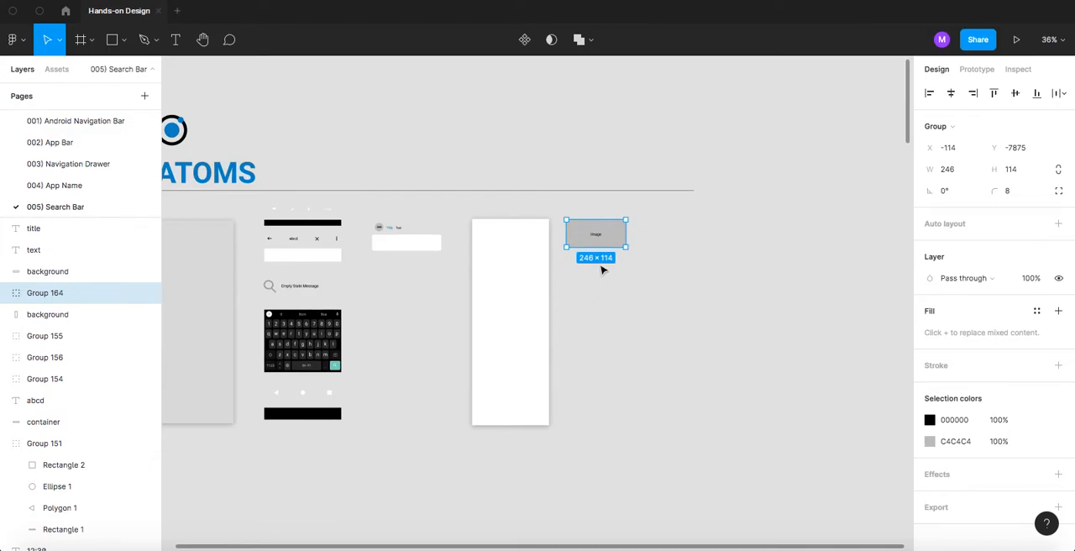
left_click_drag(585, 322, 681, 303)
scroll(681, 302, "down", 1)
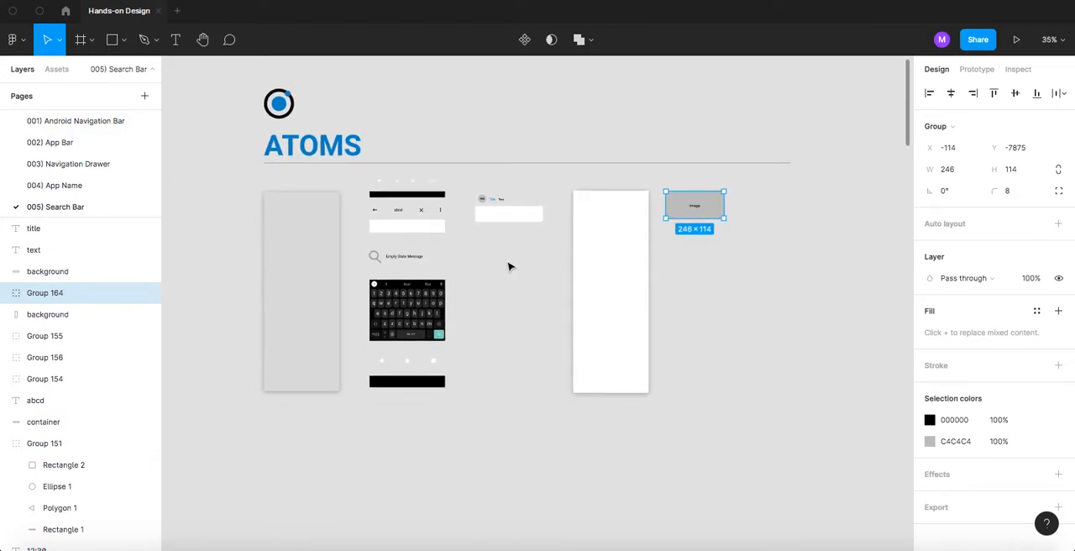
- Hide the editor interface and bring the Molecules section into view below the atoms
key("ctrl+backslash")
scroll(504, 278, "down", 10)
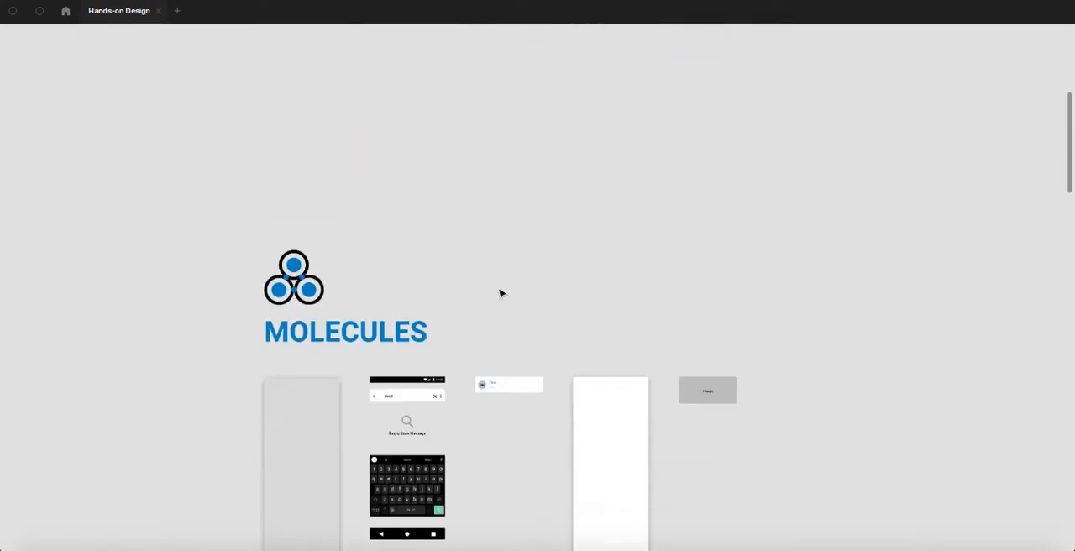
scroll(499, 293, "down", 4)
scroll(283, 245, "up", 3)
scroll(283, 244, "up", 3)
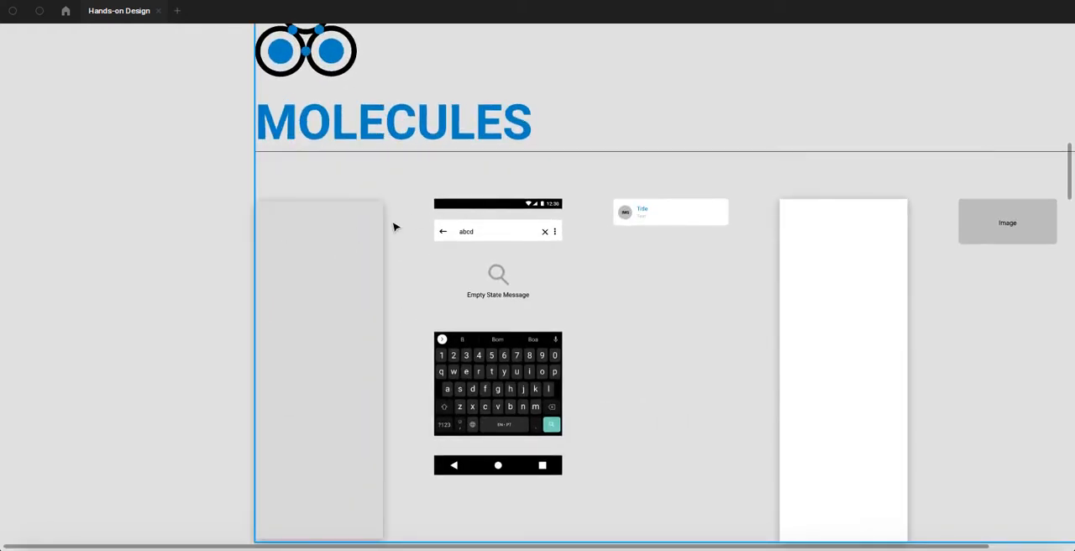
- Inspect the grey background, the black status bar and the "abcd" search bar in the Molecules section
left_click(349, 236)
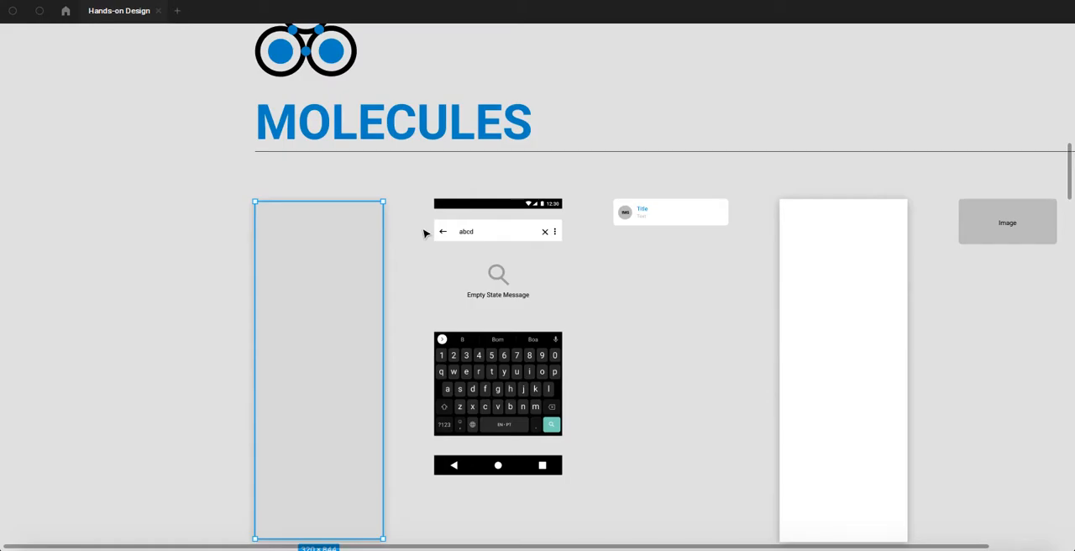
left_click(476, 210)
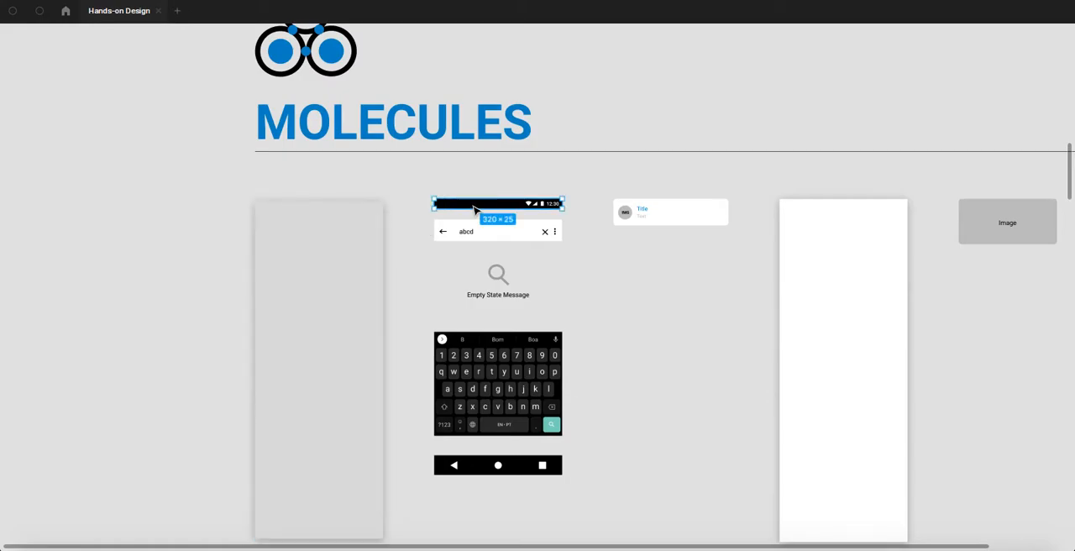
scroll(476, 211, "up", 4)
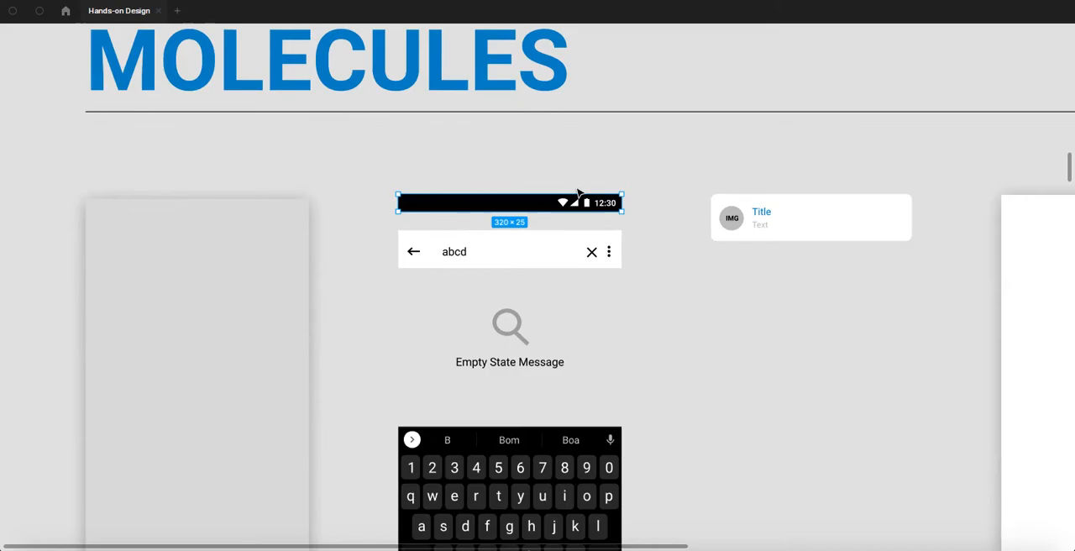
scroll(579, 197, "up", 3)
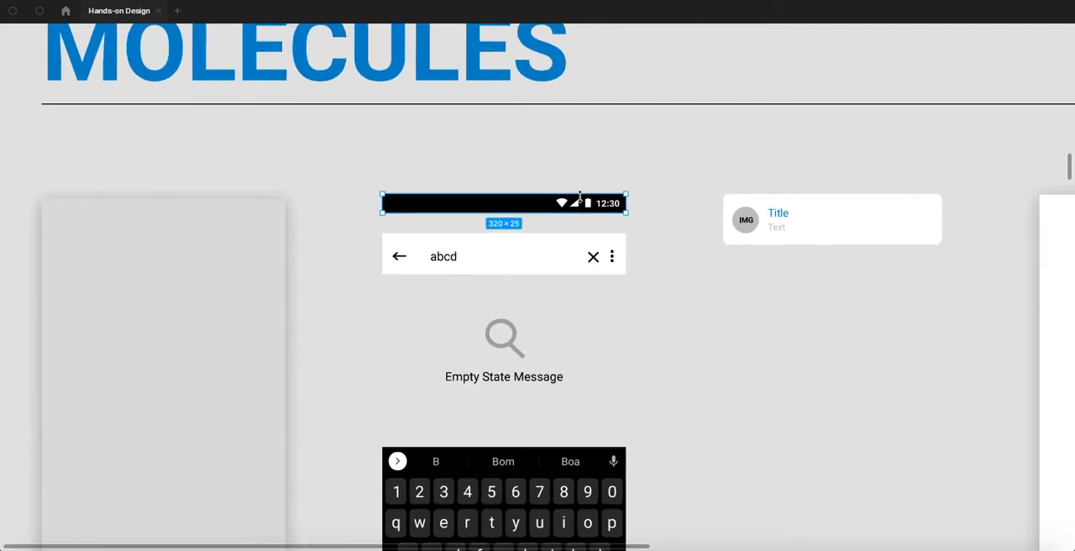
left_click(496, 248)
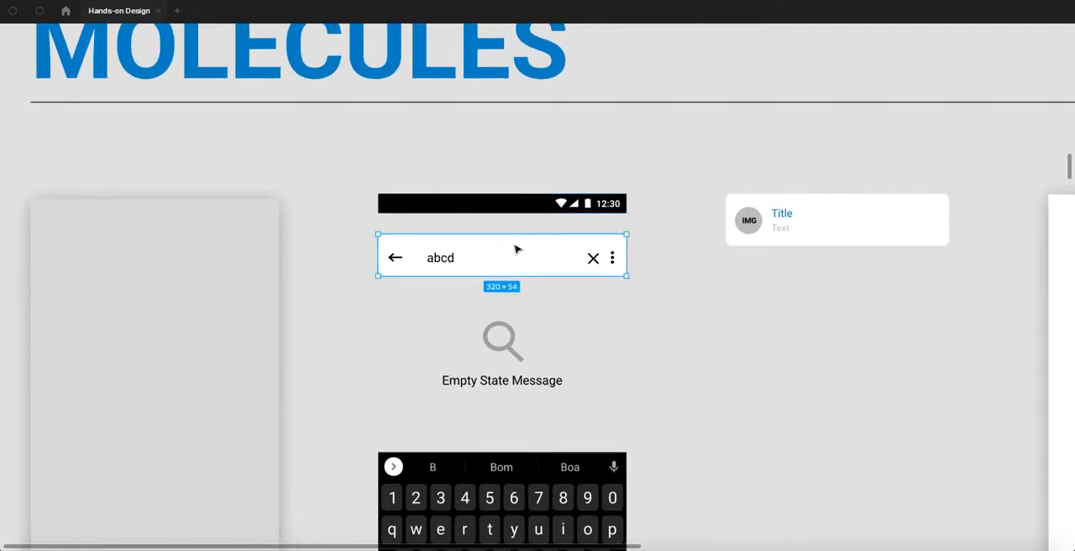
- Inspect the empty state message group, the keyboard and the navigation bar in the Molecules section
scroll(504, 274, "down", 4)
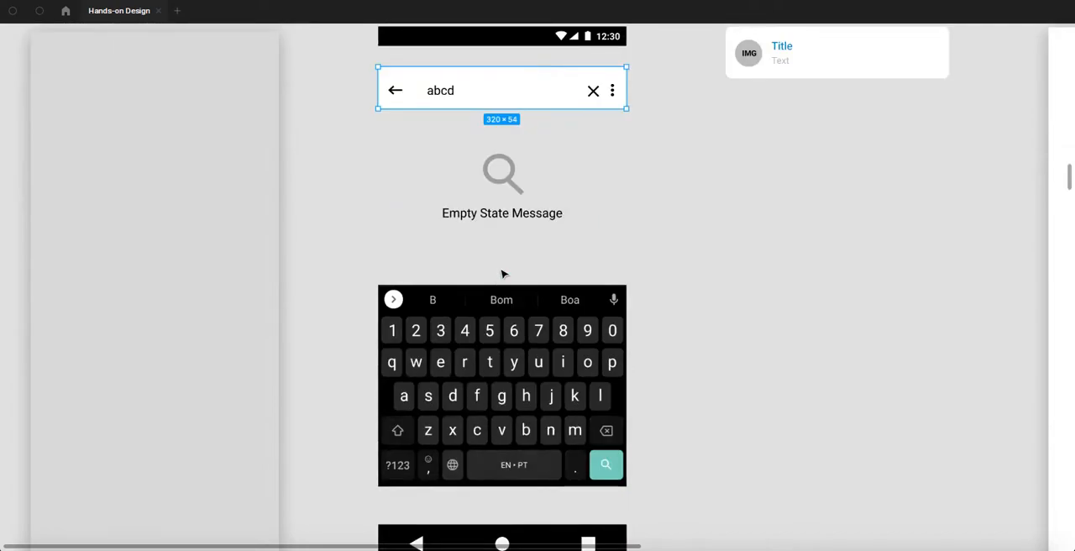
left_click(509, 184)
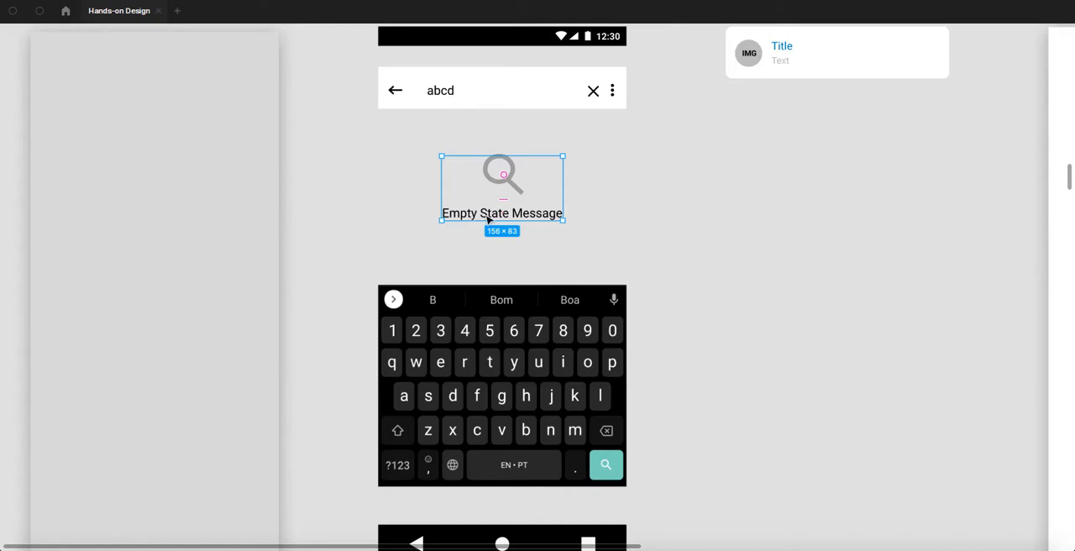
scroll(491, 218, "down", 2)
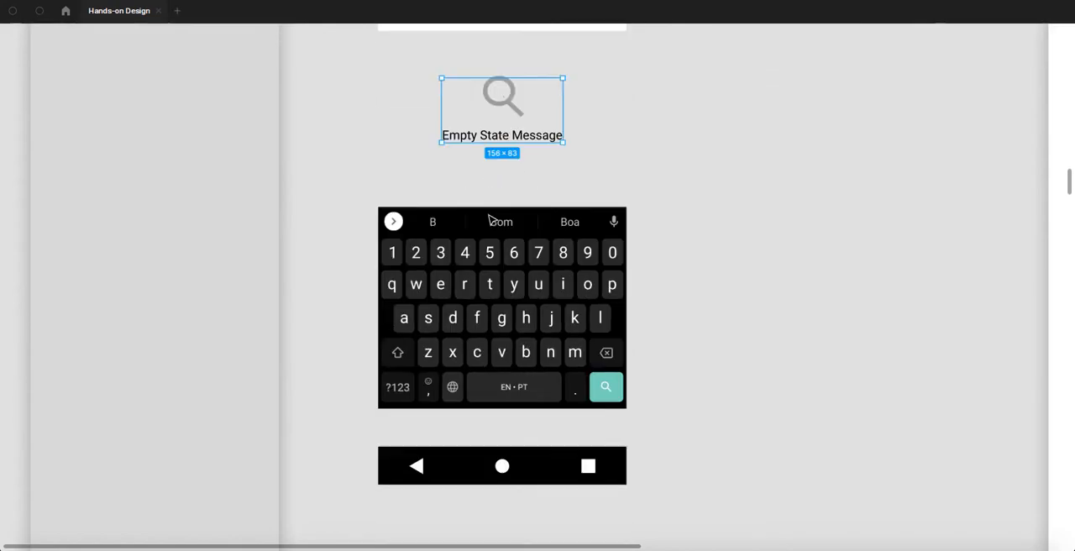
left_click(468, 263)
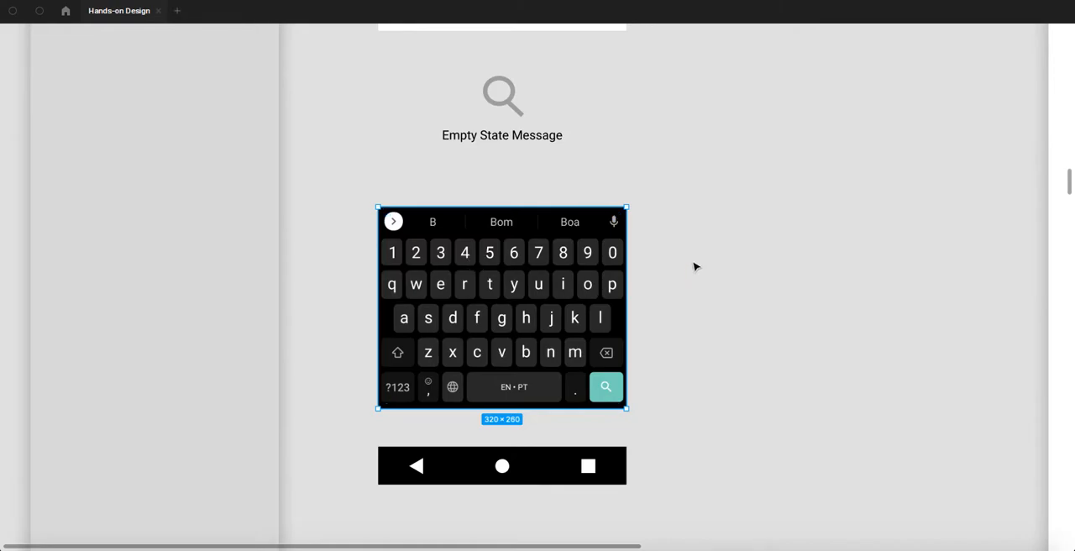
scroll(694, 267, "down", 1)
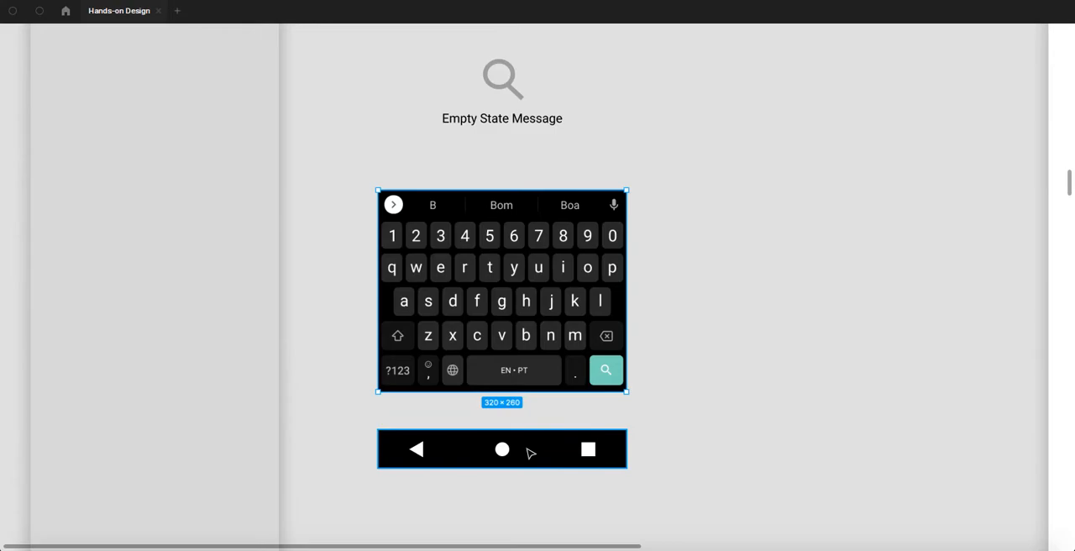
scroll(684, 330, "down", 3)
- Examine the list card molecule that combines the IMG circle, Title and Text on a rounded white background
scroll(684, 331, "up", 5)
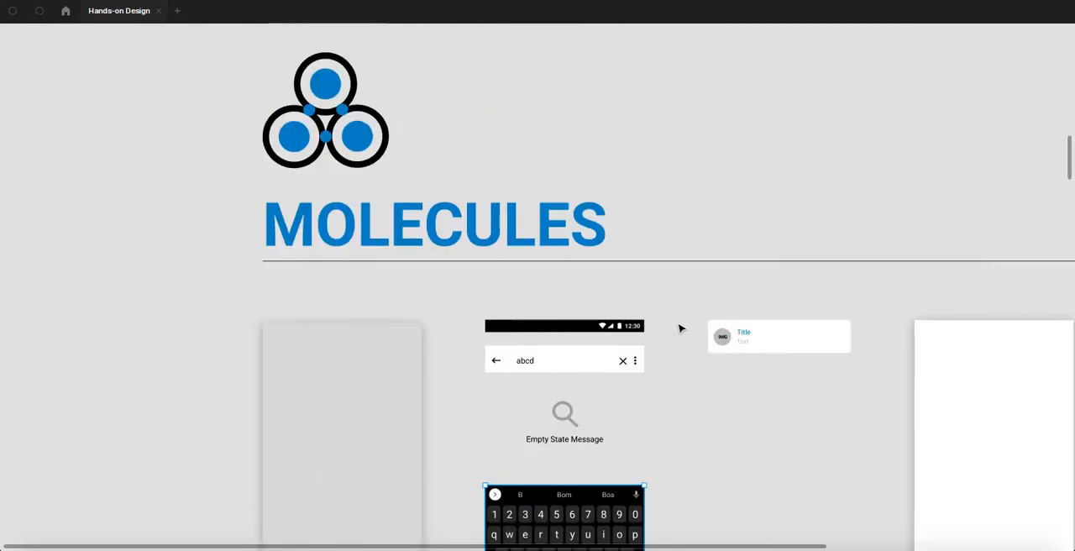
left_click_drag(767, 293, 602, 244)
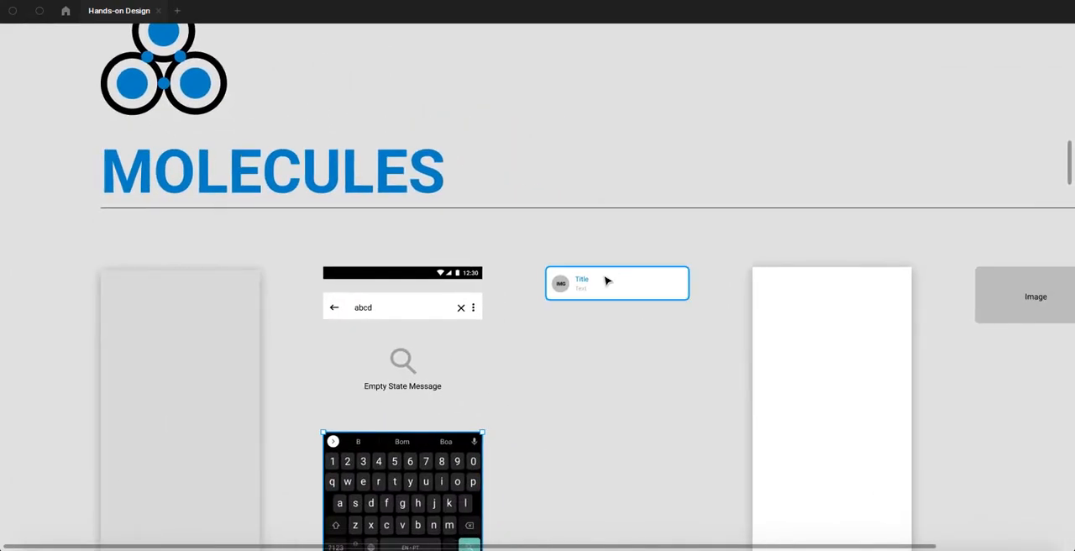
scroll(604, 282, "up", 3)
scroll(605, 283, "up", 2)
scroll(568, 305, "up", 1)
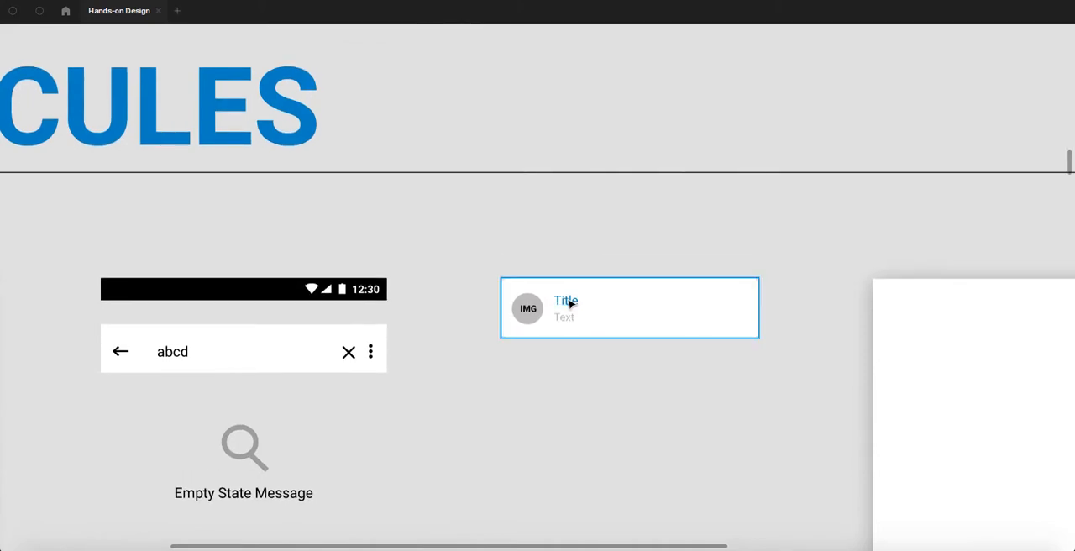
scroll(569, 304, "up", 2)
scroll(569, 304, "up", 1)
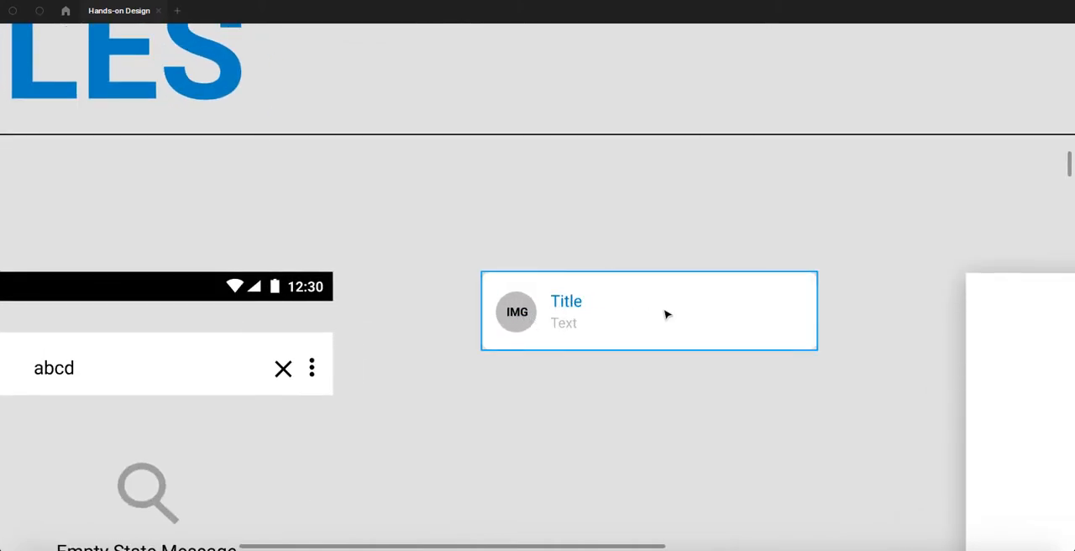
left_click_drag(631, 379, 475, 263)
scroll(566, 238, "right", 2)
scroll(566, 238, "down", 1)
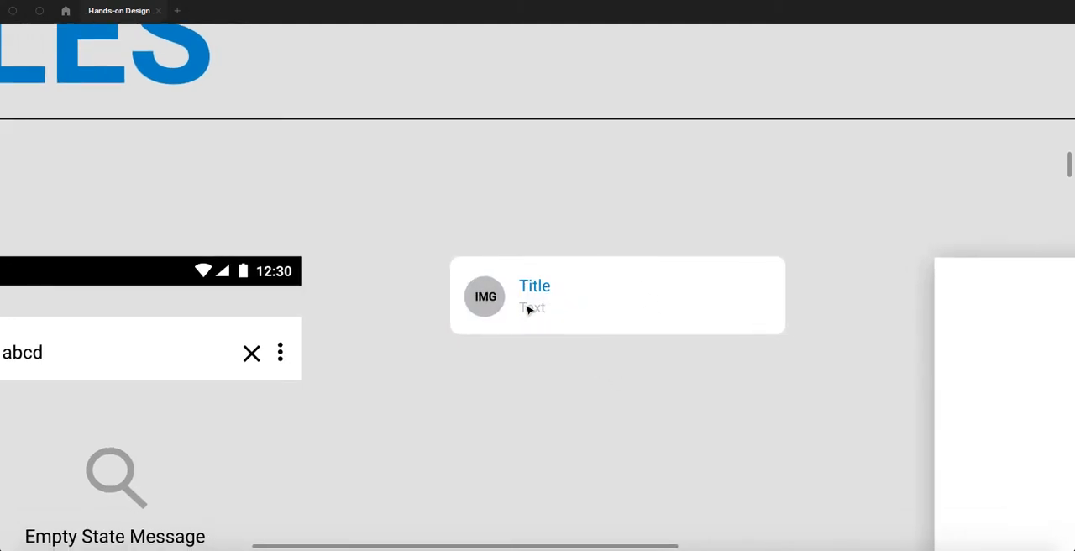
scroll(529, 309, "down", 5)
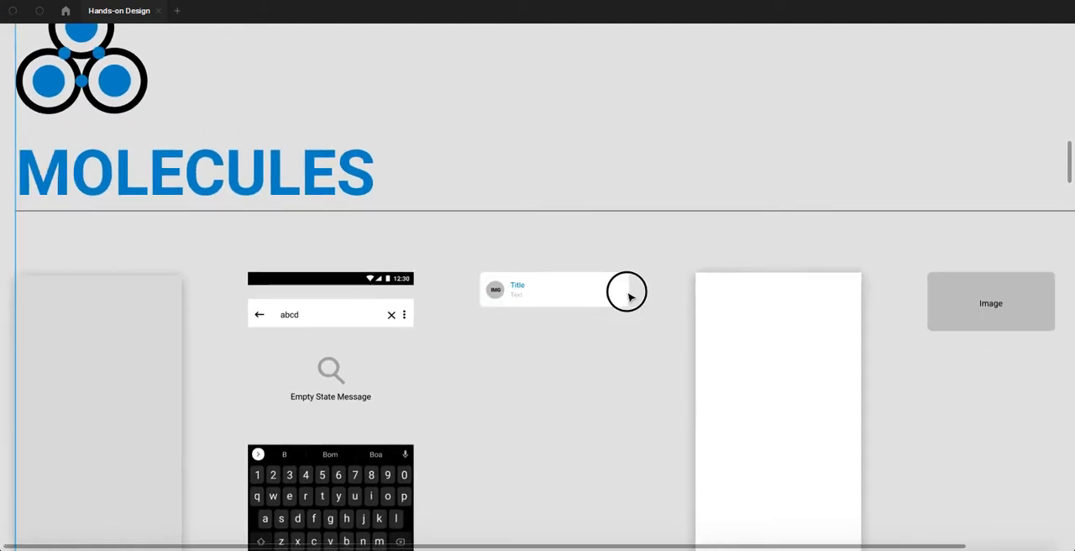
- Inspect the tall white background and the Image placeholder in the Molecules section
left_click_drag(628, 294, 449, 241)
left_click(527, 253)
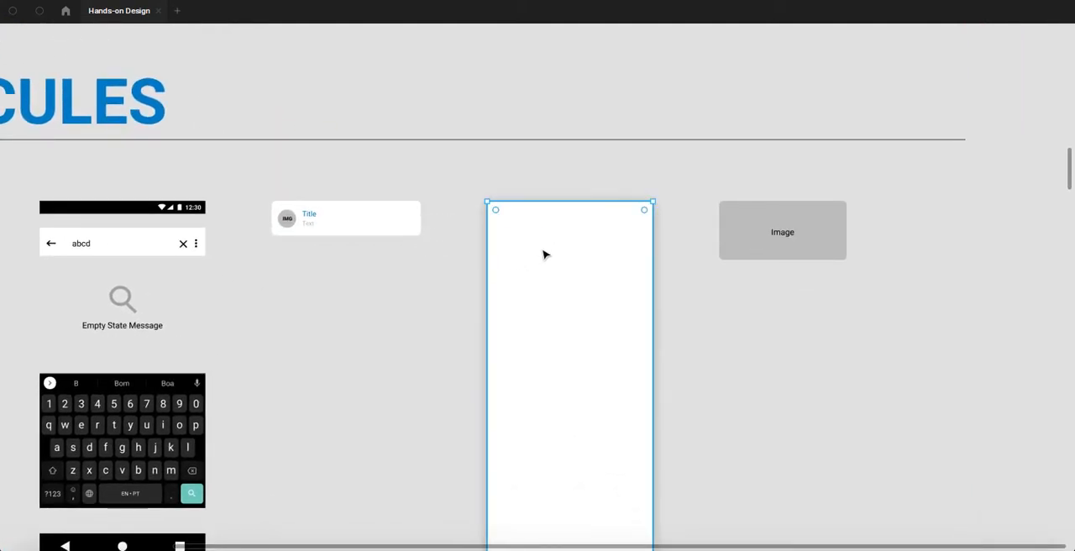
left_click(760, 232)
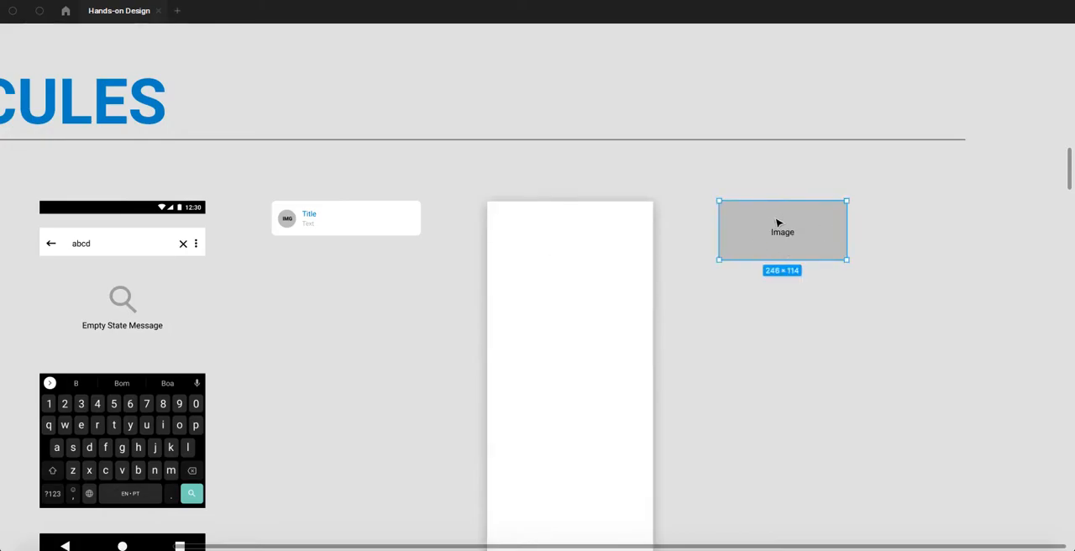
scroll(778, 222, "down", 3)
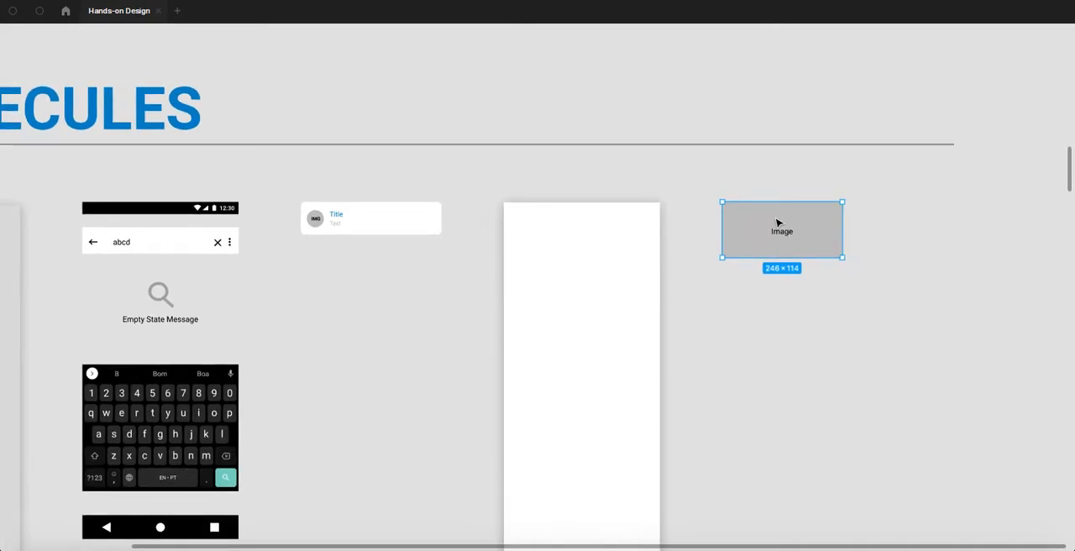
scroll(776, 223, "down", 3)
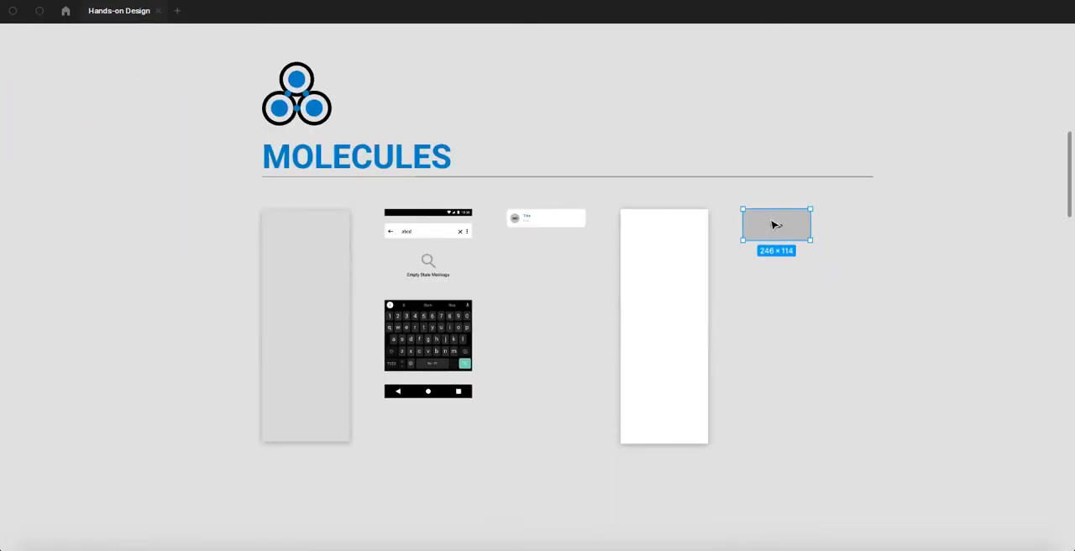
- Bring the Organisms section into view with its search bar variants and column of list cards
scroll(526, 305, "down", 6)
scroll(522, 302, "down", 5)
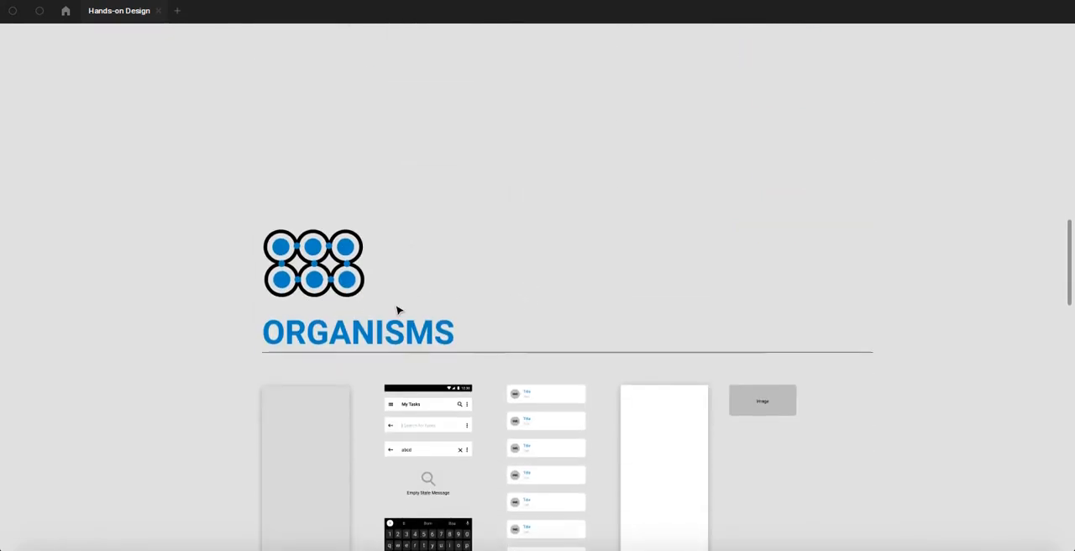
scroll(375, 300, "up", 2)
left_click_drag(360, 273, 373, 209)
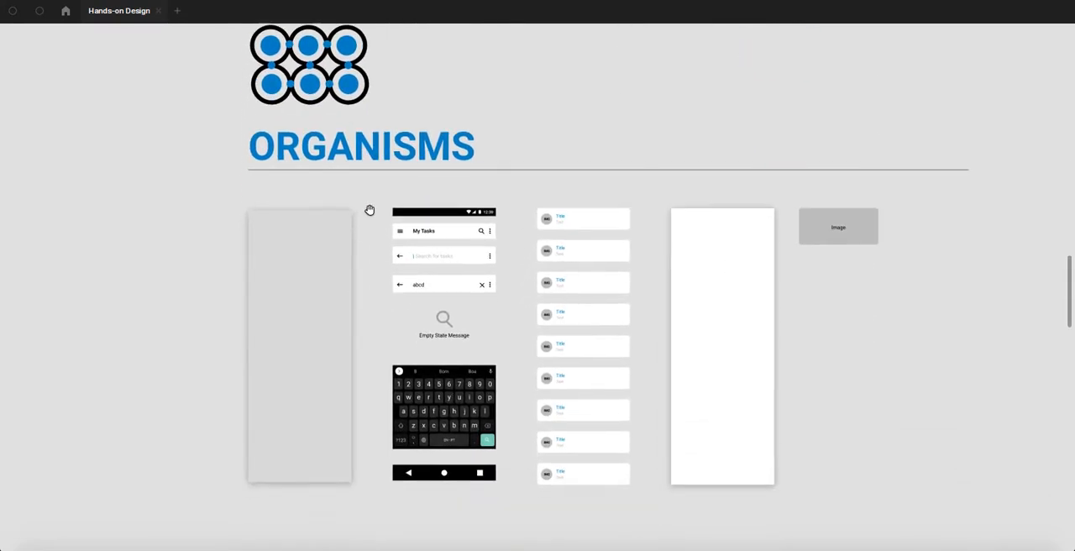
- Examine the My Tasks header and the two search bar variants in the Organisms section
left_click(331, 259)
scroll(316, 262, "up", 2)
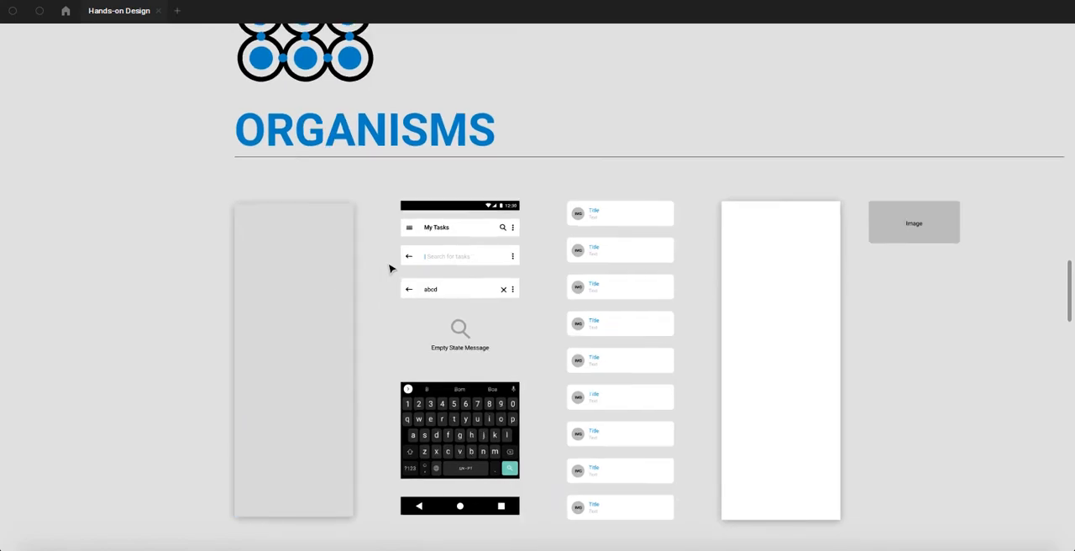
scroll(395, 265, "up", 5)
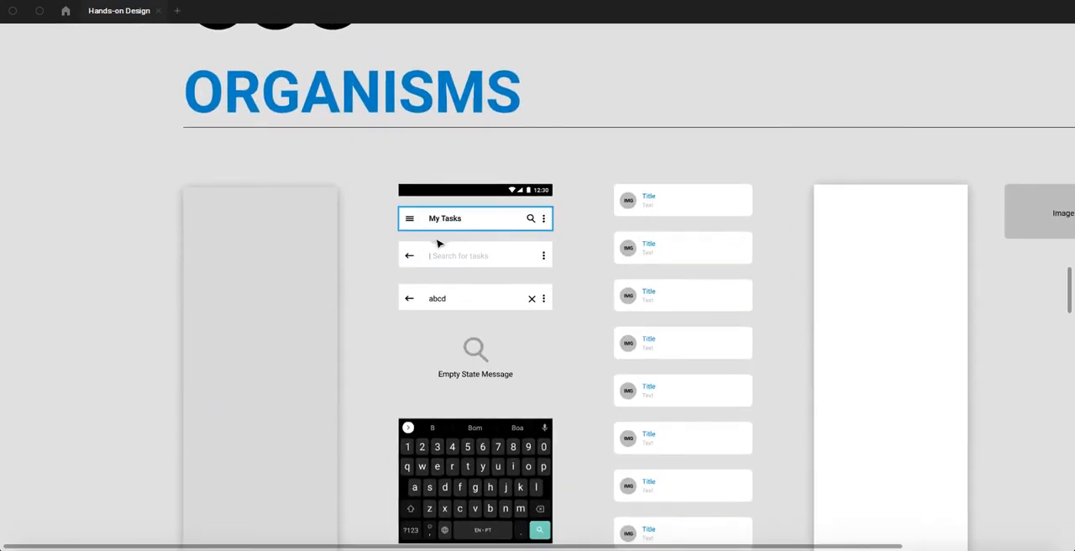
scroll(443, 248, "down", 2)
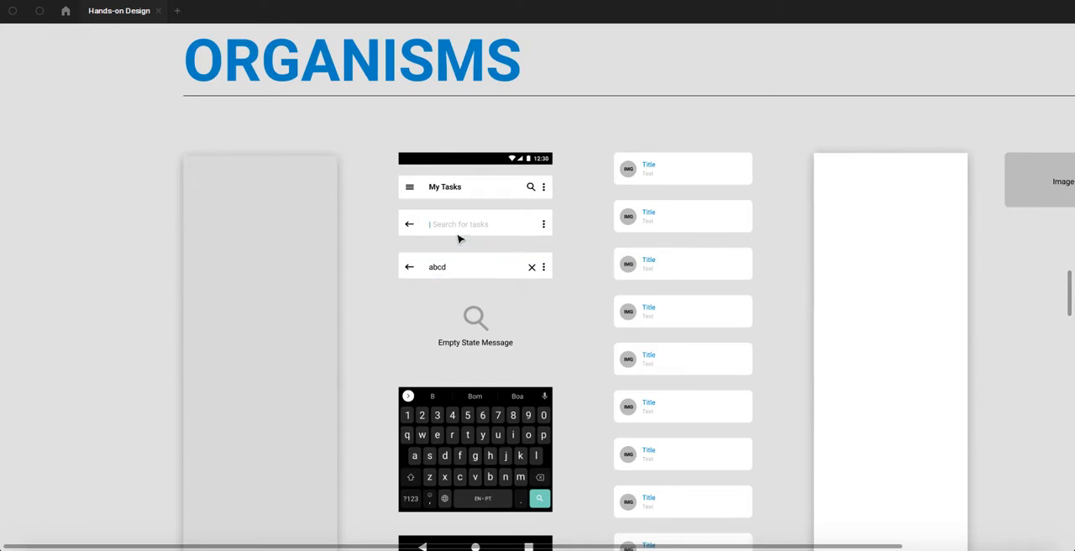
scroll(463, 211, "up", 5, "ctrl")
scroll(462, 176, "up", 5)
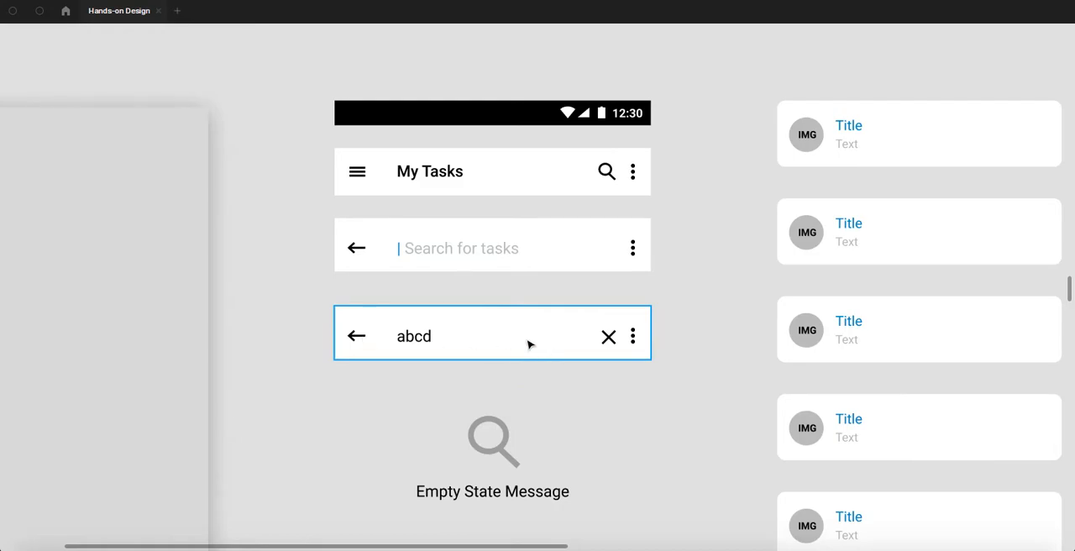
- Inspect the empty state message, keyboard and navigation bar organisms, then select their whole column
scroll(529, 345, "down", 4)
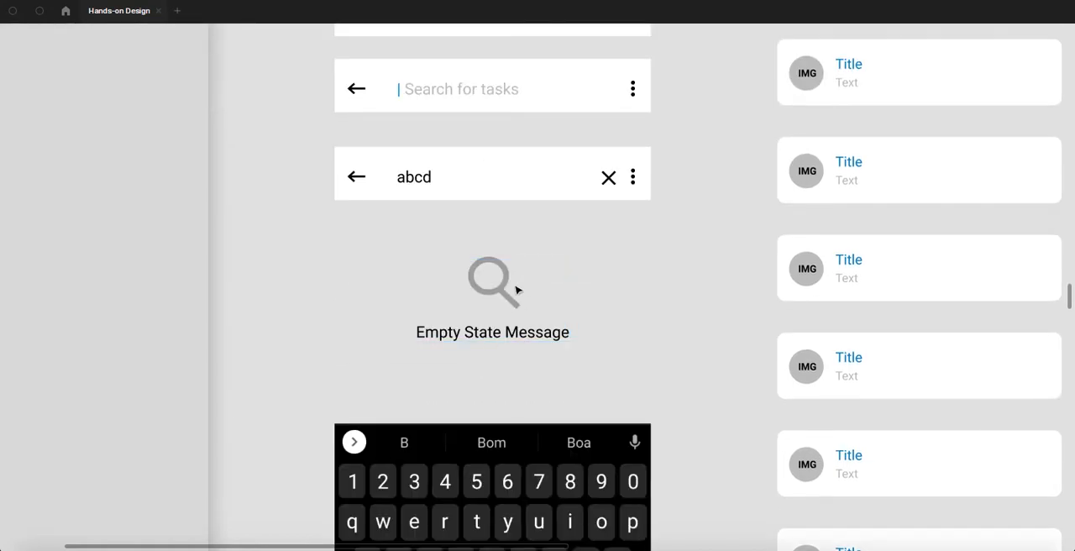
scroll(525, 328, "down", 6)
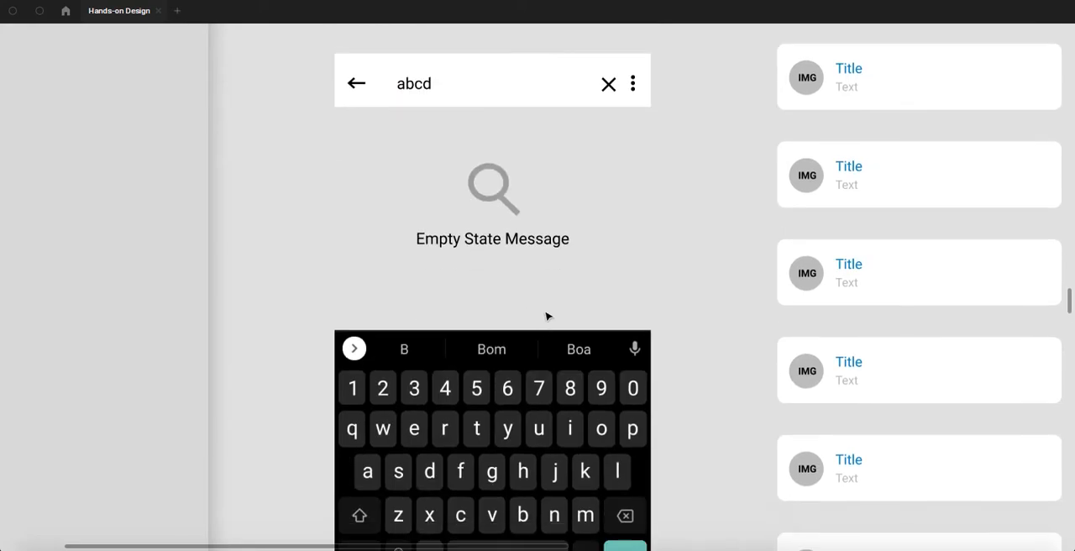
scroll(451, 446, "down", 5)
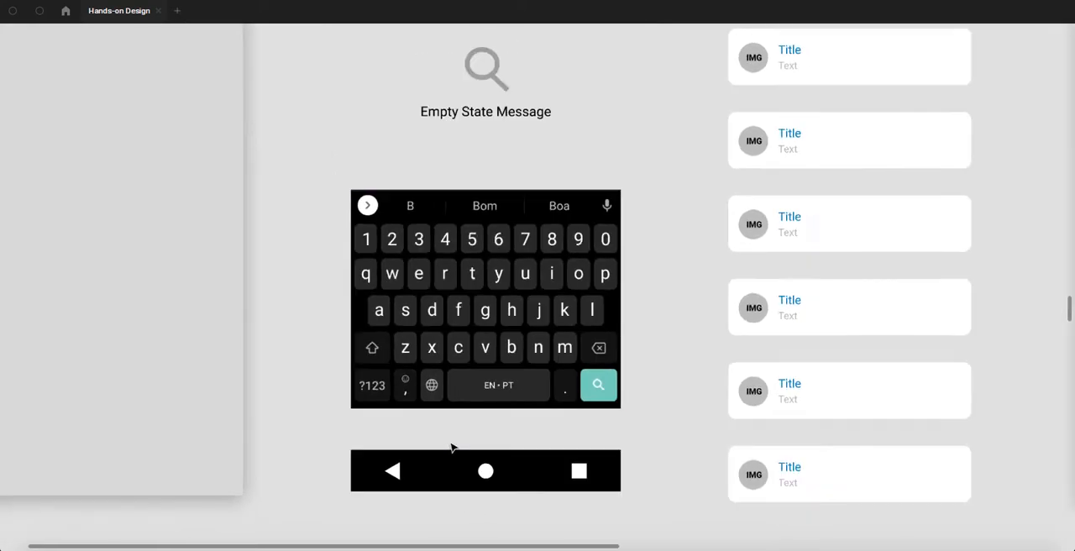
left_click_drag(400, 180, 527, 484)
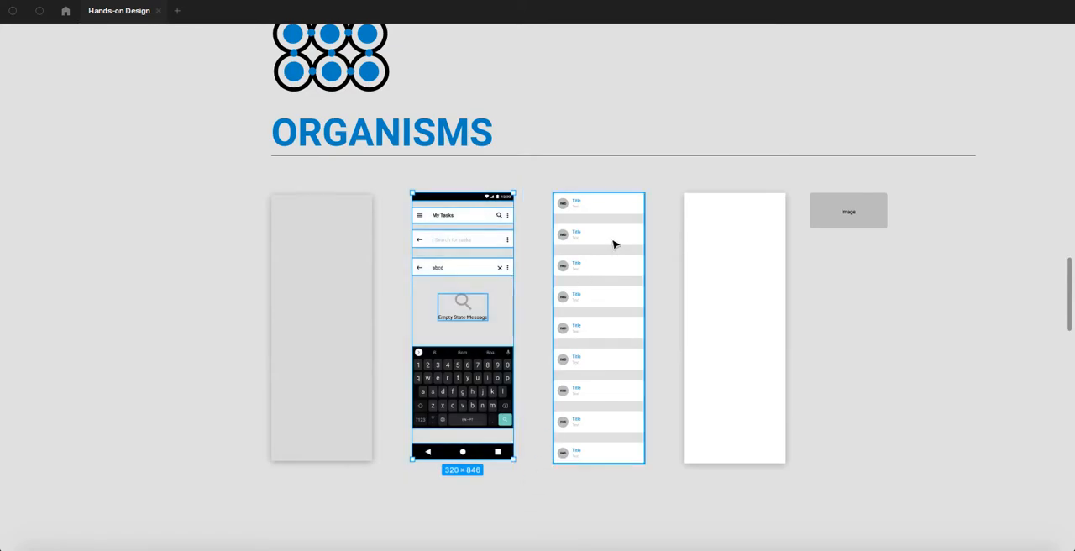
- Examine the list cards in the Organisms section one at a time and then select the entire column
scroll(616, 240, "up", 2)
scroll(632, 234, "up", 1)
scroll(631, 234, "up", 1)
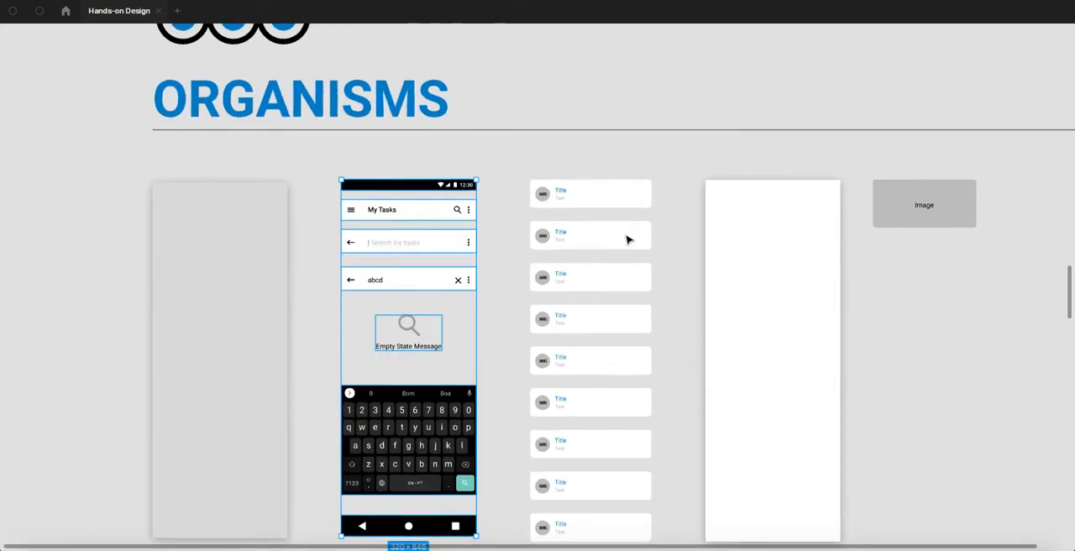
left_click(581, 195, "ctrl")
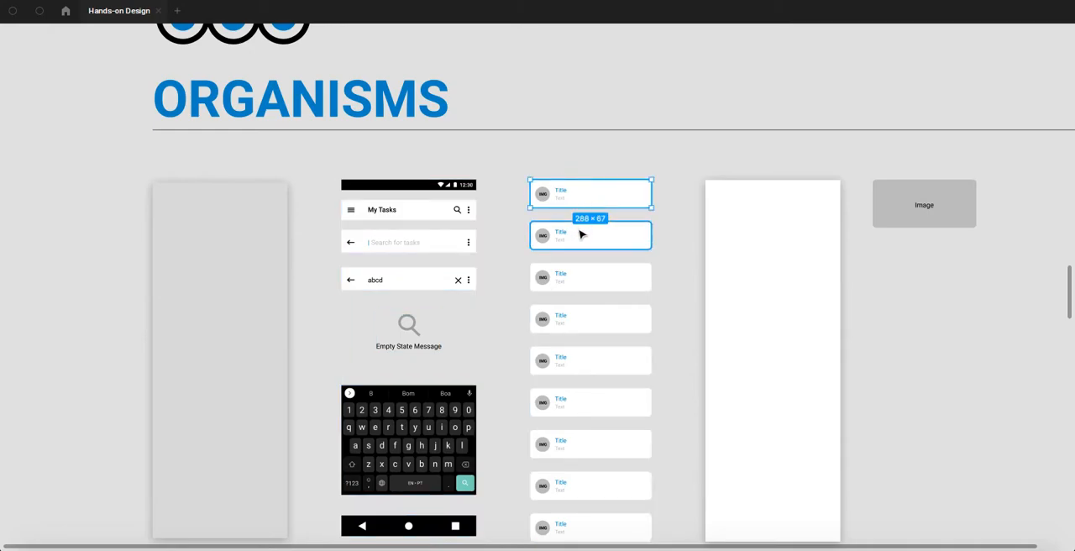
left_click(581, 235)
left_click(576, 280)
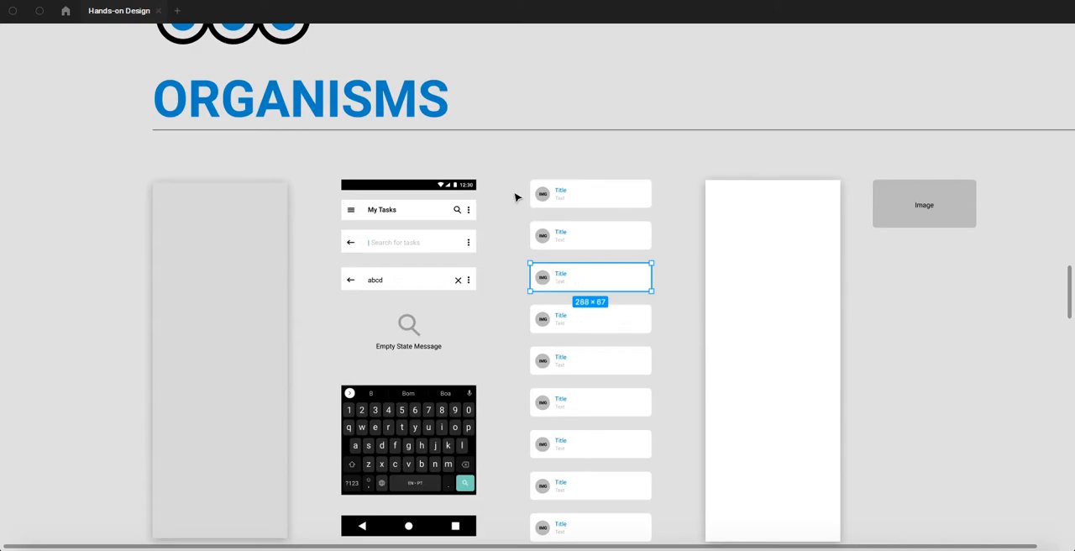
left_click_drag(525, 173, 654, 353)
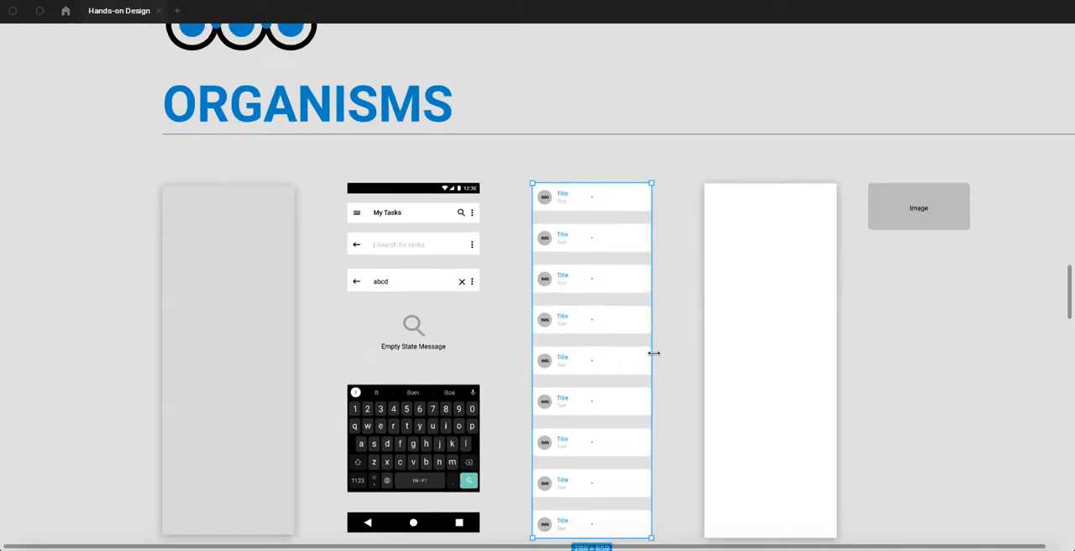
- Inspect the tall white background and the Image placeholder in the Organisms section
scroll(654, 352, "down", 1)
left_click(733, 305)
left_click_drag(868, 302, 611, 318)
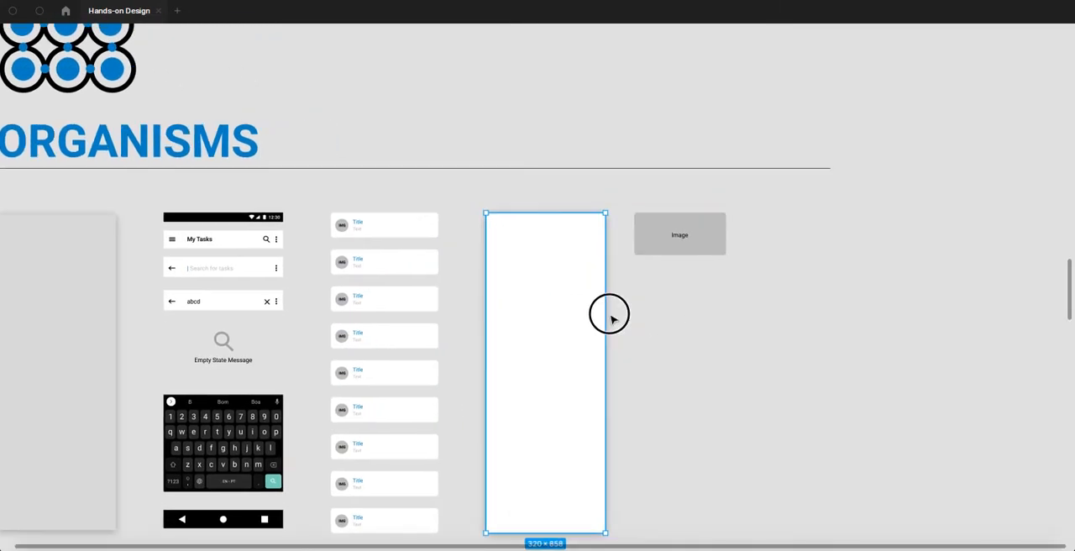
scroll(612, 318, "right", 2)
left_click(636, 246)
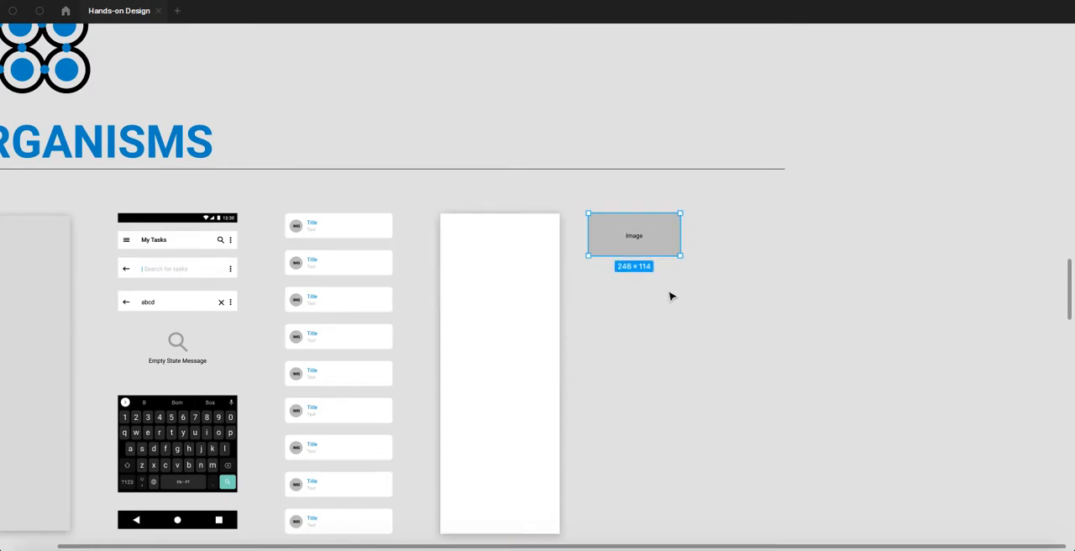
- Examine the empty state and result list screens in the Templates section
scroll(670, 295, "down", 3, "ctrl")
scroll(670, 296, "down", 5)
scroll(671, 296, "down", 5)
left_click_drag(580, 277, 769, 293)
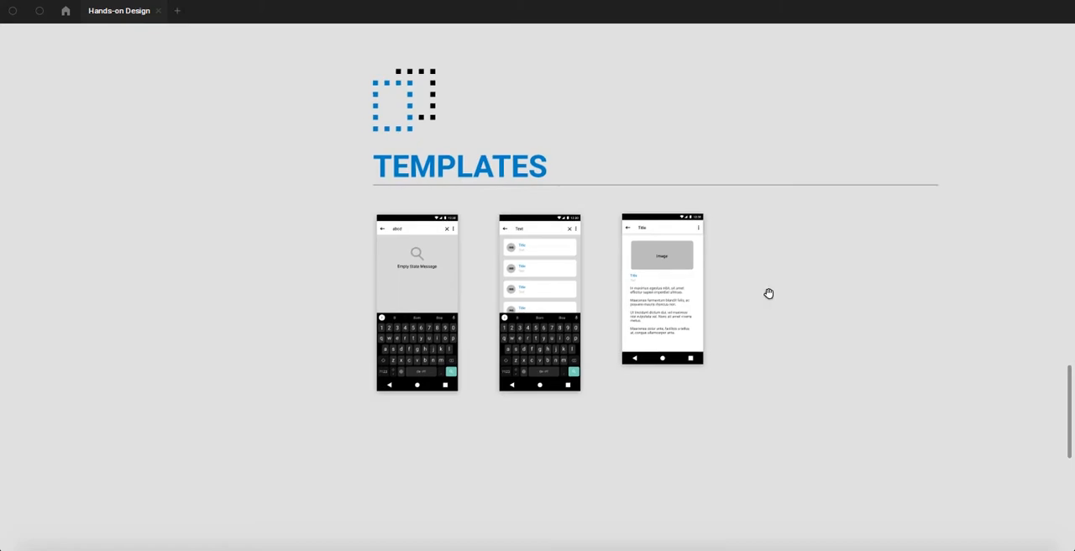
scroll(470, 285, "up", 5, "ctrl")
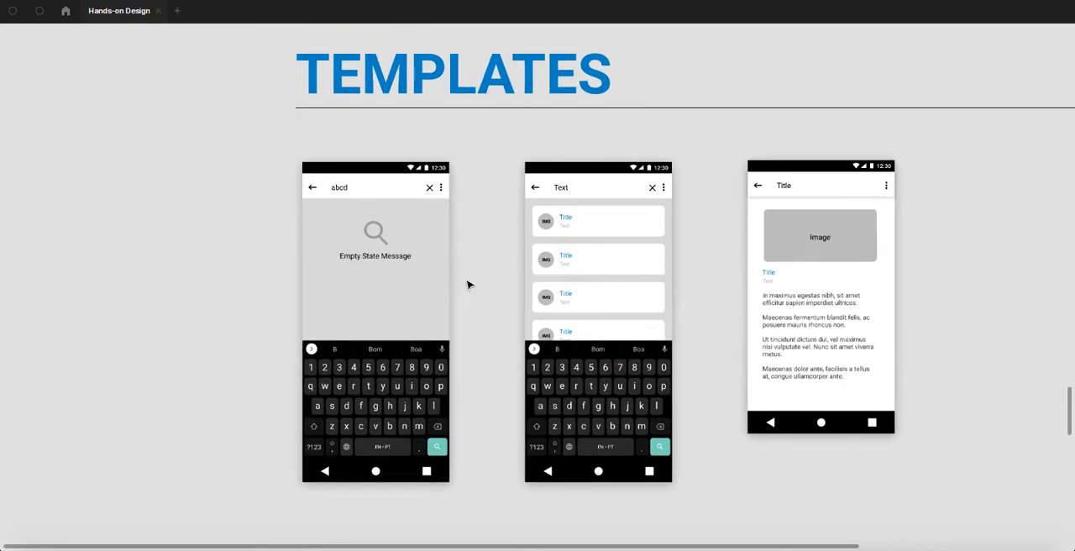
scroll(445, 277, "down", 1)
scroll(443, 275, "up", 3, "ctrl")
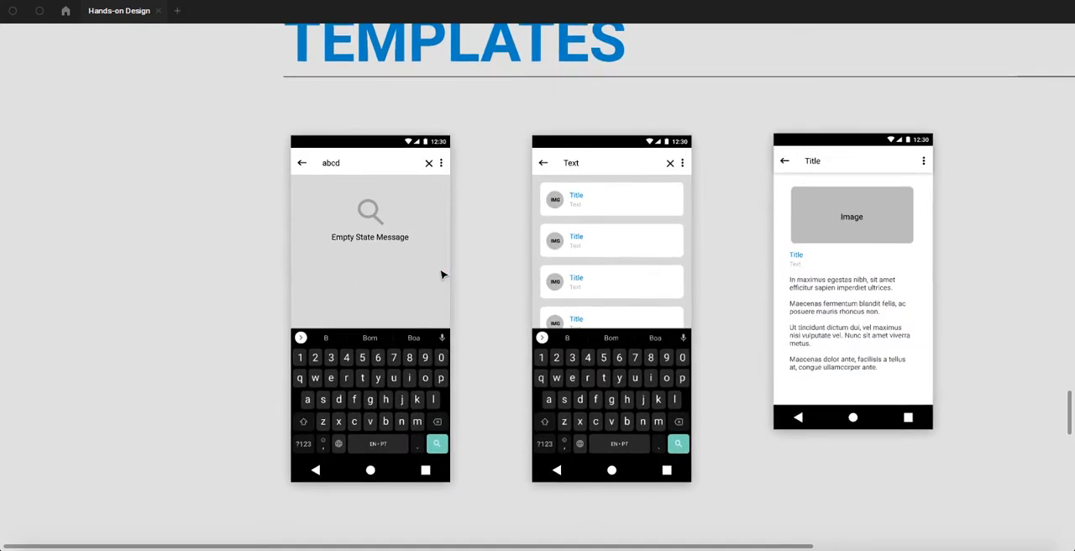
scroll(415, 250, "up", 1, "ctrl")
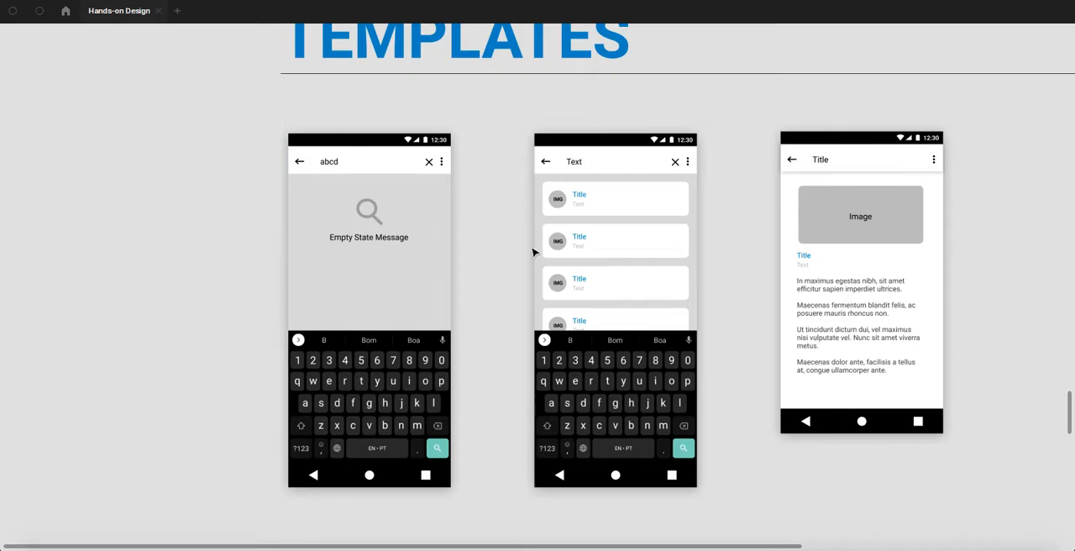
- Inspect the detail page template with its Image placeholder and body text, and compare it with the other two templates
left_click_drag(774, 272, 645, 268)
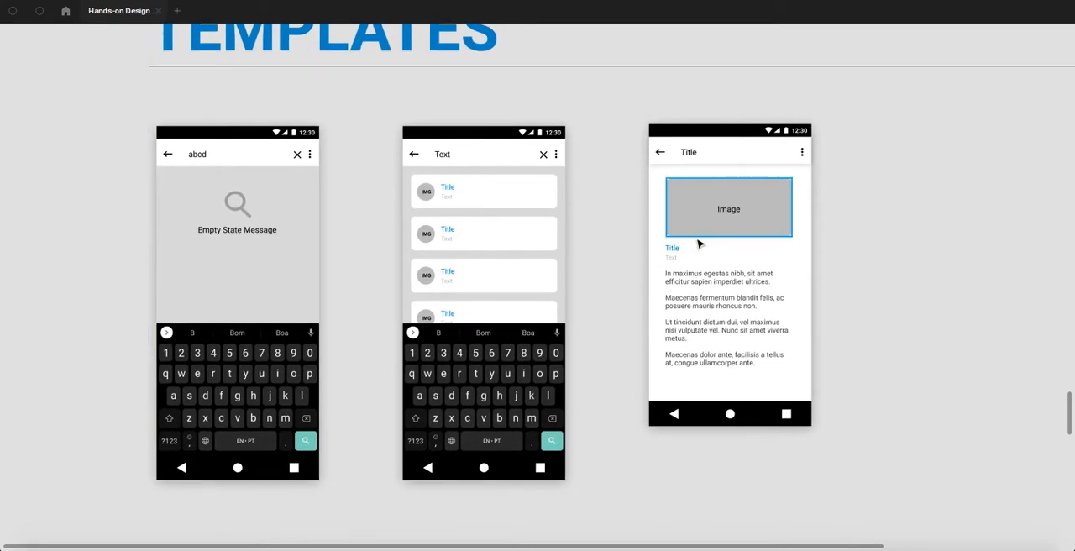
scroll(700, 258, "up", 3, "ctrl")
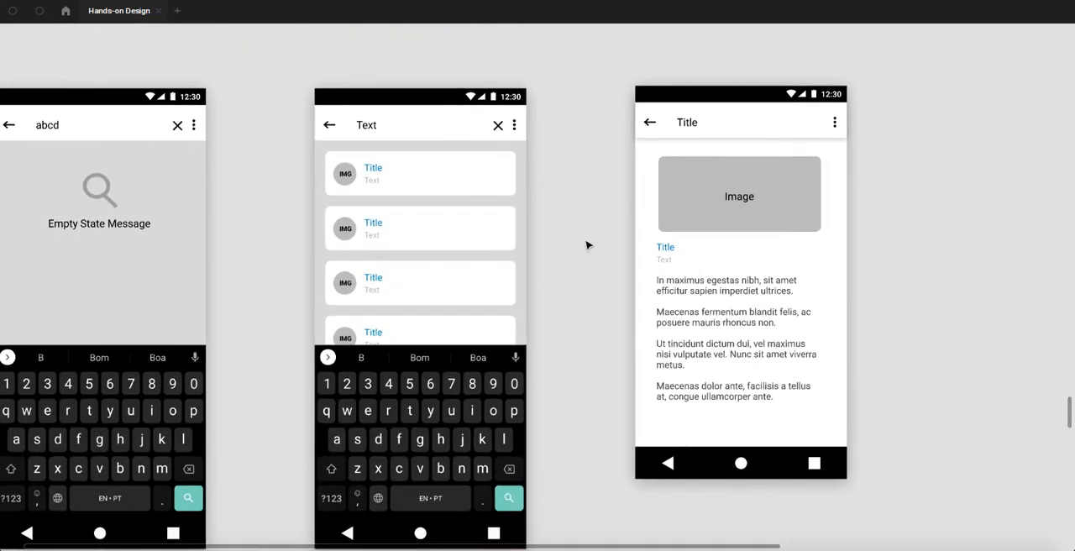
scroll(559, 238, "down", 5, "ctrl")
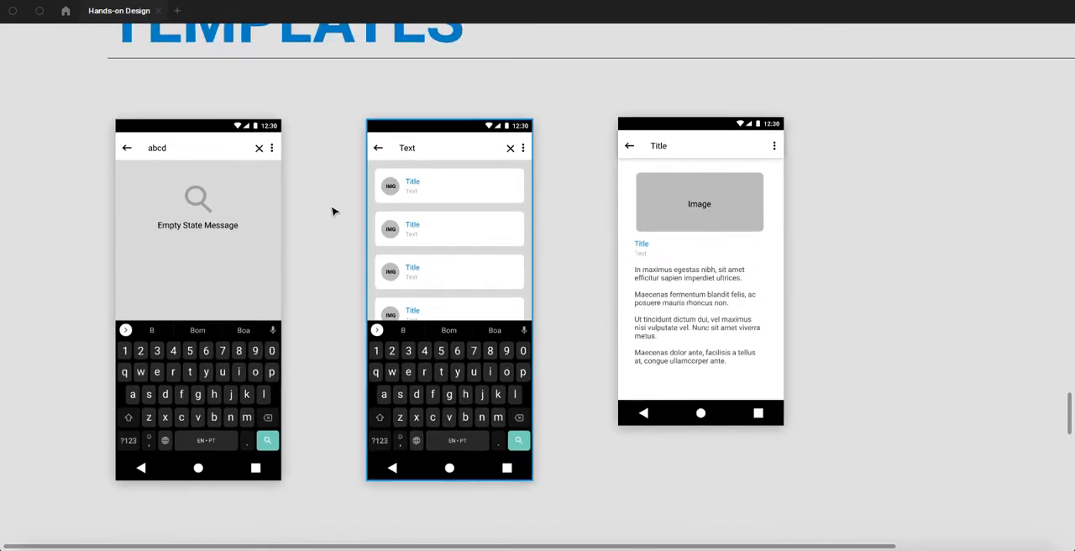
scroll(332, 212, "up", 3)
scroll(370, 249, "down", 15)
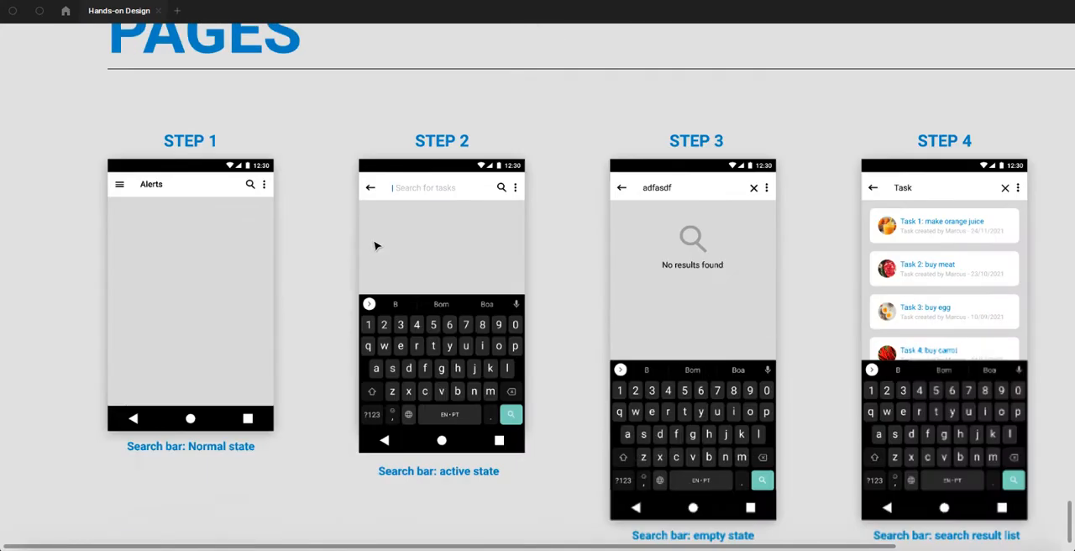
- Review the Step 1 to Step 4 screens in the Pages section, ending with a close look at the search result list
scroll(374, 244, "down", 4)
scroll(373, 244, "up", 4)
left_click_drag(194, 264, 229, 235)
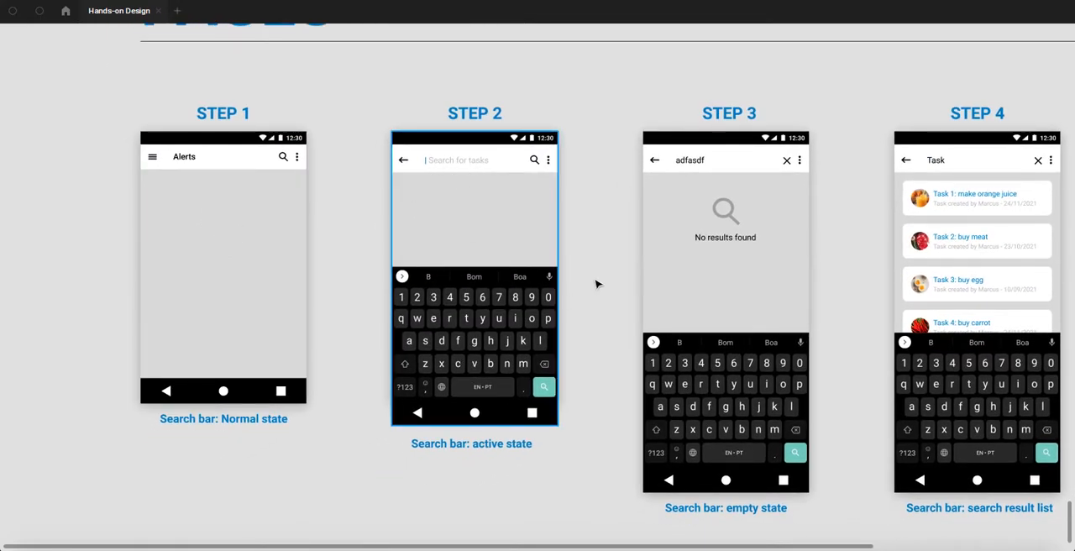
scroll(496, 227, "right", 4)
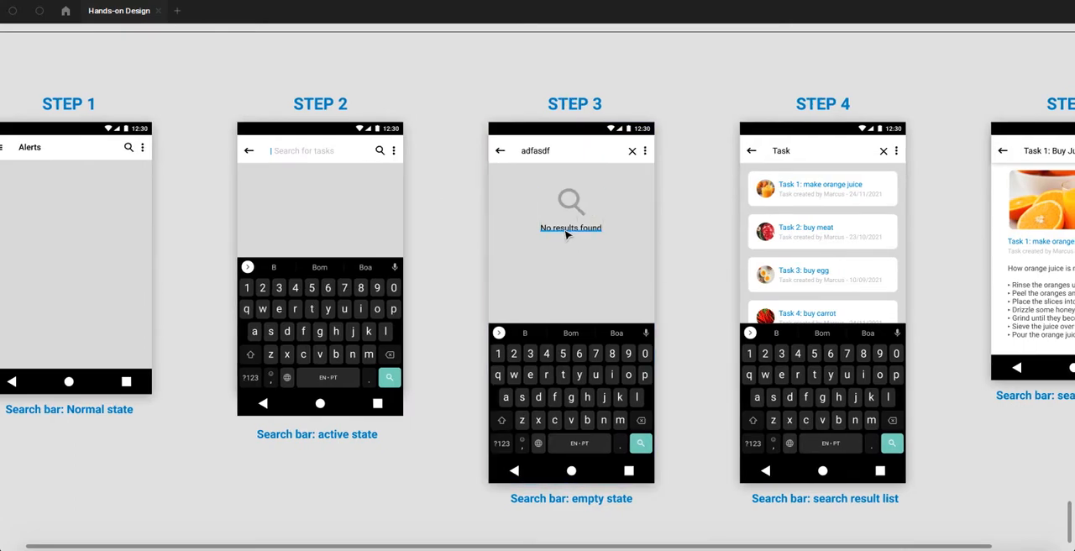
left_click_drag(711, 249, 429, 245)
scroll(533, 178, "up", 5)
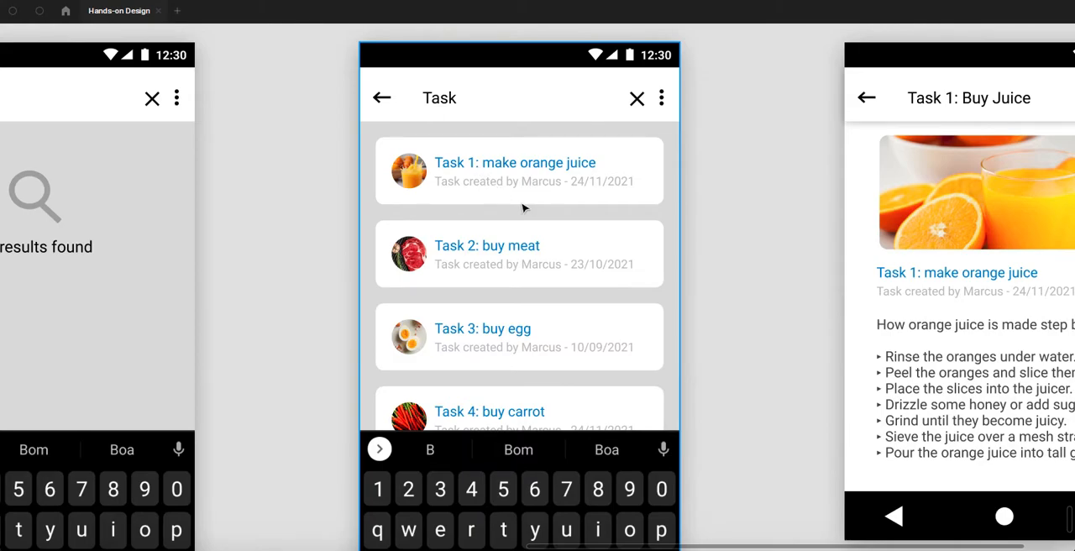
- Examine the Step 5 search result page up close and in the overview of all five Pages screens
scroll(573, 232, "down", 1)
left_click(688, 235)
left_click_drag(689, 239, 411, 256)
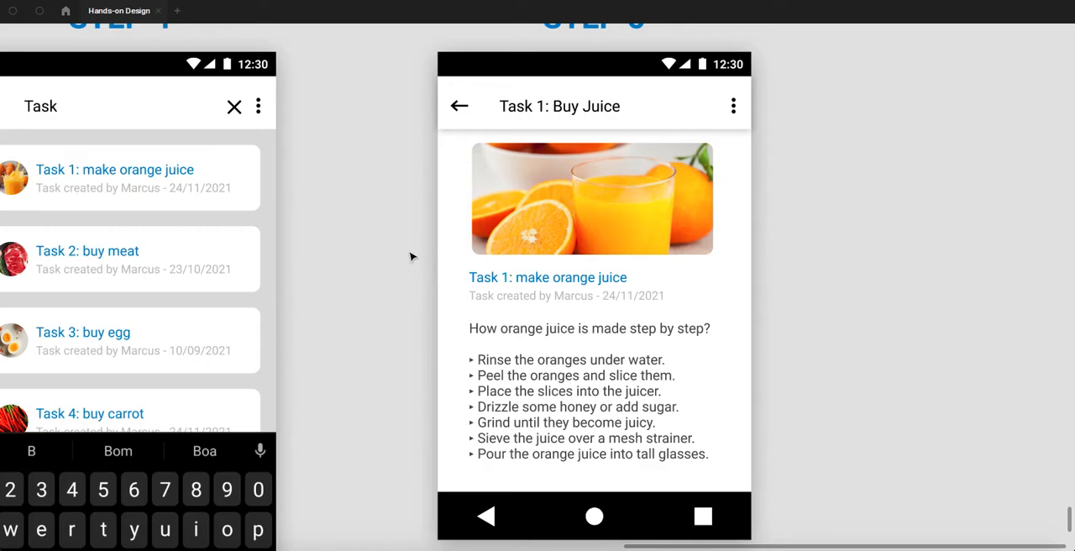
scroll(396, 173, "down", 6)
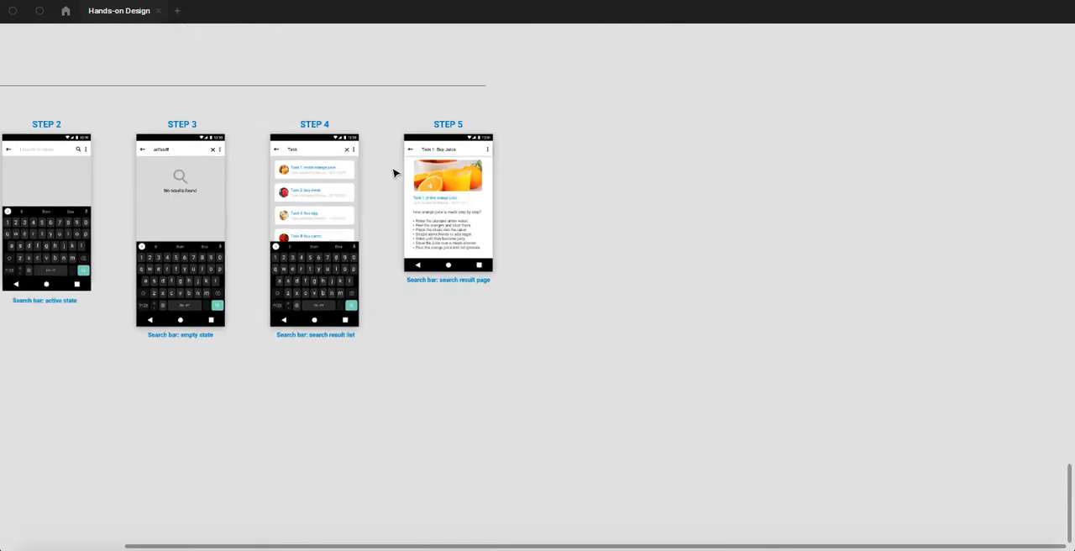
left_click_drag(468, 165, 674, 162)
scroll(677, 168, "up", 5)
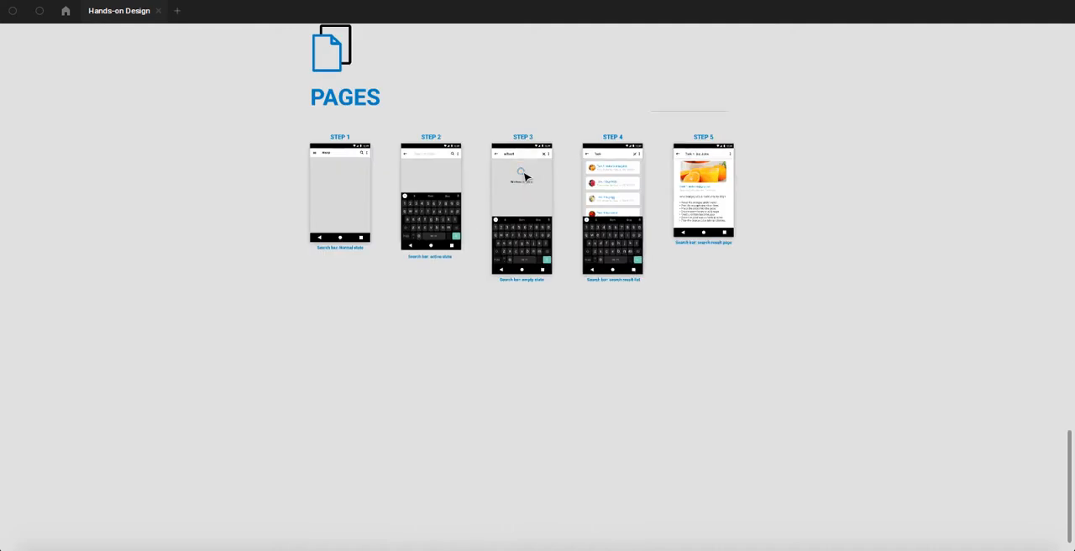
left_click_drag(883, 189, 614, 249)
scroll(516, 233, "up", 4)
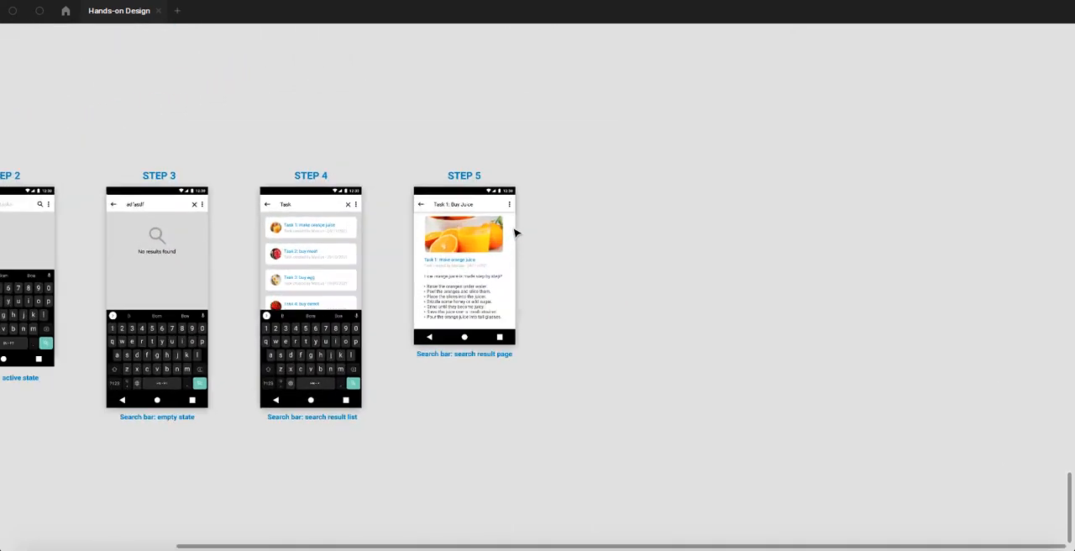
scroll(516, 233, "up", 2)
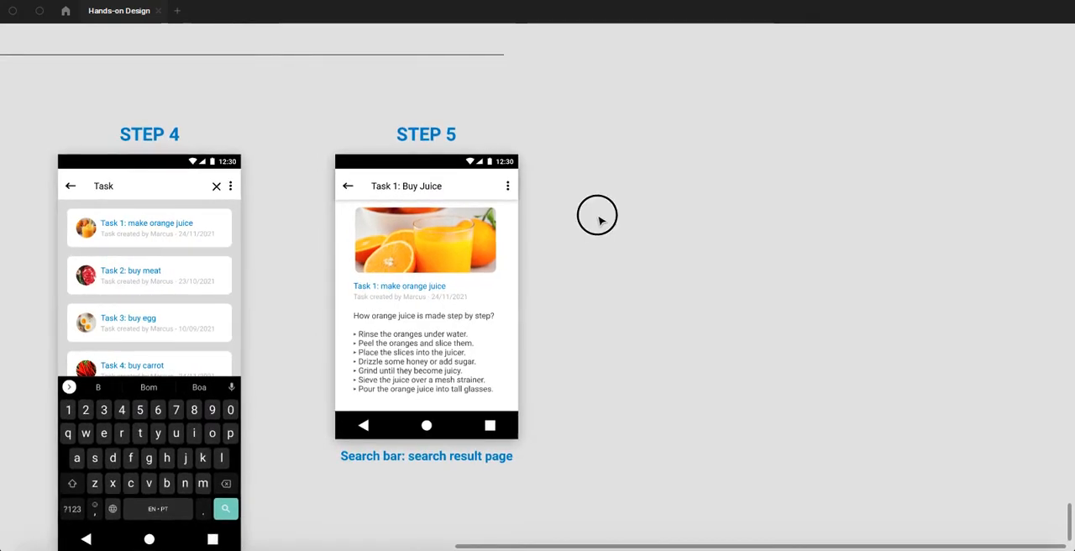
- Draw a square of about 120 × 120 in the empty canvas area beside the Step 5 screen
left_click_drag(616, 217, 569, 209)
key("r")
left_click_drag(572, 171, 641, 241)
scroll(683, 228, "right", 4)
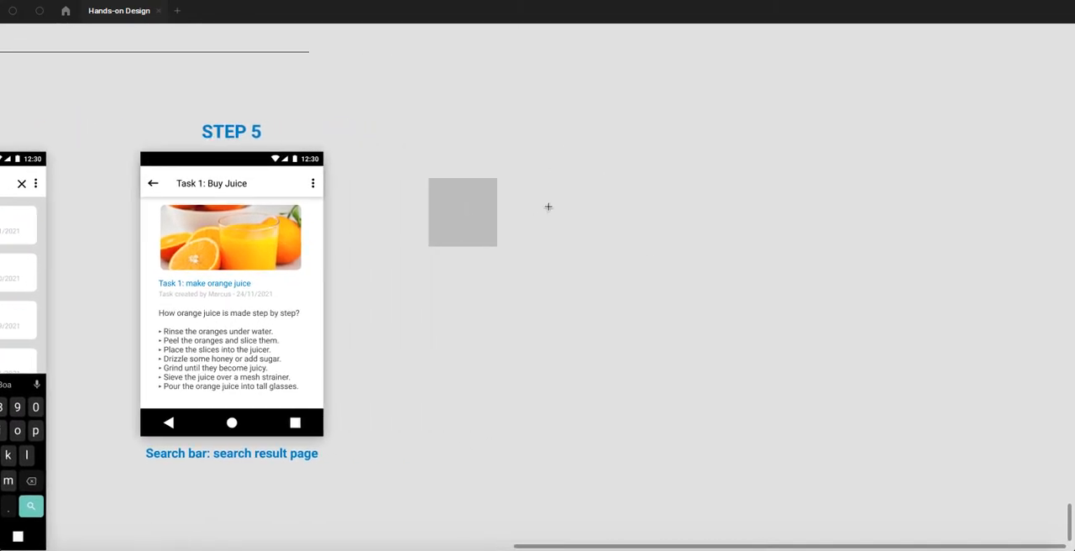
left_click_drag(527, 178, 716, 242)
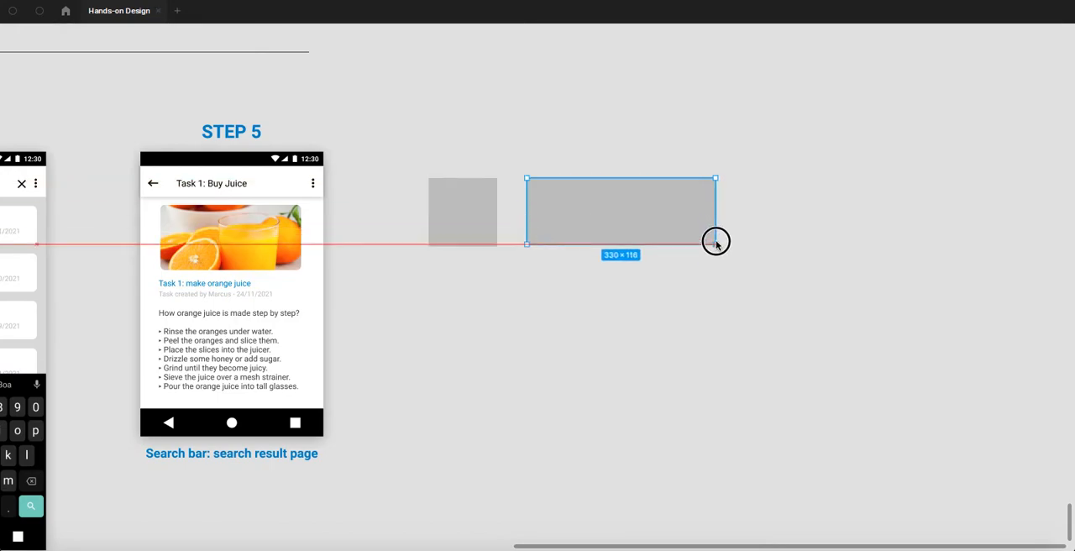
key("Delete")
- Duplicate the square into a wider rectangle beside it, making a pair about 521 × 120, and move both farther from the Step 5 screen
left_click(454, 207)
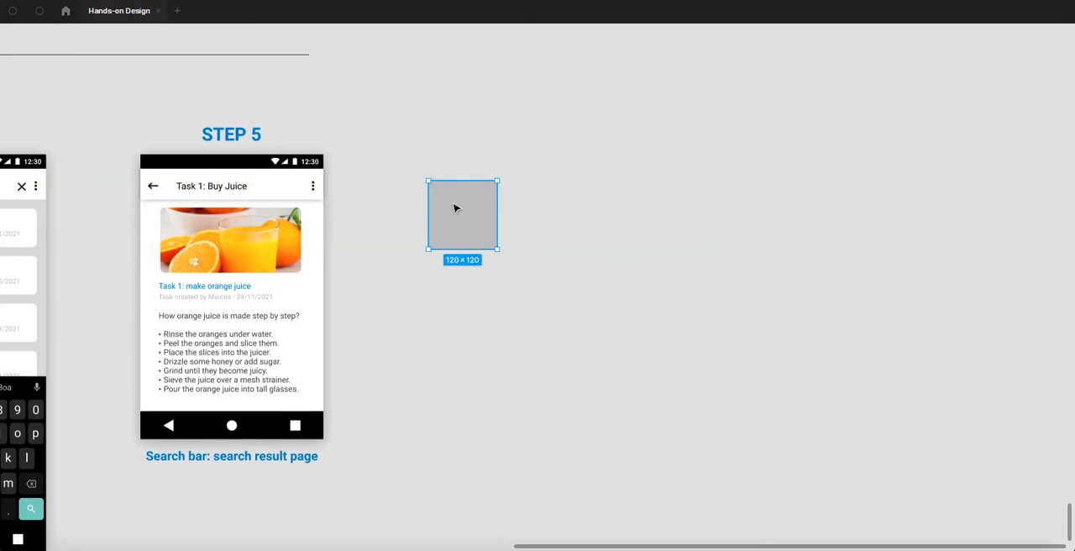
left_click_drag(473, 215, 726, 222)
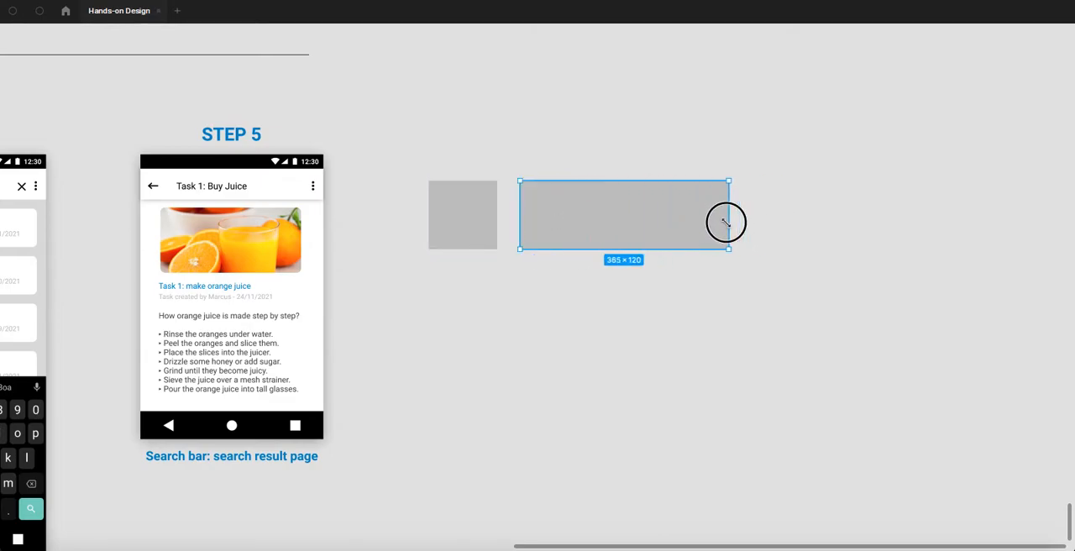
left_click_drag(440, 147, 673, 329)
left_click_drag(541, 218, 720, 221)
scroll(608, 200, "up", 2)
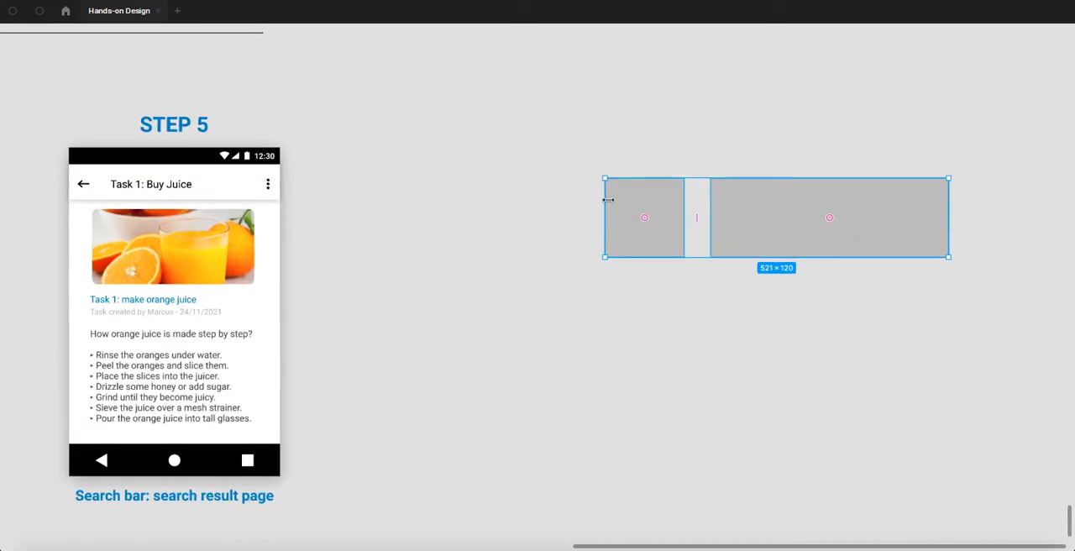
- Draw a circle of about 120 × 120 beside the square, on the side nearer the Step 5 screen
left_click_drag(605, 179, 539, 228)
left_click_drag(446, 125, 835, 355)
- Switch to the Chrome browser, close the empty new tab, and search Google Images for "orange juice"
key("super+Tab")
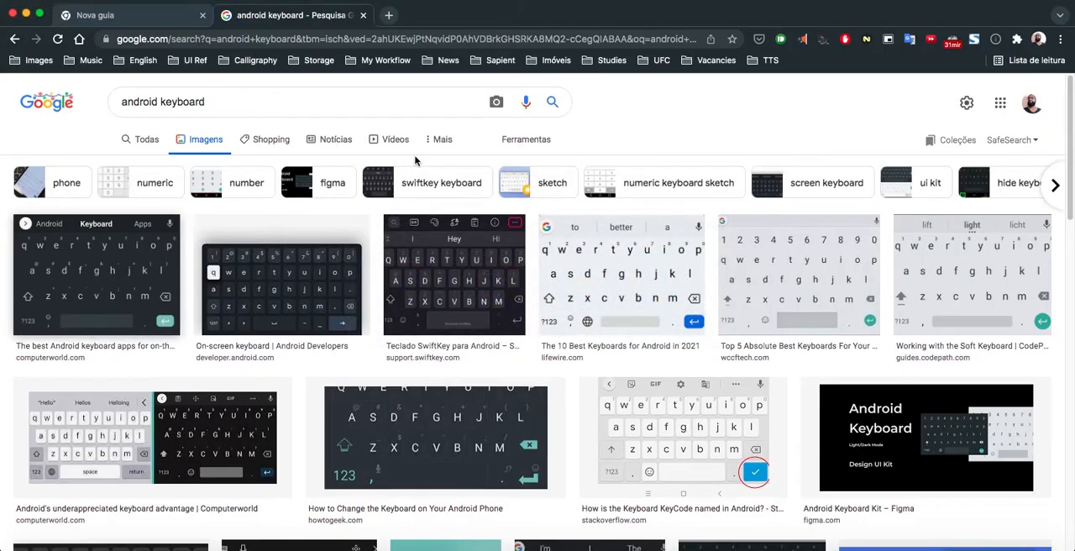
left_click(205, 23)
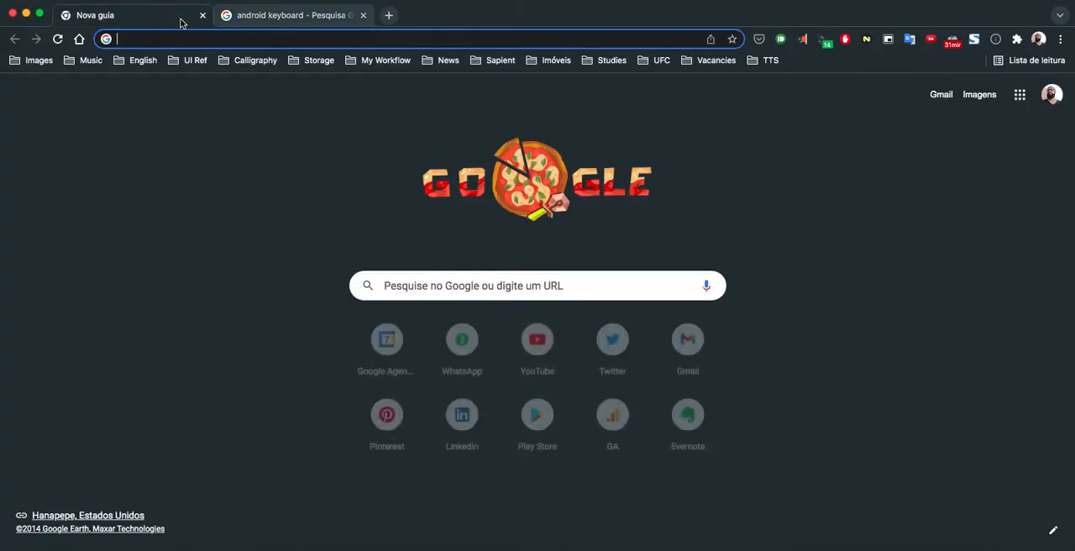
left_click(199, 17)
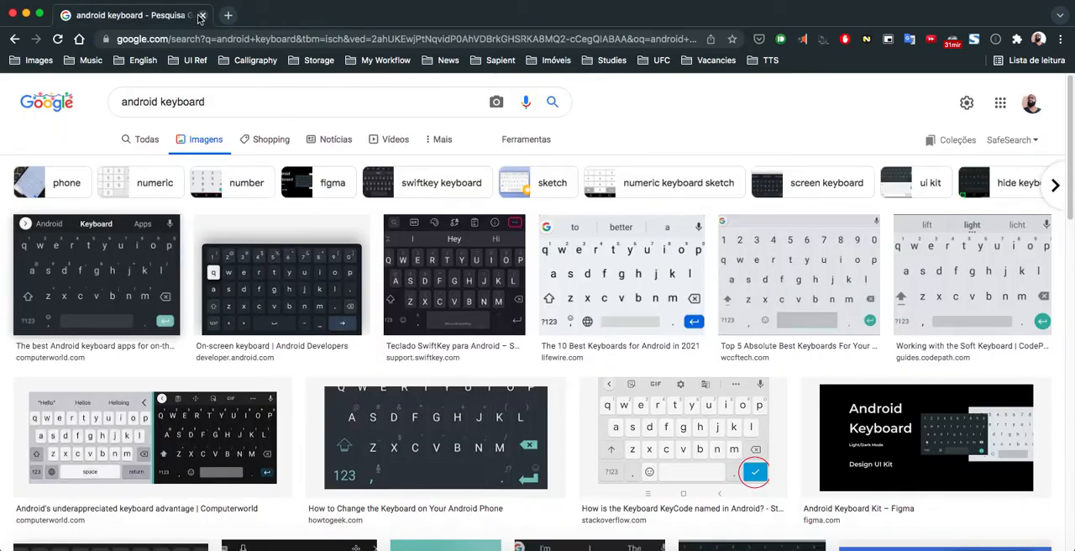
triple_click(189, 102)
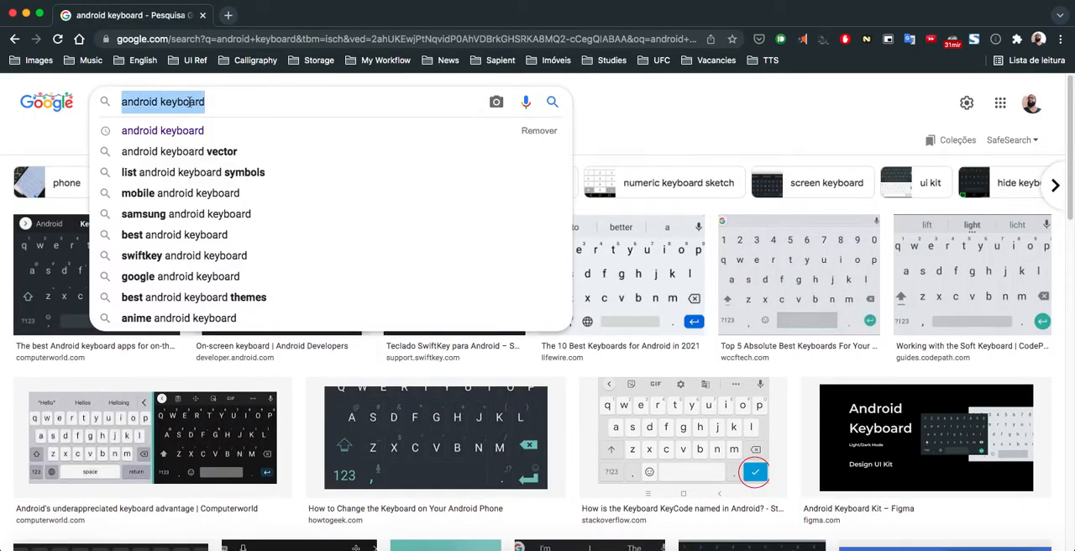
type("orange juice")
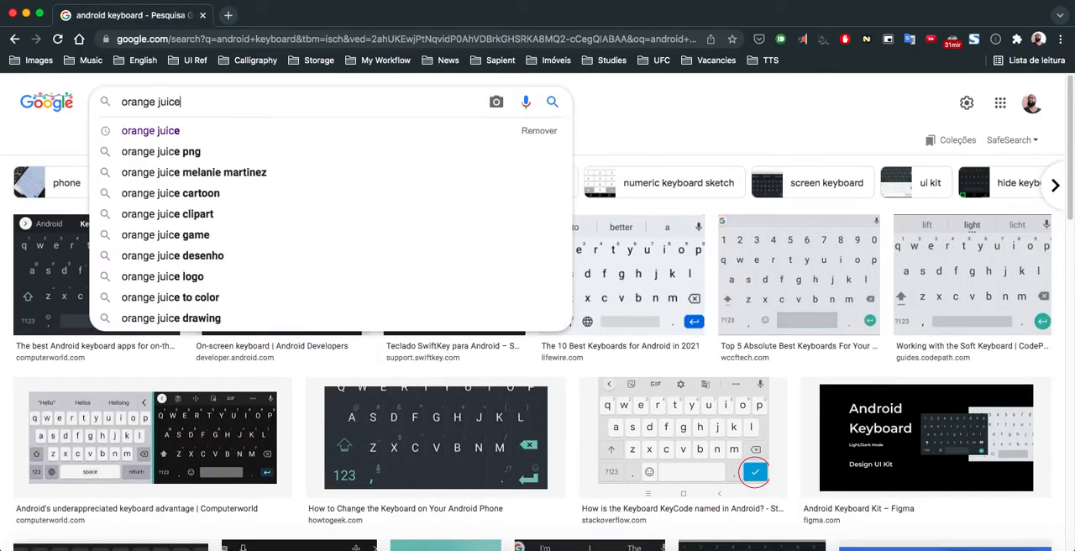
key("Return")
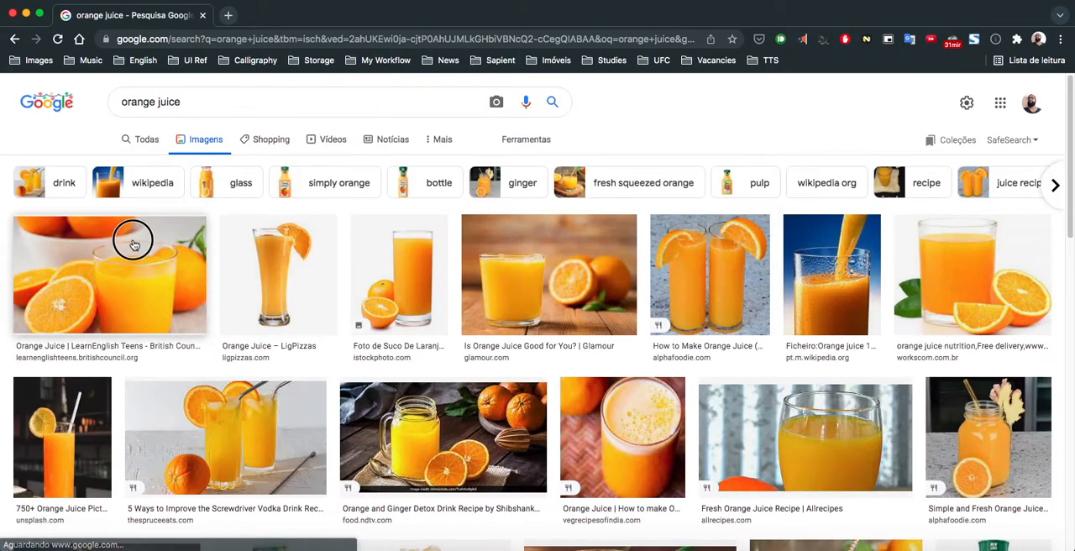
- Copy the enlarged first orange juice image from the results and return to the Figma file
left_click(133, 244)
right_click(821, 220)
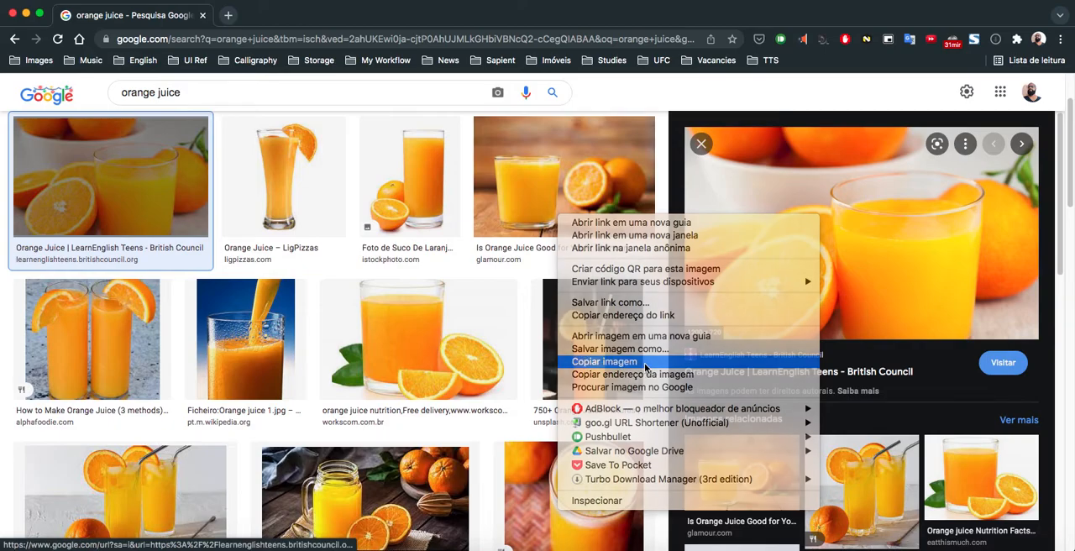
left_click(604, 361)
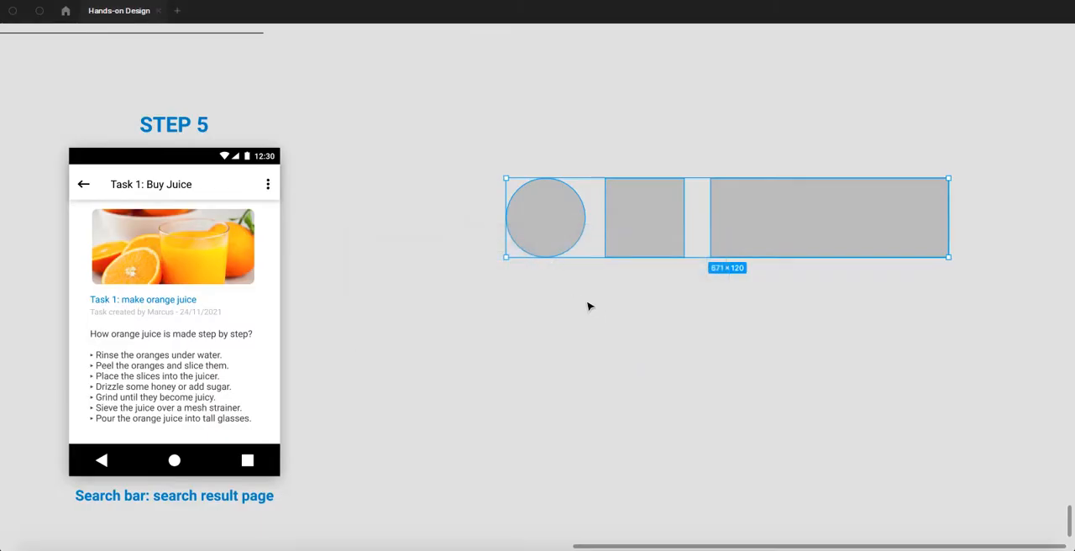
left_click(554, 271)
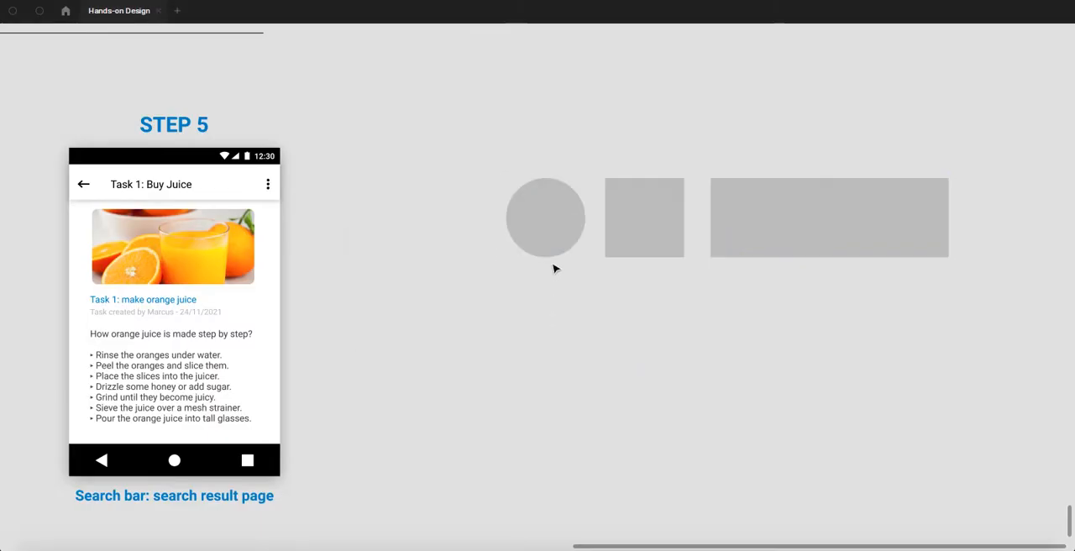
- Paste the copied orange juice image as the fill of the circle, the square and the wide rectangle
left_click(557, 218)
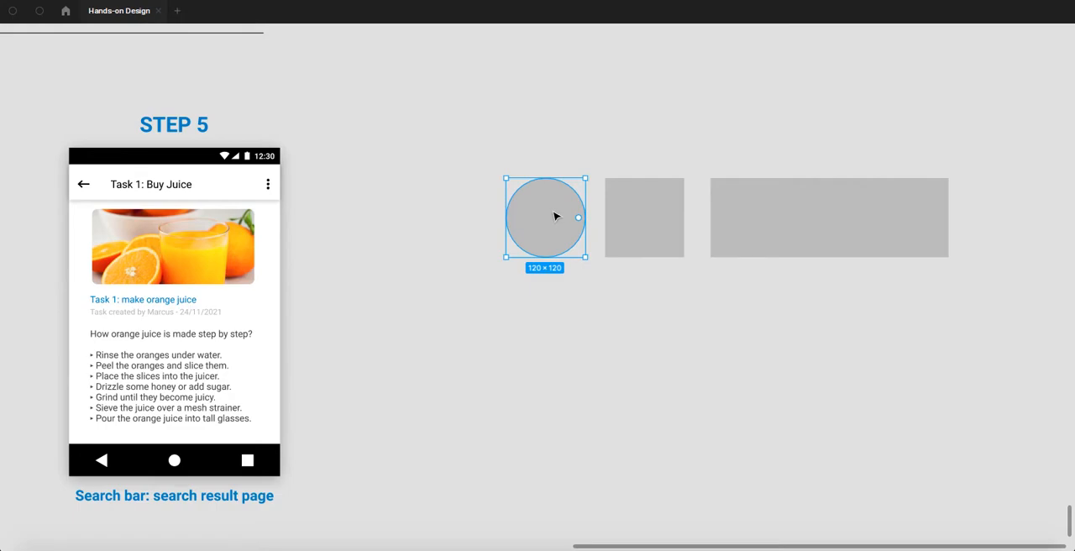
key("ctrl+v")
left_click(628, 220)
key("ctrl+v")
left_click(787, 228)
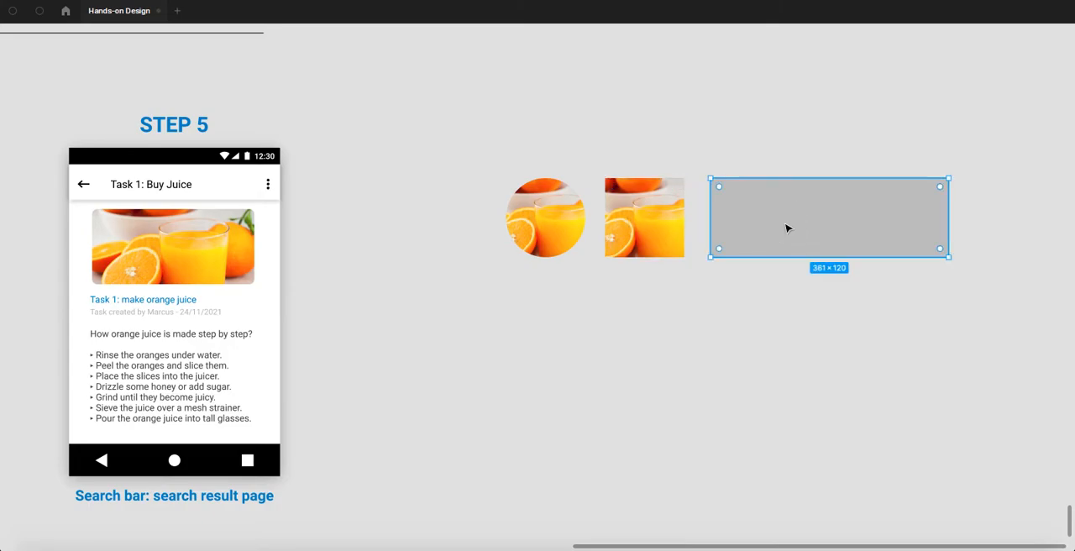
key("ctrl+v")
left_click(744, 282)
left_click_drag(784, 288, 571, 248)
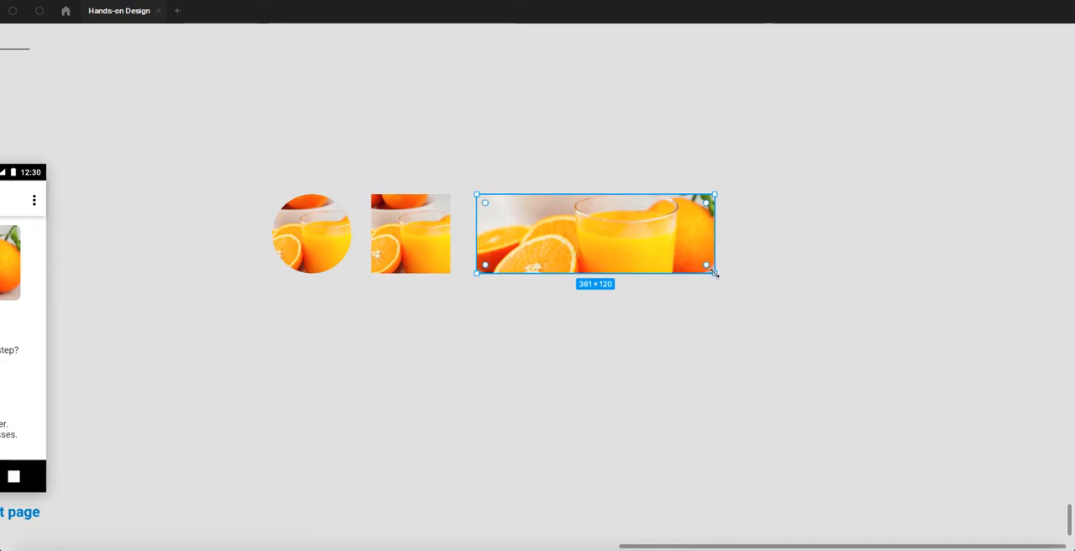
- Try resizing the image-filled rectangle to about 762 × 452, then the square and the circle, undoing each resize
left_click_drag(715, 274, 979, 492)
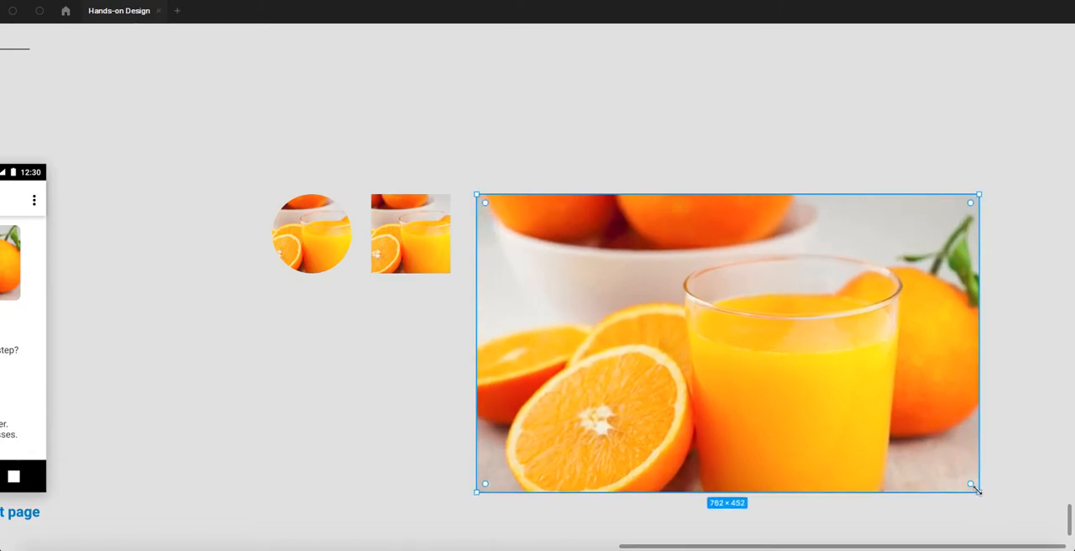
key("super+z")
left_click(413, 244)
left_click_drag(449, 270, 509, 354)
key("super+z")
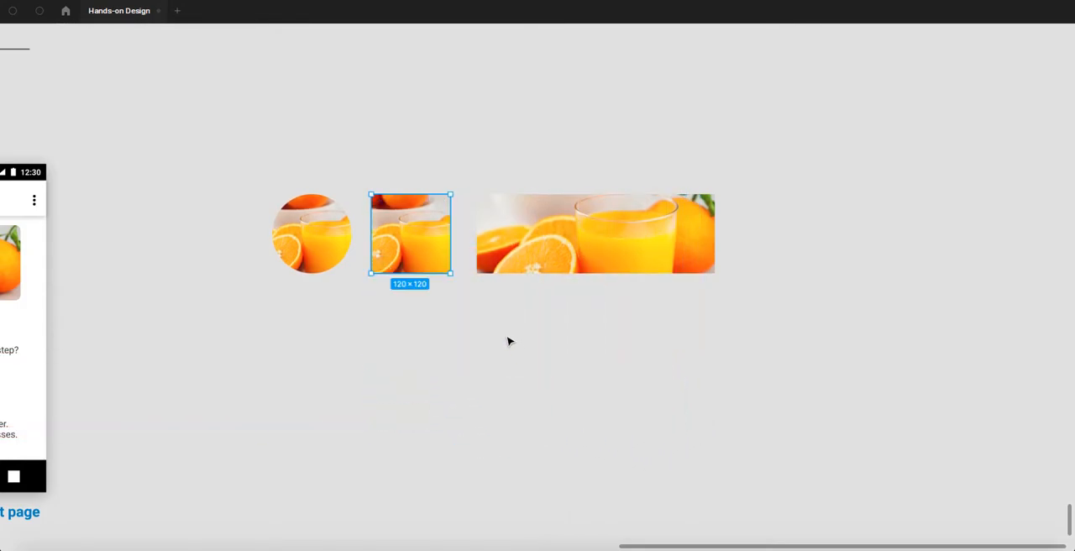
left_click(303, 238)
left_click_drag(351, 277, 269, 280)
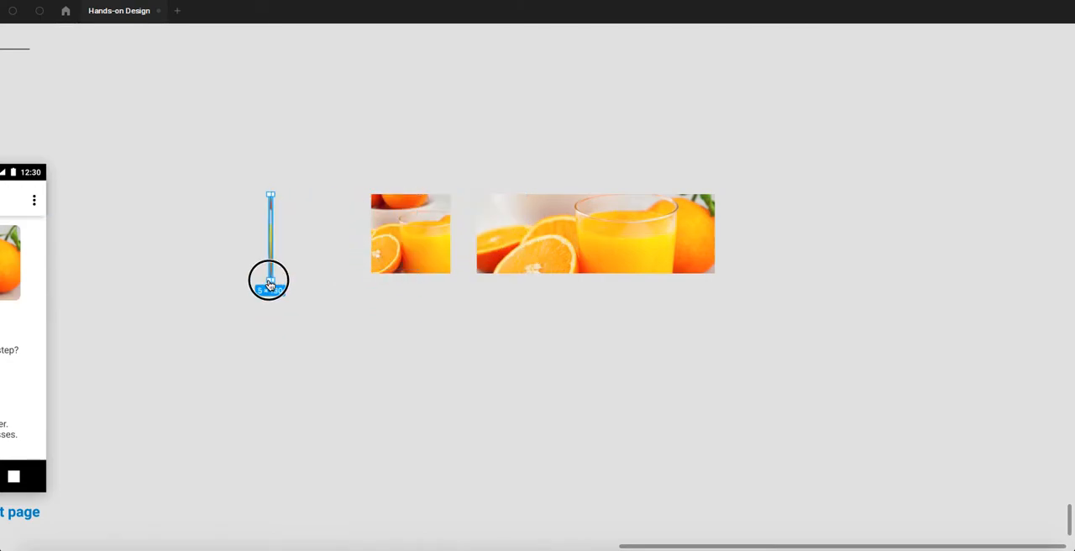
key("super+z")
left_click(287, 310)
- Compare the image on the Step 5 screen and the round Task 1 thumbnail on Step 4 with the three sample shapes
scroll(443, 199, "left", 10)
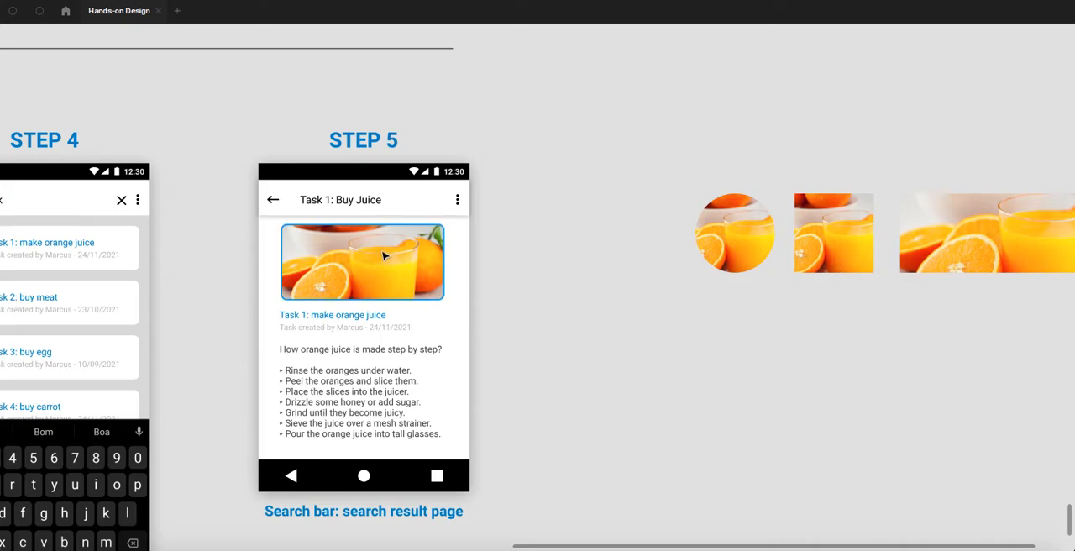
left_click(525, 262)
scroll(409, 264, "left", 10)
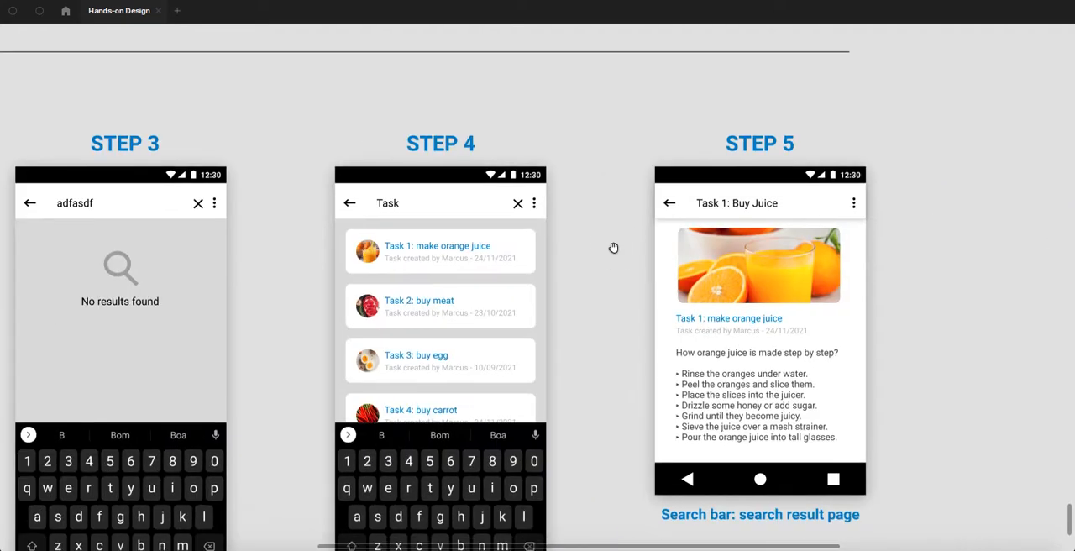
scroll(379, 269, "up", 5)
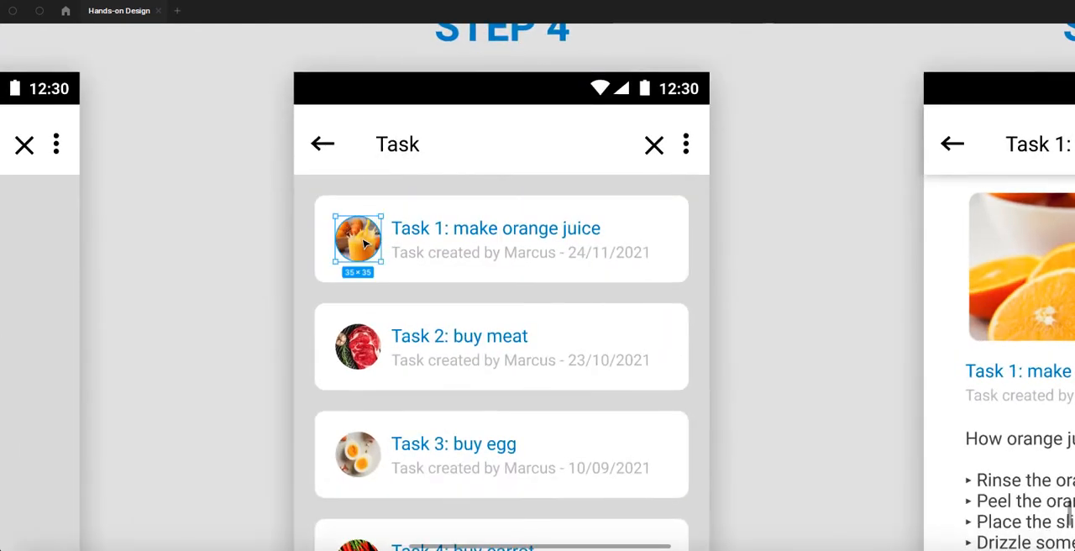
scroll(364, 242, "down", 5)
scroll(458, 185, "right", 3)
scroll(458, 185, "right", 10)
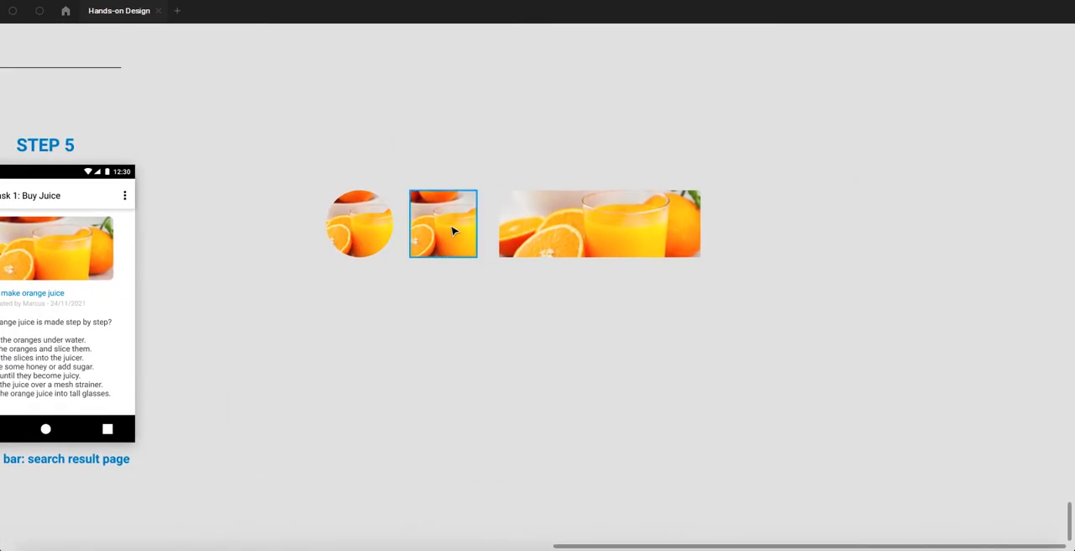
- Show the hidden interface panels and round the corners of the image-filled square
scroll(452, 231, "up", 5)
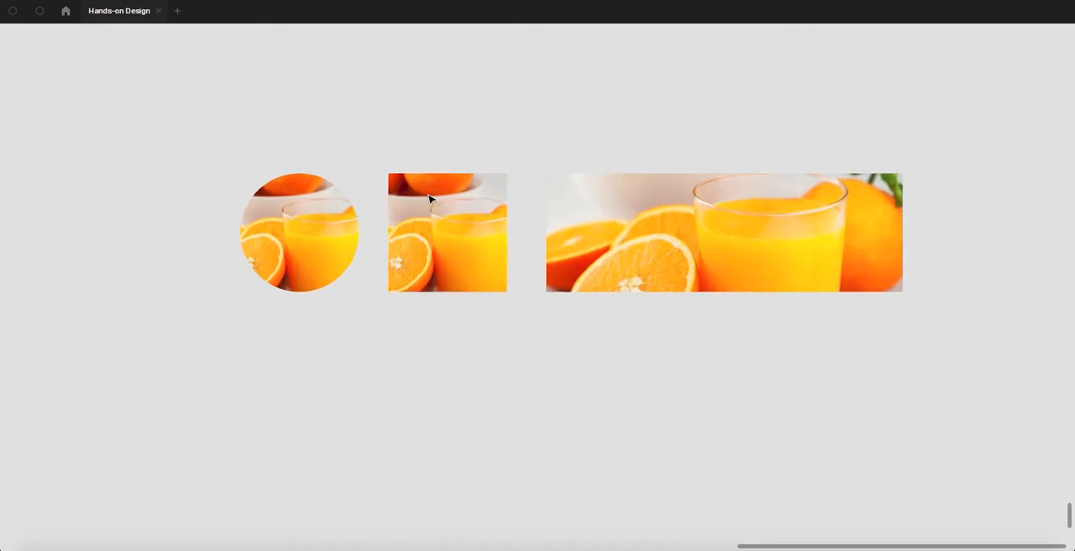
left_click(429, 199)
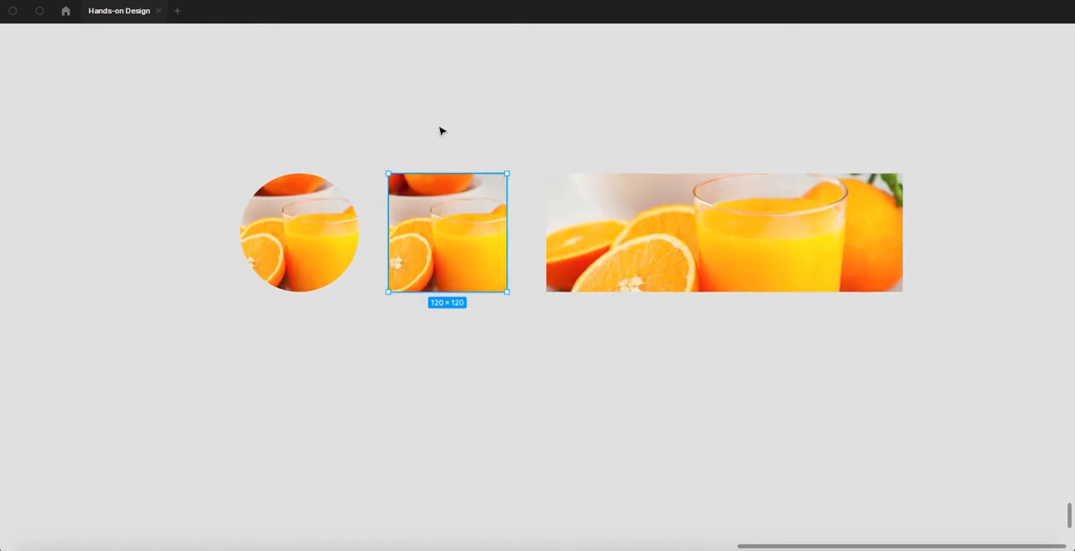
key("ctrl+backslash")
left_click(521, 120)
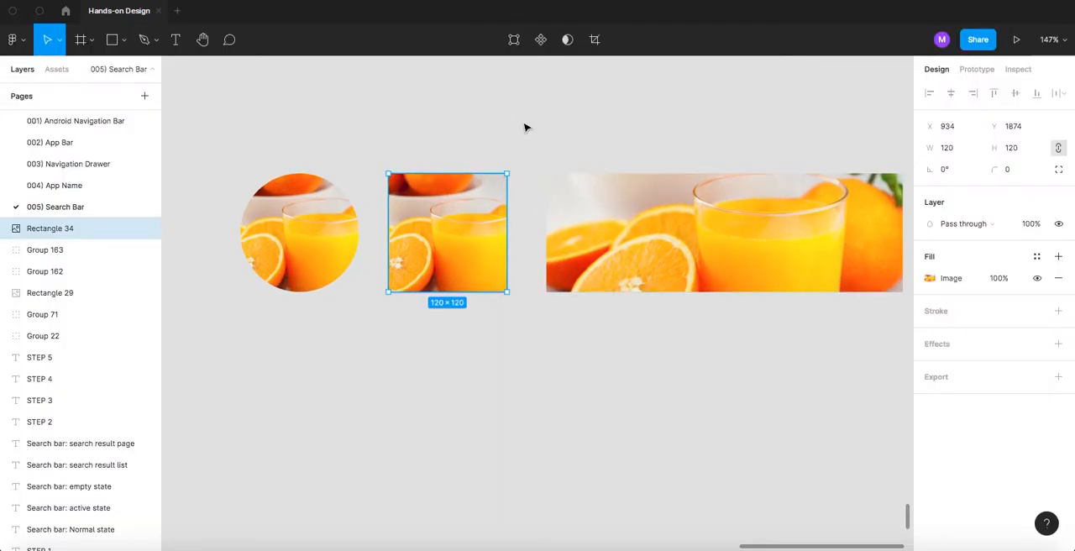
left_click(456, 208)
left_click(442, 118)
left_click(441, 202)
left_click(429, 453)
- Examine the rounded square up close and compare it with the rounded image on the Step 5 screen
scroll(420, 189, "up", 5)
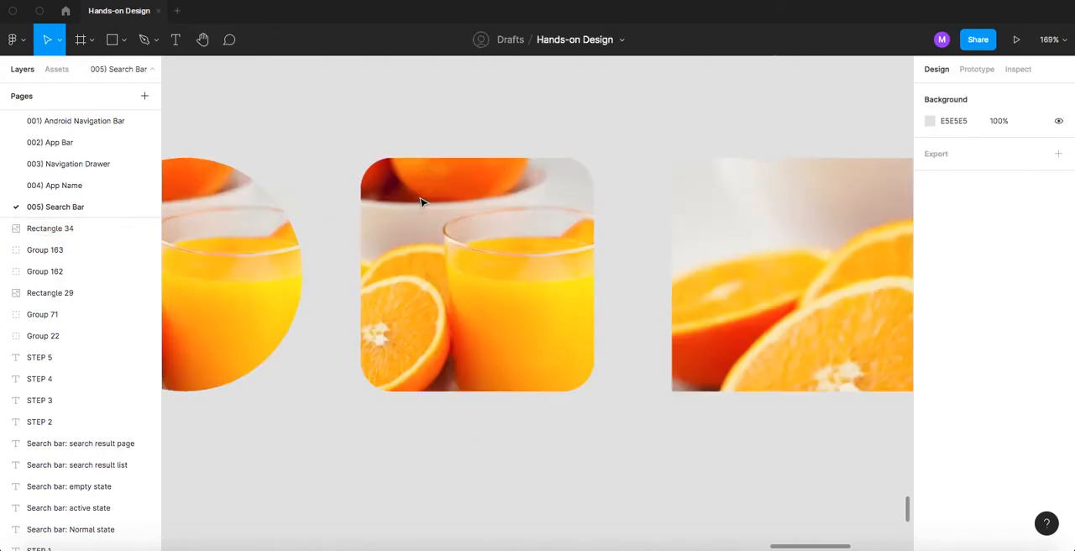
scroll(423, 202, "up", 5)
scroll(331, 298, "down", 10)
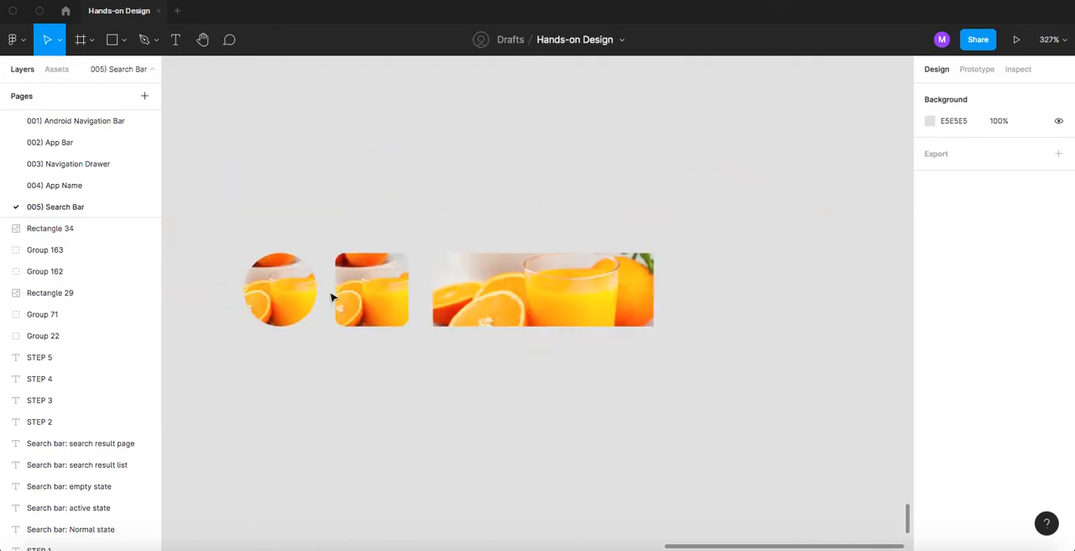
left_click_drag(283, 228, 537, 212)
left_click_drag(462, 230, 569, 219)
scroll(473, 274, "up", 7)
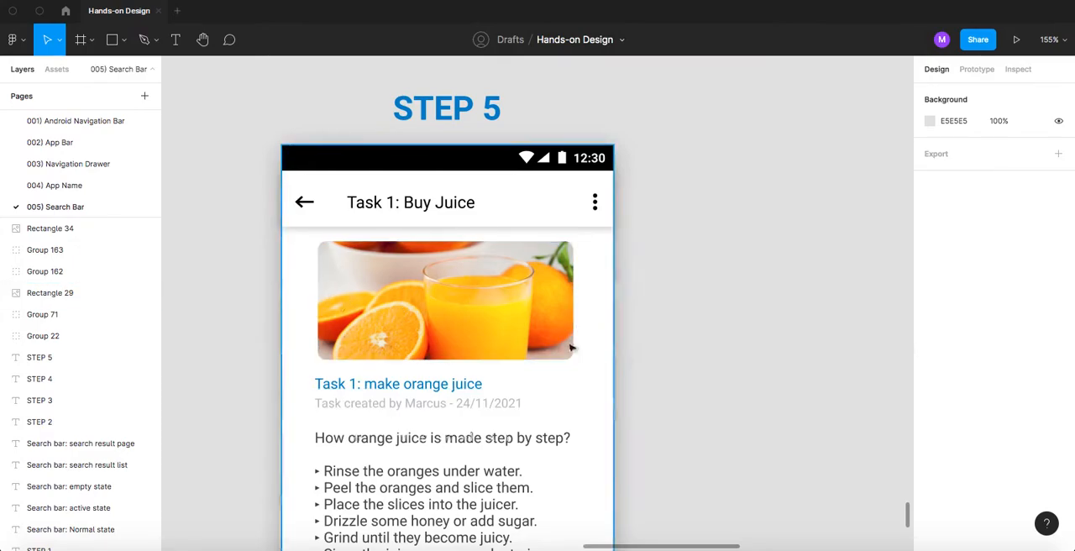
scroll(540, 345, "down", 10)
scroll(550, 336, "down", 4)
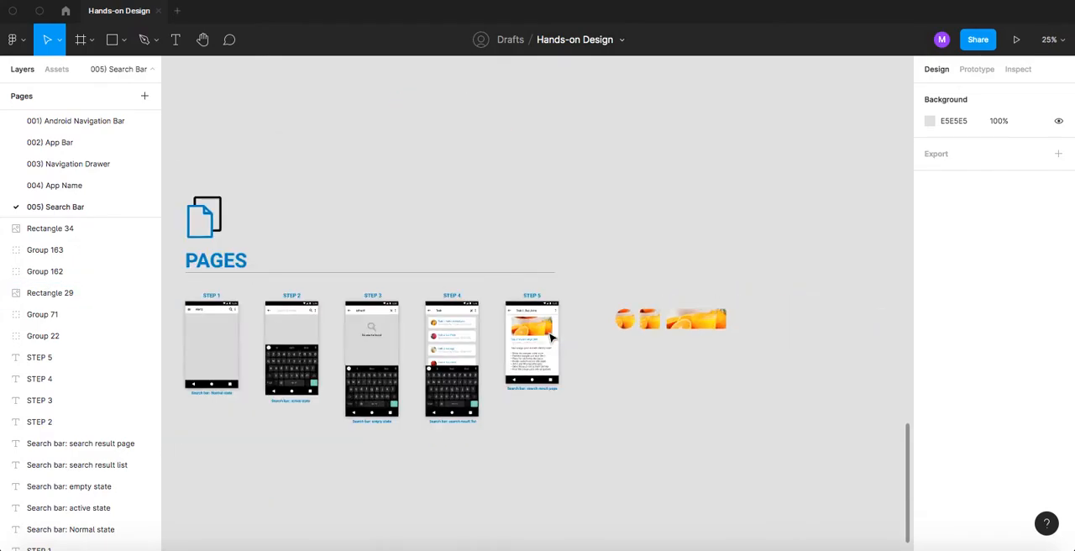
- Review the Templates and Organisms sections above the Pages screens, including the keyboard, result cards and image placeholder
left_click_drag(367, 196, 571, 369)
scroll(458, 323, "up", 10)
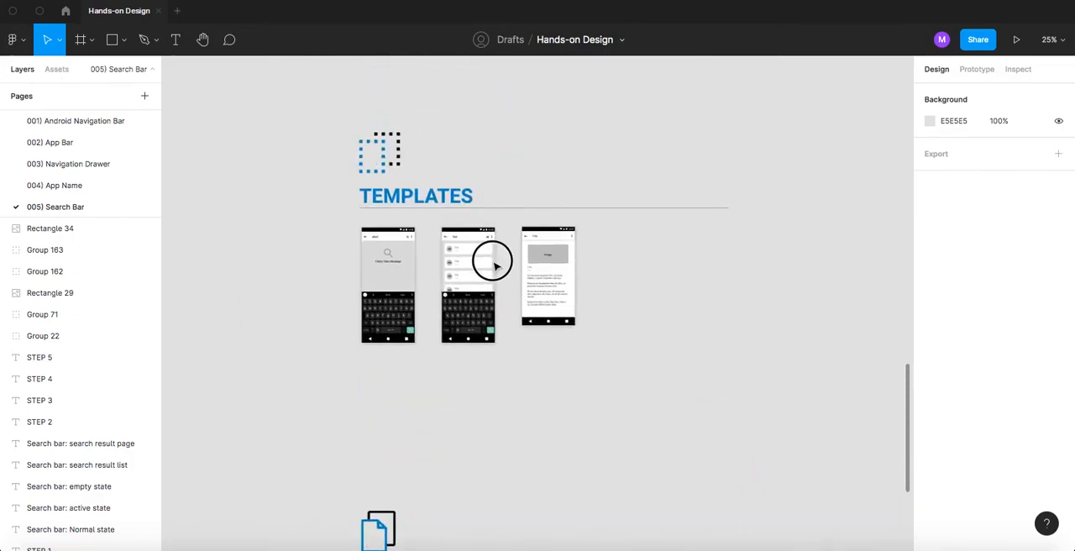
scroll(449, 292, "down", 4)
scroll(449, 292, "up", 5)
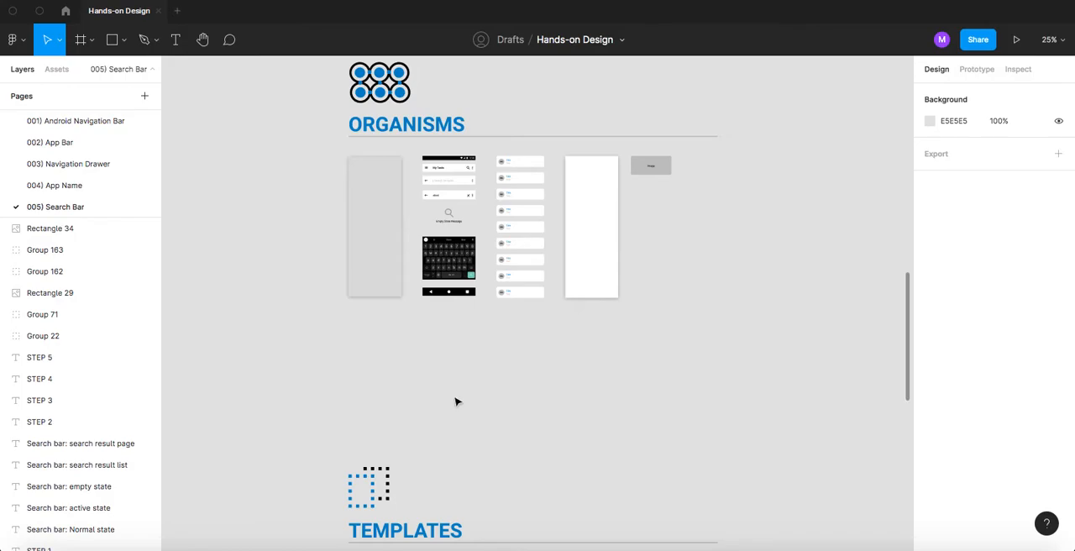
scroll(378, 357, "down", 9)
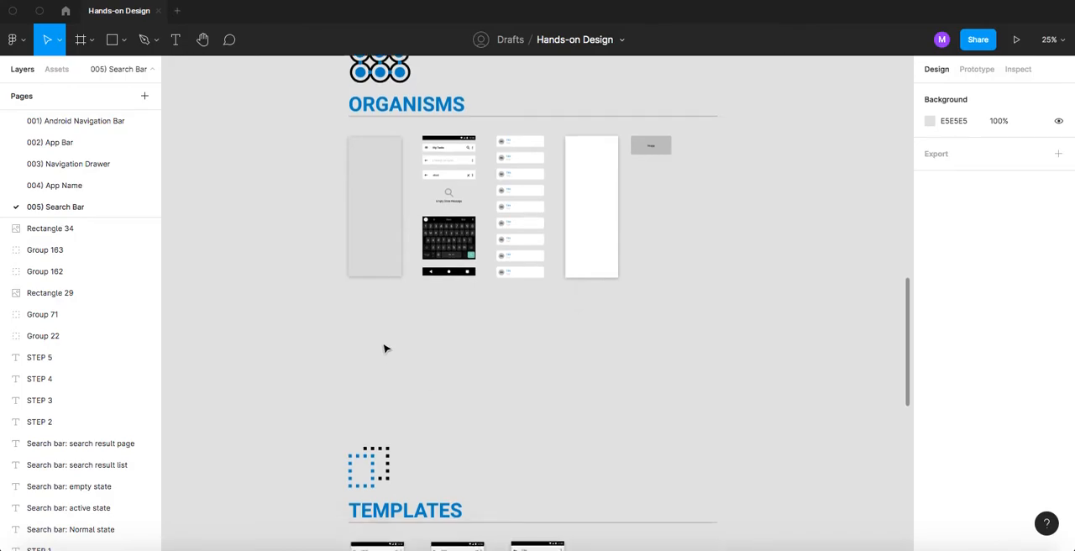
scroll(405, 327, "up", 9)
scroll(405, 328, "up", 7)
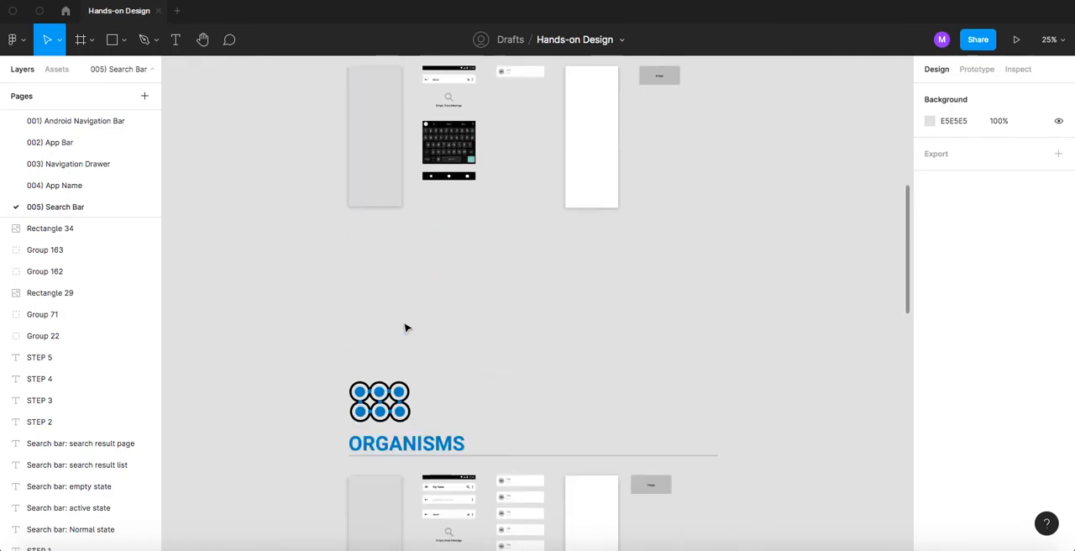
scroll(406, 328, "down", 12)
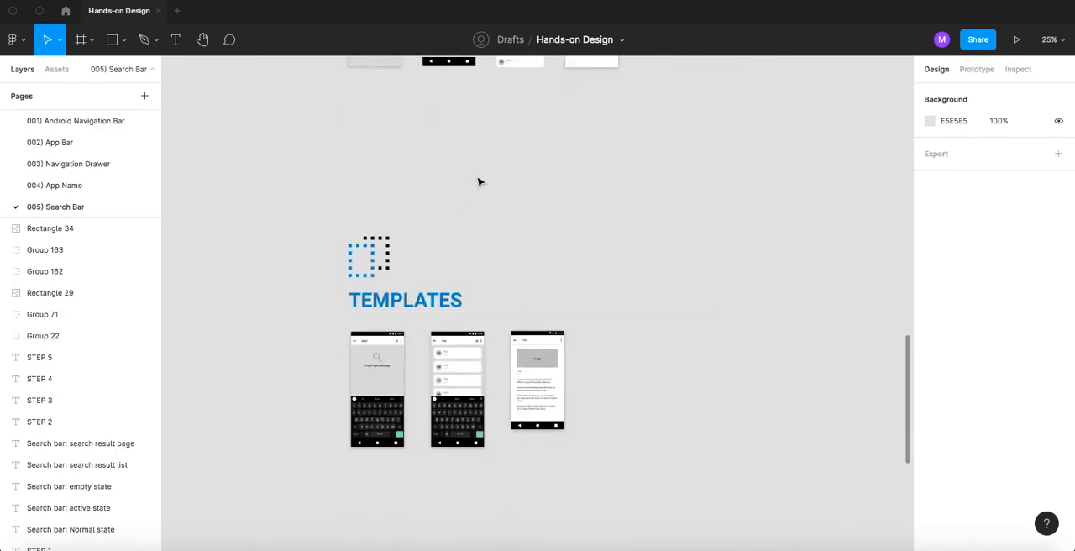
scroll(478, 182, "up", 5)
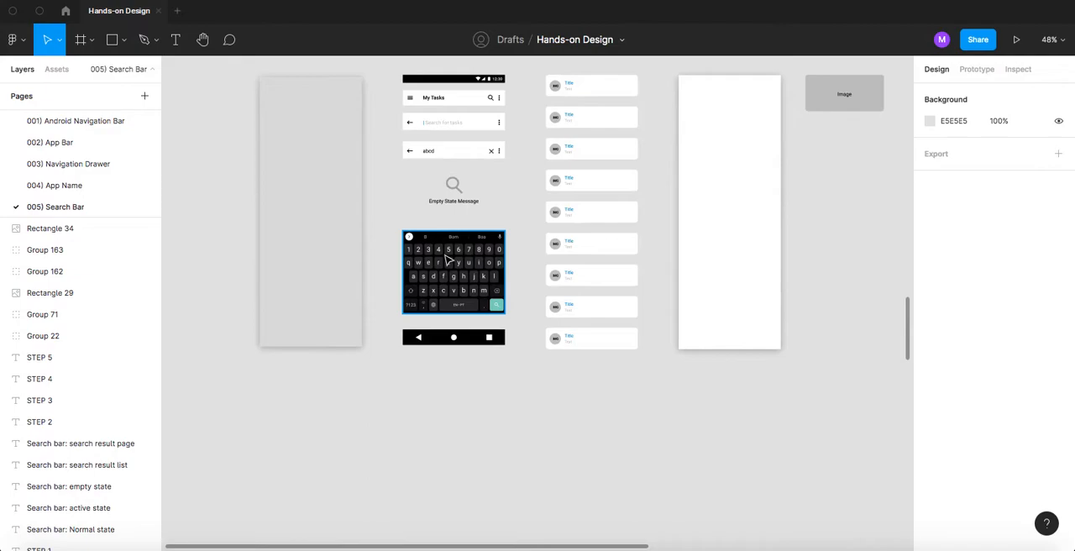
- Review the Molecules and Atoms sections and return down the canvas to the three Templates screens
scroll(448, 262, "down", 2)
scroll(447, 262, "down", 1)
scroll(446, 260, "up", 6)
scroll(446, 260, "up", 5)
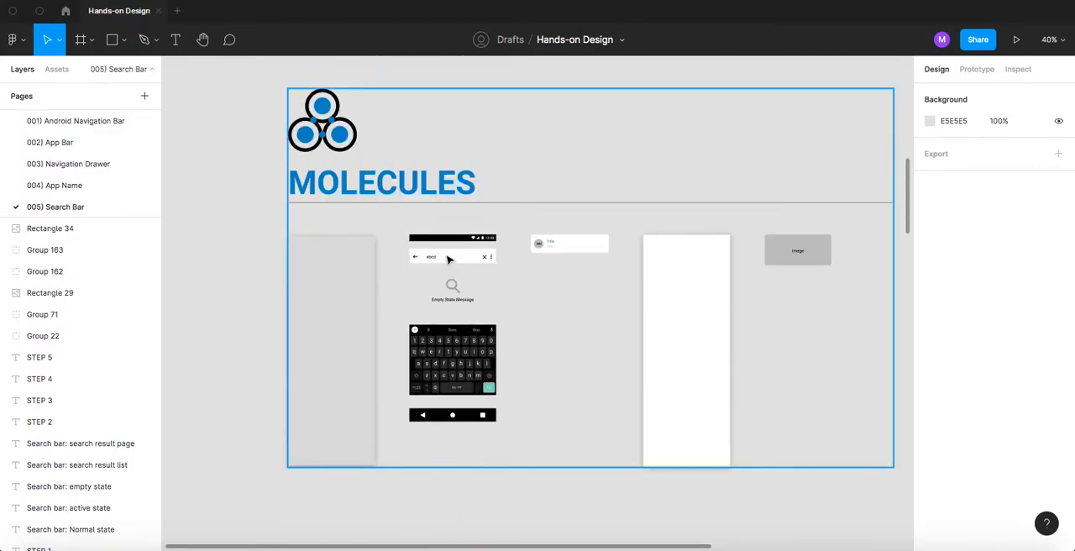
scroll(448, 261, "up", 5)
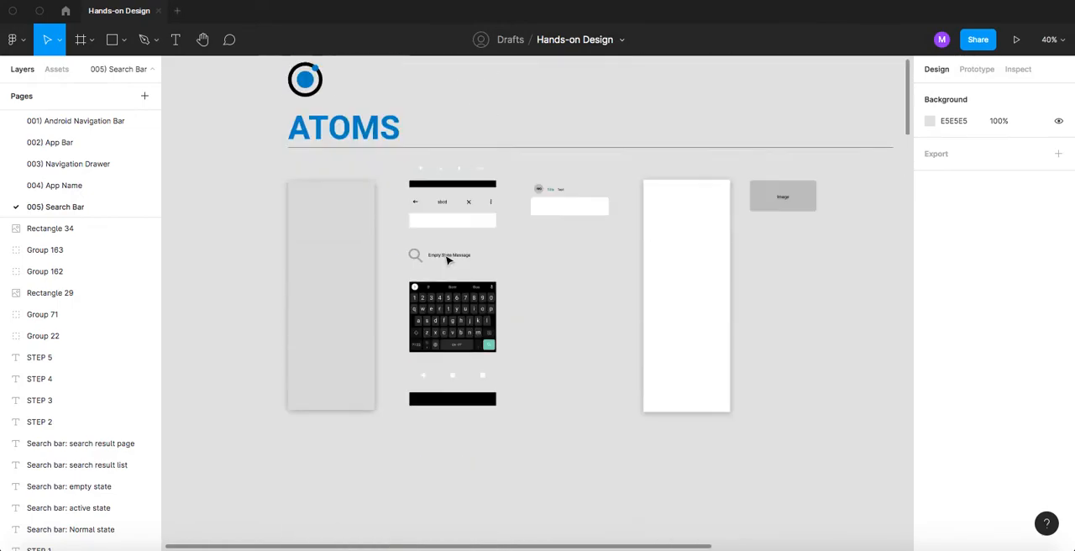
scroll(448, 260, "down", 2)
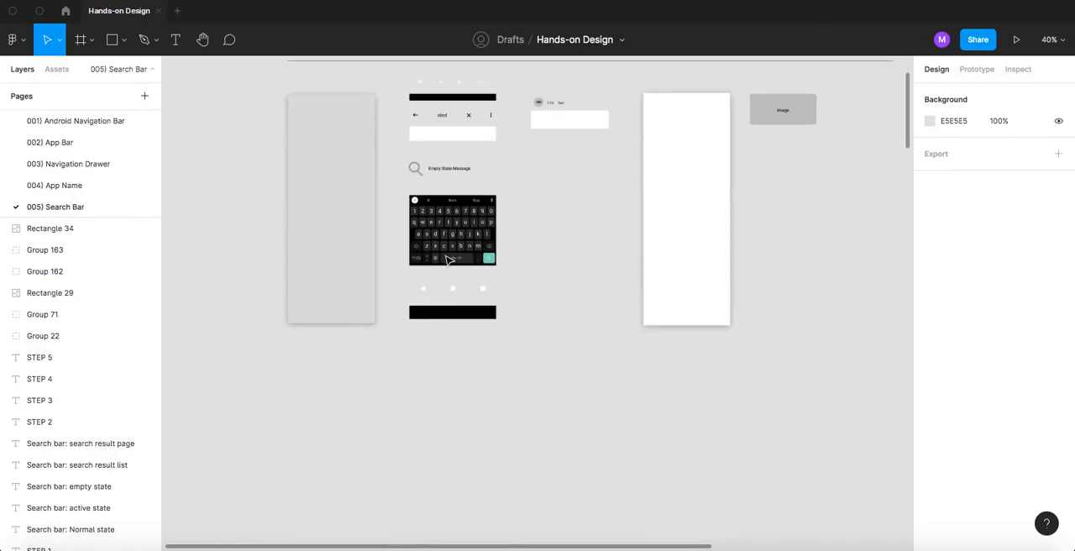
scroll(434, 301, "down", 20)
scroll(434, 301, "down", 15)
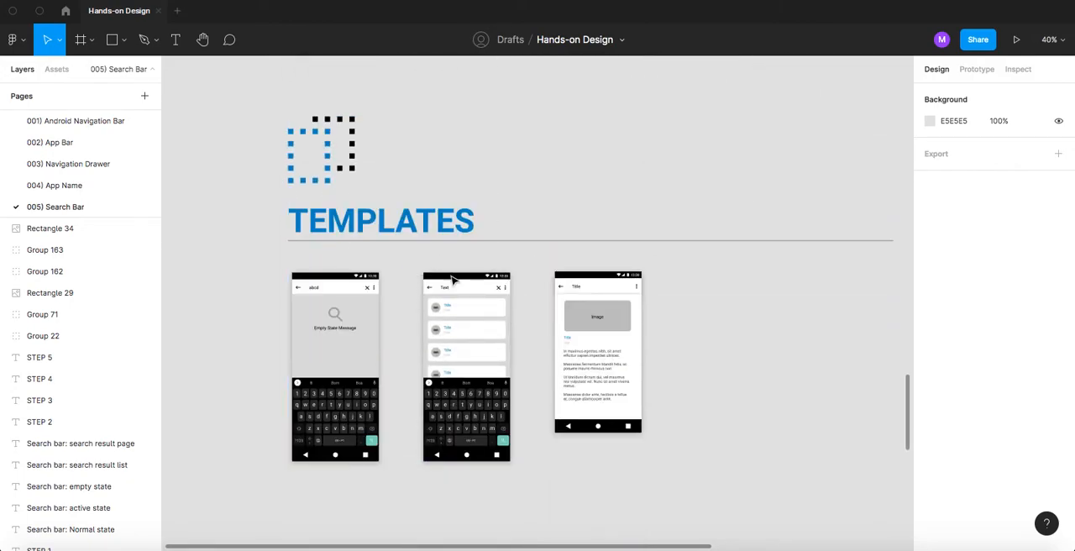
- Ungroup the Templates section so its heading, divider line and screens can be edited separately
scroll(408, 312, "up", 15)
scroll(401, 315, "down", 8)
scroll(401, 318, "down", 12)
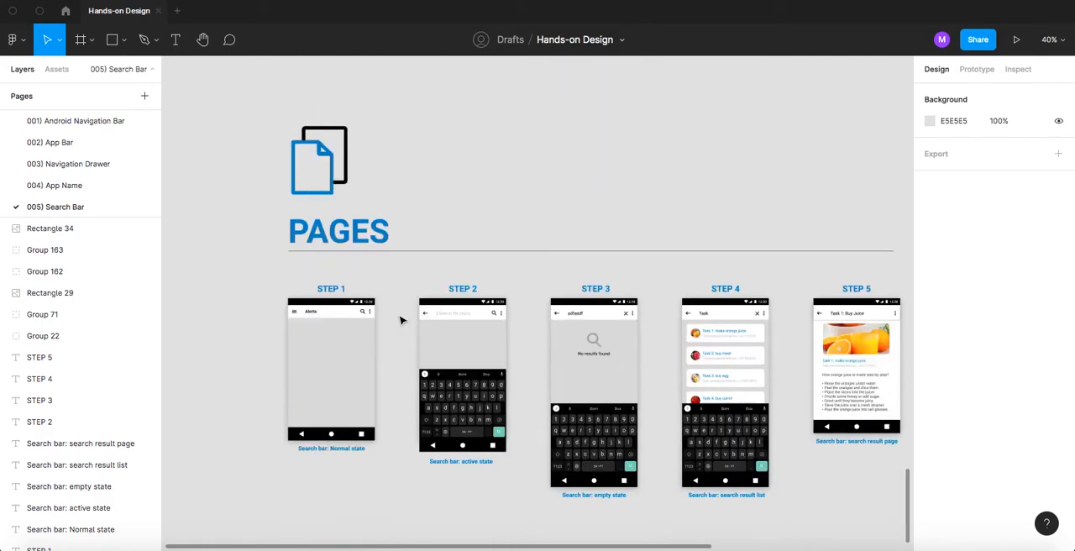
scroll(401, 318, "up", 8)
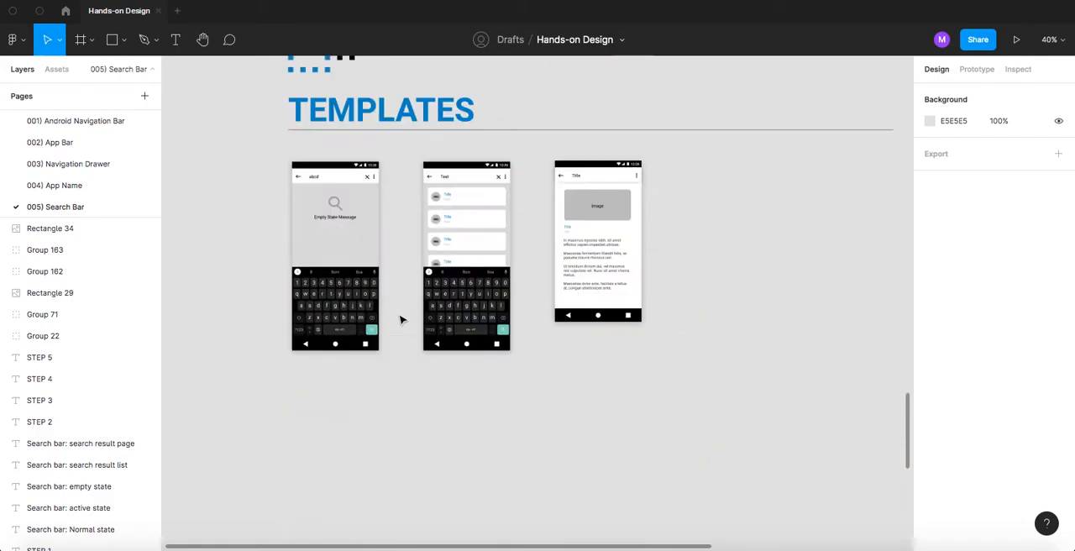
scroll(348, 258, "left", 1)
left_click(363, 266)
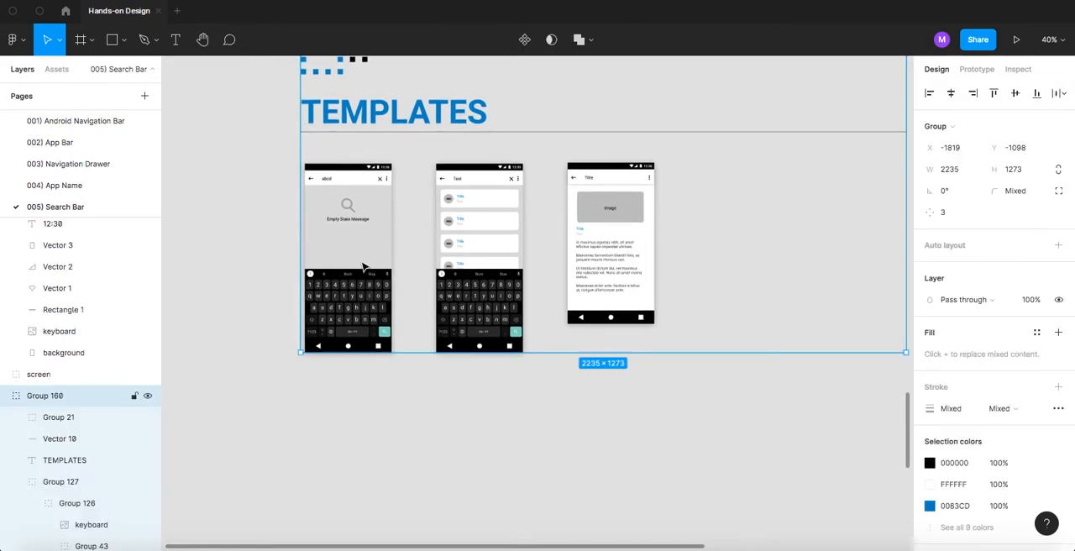
key("Return")
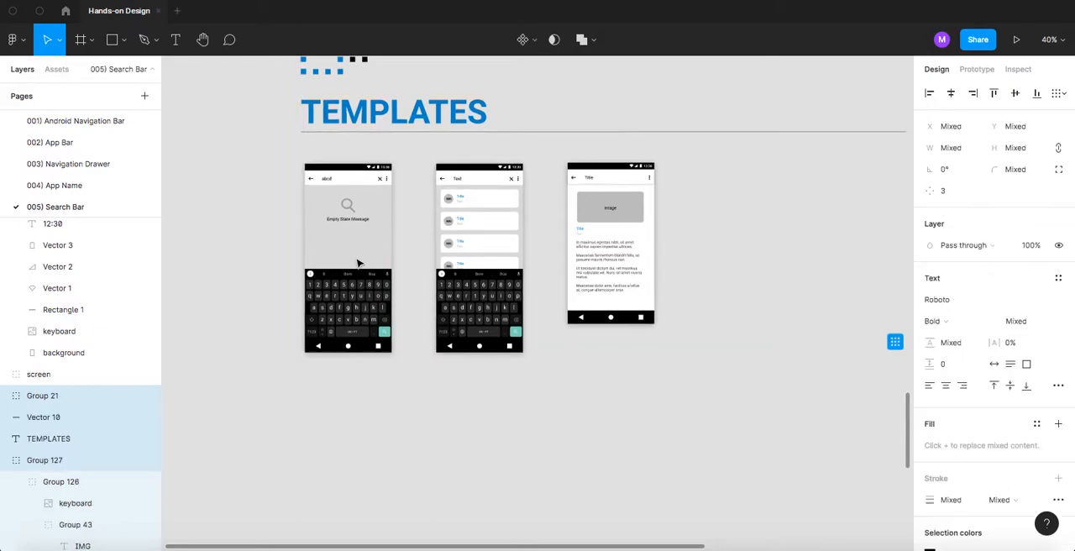
left_click(246, 218)
left_click_drag(258, 217, 529, 245)
scroll(561, 213, "up", 5)
scroll(561, 216, "down", 5)
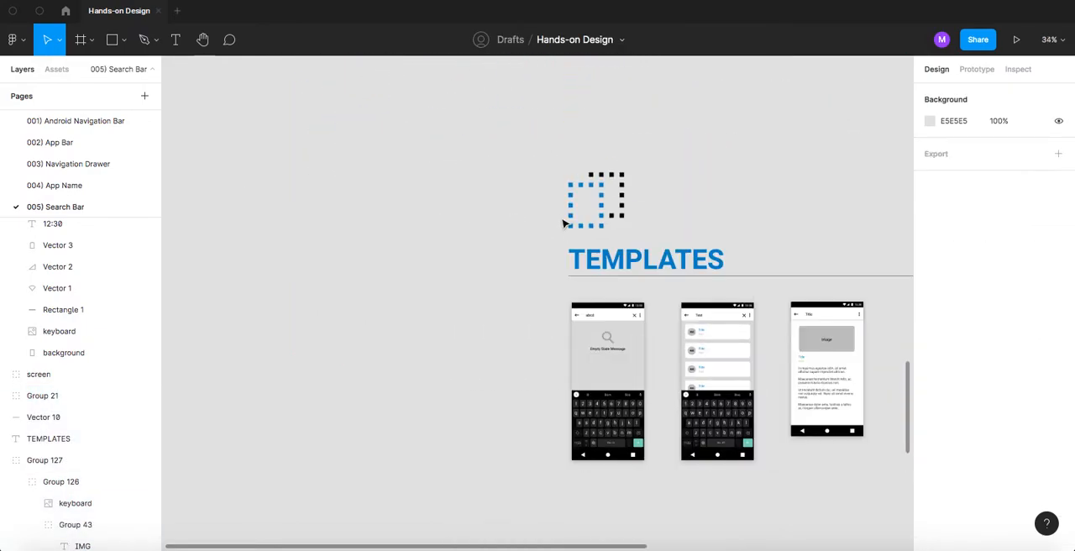
- Examine the grey background in Organisms and the first Flow screen on the 004) App Name page, and return to 005) Search Bar
scroll(563, 223, "up", 6)
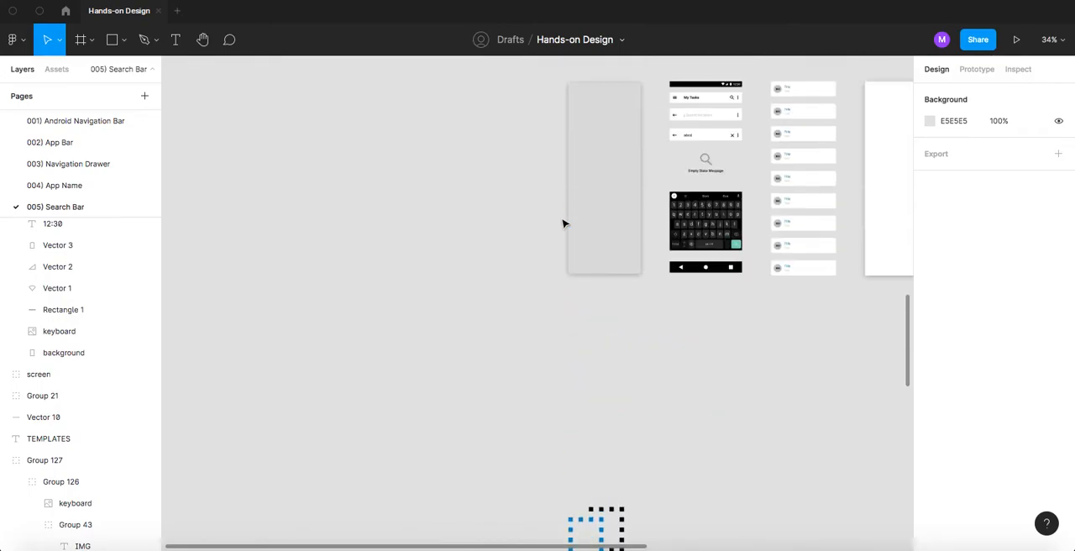
left_click(601, 189)
left_click_drag(523, 226, 386, 222)
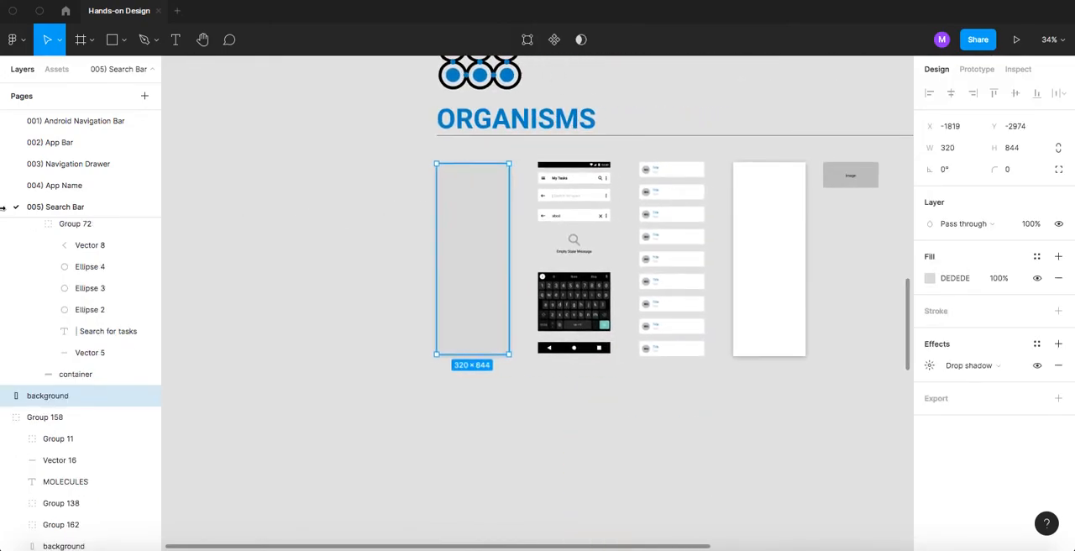
left_click(60, 185)
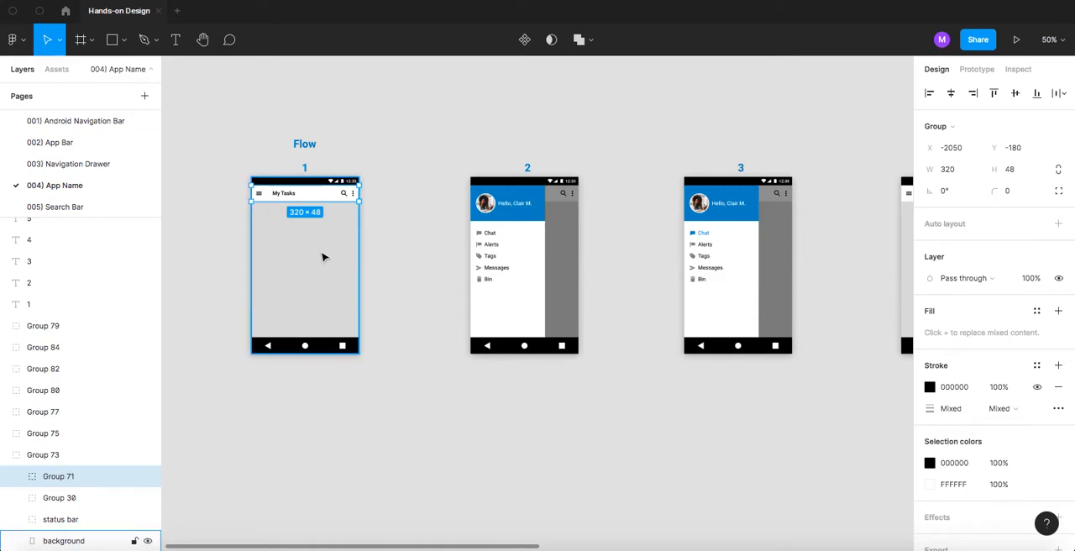
left_click_drag(217, 162, 437, 416)
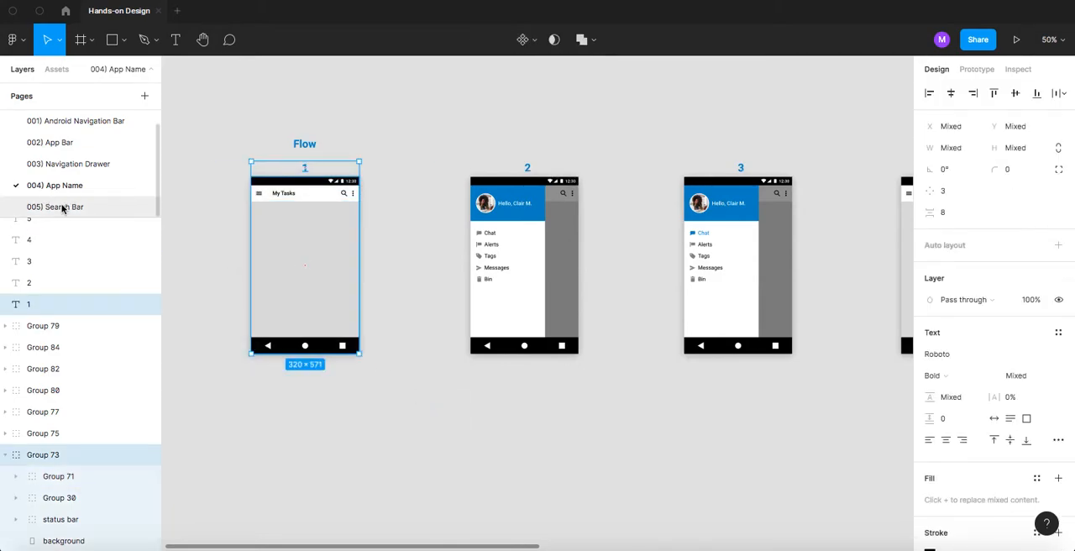
left_click(62, 208)
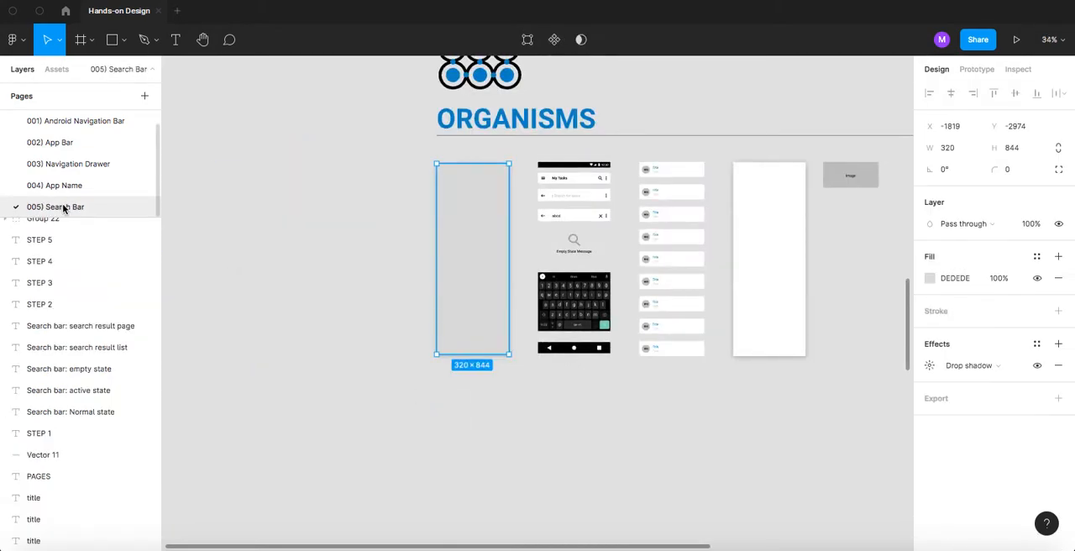
left_click(318, 283)
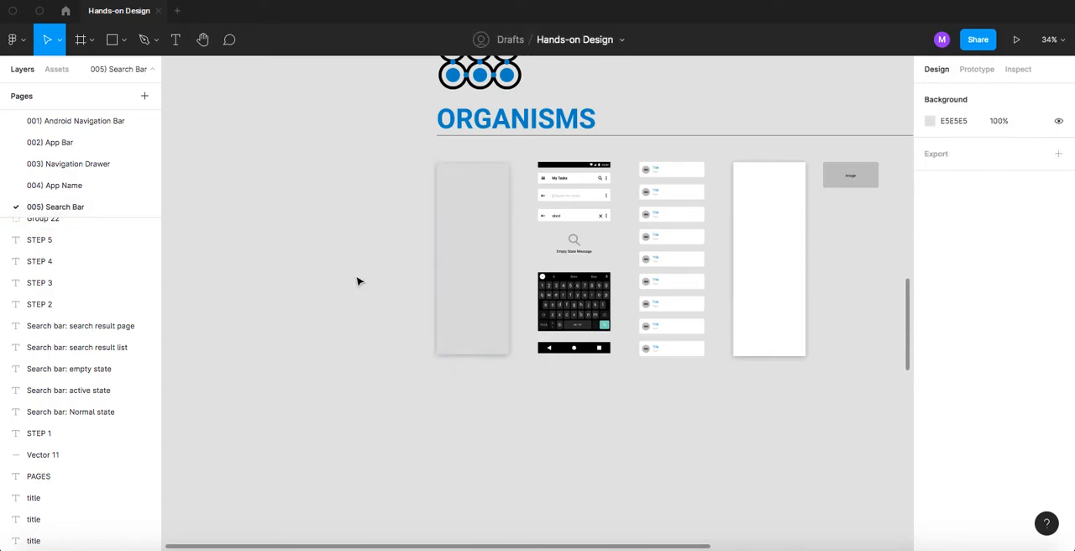
- Duplicate the Empty State template's grey background as a blank screen beside it, ahead of the first Templates screen
scroll(415, 278, "down", 2)
scroll(480, 204, "down", 3)
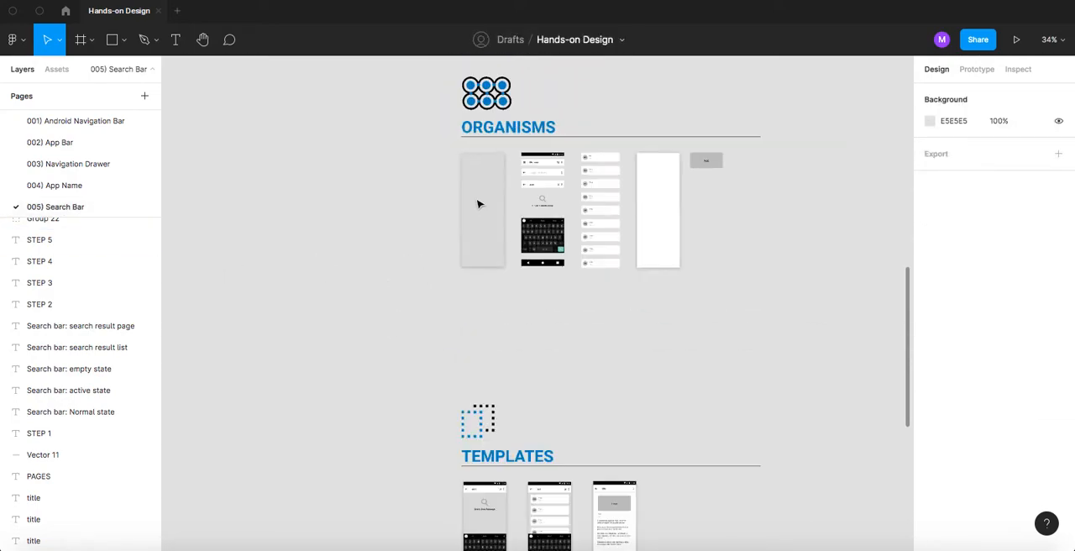
scroll(490, 332, "down", 5)
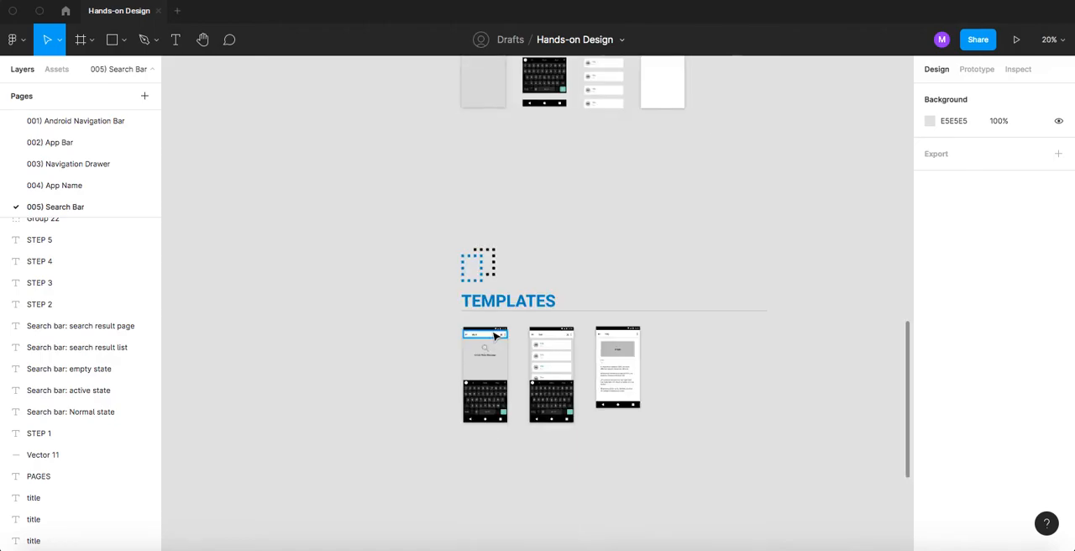
scroll(487, 339, "up", 5)
scroll(404, 311, "left", 5)
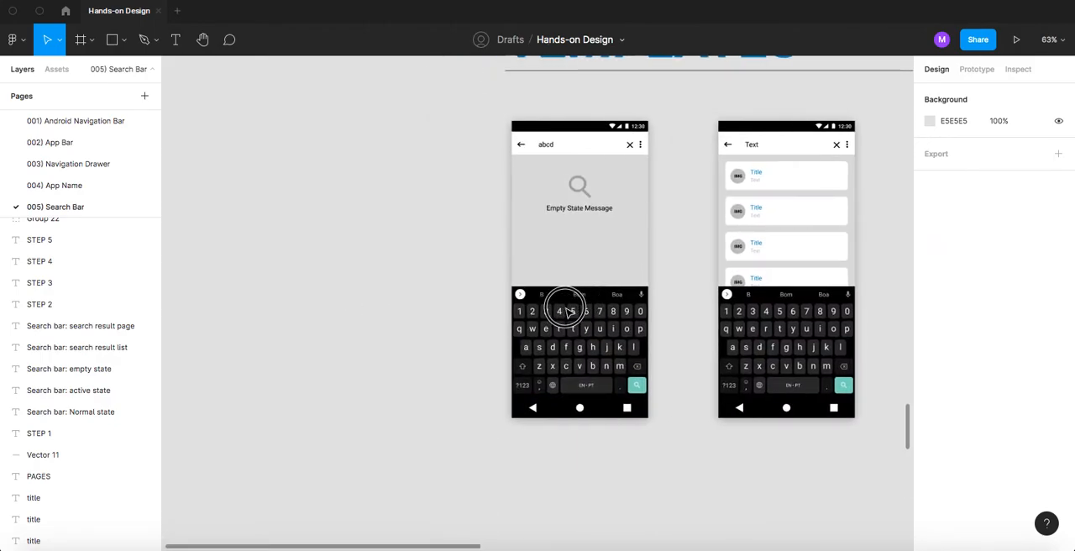
left_click_drag(645, 246, 437, 244, "alt")
left_click(585, 116)
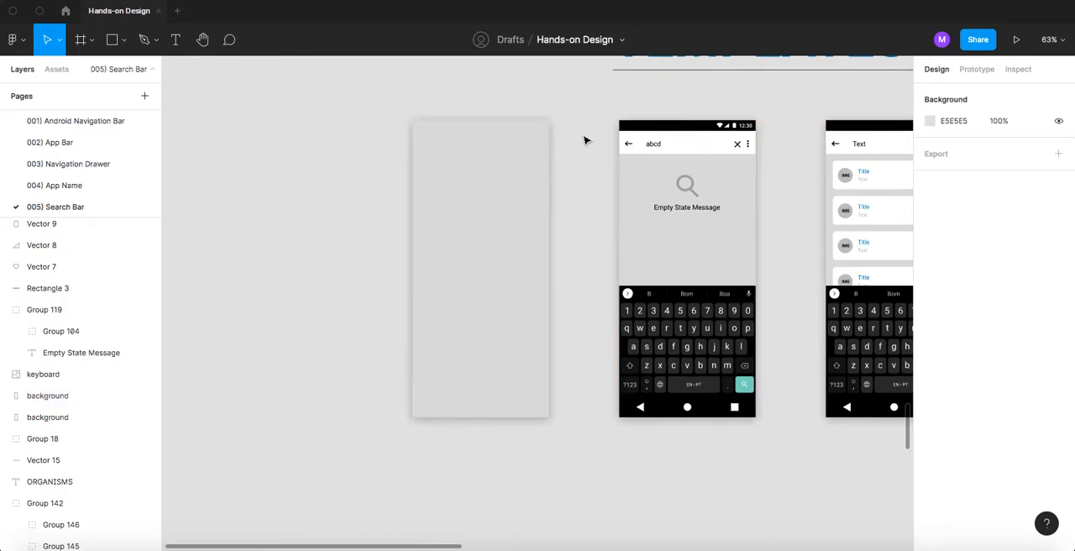
- Group the Empty State template's status bar icons, the 12:30 clock and the black bar behind them
scroll(680, 122, "up", 5)
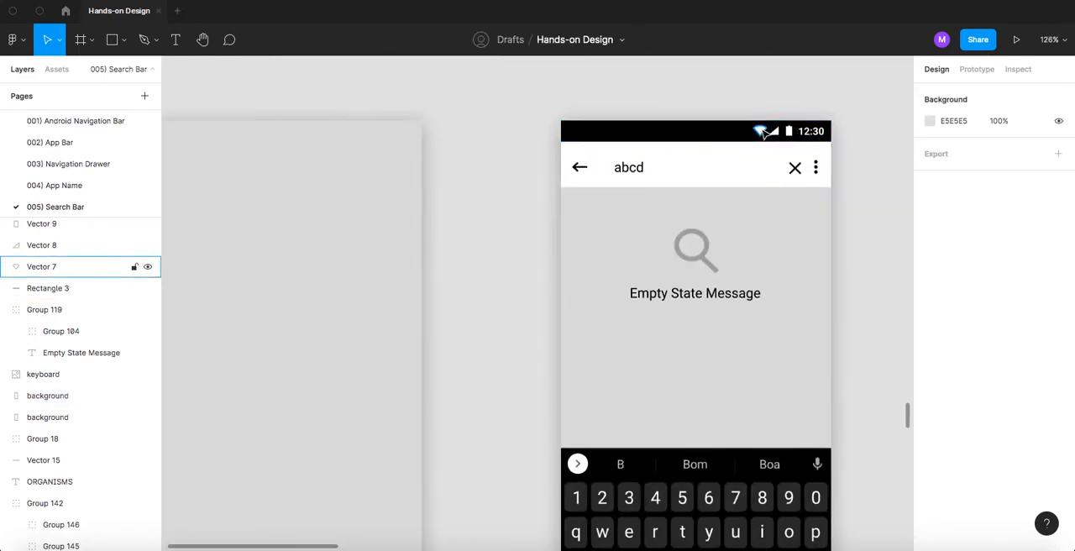
left_click(759, 131)
left_click(779, 134, "shift")
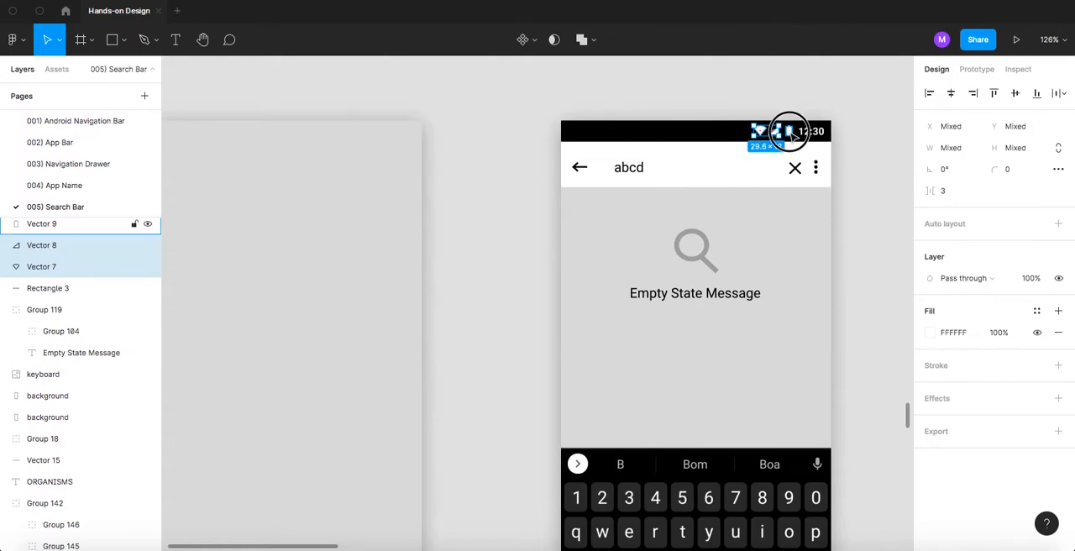
left_click(789, 132, "shift")
left_click(810, 132, "shift")
left_click(715, 137, "shift")
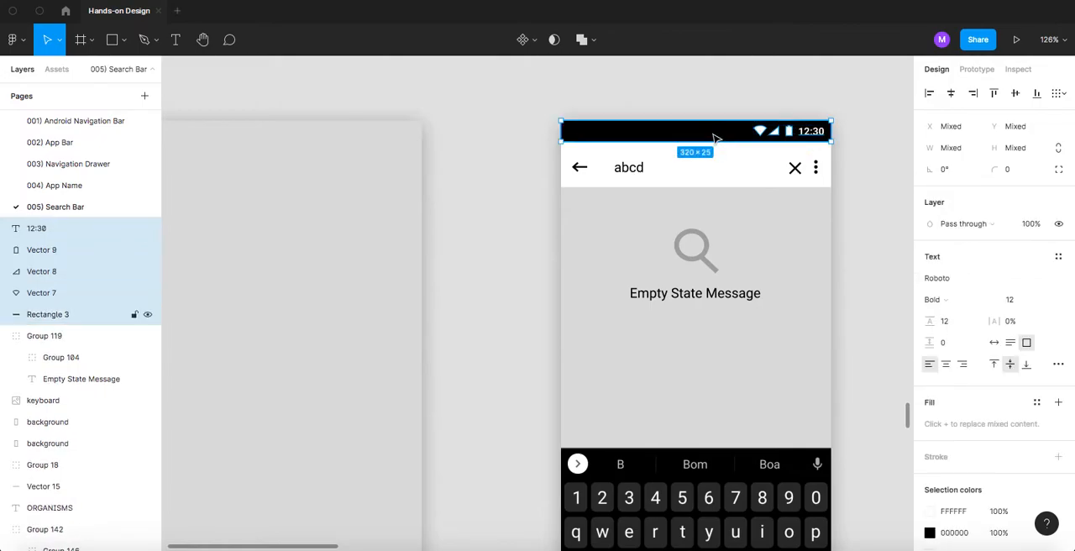
key("ctrl+g")
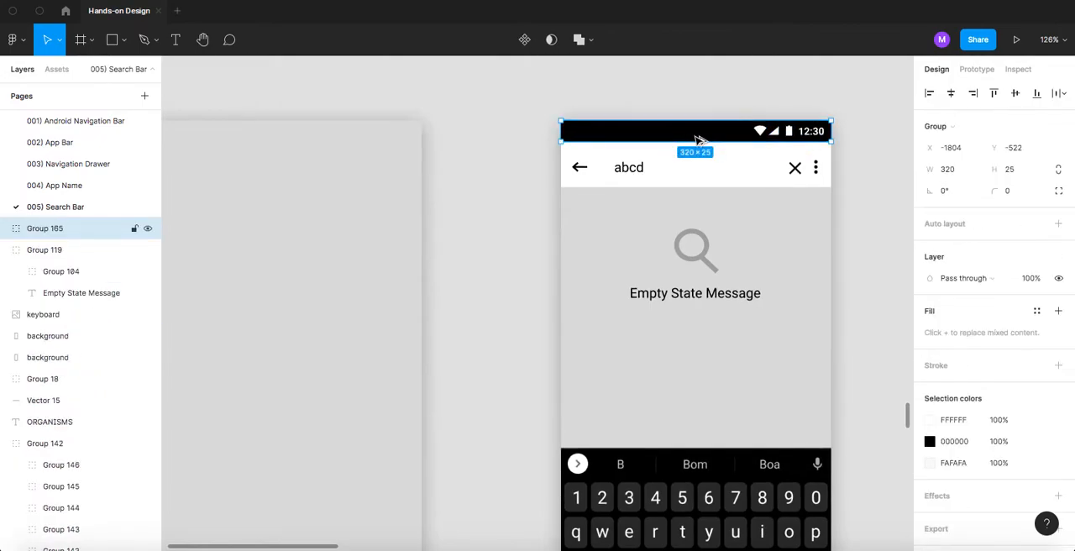
- Copy the grouped status bar onto the blank Templates screen, aligned with the screen's upper edge and sides
left_click_drag(685, 138, 302, 142)
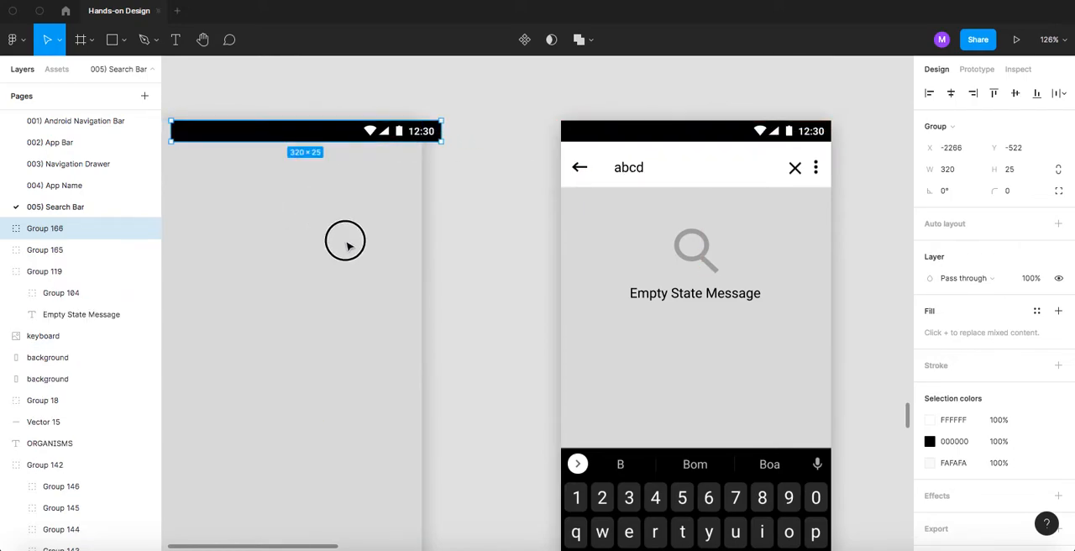
left_click_drag(293, 198, 459, 248)
scroll(411, 173, "up", 2)
left_click_drag(394, 184, 378, 189)
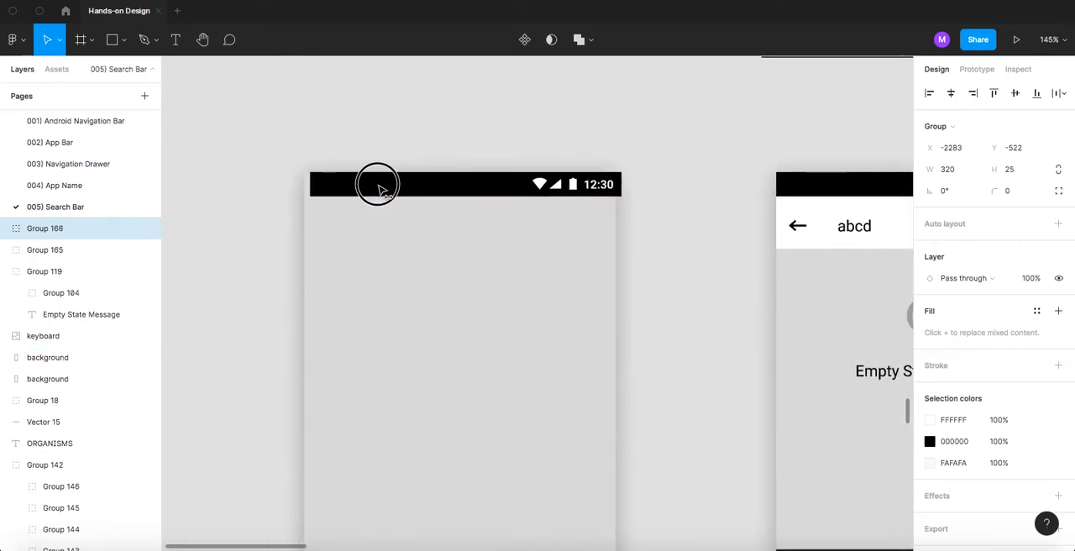
left_click(653, 192)
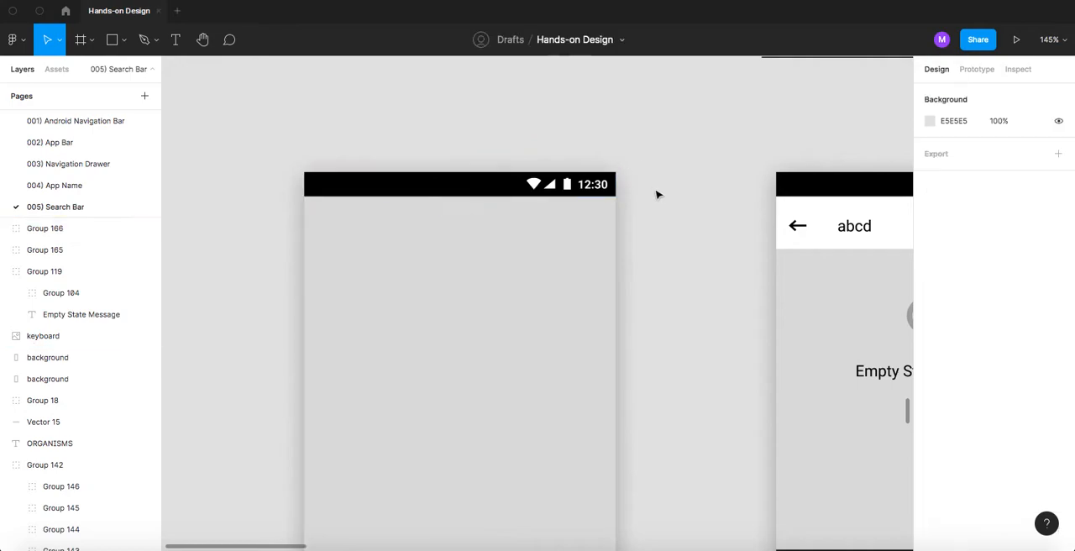
- Copy the My Tasks app bar from the first Flow screen on the 004) App Name page
scroll(439, 227, "right", 5)
scroll(387, 205, "down", 5)
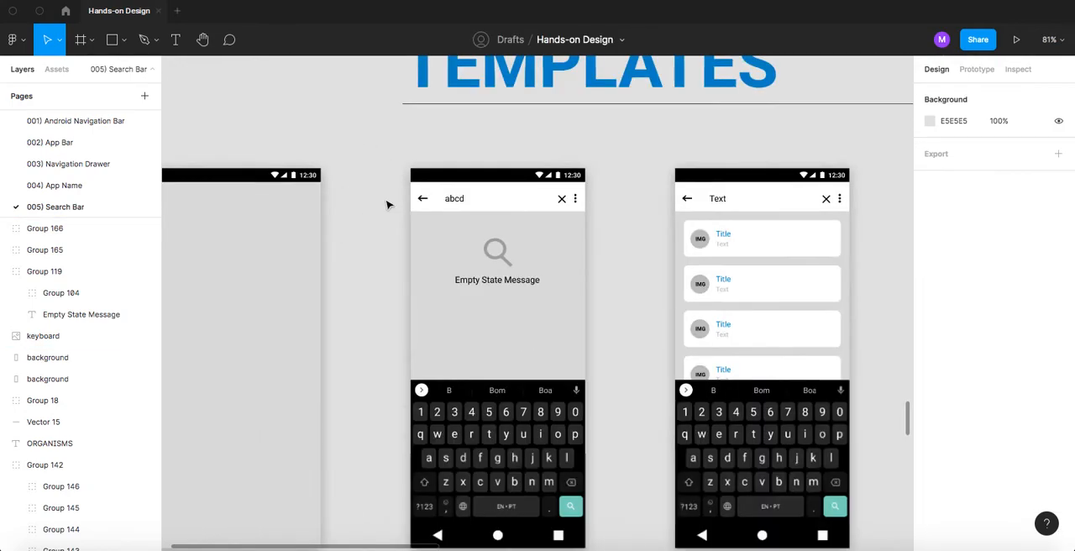
scroll(388, 205, "up", 5)
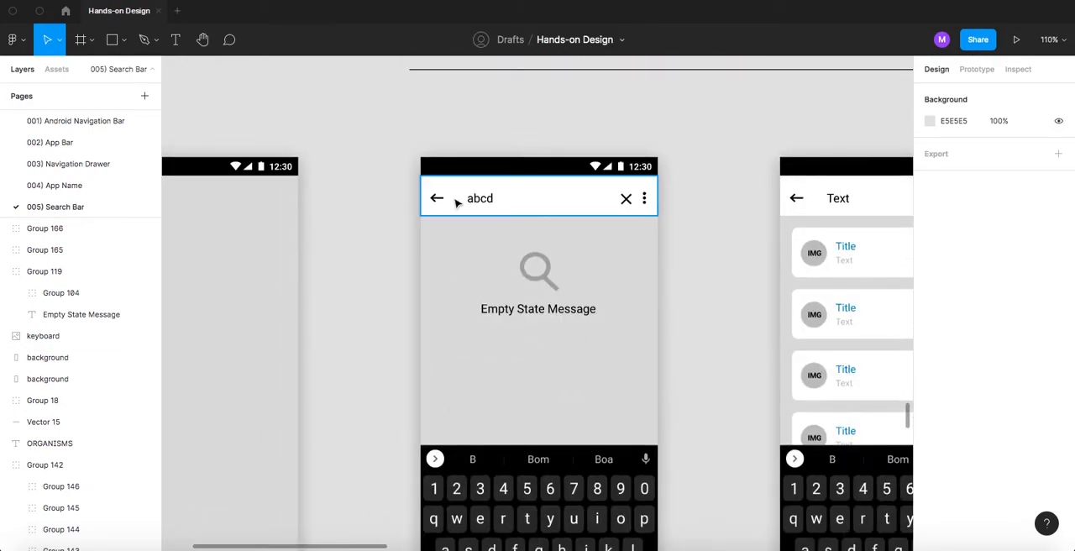
scroll(401, 202, "down", 5)
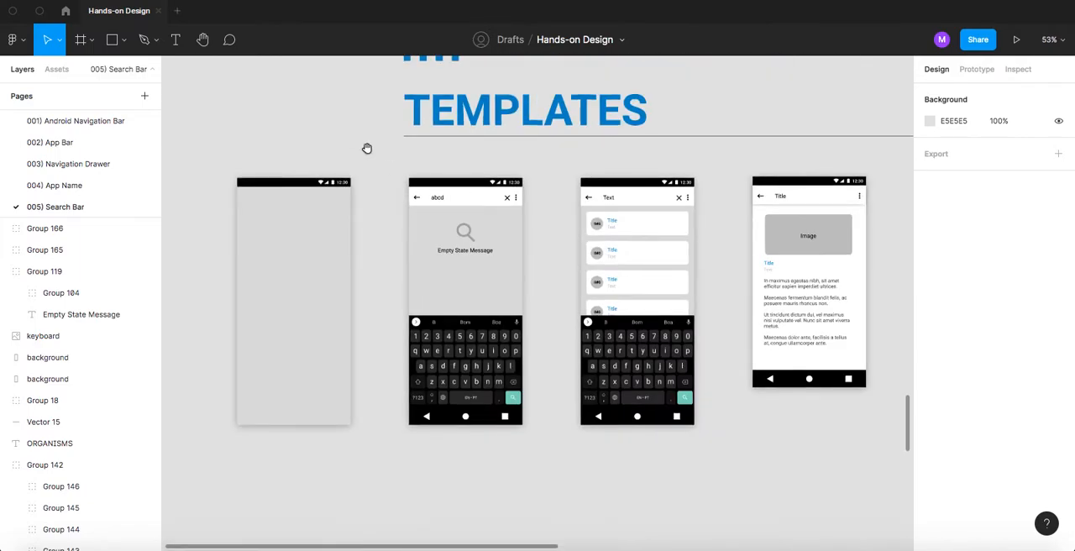
scroll(367, 148, "up", 2)
left_click(50, 186)
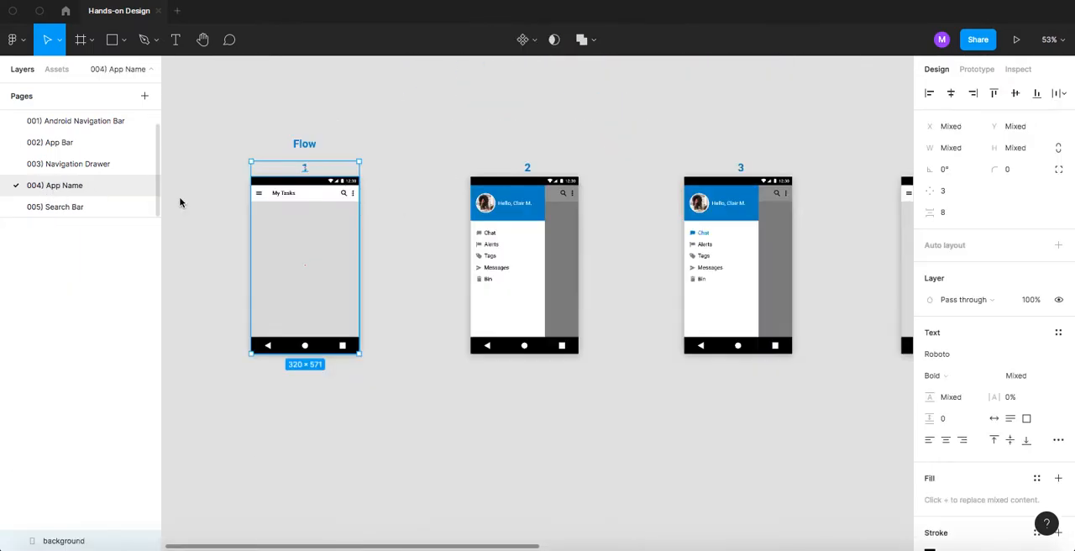
scroll(280, 193, "up", 5)
left_click(213, 218)
left_click(264, 207)
left_click(264, 208)
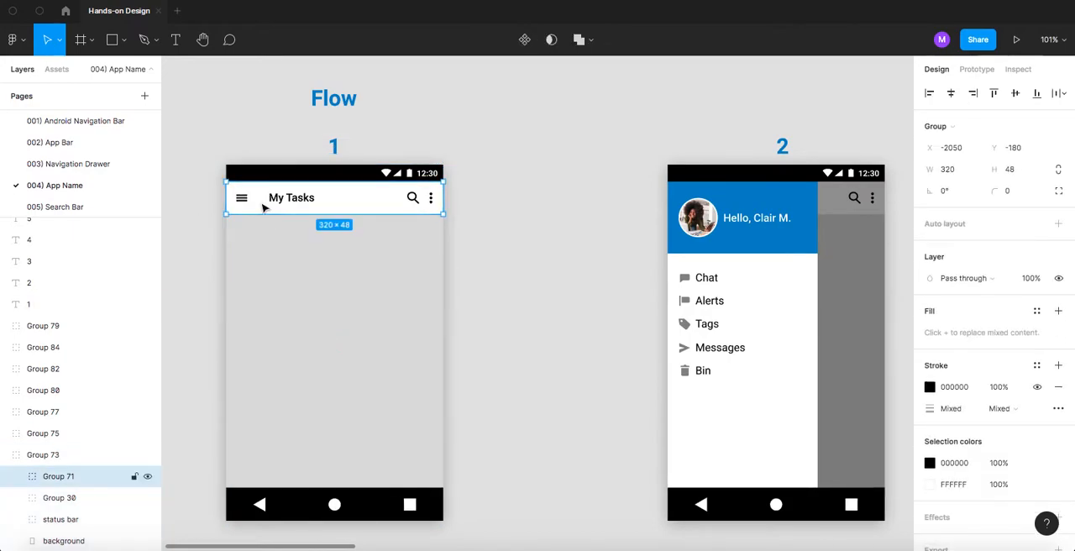
- Paste the My Tasks app bar into the blank Templates screen on 005) Search Bar, directly beneath its status bar
left_click(63, 207)
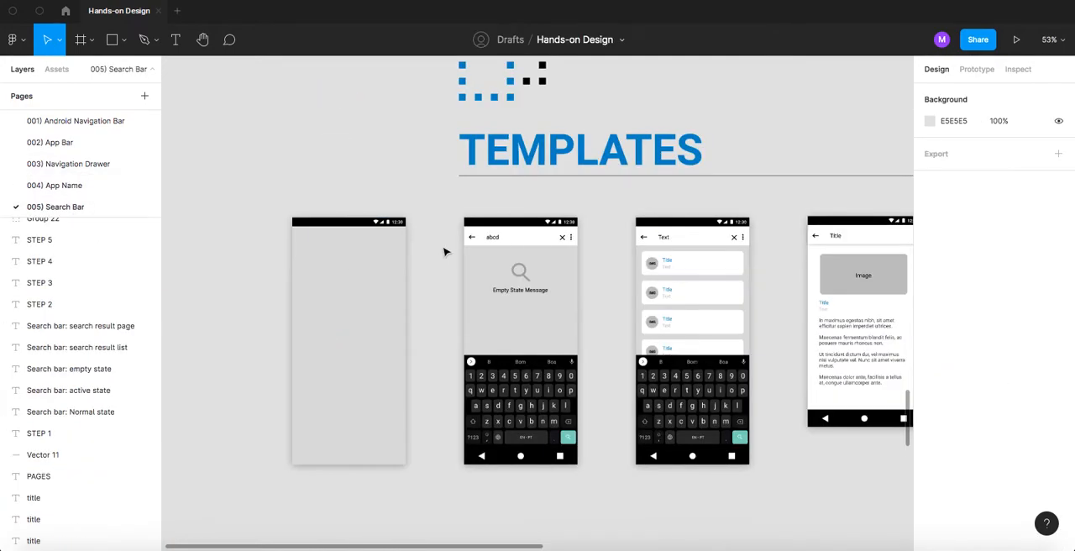
scroll(308, 244, "up", 5)
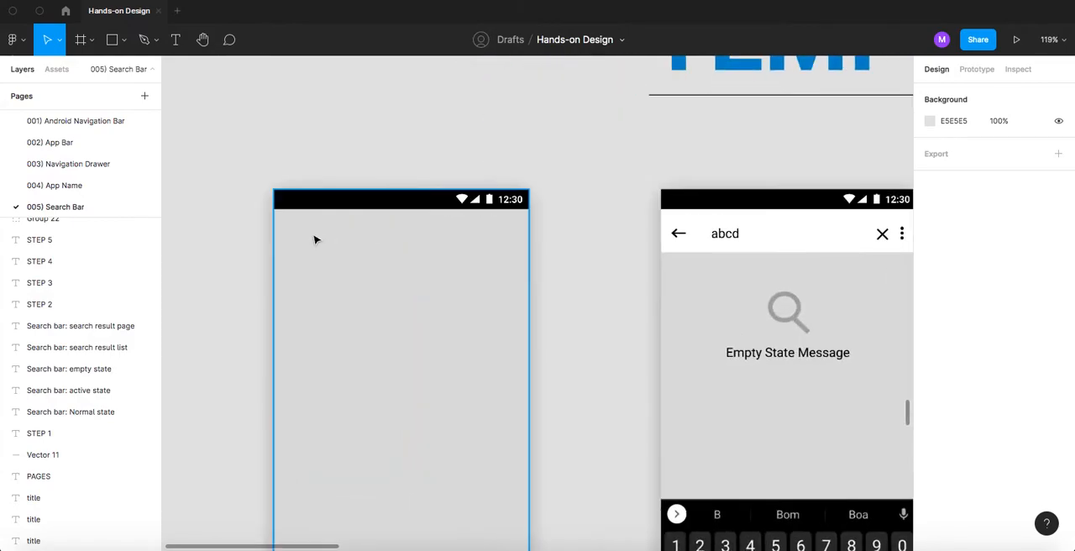
left_click(315, 241)
key("ctrl+v")
left_click_drag(572, 304, 435, 231)
left_click(598, 245)
scroll(583, 288, "down", 2)
left_click_drag(585, 296, 565, 259)
scroll(559, 268, "down", 8)
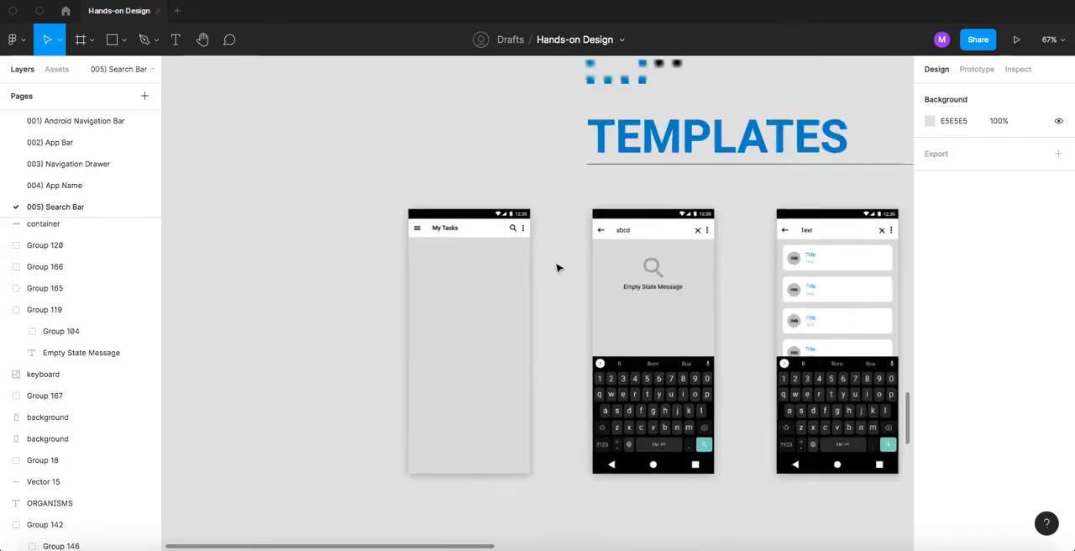
- Copy the Empty State template's black navigation bar into the My Tasks screen, placing it at X -2289, Y -29
left_click_drag(432, 230, 508, 319)
scroll(592, 376, "up", 5)
left_click(600, 379)
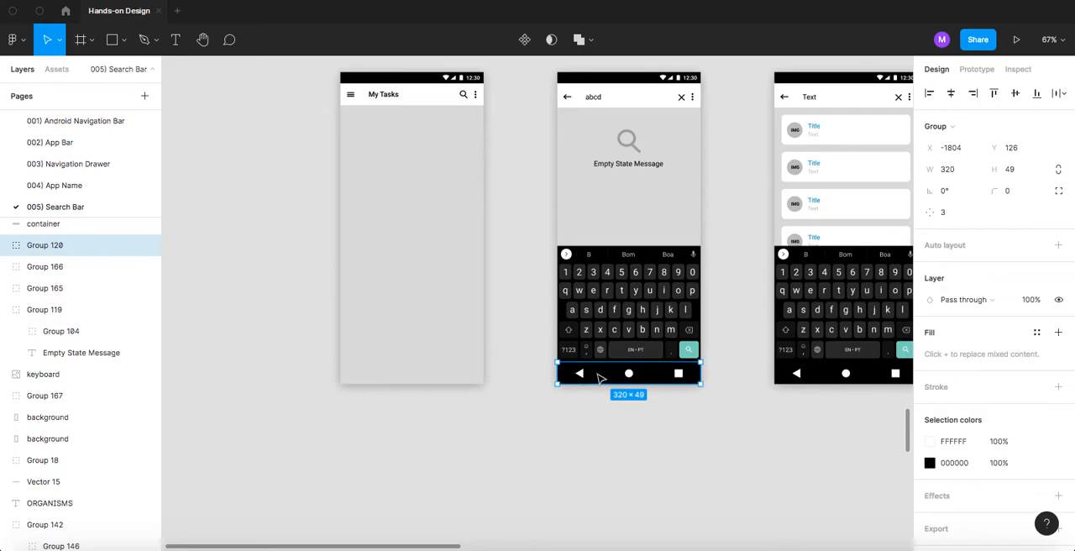
left_click(397, 328)
key("ctrl+v")
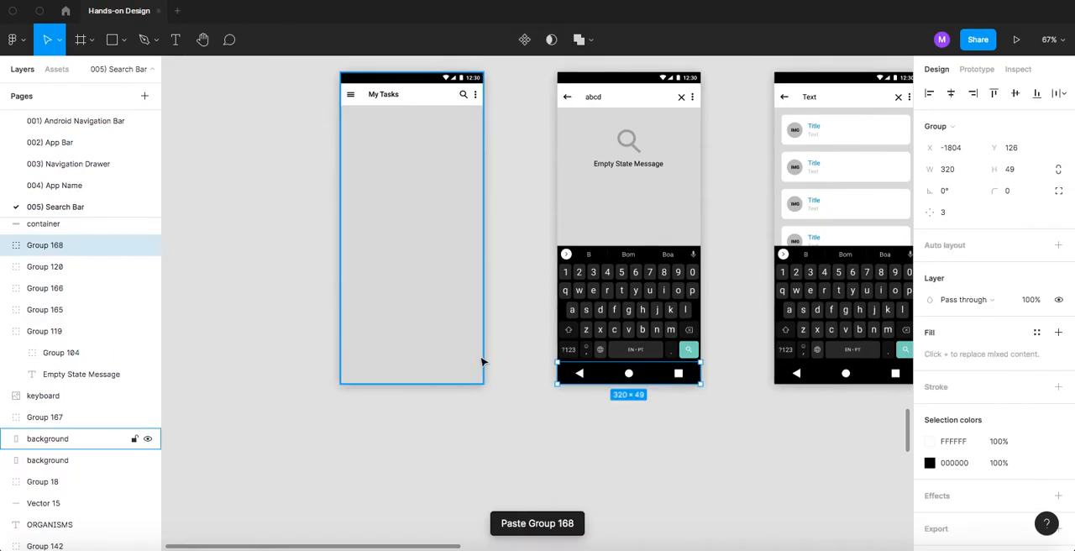
left_click_drag(600, 376, 382, 309)
- Shorten the My Tasks screen's background to a height of 542, ending at the navigation bar, and select all the screen's parts
left_click(374, 353)
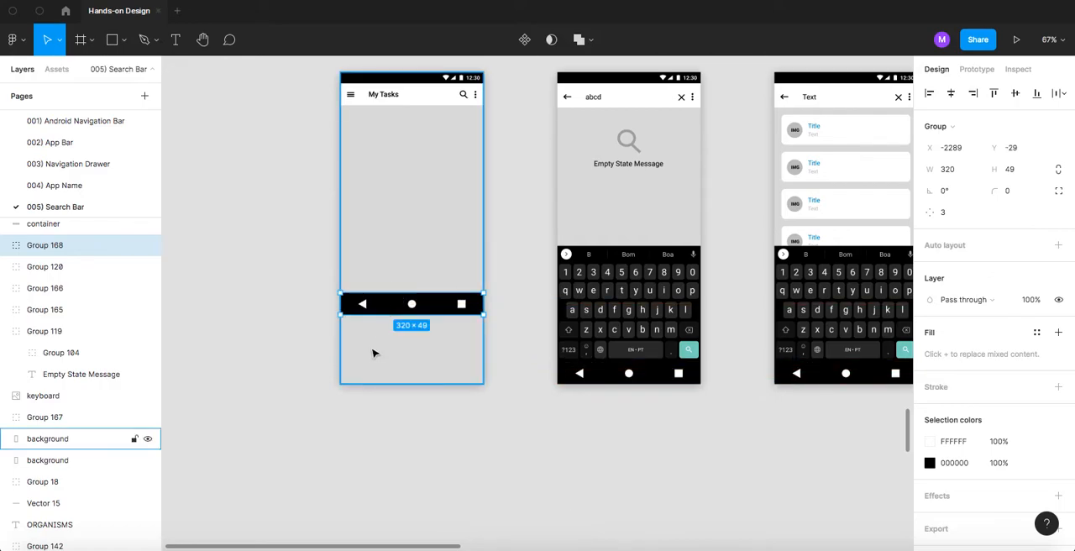
left_click_drag(384, 379, 396, 320)
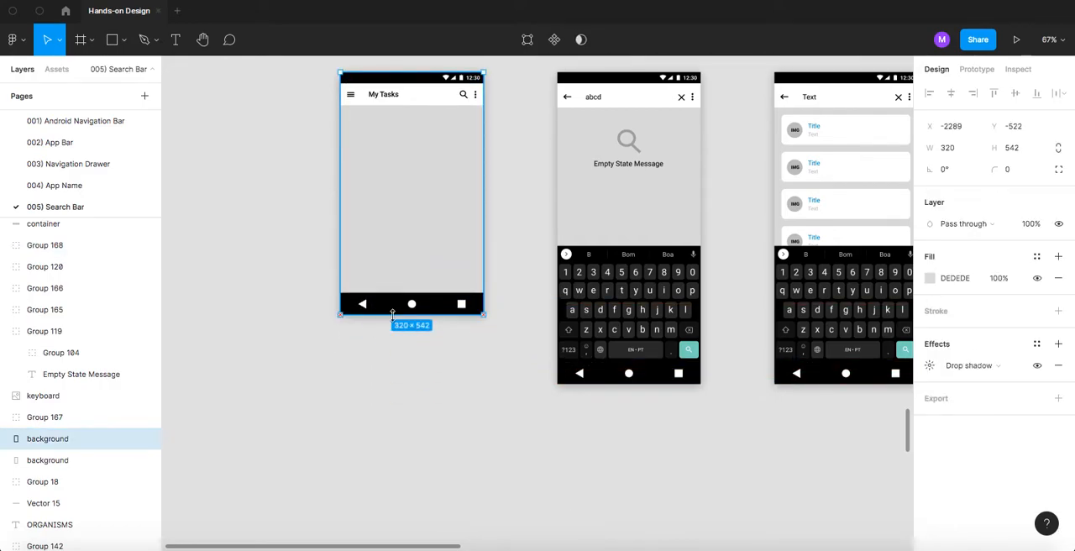
left_click(290, 84)
left_click_drag(325, 93, 525, 341)
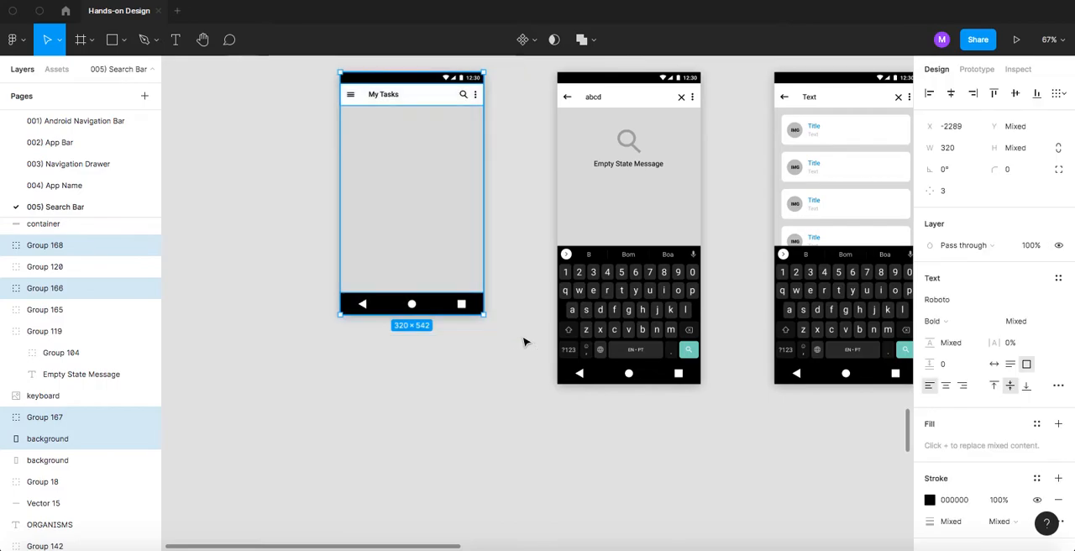
- Group the selected parts of the My Tasks screen and rename the group 1
key("ctrl+g")
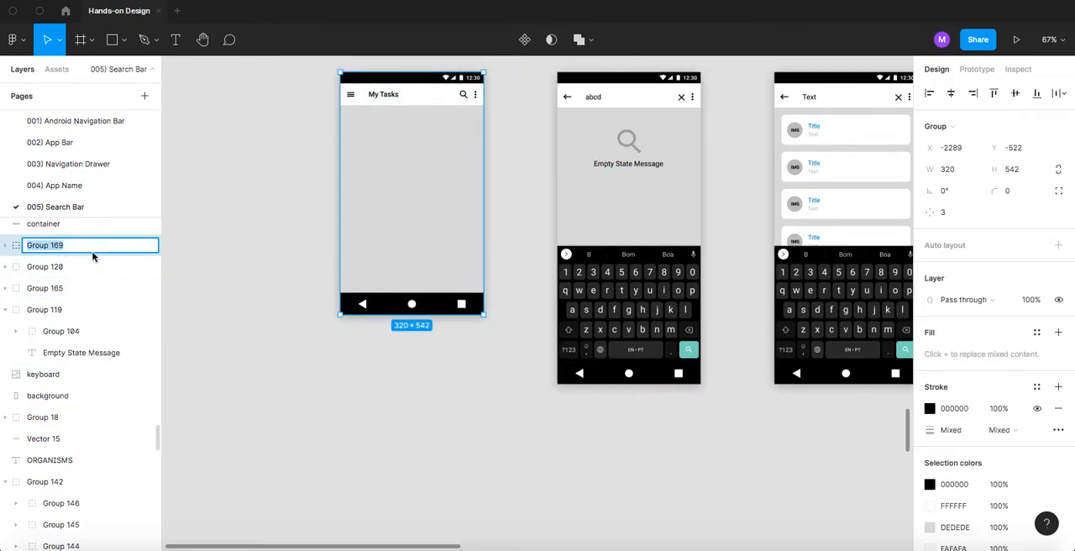
type("1")
key("Return")
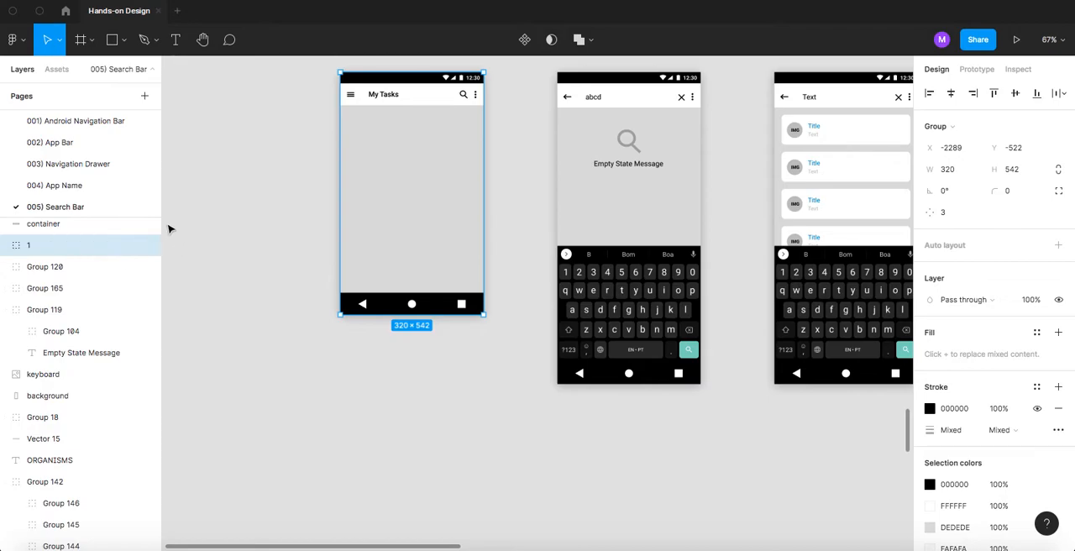
left_click(244, 189)
scroll(365, 184, "down", 5)
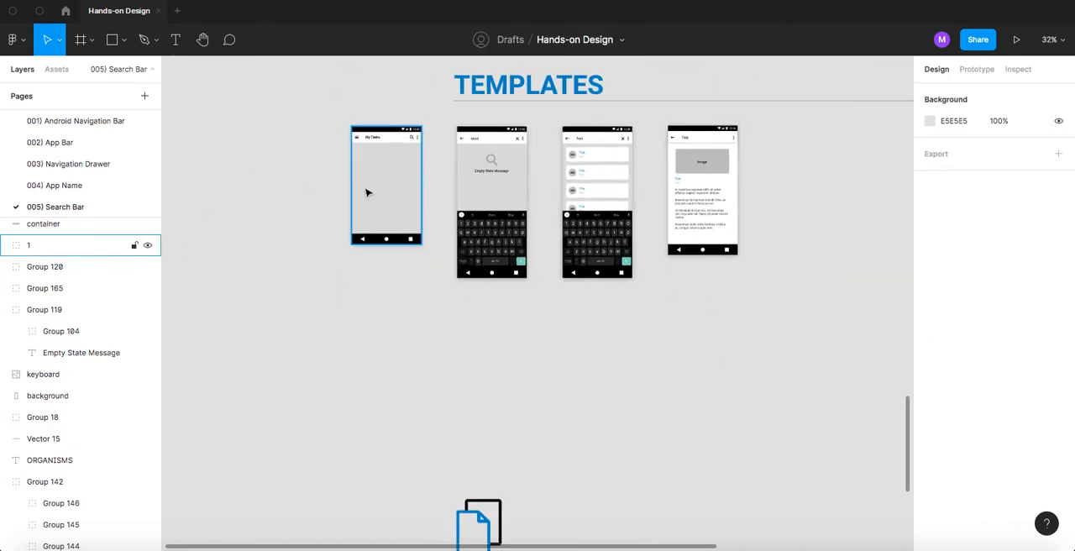
- Change the app bar text on the My Tasks template screen to Title
scroll(386, 148, "up", 5)
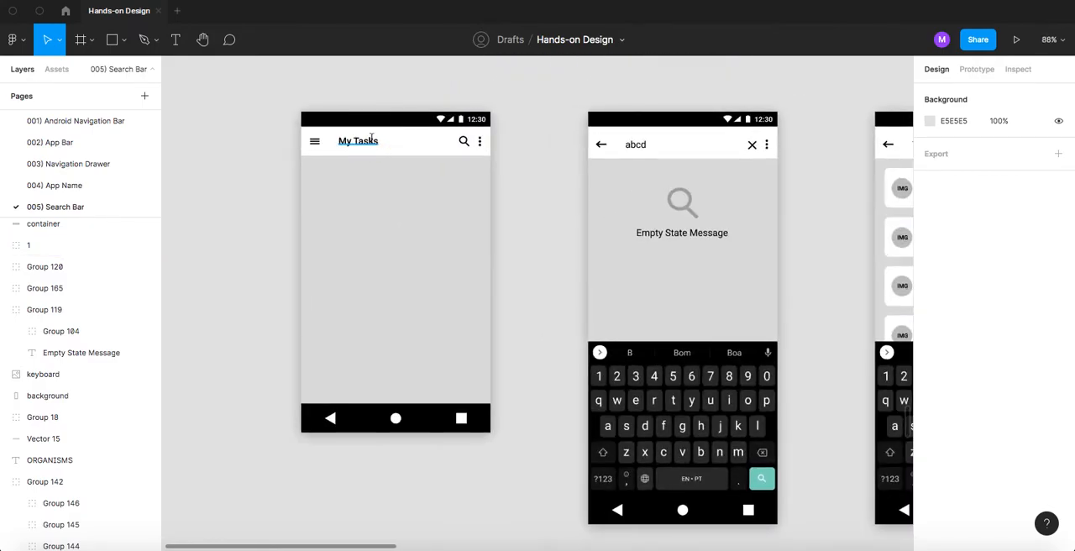
double_click(371, 140)
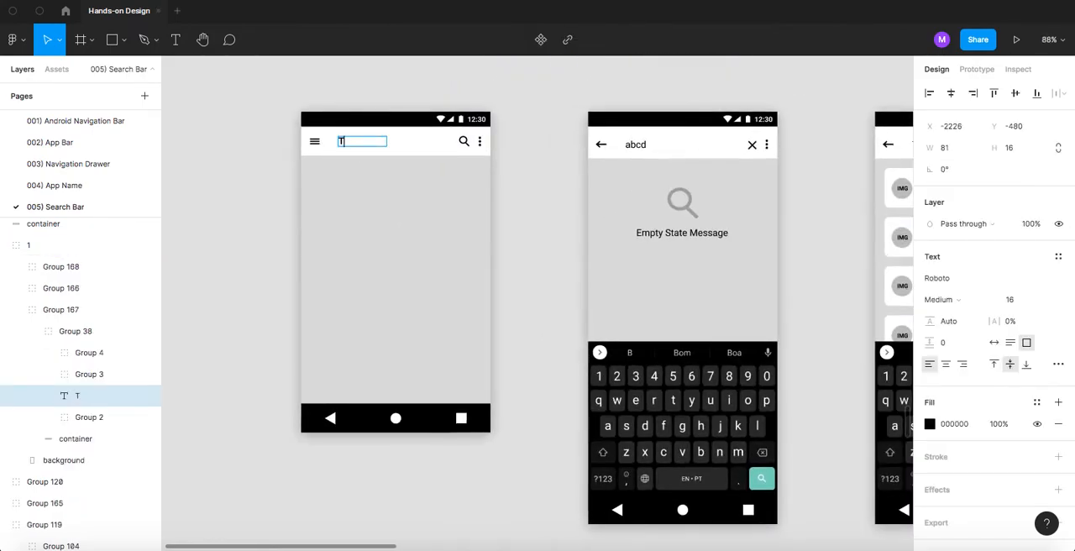
key("Escape")
key("Escape")
scroll(330, 164, "down", 10)
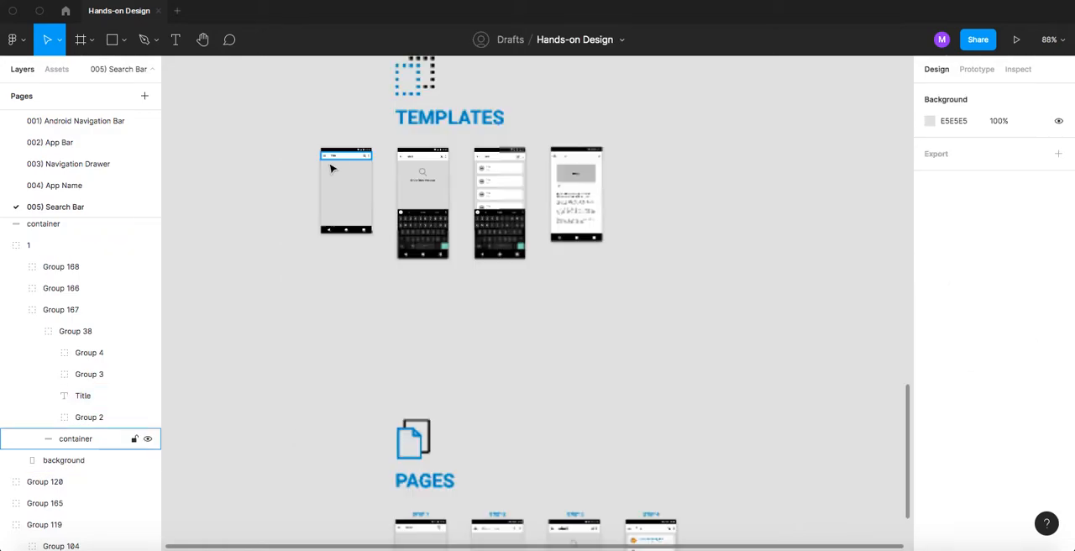
- Move the Title screen to the free far end of the Templates row, at X 112, Y -522
left_click_drag(332, 171, 394, 162)
scroll(326, 242, "up", 5)
scroll(367, 295, "up", 5)
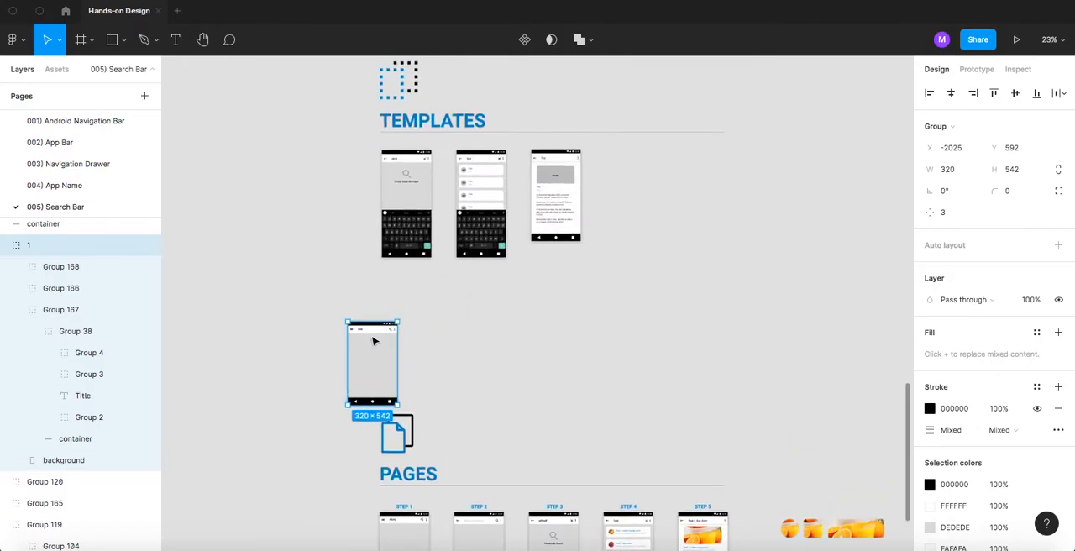
left_click_drag(362, 348, 395, 300)
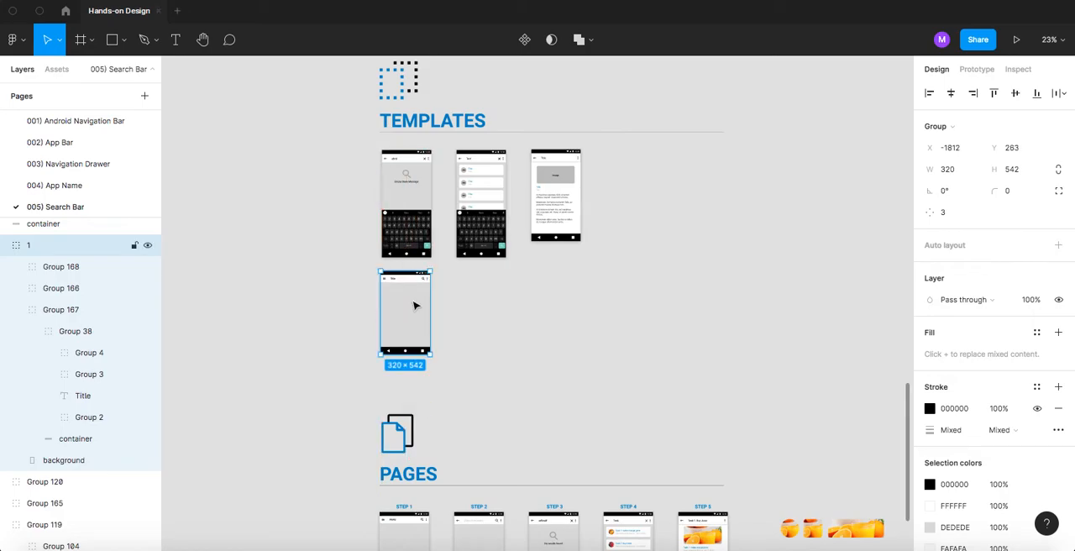
scroll(415, 305, "up", 1)
scroll(487, 170, "up", 10)
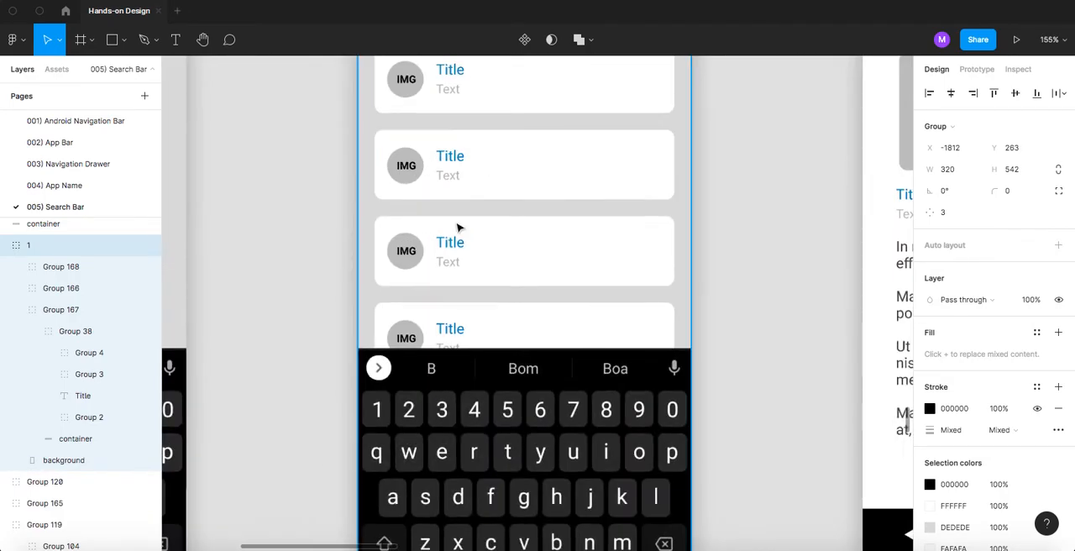
scroll(455, 204, "up", 3)
scroll(441, 233, "down", 12)
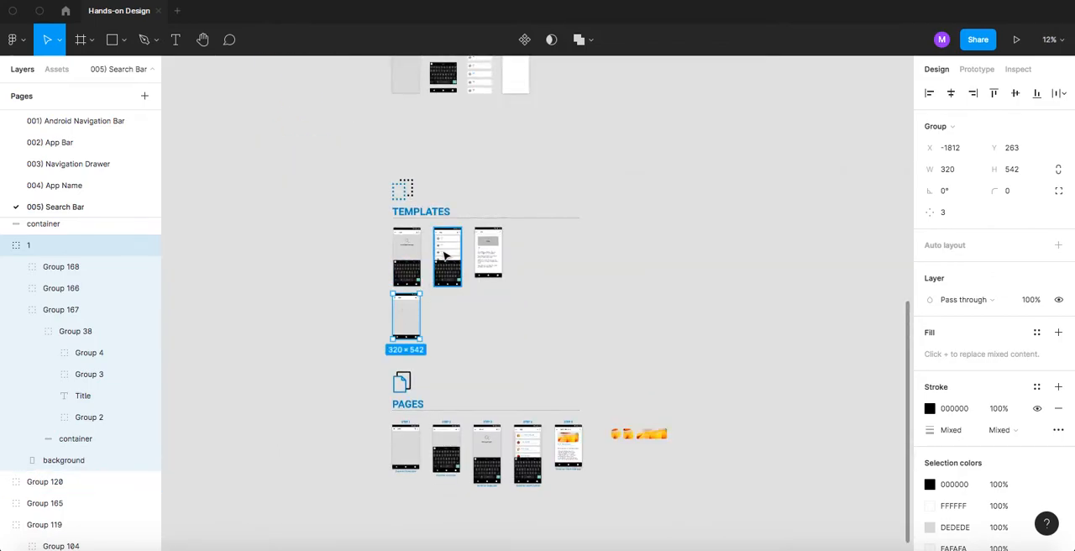
left_click_drag(404, 313, 566, 249)
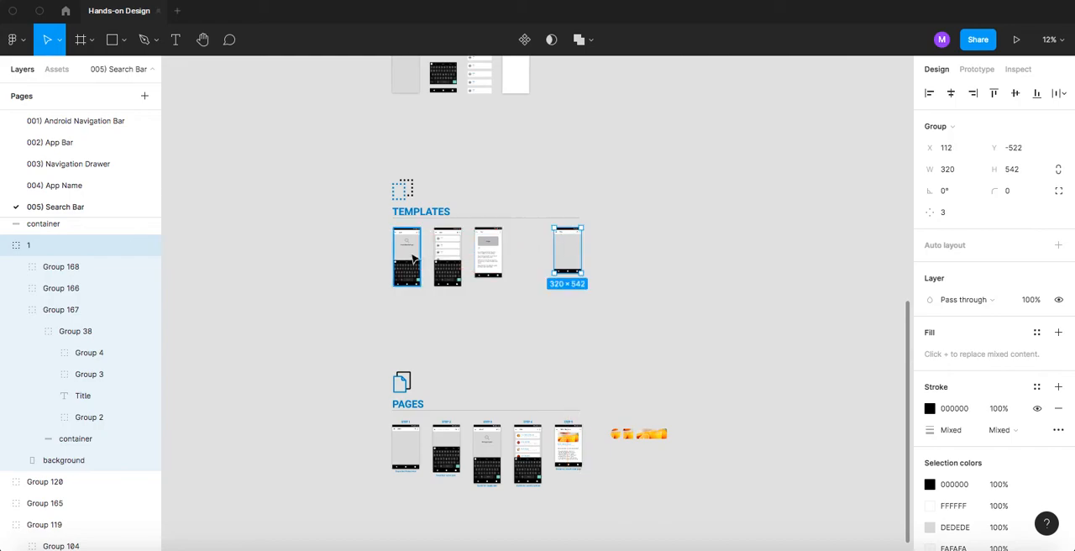
left_click_drag(406, 260, 618, 267)
key("super+z")
key("Delete")
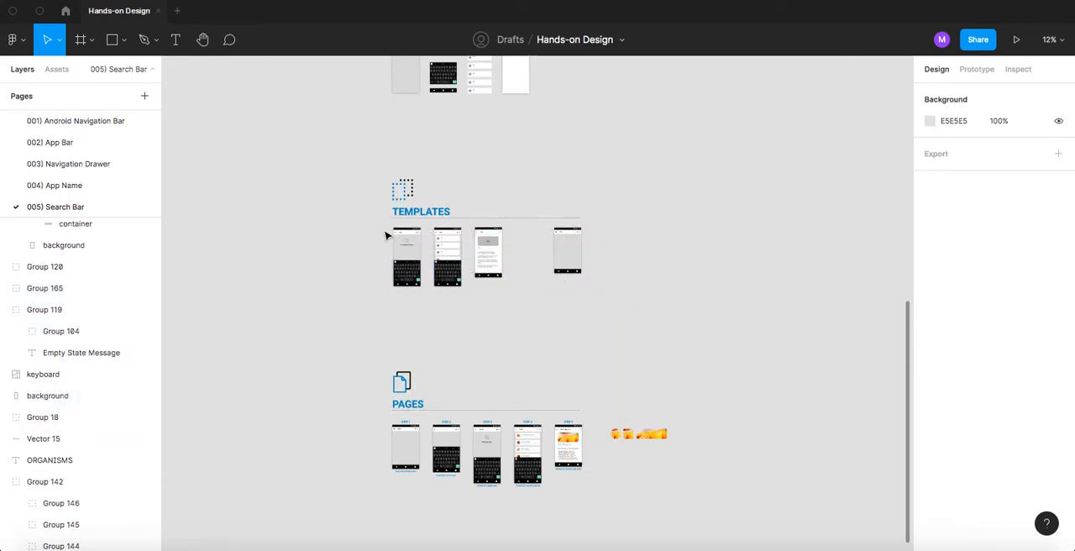
- Group the Empty State template's parts and place a copy beside the Title screen, beyond the end of the Templates row
left_click(399, 243)
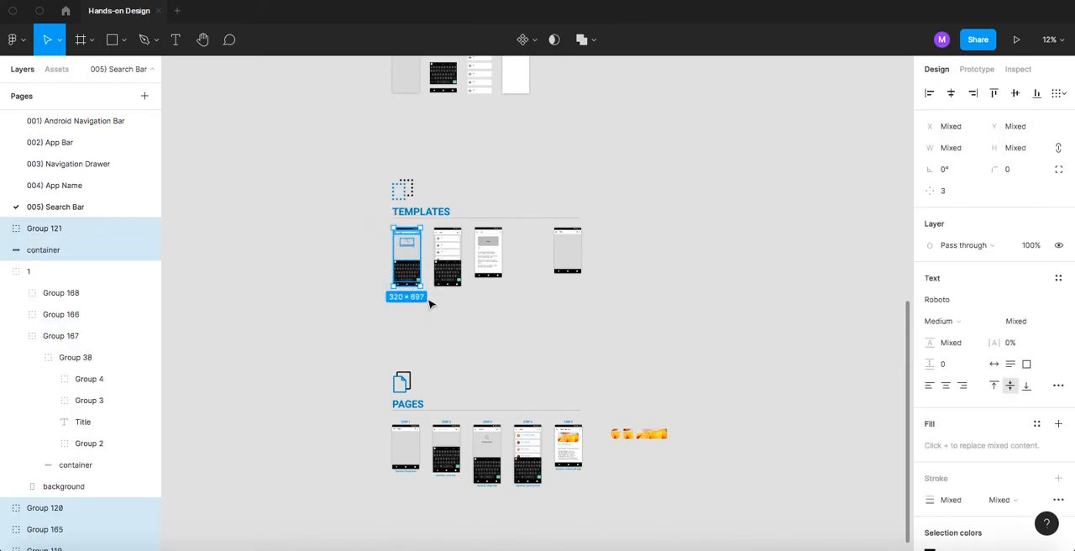
left_click_drag(420, 265, 658, 263)
key("super+z")
left_click(543, 243)
key("super+z")
left_click(603, 254, "shift")
left_click_drag(655, 312, 669, 256)
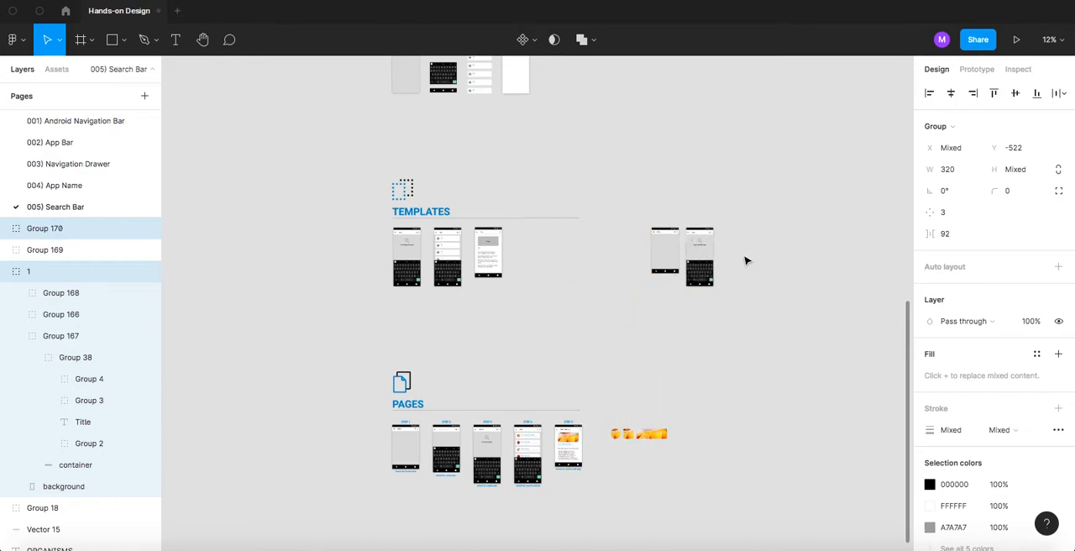
- Move the copied Empty State screen farther from the Title screen along the same row, leaving room for another screen between them
scroll(714, 250, "right", 3)
scroll(586, 236, "up", 6)
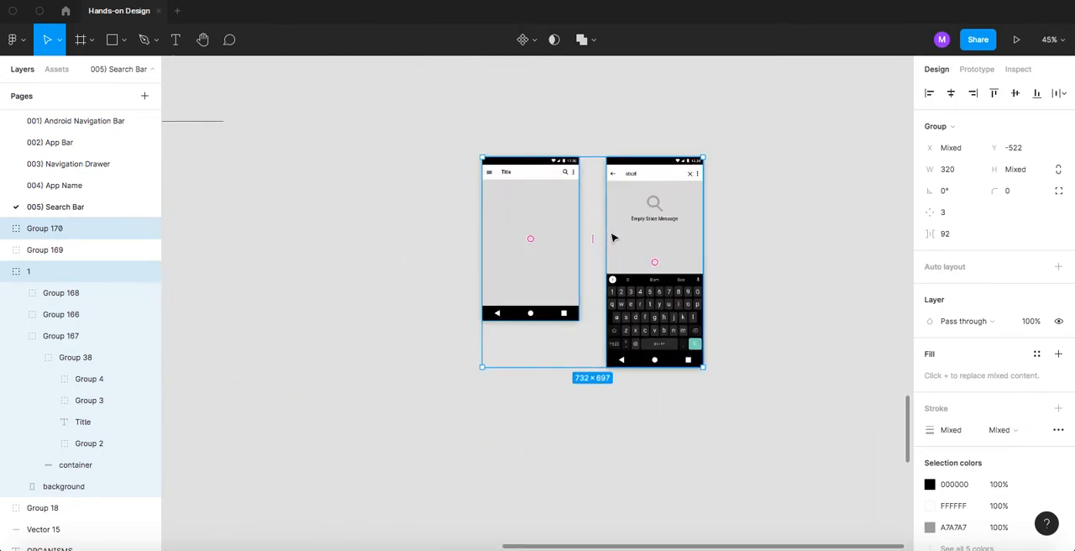
left_click(754, 213)
scroll(753, 213, "right", 5)
scroll(579, 228, "up", 1)
left_click_drag(471, 247, 659, 248)
left_click(516, 230)
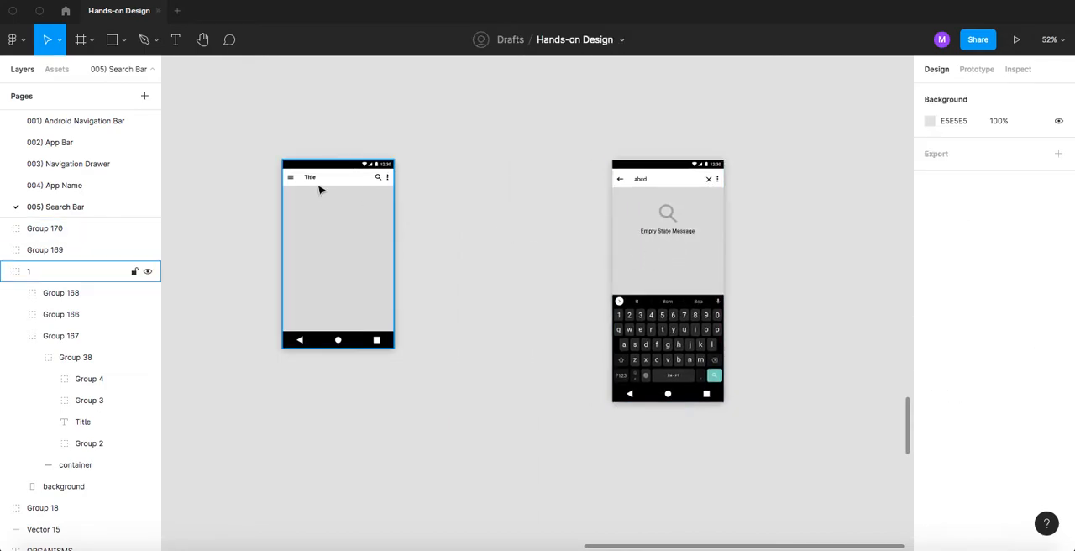
- Duplicate the Title screen into the gap before the Empty State copy, at X 1671, Y -522, and hide the interface panels
left_click(319, 190)
left_click_drag(307, 213, 447, 220)
scroll(458, 197, "up", 3)
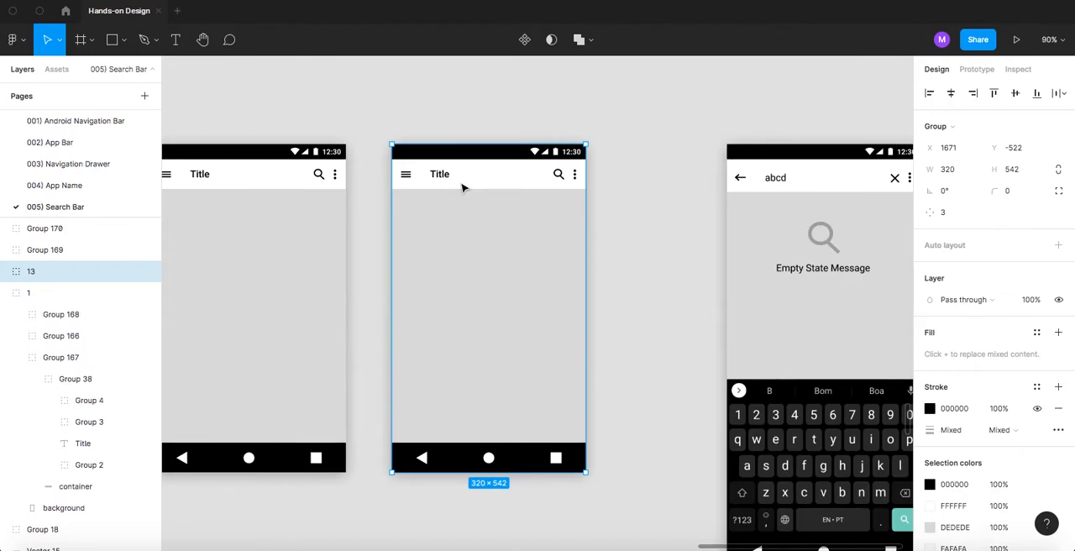
key("super+backslash")
left_click_drag(687, 210, 655, 196)
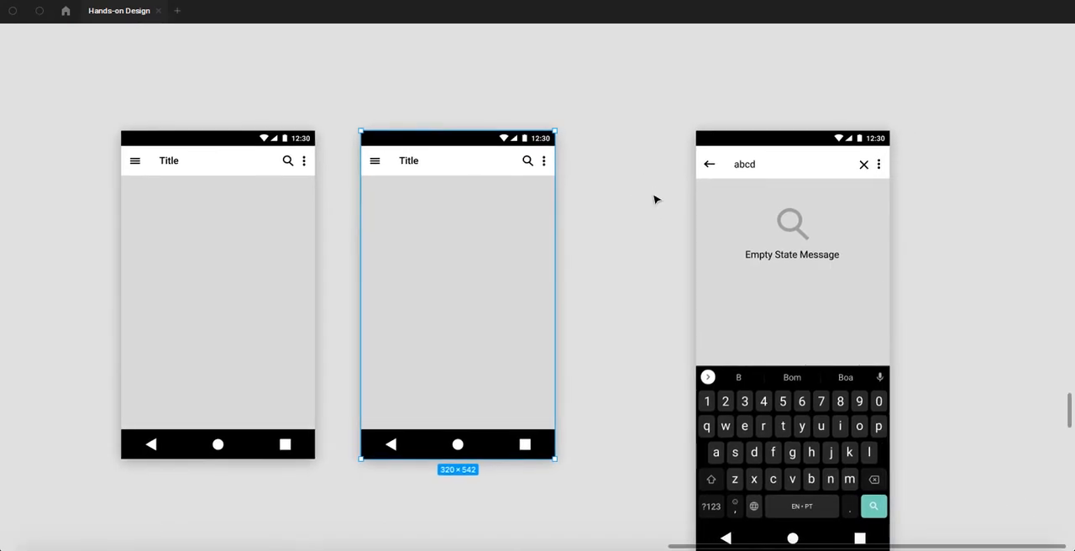
- Delete the upper and lower lines of the duplicated Title screen's hamburger icon, keeping only the middle line
scroll(412, 164, "up", 5)
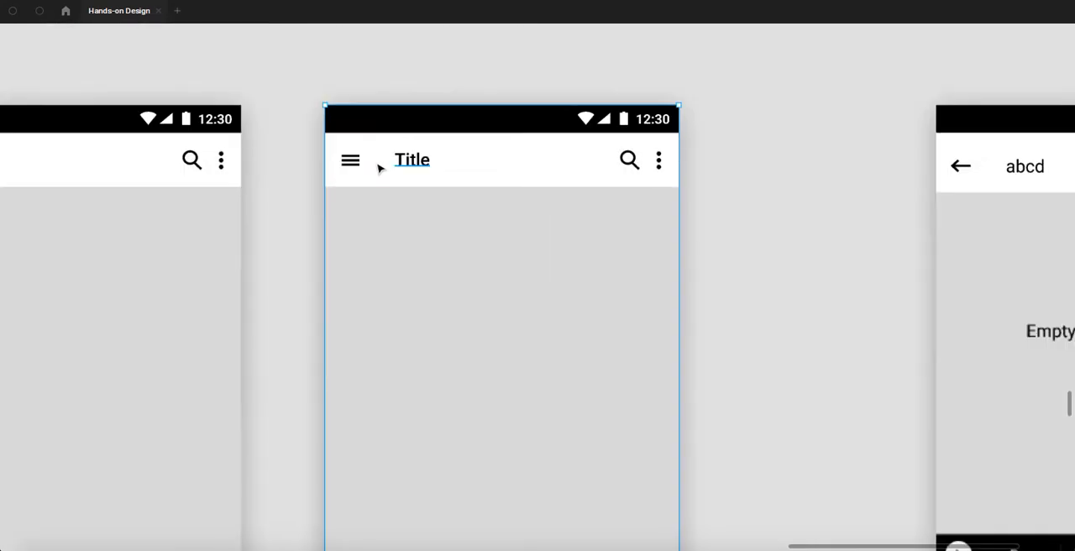
left_click(337, 163, "ctrl")
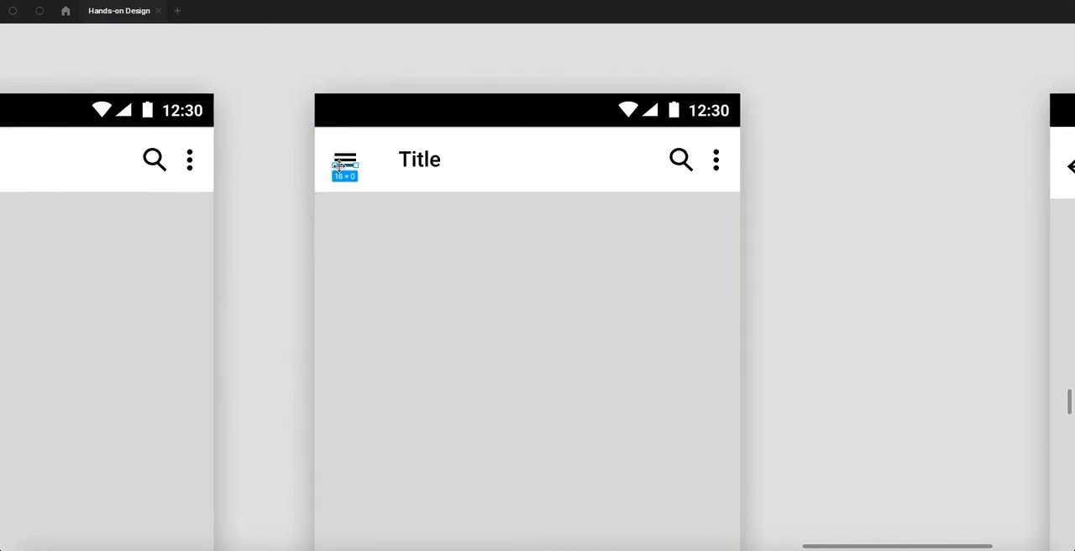
scroll(340, 168, "up", 6)
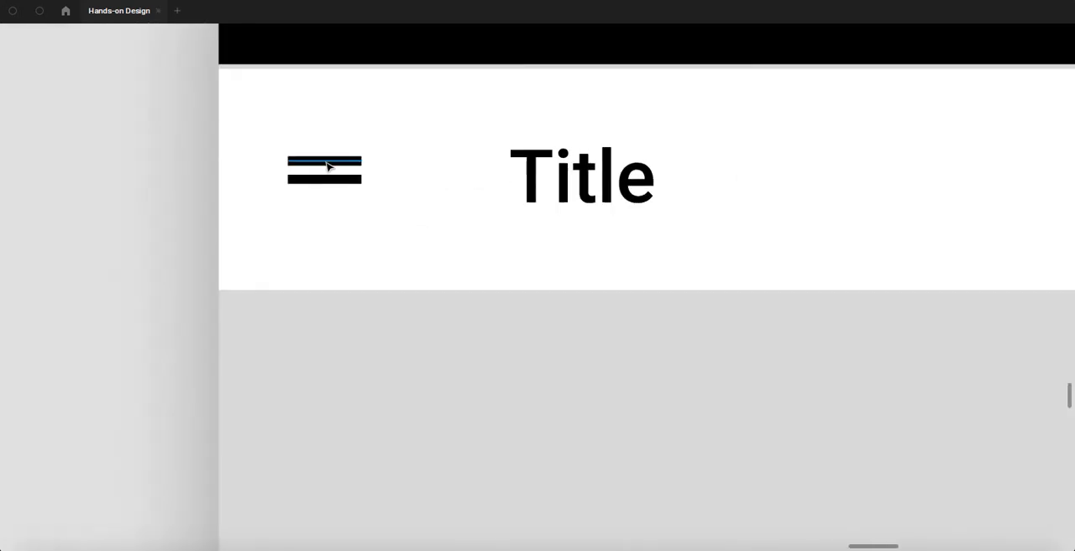
key("Escape")
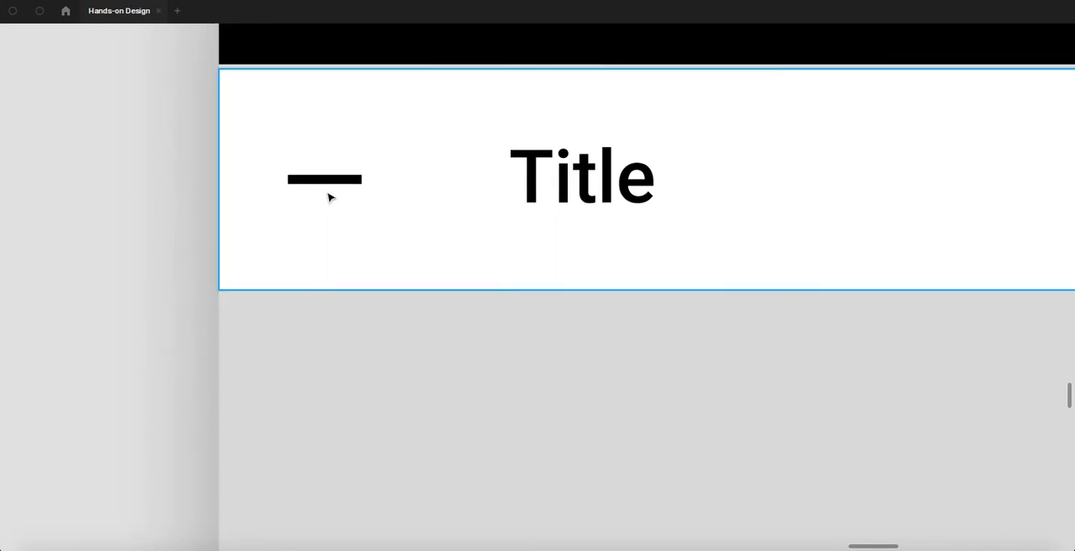
- Draw a 5 × 5 diagonal Pen stroke rising from the left end of the remaining icon line
scroll(325, 198, "up", 3)
left_click_drag(97, 141, 169, 199)
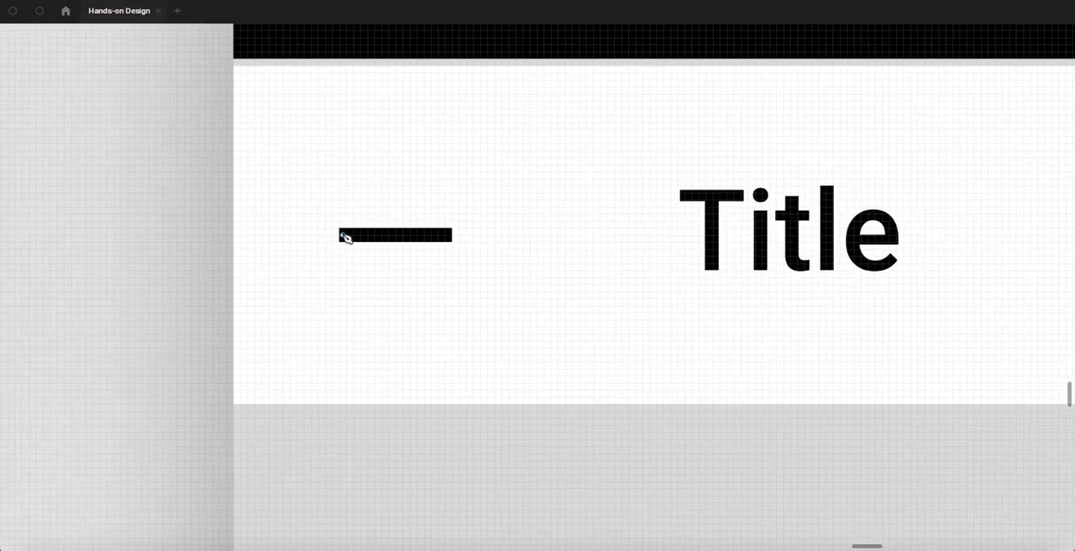
left_click_drag(342, 236, 356, 218)
left_click(375, 201)
key("Escape")
scroll(329, 242, "up", 6)
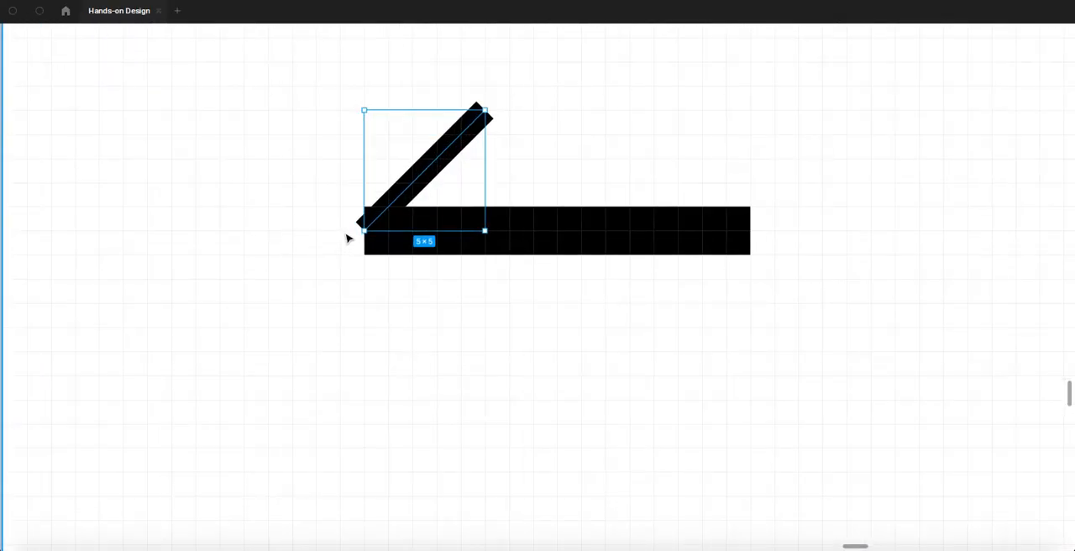
- Extend the diagonal vector from its lower-left point with a downward diagonal segment, forming the back arrow's head
key("Return")
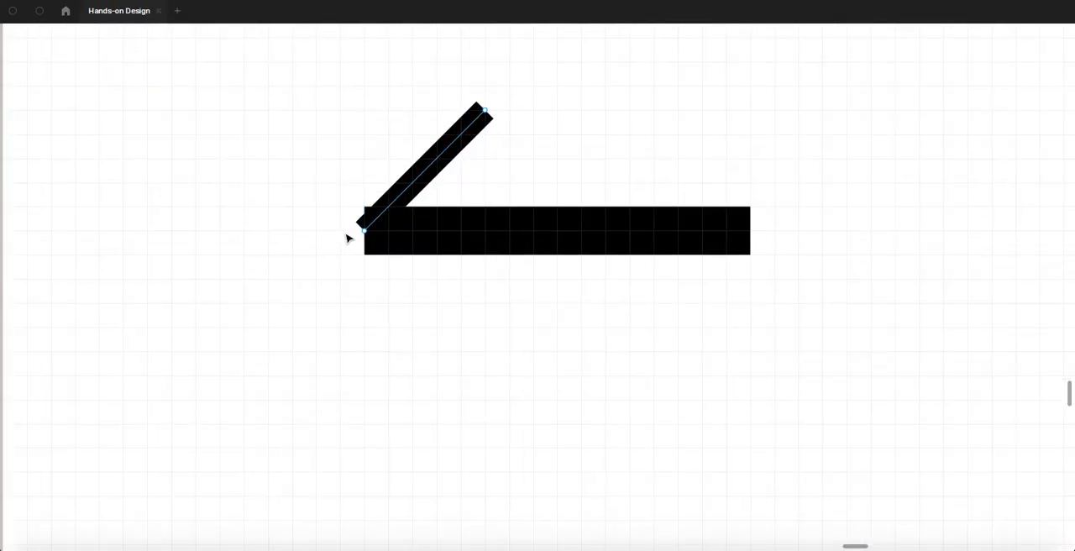
key("Escape")
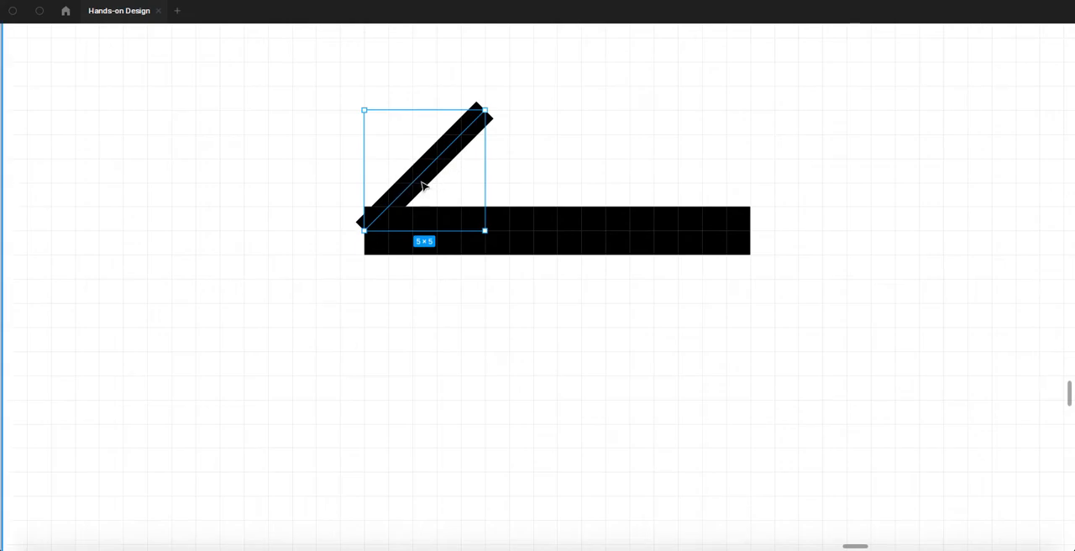
key("Return")
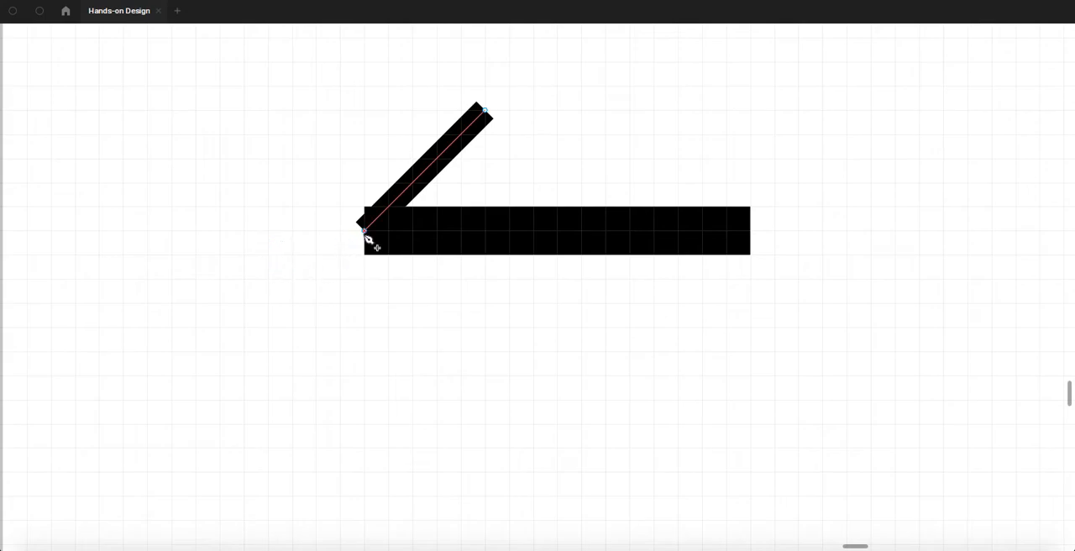
left_click(366, 232)
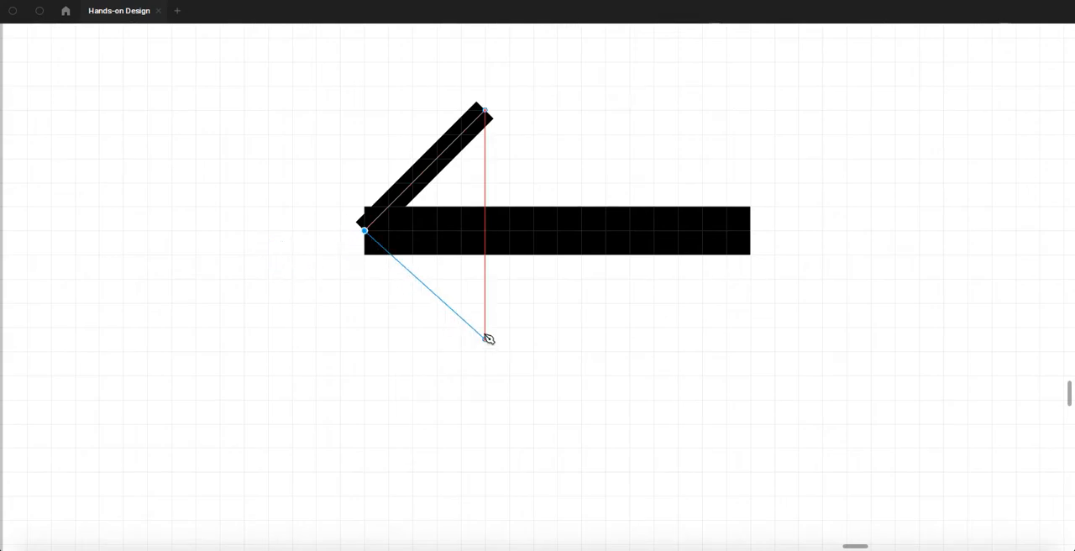
left_click(485, 327)
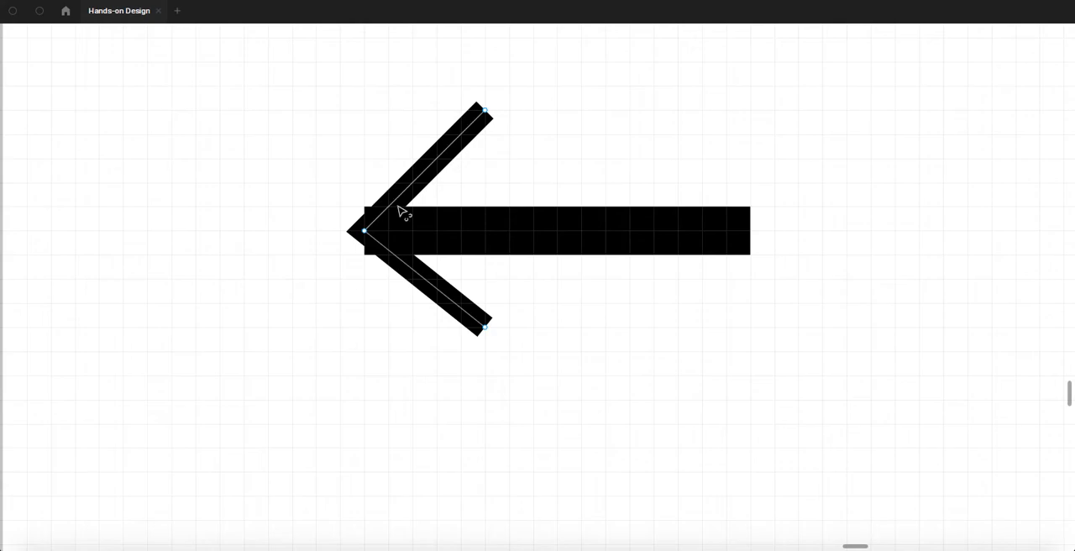
- Bring the interface panels back and finish editing the arrowhead vector
key("ctrl+backslash")
key("Escape")
left_click(283, 161)
right_click(285, 167)
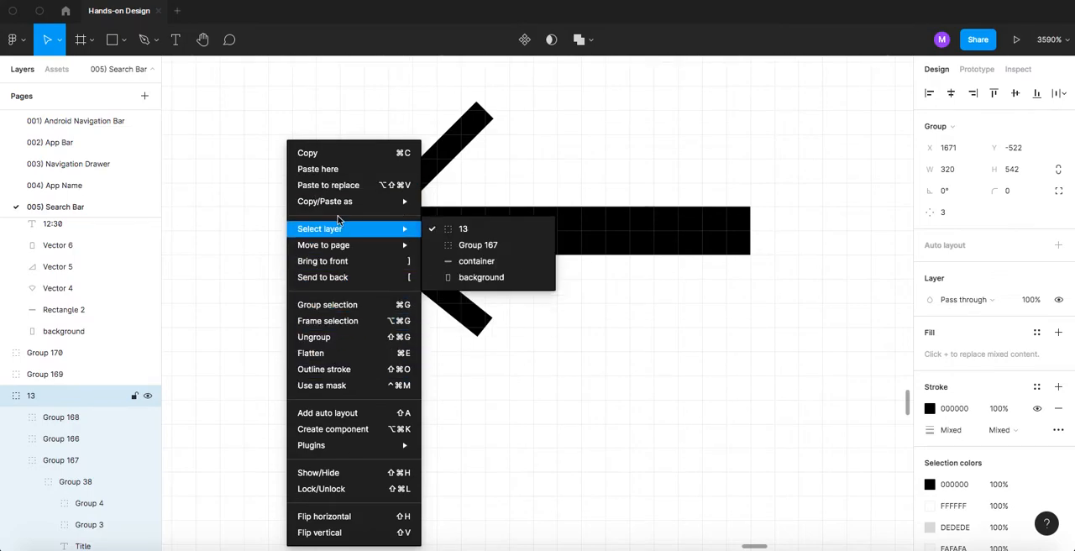
left_click(361, 477)
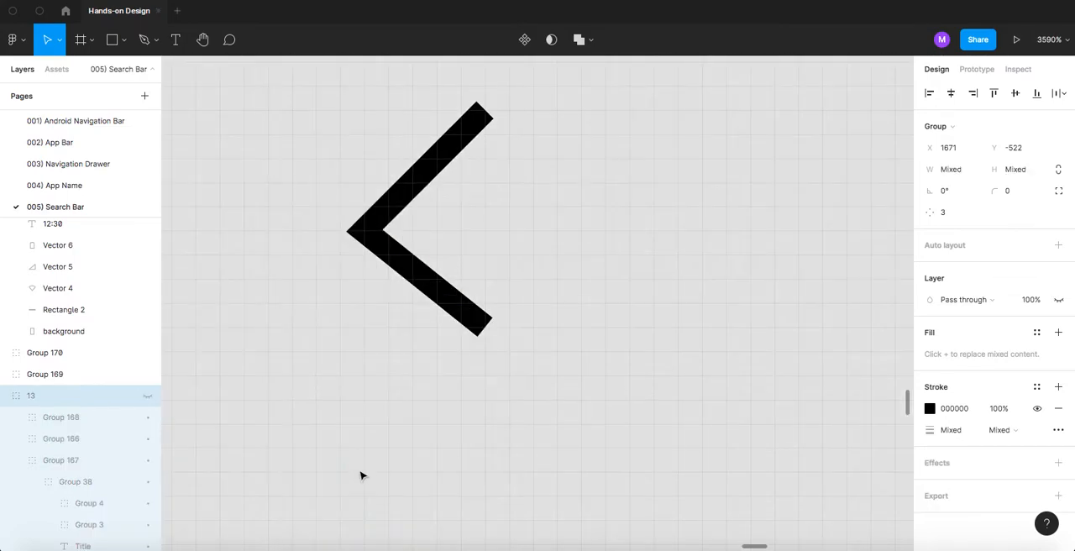
key("ctrl+z")
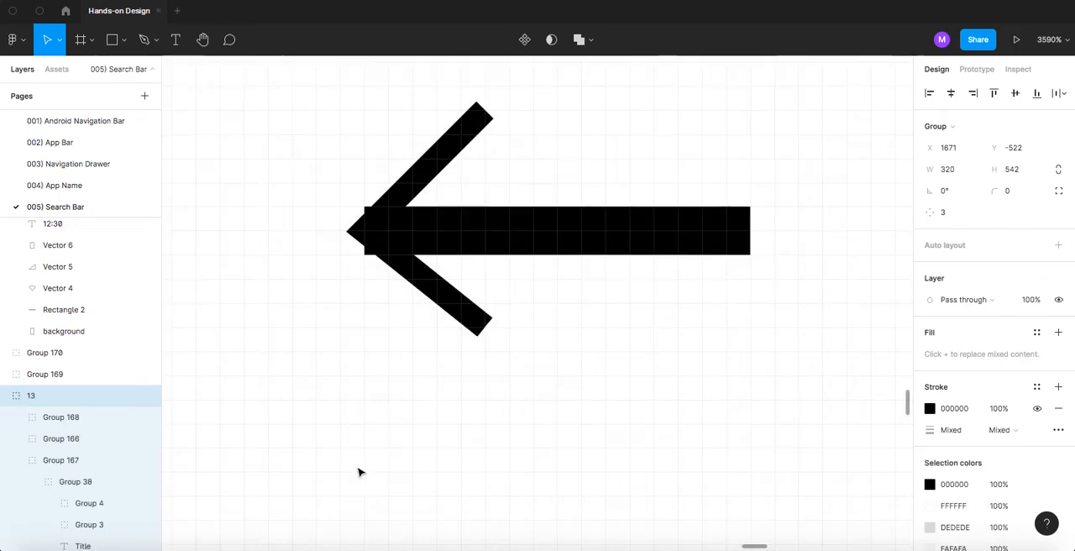
- Set the arrowhead vector's stroke weight to 2
left_click(420, 178)
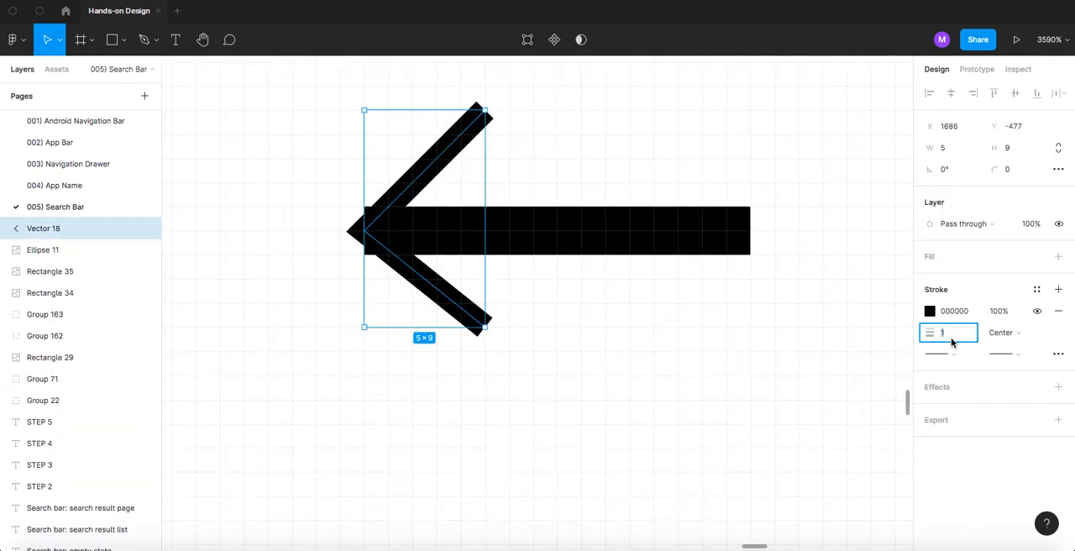
type("2")
key("Return")
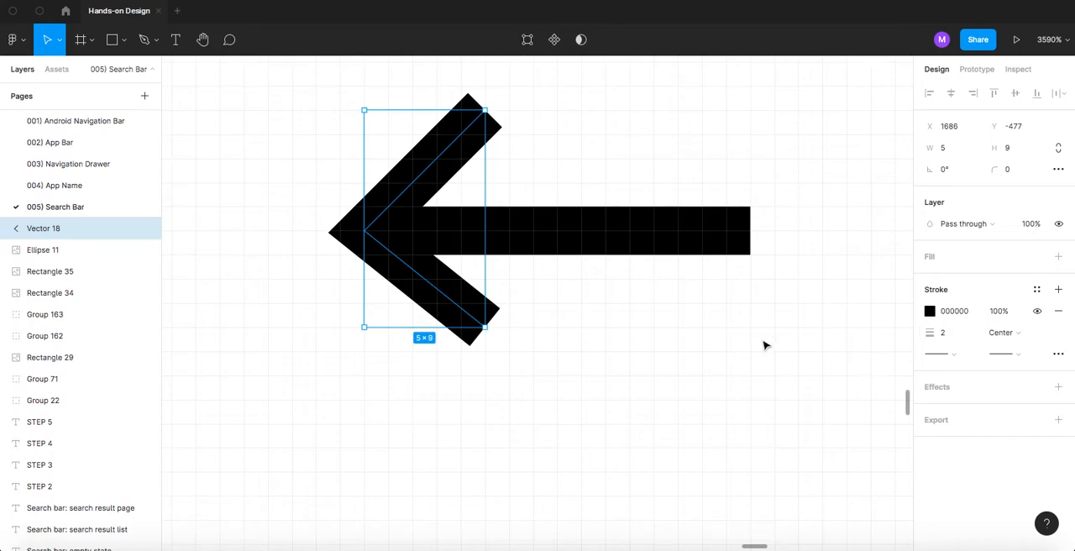
- Lengthen the arrowhead's two arms, moving the lower endpoint to X 1692, Y -467 and the upper endpoint outward to line up with it
scroll(484, 302, "down", 10)
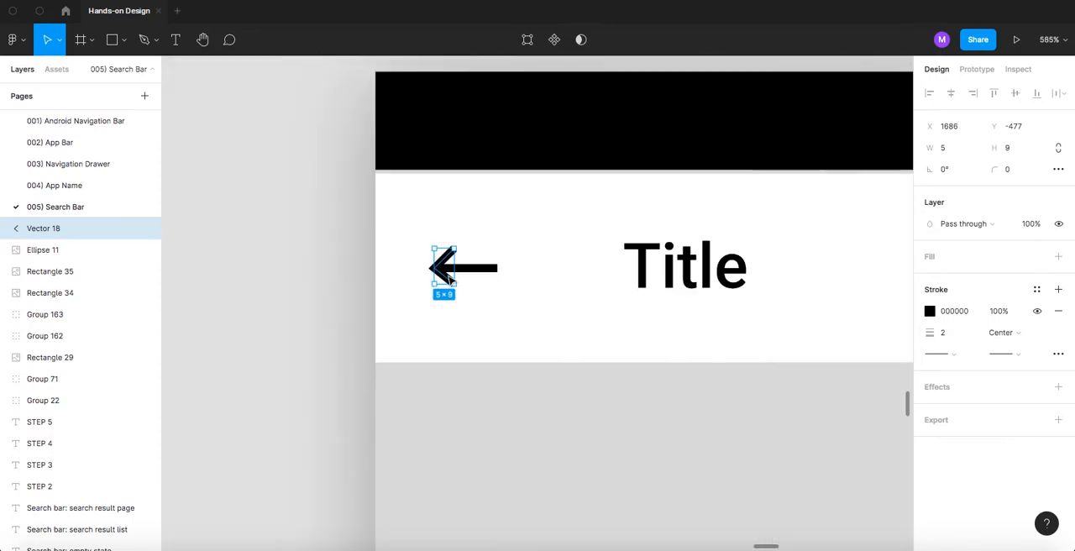
scroll(454, 281, "up", 5)
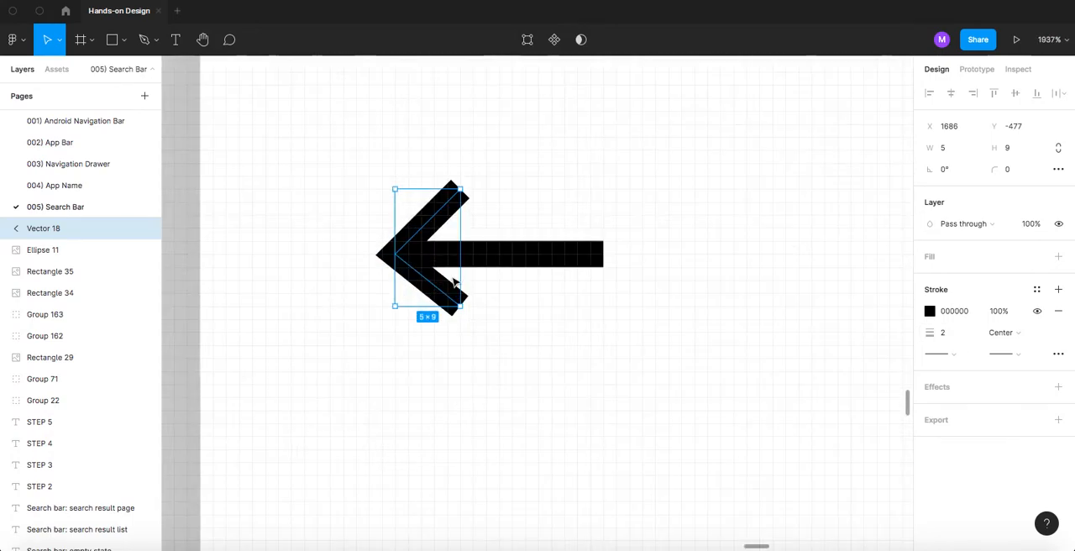
double_click(455, 284)
left_click_drag(461, 309, 473, 319)
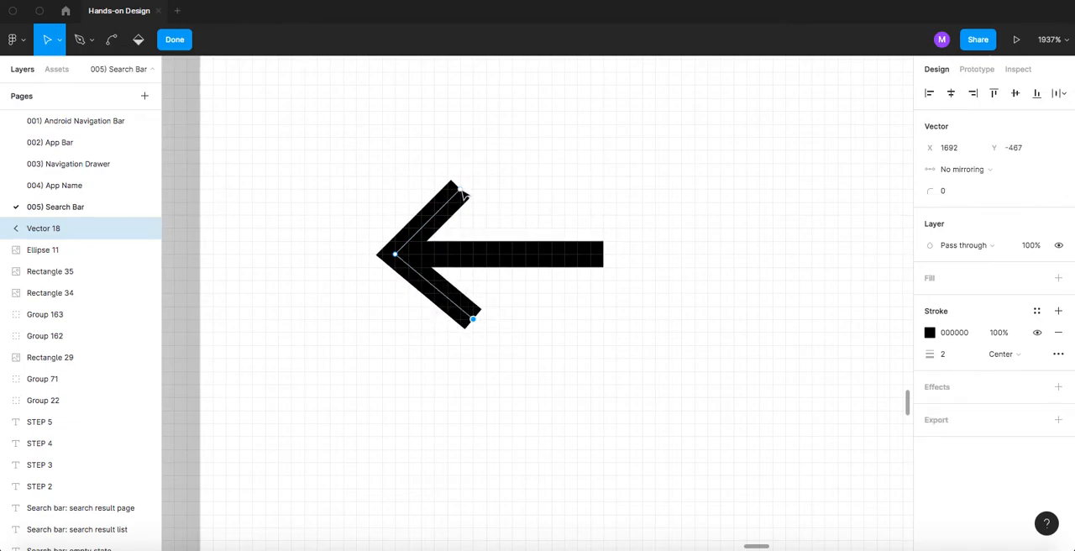
mouse_move(463, 193)
left_mouse_down()
mouse_move(475, 180)
mouse_move(483, 196)
left_mouse_up()
key("Escape")
key("Escape")
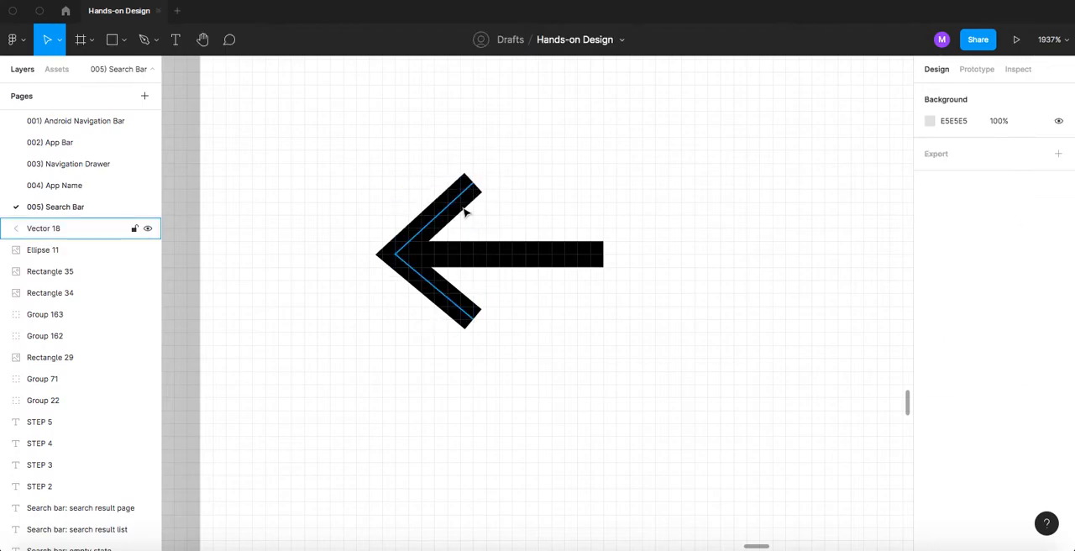
- Group the horizontal line with the arrowhead vector and rename the group "arrow"
scroll(465, 222, "down", 5)
scroll(464, 222, "up", 2)
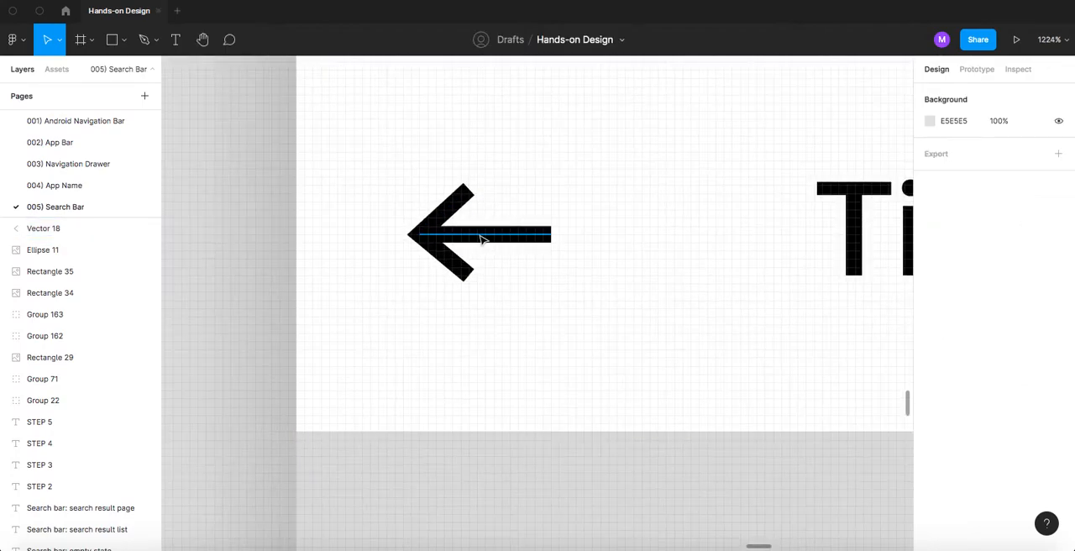
left_click(479, 235)
left_click(460, 225, "shift")
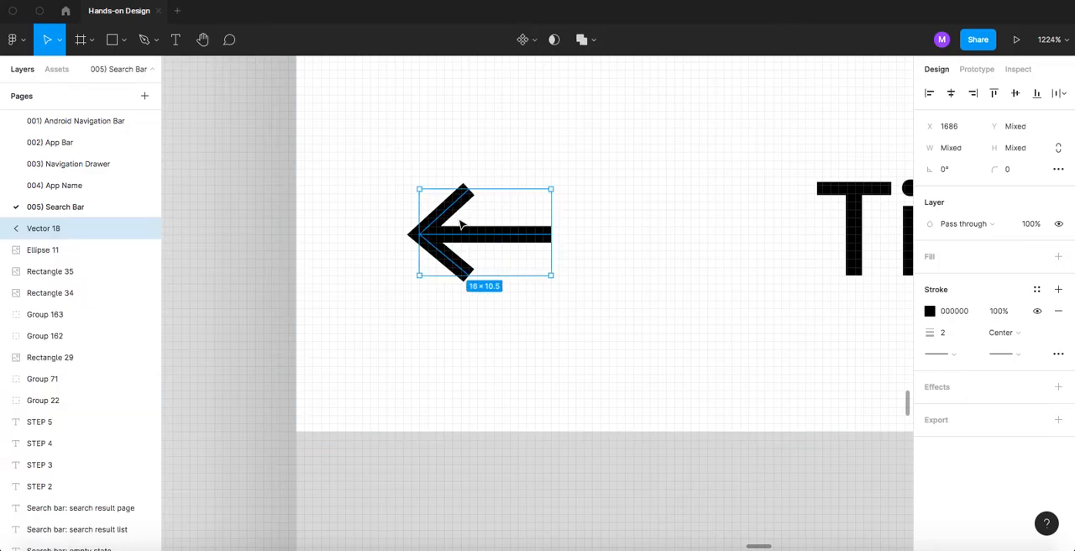
key("ctrl+g")
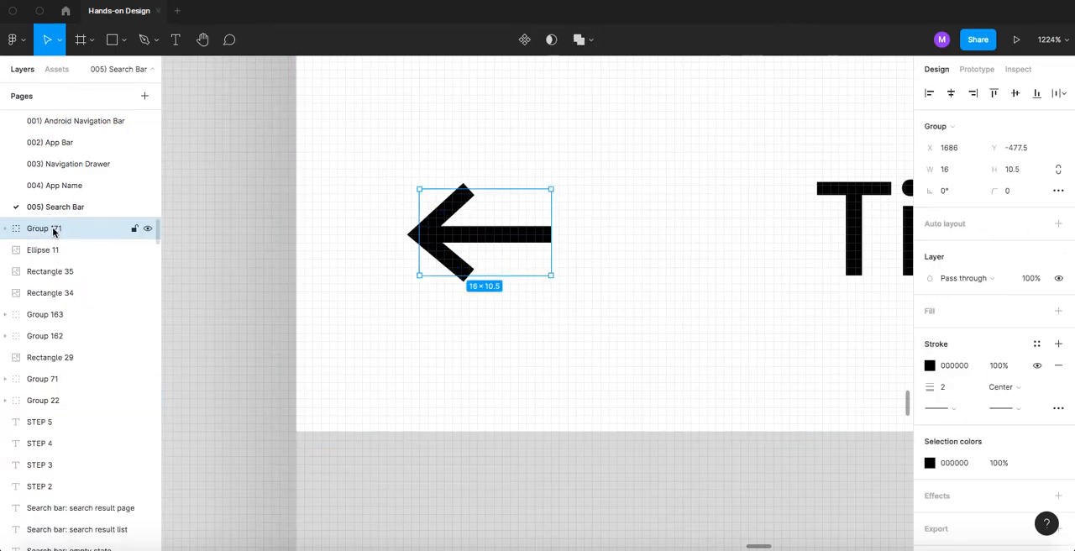
double_click(53, 230)
type("arrow")
key("Return")
- Compare the font style of the duplicated screen's Title text with the "abcd" text on the Empty State screen
scroll(269, 222, "down", 5)
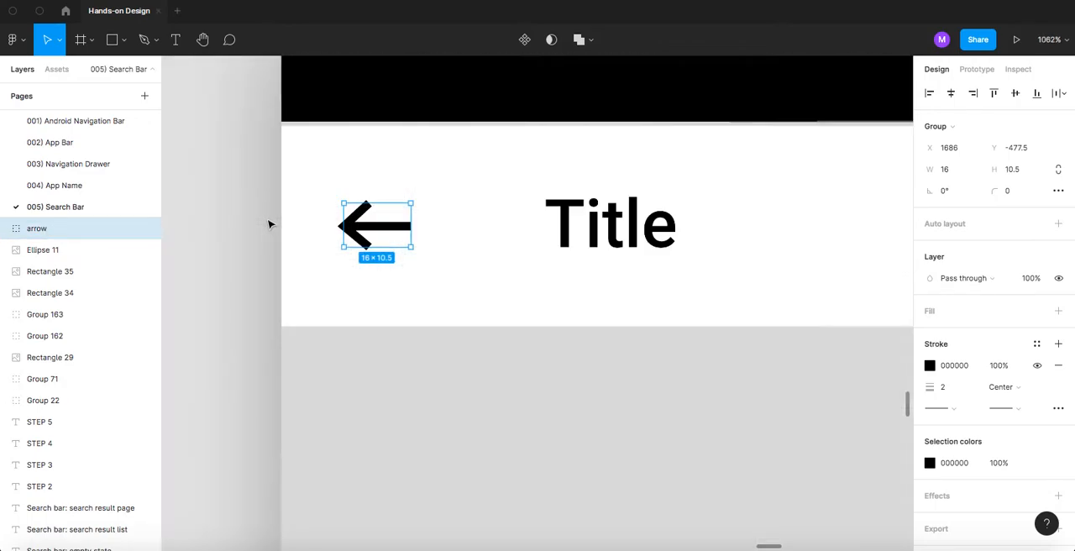
scroll(268, 222, "down", 4)
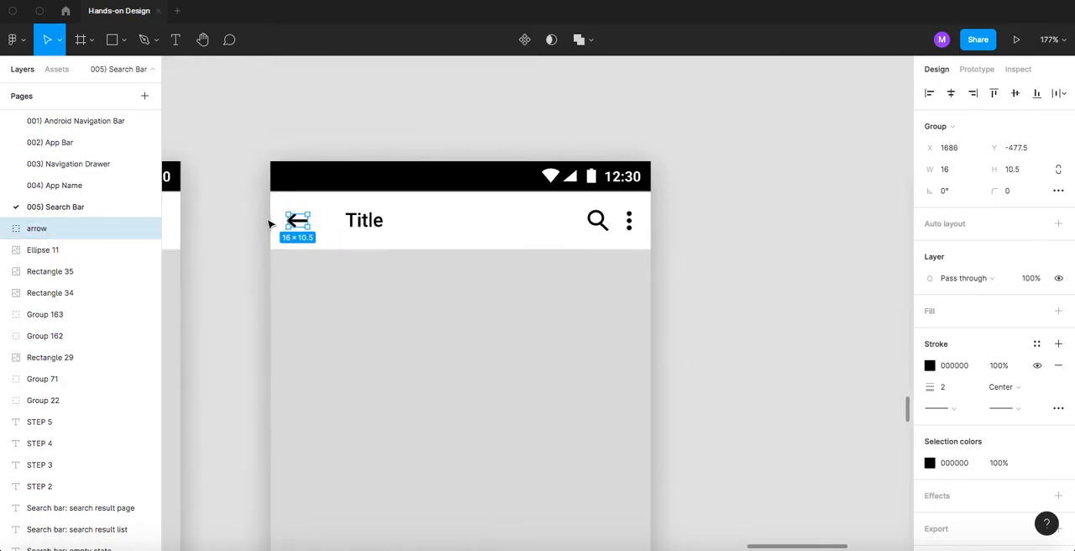
left_click_drag(259, 267, 210, 278)
scroll(339, 233, "down", 8)
scroll(403, 233, "up", 1)
scroll(445, 232, "up", 5)
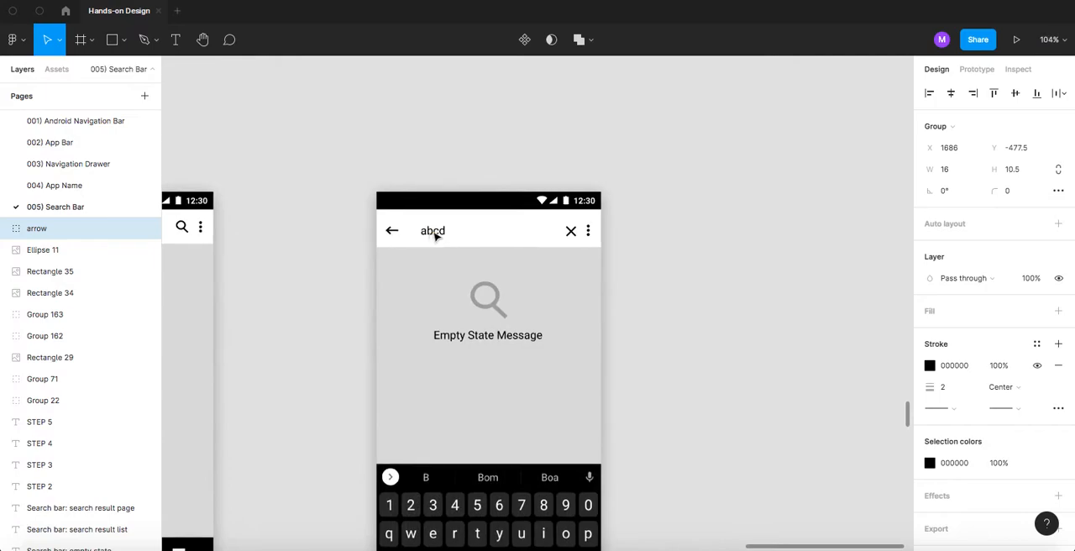
left_click(323, 257)
left_click_drag(323, 256, 478, 230)
left_click(226, 204, "super")
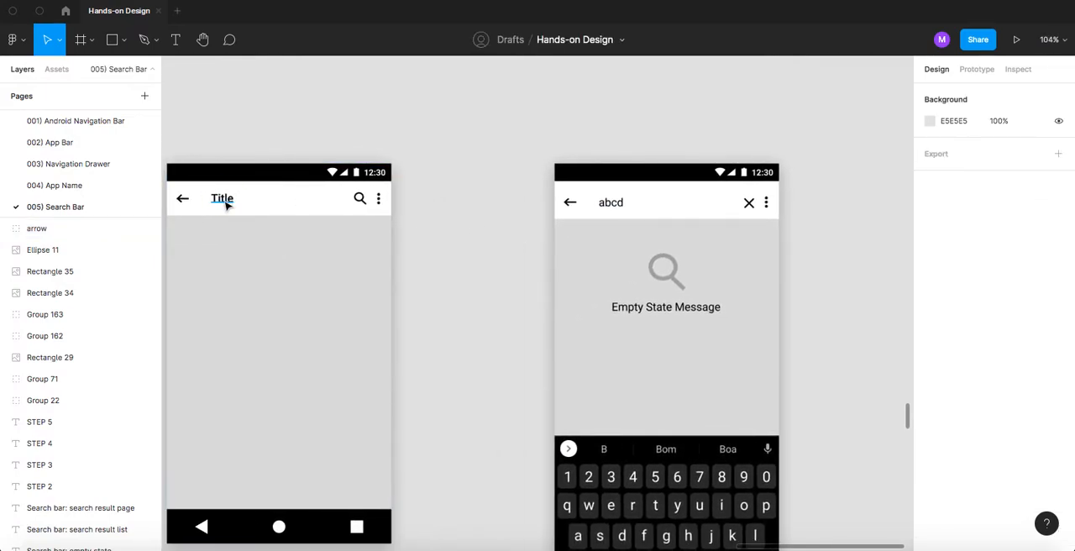
left_click(616, 207, "super")
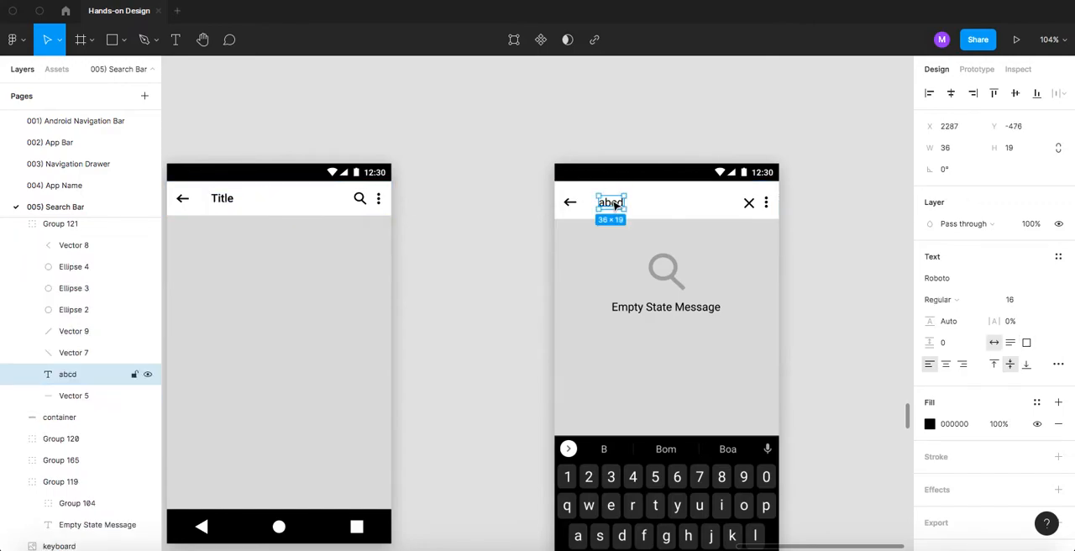
- Change the duplicated screen's Title text to the Roboto Regular weight
left_click(223, 203, "super")
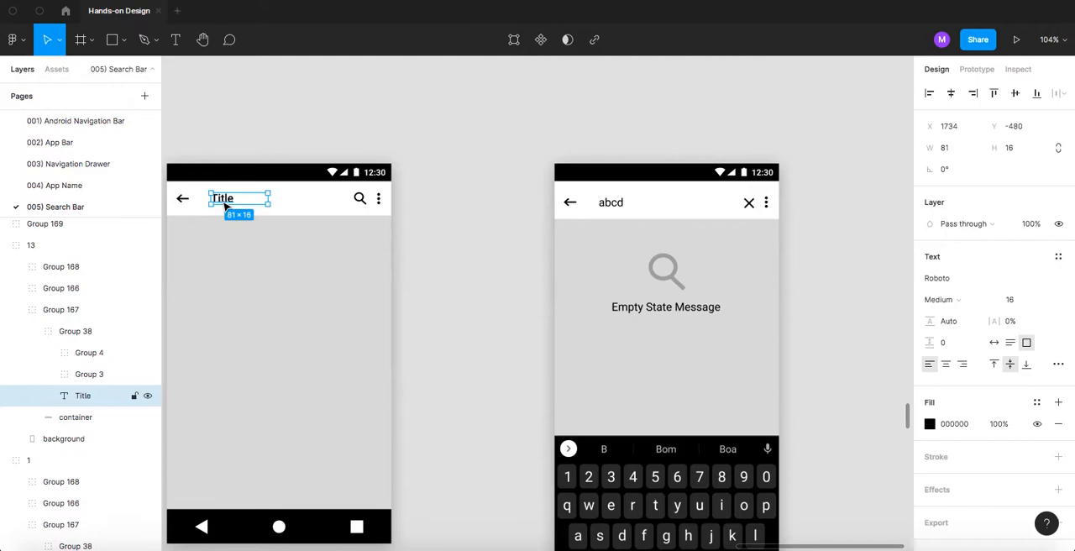
left_click(959, 299)
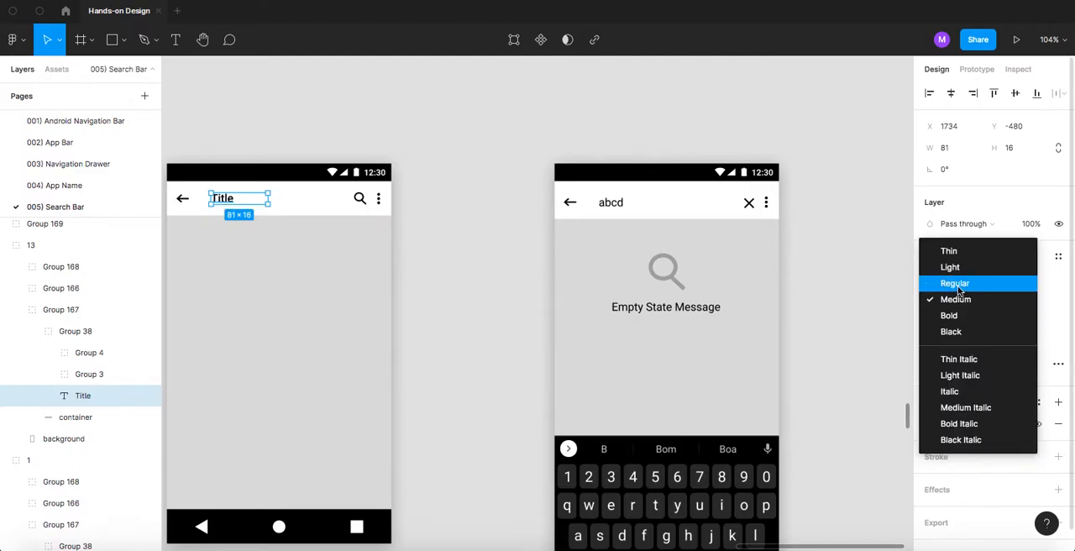
left_click(955, 284)
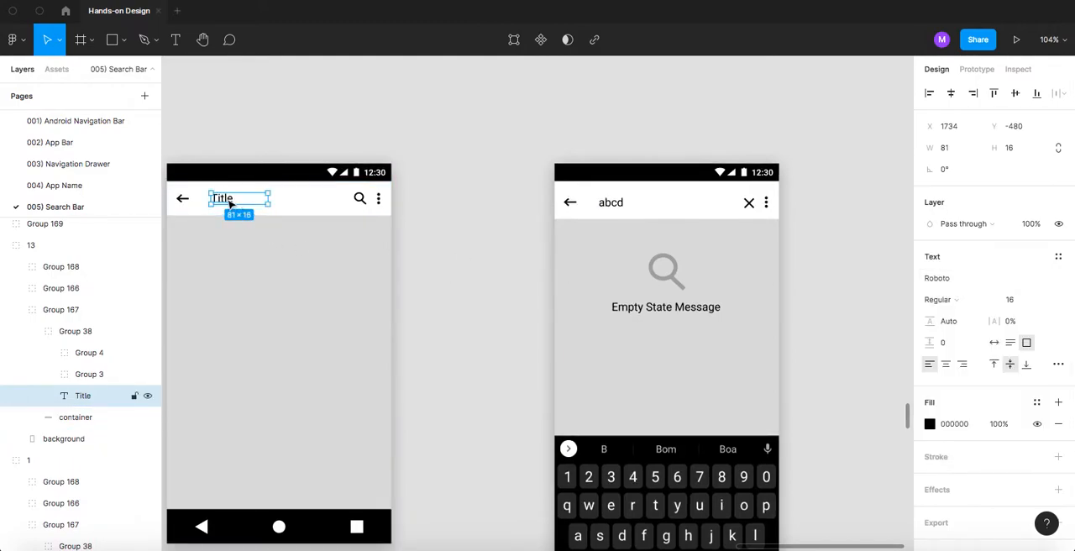
left_click(451, 168)
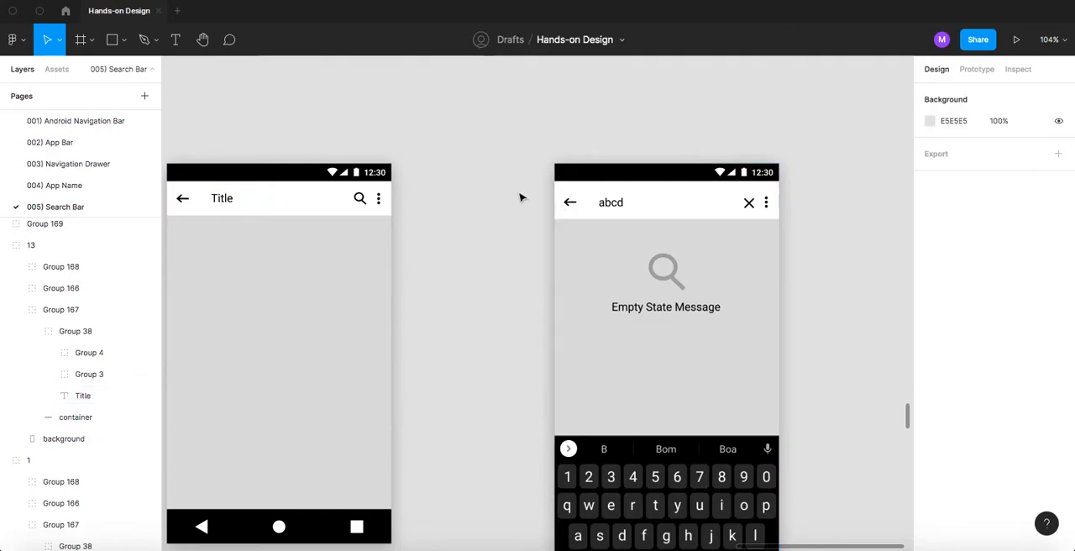
- Examine the STEP 2 active-state search bar in the PAGES section as a reference for the template
scroll(521, 199, "down", 5)
scroll(521, 199, "down", 2)
scroll(519, 216, "down", 15)
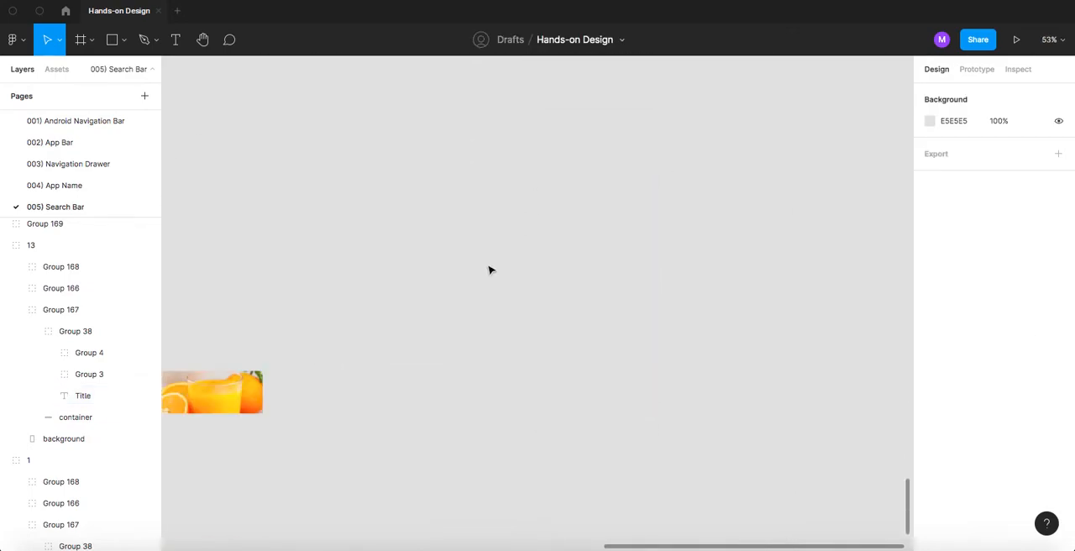
scroll(487, 271, "left", 3)
scroll(308, 188, "down", 8)
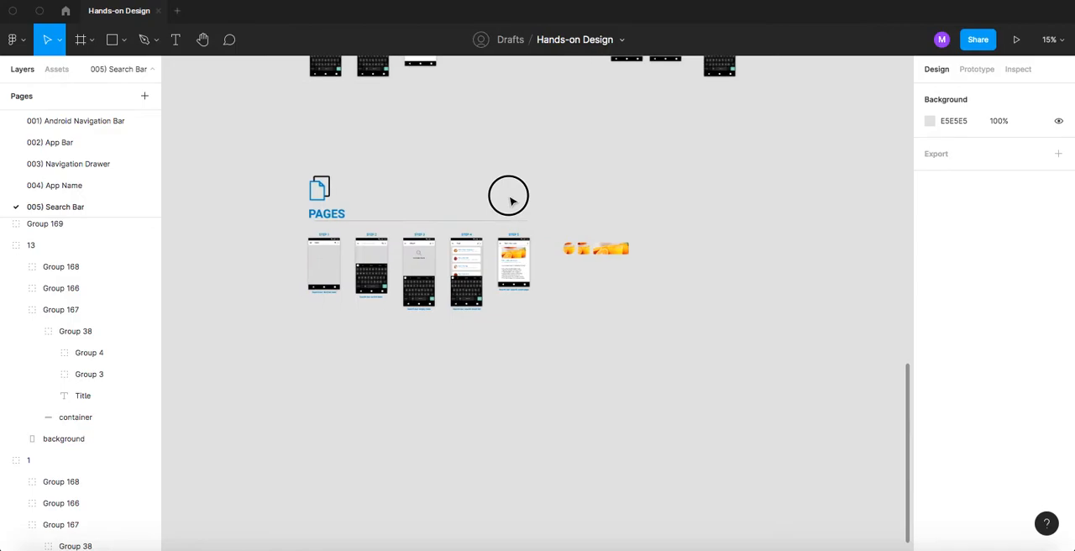
scroll(353, 262, "up", 10)
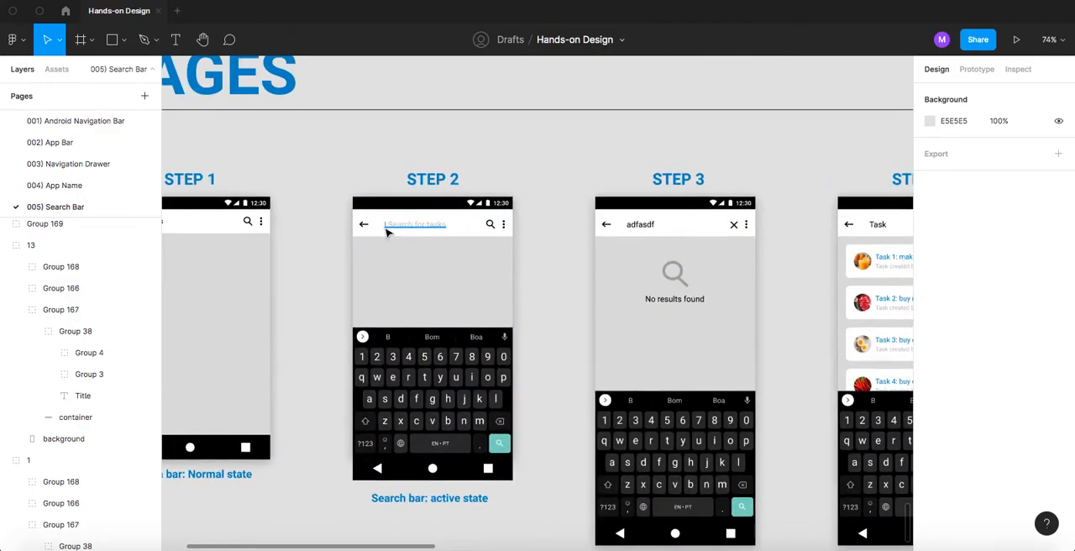
scroll(389, 231, "up", 5)
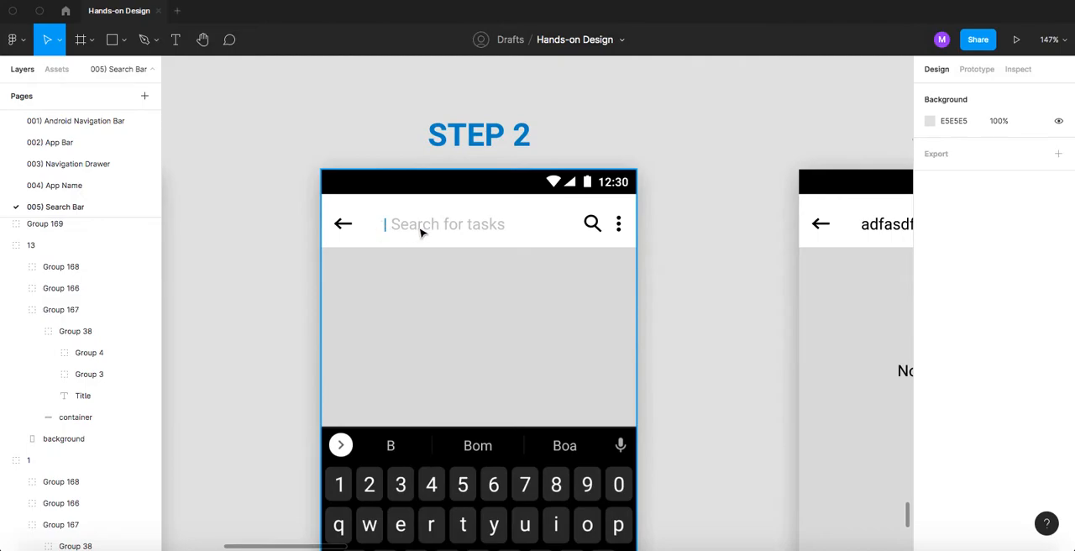
scroll(421, 232, "down", 12)
scroll(523, 277, "up", 6)
scroll(523, 278, "up", 2)
left_click_drag(631, 260, 293, 284)
left_click_drag(409, 269, 309, 269)
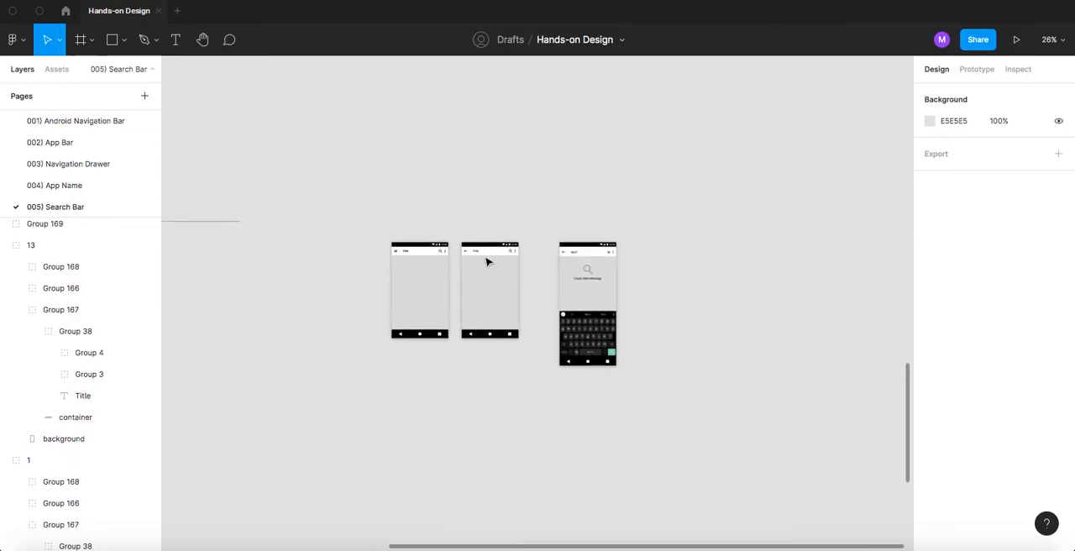
- Replace the Title text on the back-arrow screen with "| Text"
scroll(487, 259, "up", 4)
scroll(472, 255, "up", 5)
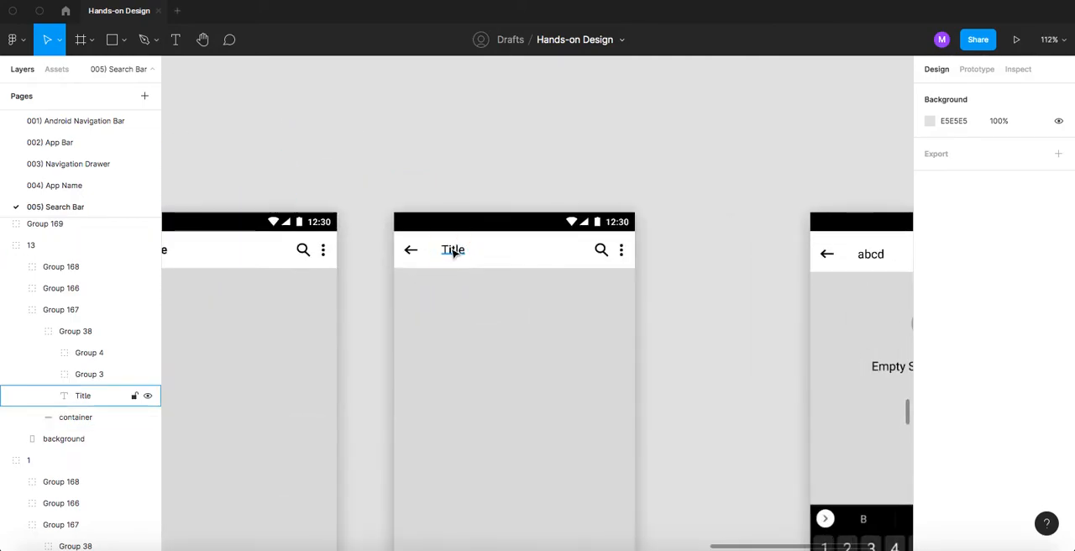
double_click(460, 250)
key("BackSpace")
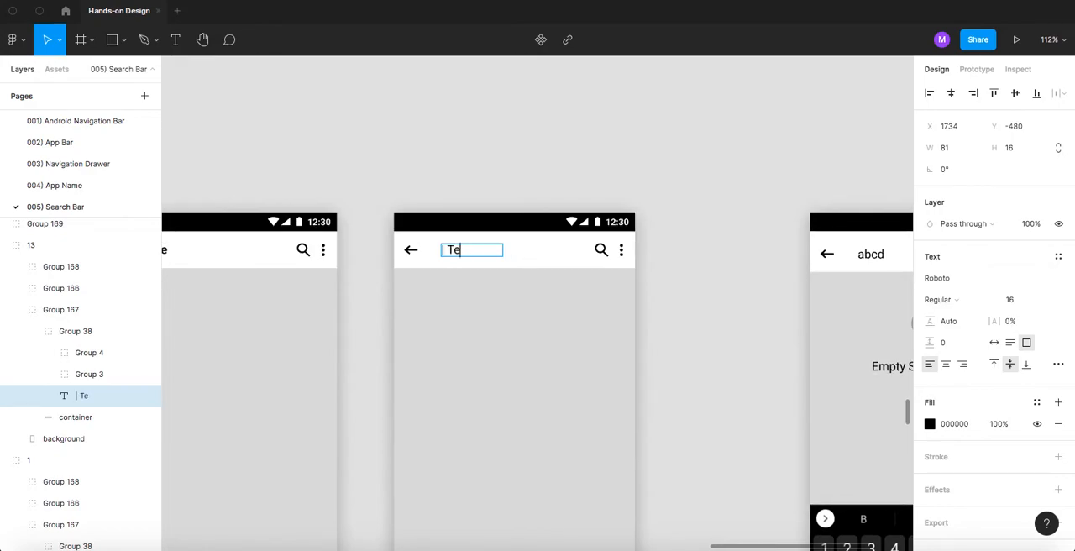
key("Escape")
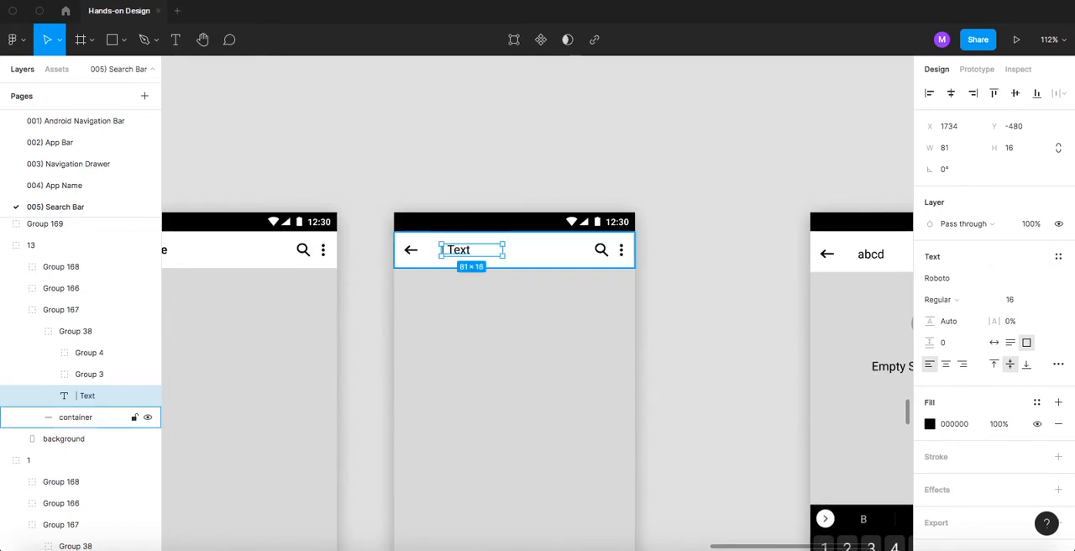
- Color the "|" cursor character in the search bar text with the blue document color
double_click(449, 251)
scroll(445, 249, "up", 4)
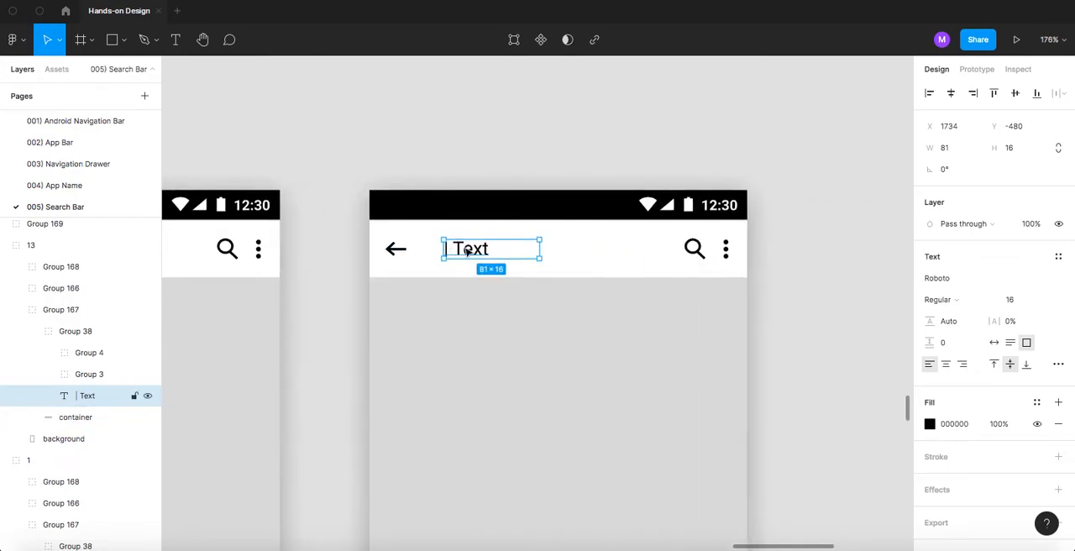
left_click(444, 248)
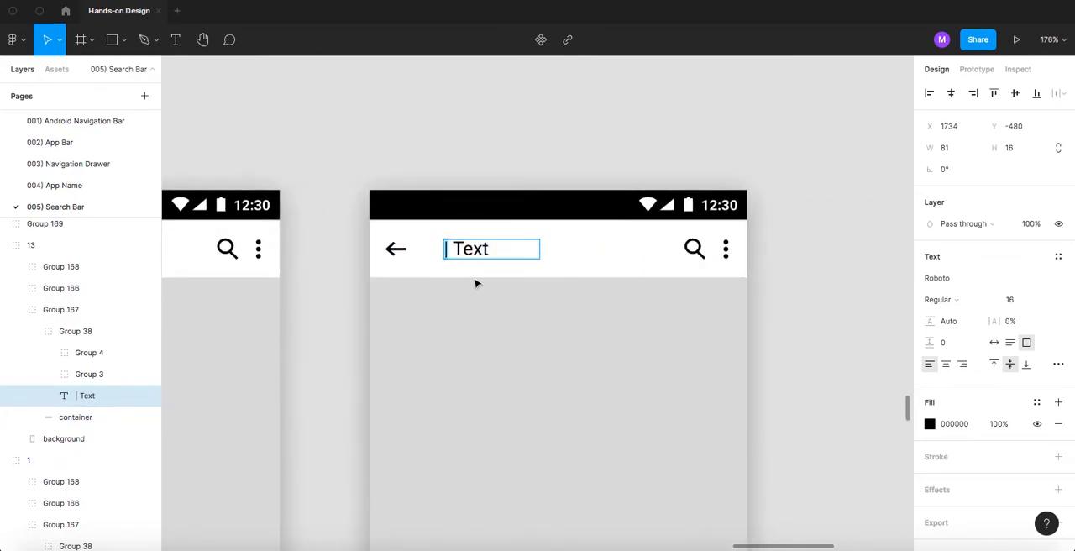
left_click(930, 424)
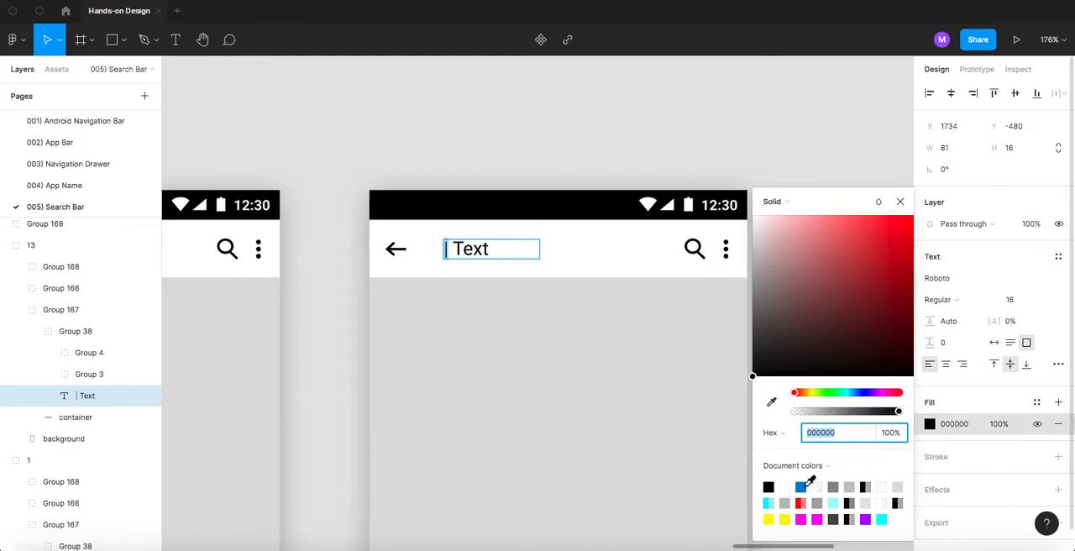
left_click(802, 487)
- Color the word "Text" in the search bar light gray, BFBFBF, as placeholder text
left_click_drag(456, 249, 498, 251)
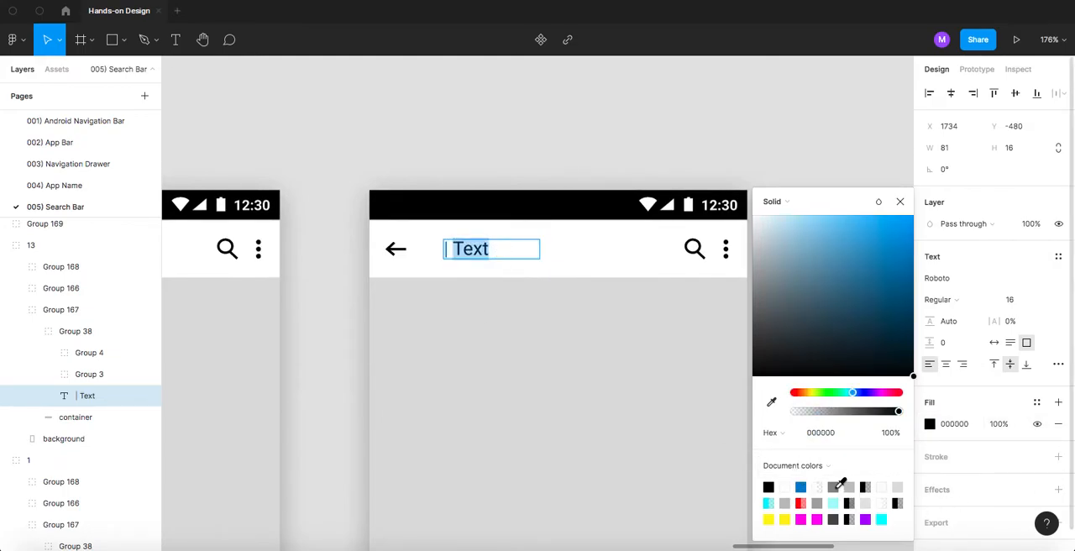
left_click(786, 503)
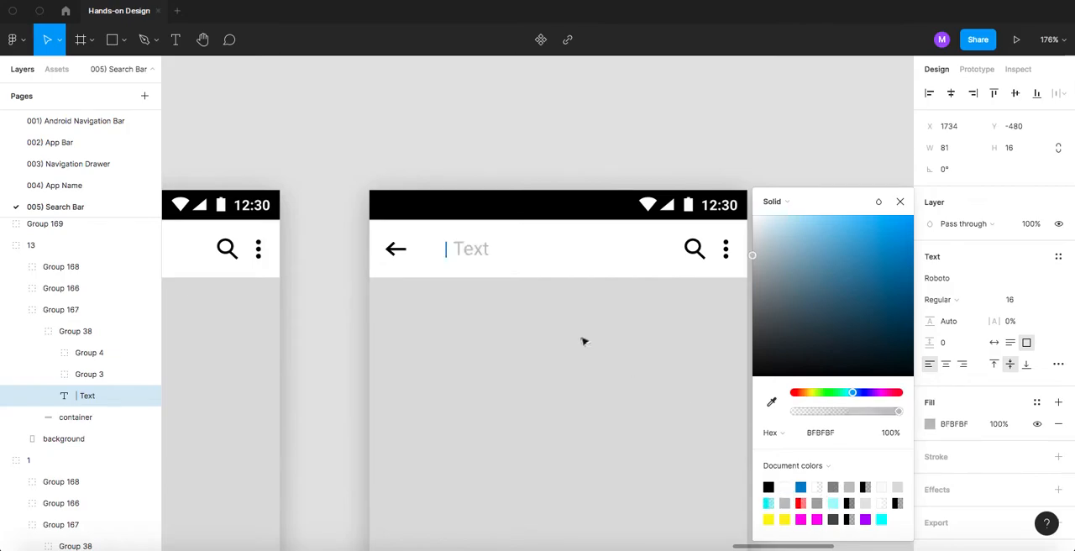
left_click(485, 250)
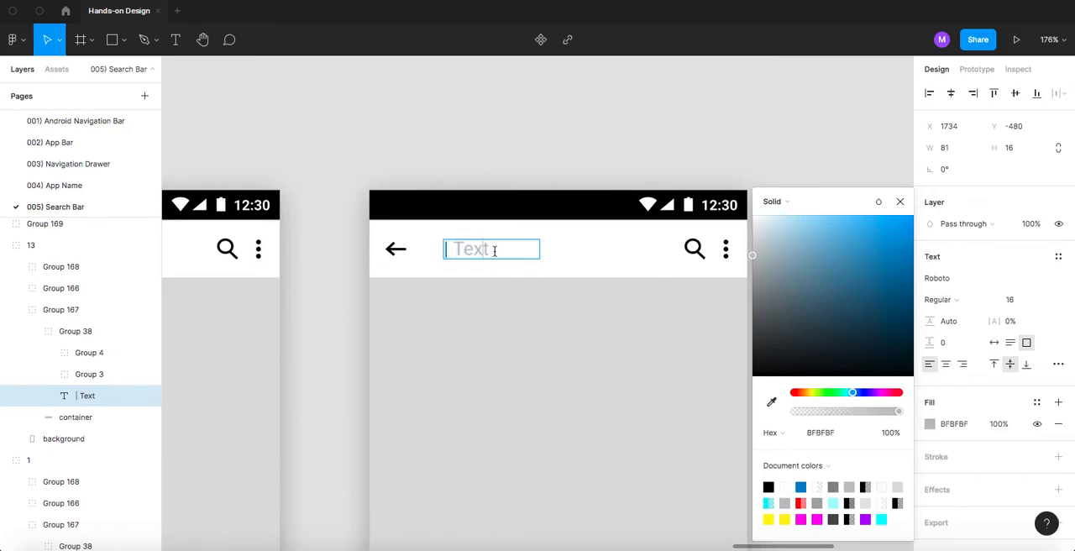
- Switch to the browser and search Google Images for "android keyboard"
key("Escape")
key("Escape")
scroll(511, 154, "down", 5)
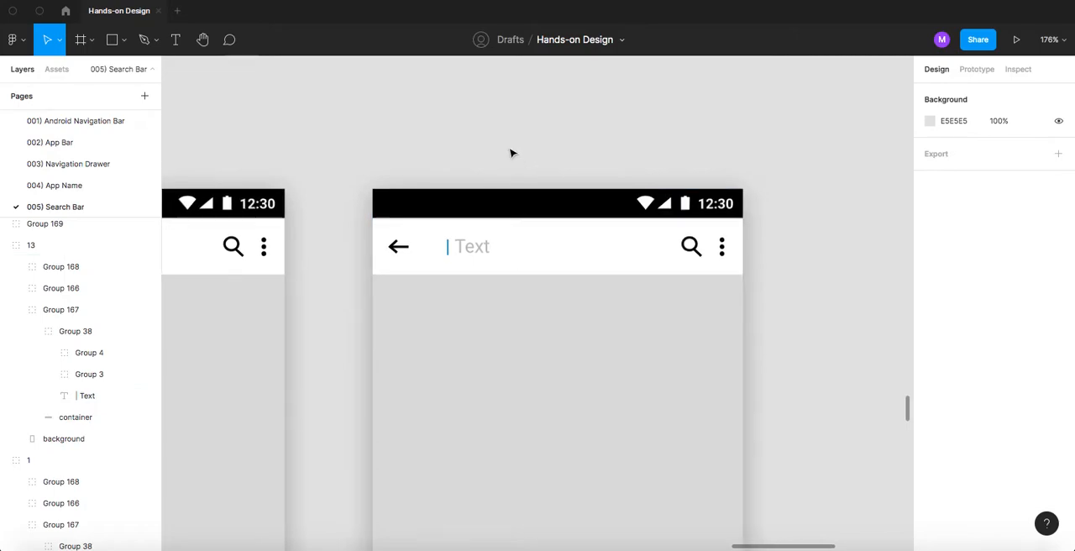
scroll(511, 154, "down", 8)
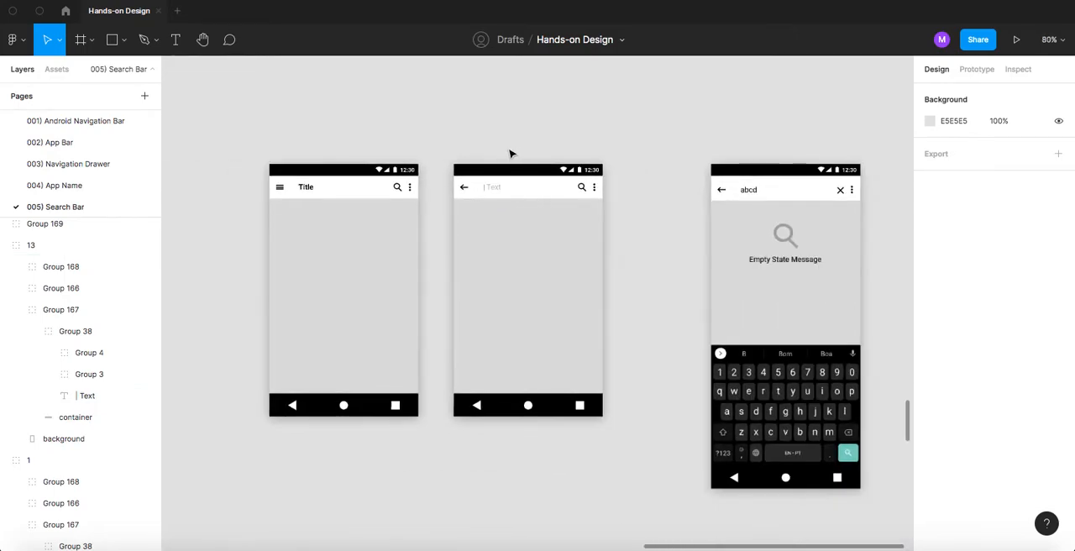
scroll(579, 143, "down", 3)
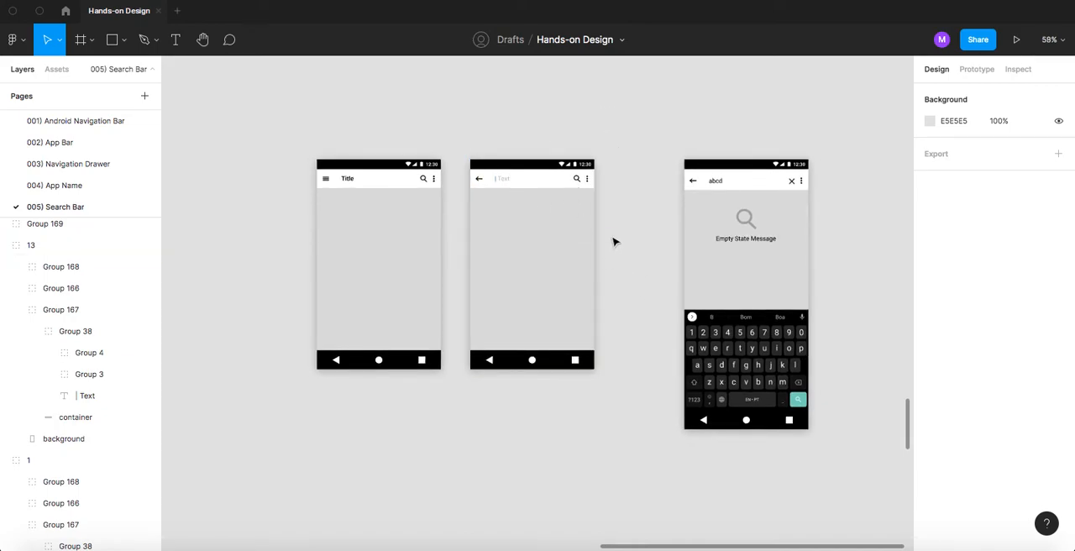
scroll(614, 241, "up", 2)
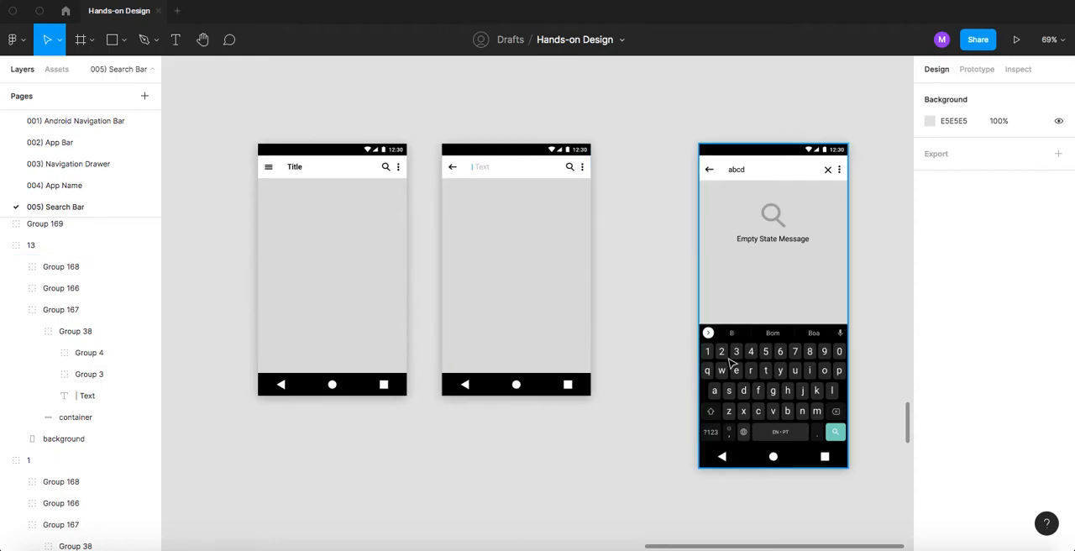
key("super+Tab")
triple_click(202, 92)
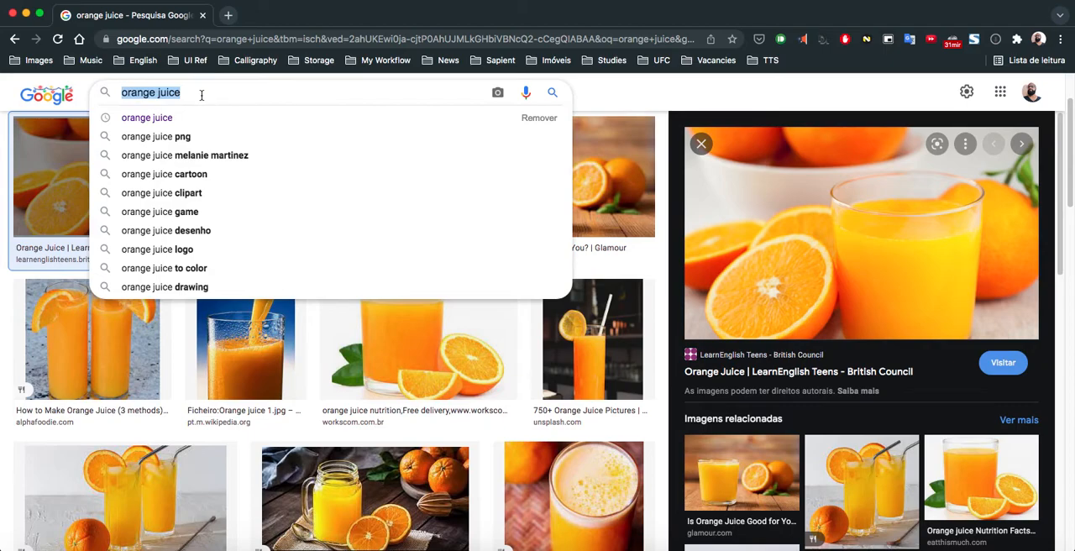
type("android")
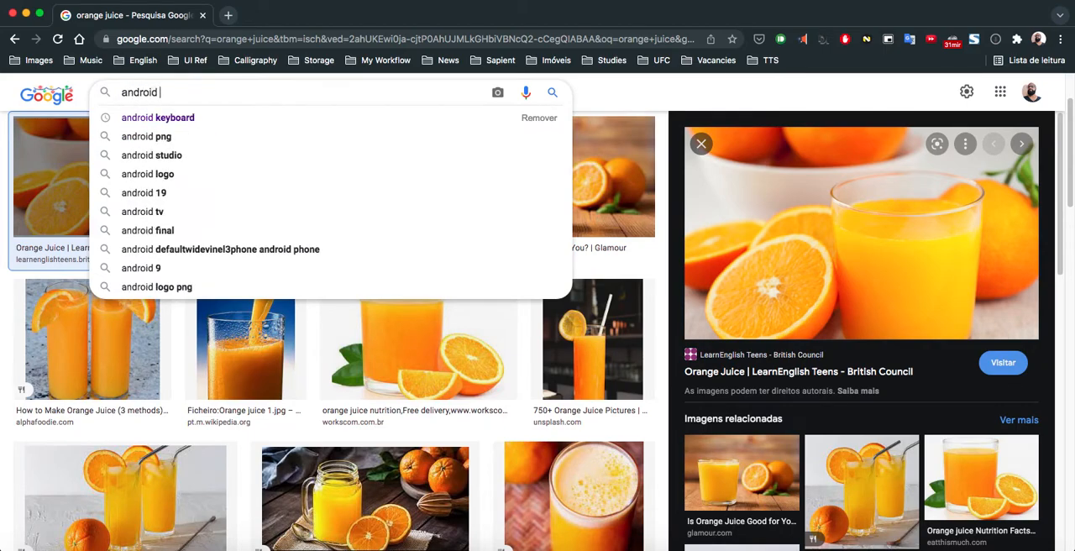
left_click(177, 117)
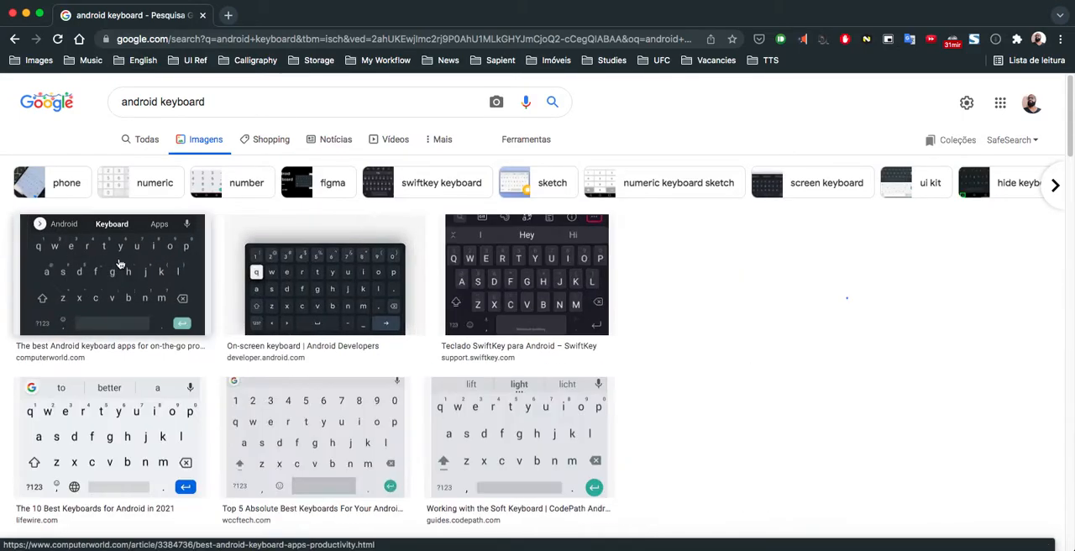
- Open the dark Windows Phone-style keyboard picture from Reddit among the related images and copy it
left_click(117, 267)
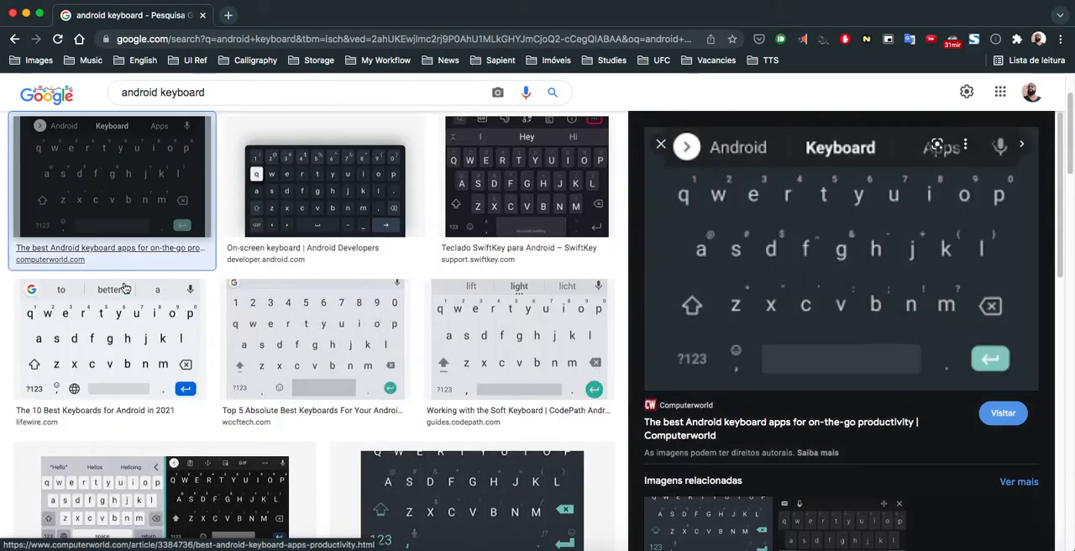
scroll(727, 416, "down", 2)
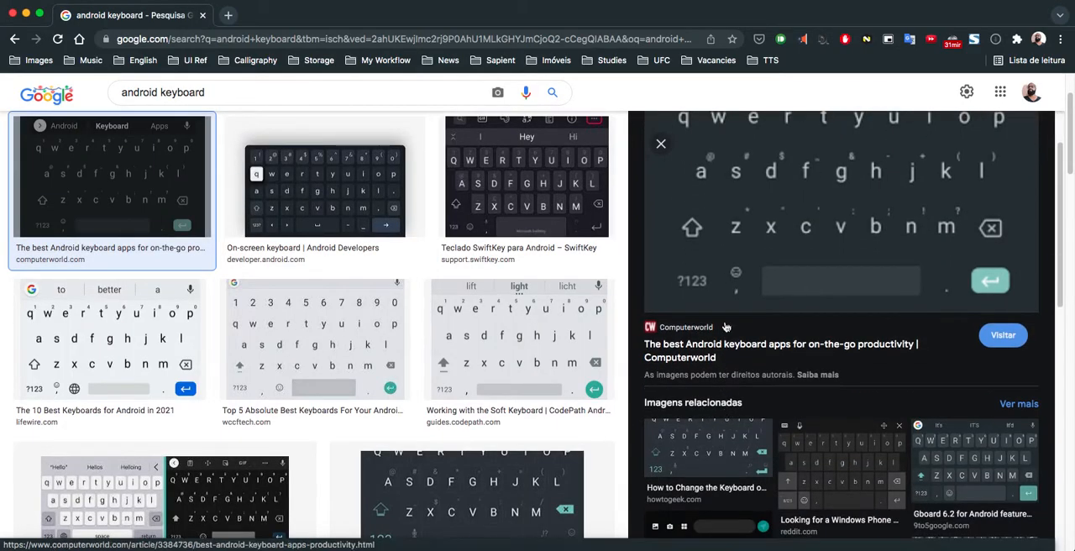
left_click(846, 455)
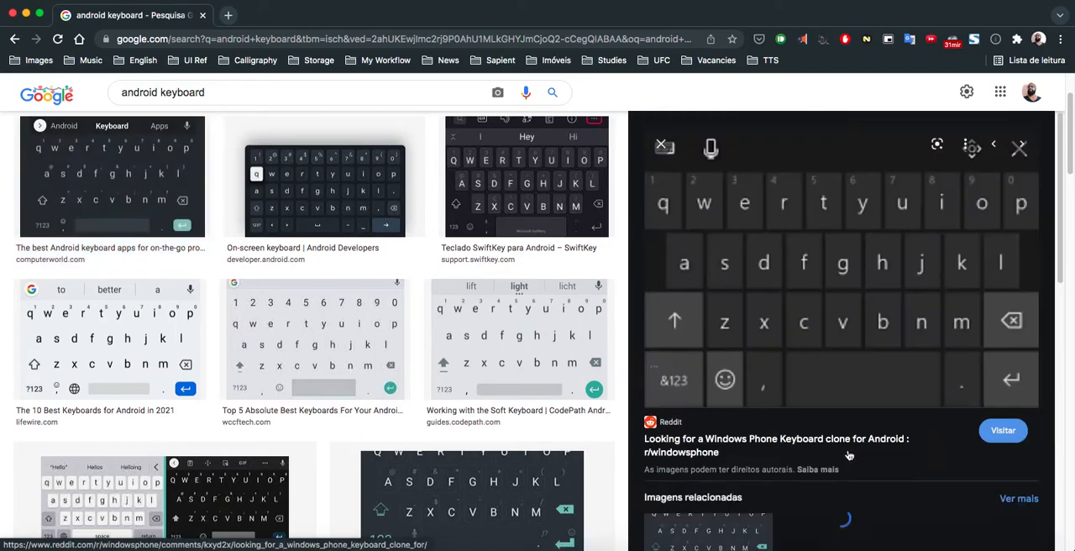
right_click(798, 278)
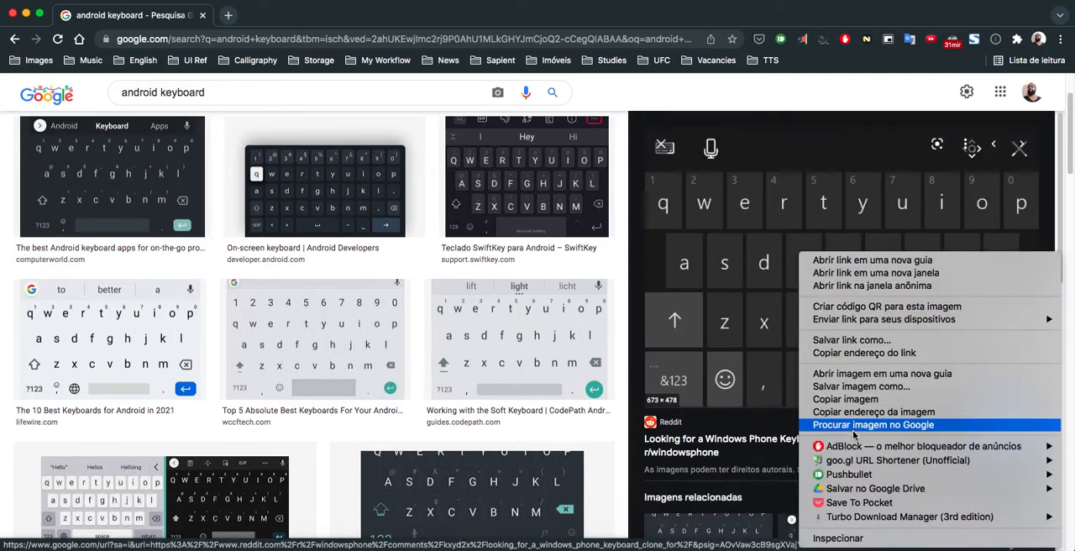
left_click(852, 399)
- Paste the keyboard image into the Figma file, scale it proportionally to width 320, and place it above the "| Text" screen's navigation bar
key("super+Tab")
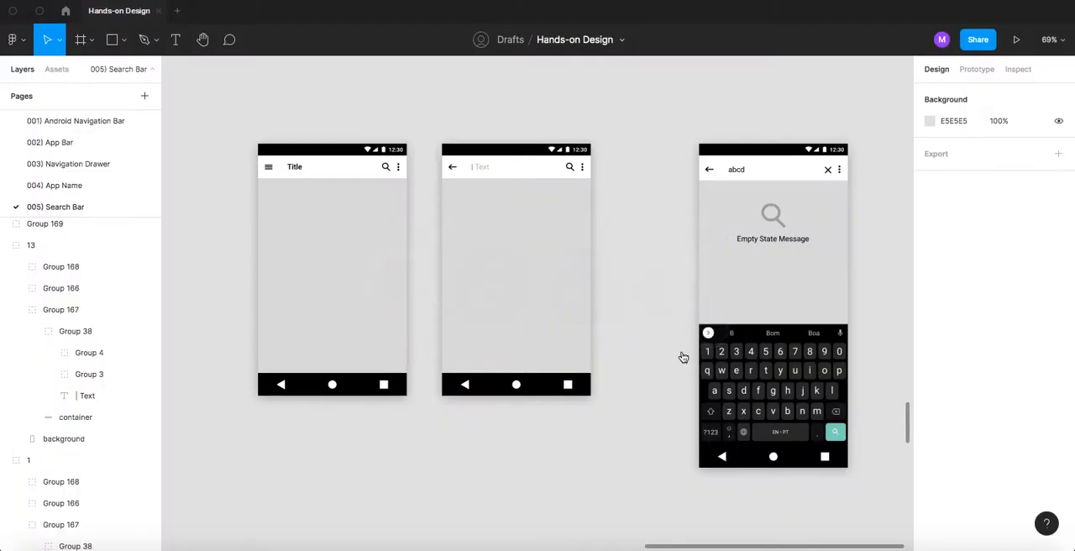
key("super+v")
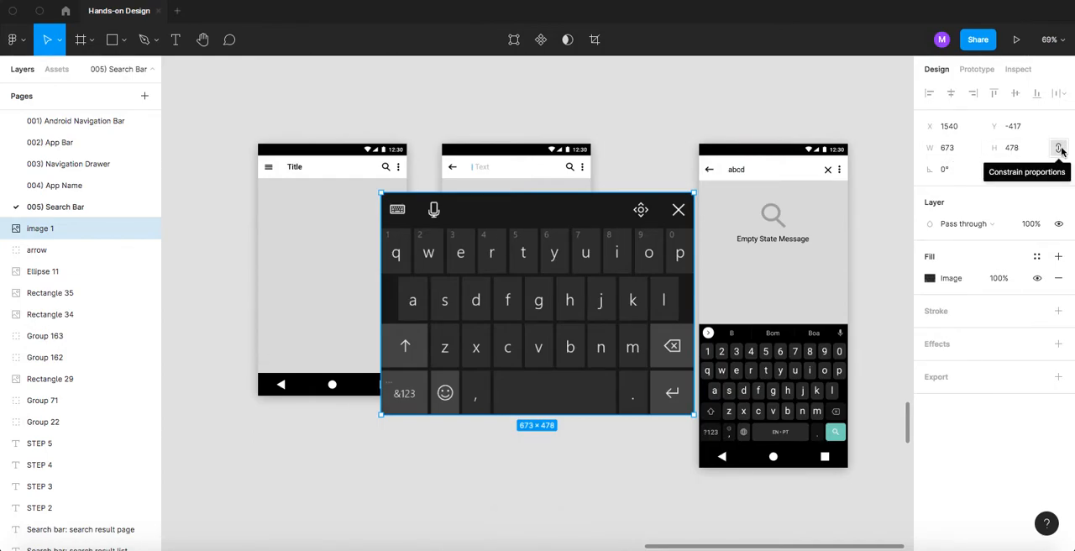
left_click(1060, 149)
left_click(945, 147)
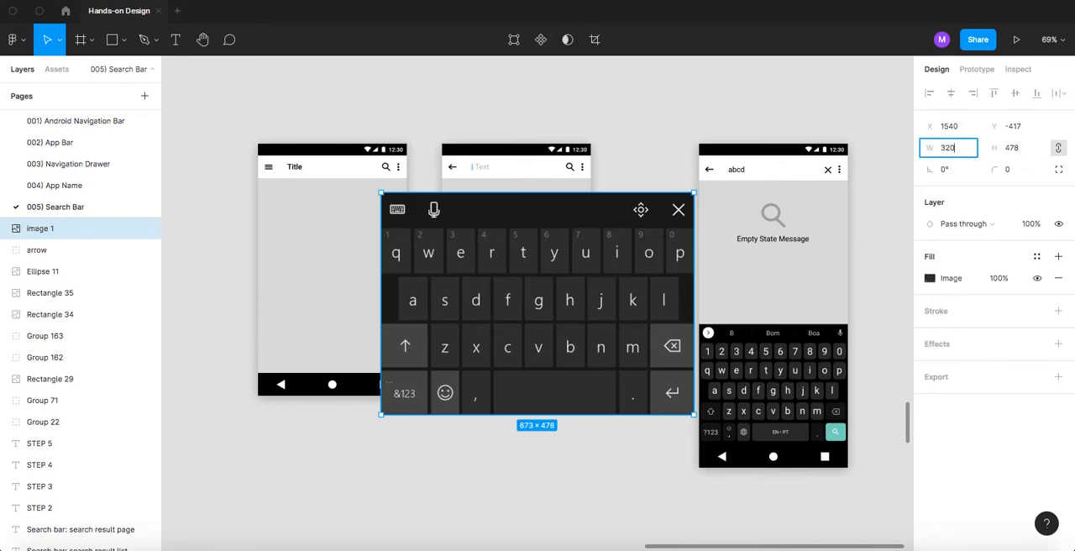
key("Return")
left_click_drag(468, 252, 519, 318)
left_click(470, 415)
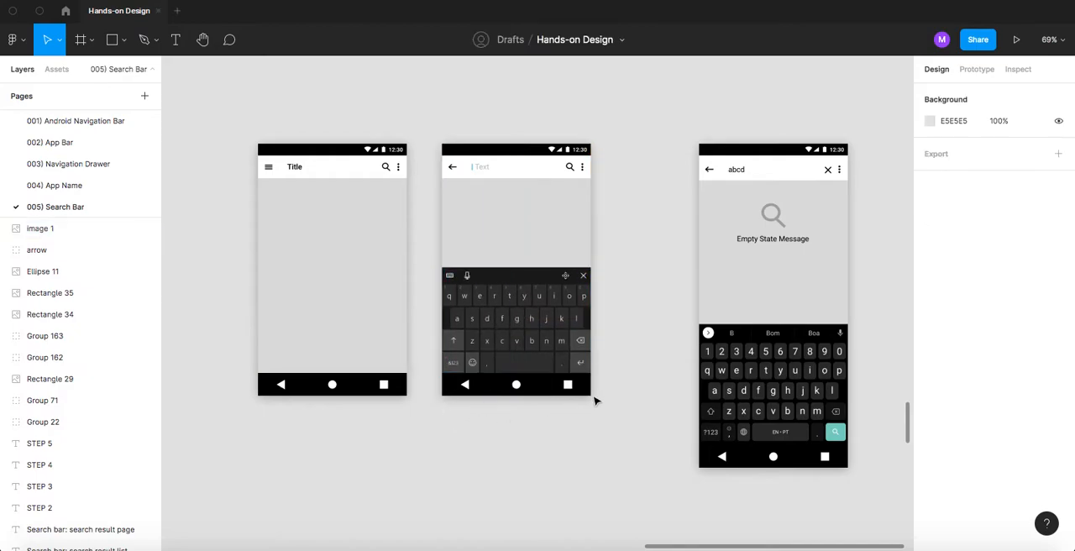
left_click_drag(631, 354, 576, 312)
scroll(647, 319, "up", 5)
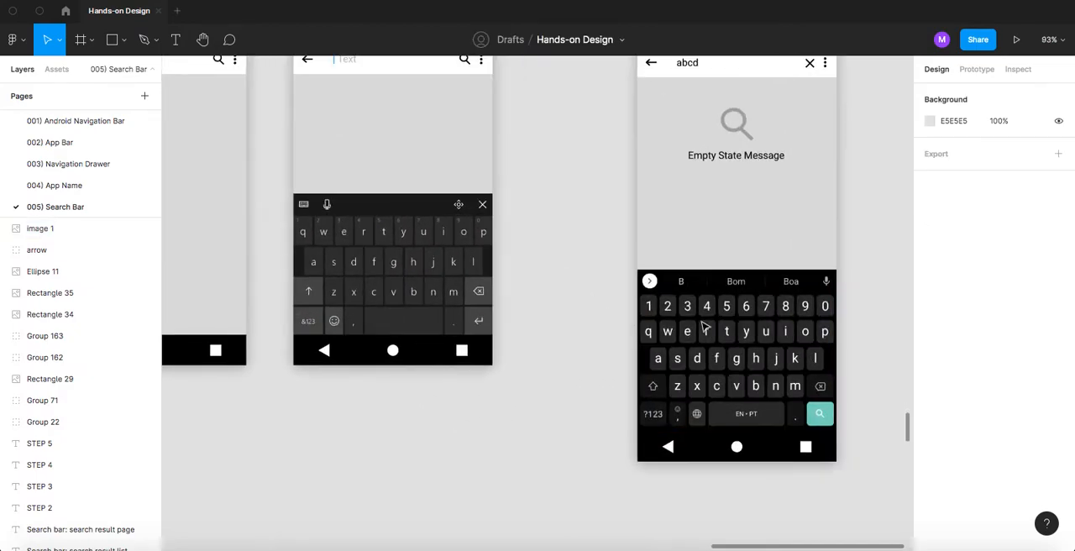
scroll(563, 246, "up", 5)
scroll(563, 247, "left", 4)
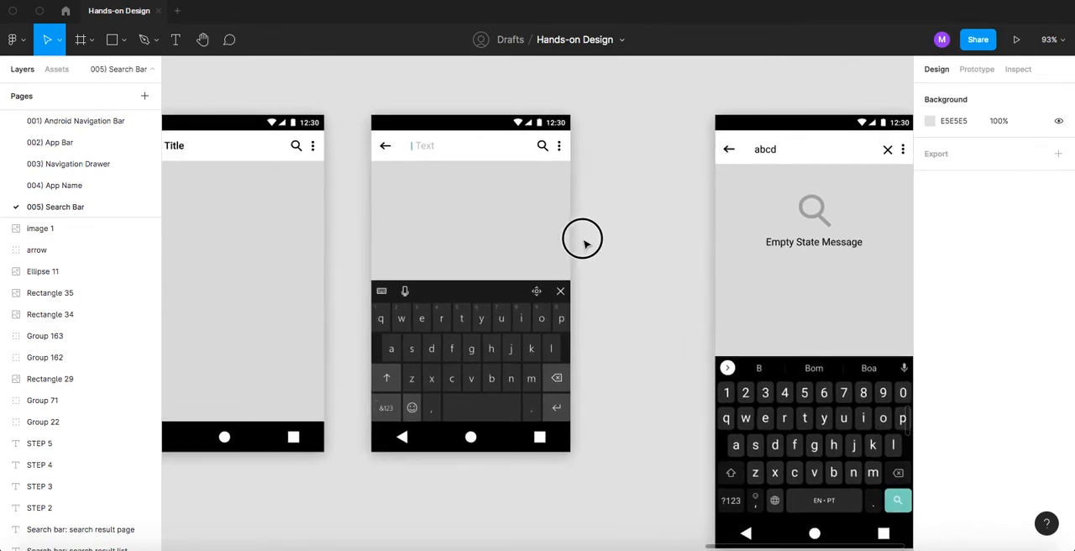
scroll(627, 207, "down", 5)
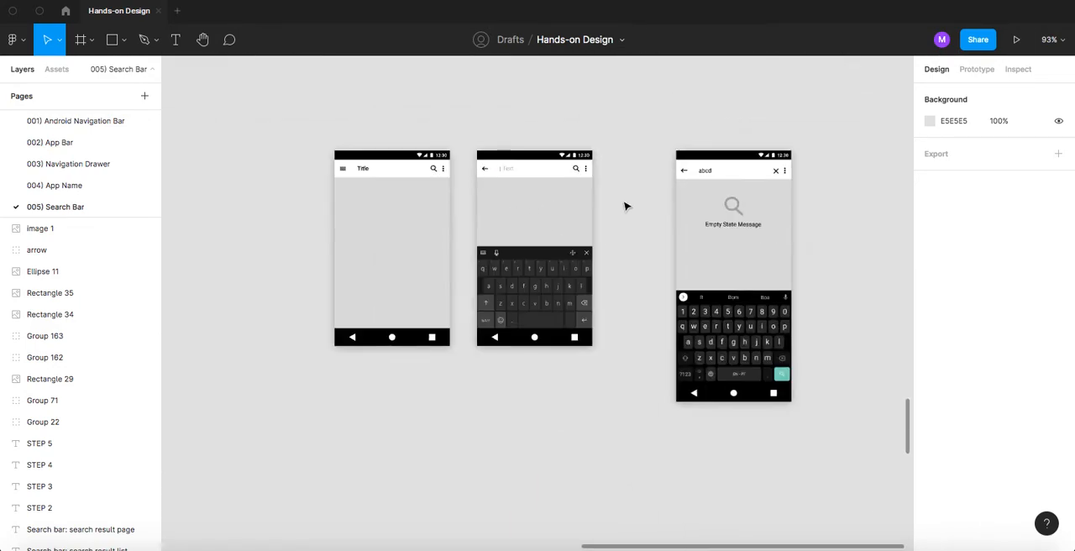
key("super+space")
left_click_drag(629, 230, 490, 228)
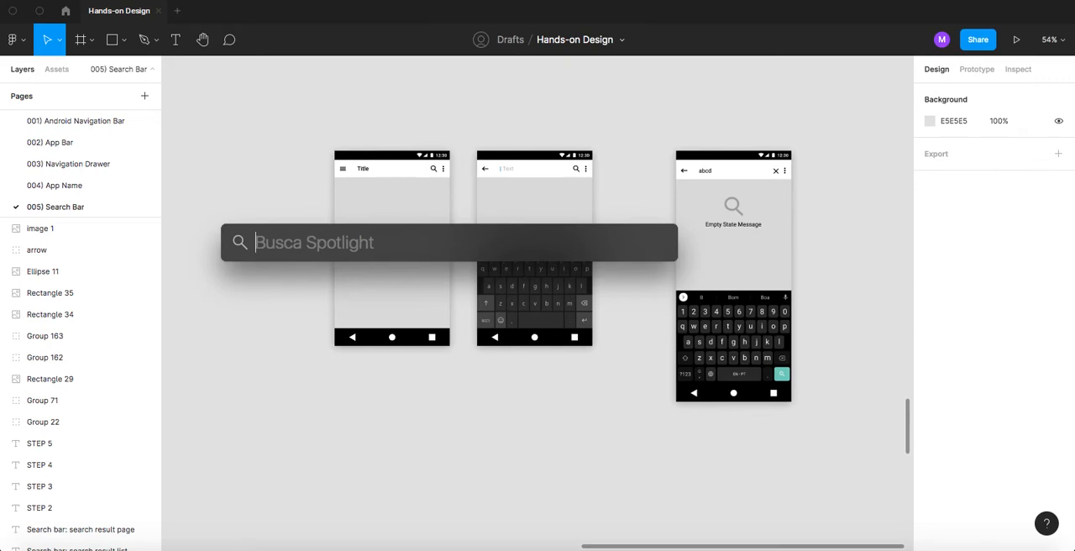
key("Escape")
key("super+space")
key("Escape")
- Move the Empty State Message screen farther right to make room for another screen beside the "| Text" screen
left_click_drag(644, 202, 475, 201)
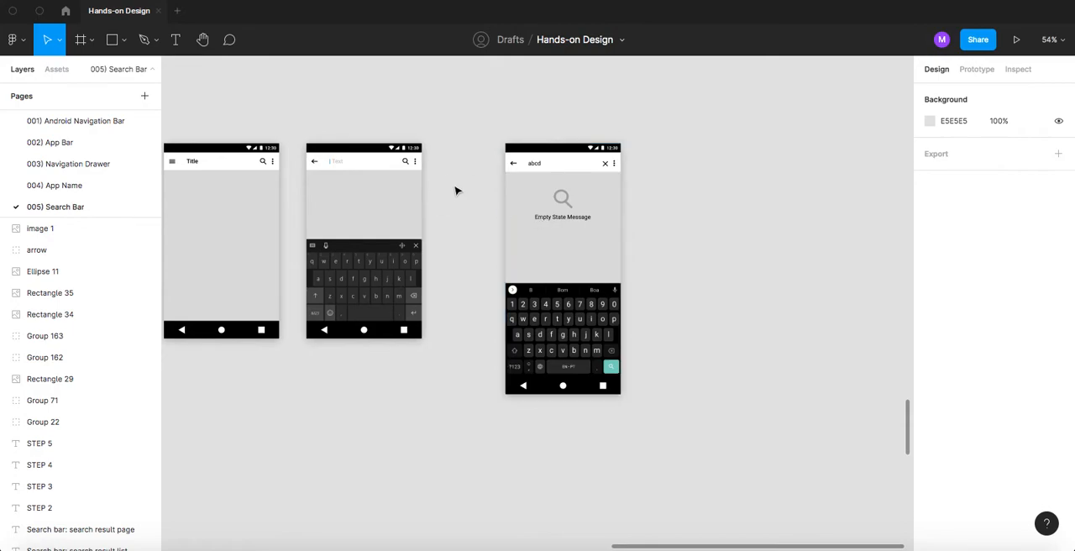
left_click_drag(483, 120, 669, 462)
left_click_drag(540, 264, 728, 277)
left_click(580, 259)
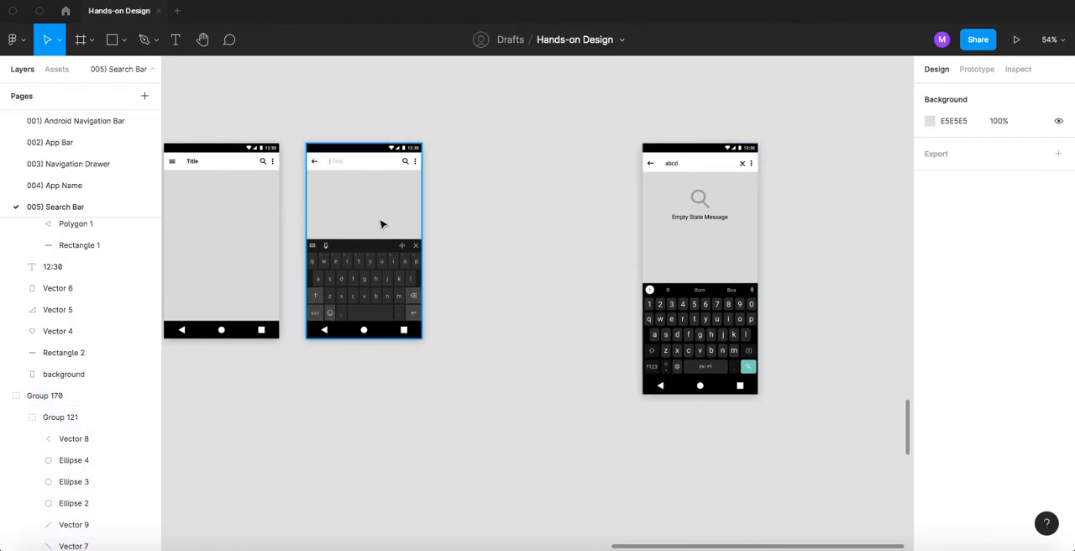
- Duplicate the whole "| Text" screen with its keyboard and place the copy directly to its right
left_click_drag(294, 129, 412, 330)
left_click_drag(428, 351, 433, 353)
left_click_drag(346, 282, 468, 291)
scroll(464, 168, "up", 3)
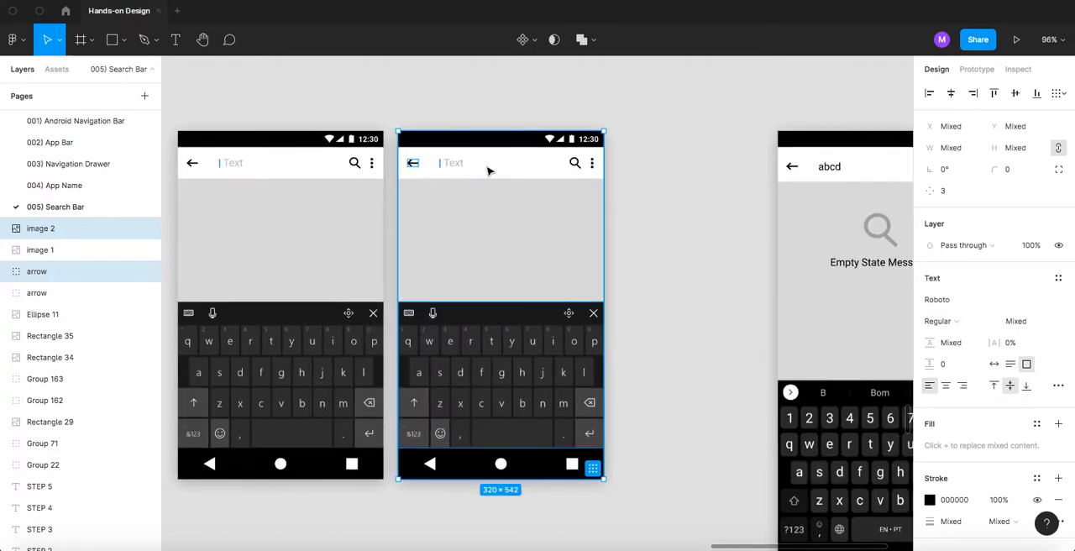
left_click(660, 153)
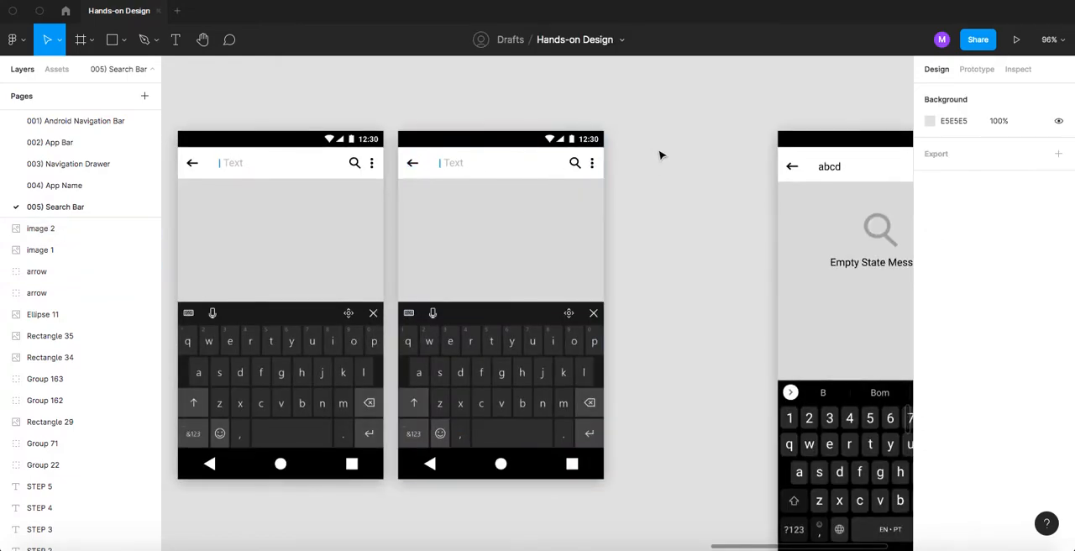
- Replace the search bar text on the duplicated screen with "abcd" and color it black, 000000
double_click(447, 163)
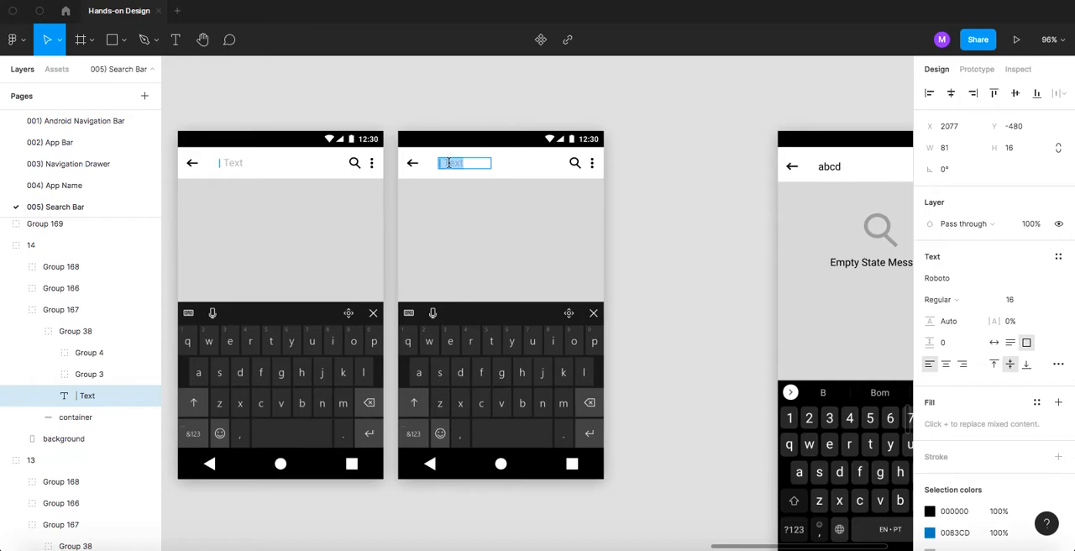
type("abcd")
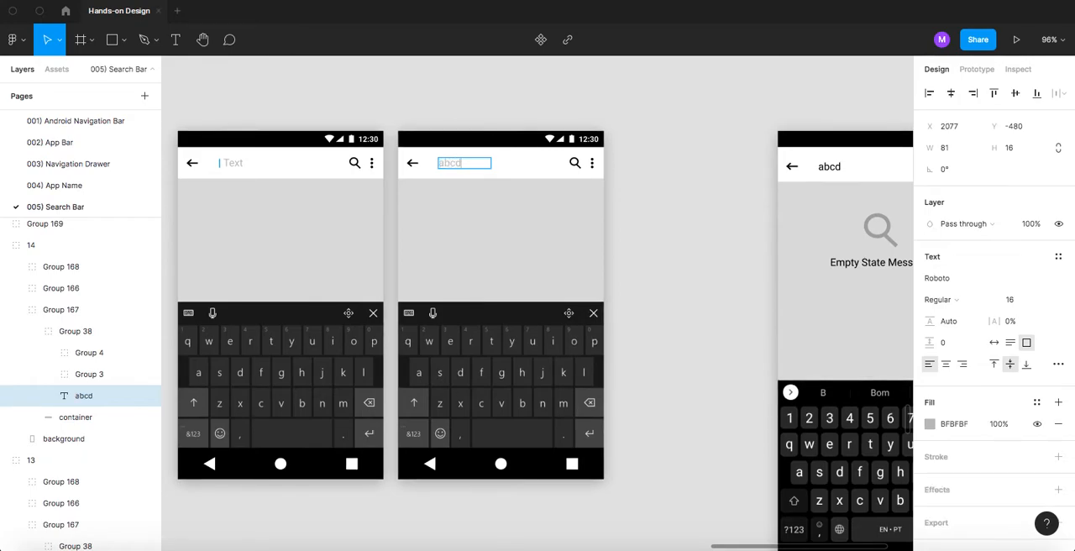
left_click(413, 116)
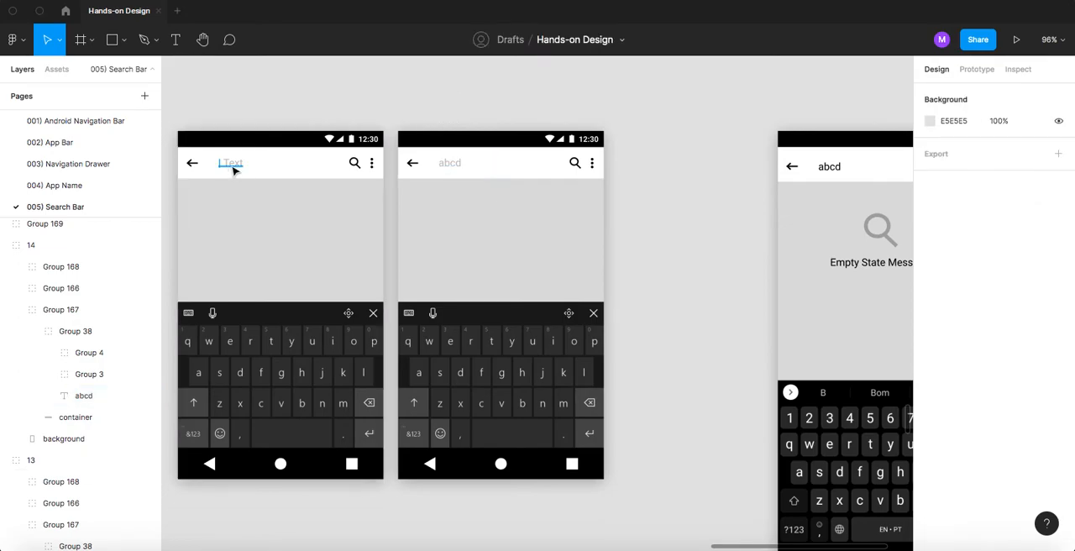
left_click(450, 165)
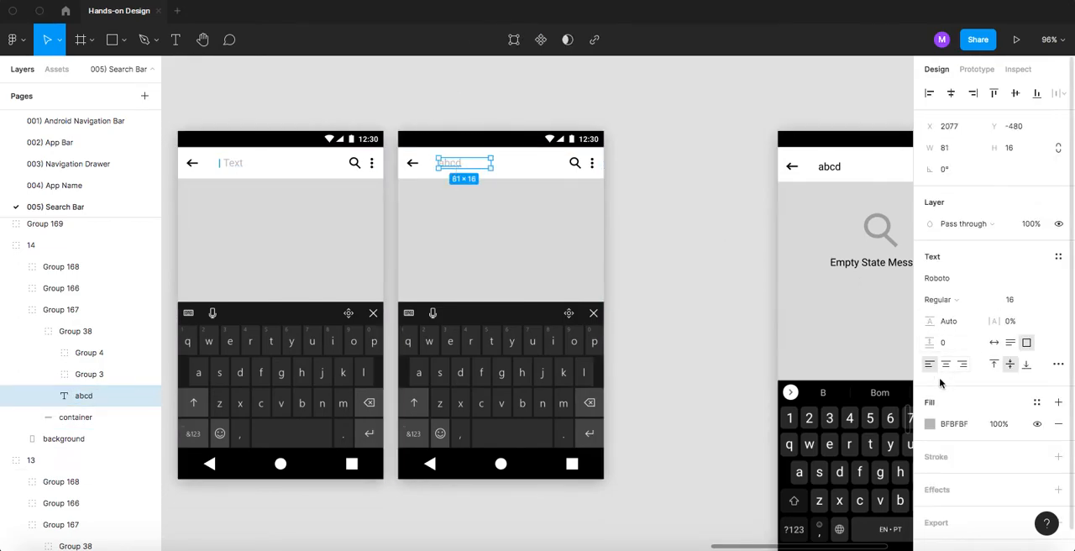
left_click(930, 424)
left_click_drag(823, 328, 688, 442)
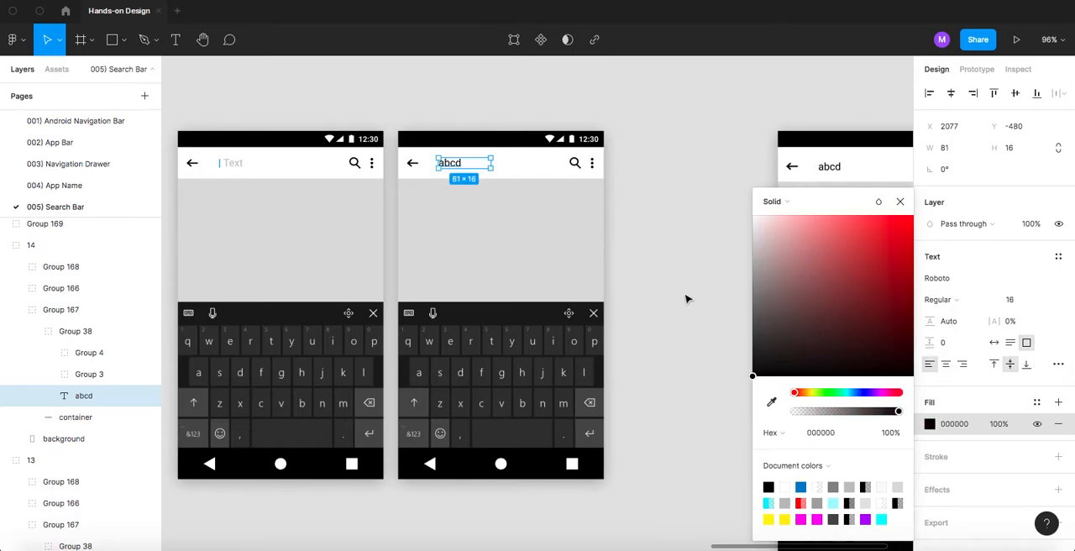
left_click(683, 234)
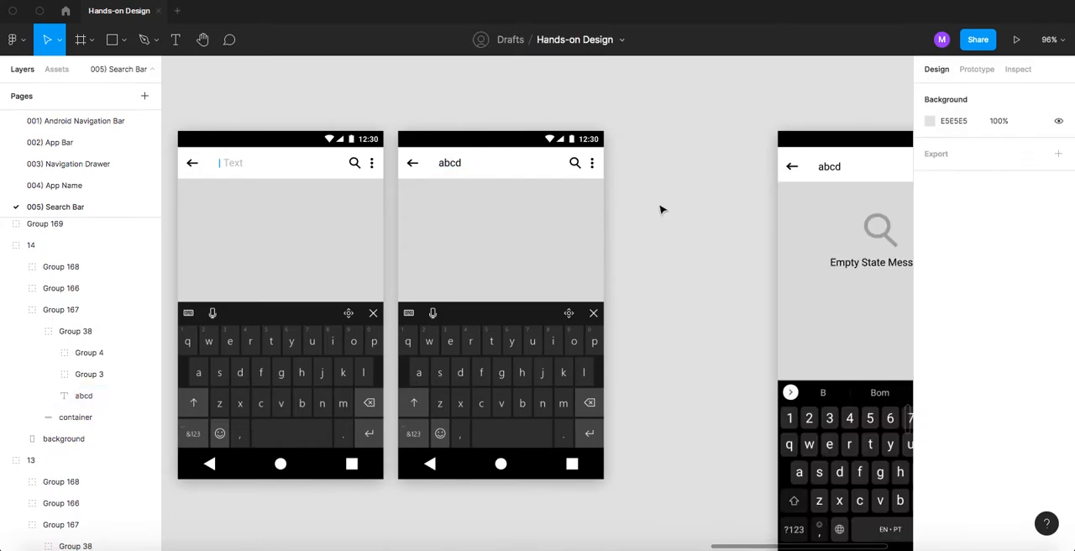
- Delete the circle of the search icon in the "abcd" screen's search bar, keeping only its diagonal handle
scroll(713, 180, "right", 6)
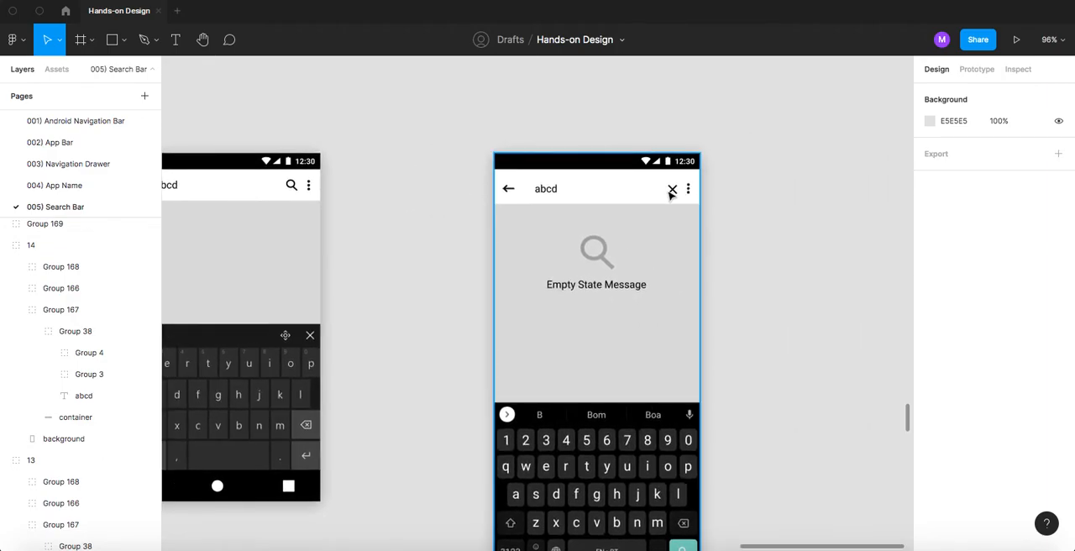
scroll(345, 156, "left", 6)
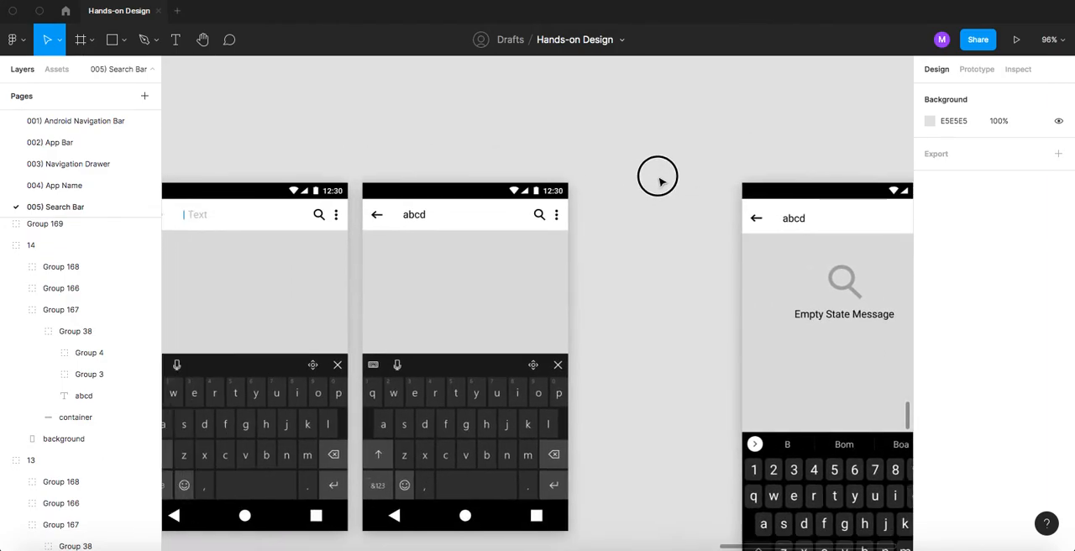
scroll(621, 195, "up", 5)
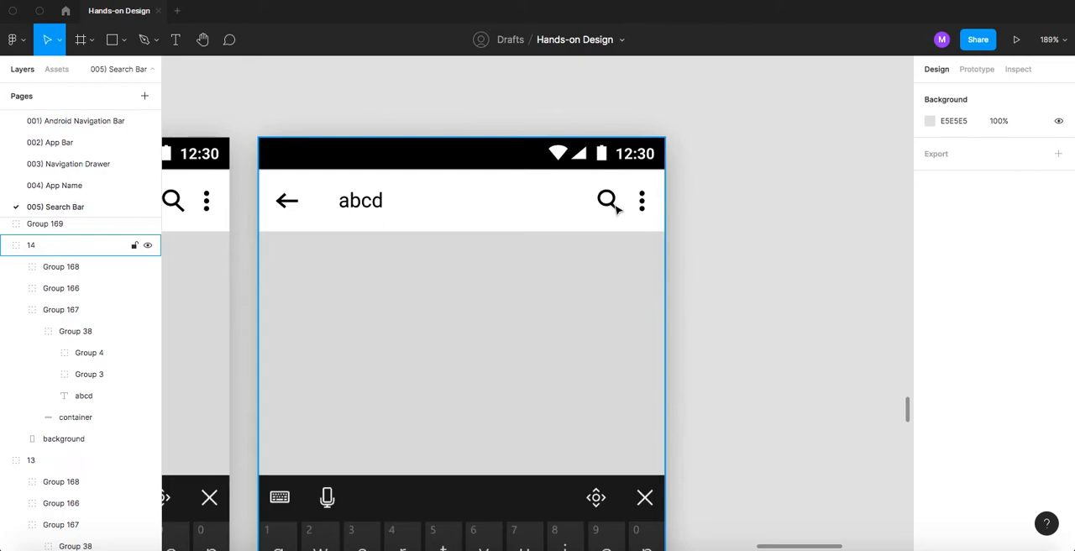
left_click(614, 207)
left_click(610, 194, "shift")
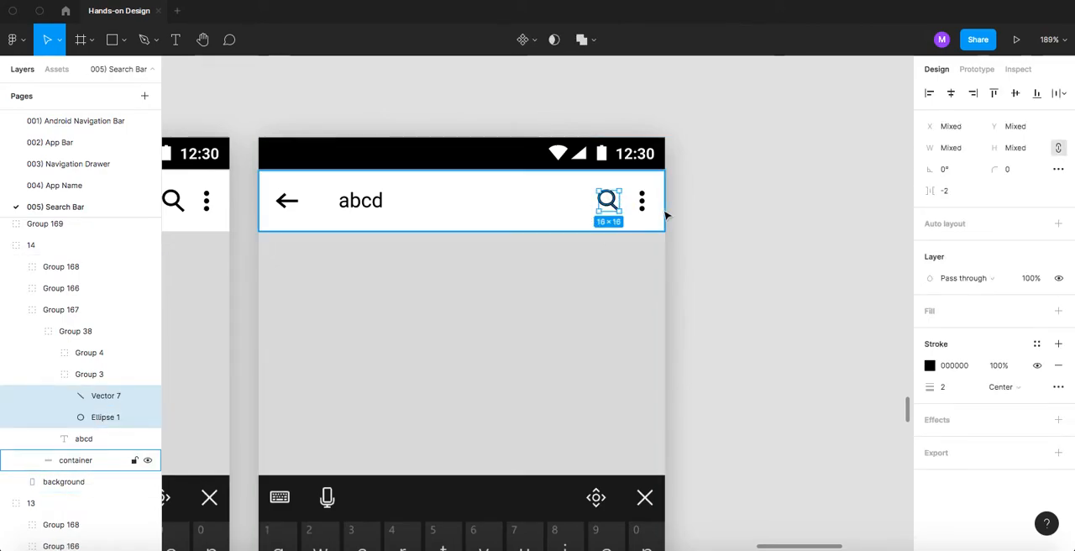
scroll(593, 239, "up", 8)
left_click(592, 222)
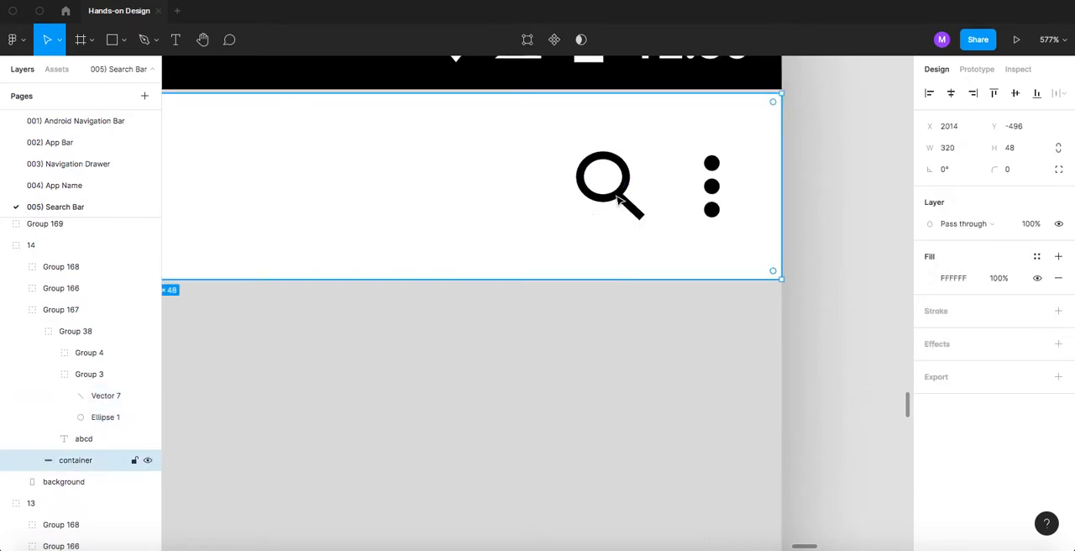
left_click(632, 206)
left_click(627, 191)
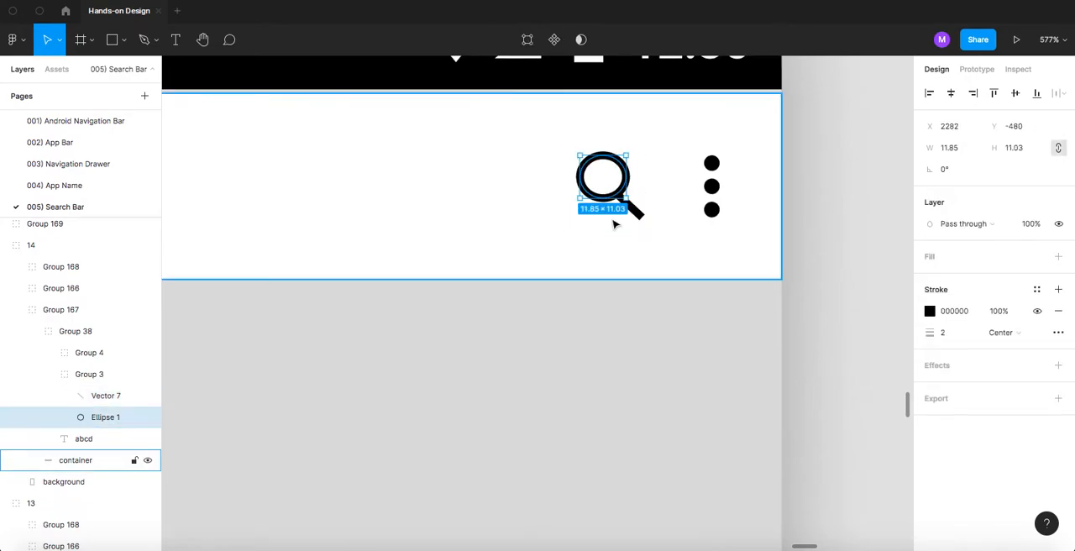
key("Delete")
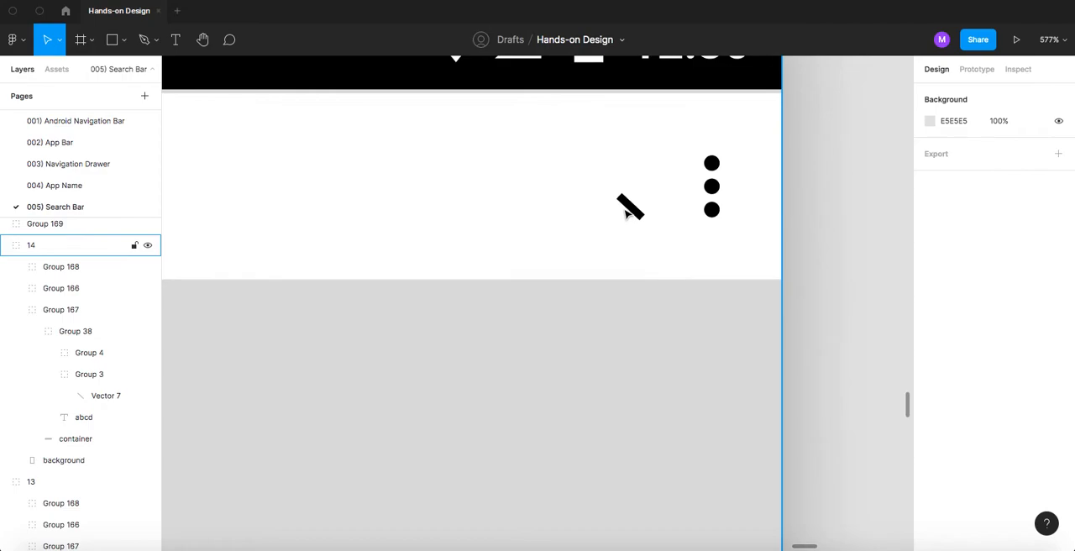
- Extend the remaining icon handle up and to the left into a 45-degree diagonal line measuring 13.5 × 13.5
left_click(626, 204)
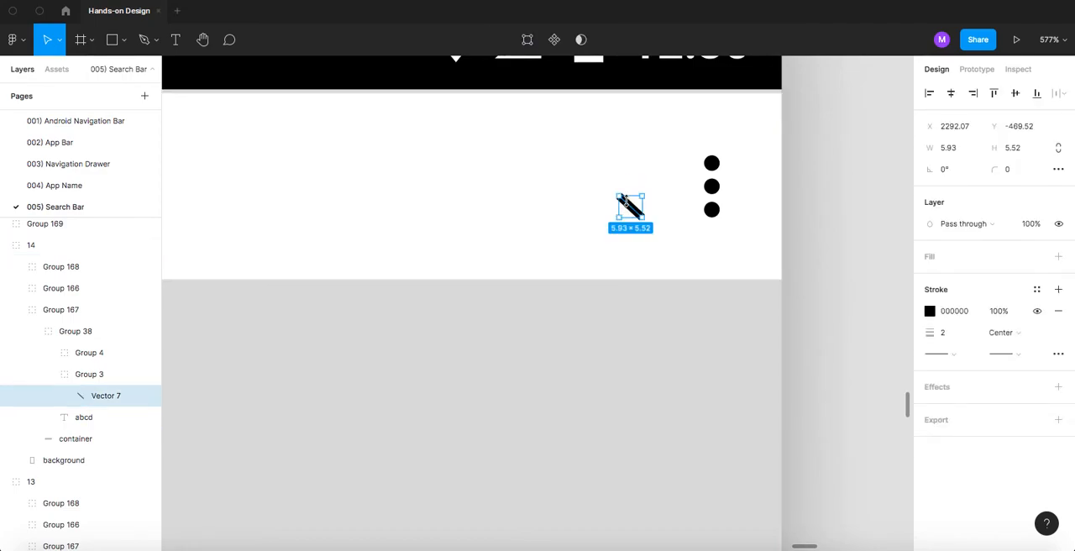
double_click(626, 205)
scroll(623, 202, "up", 3)
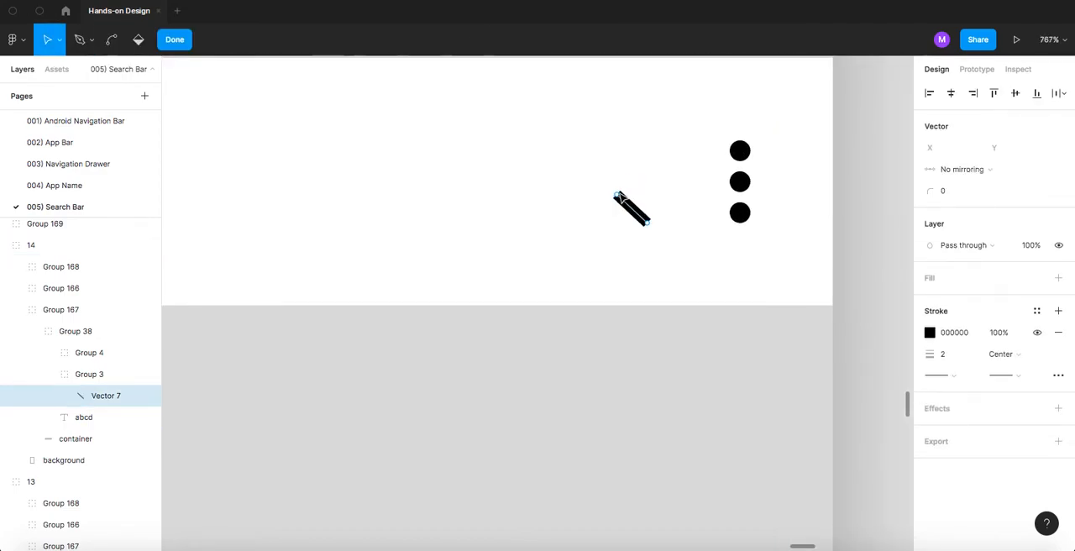
left_click_drag(618, 197, 577, 154)
left_click(578, 169)
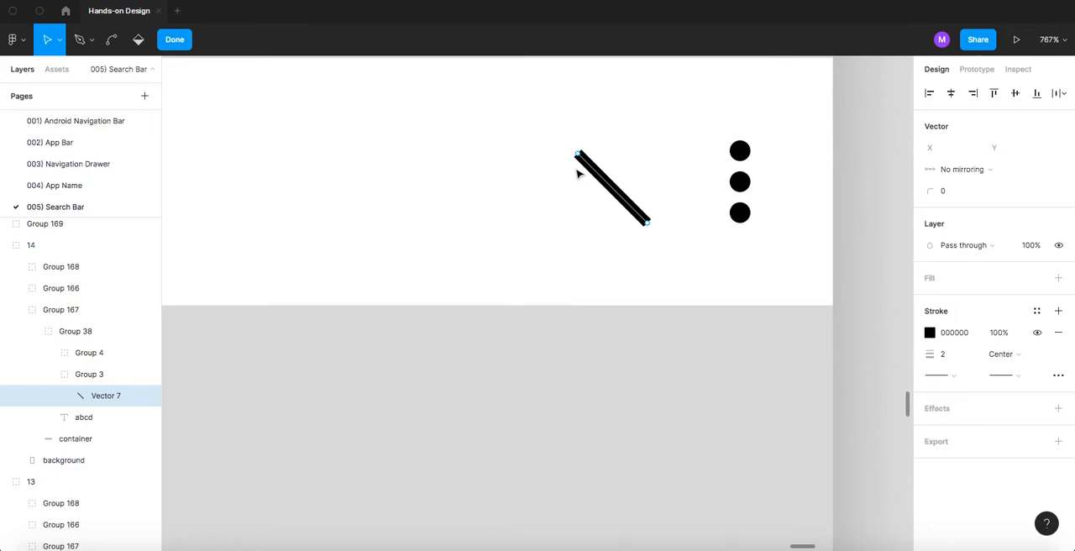
key("super")
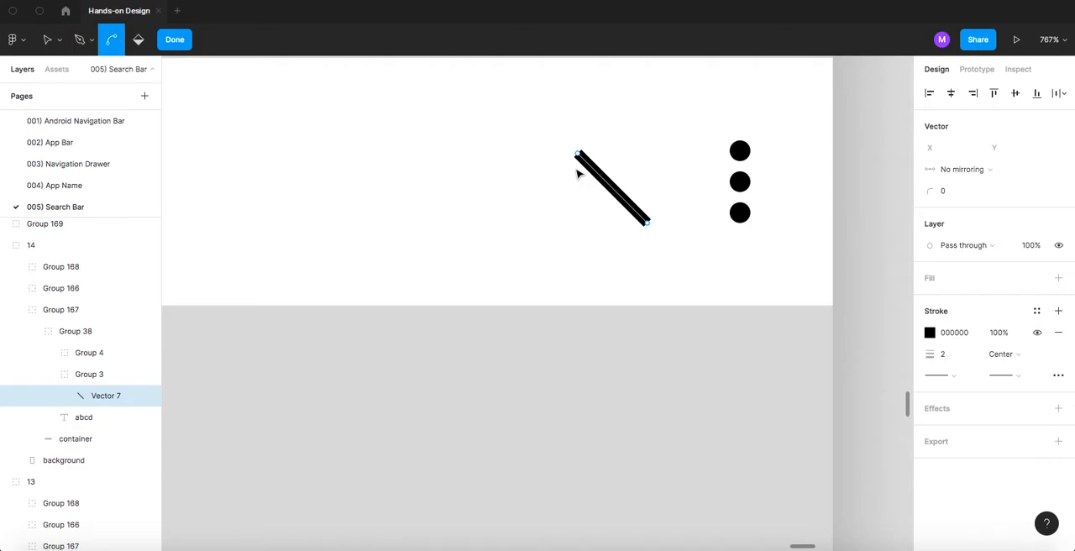
key("super+a")
key("shift+h")
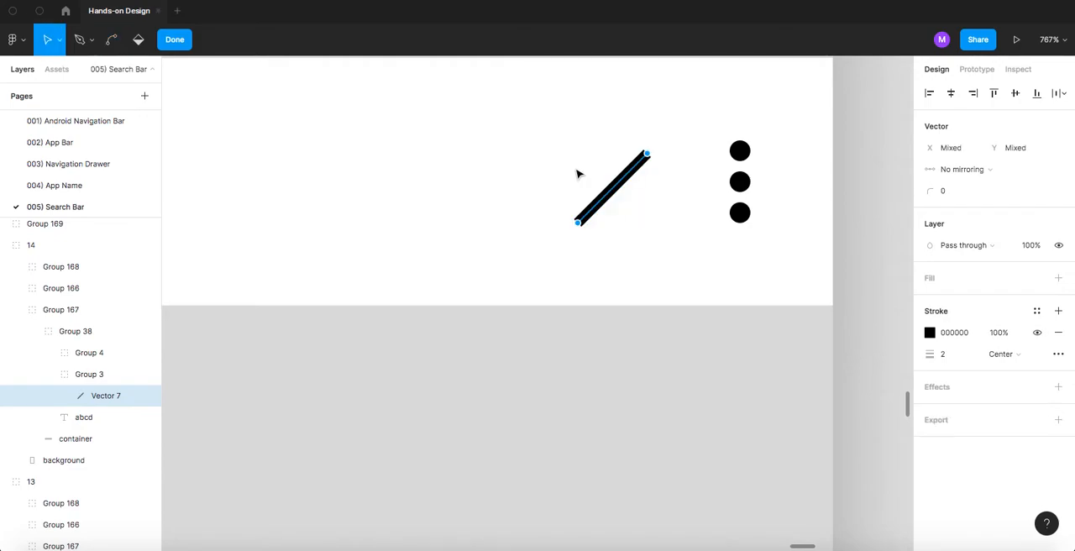
key("super+z")
key("super")
key("super+v")
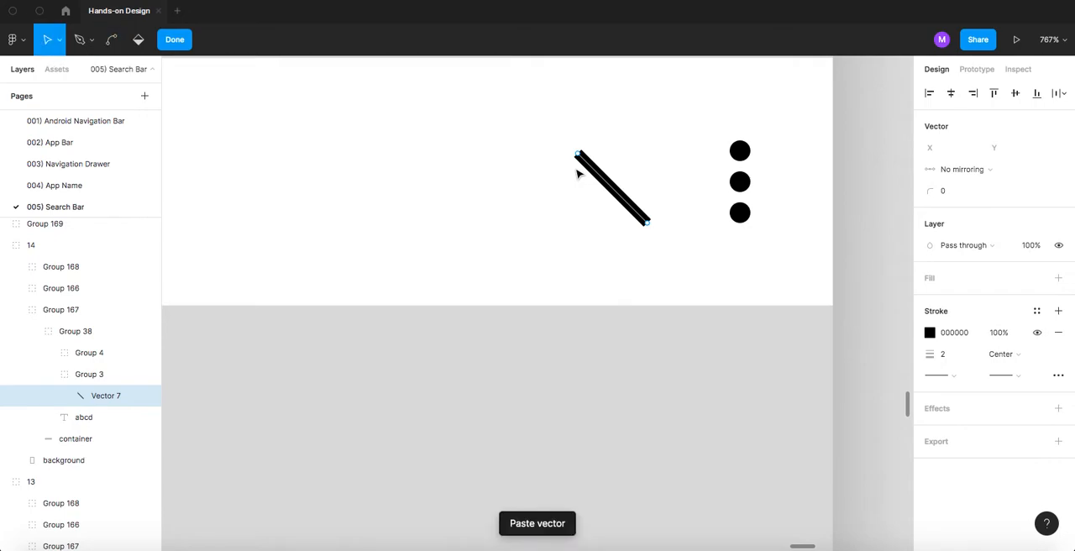
key("shift+h")
key("super+z")
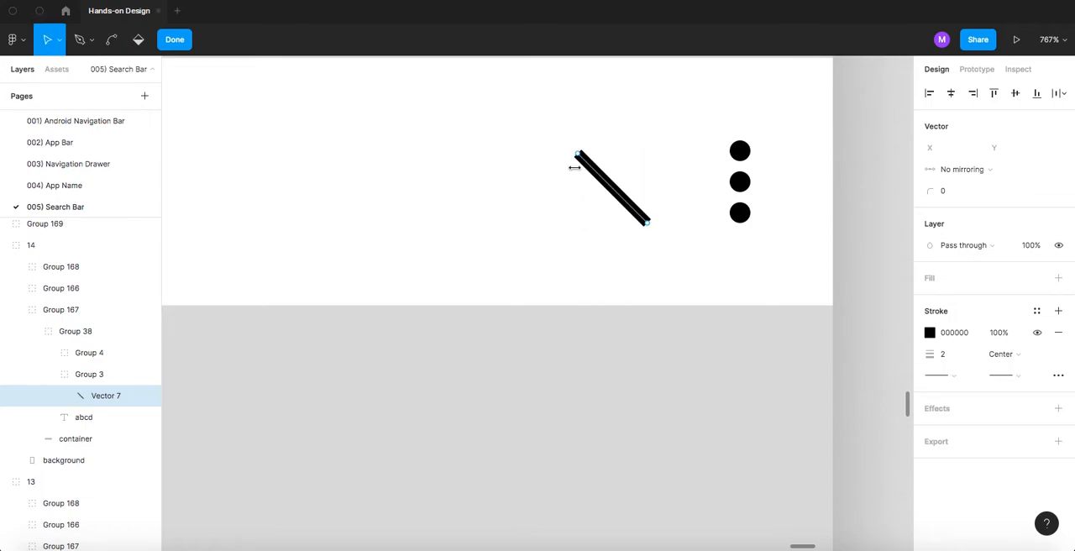
- Duplicate the diagonal line, flip the copy horizontally, and cross it over the original to form an X icon
key("Escape")
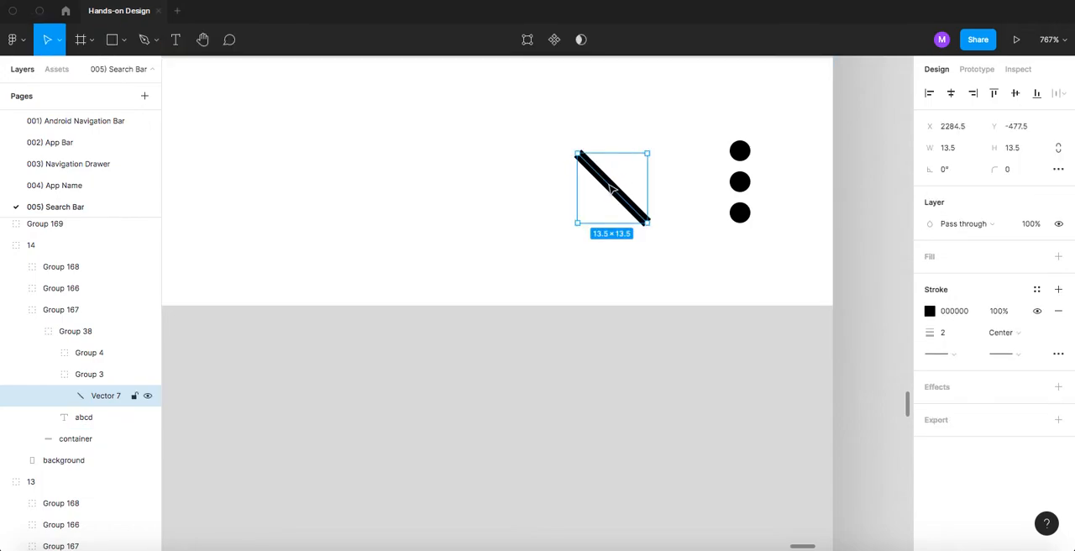
left_click(613, 189)
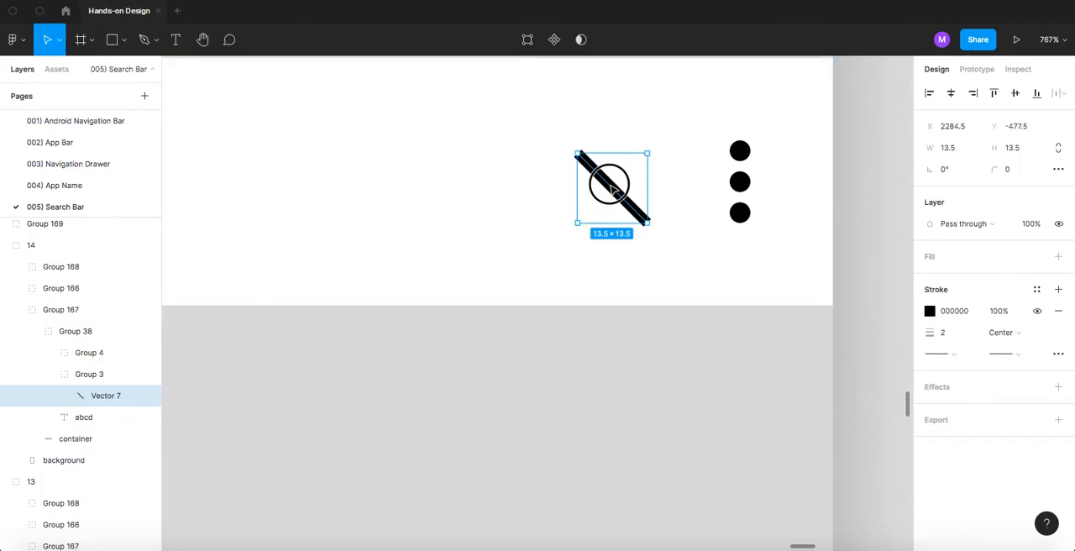
left_click_drag(613, 190, 544, 188)
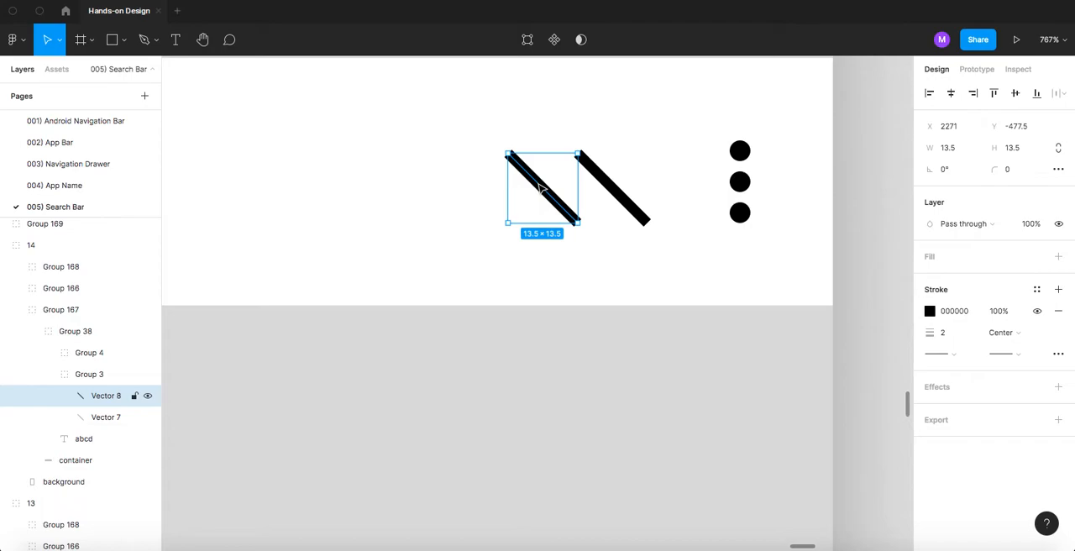
key("shift+h")
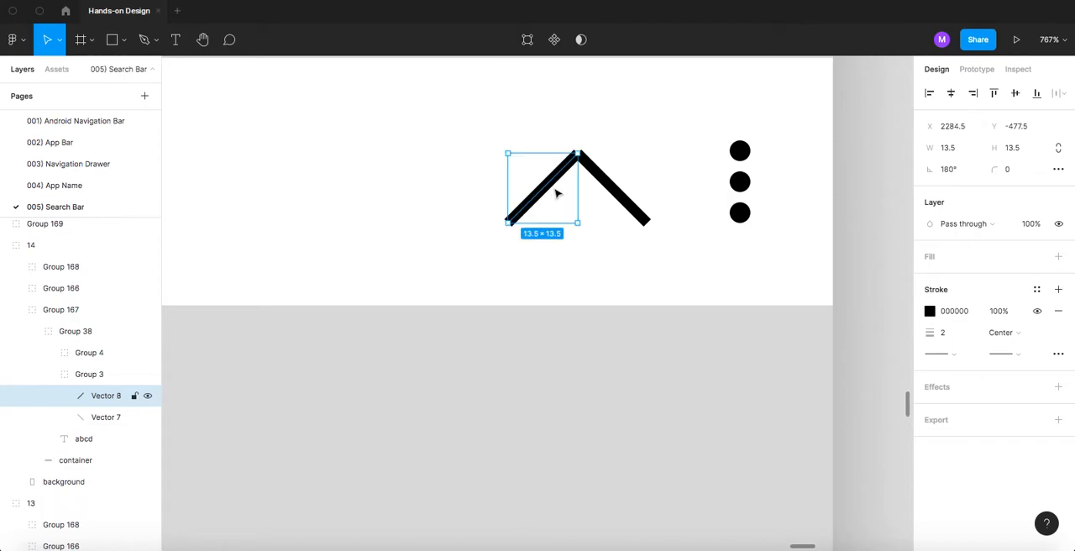
left_click_drag(538, 188, 611, 192)
- Group the two crossed lines of the X icon and name the group "close"
left_click(591, 168, "shift")
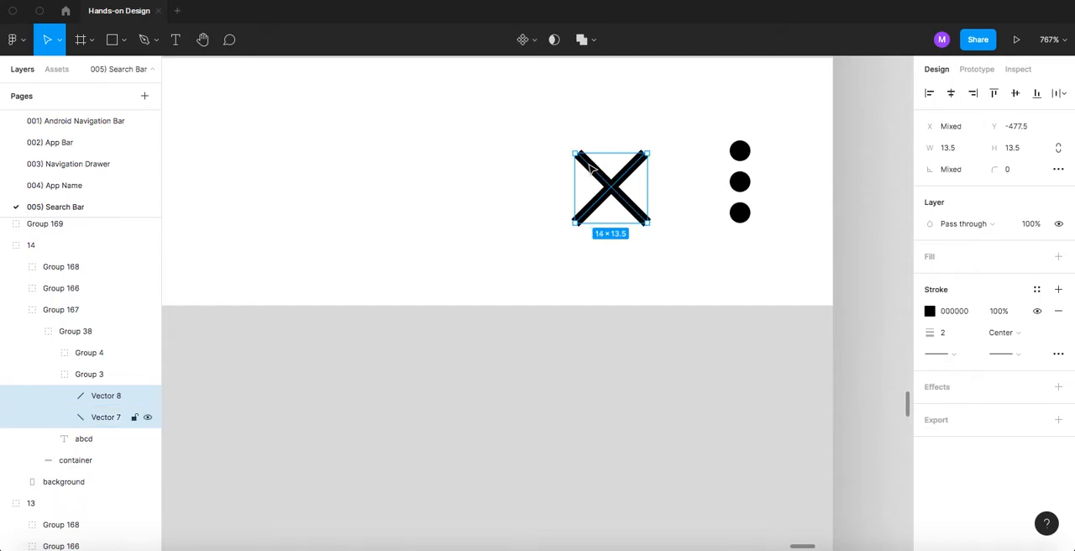
key("super+g")
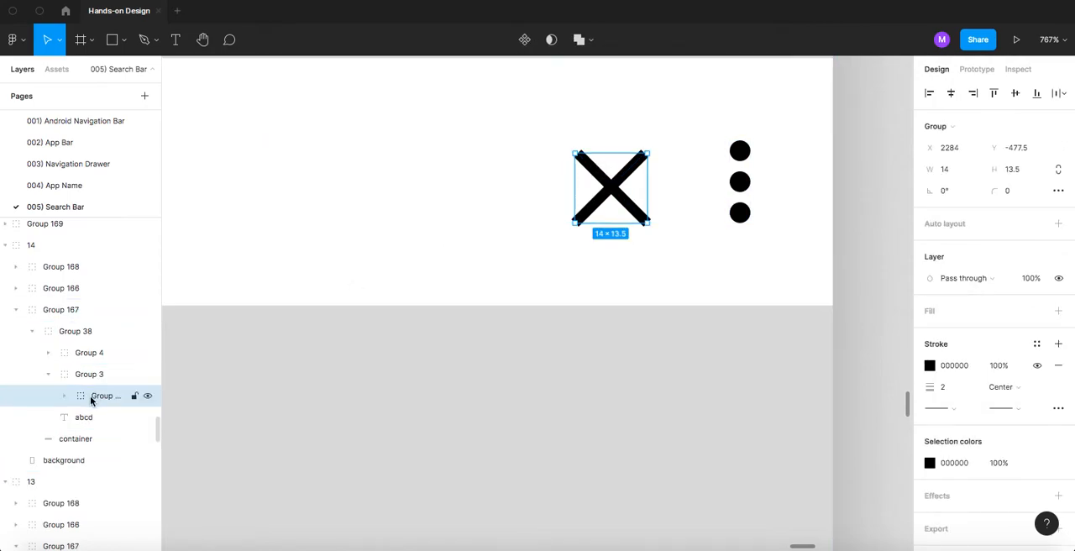
double_click(105, 396)
type("close")
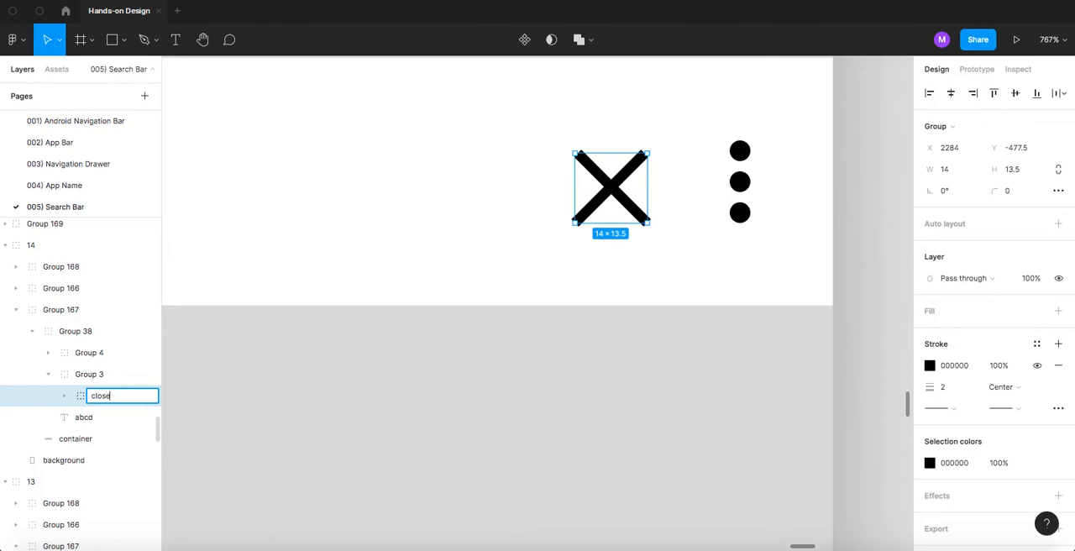
key("Return")
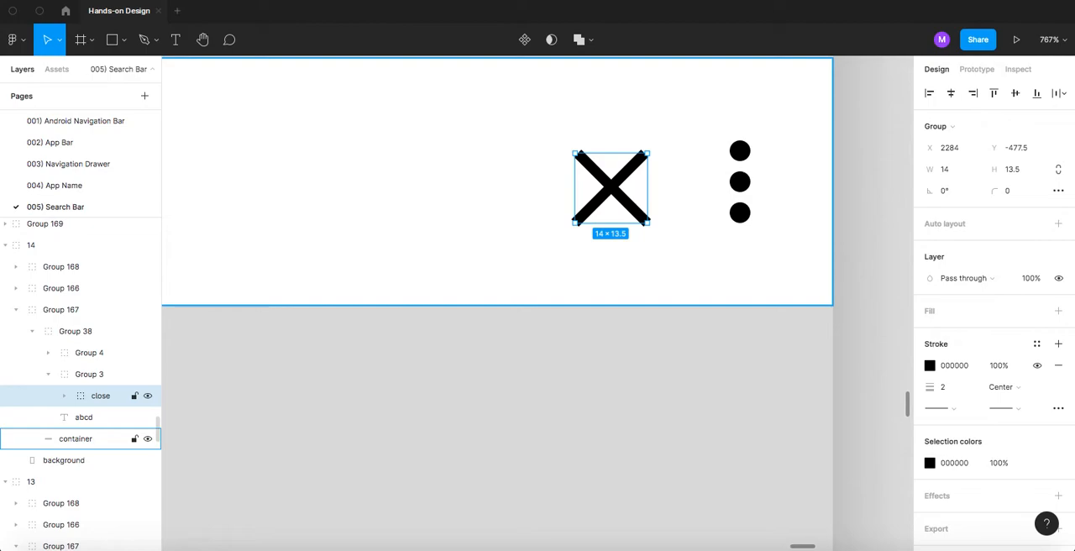
- Compare the "abcd" screen and its new close icon with the Empty State Message reference screen
scroll(395, 252, "down", 5)
left_click(551, 211)
left_click_drag(563, 226, 727, 196)
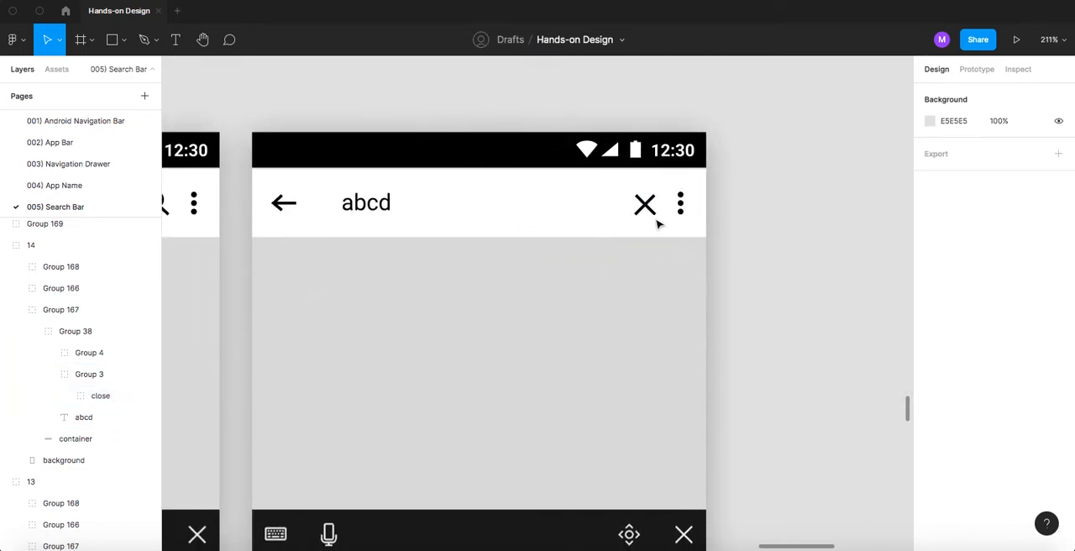
scroll(663, 224, "down", 5)
left_click_drag(677, 217, 539, 237)
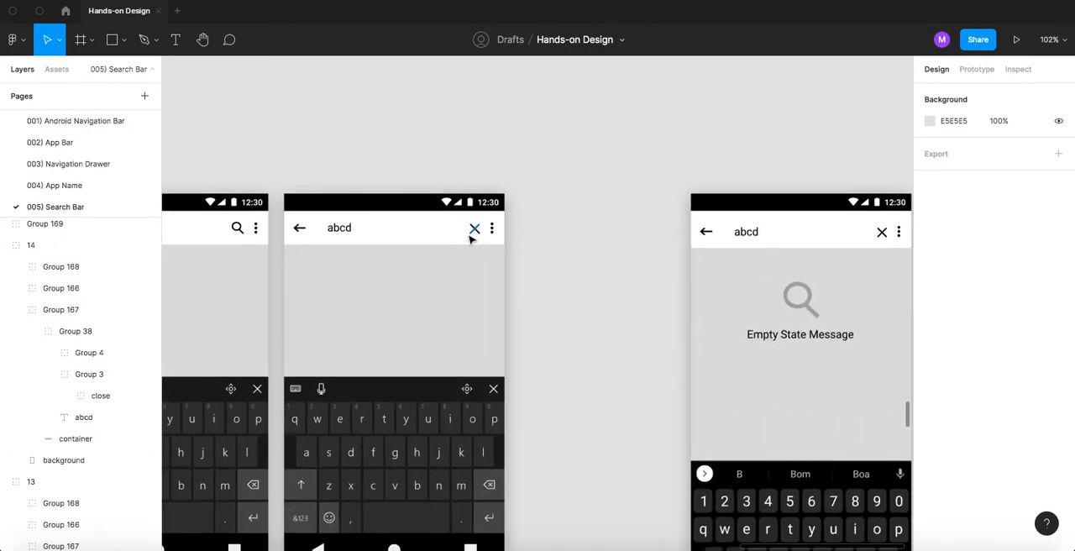
scroll(470, 241, "up", 3)
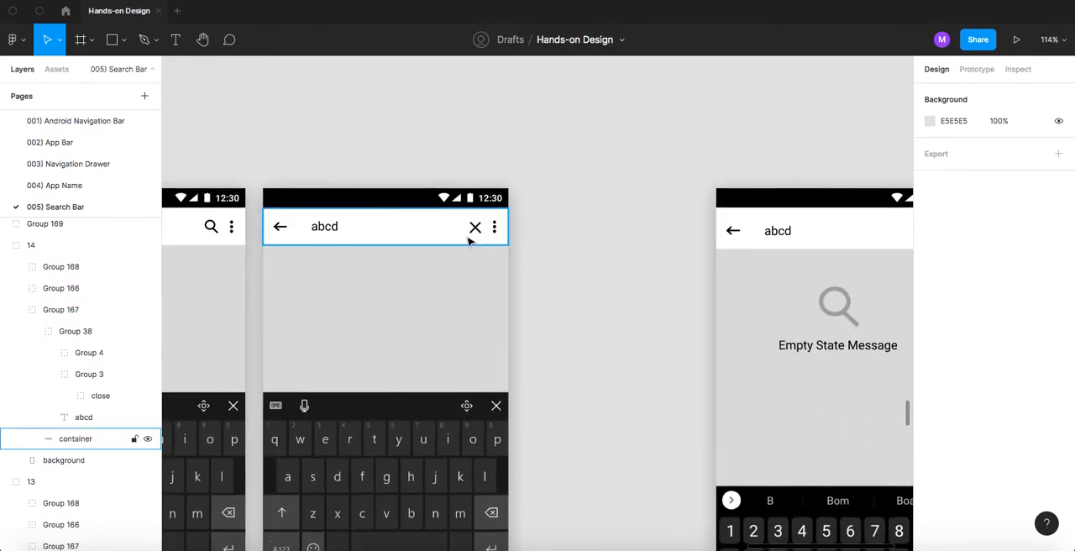
scroll(471, 242, "down", 5)
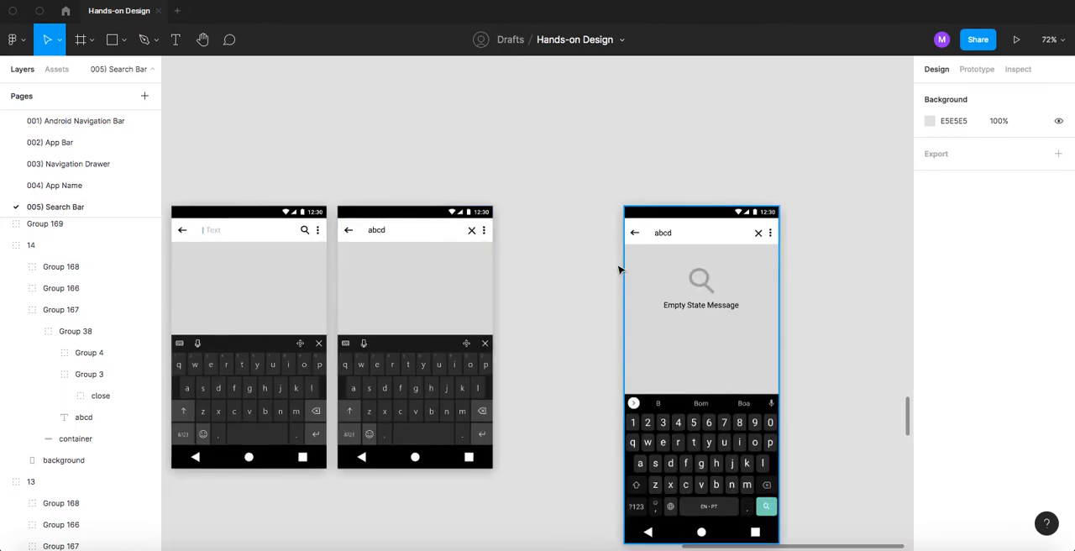
scroll(714, 305, "up", 2)
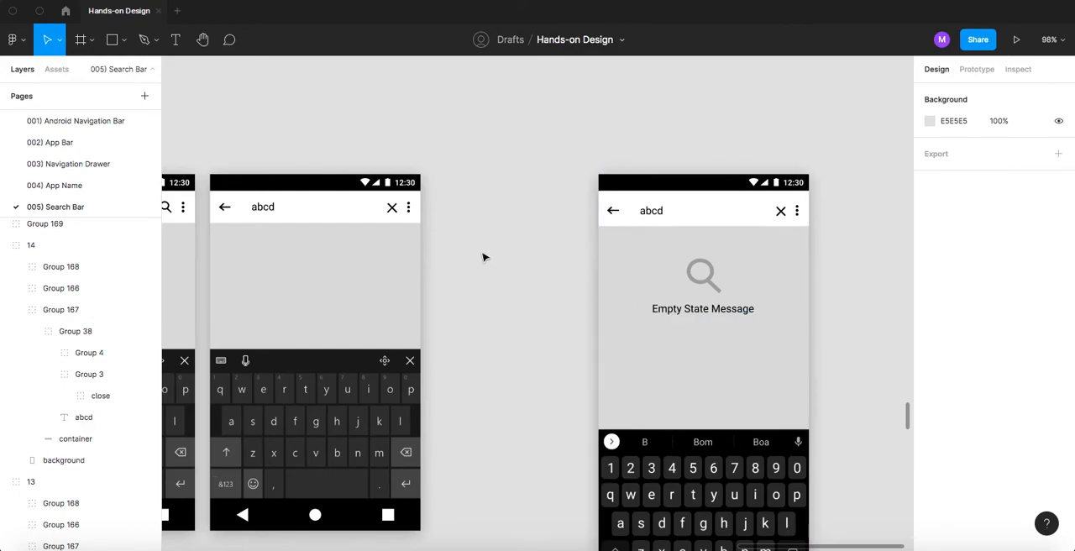
- Copy the "abcd" search bar text and place the copy in the grey content area above the keyboard
scroll(484, 258, "left", 5)
scroll(468, 240, "up", 5)
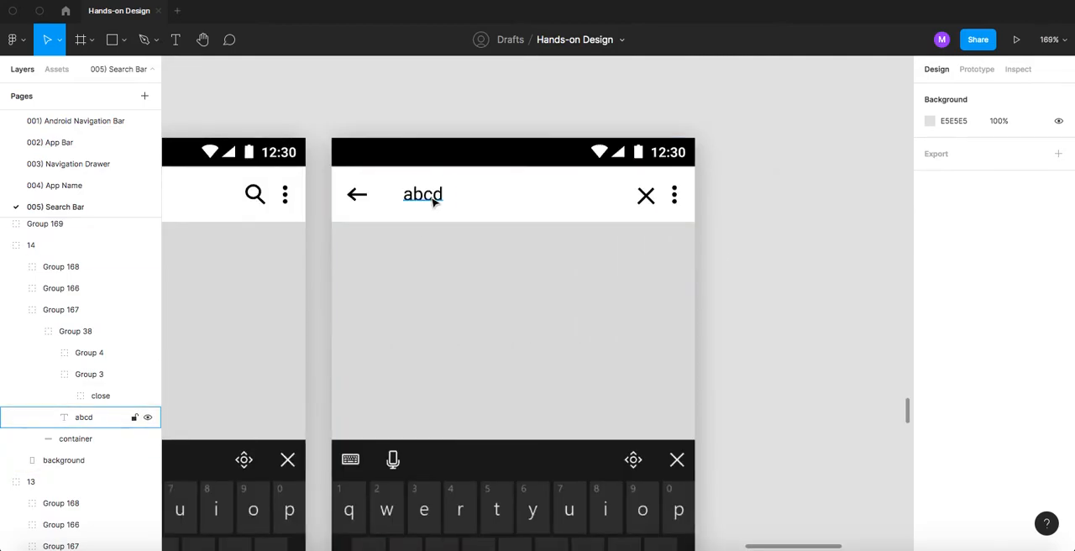
left_click(434, 202)
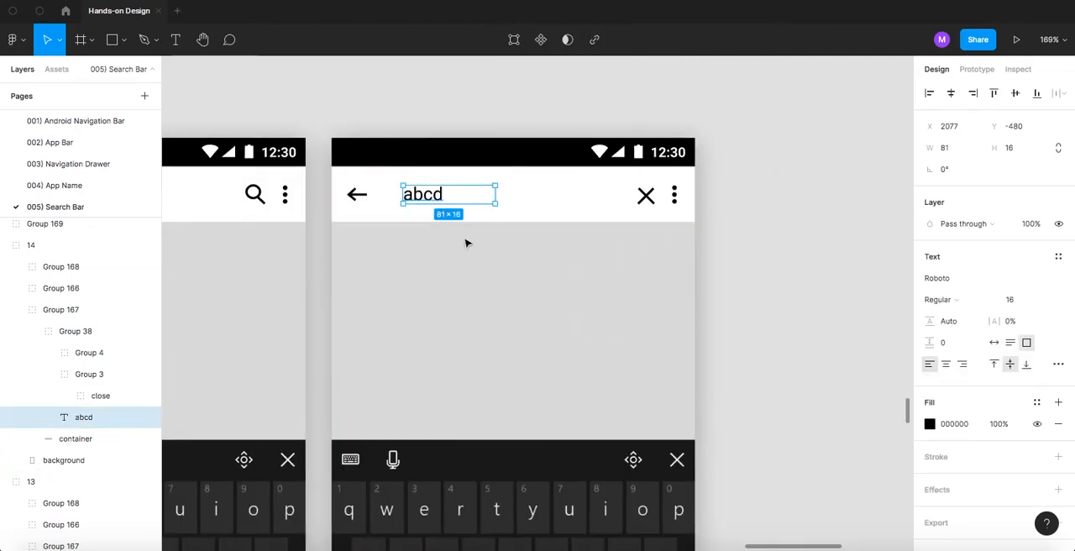
left_click(457, 276)
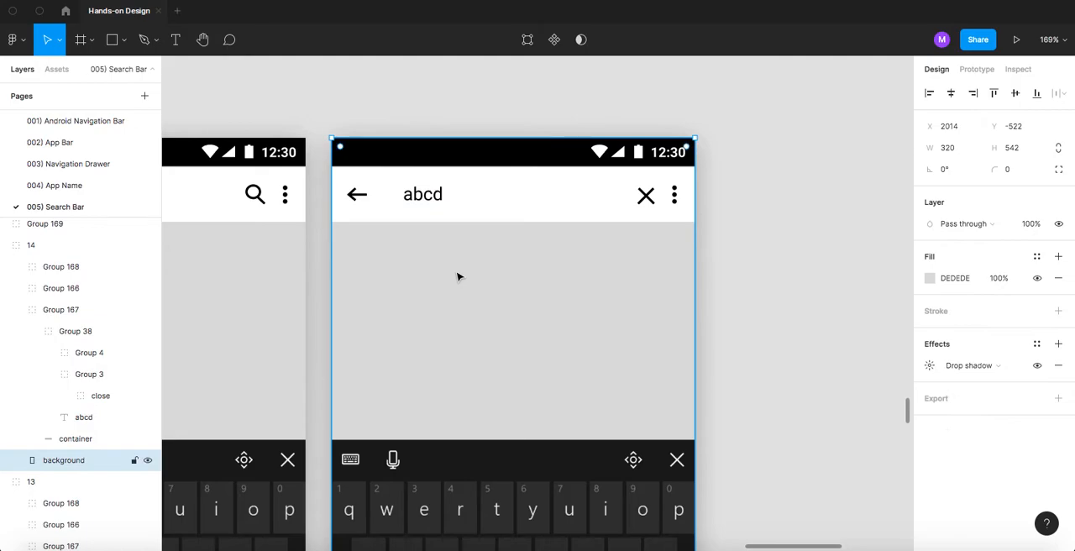
key("ctrl+v")
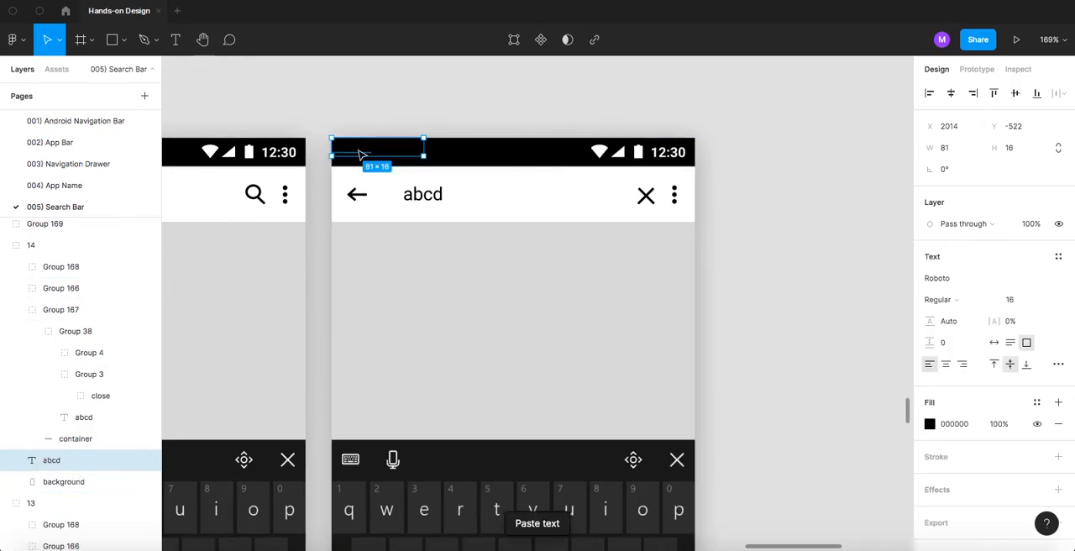
left_click_drag(419, 249, 485, 311)
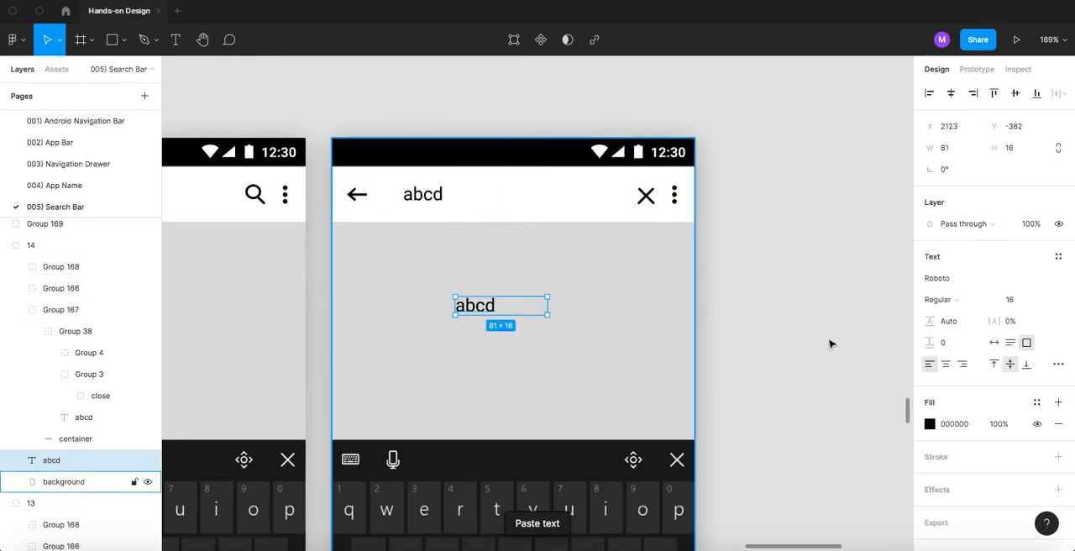
- Centre-align the copied text in the grey area and replace its wording with "Text for empty state"
left_click(947, 368)
double_click(505, 305)
type("Text text")
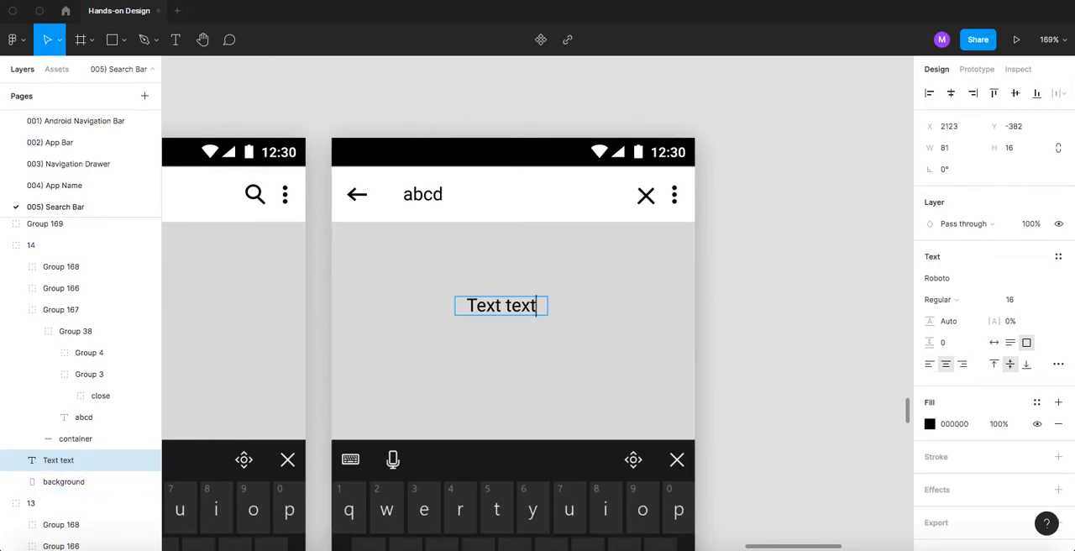
type(" text")
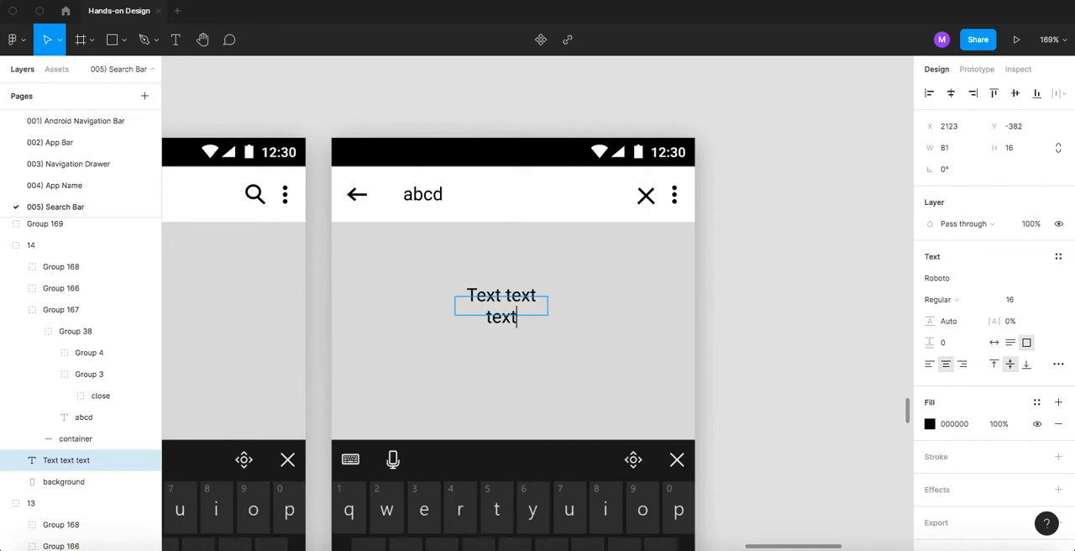
key("ctrl+a")
type("Text ")
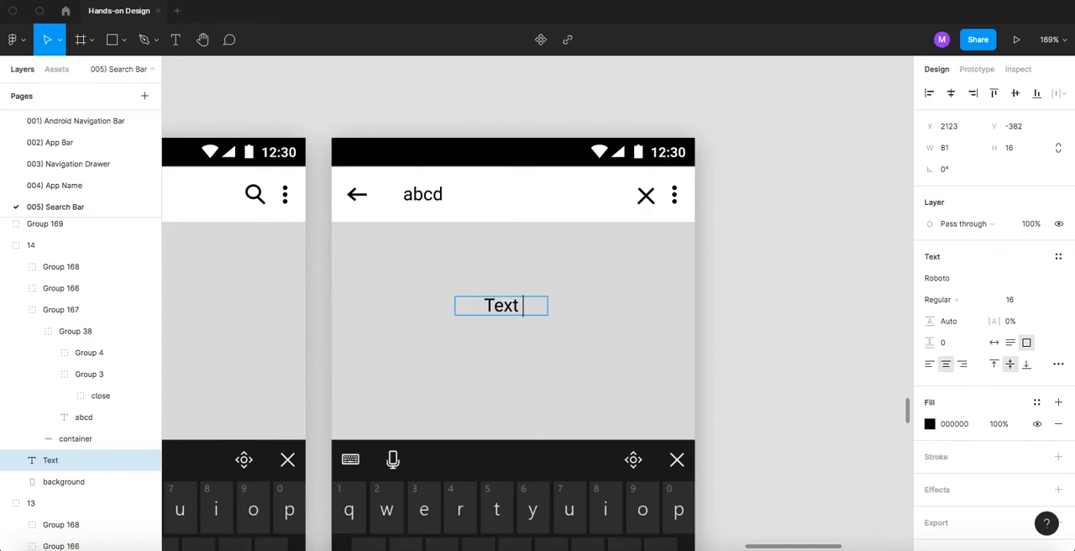
type("for emp")
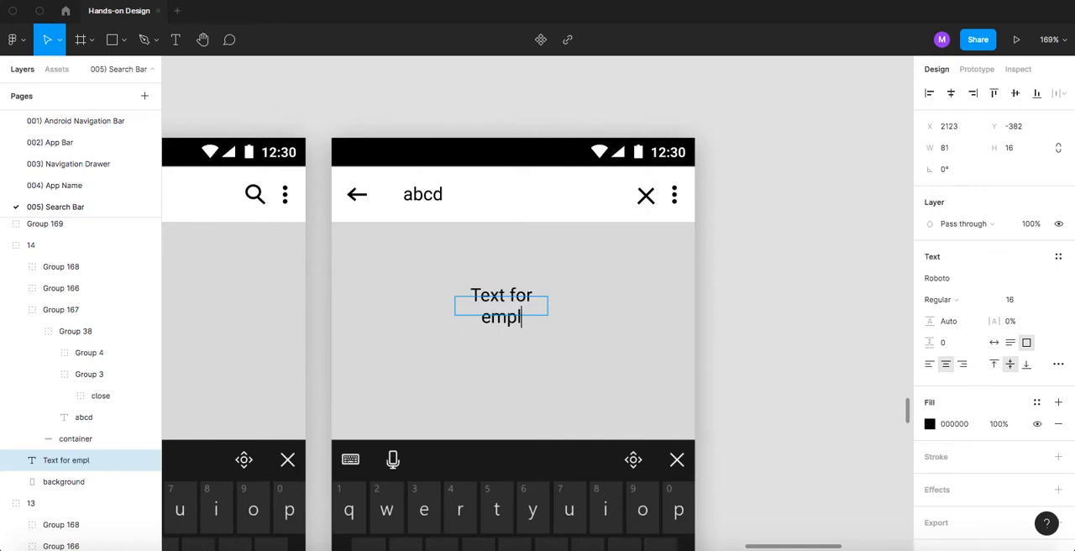
type("ty state")
key("Escape")
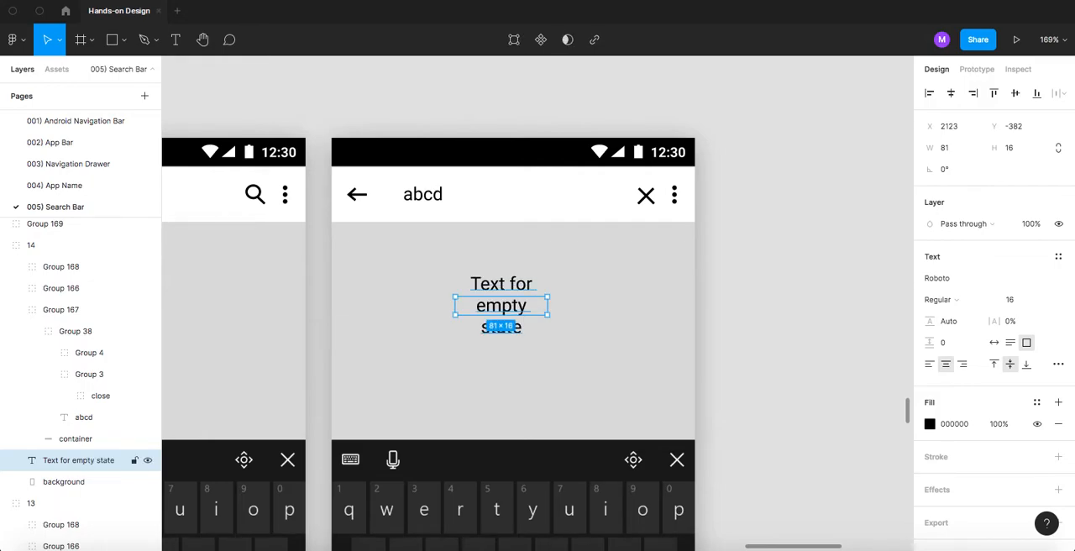
- Set the empty-state text to auto width and centre it horizontally in the lower part of the grey area at Y -334
left_click(995, 344)
left_click_drag(492, 310, 501, 309)
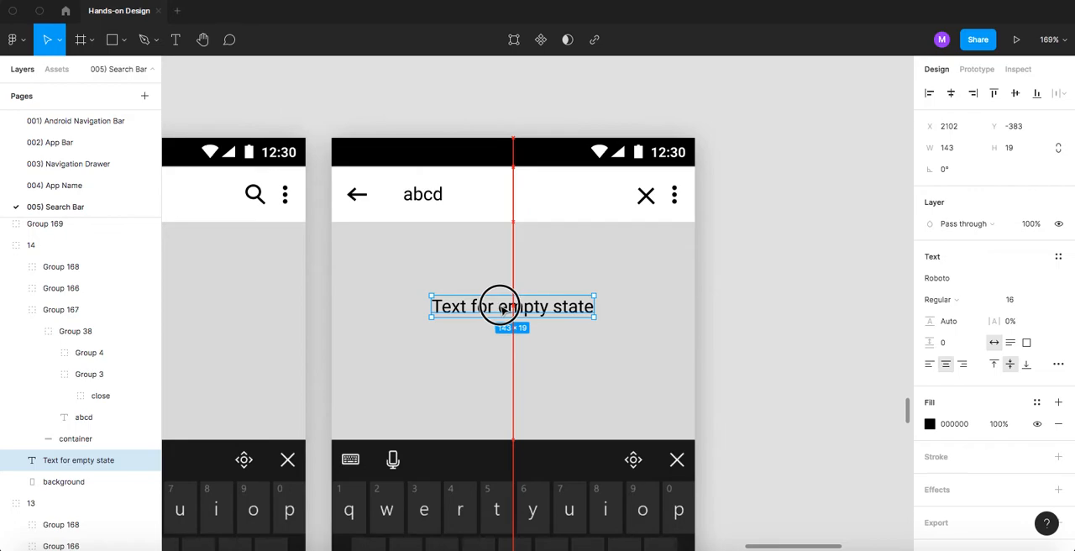
left_click_drag(502, 309, 497, 364)
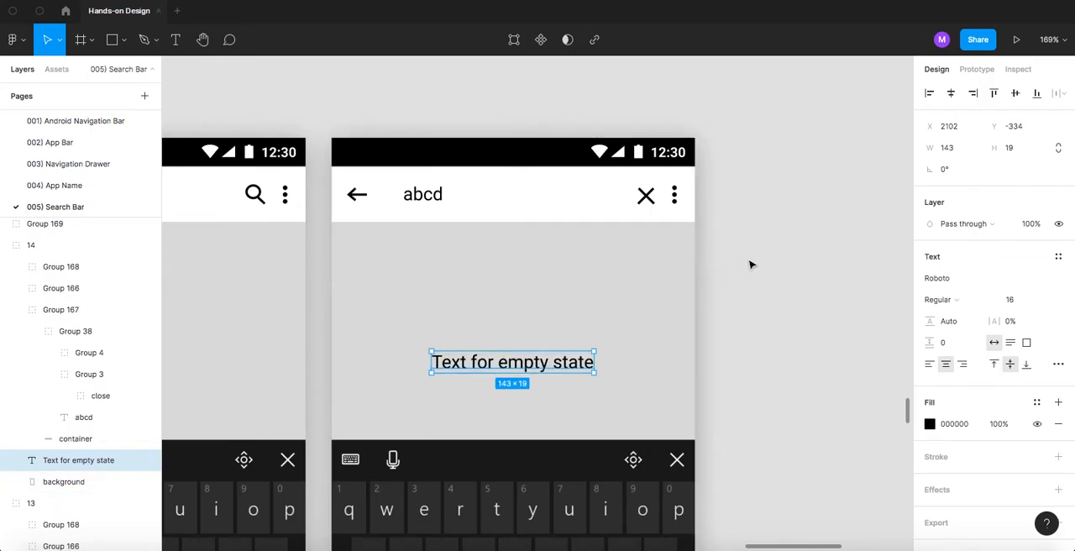
- Copy the search icon from the neighbouring screen's search bar into the "abcd" screen and lower it into the grey area at Y -410
left_click(257, 196)
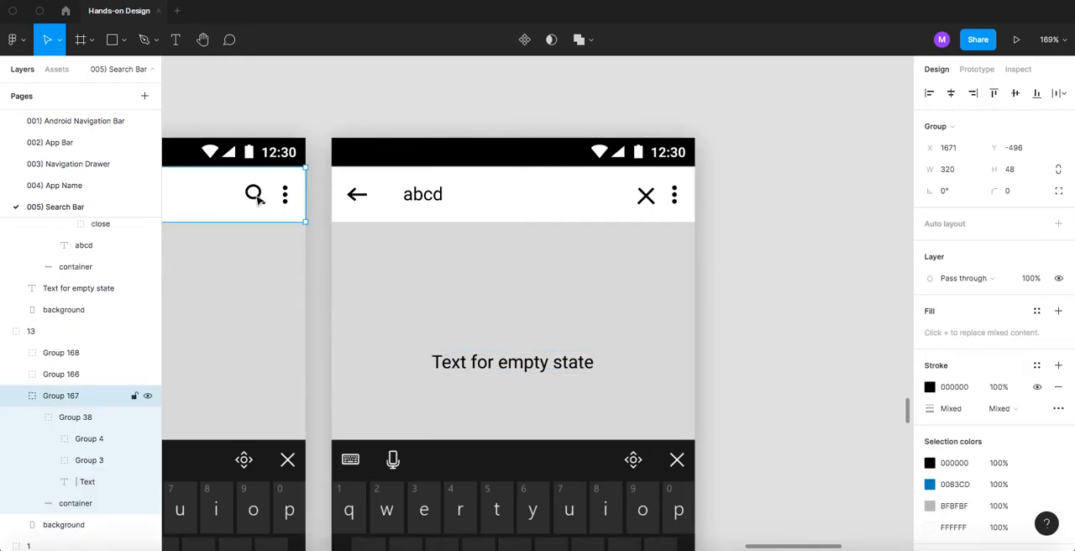
left_click(254, 194)
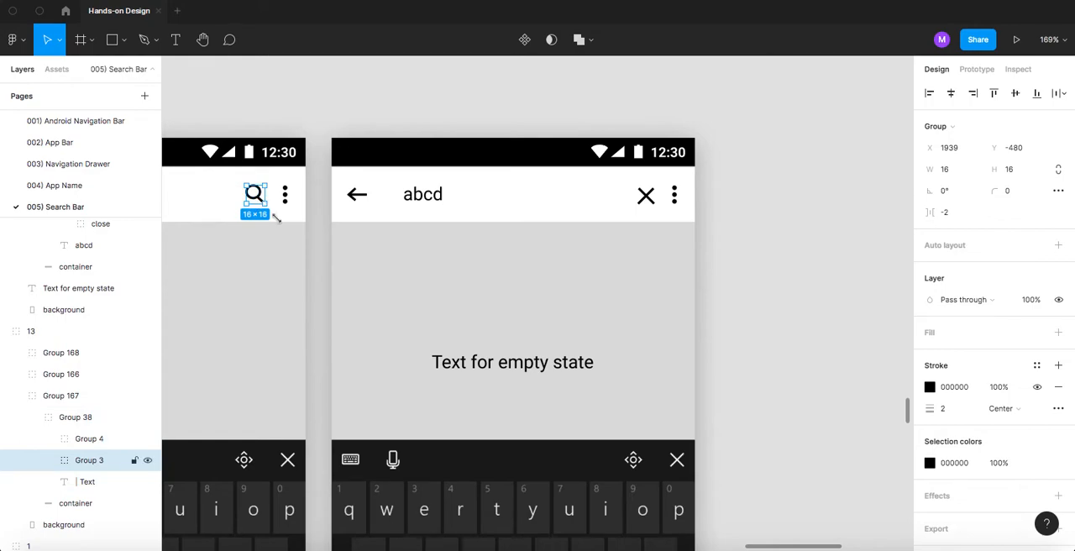
left_click(481, 292)
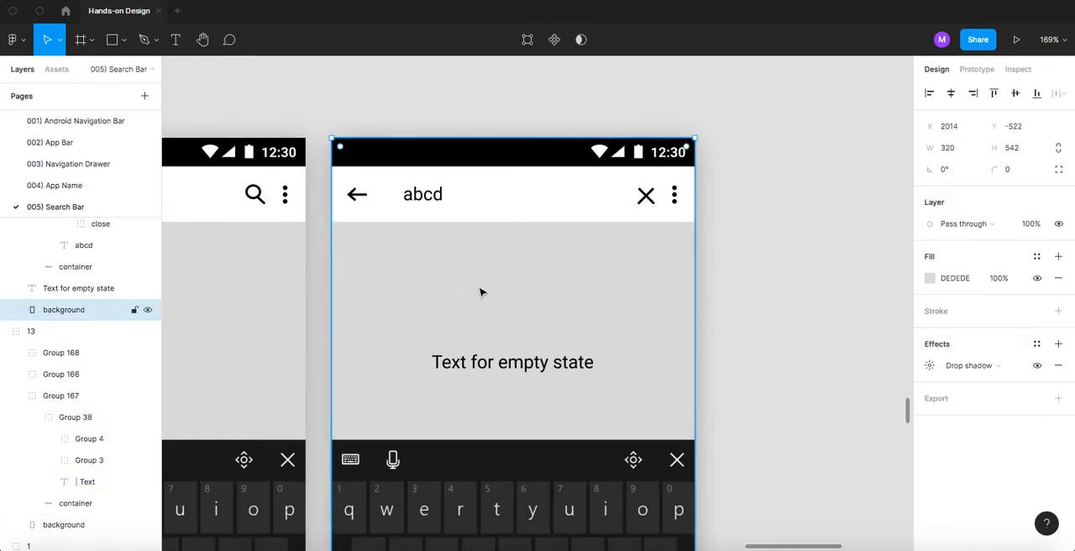
key("super+v")
key("shift+Down")
key("shift+Down")
key("shift+Down")
key("shift+Down")
key("shift+Down")
key("shift+Down")
key("shift+Down")
key("shift+Down")
key("shift+Down")
key("shift+Down")
key("shift+Down")
key("shift+Down")
key("shift+Down")
key("shift+Down")
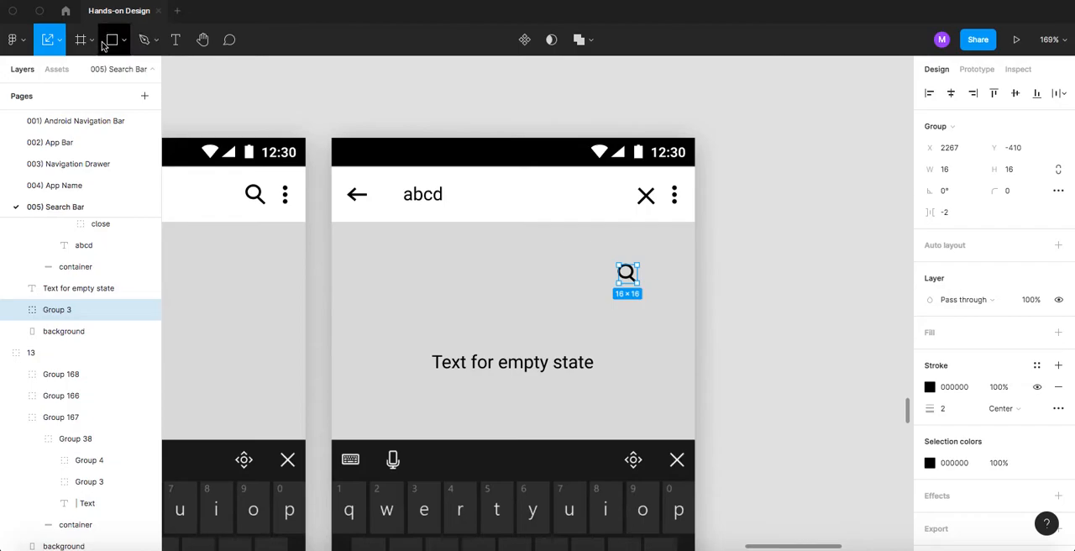
- Constrain the pasted search icon's proportions and scale it up to 44 × 44
left_click(62, 44)
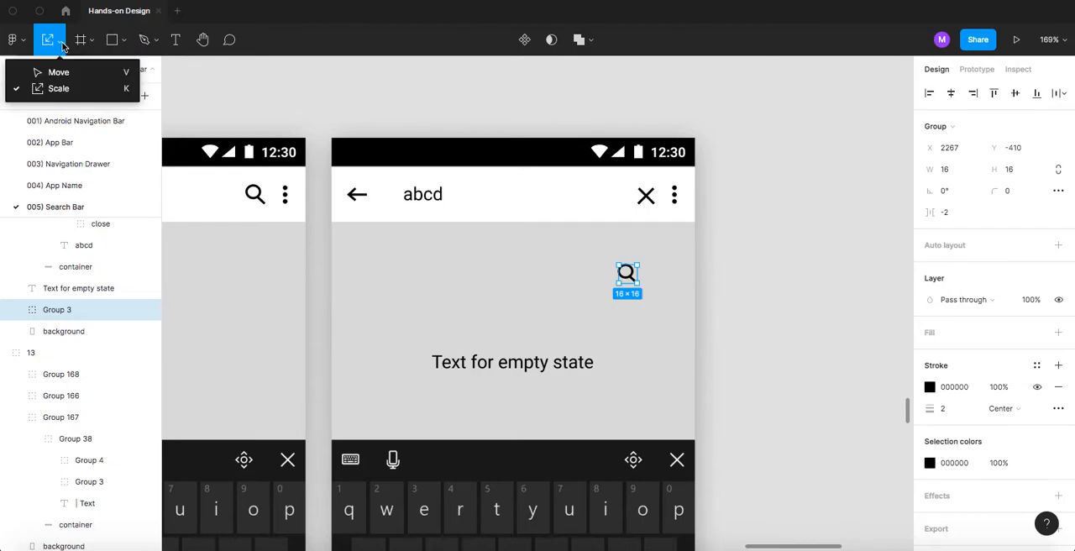
left_click(62, 90)
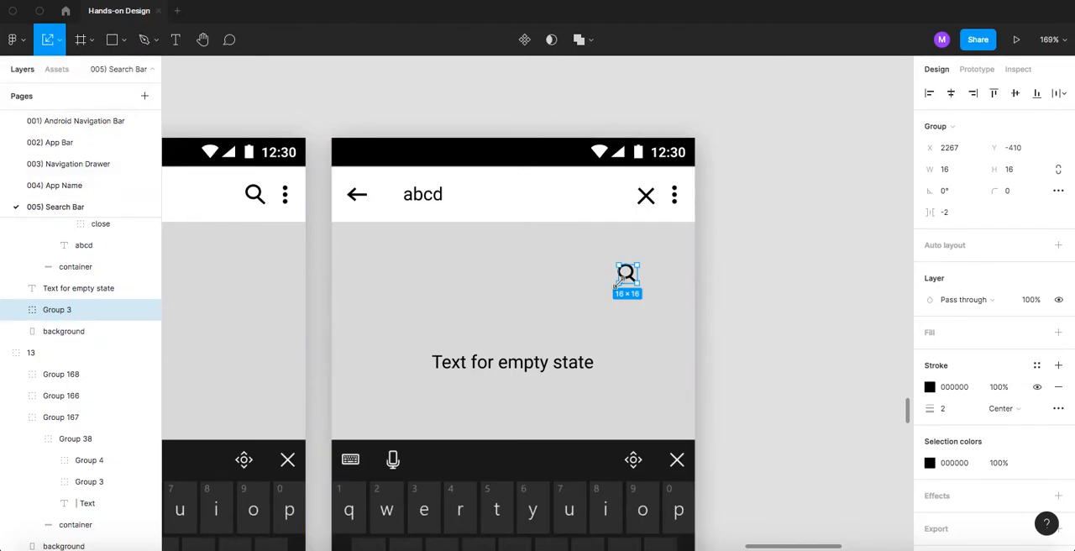
left_click(1057, 170)
left_click_drag(616, 285, 586, 314)
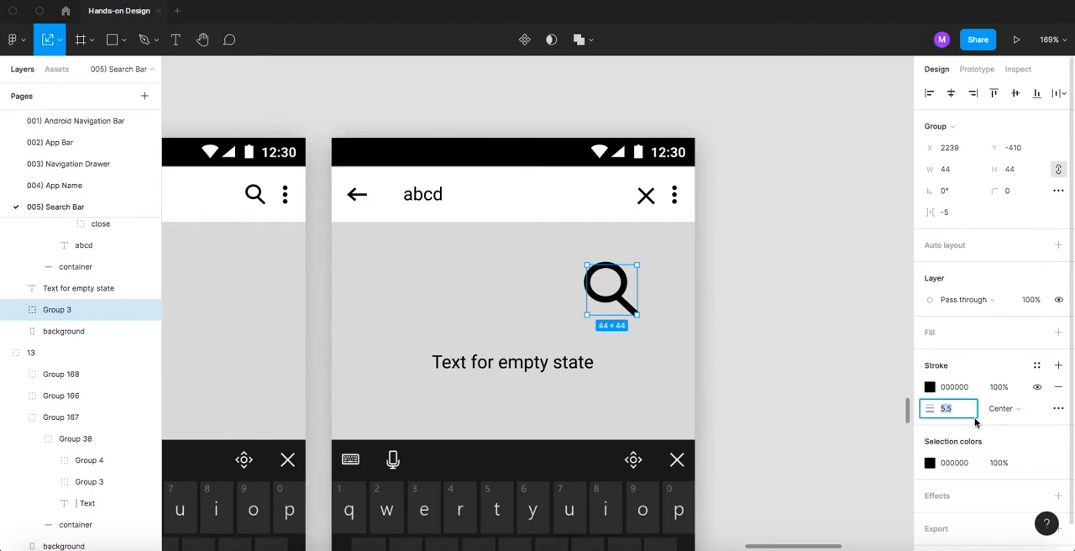
- Set the enlarged search icon's stroke weight to 4
key("Return")
left_click(942, 412)
type("4")
key("Return")
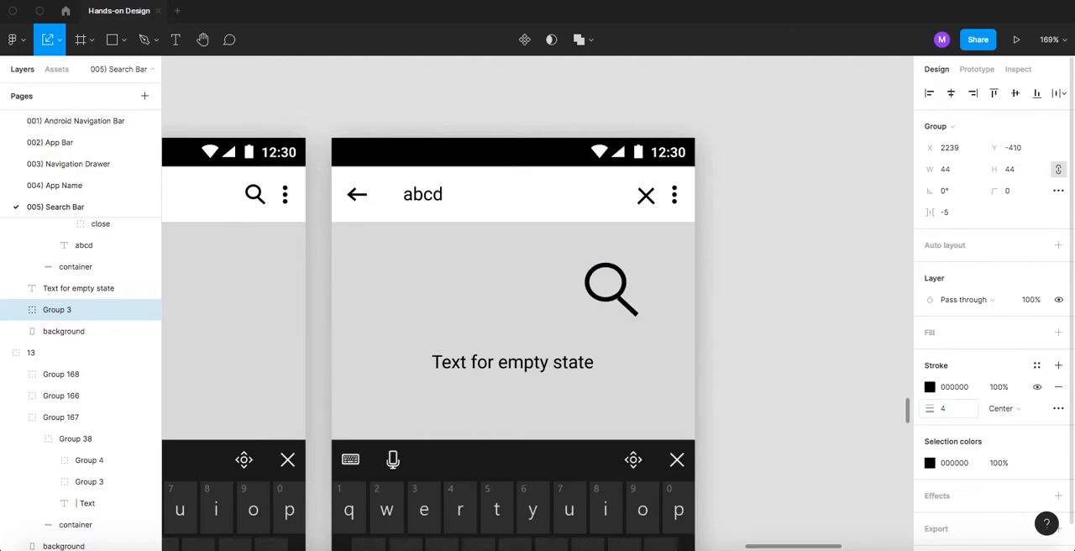
- Resize the enlarged search icon's diagonal handle line to 17 × 17 so it joins the circle
scroll(622, 304, "up", 5)
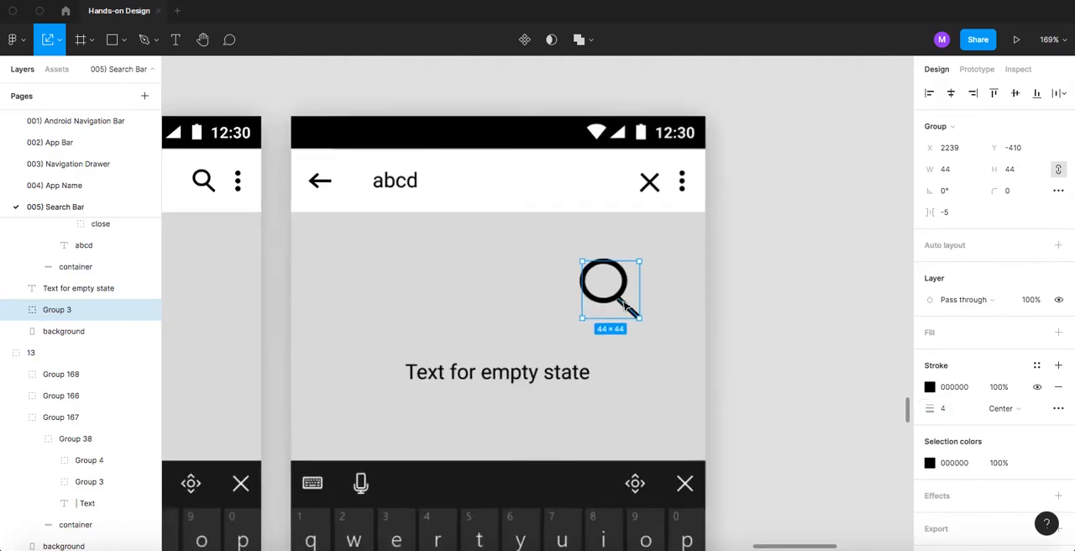
left_click(59, 39)
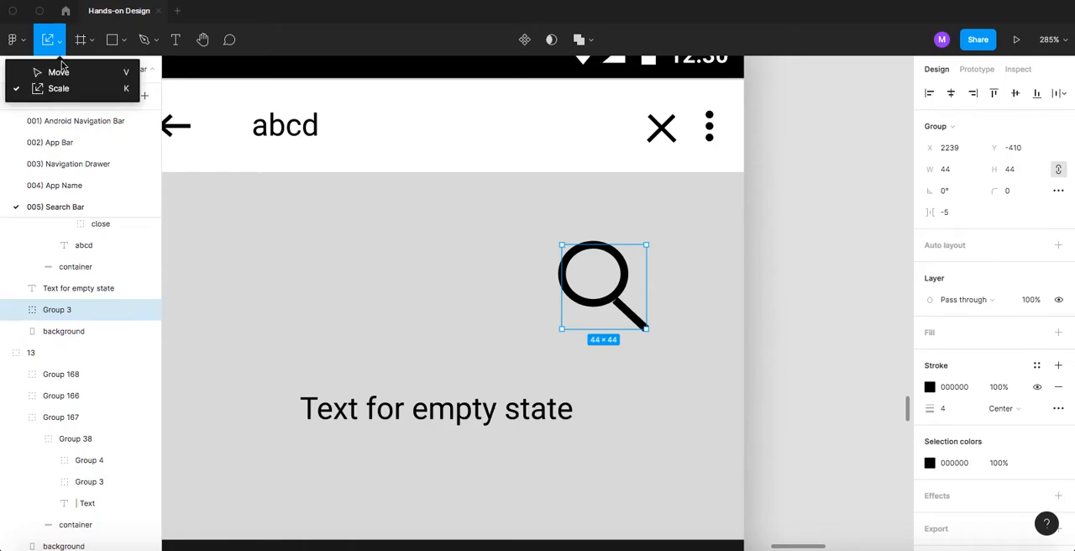
left_click(51, 71)
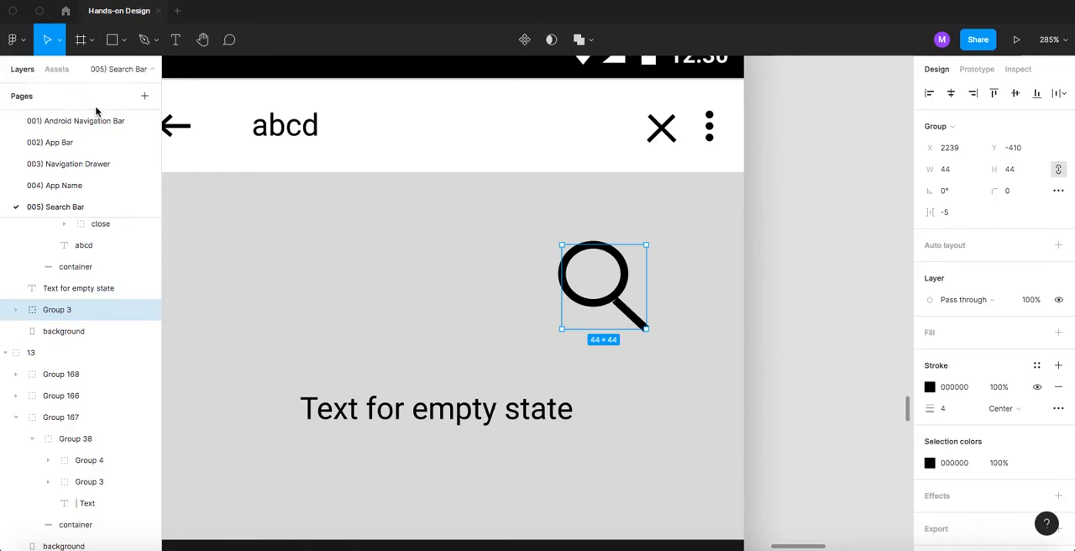
double_click(632, 314)
scroll(617, 304, "up", 3)
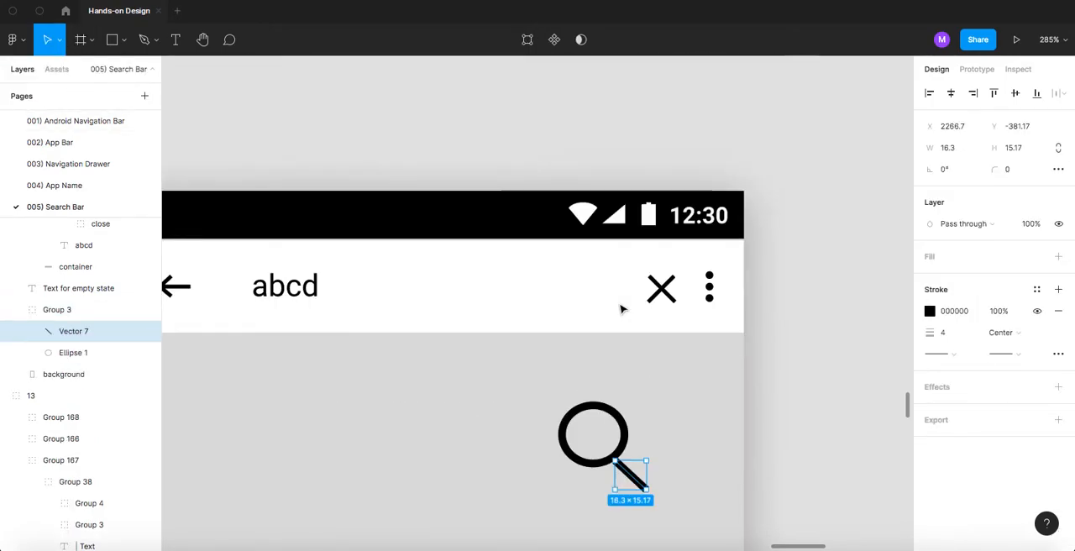
scroll(618, 470, "up", 3)
left_click_drag(602, 462, 599, 456)
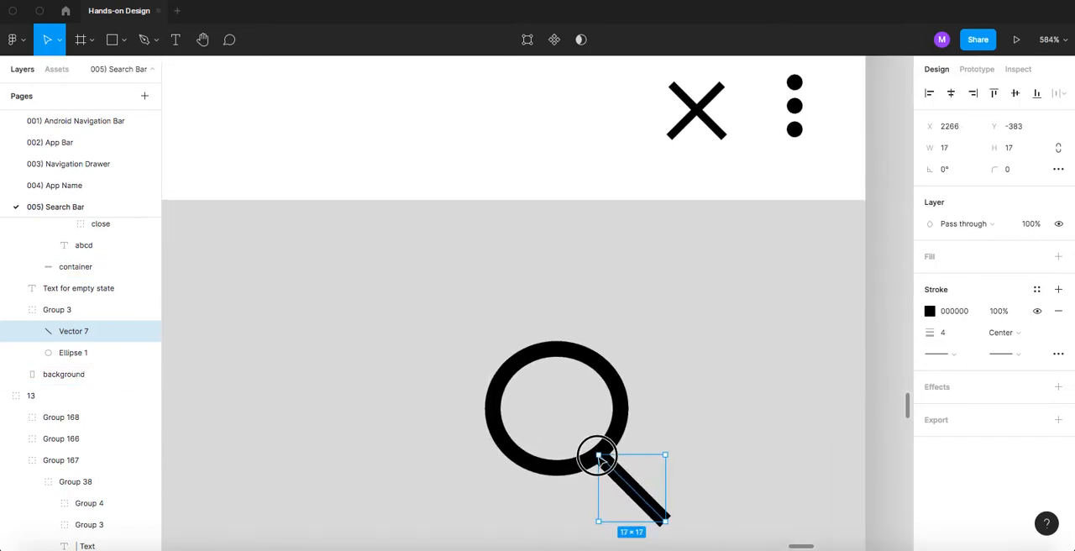
left_click(688, 449)
- Try to move the enlarged search icon to the middle above the empty-state text, and undo the move
scroll(614, 424, "down", 5)
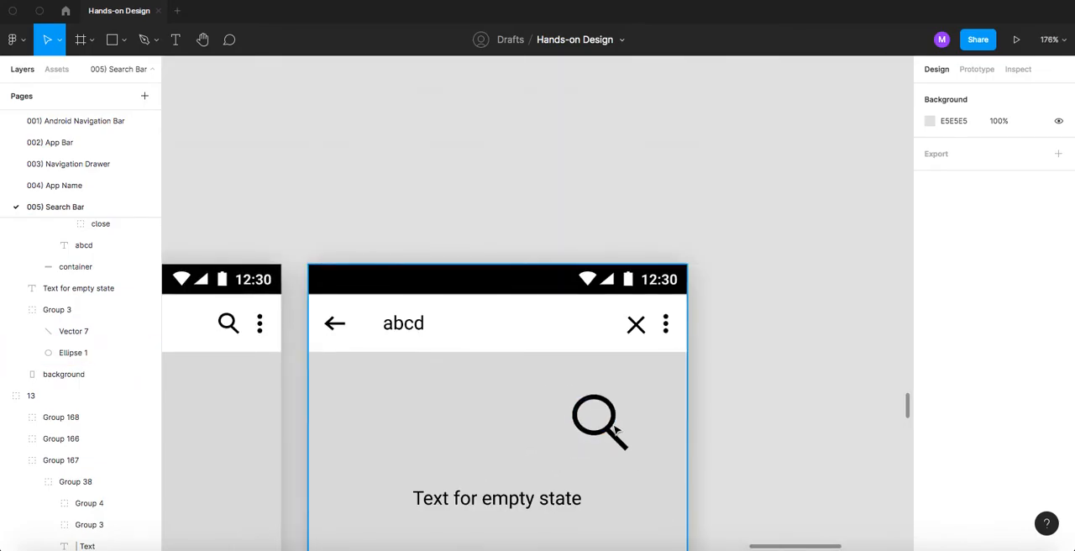
left_click(611, 426)
double_click(609, 426)
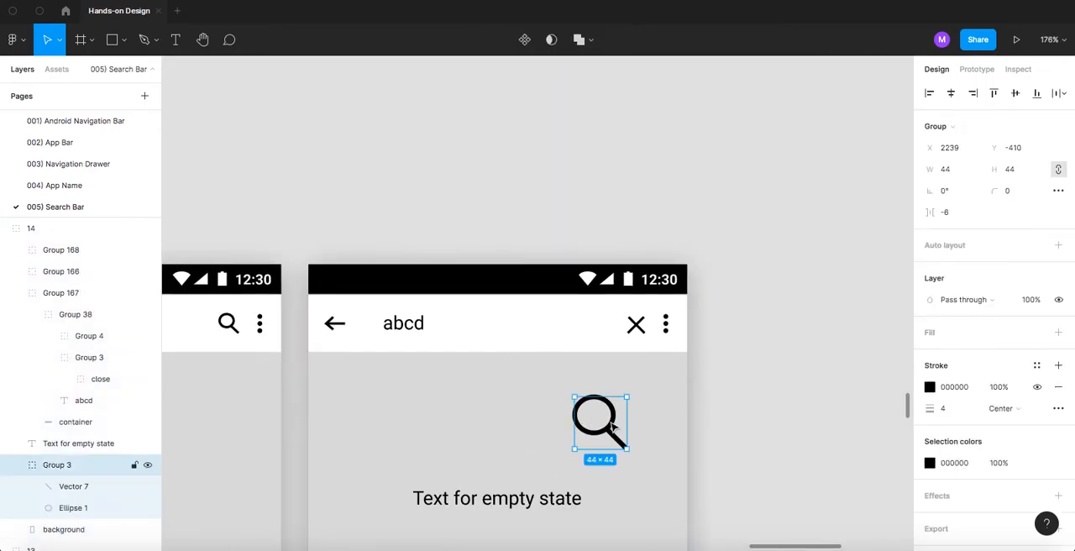
double_click(605, 428)
left_click_drag(606, 428, 509, 440)
key("ctrl+z")
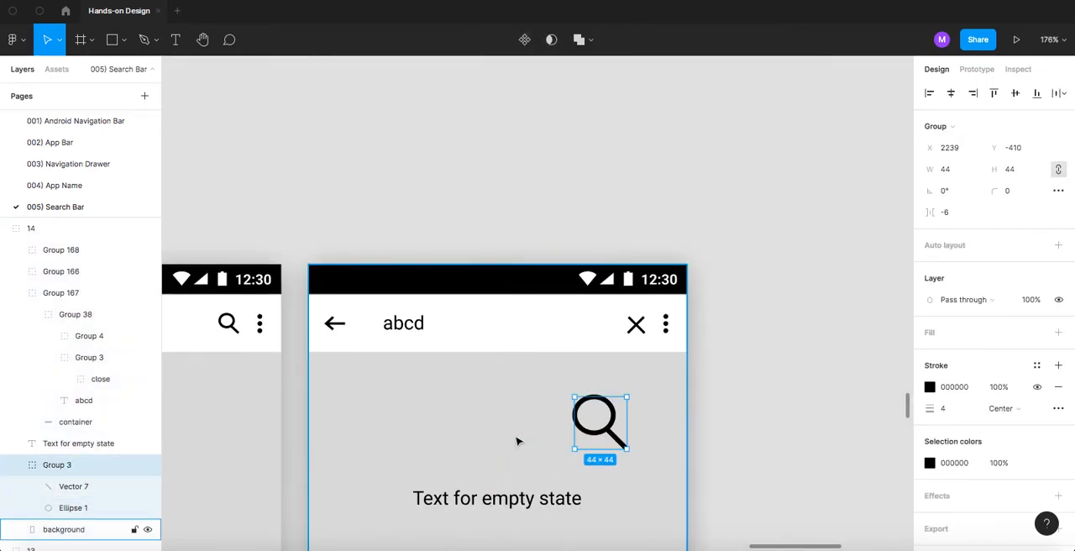
- Select the enlarged search icon's handle and circle, and rename their group "magnifier"
scroll(611, 444, "up", 3)
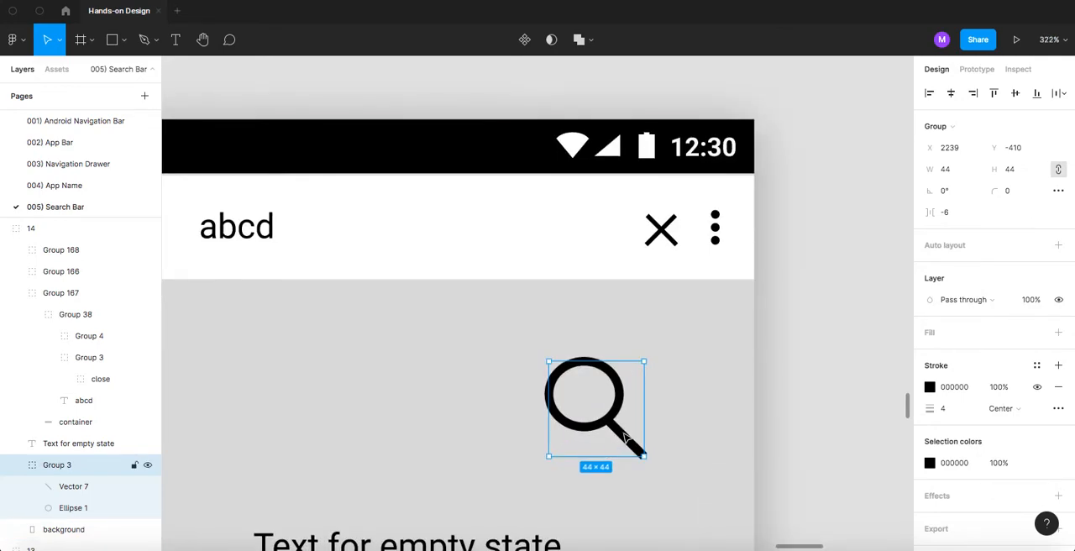
key("Escape")
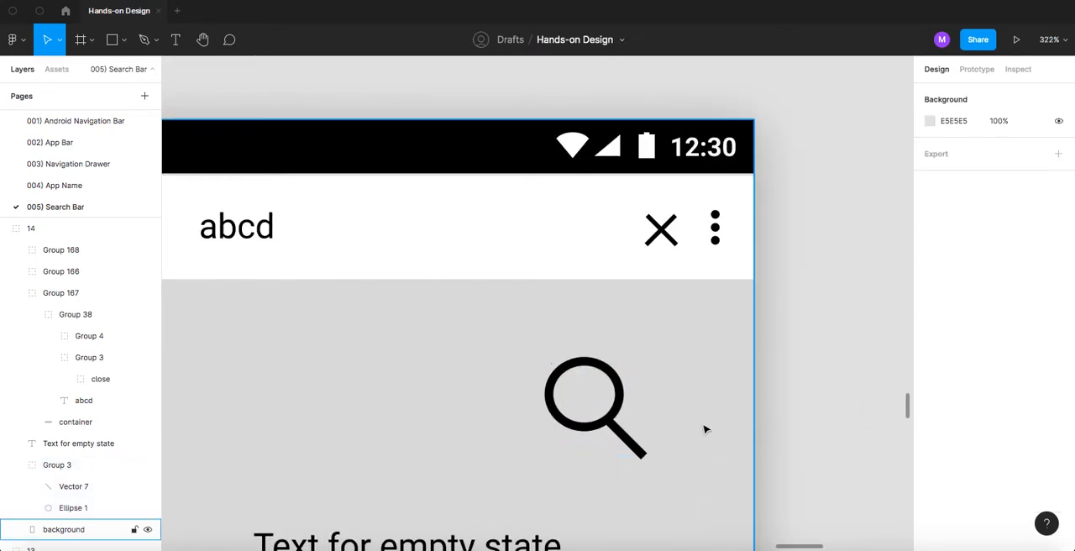
double_click(628, 439)
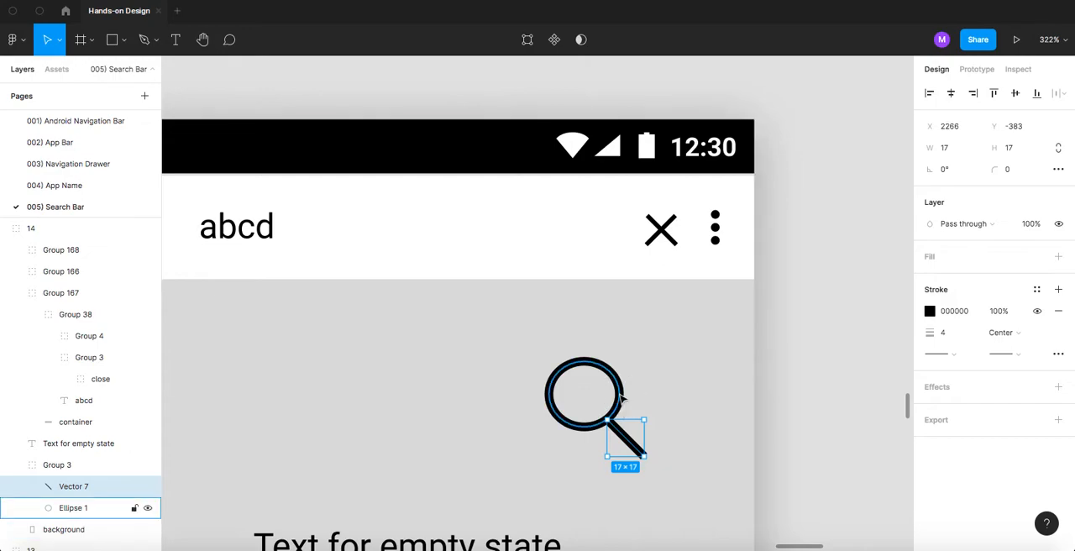
left_click(622, 401, "shift")
scroll(607, 411, "down", 3)
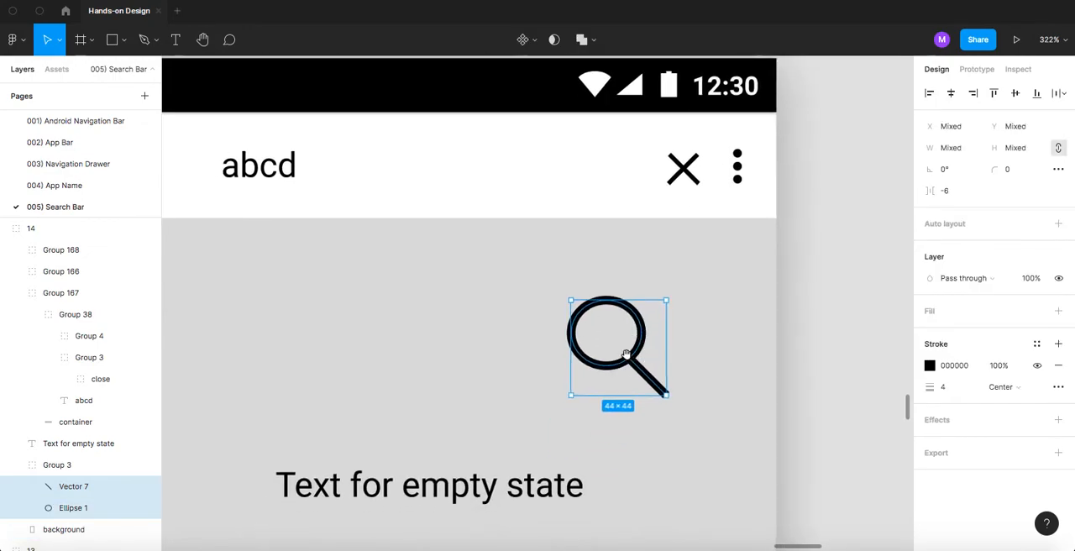
double_click(70, 465)
type("magnifier")
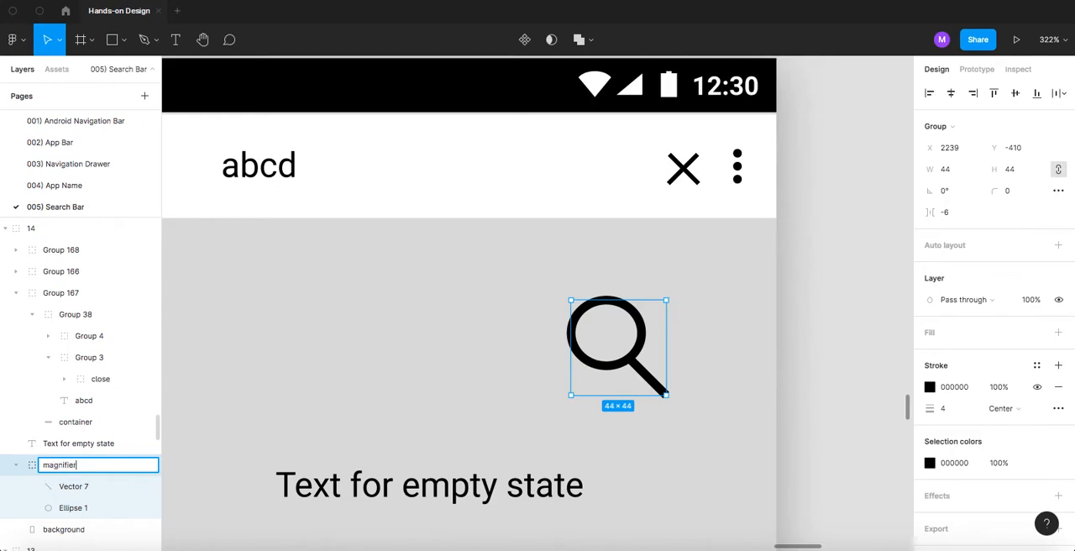
key("Return")
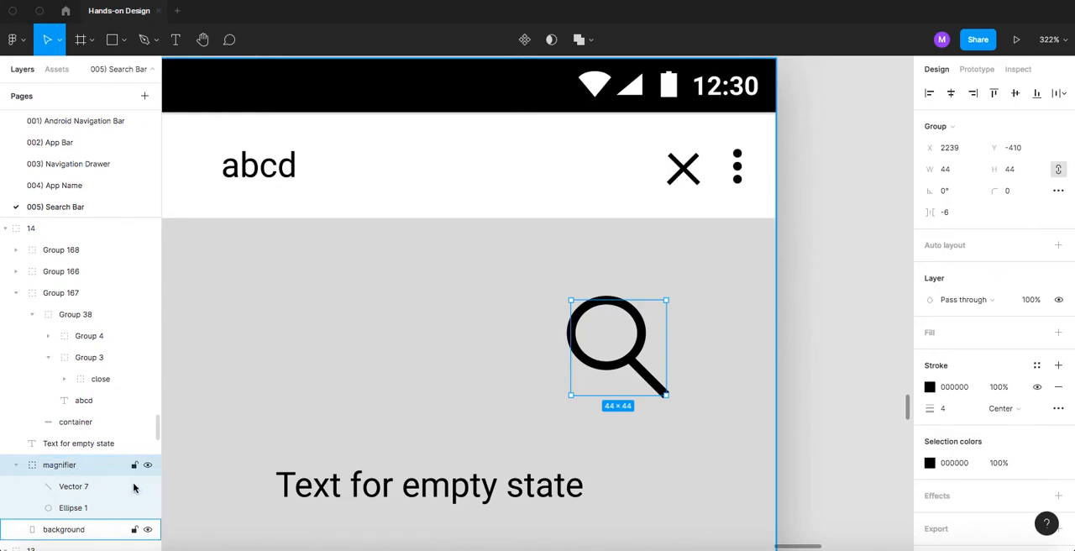
- Centre the magnifier above the empty-state text and match its stroke colour to the reference icon's grey, A7A7A7
left_click_drag(619, 362, 450, 406)
scroll(451, 404, "down", 3)
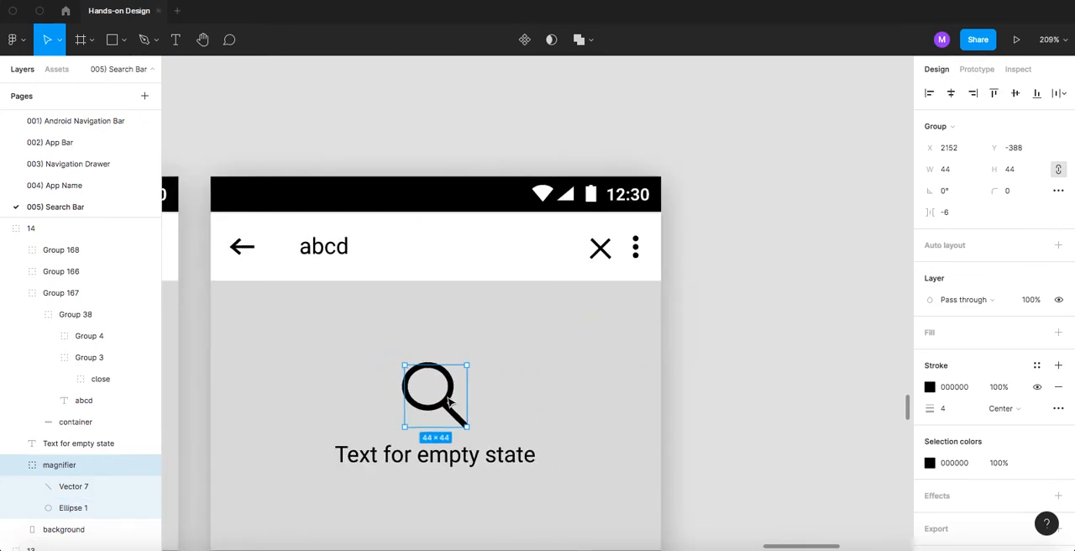
scroll(450, 405, "down", 5)
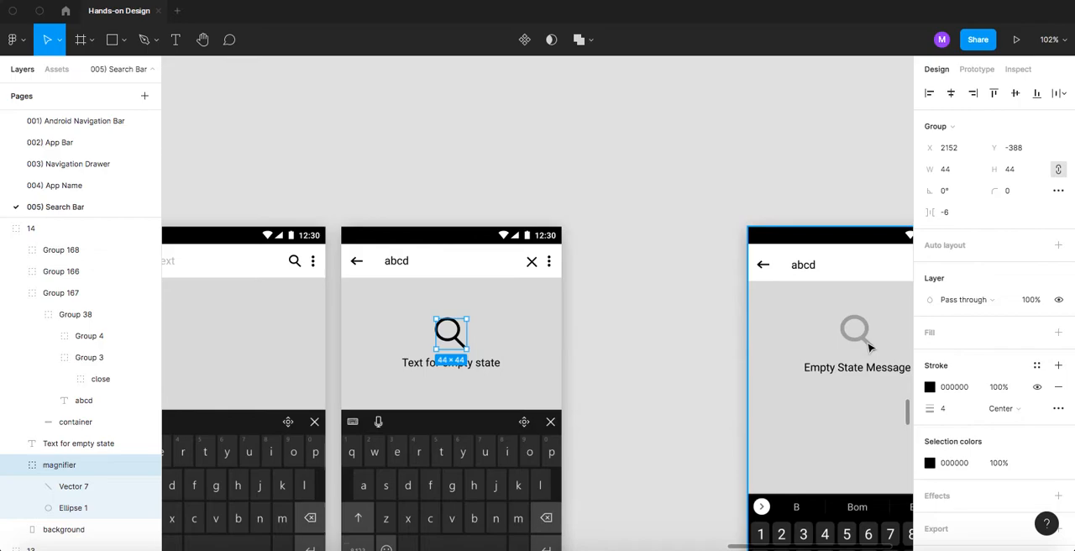
key("i")
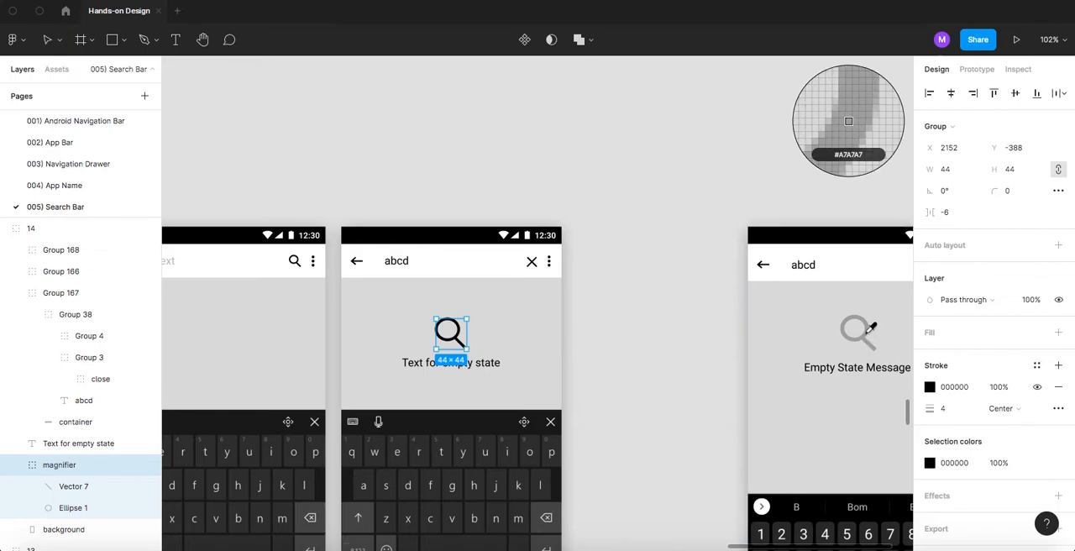
left_click(870, 336)
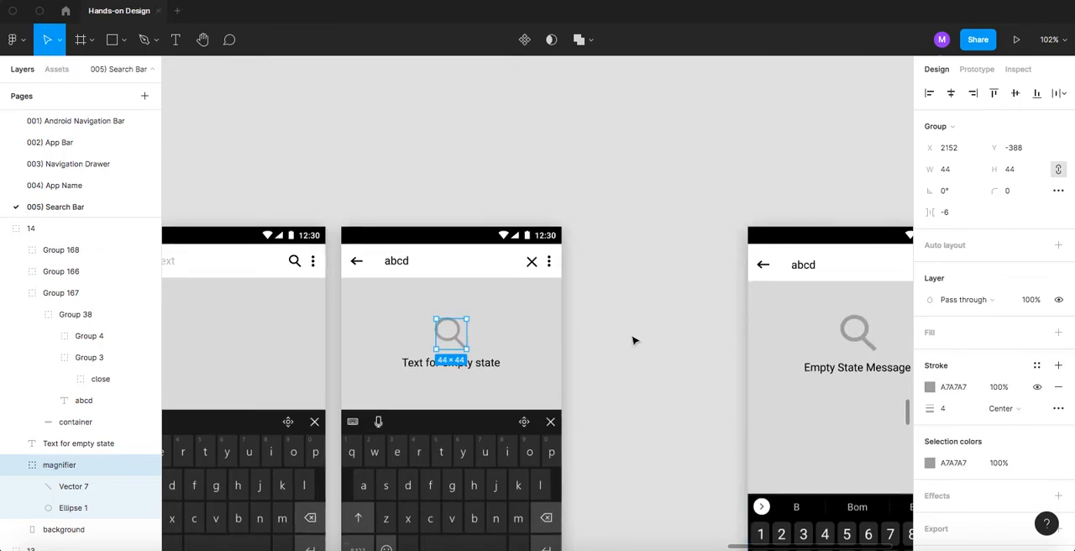
- Open the magnifier's stroke colour settings, try an adjustment, and undo it
left_click(930, 388)
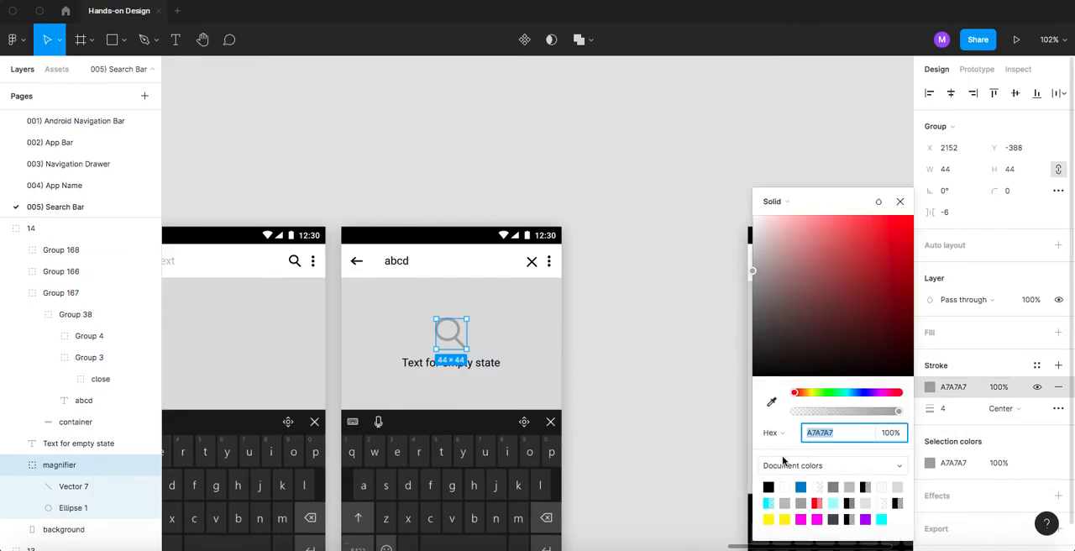
left_click_drag(800, 280, 721, 291)
key("super+z")
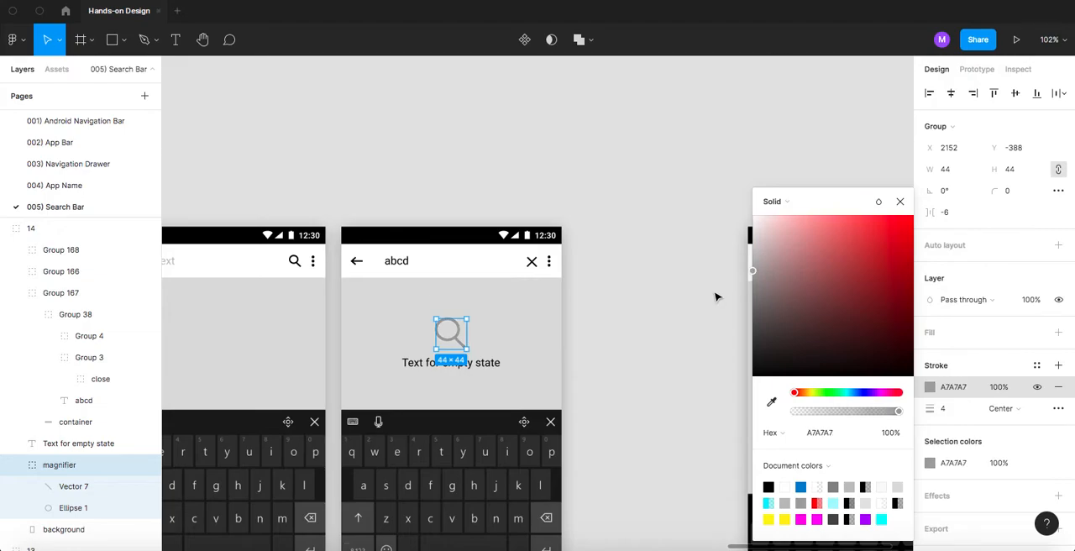
- Select all elements of the empty-state search screen and group them
left_click(588, 187)
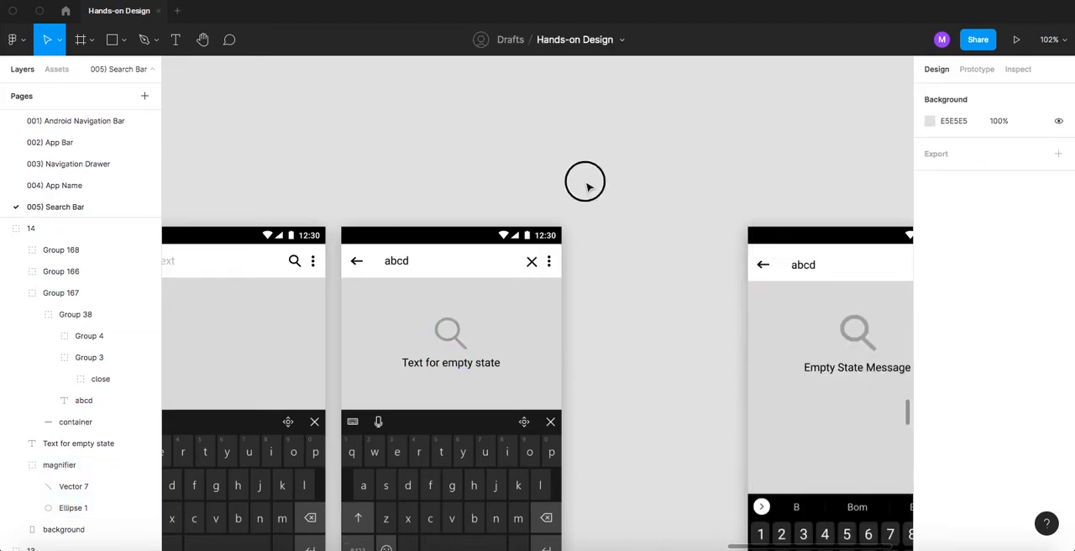
scroll(554, 199, "down", 5)
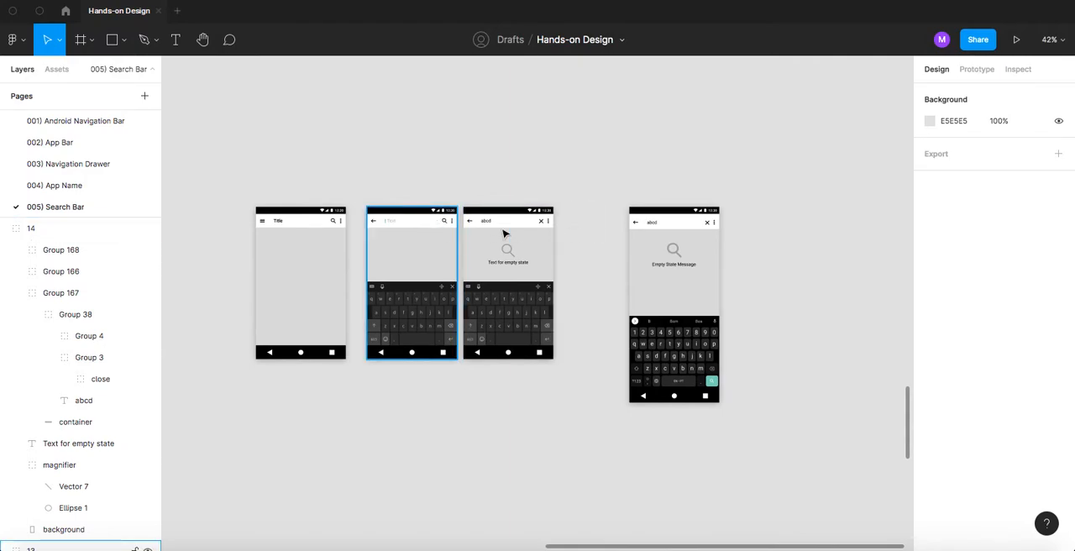
left_click(582, 207)
left_click_drag(574, 193, 460, 363)
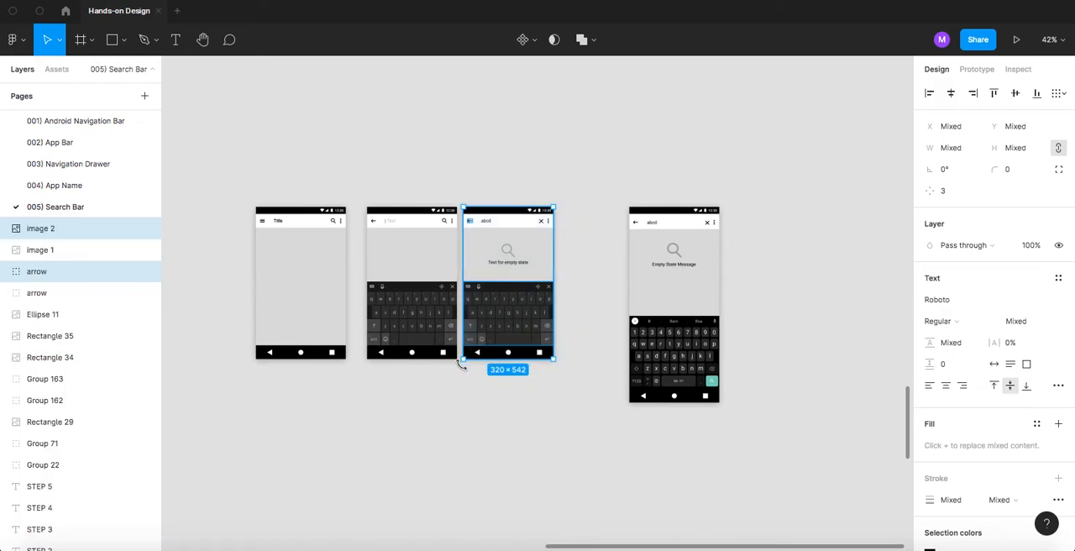
key("ctrl+g")
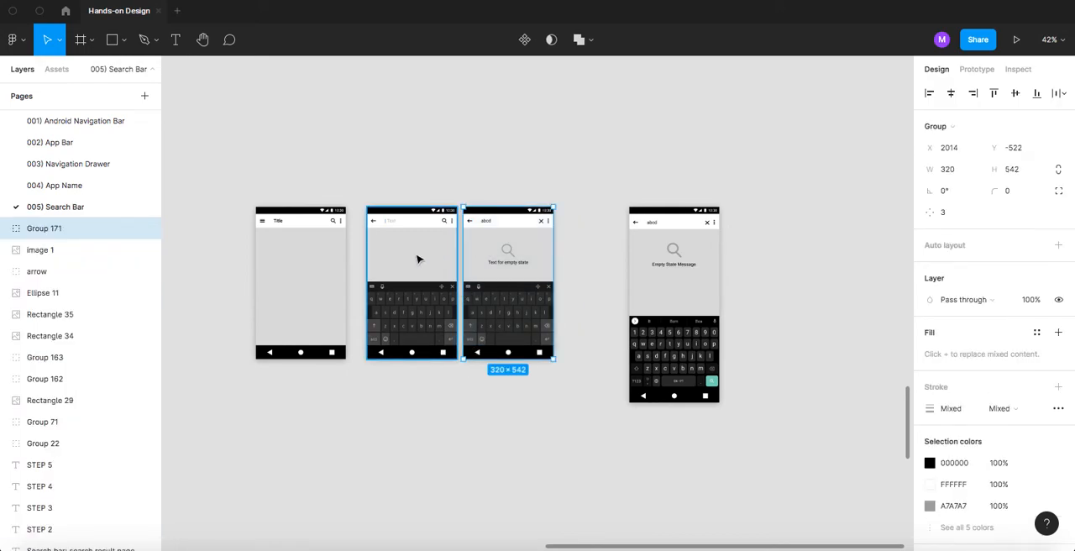
left_click_drag(277, 167, 535, 389)
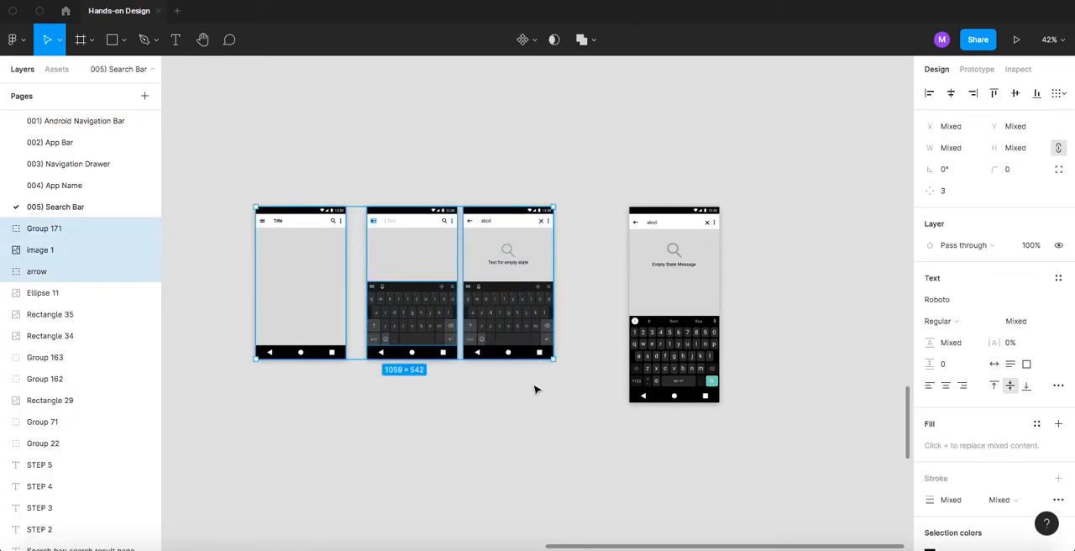
left_click(1058, 98)
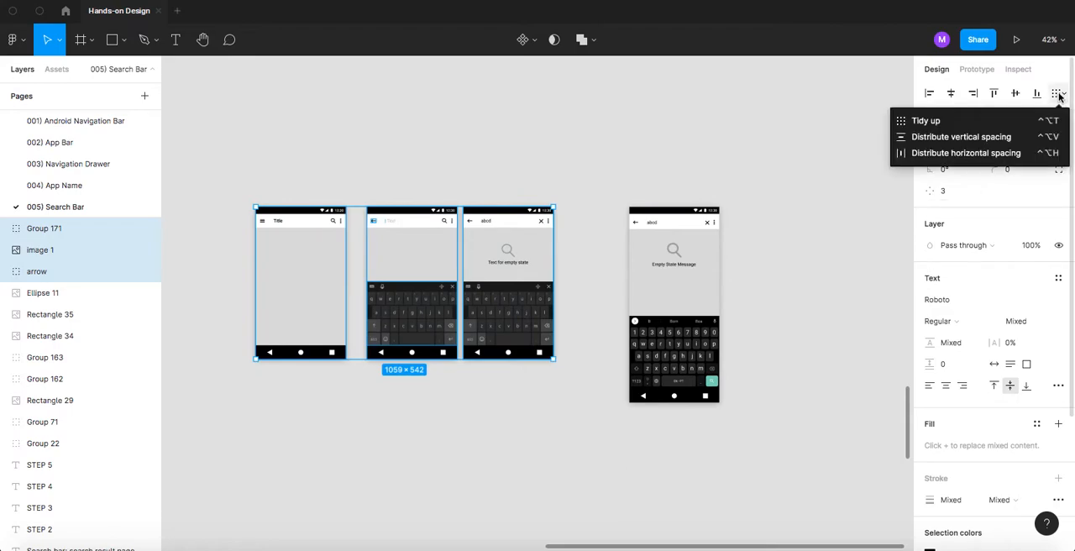
left_click(693, 141)
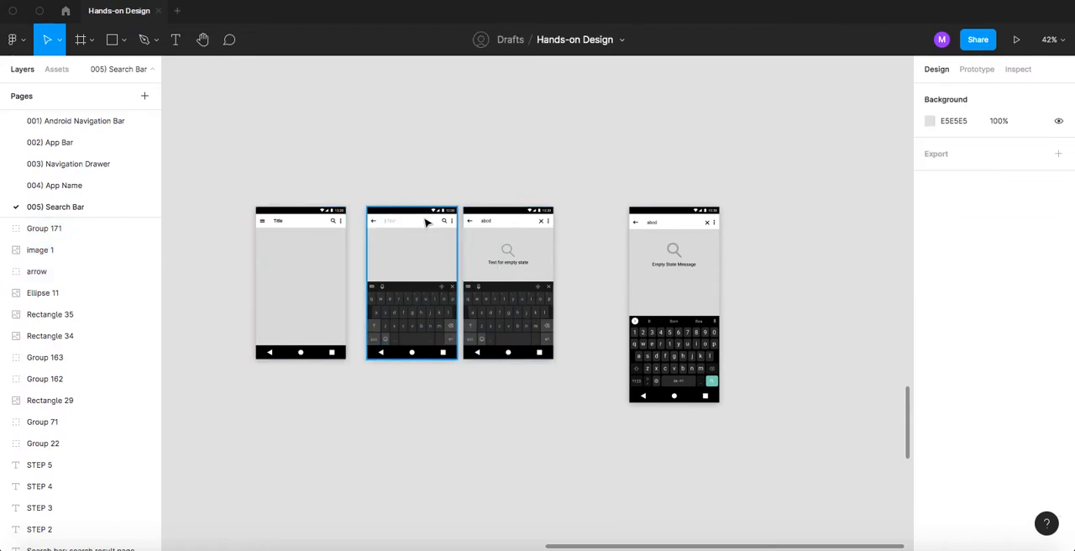
- Select all elements of the active search screen with the placeholder text and group them
left_click_drag(411, 228, 408, 155)
key("super+z")
left_click_drag(352, 195, 456, 366)
key("super+g")
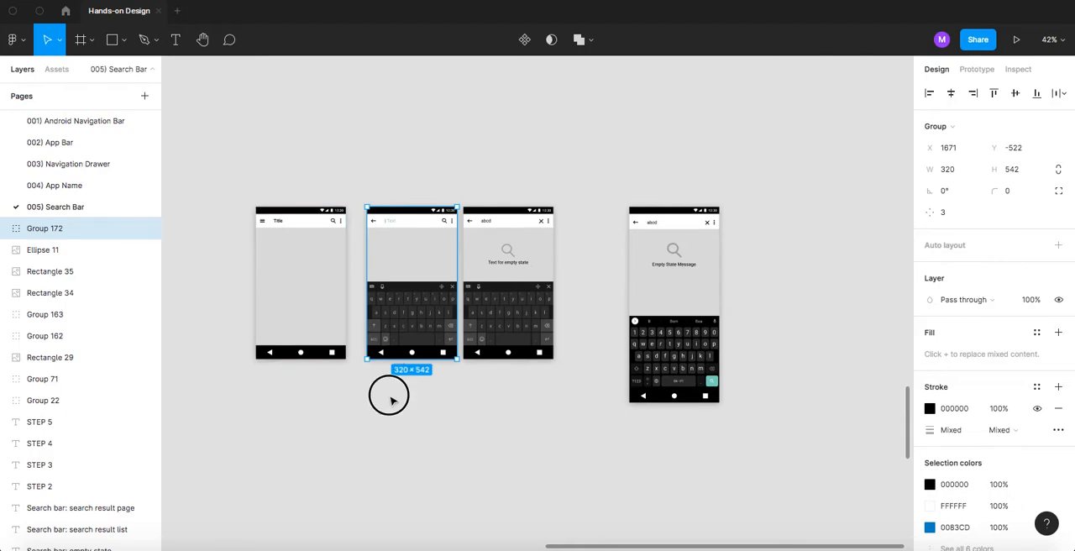
- Tidy up the three search screens into an evenly spaced row and widen the horizontal spacing between them
left_click_drag(241, 172, 561, 396)
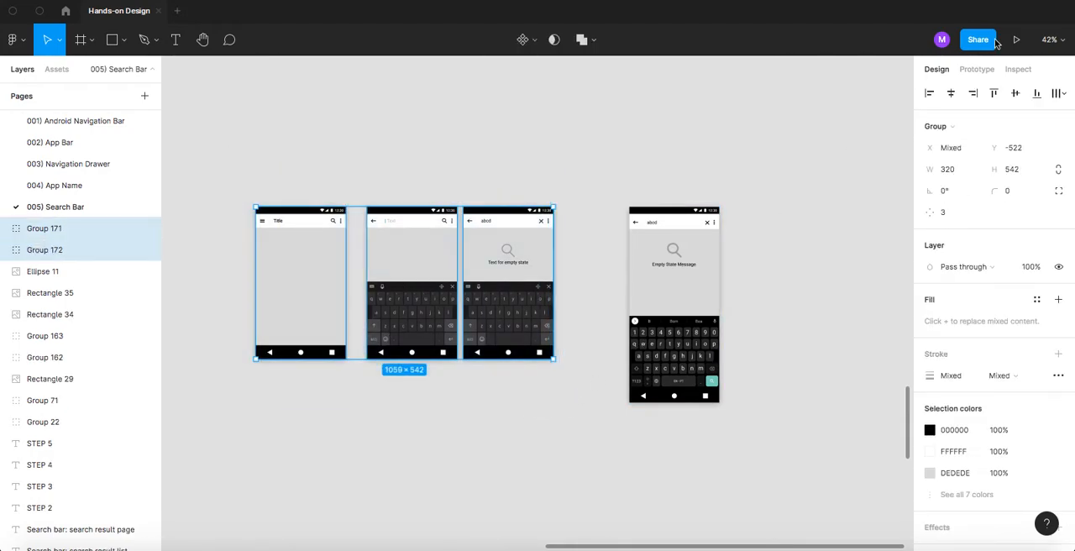
left_click(1057, 93)
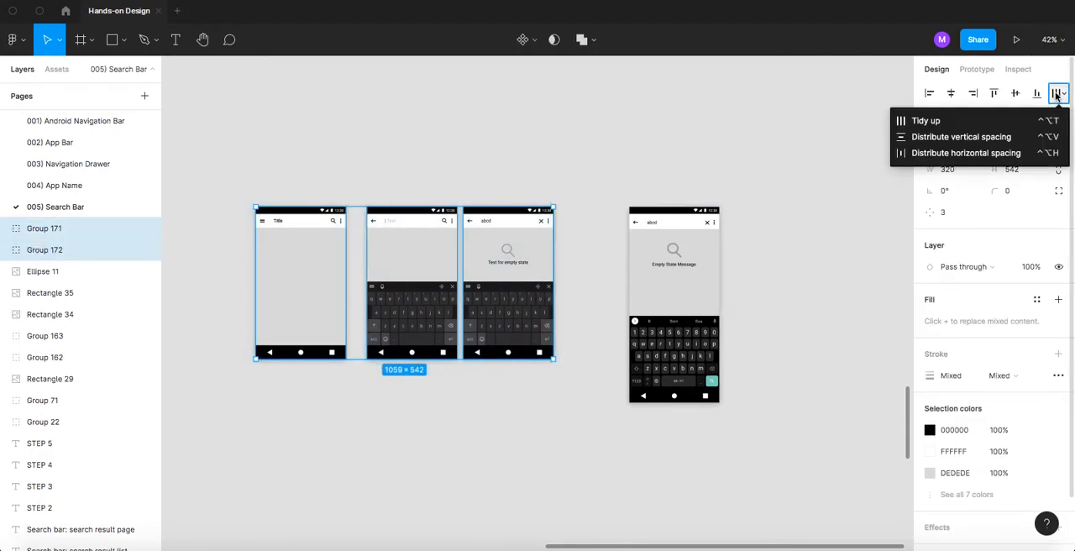
left_click(971, 121)
left_click(946, 235)
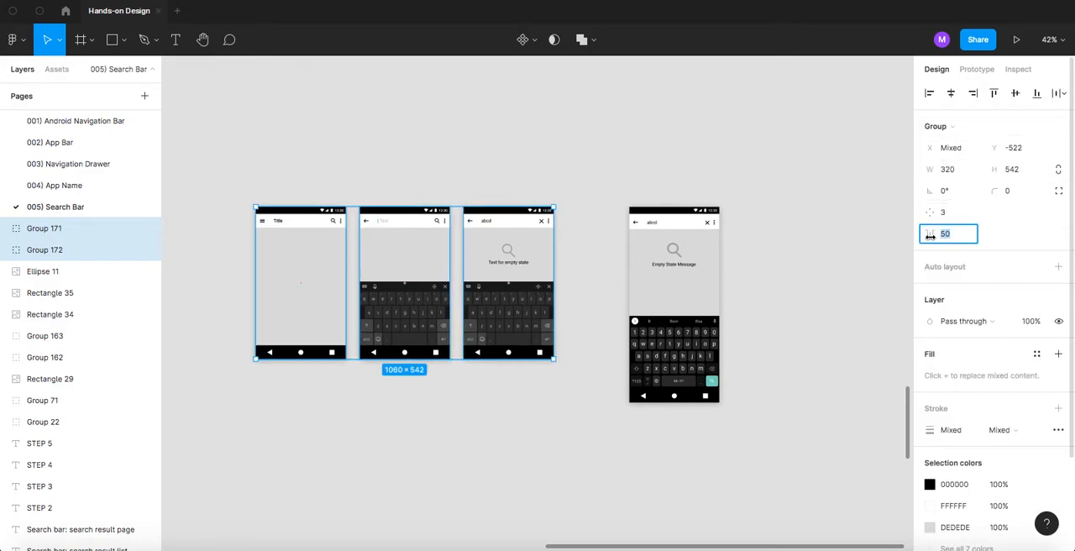
mouse_move(931, 236)
left_mouse_down()
mouse_move(996, 230)
mouse_move(916, 233)
left_mouse_up()
left_click(840, 235)
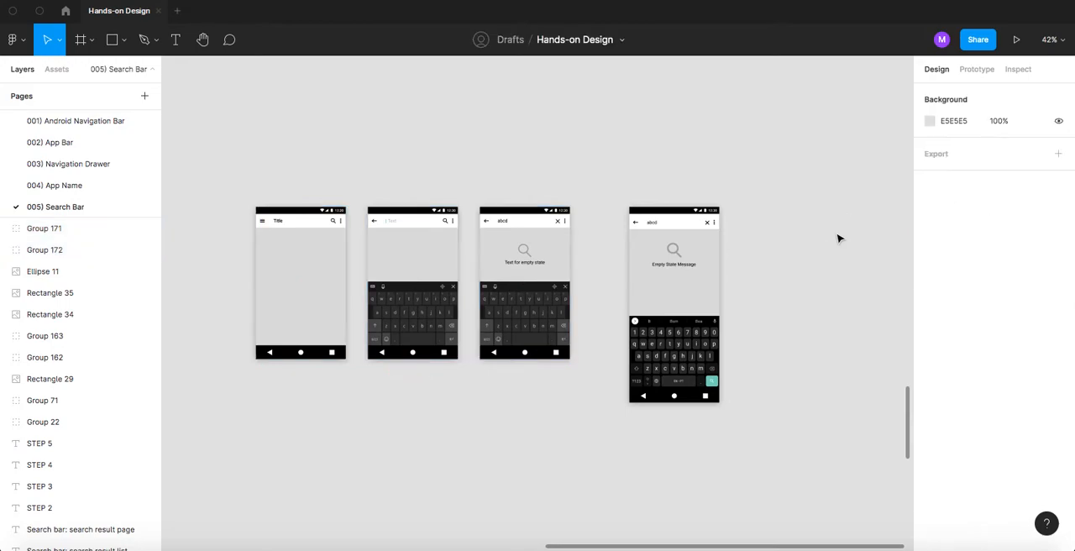
- Delete the reference empty-state screen next to the finished search screens
scroll(747, 202, "right", 2)
scroll(641, 264, "up", 2, "ctrl")
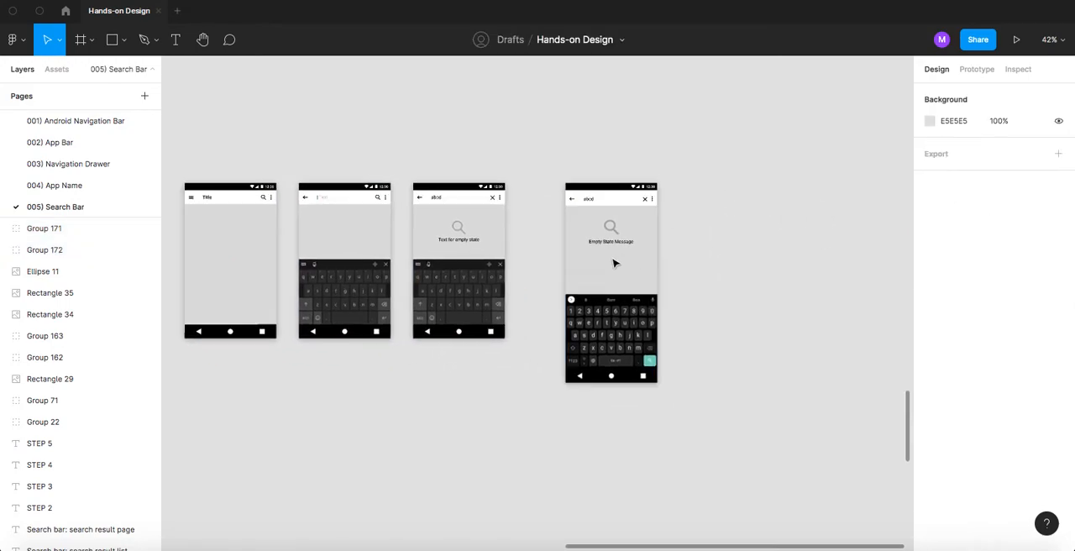
left_click_drag(542, 149, 730, 457)
key("Delete")
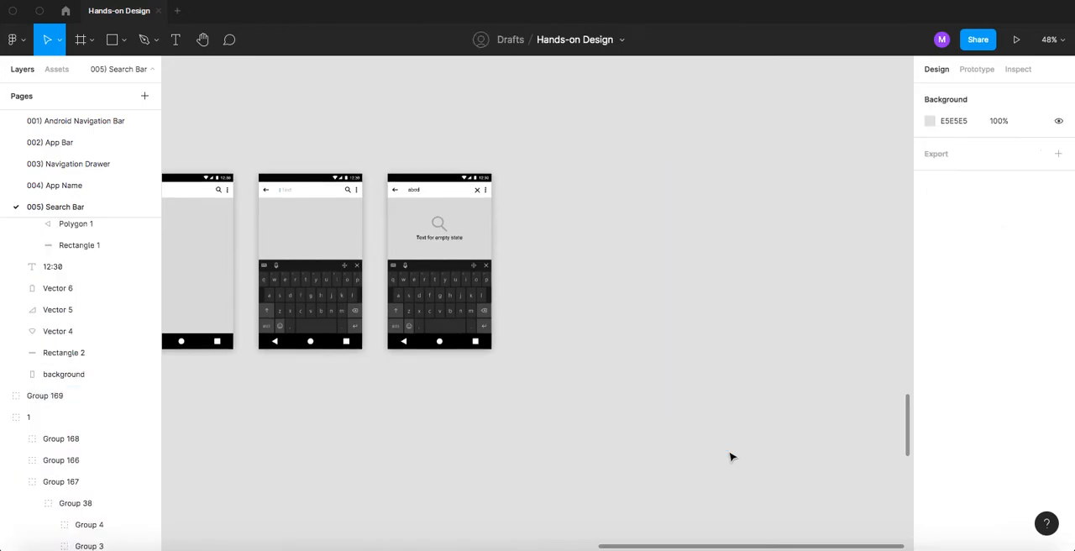
- Duplicate the search result list template from the Templates section and cut the copy
scroll(514, 239, "down", 3, "ctrl")
scroll(514, 238, "down", 2)
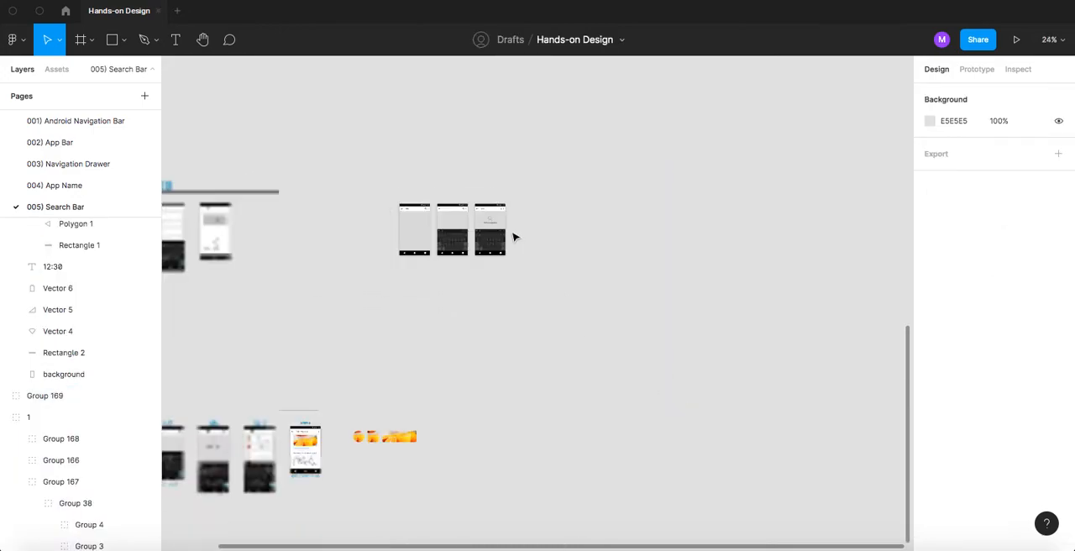
left_click_drag(331, 190, 496, 195)
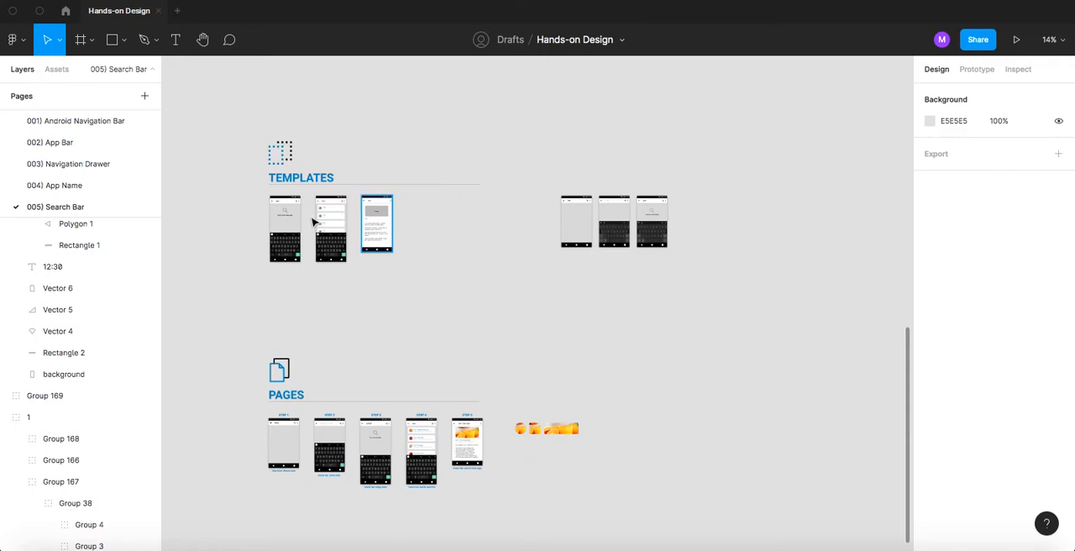
scroll(312, 221, "up", 5, "ctrl")
scroll(393, 194, "up", 3)
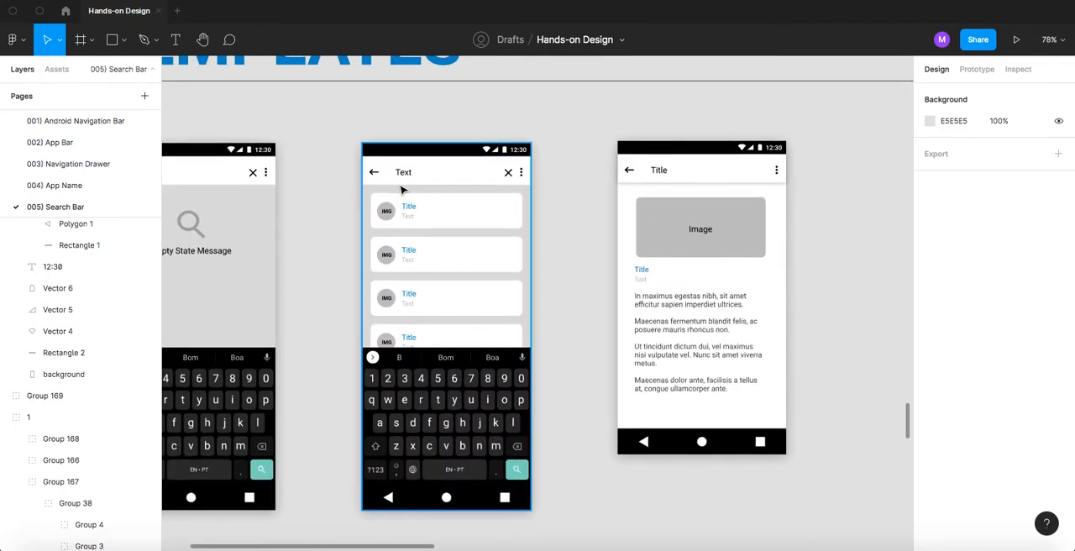
scroll(401, 190, "down", 3)
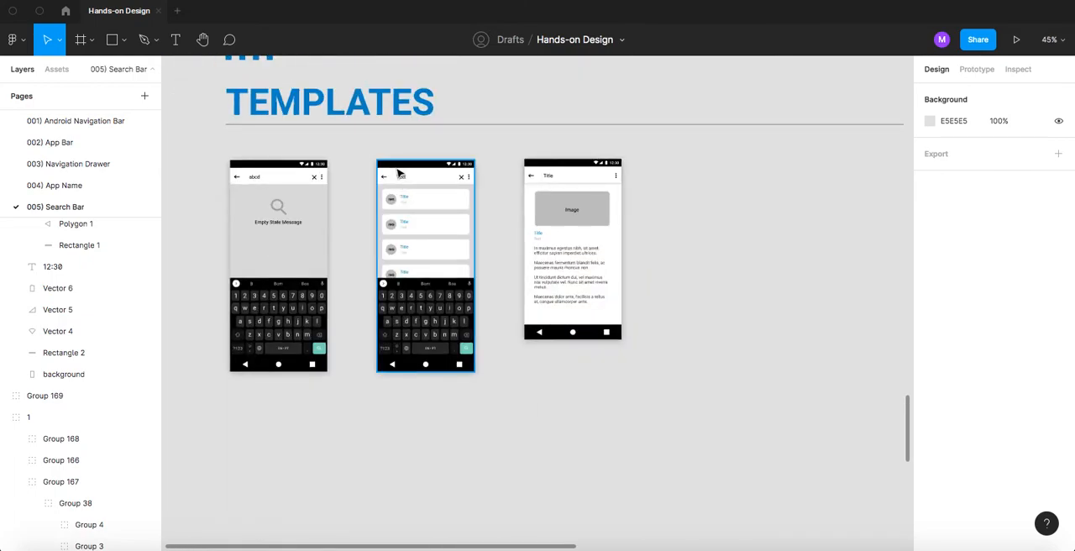
left_click(418, 263)
scroll(470, 378, "down", 2)
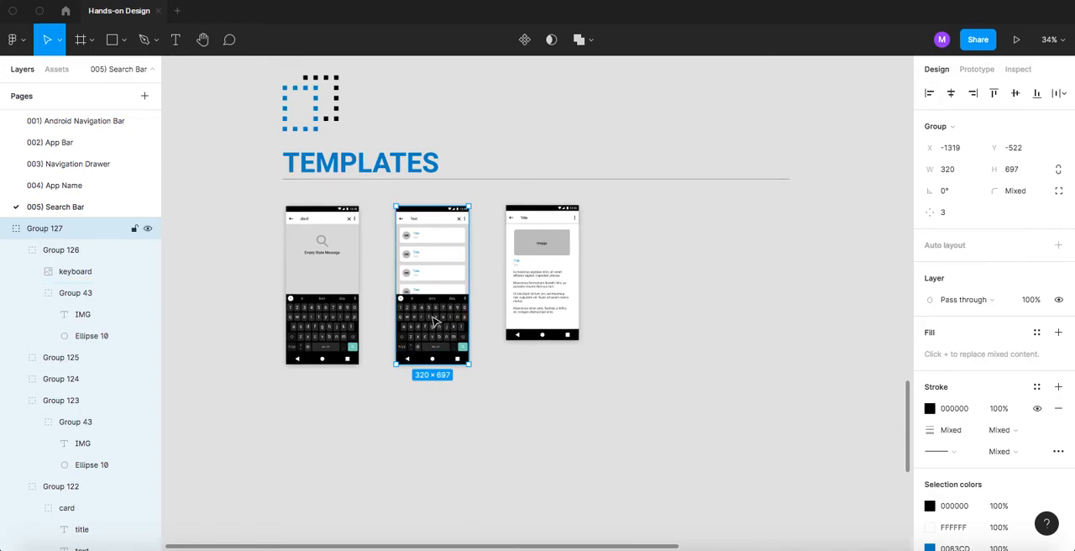
left_click_drag(381, 192, 483, 395)
left_click_drag(423, 336, 697, 342)
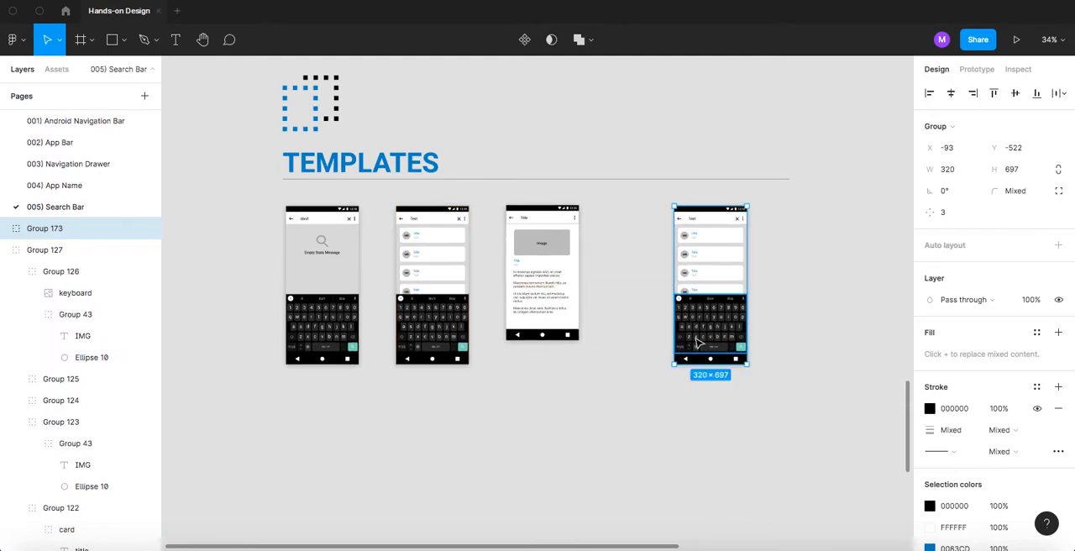
key("Delete")
- Paste the result list screen beside the finished empty-state screen as a reference
mouse_move(718, 285)
left_mouse_down()
mouse_move(730, 271)
mouse_move(541, 319)
mouse_move(329, 297)
left_mouse_up()
left_click_drag(519, 298, 419, 283)
scroll(443, 270, "up", 1)
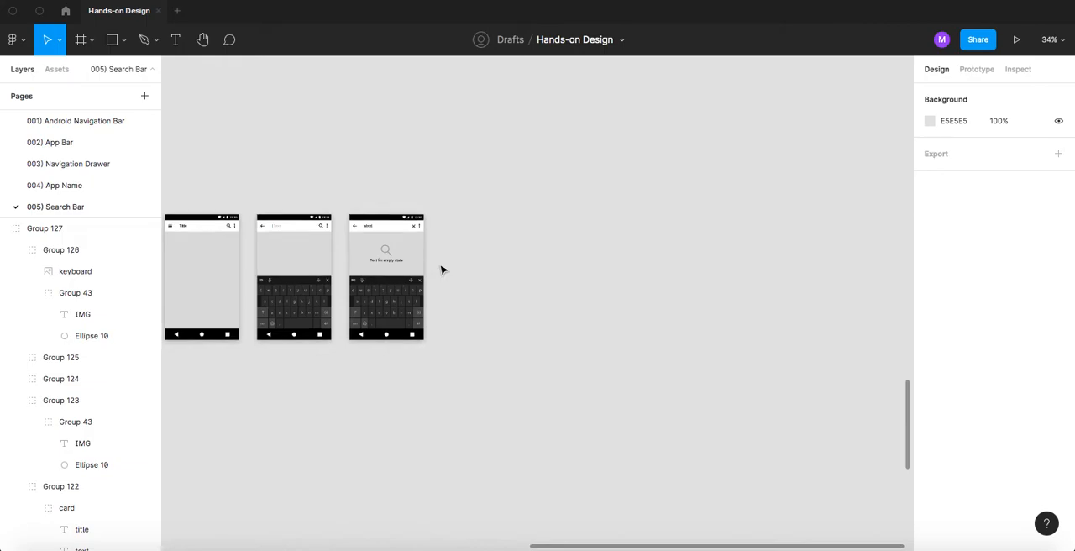
key("ctrl+v")
scroll(510, 273, "up", 2)
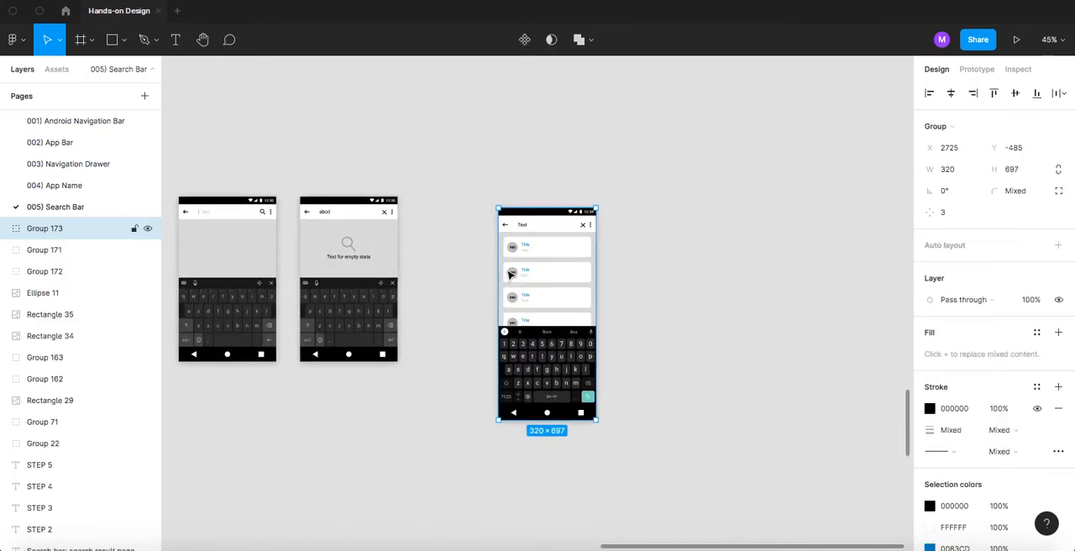
left_click(643, 160)
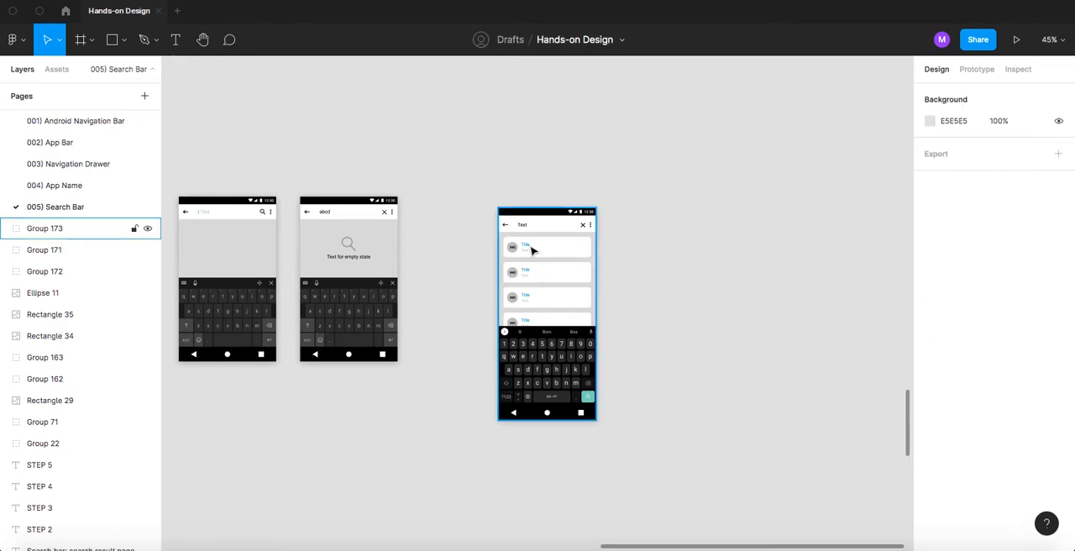
left_click_drag(461, 180, 638, 458)
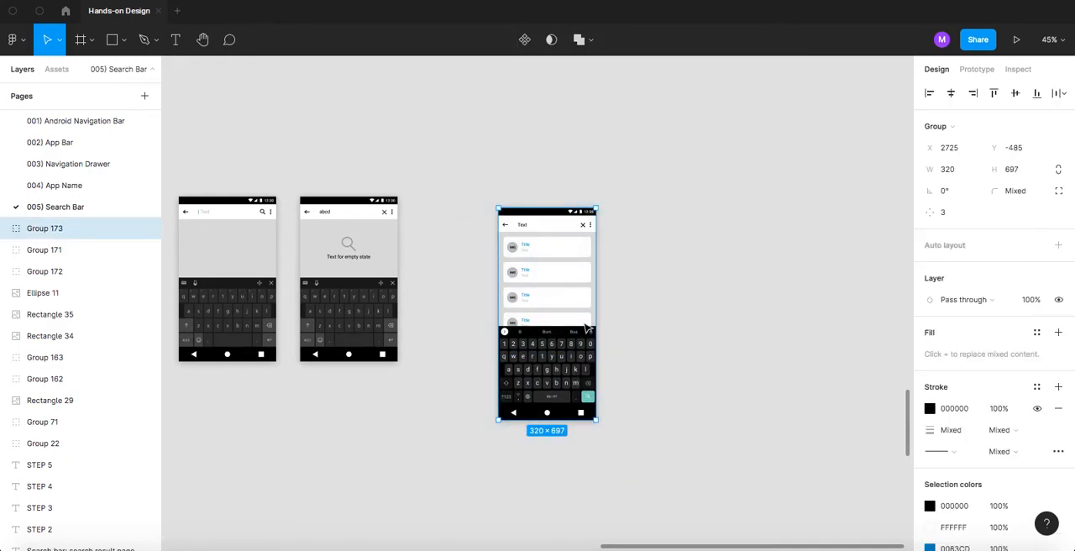
left_click(444, 189)
left_click_drag(444, 190, 571, 195)
scroll(489, 224, "up", 5)
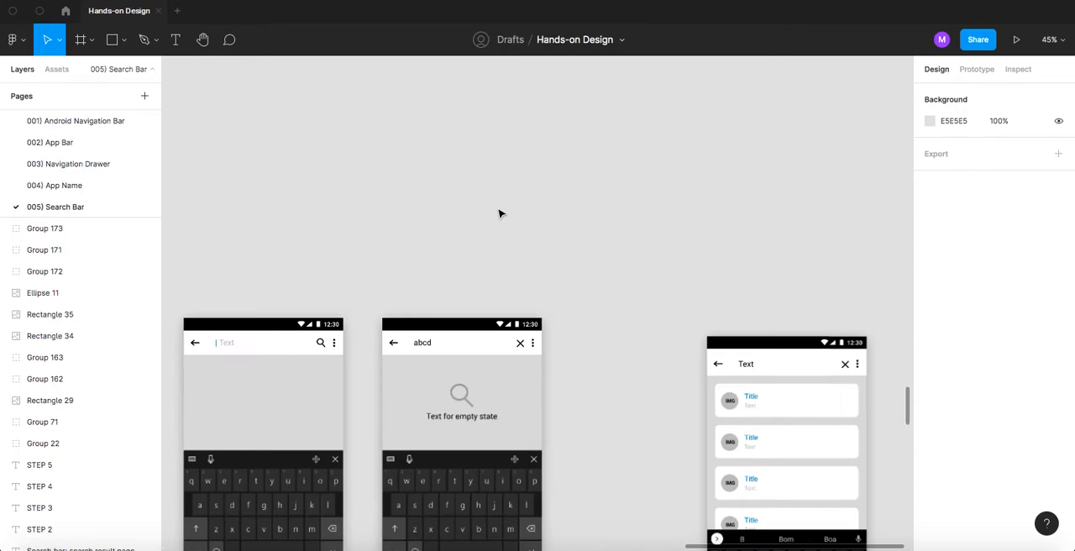
scroll(501, 340, "up", 5)
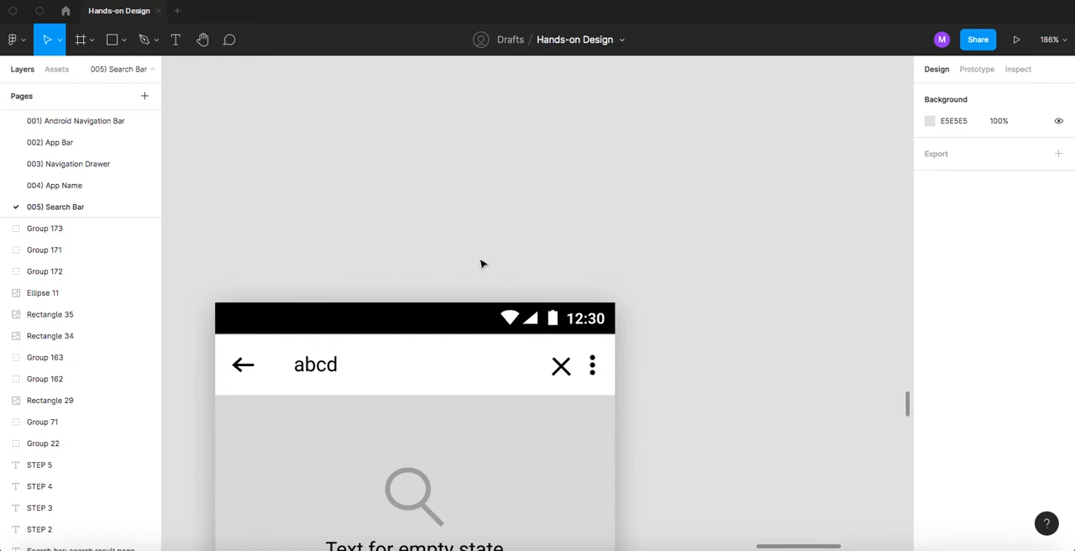
scroll(503, 238, "down", 6)
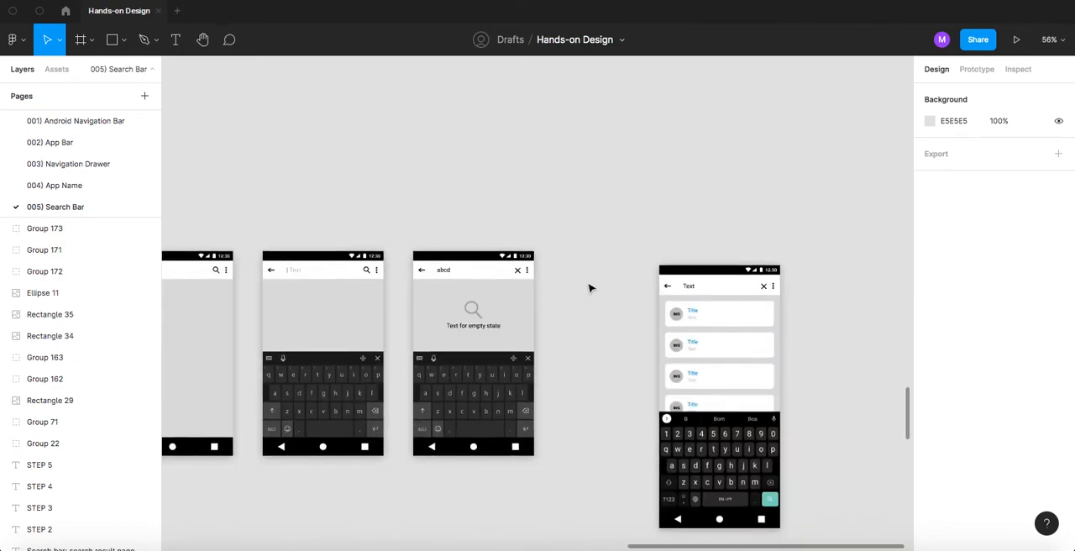
scroll(598, 324, "right", 3)
- Move the reference result list screen farther away, level with the row, and duplicate the empty-state screen into the gap
left_click_drag(610, 308, 707, 291)
left_click_drag(326, 190, 521, 483)
left_click_drag(409, 359, 544, 357)
left_click(48, 230)
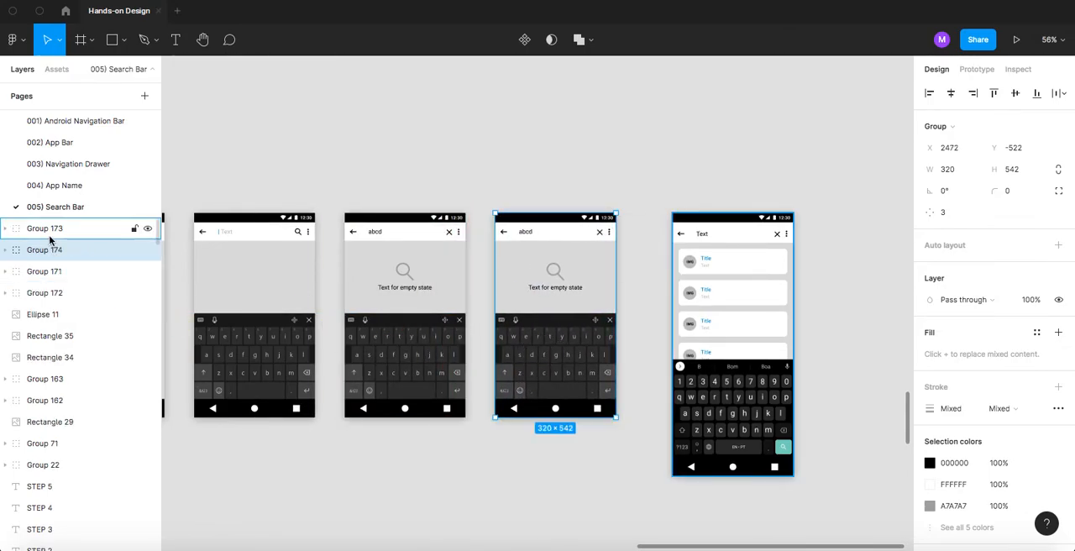
double_click(48, 230)
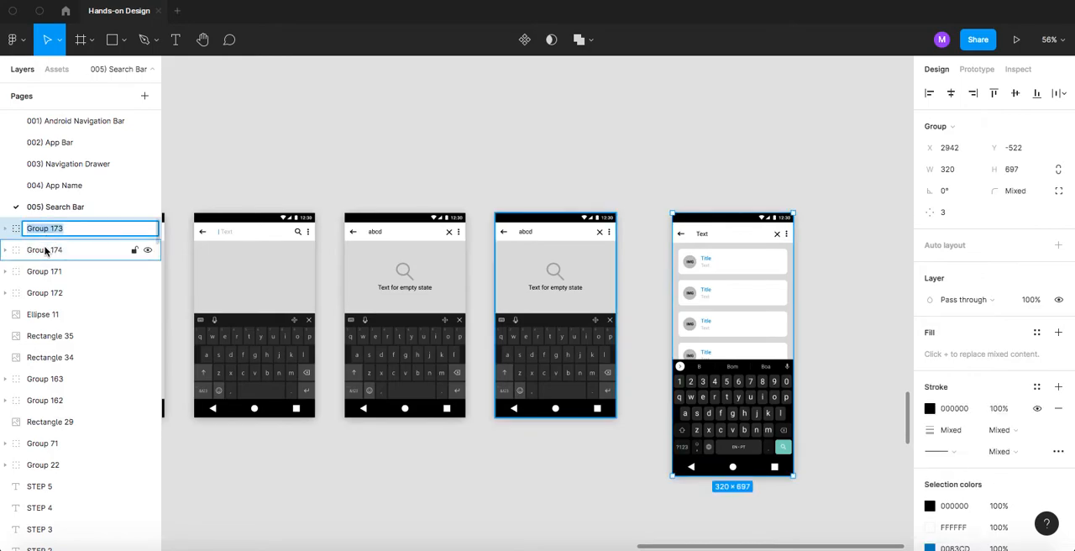
double_click(45, 250)
left_click(47, 270)
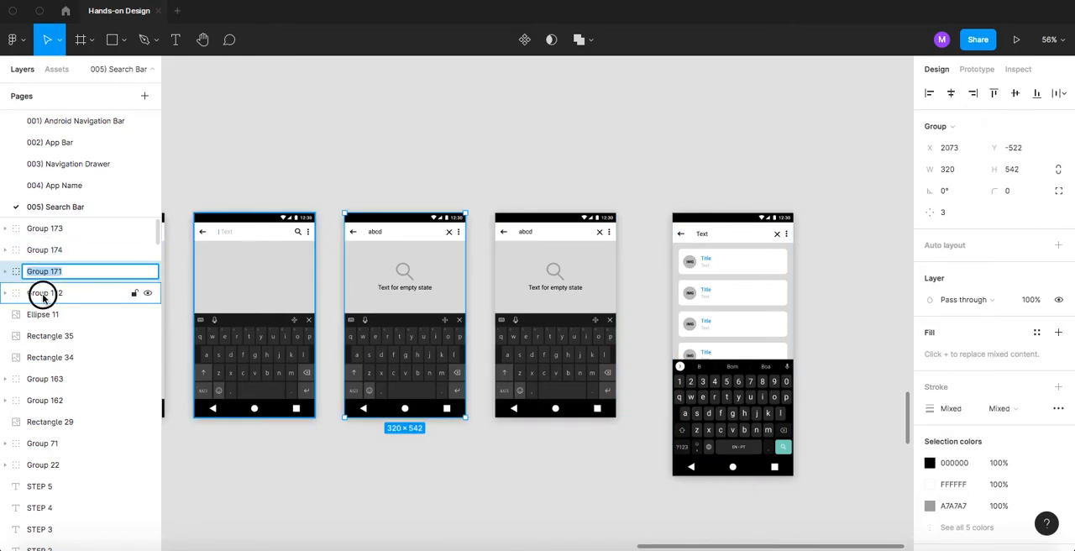
double_click(43, 293)
left_click(297, 146)
- Replace the search text "abcd" on the duplicated screen with "Text"
left_click_drag(480, 172, 395, 135)
scroll(554, 218, "up", 5)
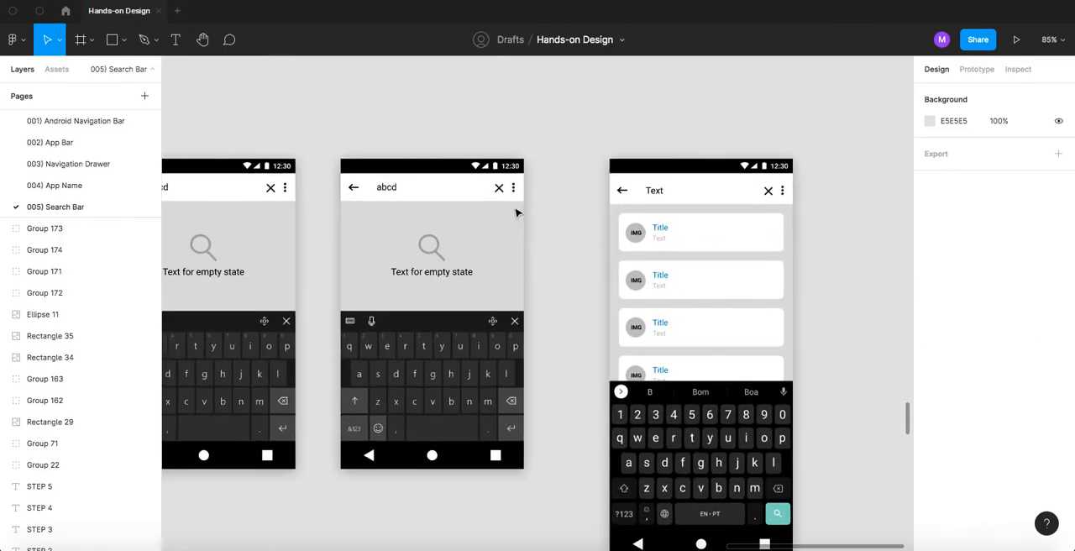
scroll(364, 206, "up", 3)
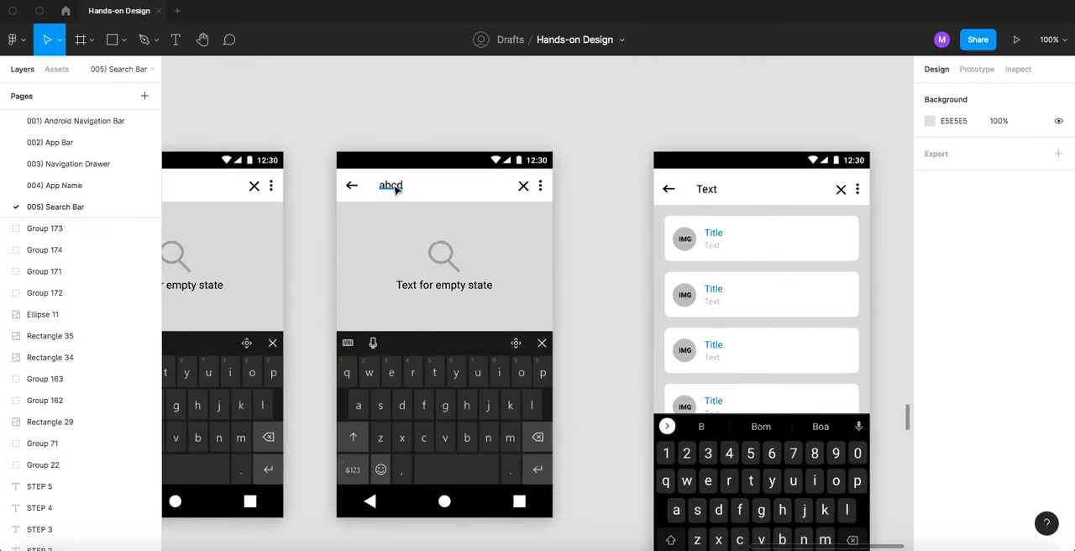
double_click(393, 184)
type("T")
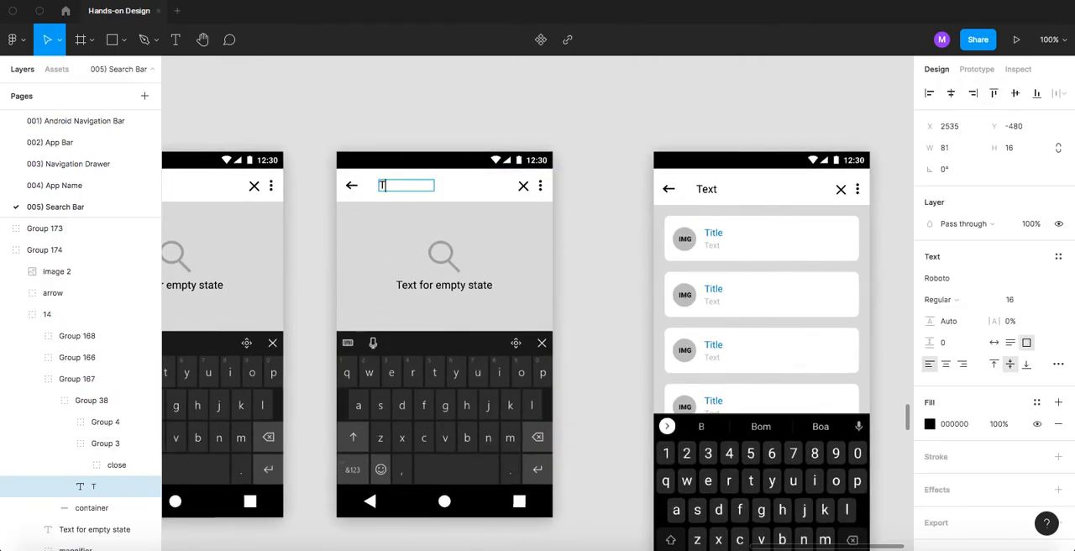
left_click(548, 219)
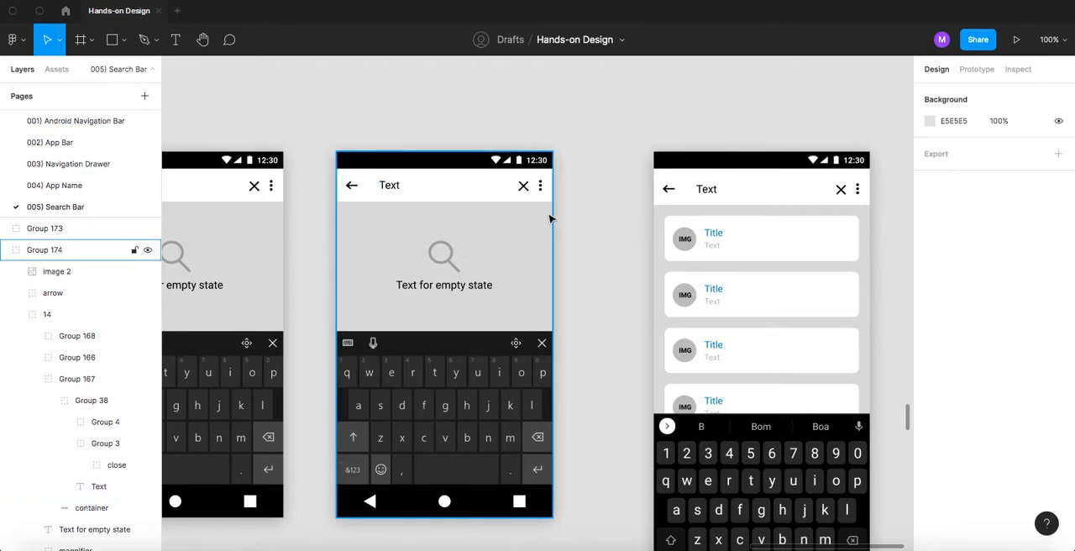
- Delete the empty-state text and both parts of the magnifier icon from the duplicated screen
left_click(448, 290)
double_click(446, 288)
double_click(446, 287)
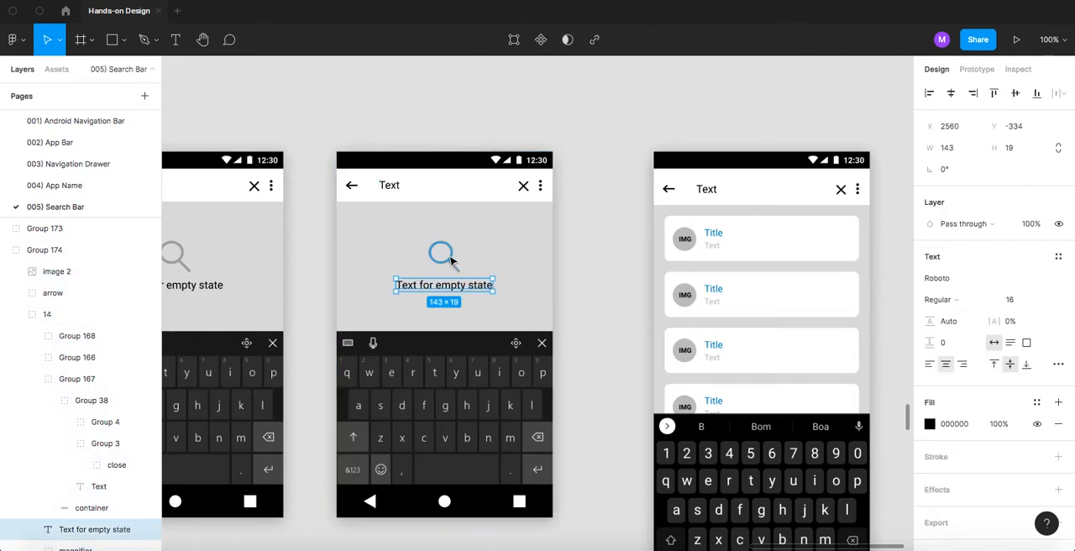
left_click(451, 263, "shift")
key("Delete")
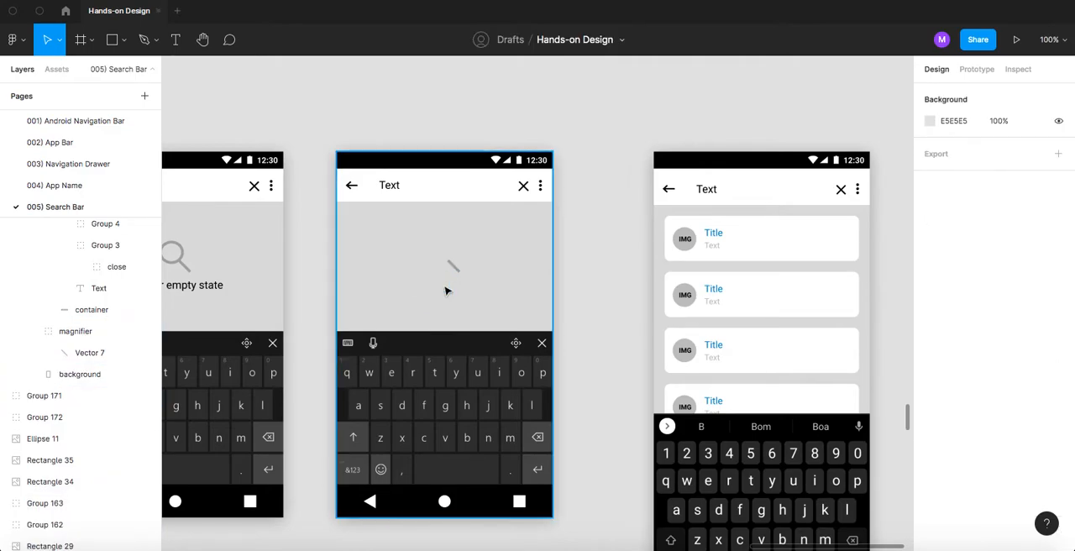
left_click(454, 267)
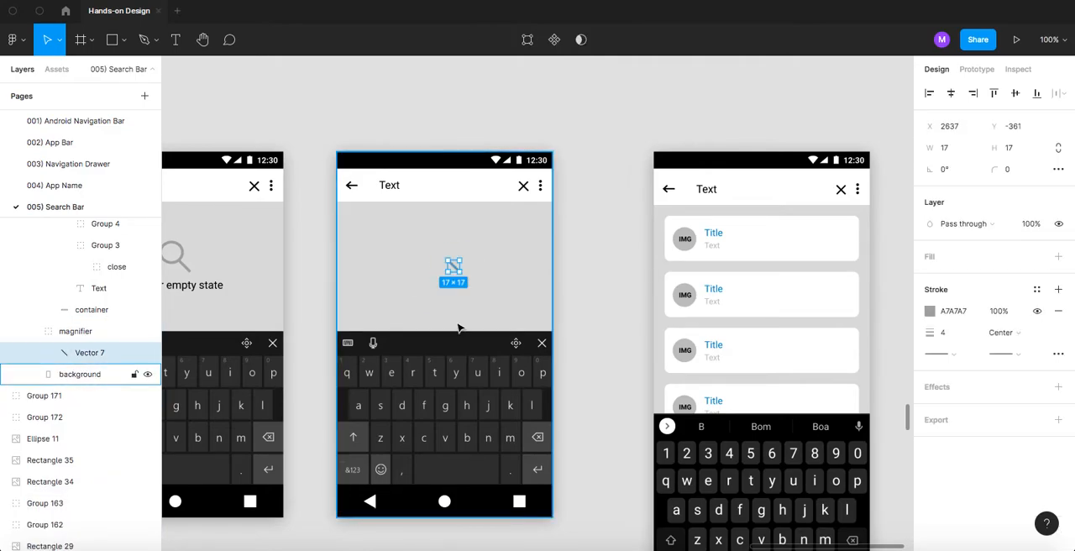
key("Delete")
- Move the duplicated screen's navigation bar and keyboard image down to match the bottom of the reference screen
scroll(462, 295, "down", 5)
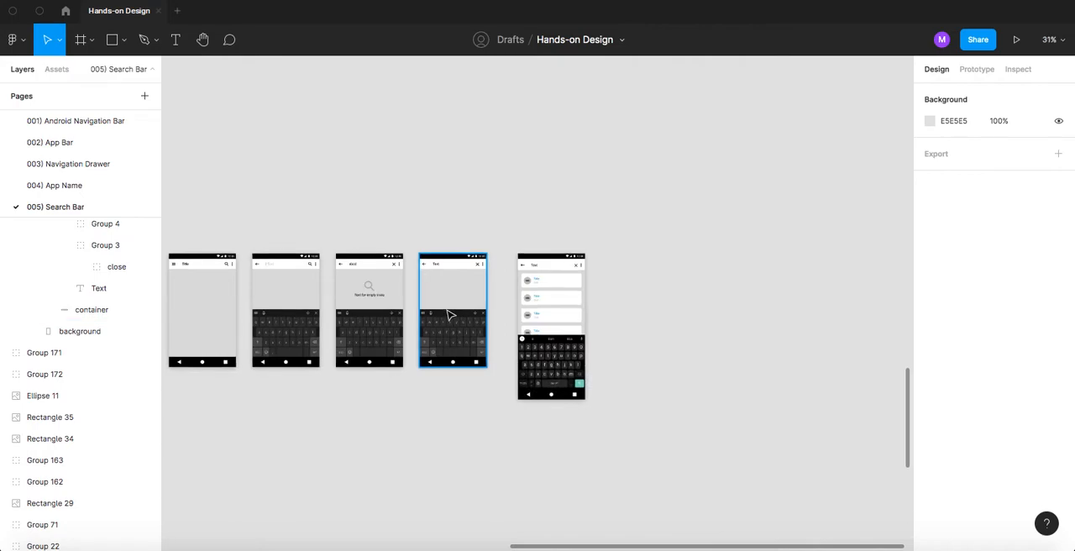
scroll(446, 312, "up", 2)
scroll(443, 317, "up", 5)
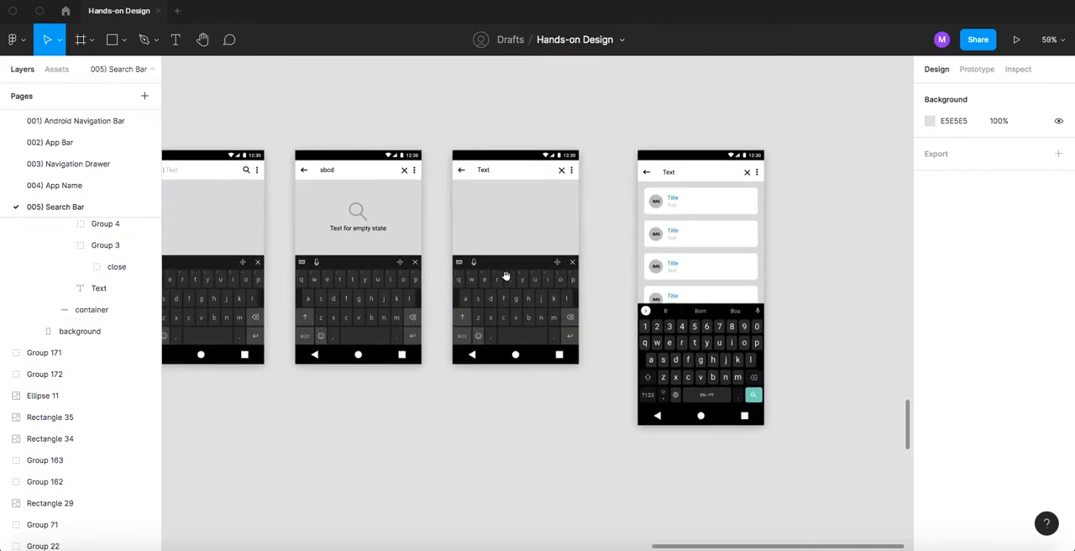
double_click(493, 360)
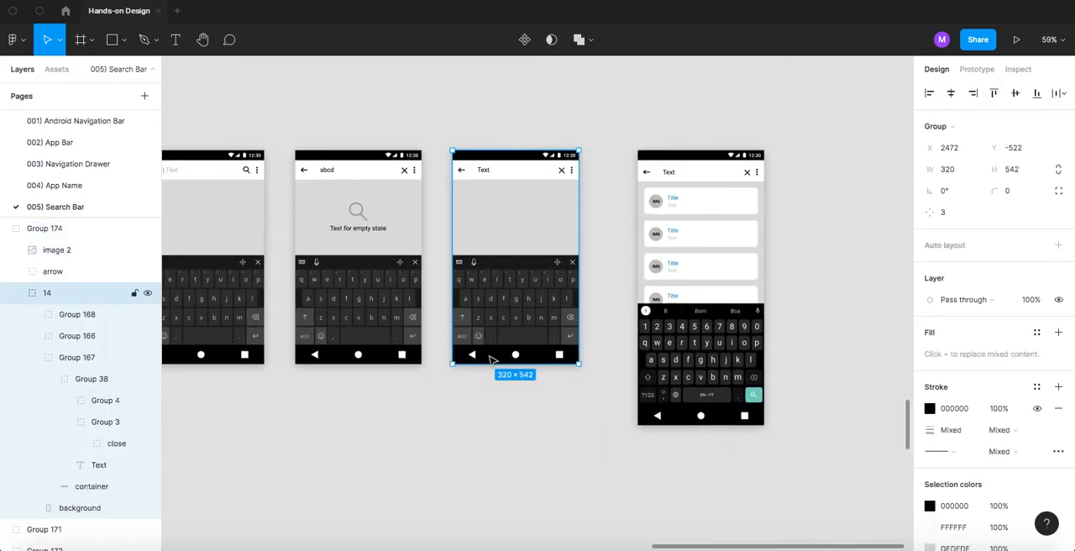
left_click(493, 360)
left_click_drag(493, 360, 504, 420)
double_click(493, 301)
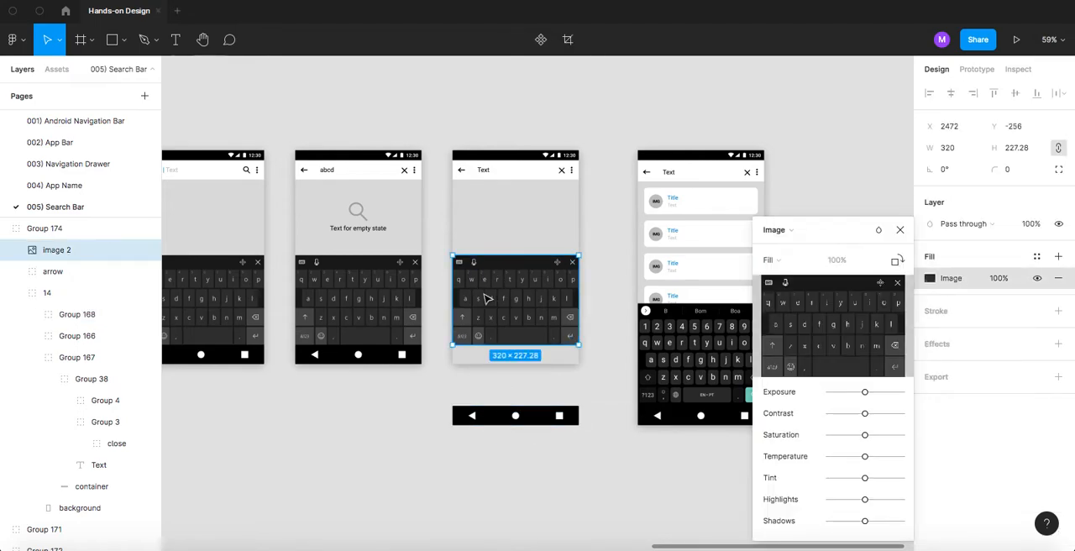
left_click_drag(486, 298, 499, 354)
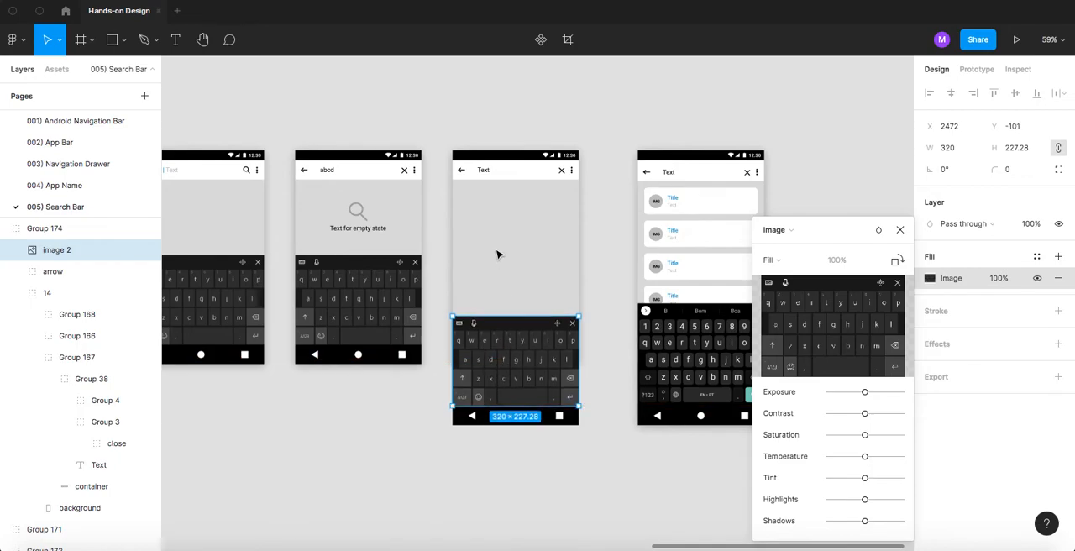
- Extend the duplicated screen's grey background down to the bottom edge of its navigation bar
left_click(594, 269)
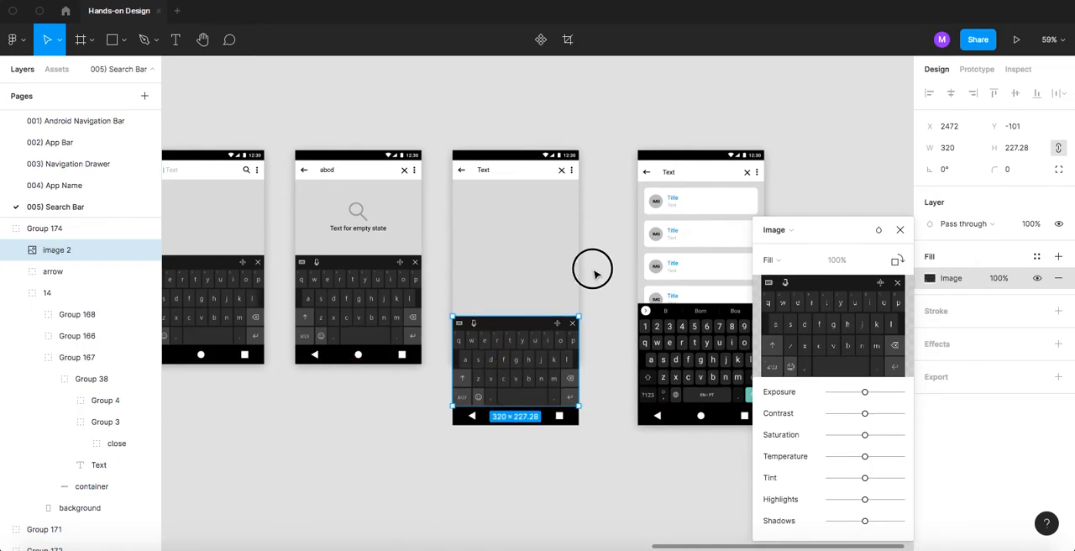
left_click(593, 269)
left_click(526, 269)
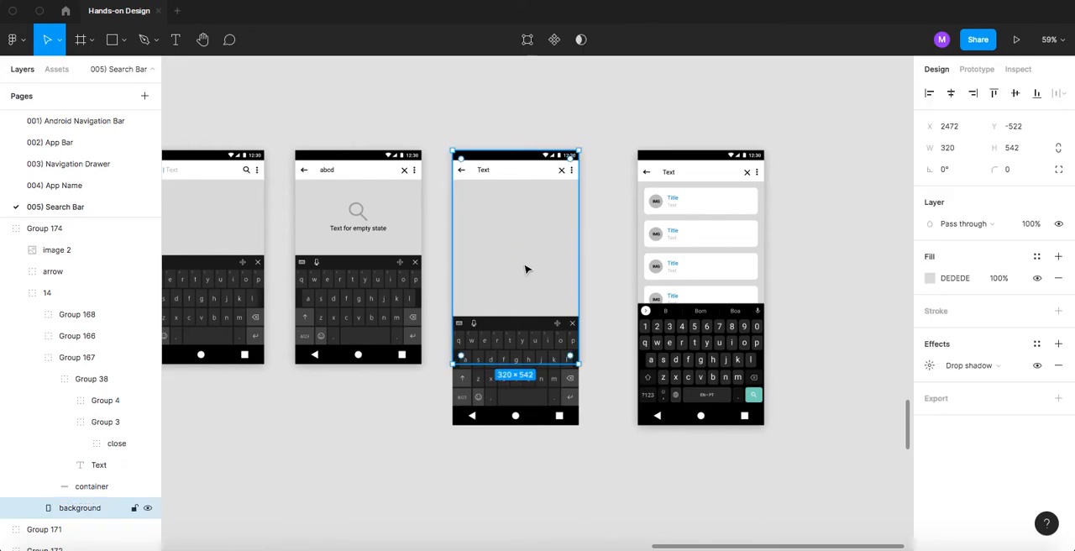
left_click_drag(514, 363, 511, 426)
left_click(506, 455)
- Check the width and height of the first result card's background on the reference screen
scroll(591, 216, "up", 3)
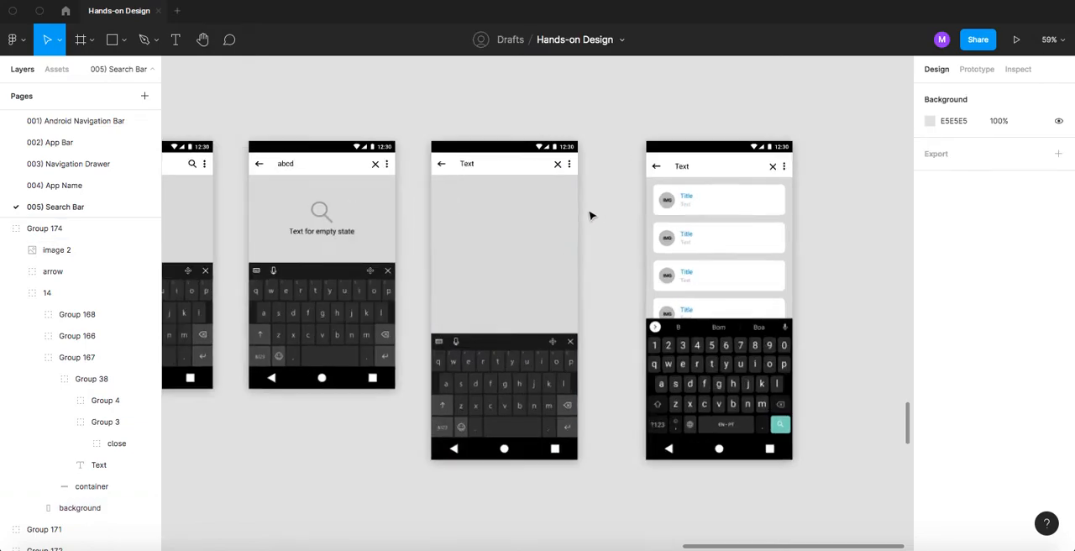
scroll(590, 216, "up", 2)
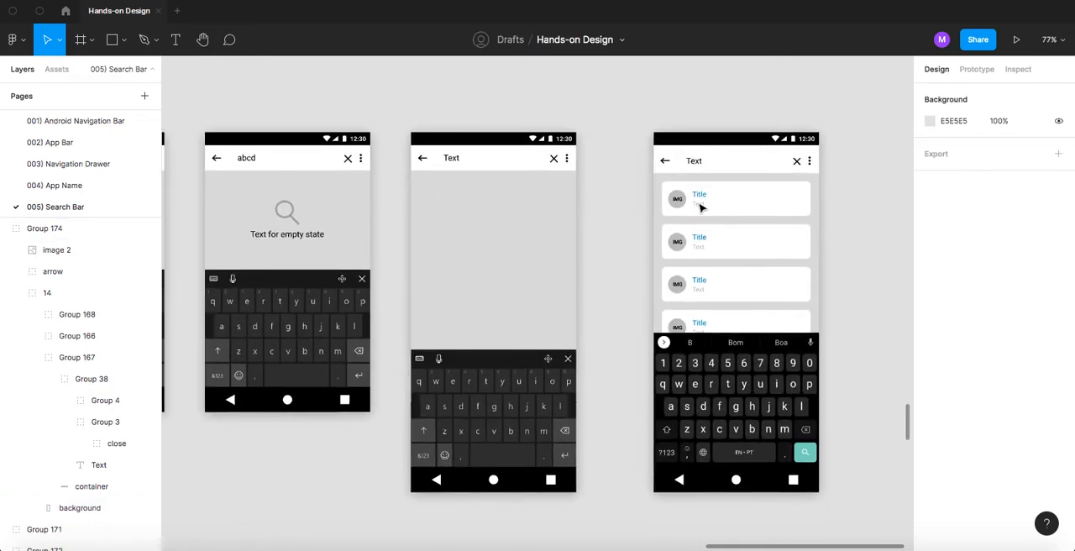
left_click(765, 202)
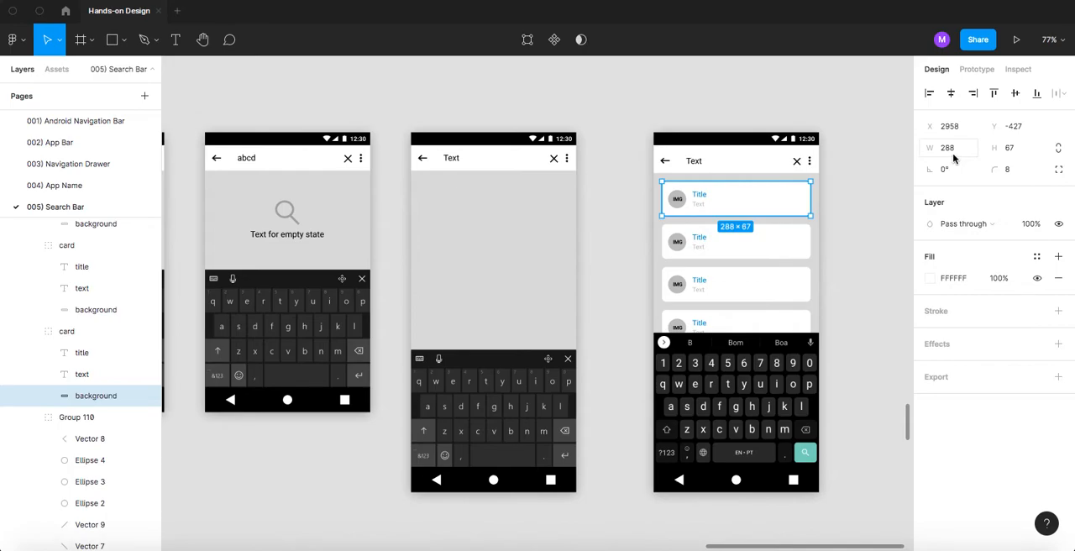
left_click(1020, 151)
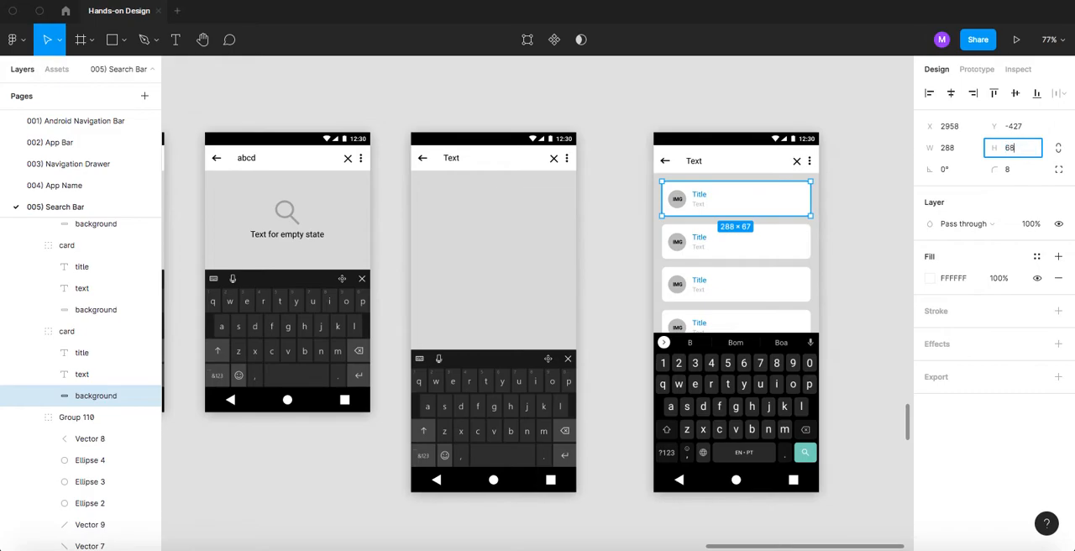
key("Escape")
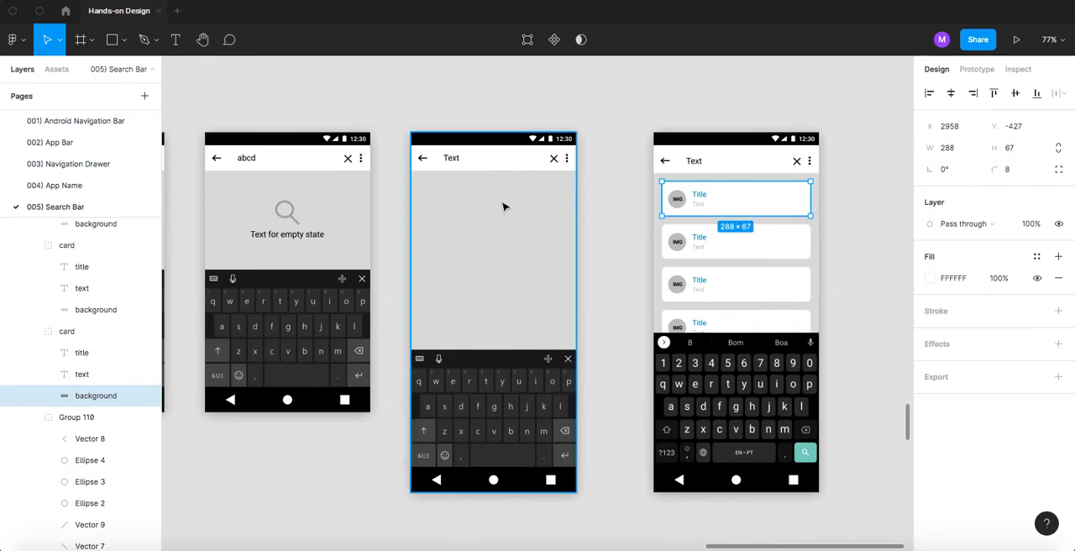
left_click(475, 218)
key("t")
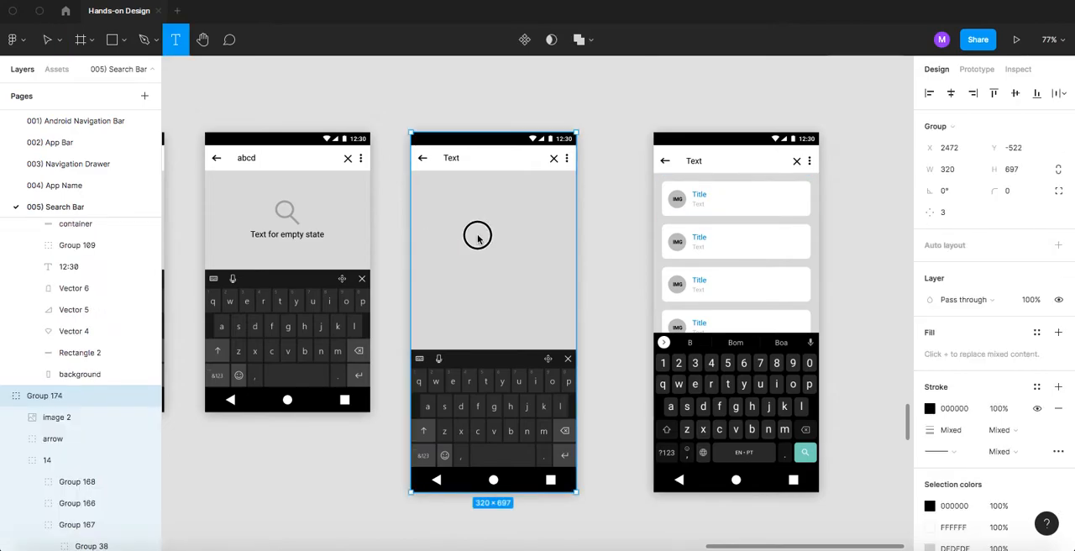
left_click_drag(442, 209, 478, 234)
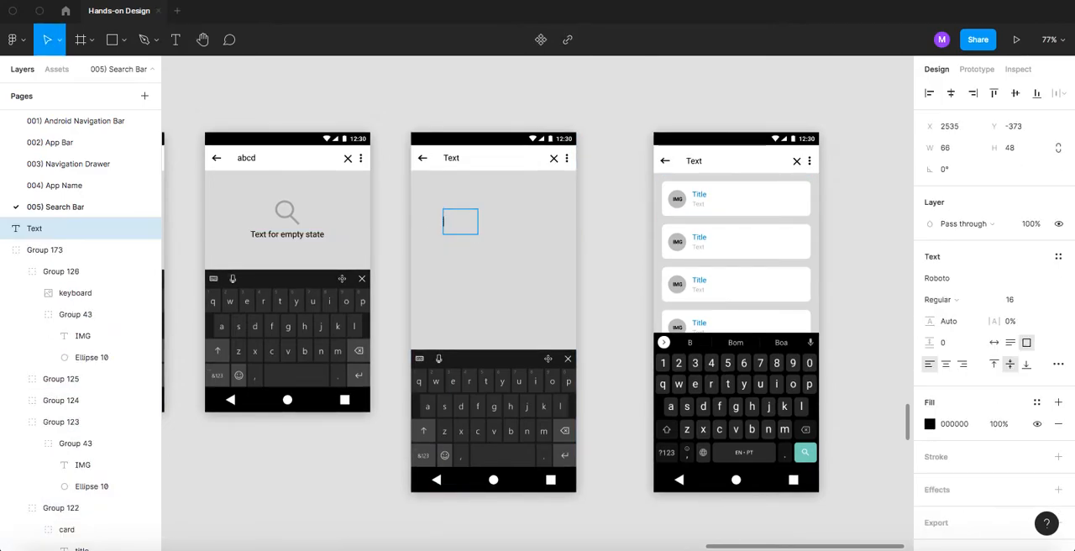
key("Escape")
- Draw a rectangle in the empty content area of the new screen and set its size to 288 × 68
key("r")
left_click_drag(451, 201, 518, 261)
left_click(955, 155)
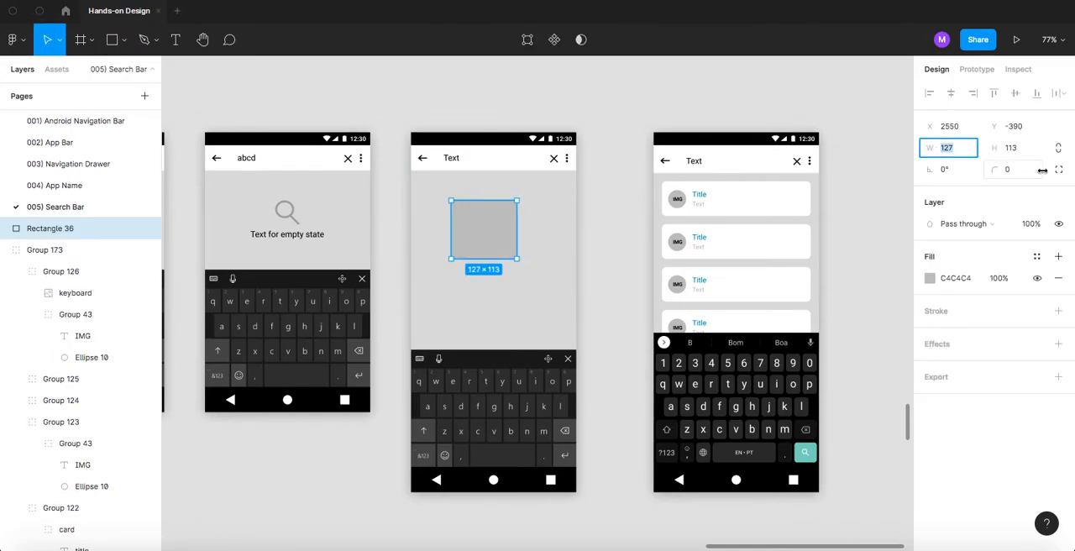
type("288")
key("Return")
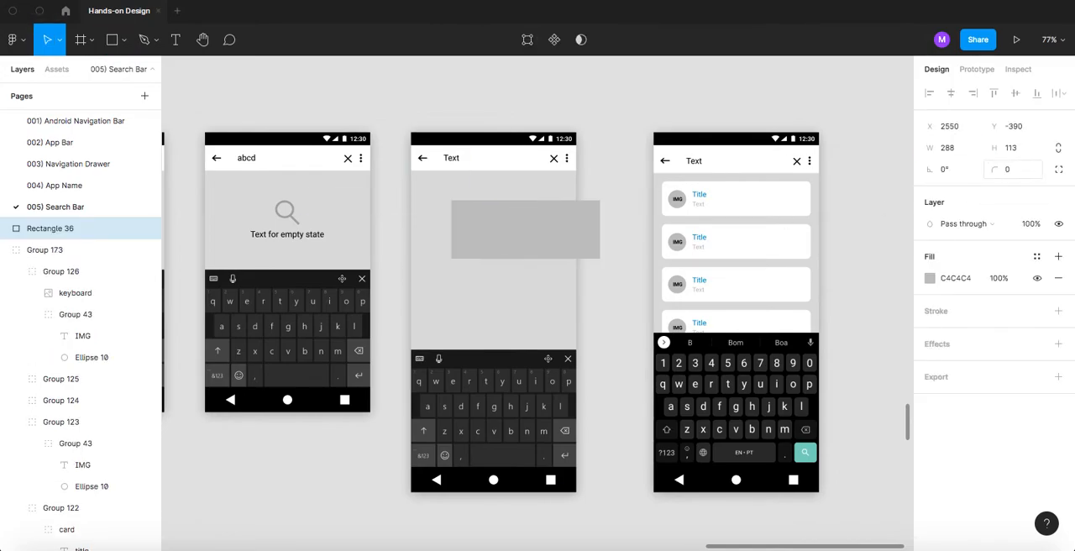
left_click(767, 204, "ctrl")
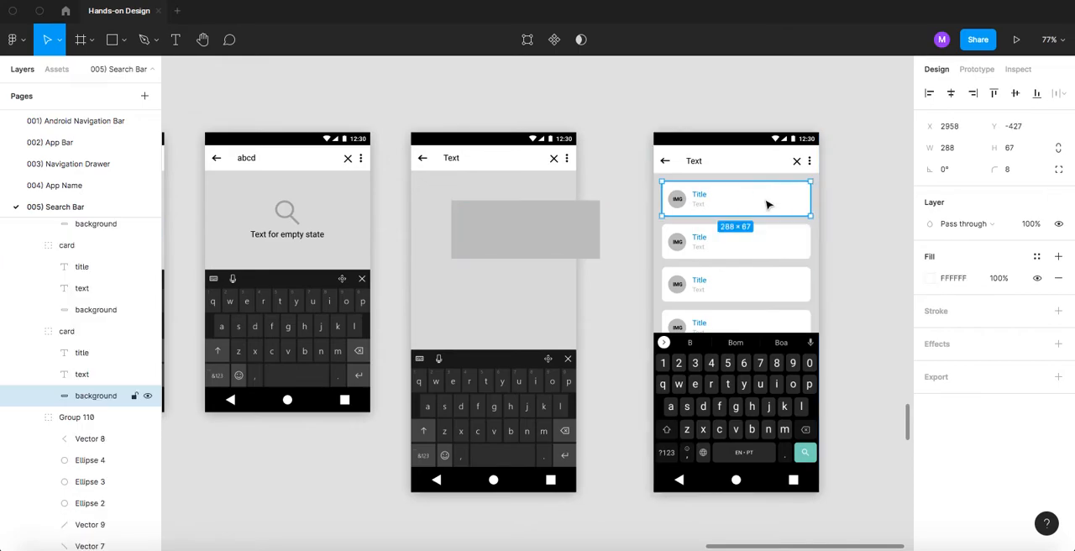
left_click(526, 238)
left_click(1021, 151)
type("68")
key("Return")
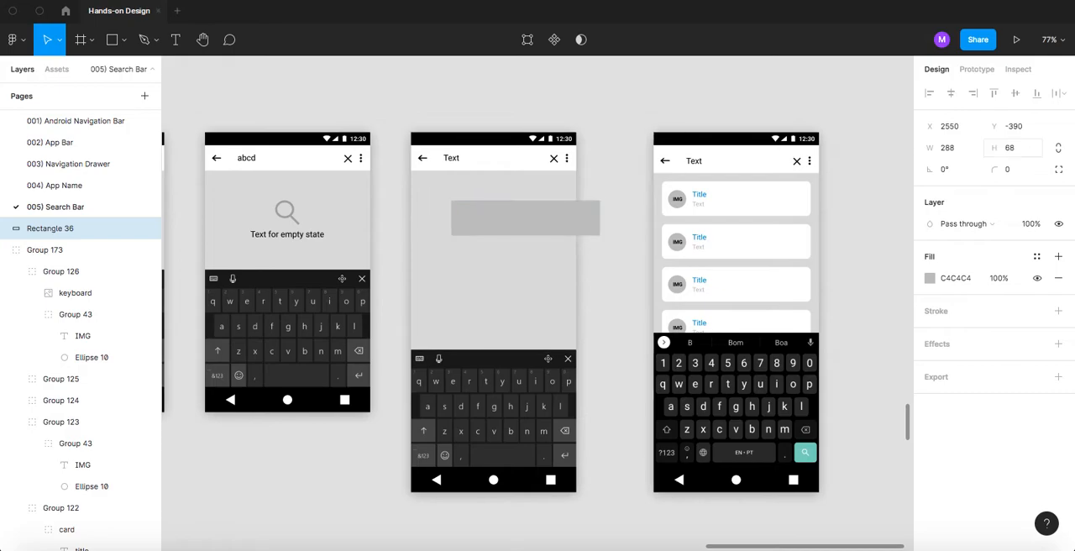
- Give the new rectangle a corner radius of 8 and a white FFFFFF fill like the reference card
left_click(767, 204, "ctrl")
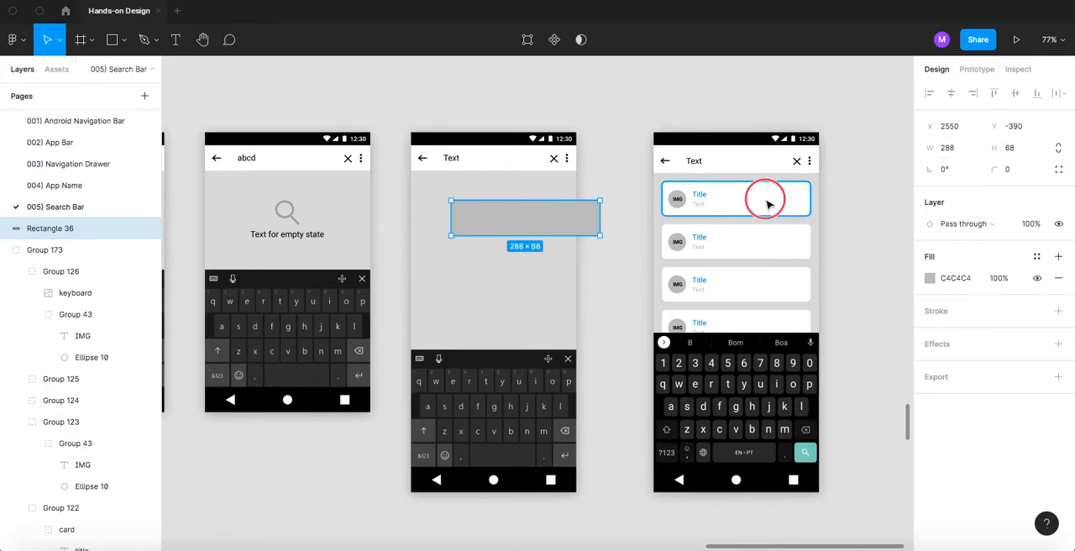
left_click(528, 228)
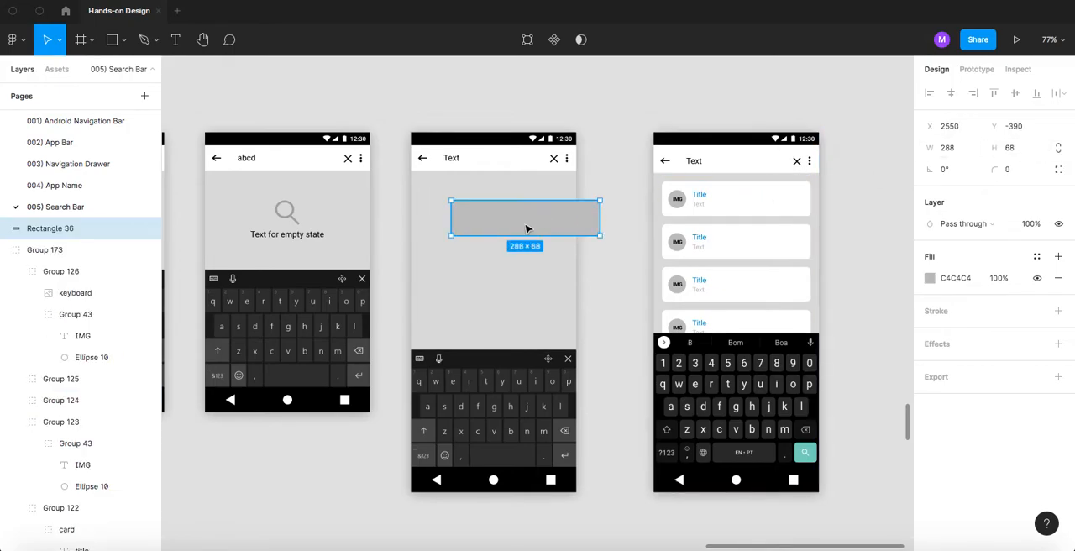
left_click(1027, 174)
key("Return")
left_click(931, 278)
left_click_drag(880, 283, 540, 205)
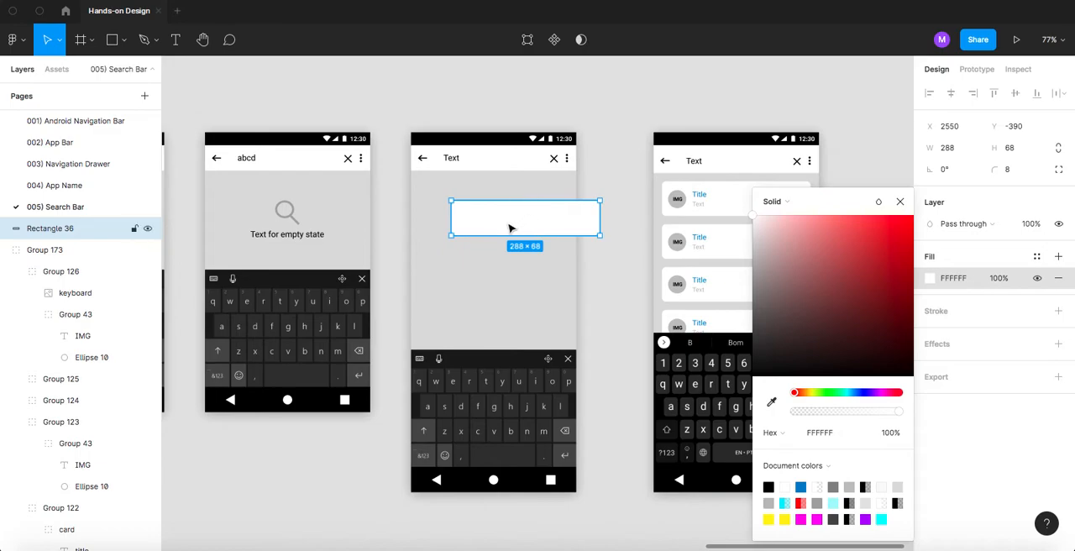
- Rename the white card rectangle's layer to "background"
double_click(67, 229)
type("ckground")
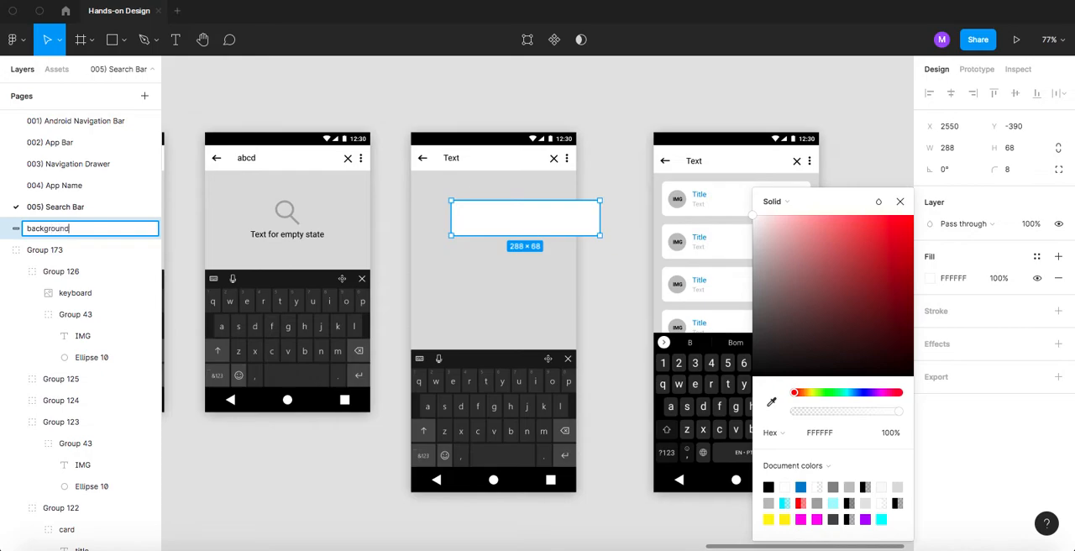
key("Return")
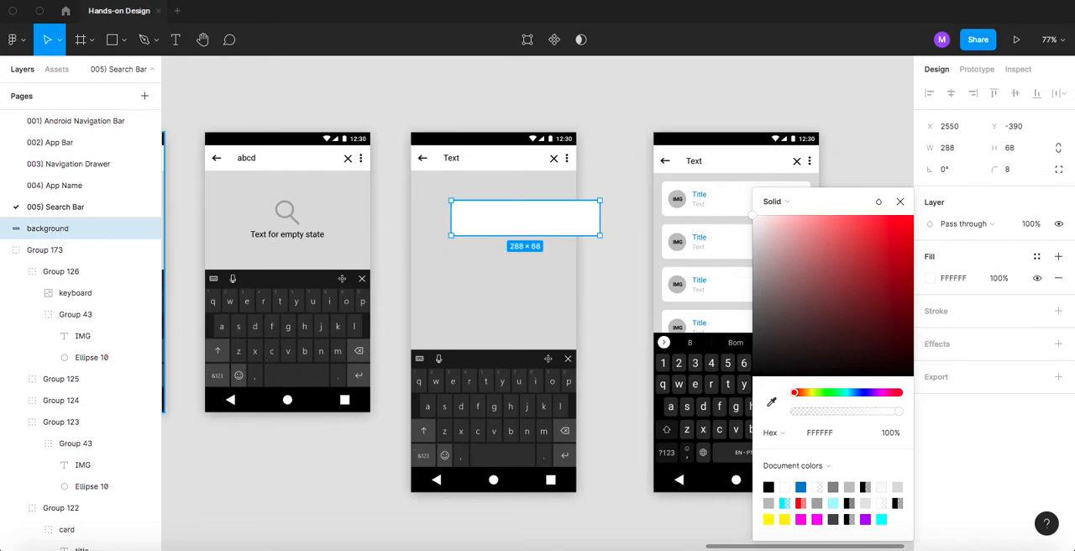
left_click(478, 98)
- Position the white card near the top of the content area with 16 px margins on both sides
left_click(507, 233)
left_click_drag(516, 227, 484, 207)
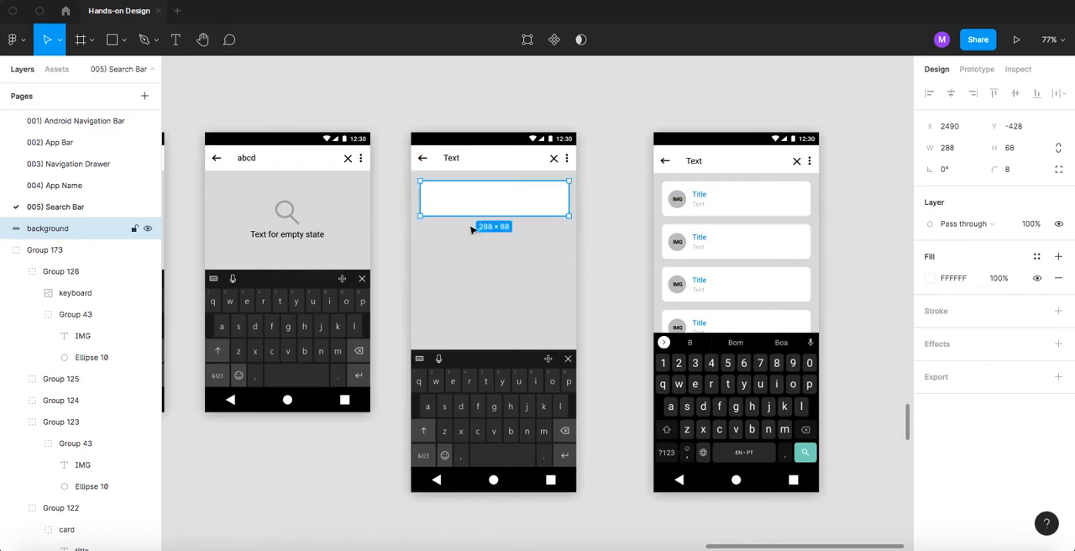
key("alt")
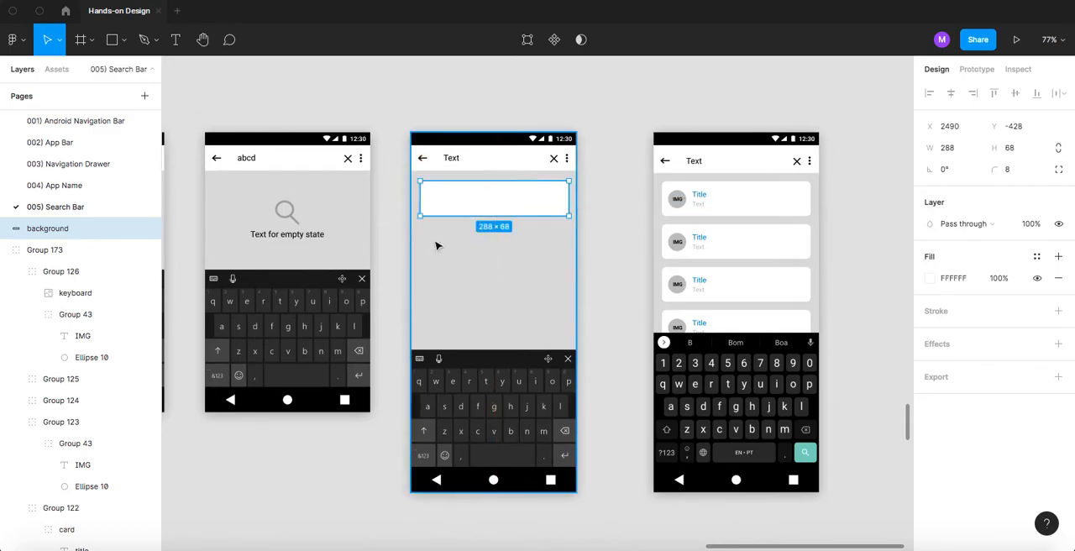
key("Left")
key("Left")
key("alt")
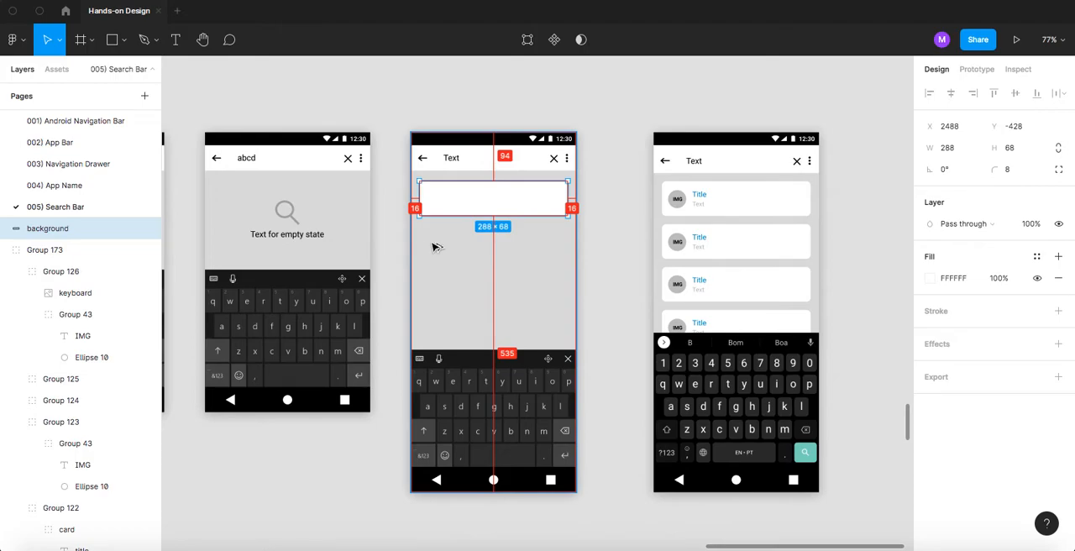
key("alt")
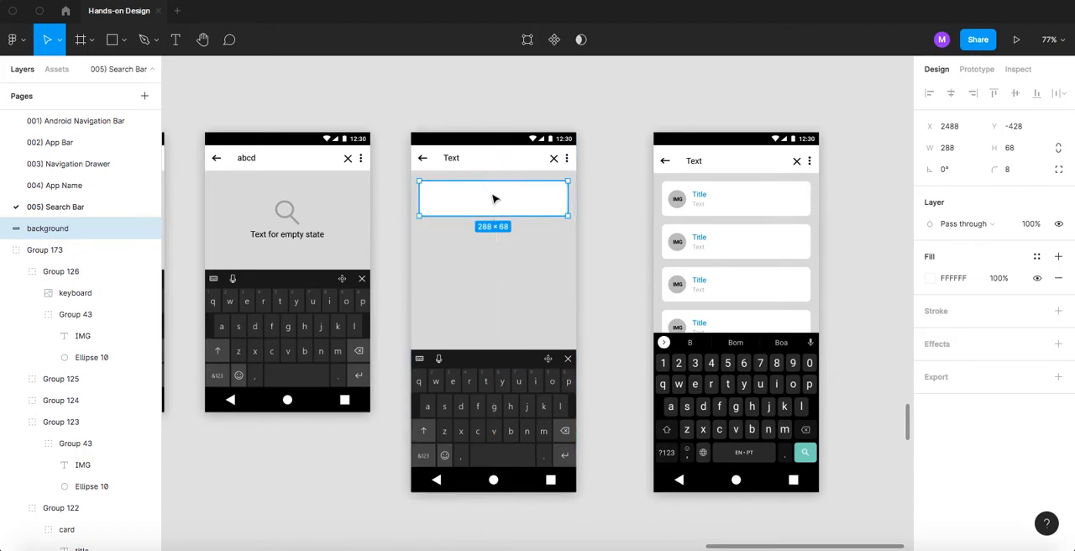
- Nudge the white card down so it sits 24 px below the search bar
scroll(468, 178, "up", 3)
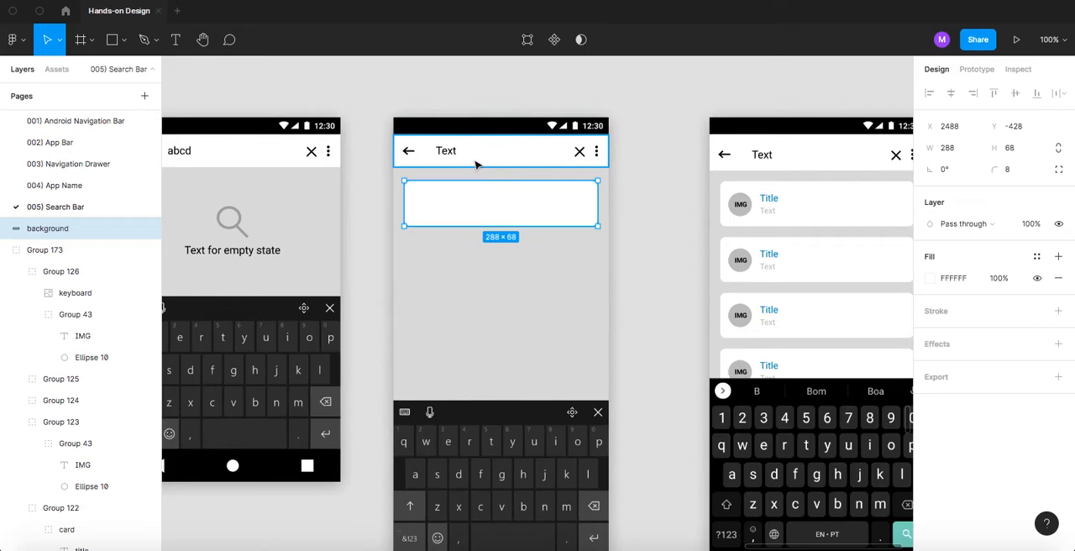
key("alt")
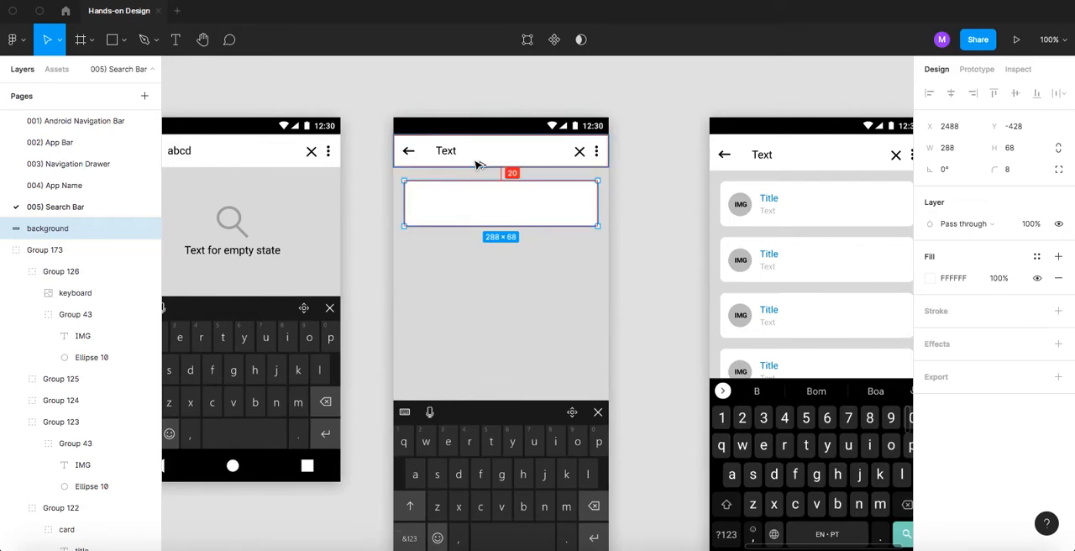
key("Down")
key("Down")
key("Down")
key("Down")
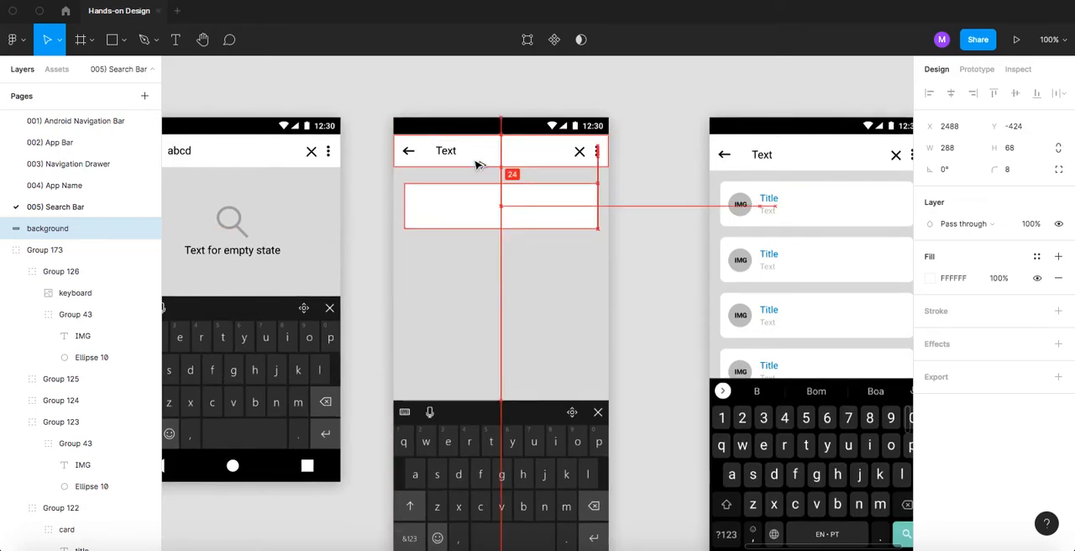
left_click(651, 170)
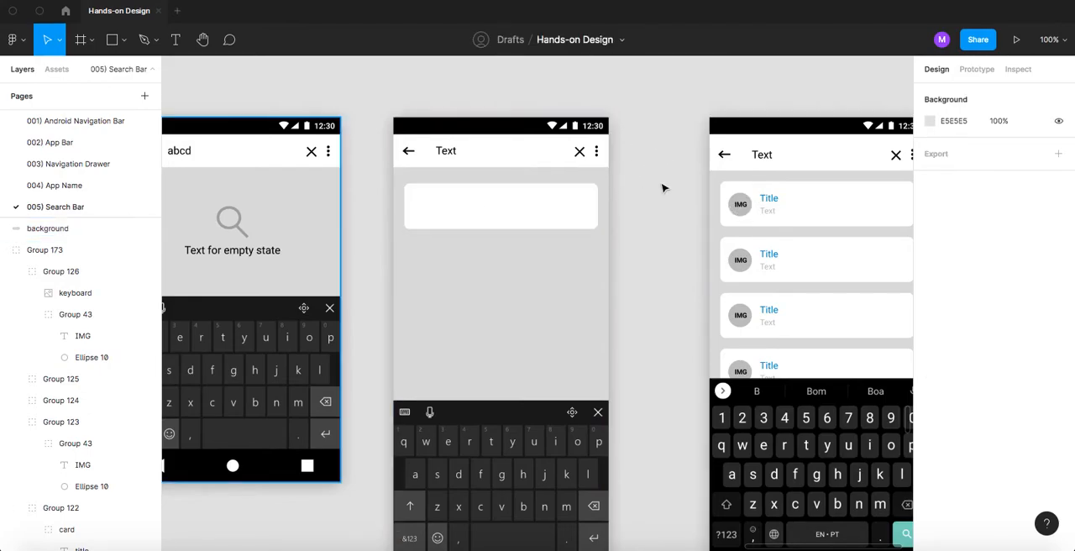
- Check the size of the IMG circle in the first card of the reference screen
scroll(746, 210, "up", 3)
left_click(739, 210, "super")
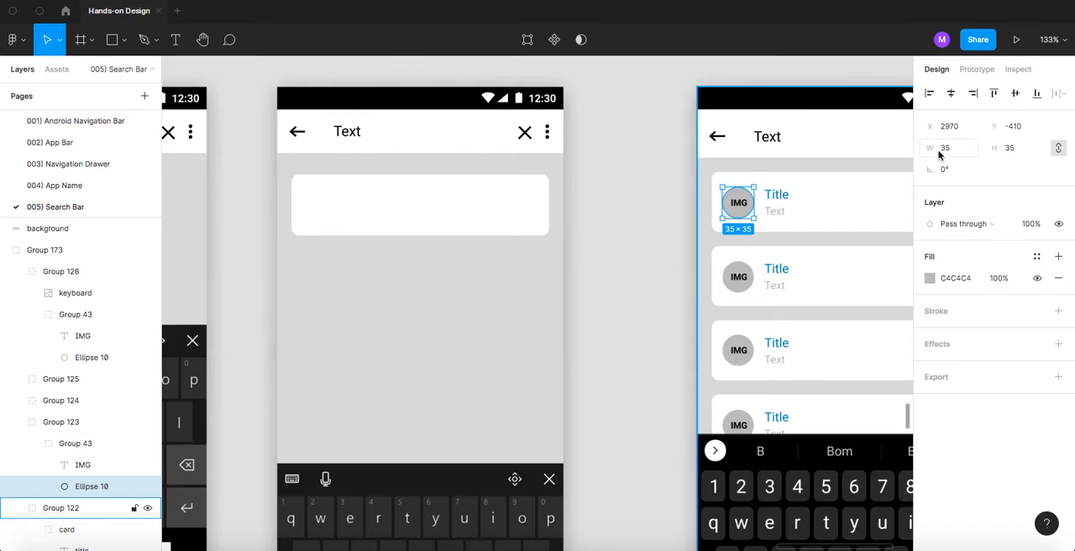
left_click(625, 197)
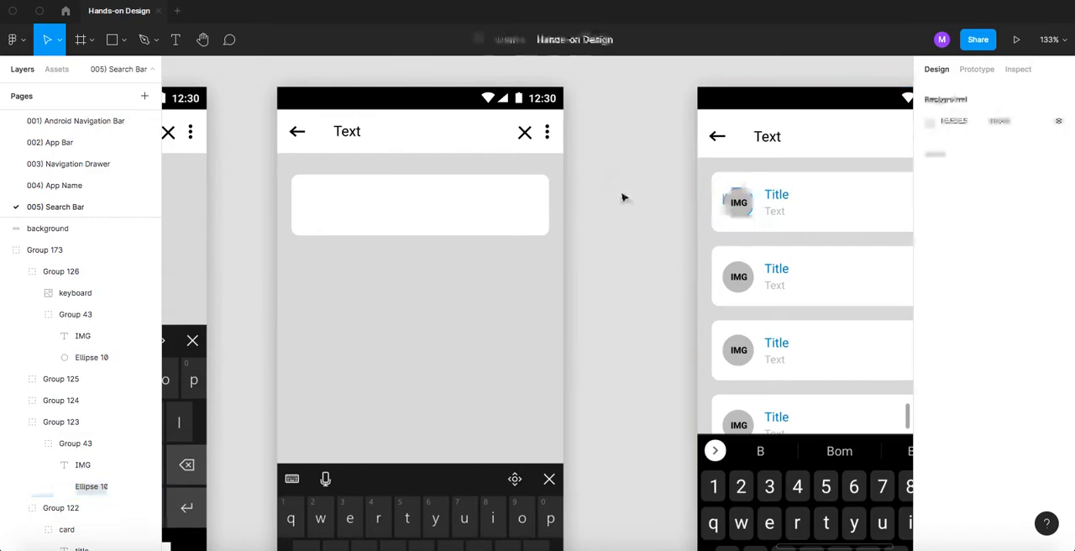
- Draw a 36 × 36 circle inside the white card near its start edge for the image placeholder
left_click(354, 204)
key("r")
left_click_drag(322, 187, 354, 207)
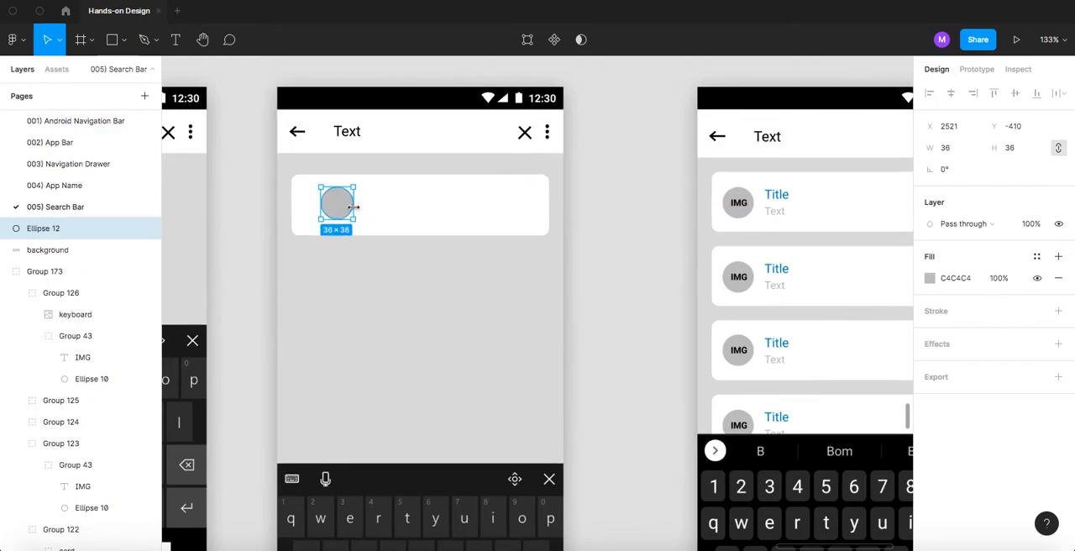
- Nudge the circle so it sits 16 px from the card's left, top and bottom edges
scroll(339, 208, "up", 5)
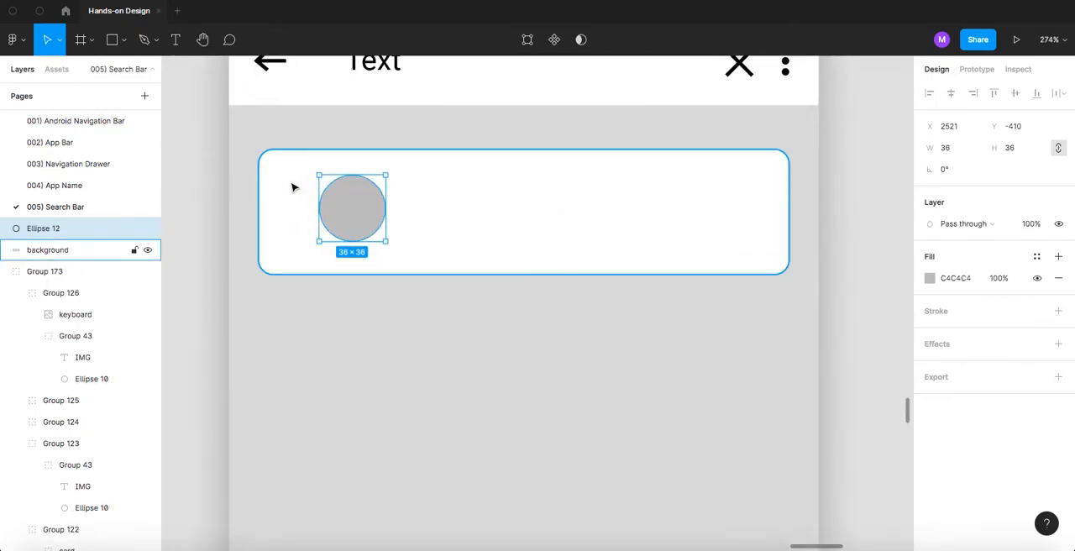
key("alt")
key("Down")
key("alt")
key("Down")
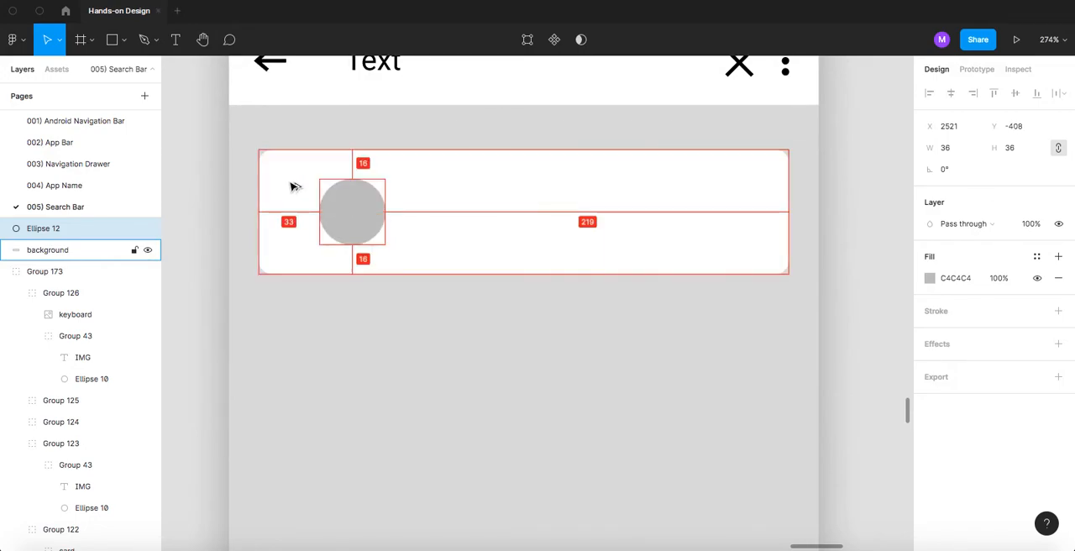
key("Left")
key("Left")
key("Left")
key("Left")
key("Left")
key("Left")
key("Left")
key("Left")
key("Left")
key("Left")
key("Left")
key("Left")
key("Left")
key("Left")
key("Left")
key("Left")
key("Left")
key("Left")
key("Left")
key("Left")
key("alt")
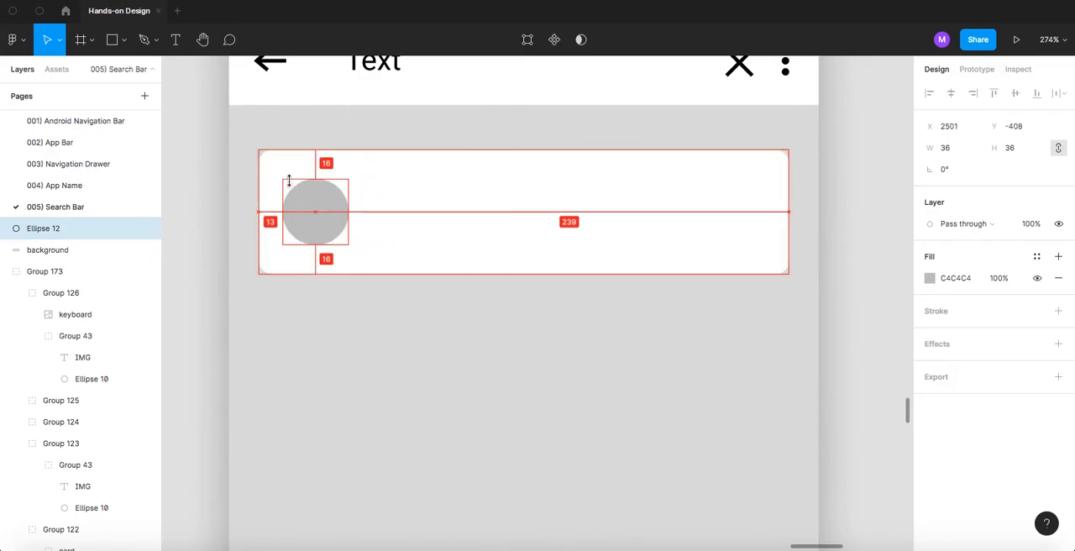
key("Right")
key("Right")
key("Right")
key("alt")
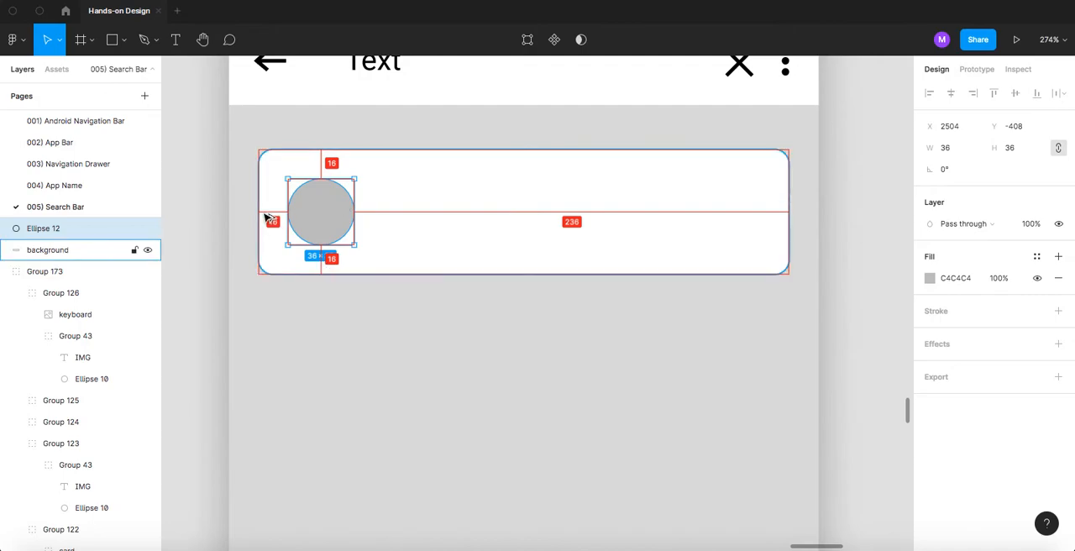
- Add the text label "Img" over the grey circle
scroll(333, 215, "up", 5)
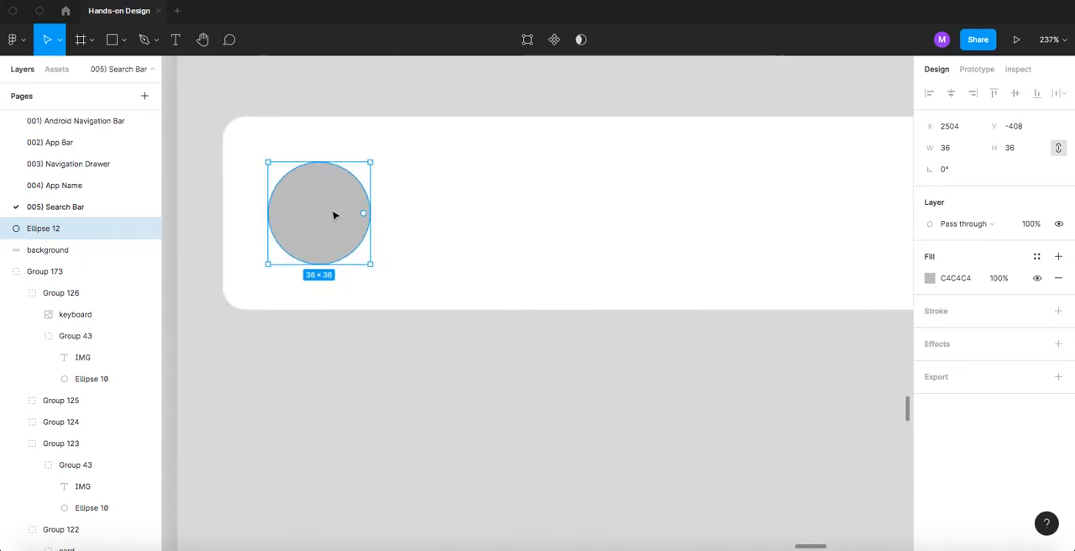
key("t")
left_click(389, 225)
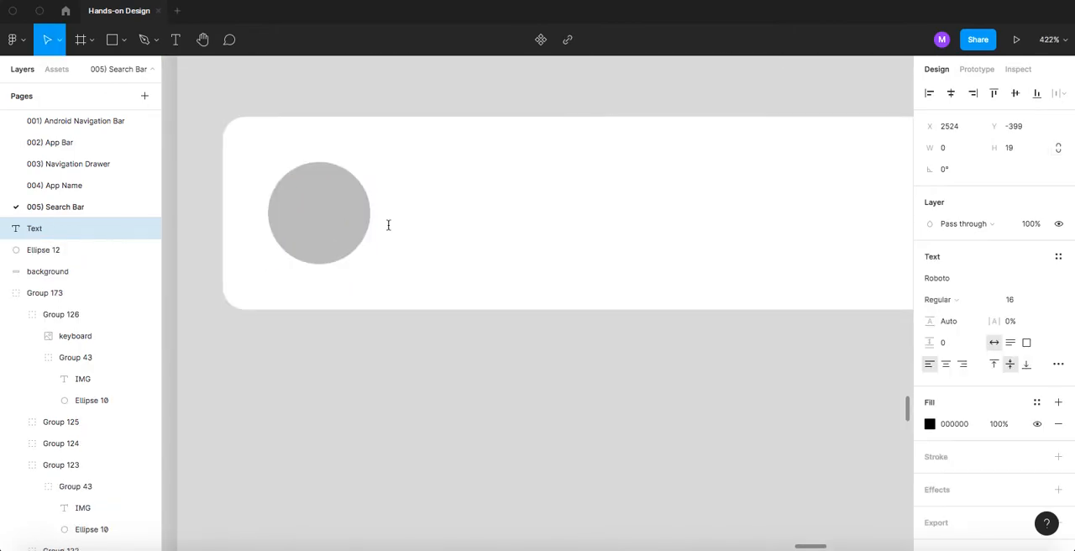
type("IM")
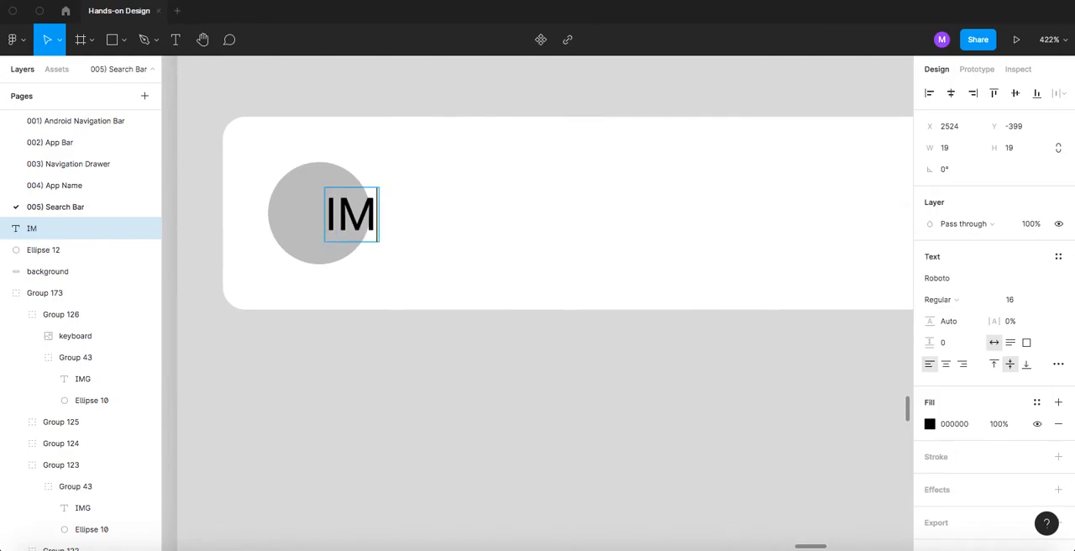
key("BackSpace")
key("BackSpace")
type("img")
key("BackSpace")
key("BackSpace")
key("BackSpace")
type("Img")
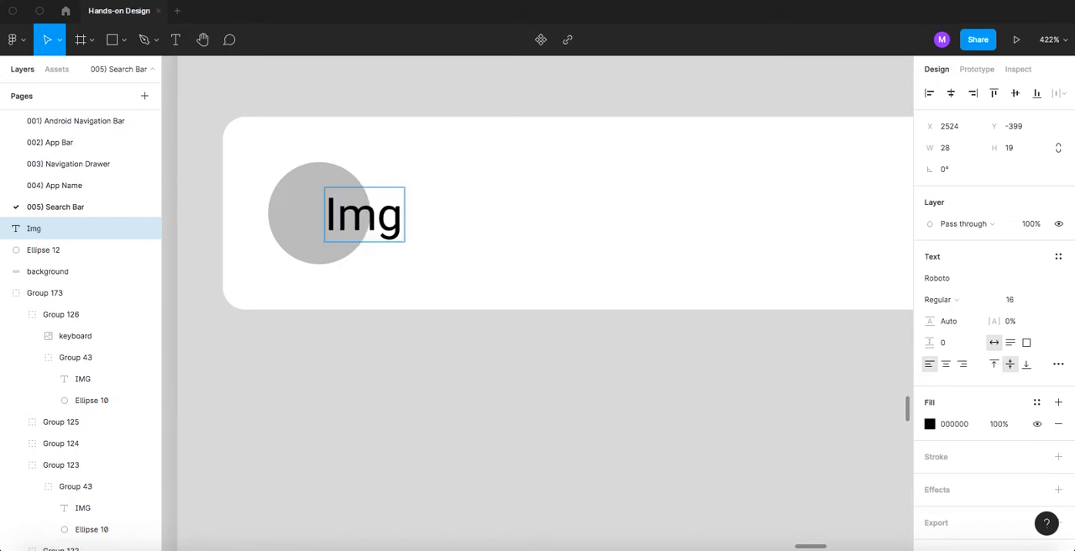
key("Escape")
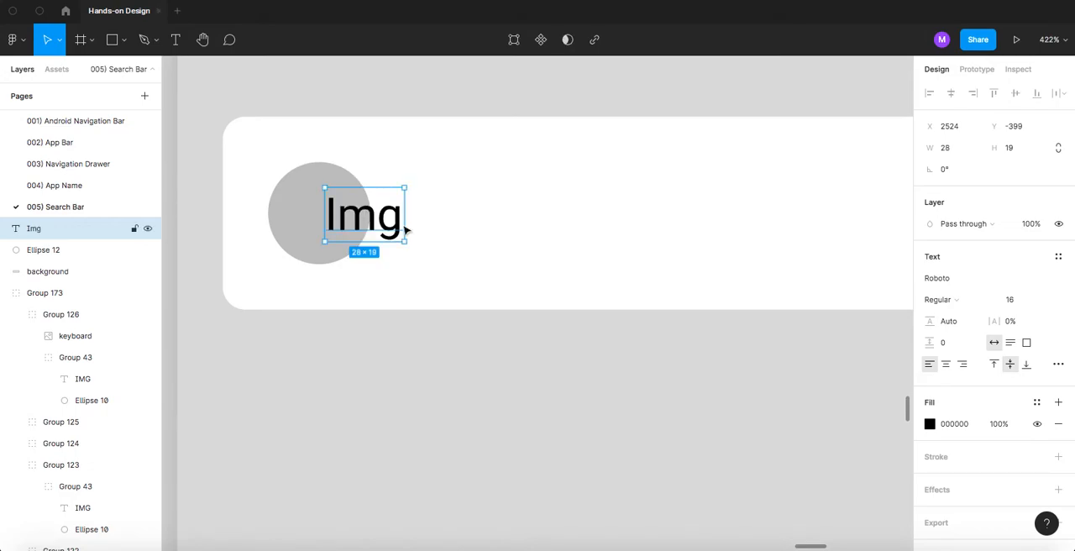
- Set the Img label's font size to 12 and center the label on the circle
left_click(1025, 304)
type("12")
key("Return")
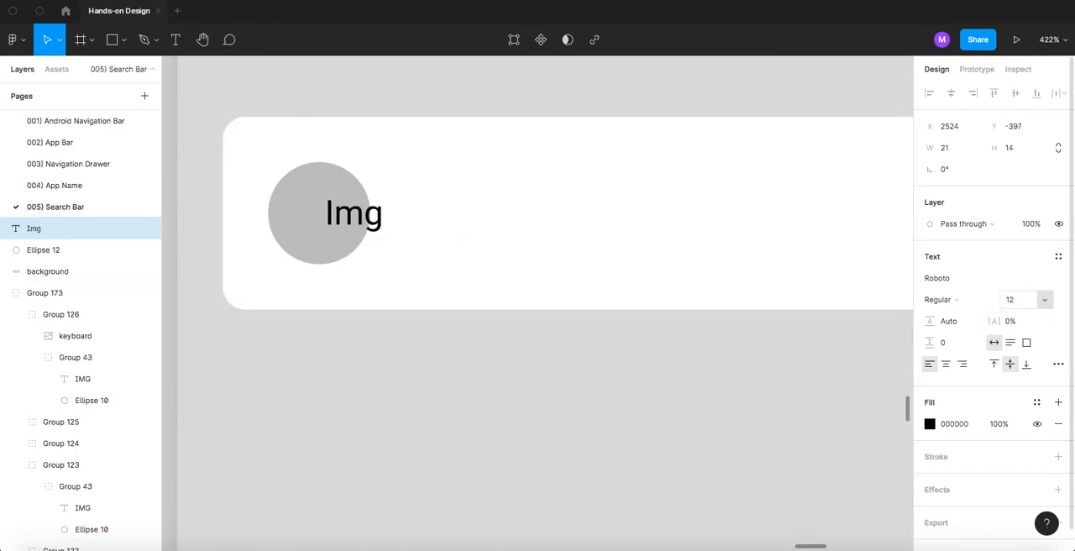
left_click_drag(342, 227, 317, 219)
- Group the Img label with the circle and name the group "image"
left_click(331, 174, "shift")
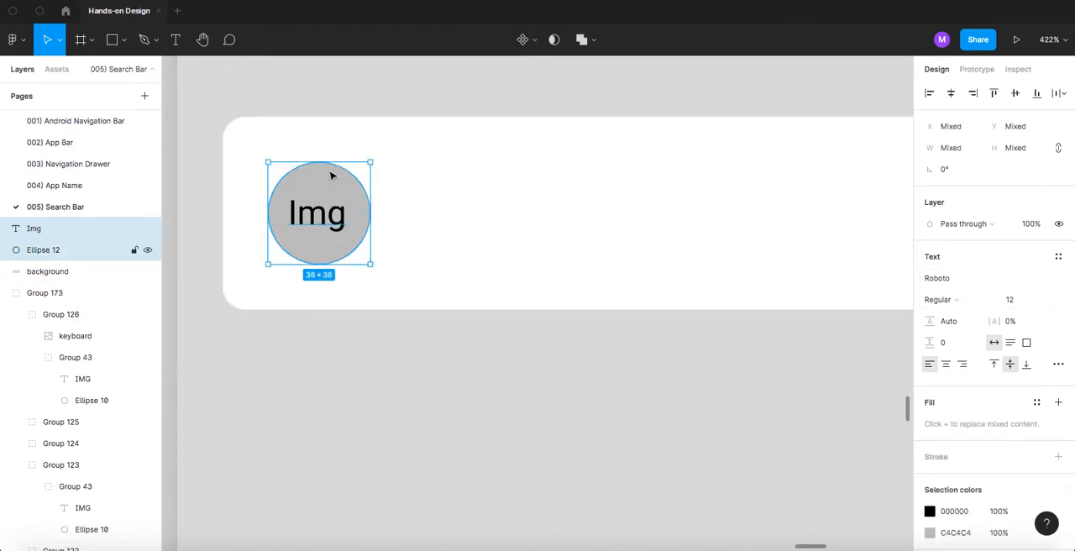
key("ctrl+g")
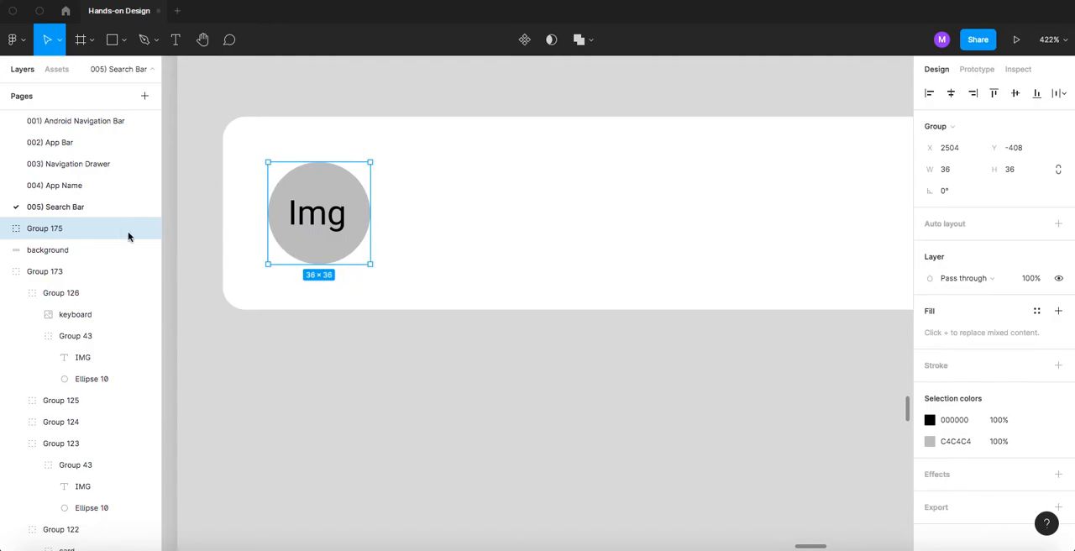
double_click(63, 232)
type("image")
key("Return")
- Rename the layers inside the image group: the label to "text" and the ellipse to "background"
left_click(10, 232)
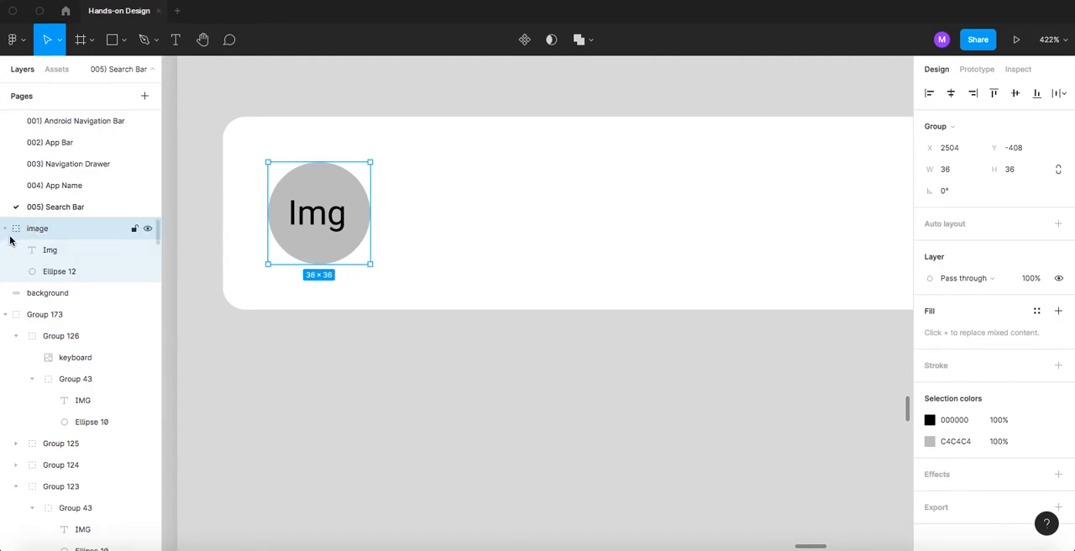
double_click(52, 251)
type("text")
double_click(56, 272)
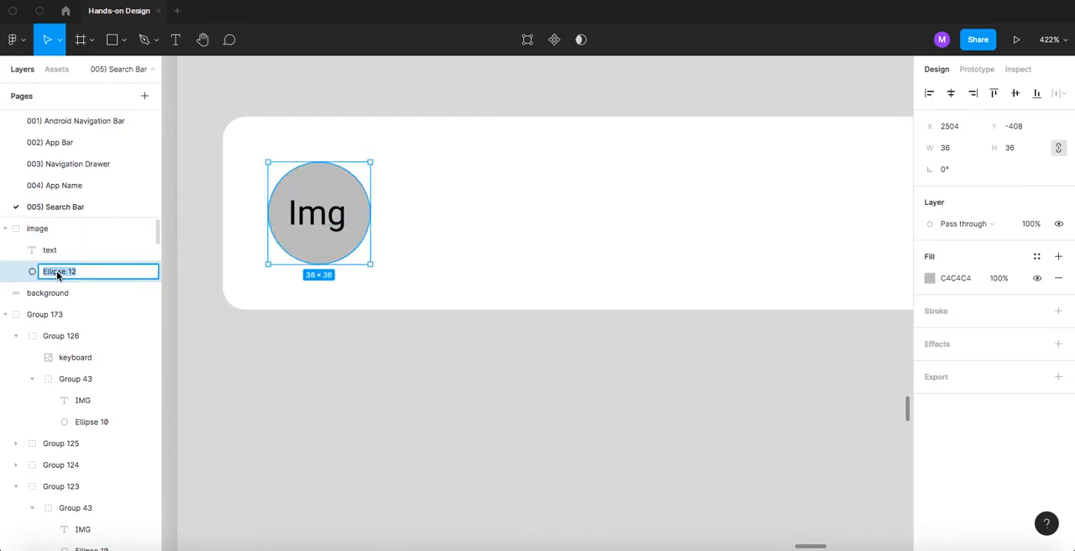
type("background")
key("Return")
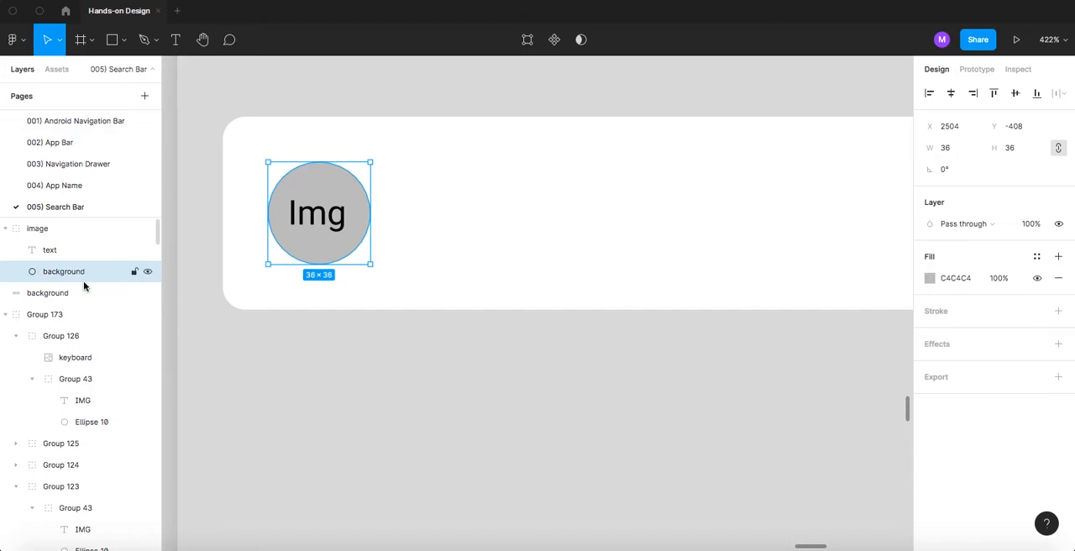
left_click(7, 229)
- Check the text properties of the title and text lines in the first card of the reference screen
scroll(367, 253, "down", 6)
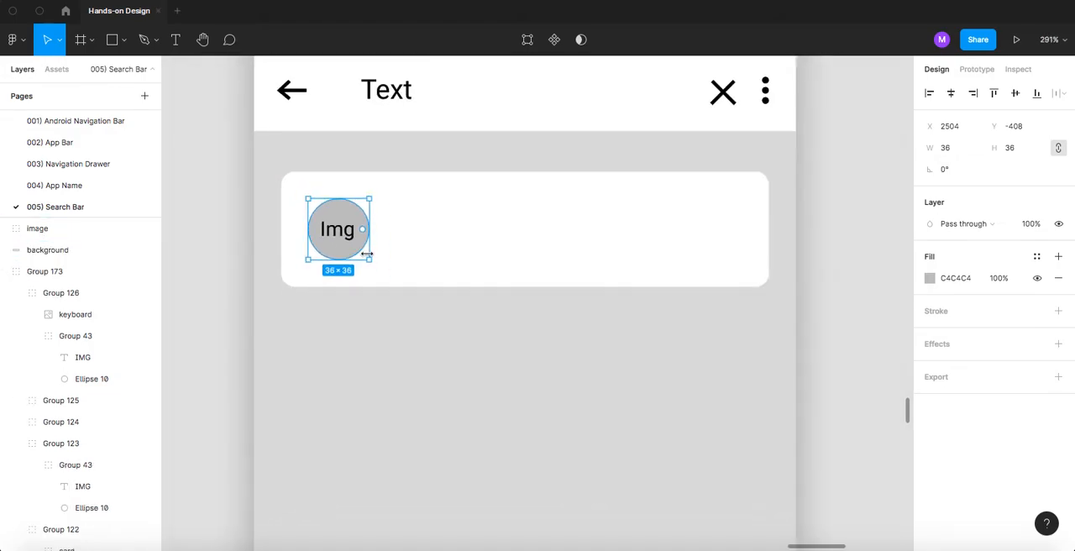
scroll(367, 253, "down", 3)
scroll(629, 239, "up", 5)
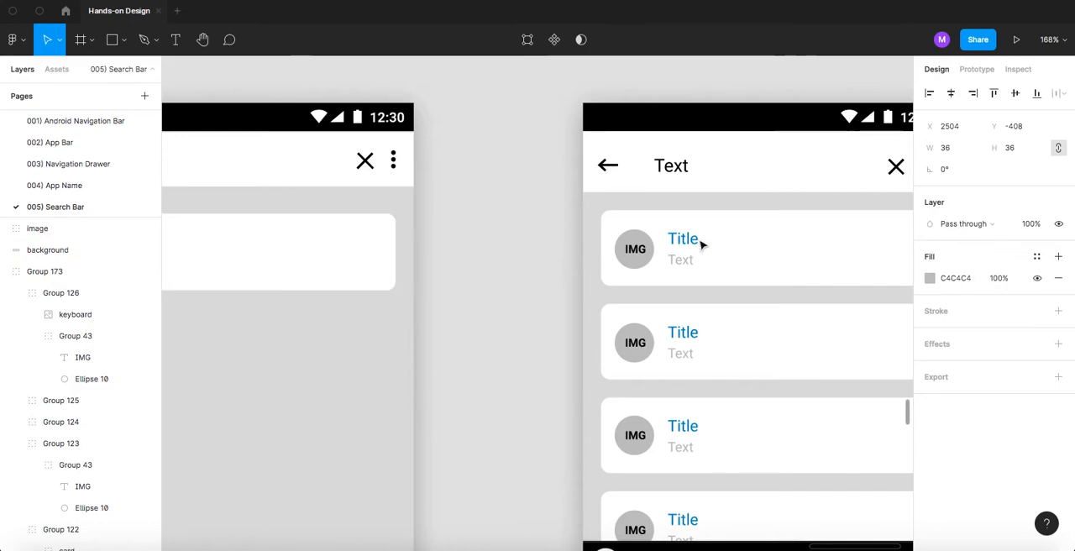
left_click(687, 244, "super")
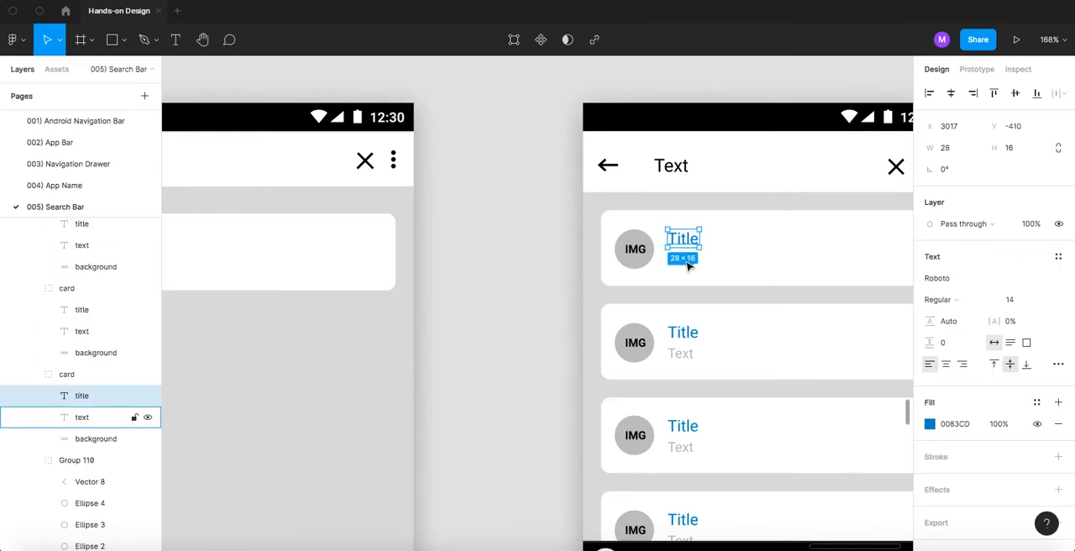
left_click(677, 280)
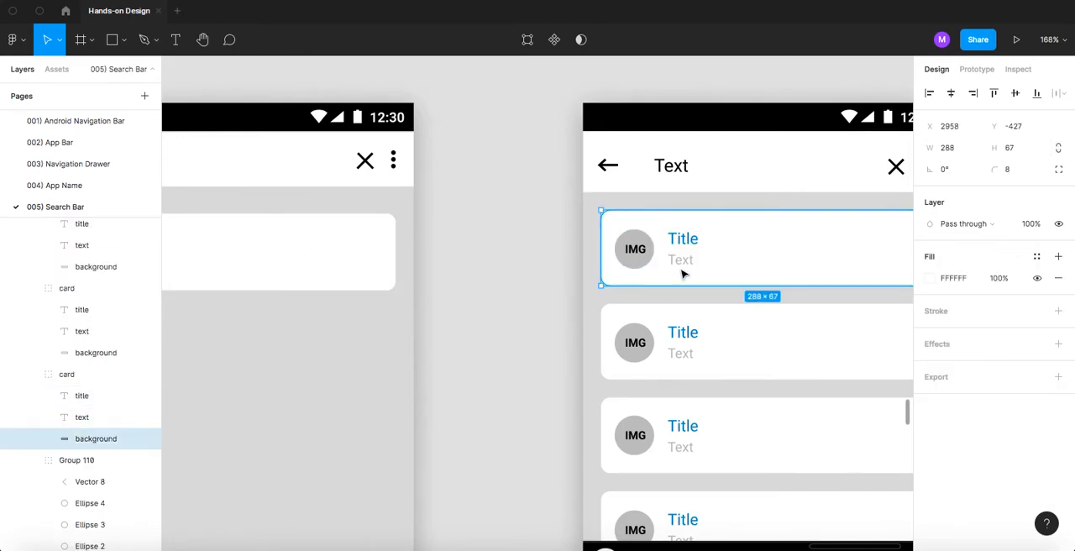
left_click(688, 262)
left_click(464, 246)
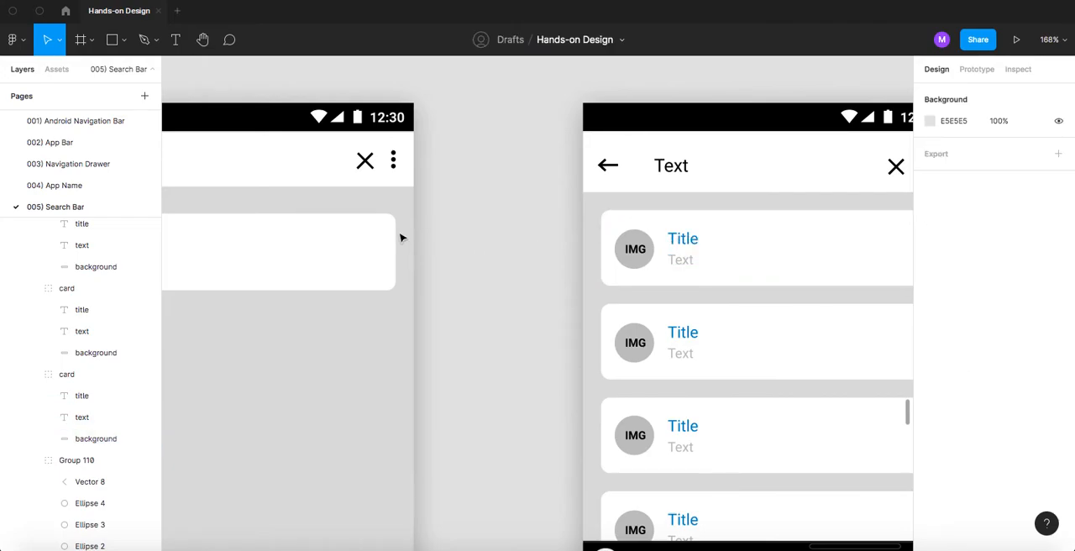
- Add a "Title" text to the white card and set its font size to 14
scroll(490, 243, "left", 5)
key("t")
left_click(437, 246)
type("titl")
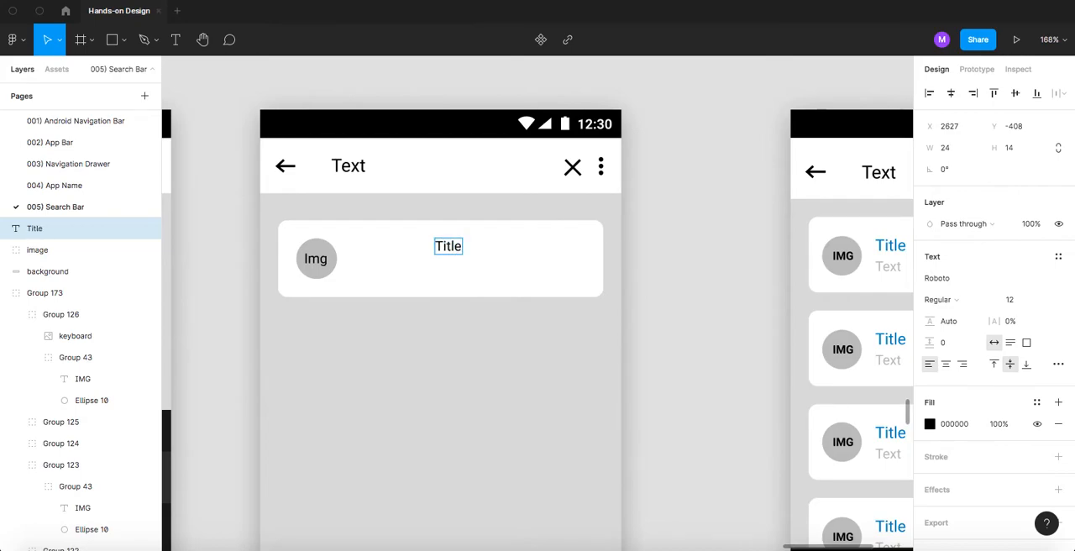
key("Escape")
left_click(1014, 300)
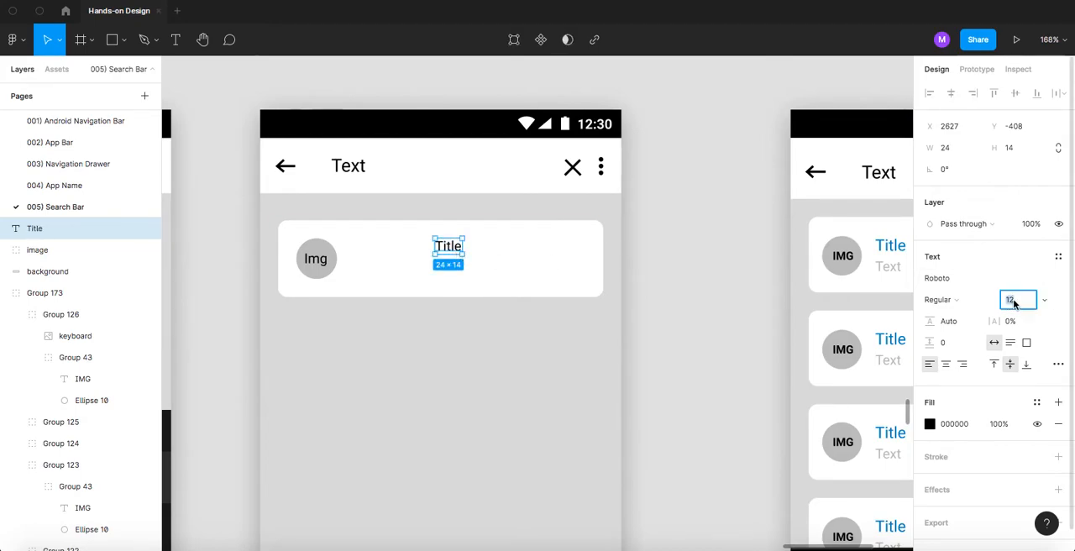
type("14")
key("Return")
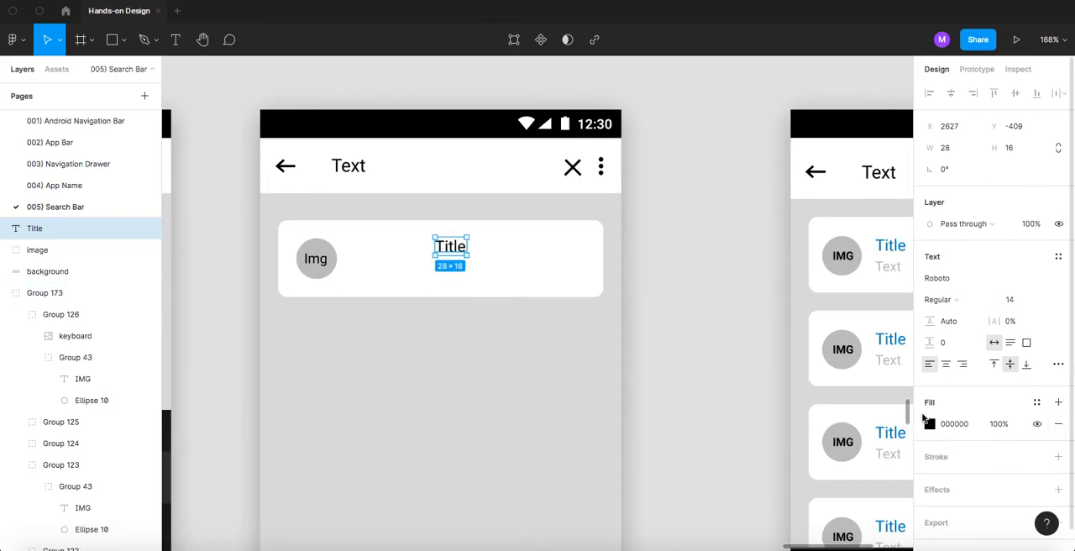
- Color the card's Title text with the blue document color 0083CD
left_click(934, 368)
left_click(931, 425)
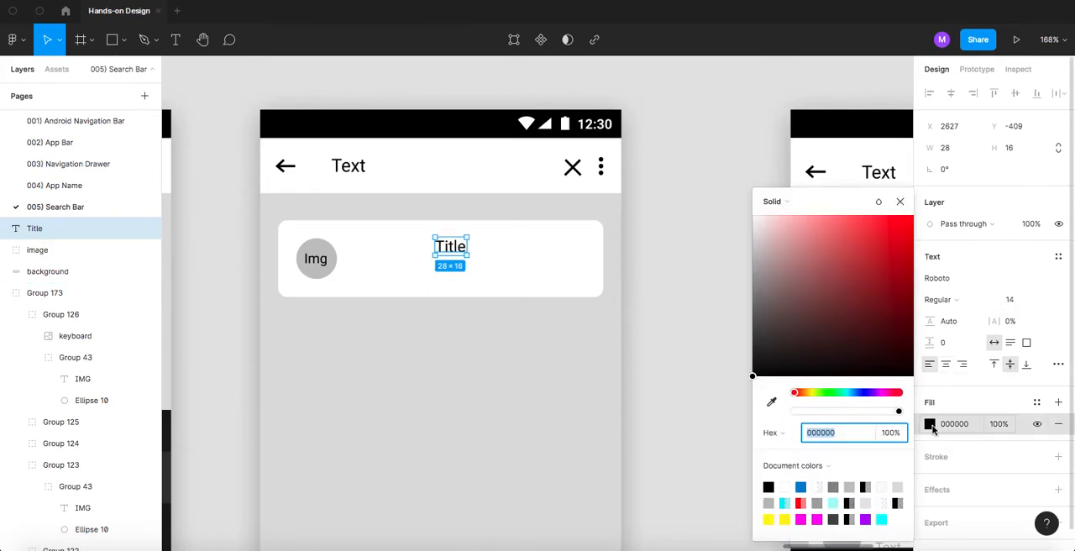
left_click(801, 486)
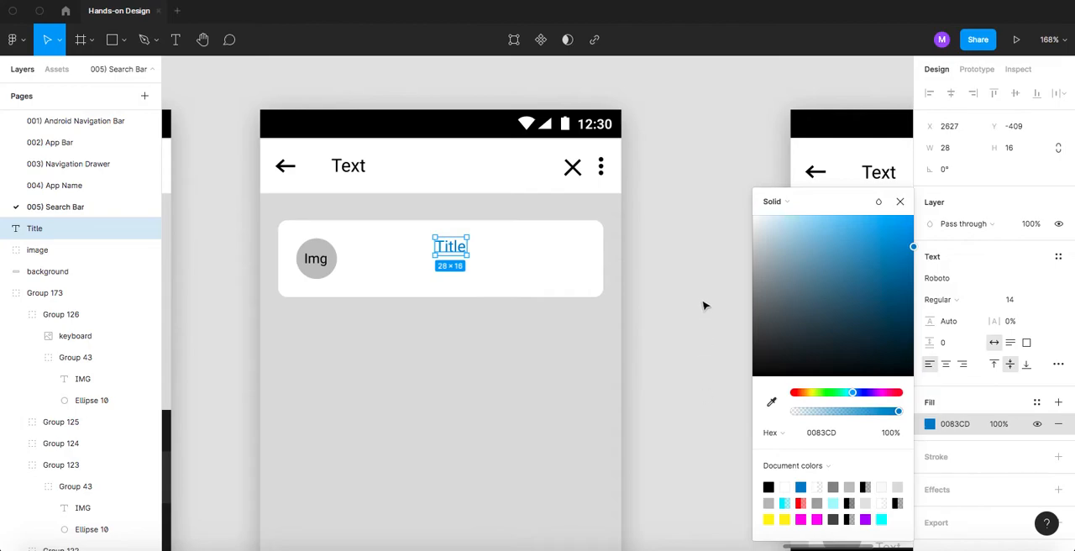
left_click(703, 305)
- Add a "Text" line directly below the card's title and set its font size to 12
left_click_drag(458, 250, 460, 267)
type("Text")
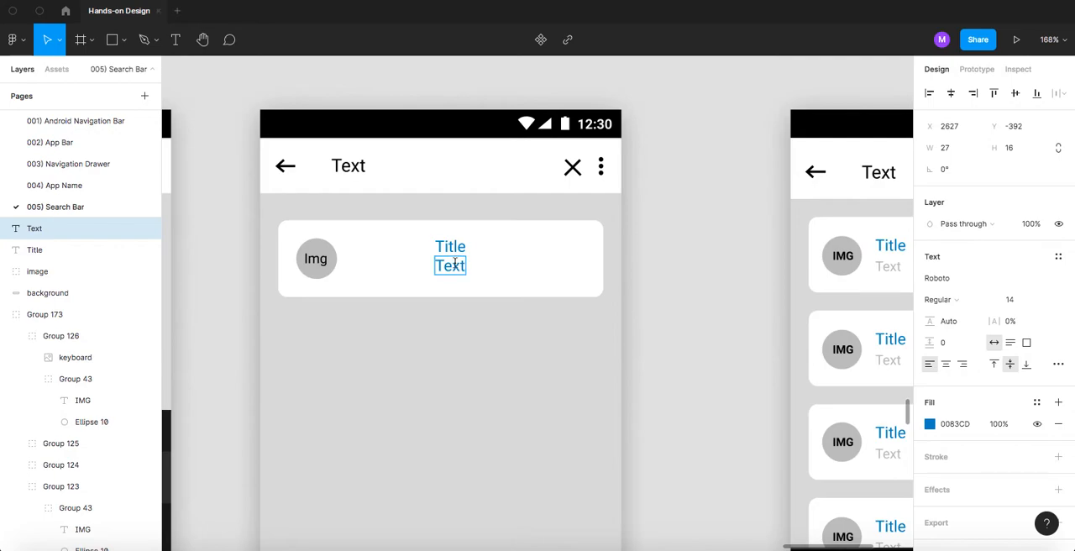
double_click(454, 263)
left_click(1019, 303)
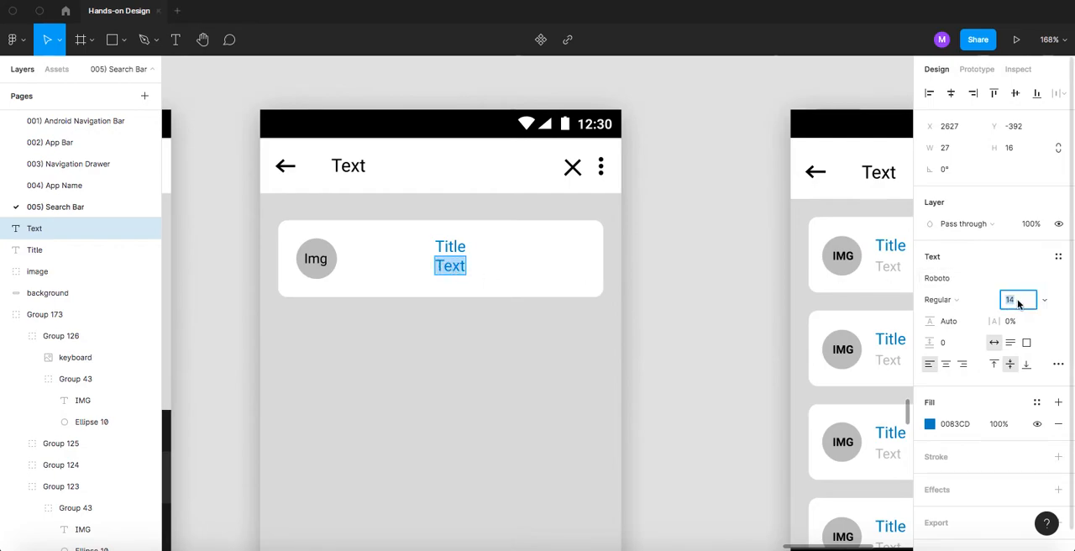
type("12")
key("Return")
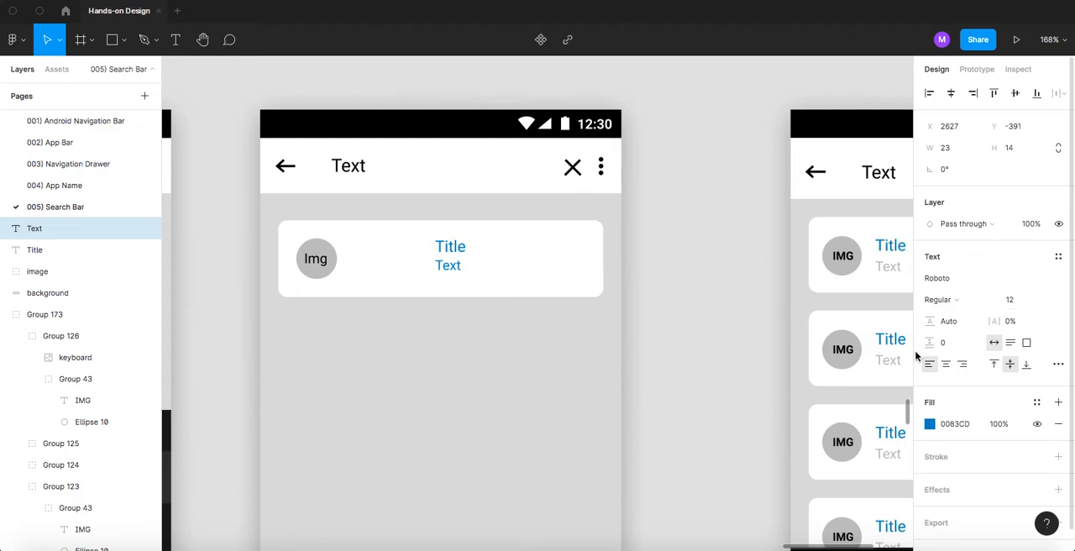
- Change the card's Text line fill to the grey document color C4C4C4
left_click(930, 424)
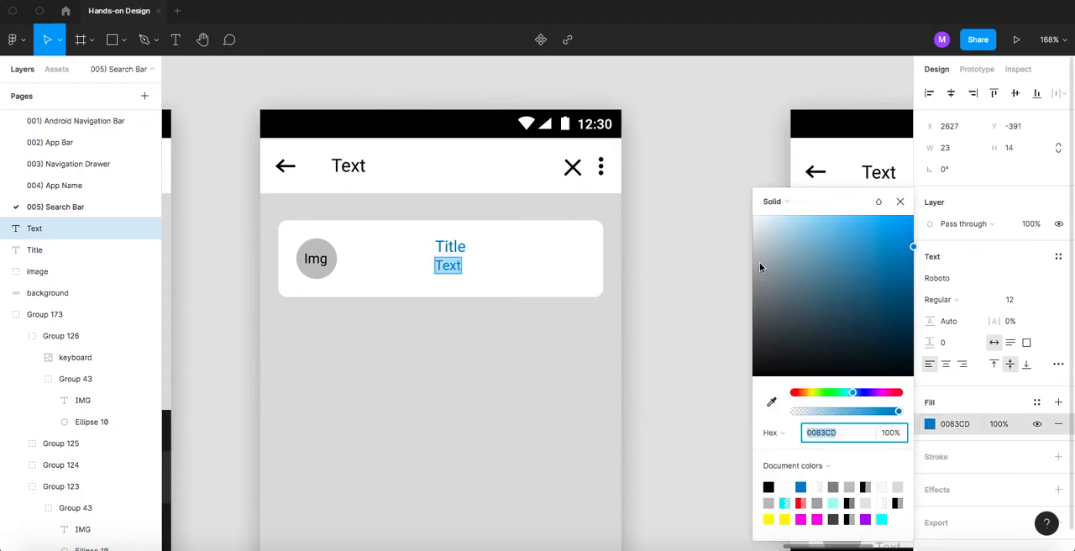
type("E4E4E4")
key("Return")
left_click_drag(732, 243, 733, 254)
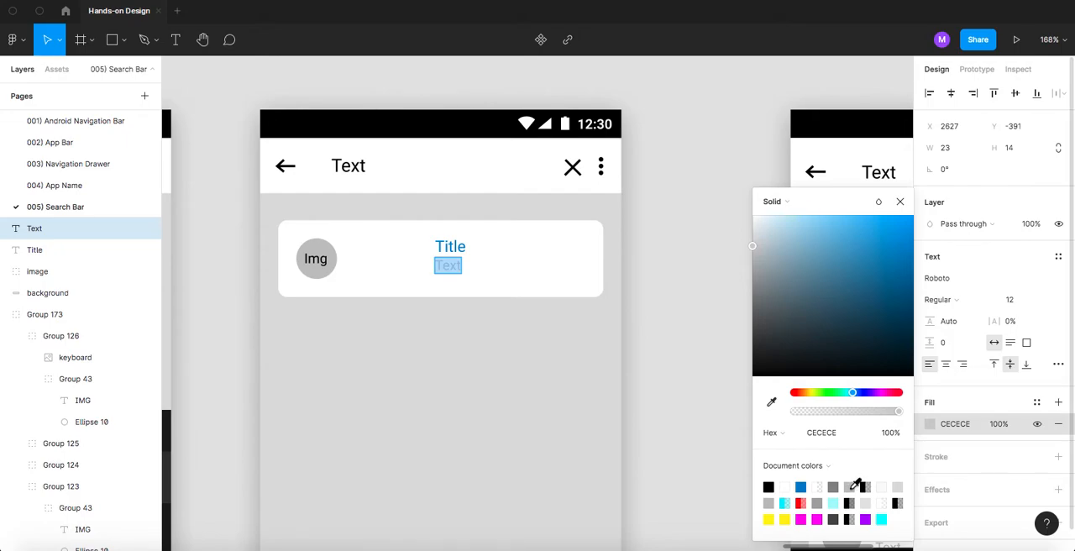
left_click(851, 488)
left_click(703, 278)
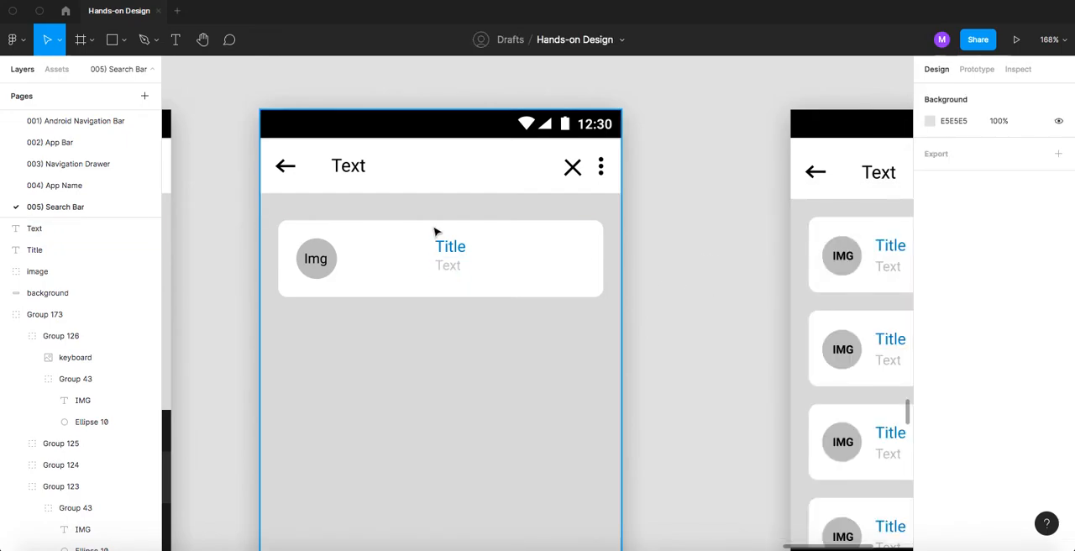
- Nudge the Text line up 2 px to meet the title, and move both lines 8 px to the right of the image circle
scroll(424, 241, "up", 3)
scroll(425, 241, "up", 3)
left_click(458, 283)
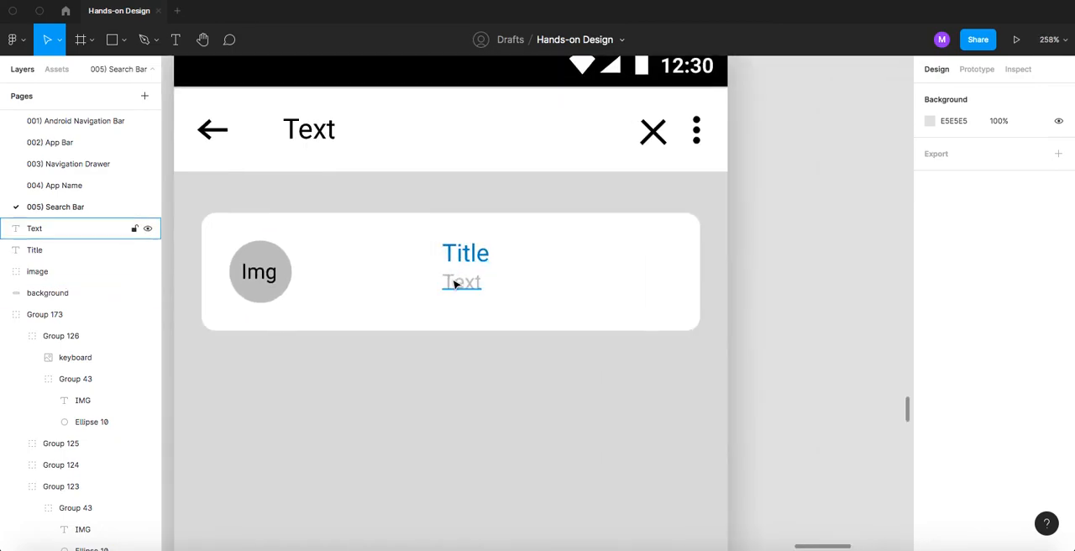
key("Up")
key("Up")
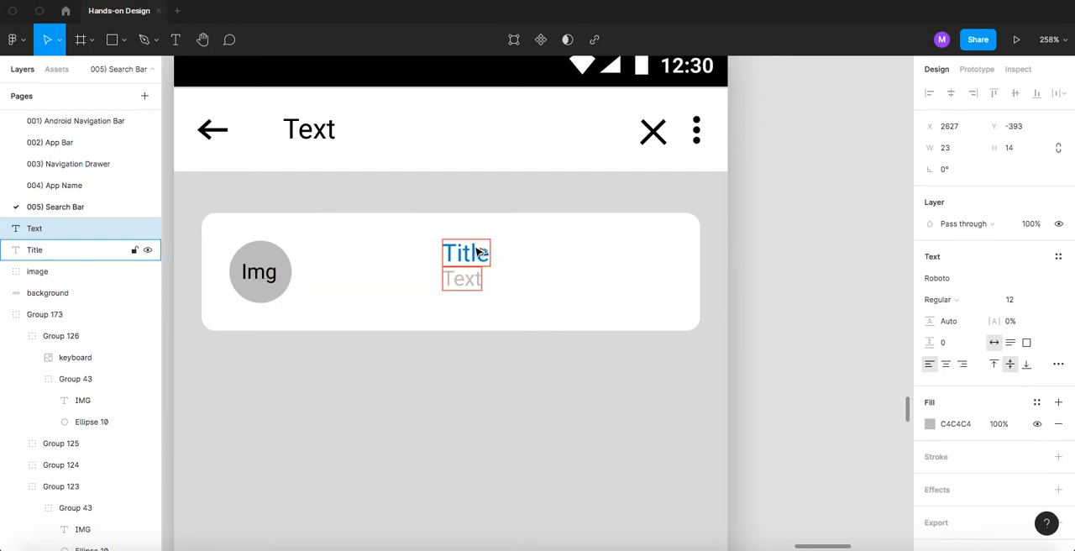
left_click(475, 253, "shift")
left_click_drag(467, 260, 323, 268)
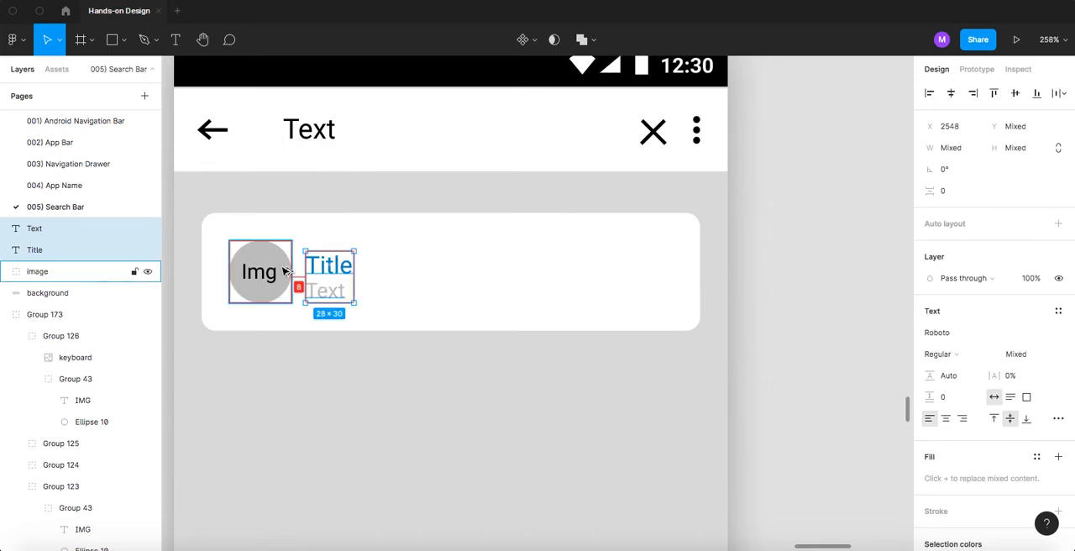
- Nudge the card's Title and Text lines up 2 px together to centre them against the image circle
key("Up")
key("Up")
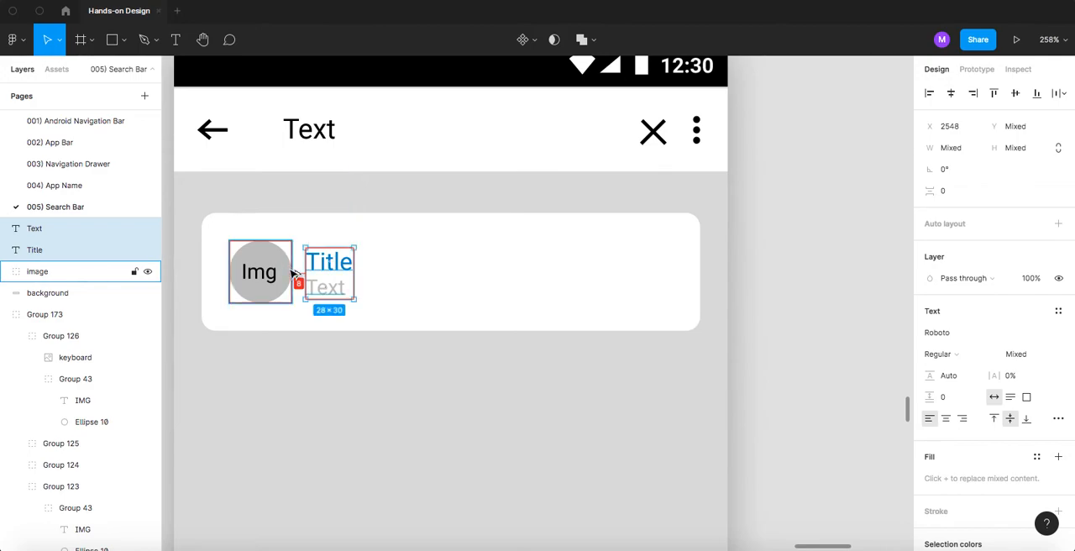
scroll(420, 269, "down", 3)
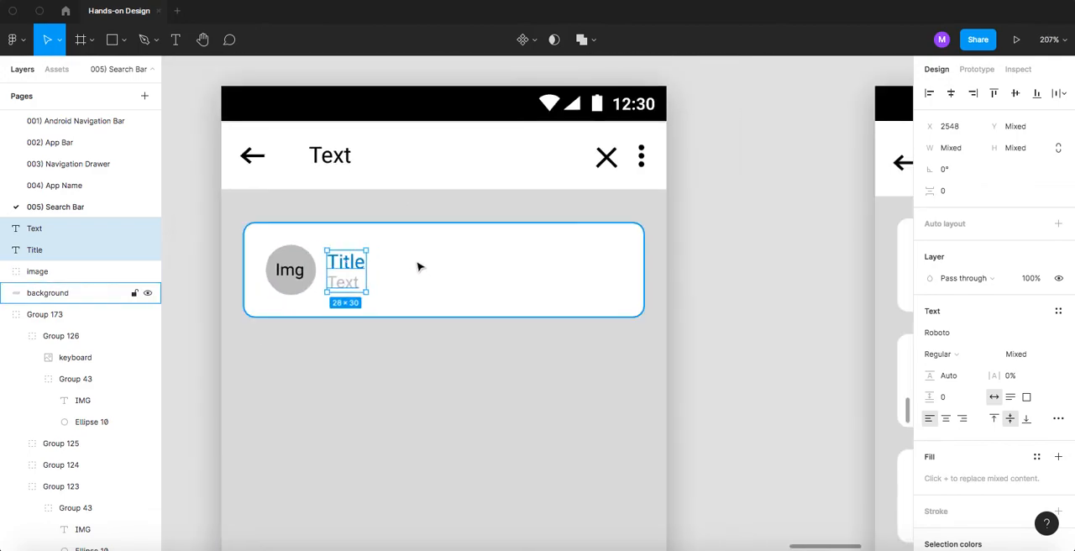
left_click(207, 245)
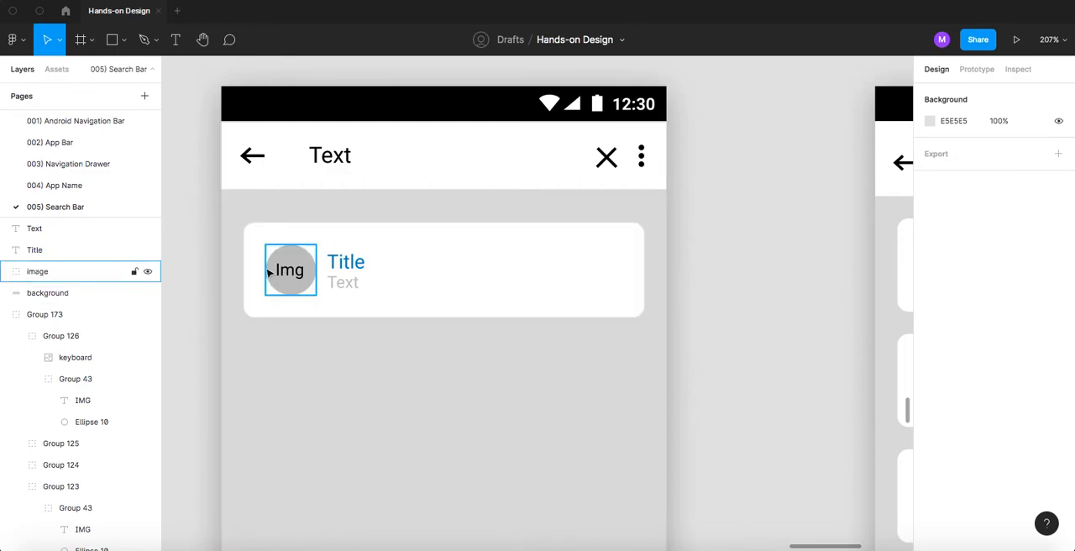
- Group the image circle, Title, Text and white background into one group named "card"
left_click(298, 273)
left_click(348, 261, "shift")
left_click(345, 283, "shift")
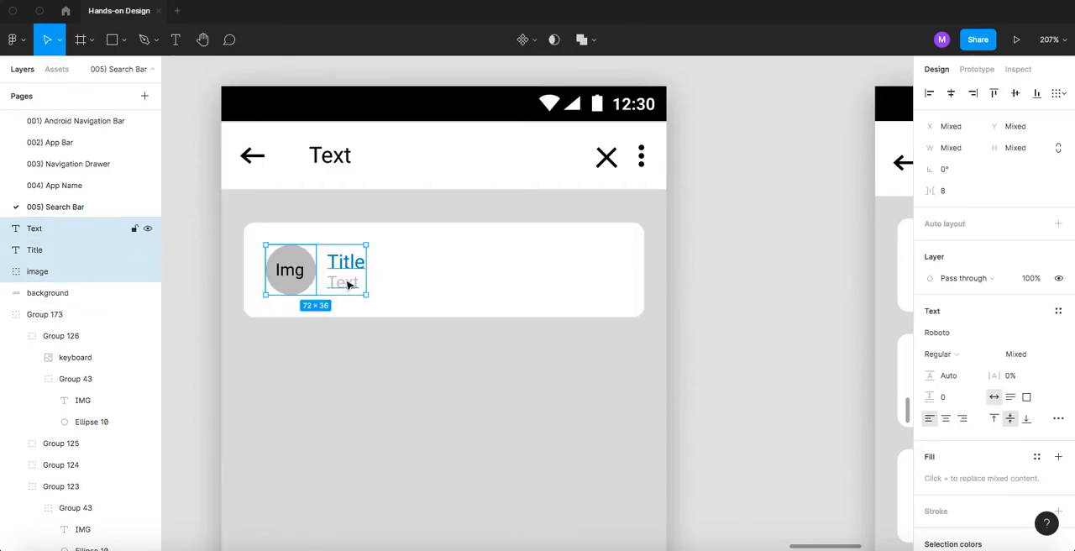
left_click(426, 271, "shift")
key("ctrl+g")
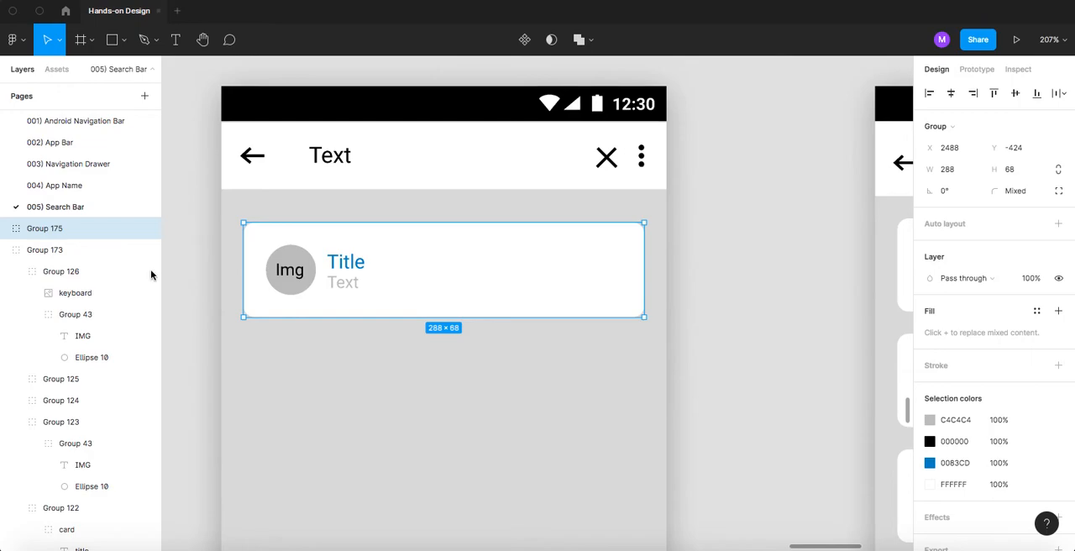
double_click(52, 229)
type("car")
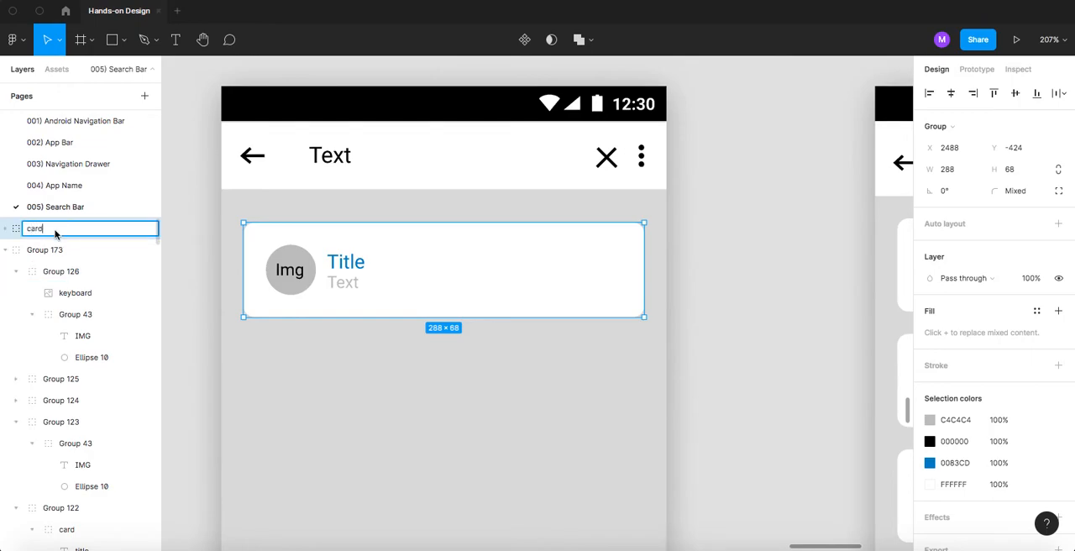
type("d")
key("Return")
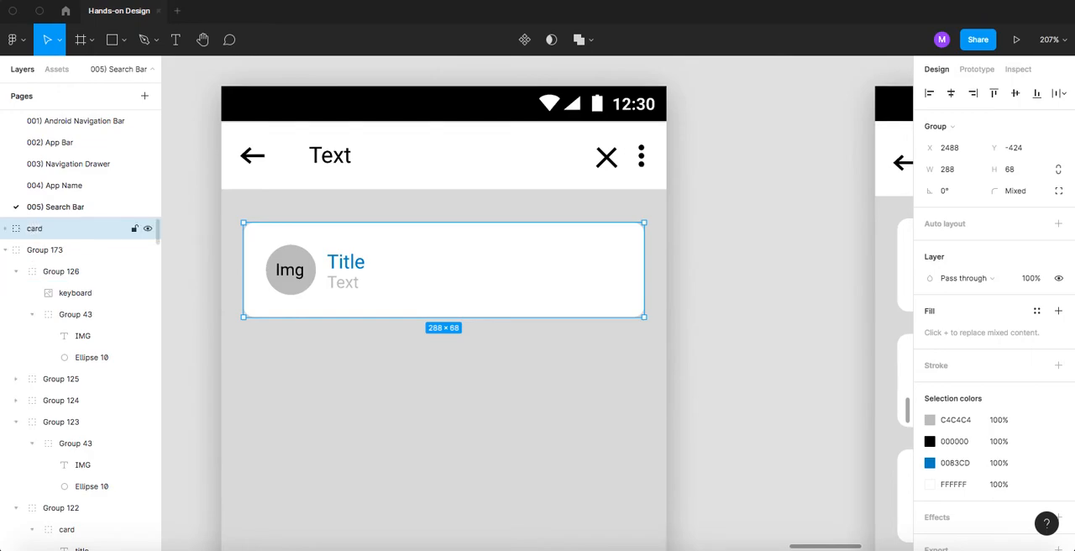
- Examine the layers inside the card group one by one: image, background, Title and Text
left_click(7, 230)
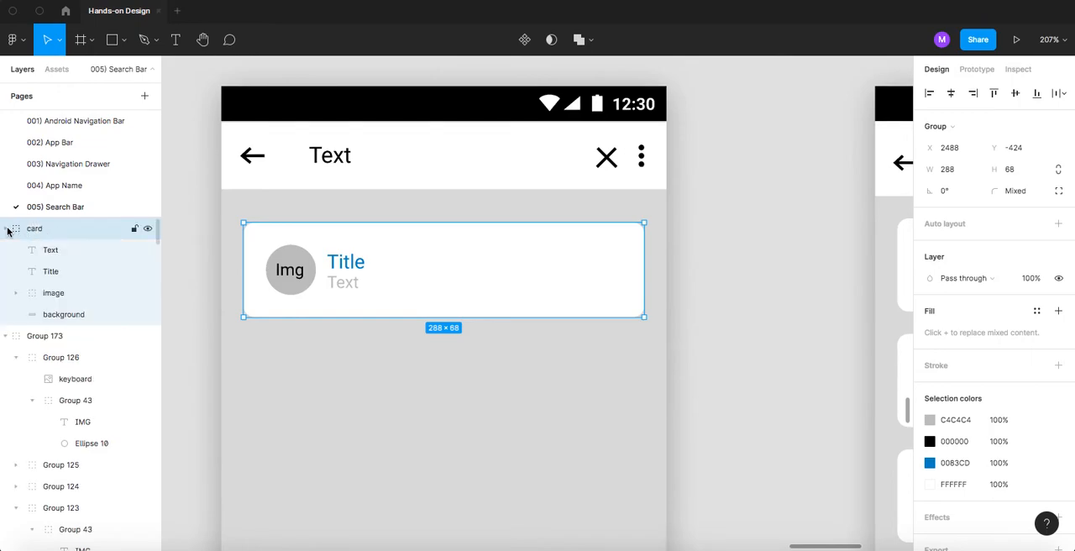
left_click(62, 295)
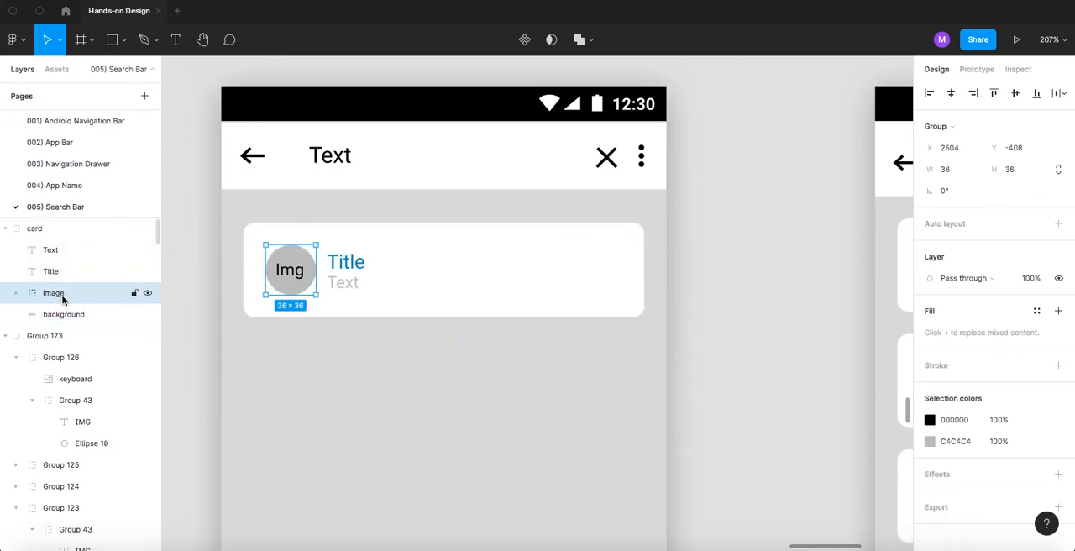
left_click(49, 317)
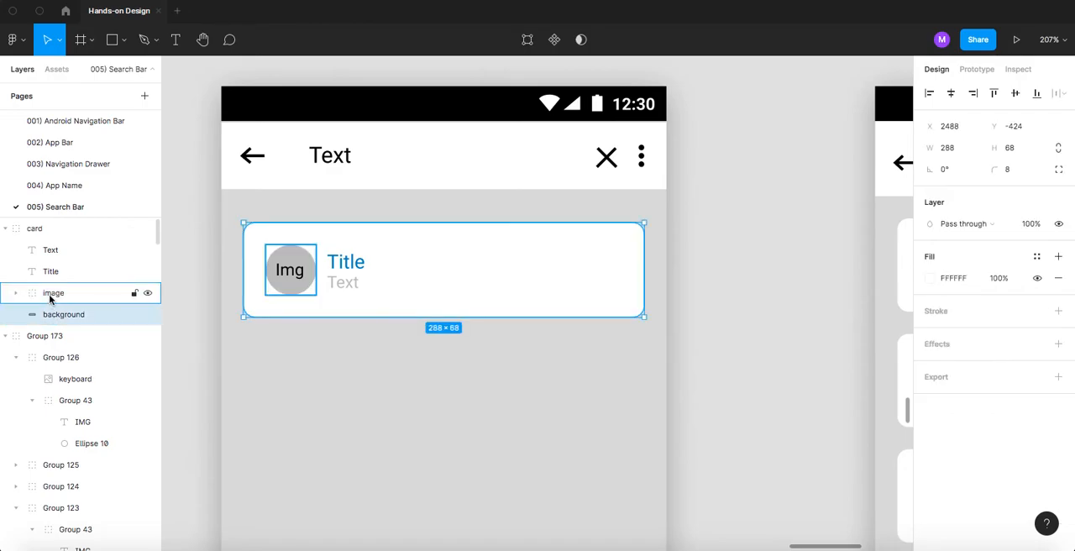
left_click(50, 294)
left_click(49, 274)
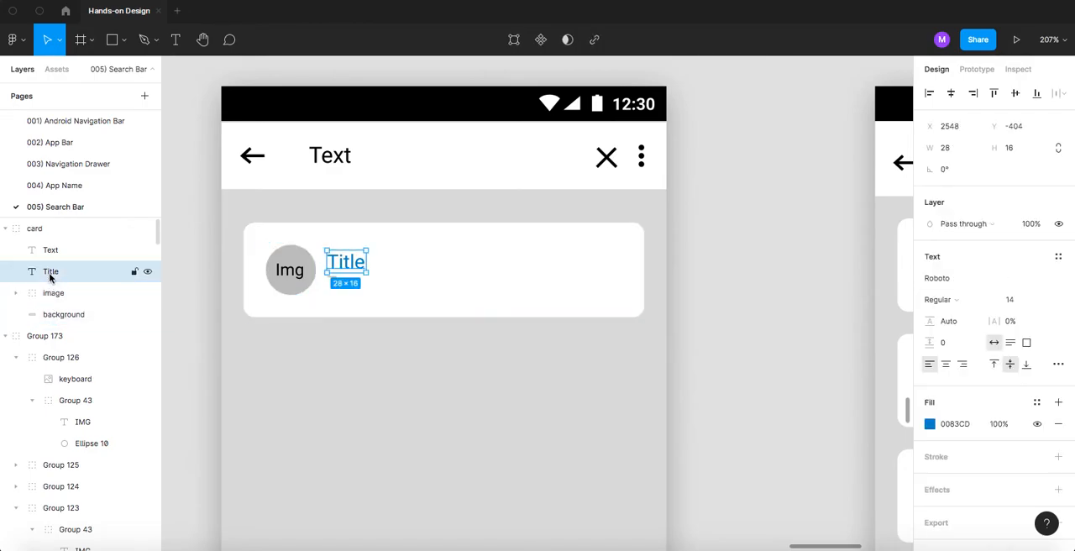
left_click(51, 252)
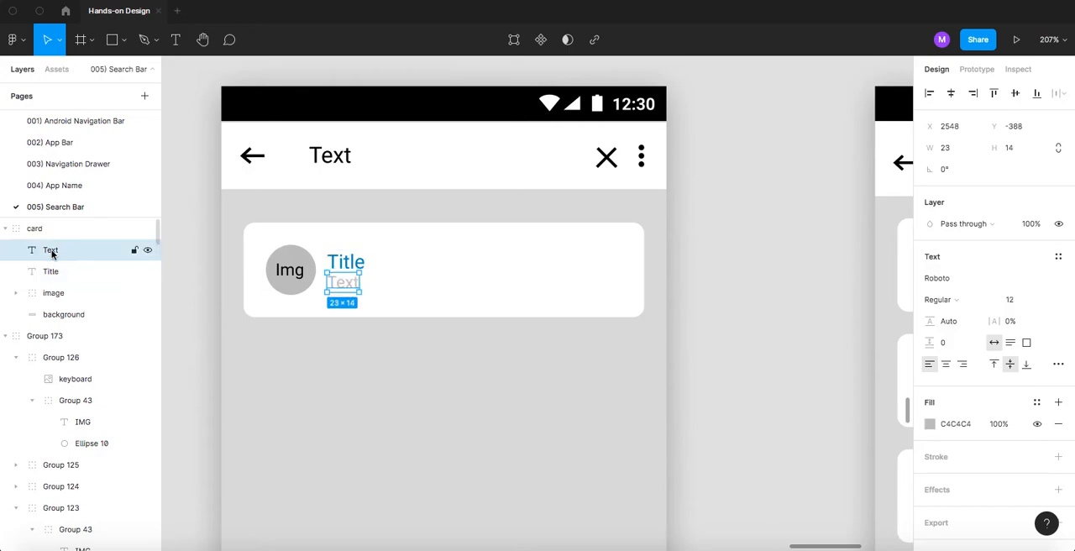
left_click(7, 229)
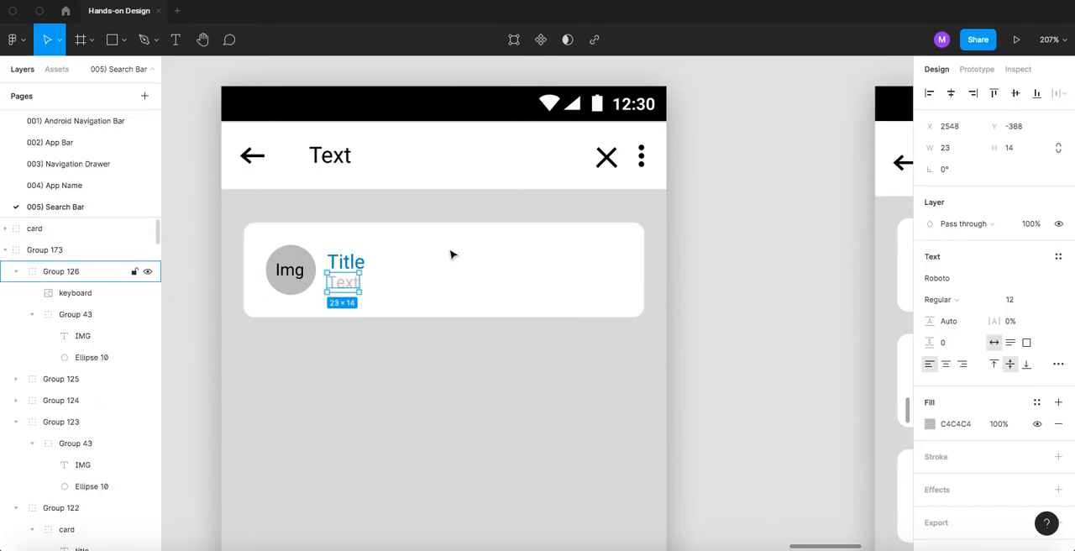
left_click(689, 211)
- Copy the card below itself with a 16 px gap and repeat the duplication twice to make a column of four cards
scroll(527, 261, "down", 3)
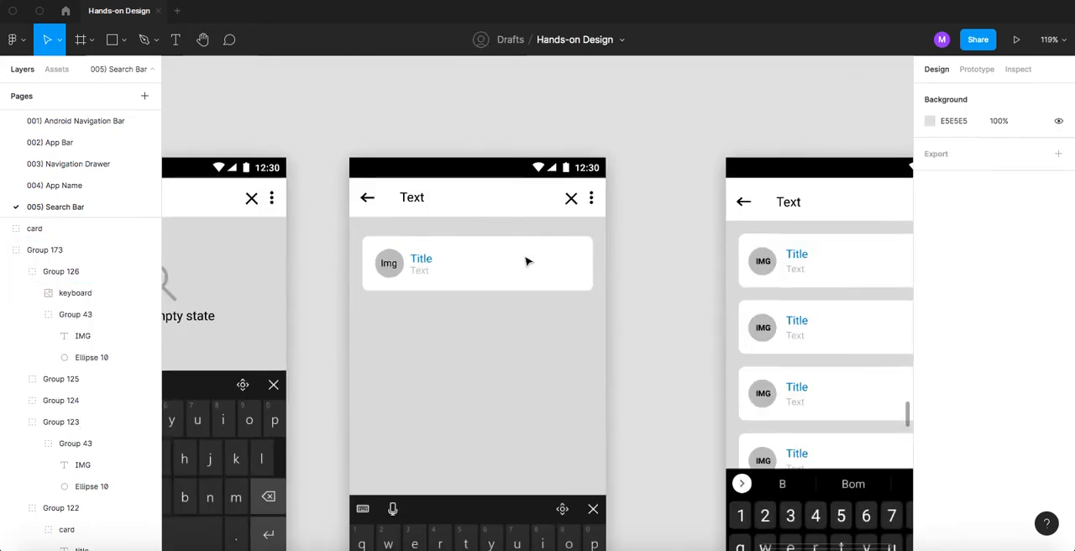
left_click(481, 260)
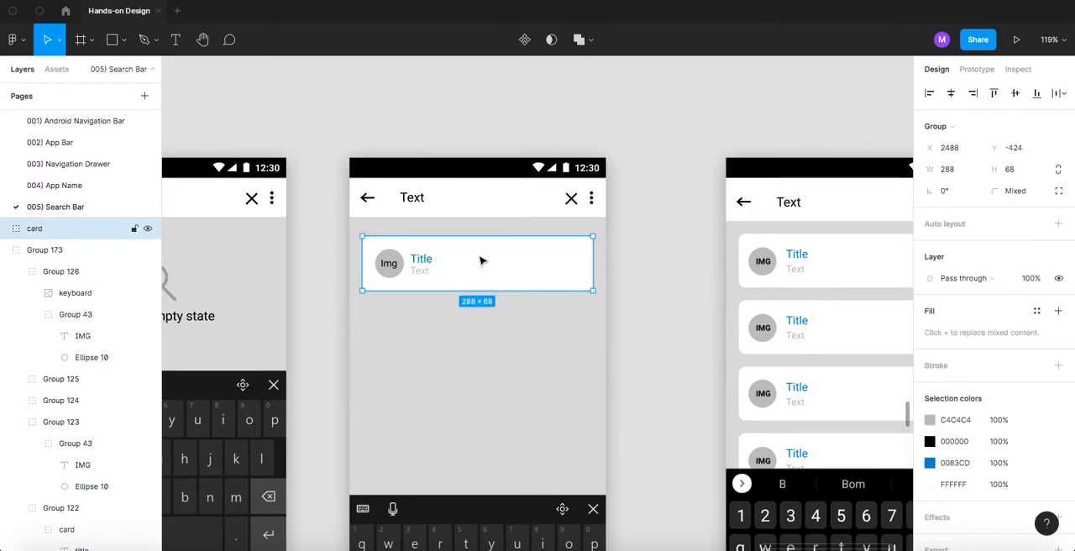
left_click_drag(475, 261, 479, 326)
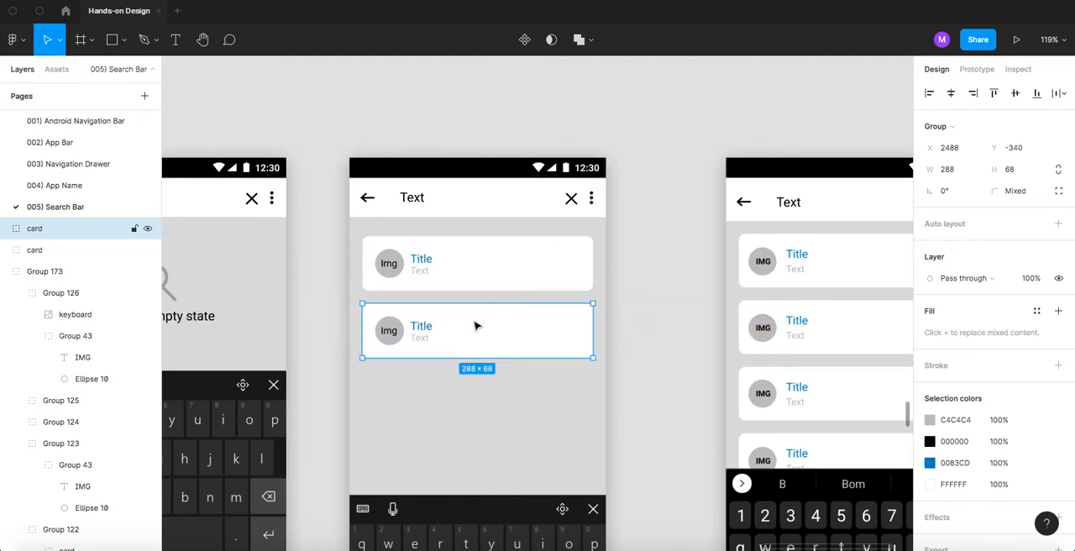
key("super+d")
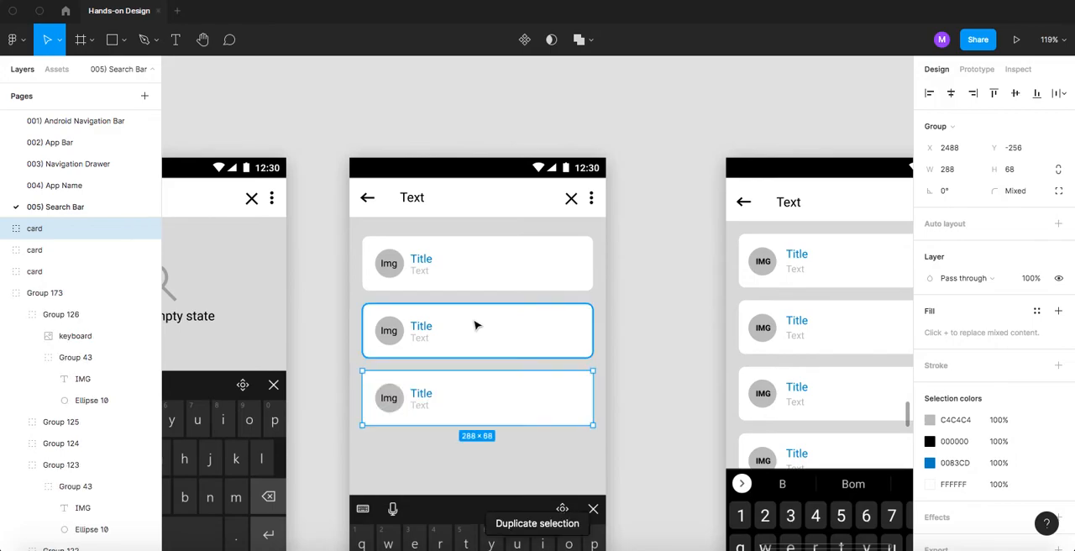
key("super+d")
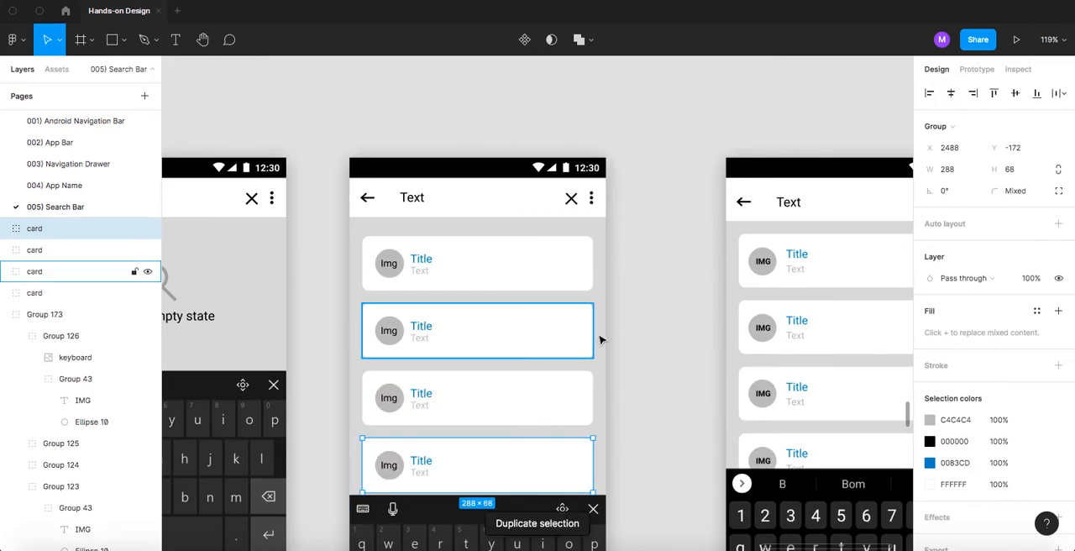
scroll(600, 337, "down", 3)
left_click(647, 317)
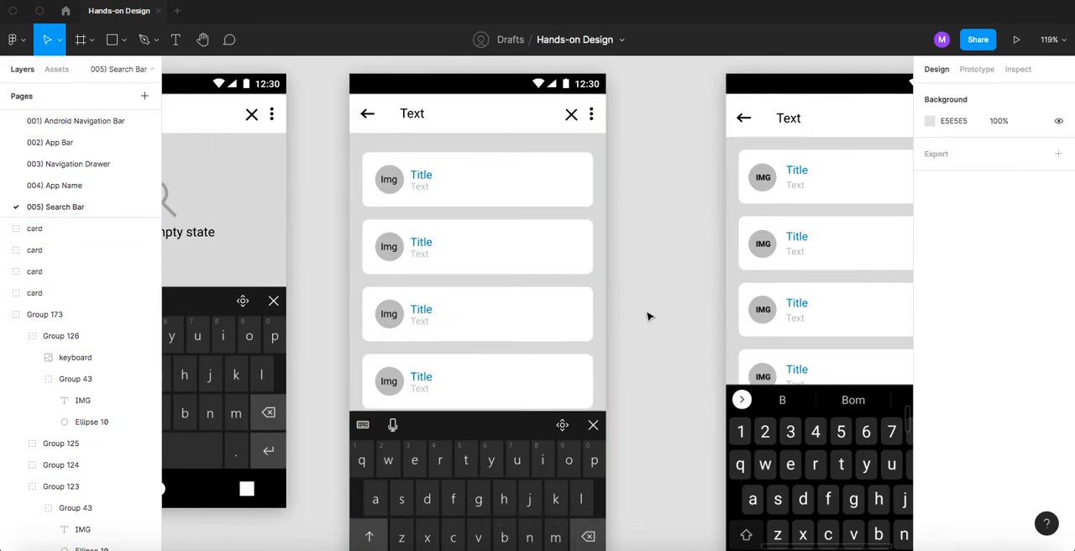
- Move the result screen's group behind the cards up to Y -552 so its keyboard overlaps the fourth card
scroll(647, 363, "down", 3)
left_click_drag(493, 384, 492, 360)
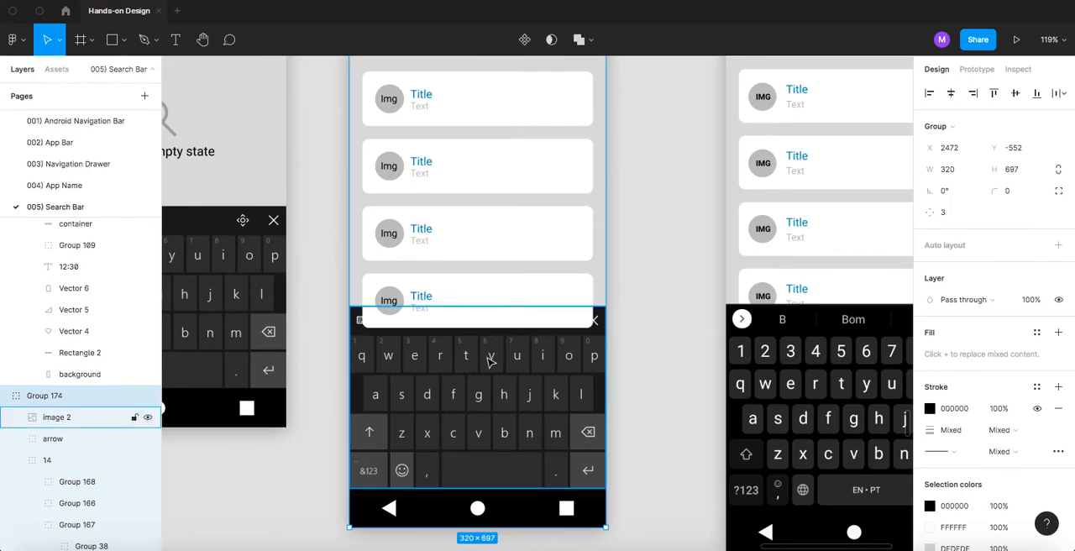
key("BackSpace")
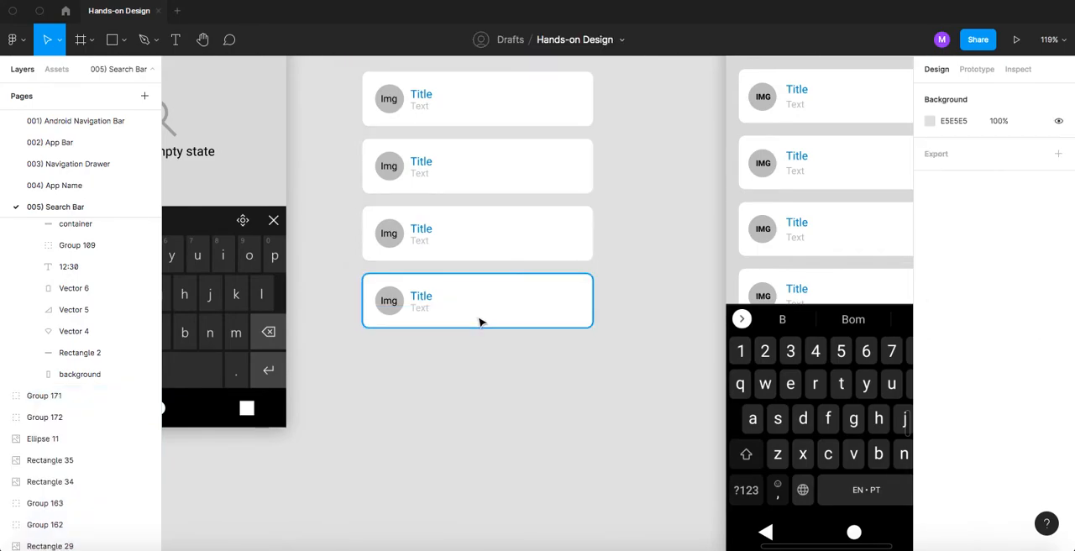
key("super+z")
left_click(622, 370)
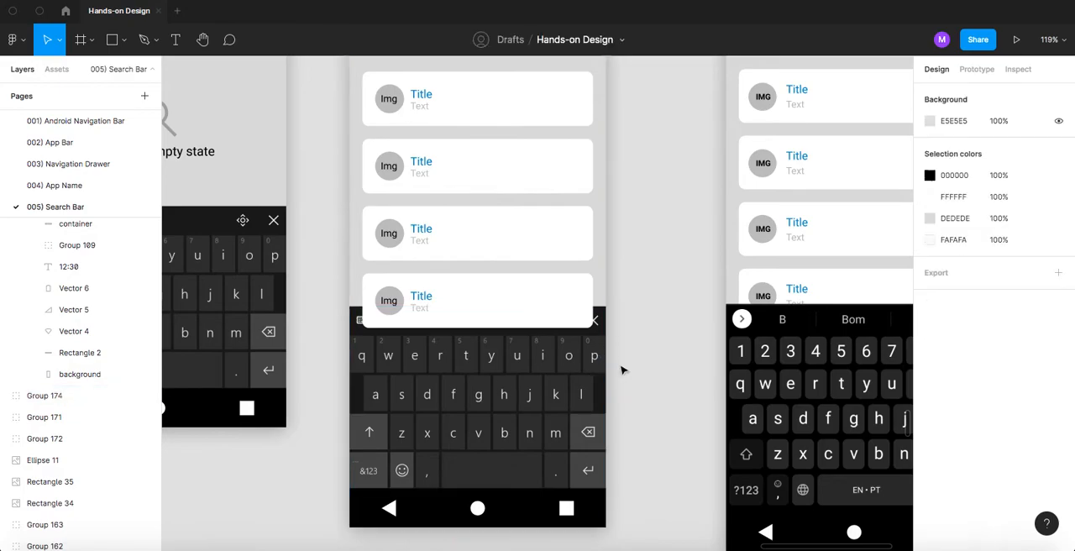
- Cut the keyboard image from the screen group, paste it in front of the fourth card and move it down onto the navigation bar
left_click(494, 371)
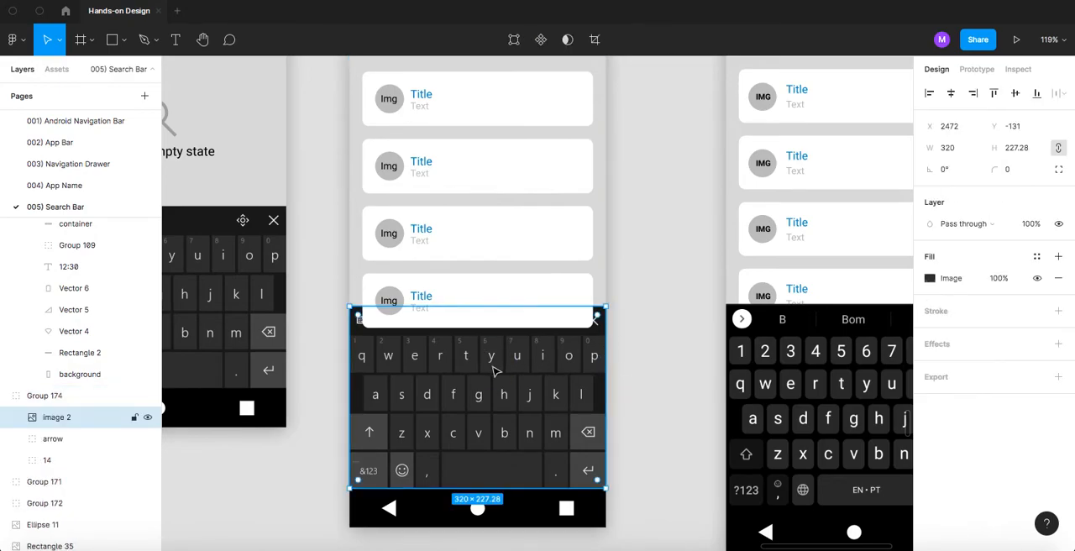
key("BackSpace")
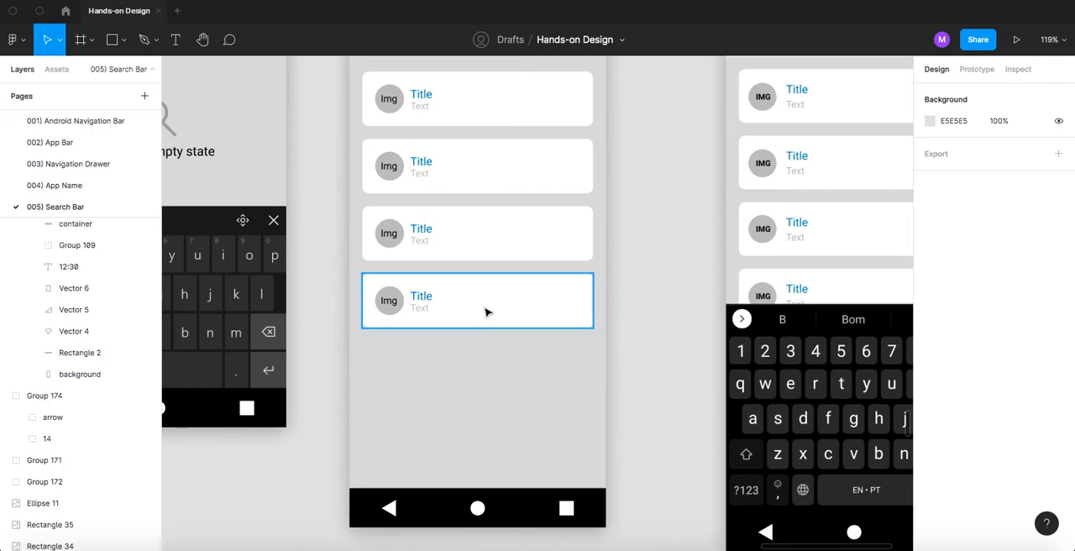
left_click(452, 300)
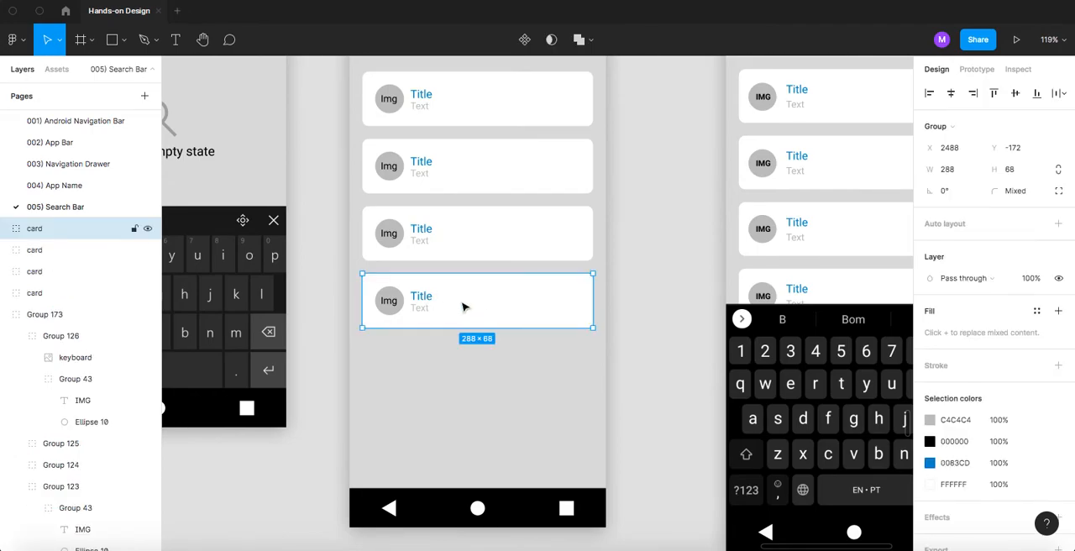
key("super+v")
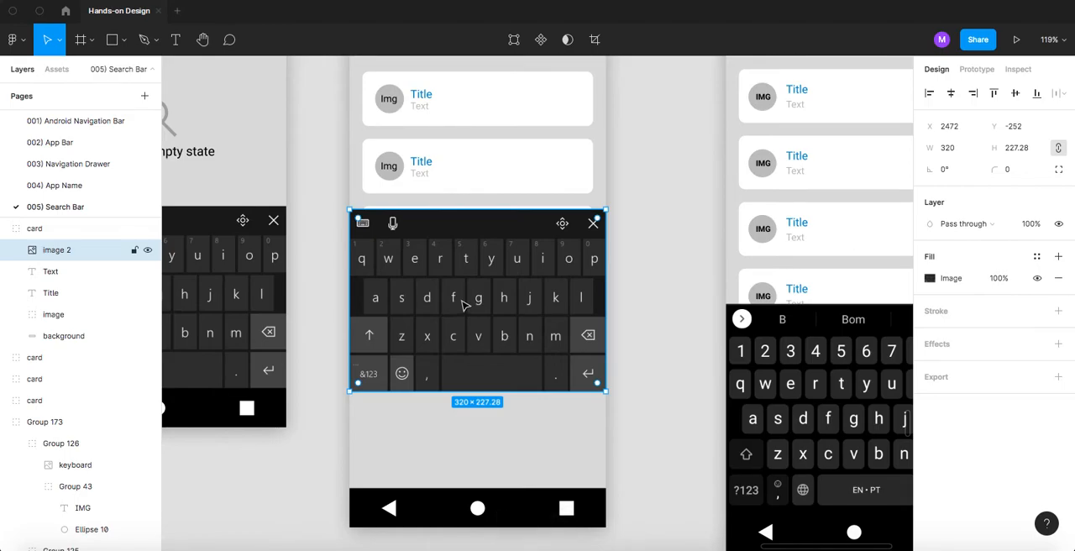
left_click_drag(454, 257, 454, 356)
left_click(645, 236)
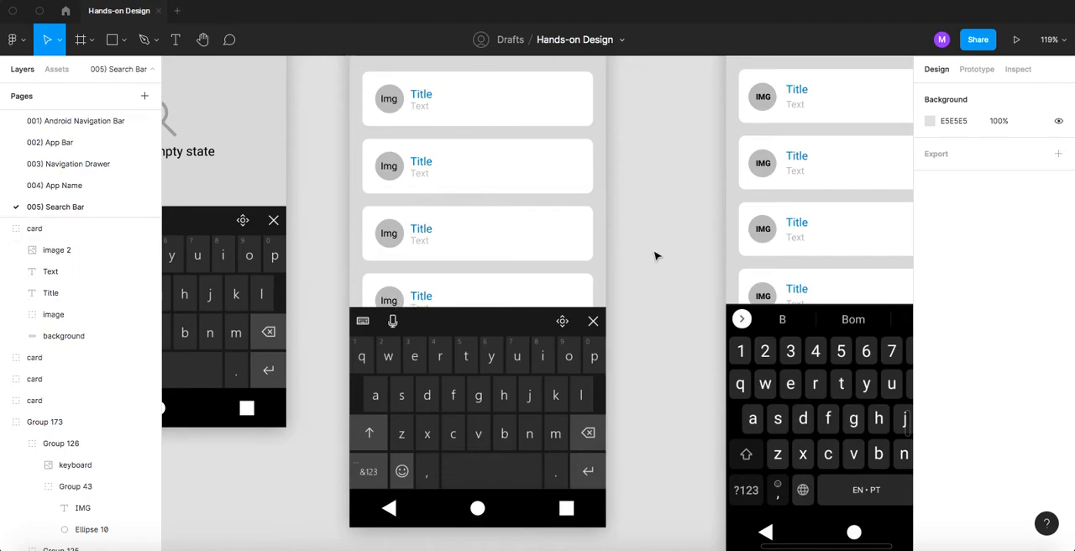
scroll(634, 288, "up", 3)
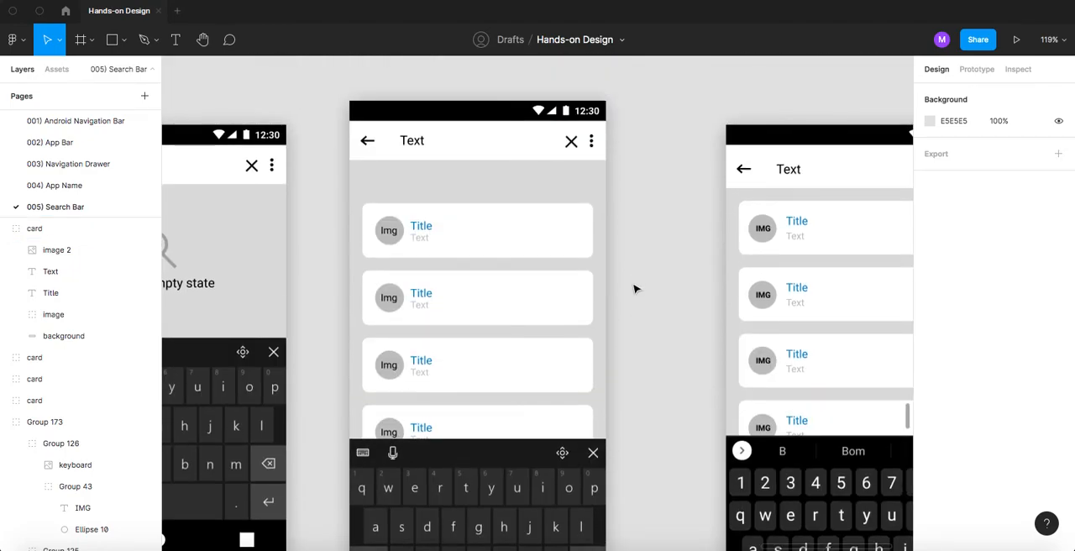
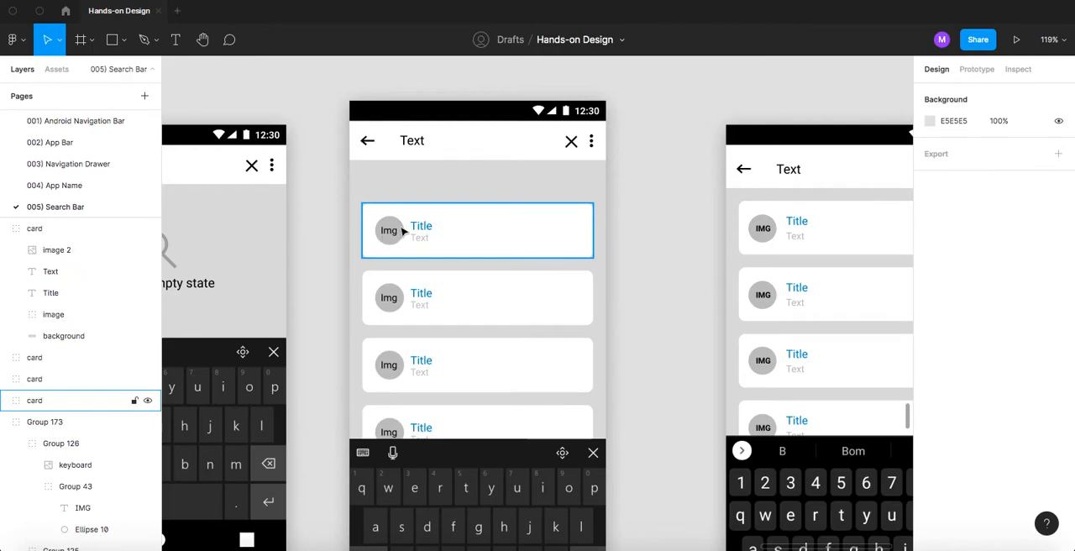
- Move the four cards and the overlapping keyboard up together, leaving a small gap below the app bar
left_click(403, 232)
left_click(401, 298, "shift")
left_click(403, 361, "shift")
left_click(393, 416, "shift")
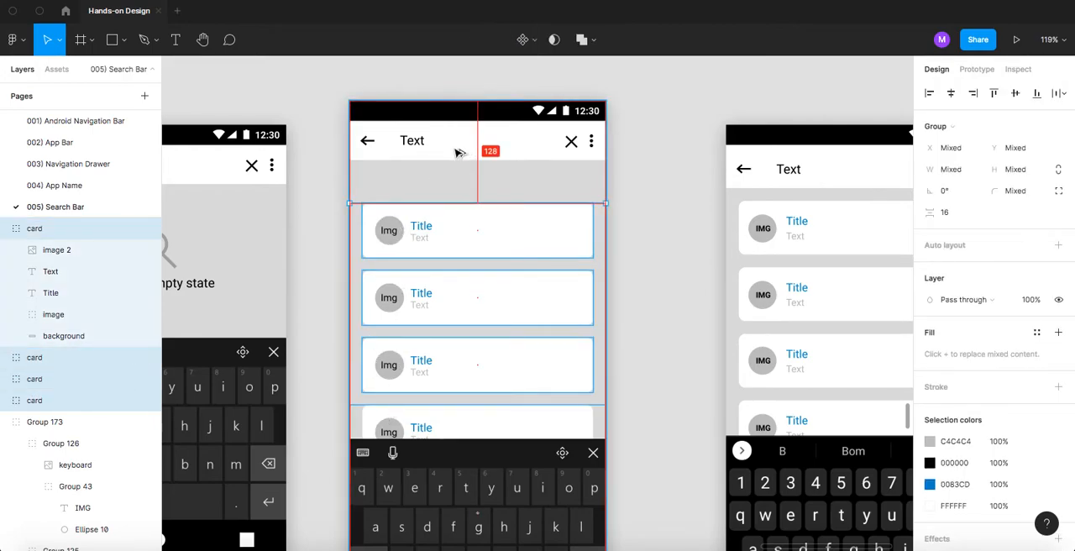
left_click_drag(443, 221, 445, 197)
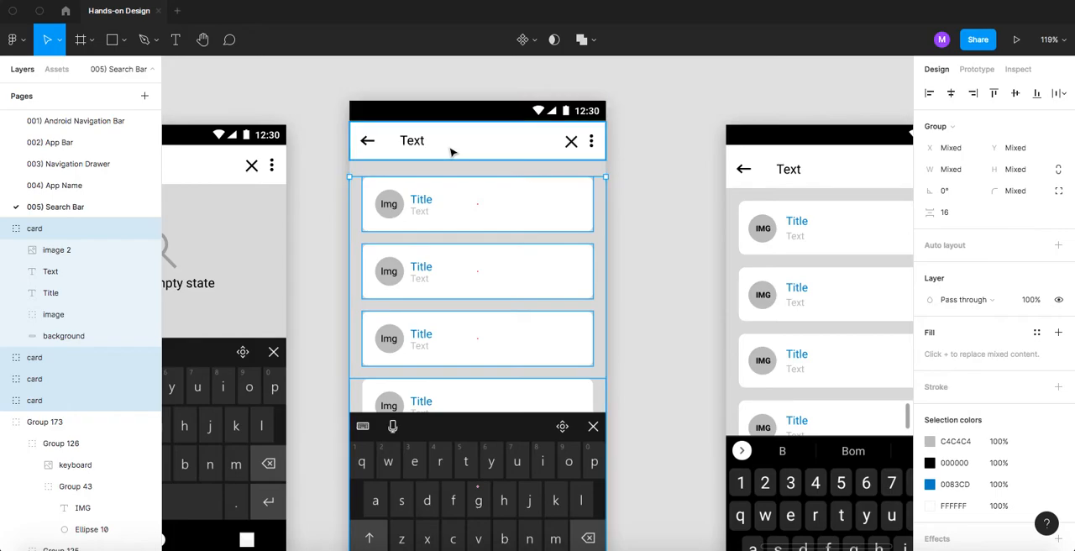
key("super+alt")
key("Down")
key("Down")
key("Down")
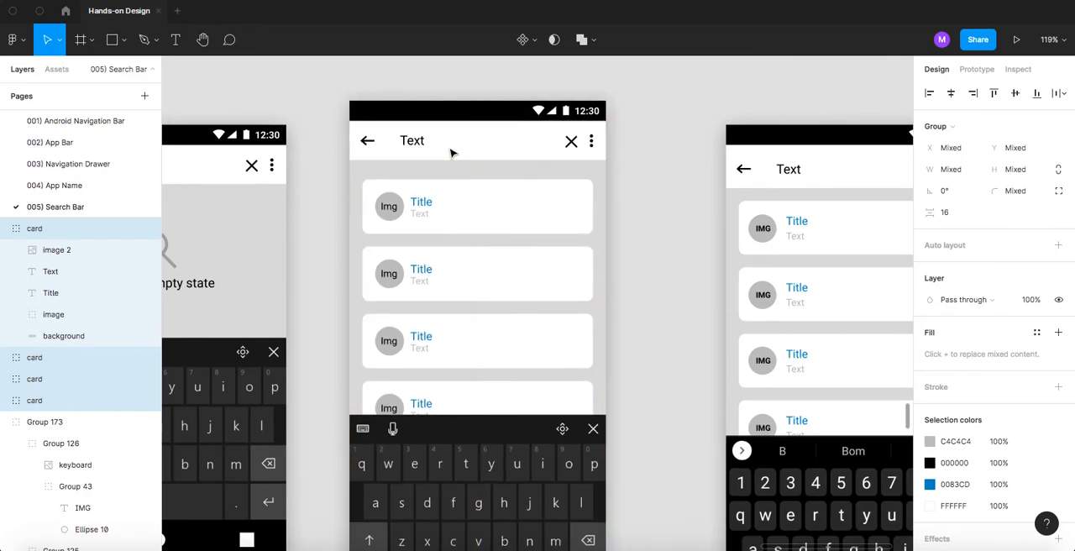
- Move the navigation bar of the result list screen up to Y 67, flush with the keyboard's lower edge
left_click(689, 258)
scroll(672, 277, "down", 3)
left_click(505, 382)
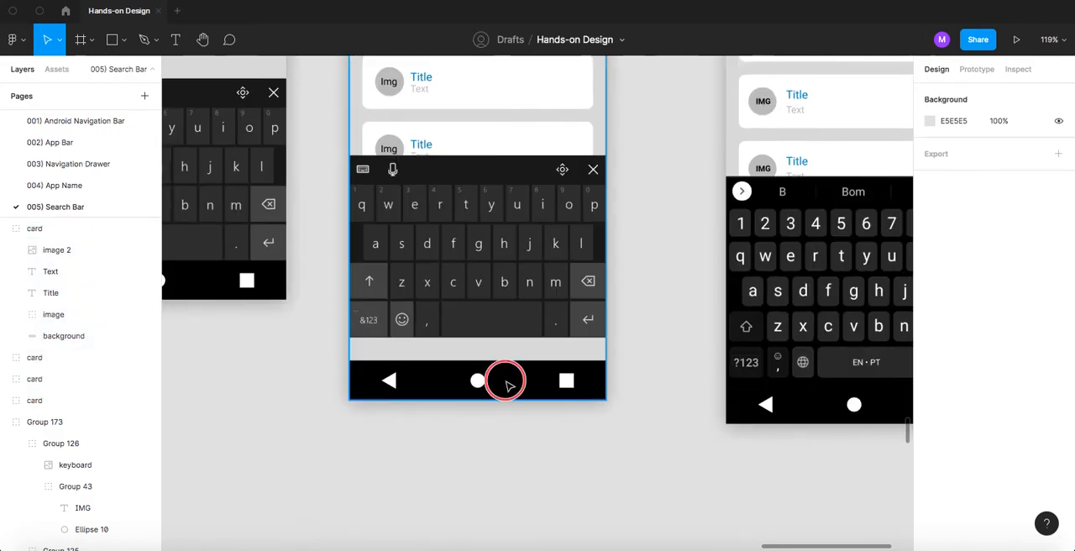
left_click_drag(463, 381, 463, 363)
key("ctrl+z")
left_click(412, 412)
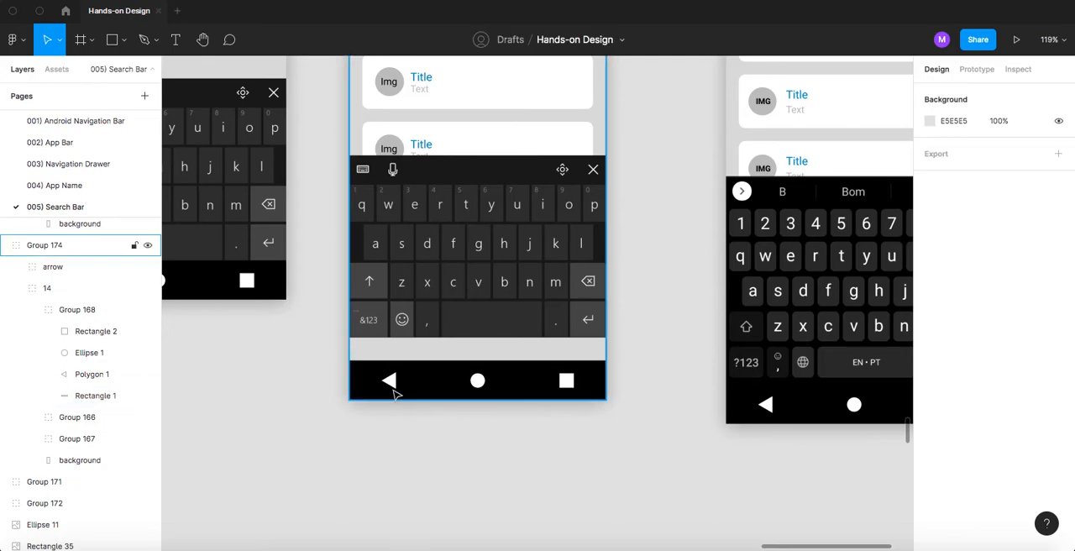
left_click(388, 385)
double_click(407, 387)
left_click_drag(406, 387, 423, 362)
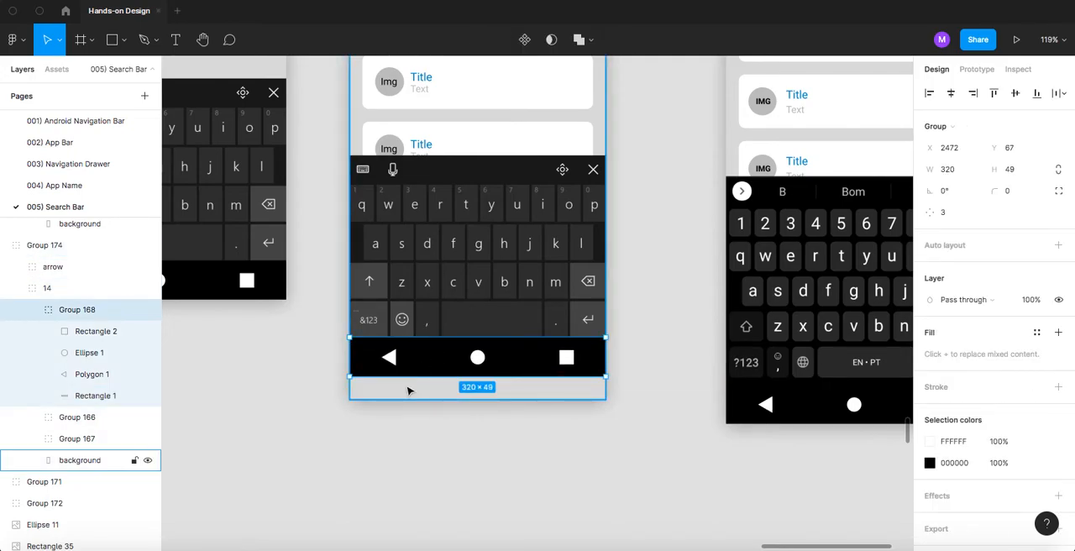
- Shorten the result list screen's background to a height of 668 so it ends at the navigation bar's lower edge
left_click(391, 417)
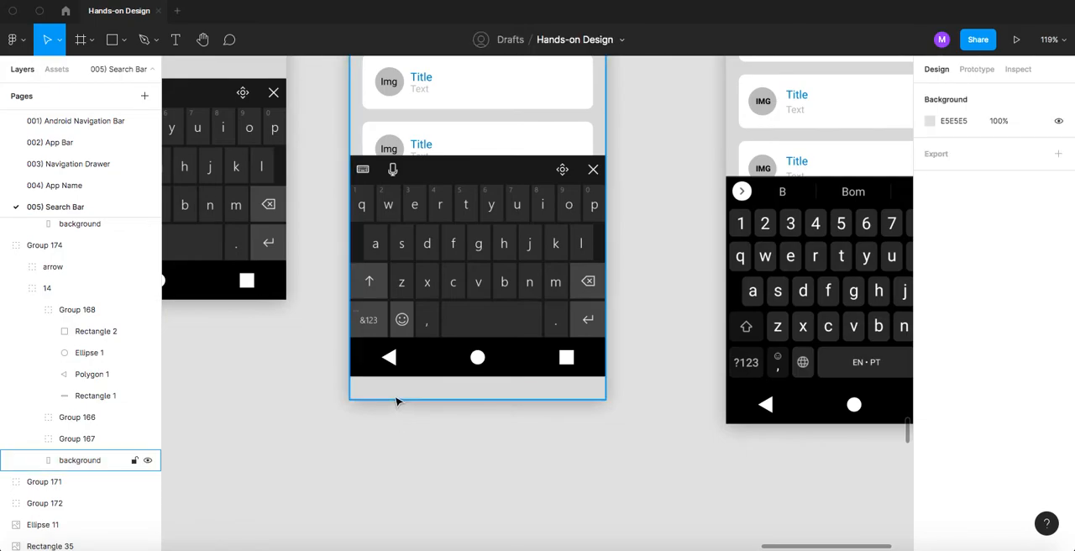
left_click(399, 397)
left_click_drag(392, 398, 407, 383)
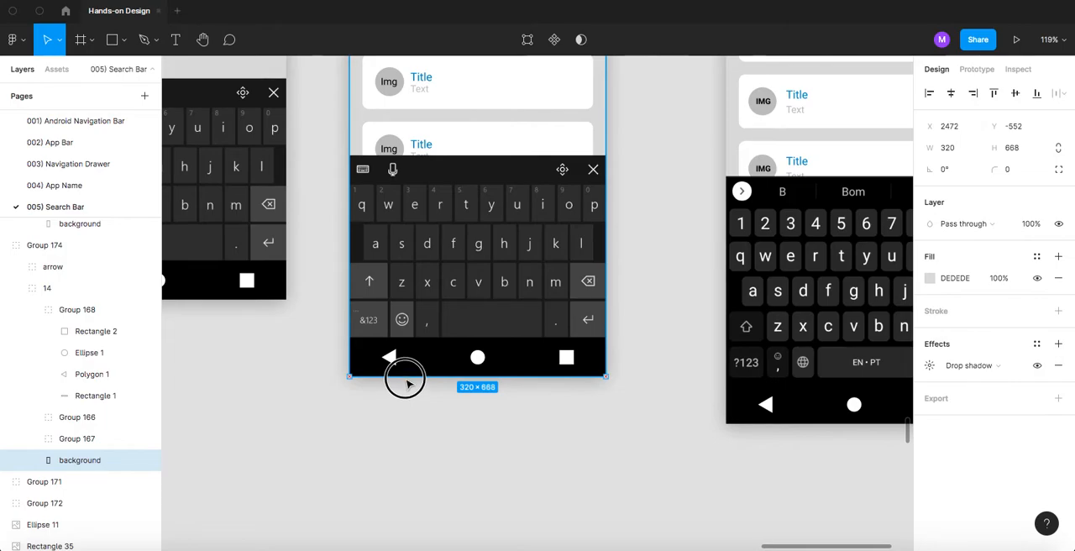
left_click(392, 396)
left_click_drag(390, 218, 521, 220)
key("ctrl+z")
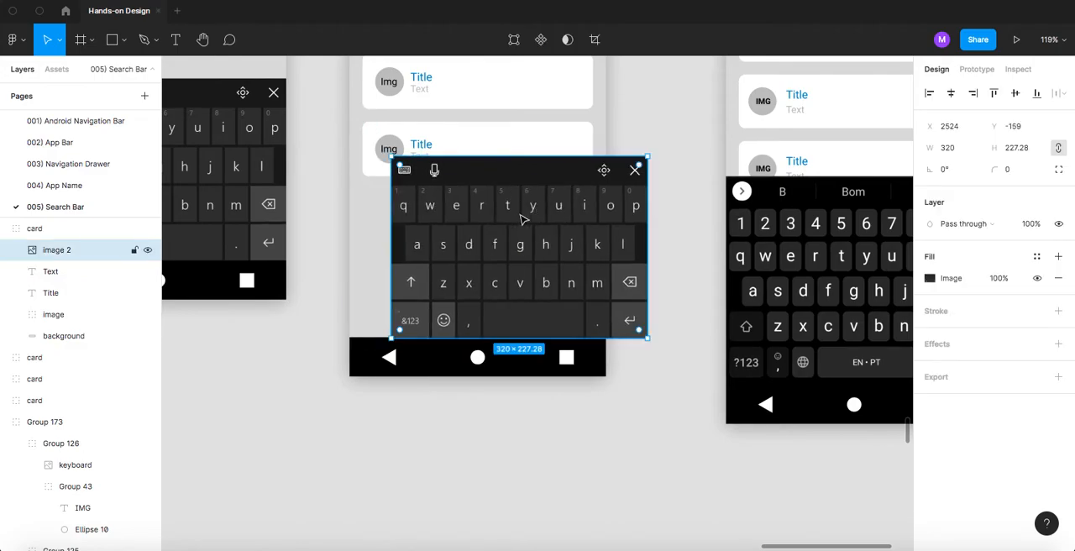
key("super+z")
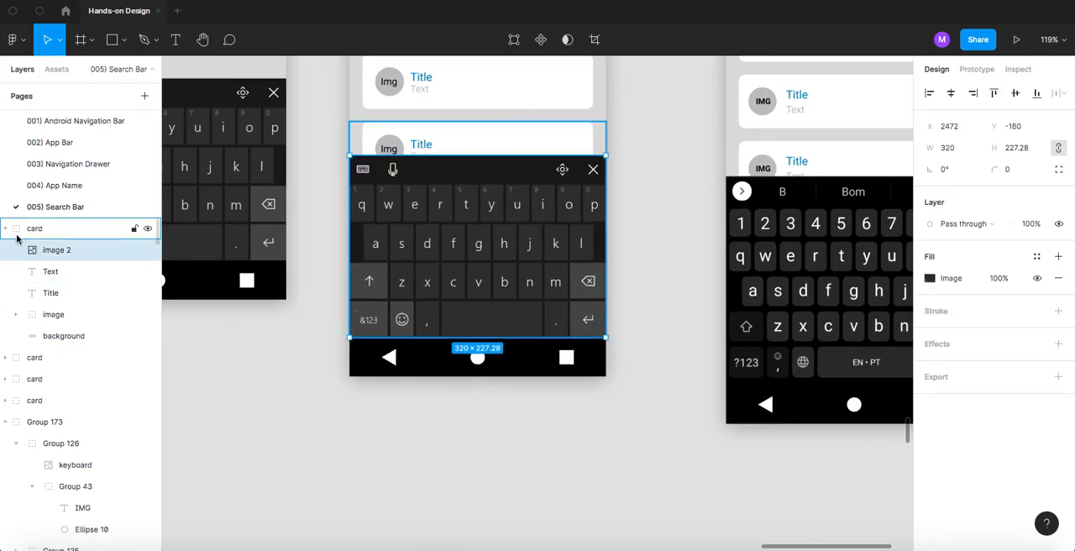
left_click(391, 177)
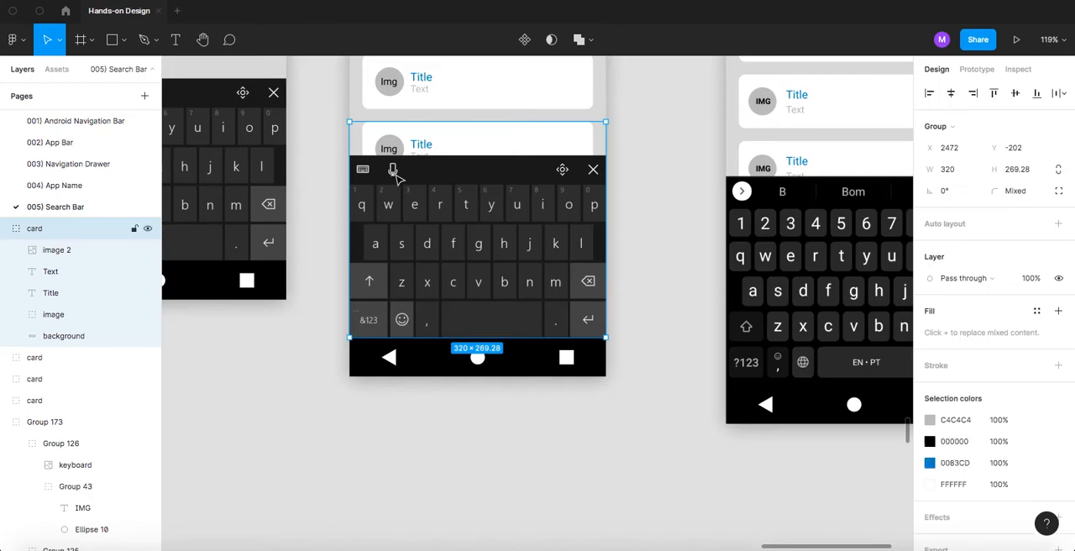
left_click_drag(391, 176, 425, 232)
key("super+z")
left_click(330, 266)
- Group all layers of the result list screen and move the group down to Y -522, level with the neighbouring template screens
scroll(329, 266, "down", 8)
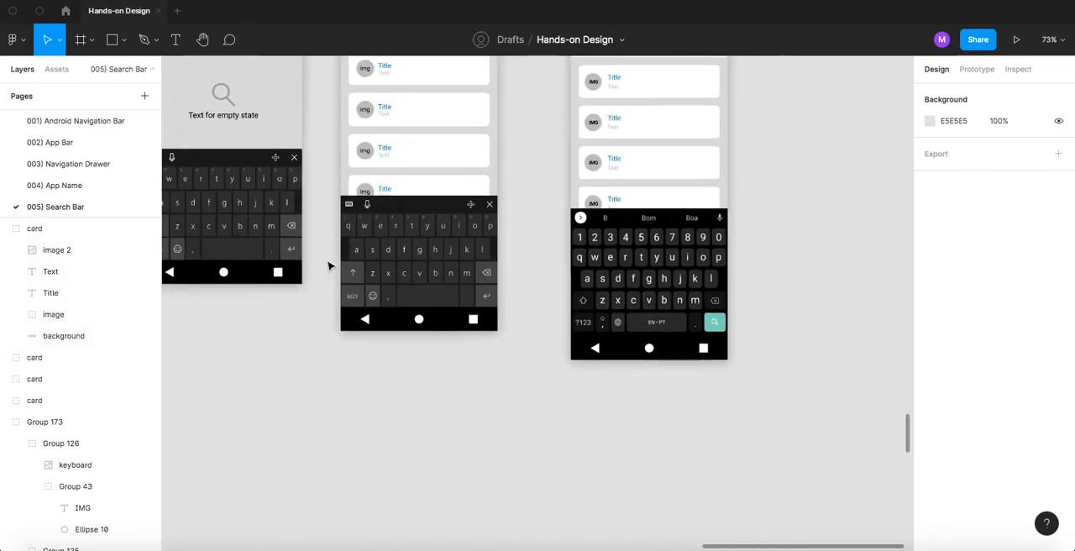
scroll(359, 299, "up", 2)
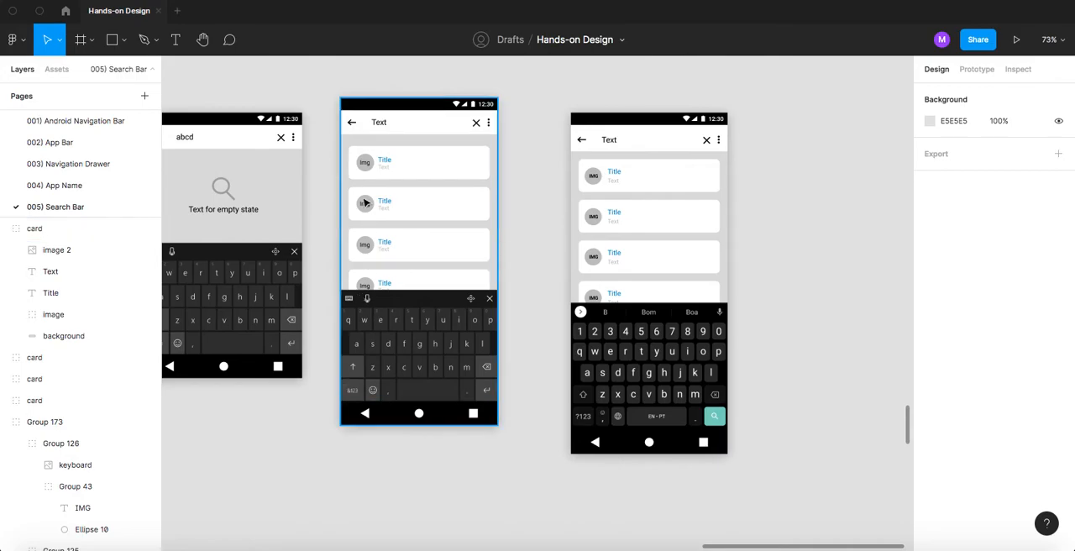
scroll(337, 104, "up", 2)
scroll(334, 104, "up", 6)
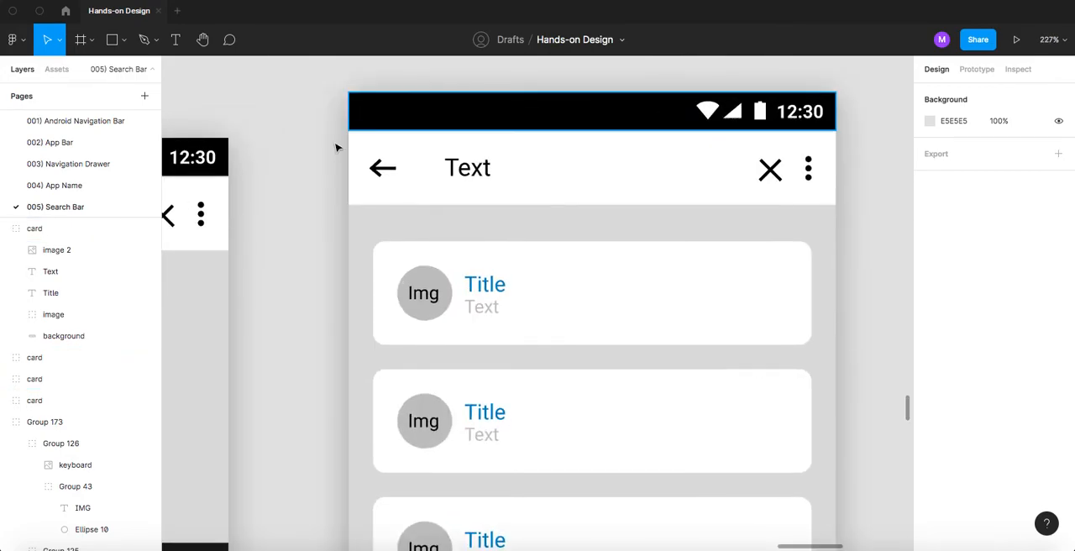
scroll(334, 155, "down", 8)
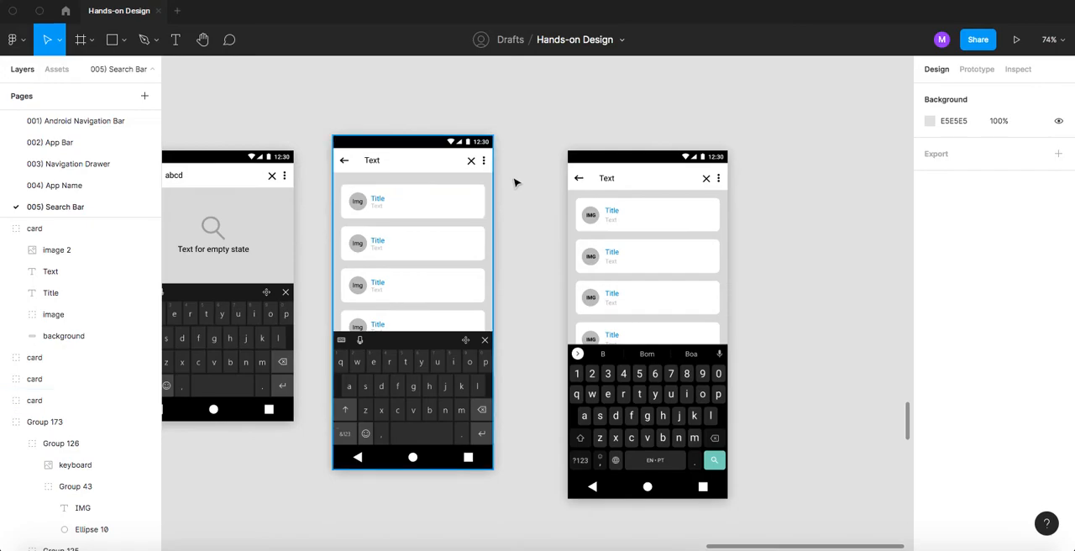
scroll(518, 180, "down", 3)
left_click_drag(515, 185, 539, 181)
left_click_drag(543, 119, 420, 378)
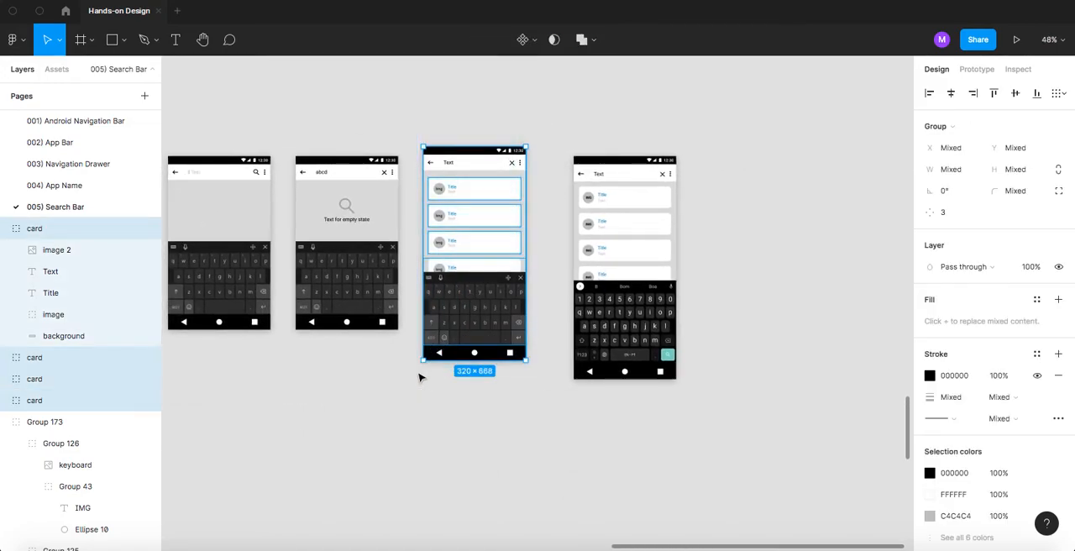
key("super+g")
left_click_drag(467, 204, 469, 214)
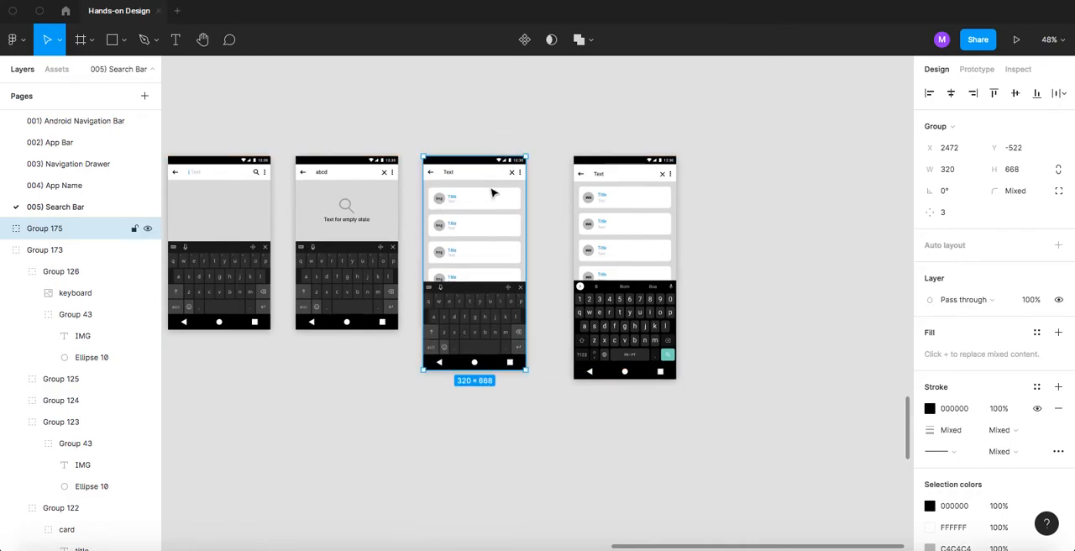
left_click(538, 118)
- Delete the 320 × 697 reference result list screen beside the finished template
left_click(589, 202)
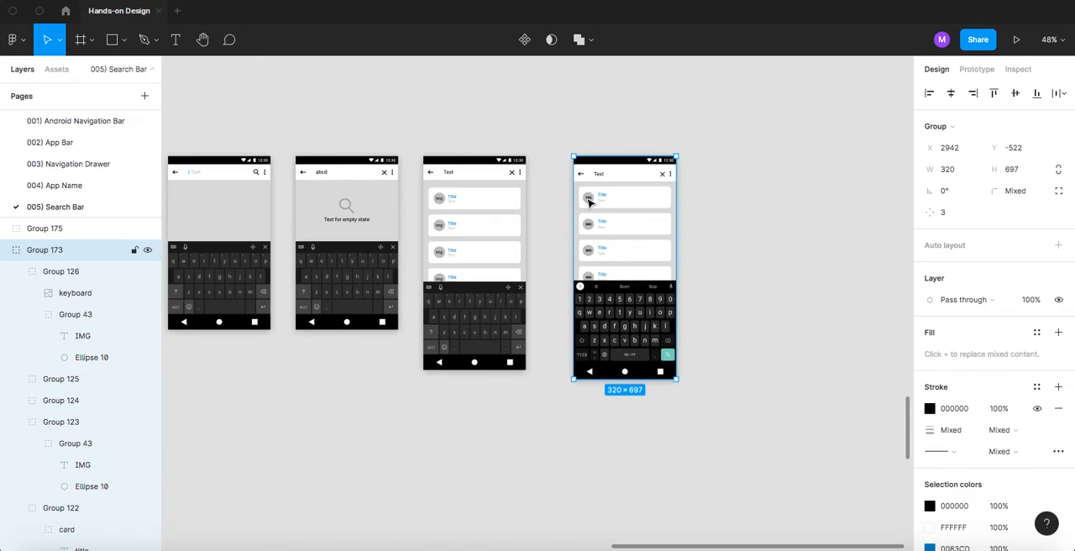
scroll(510, 229, "down", 3)
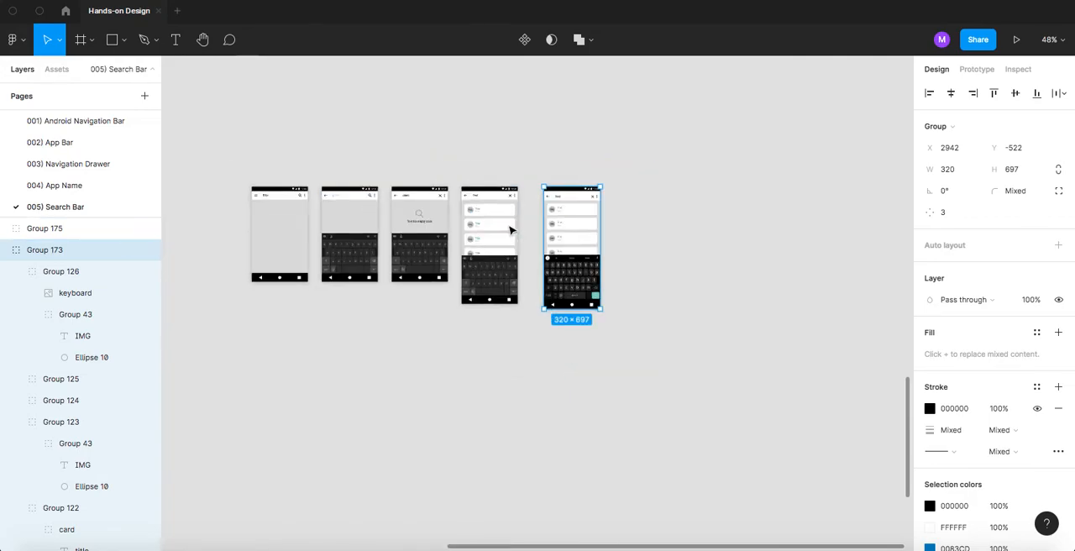
scroll(510, 230, "down", 10)
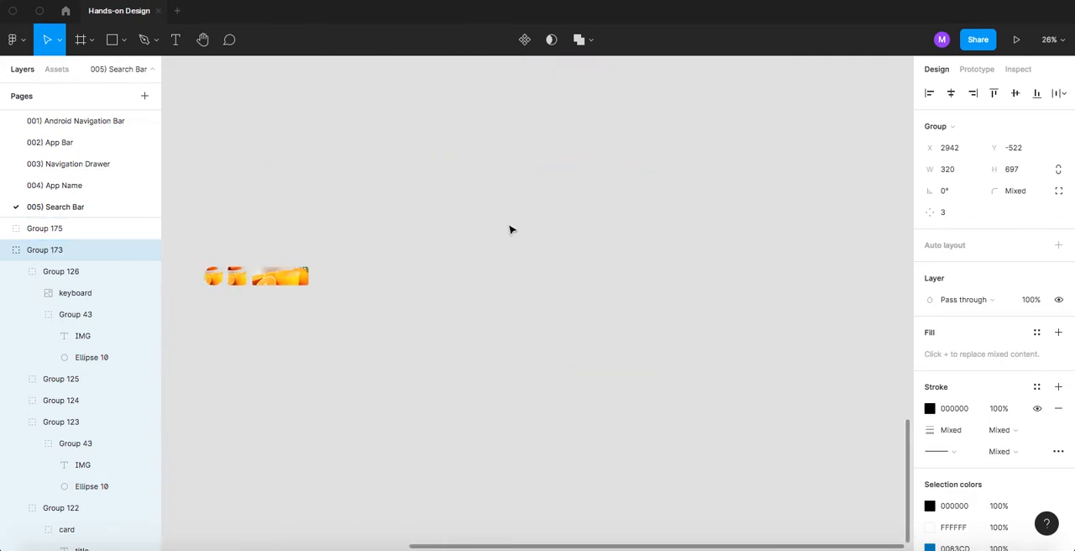
left_click_drag(323, 217, 498, 243)
left_click_drag(393, 219, 546, 235)
left_click_drag(472, 151, 477, 347)
left_click_drag(492, 230, 306, 251)
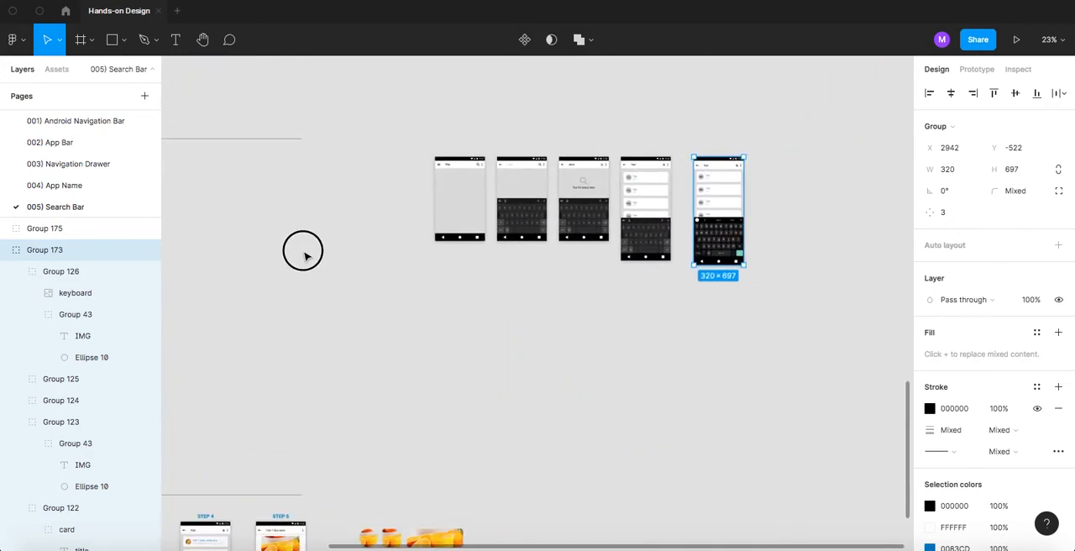
left_click(741, 150)
left_click(682, 202)
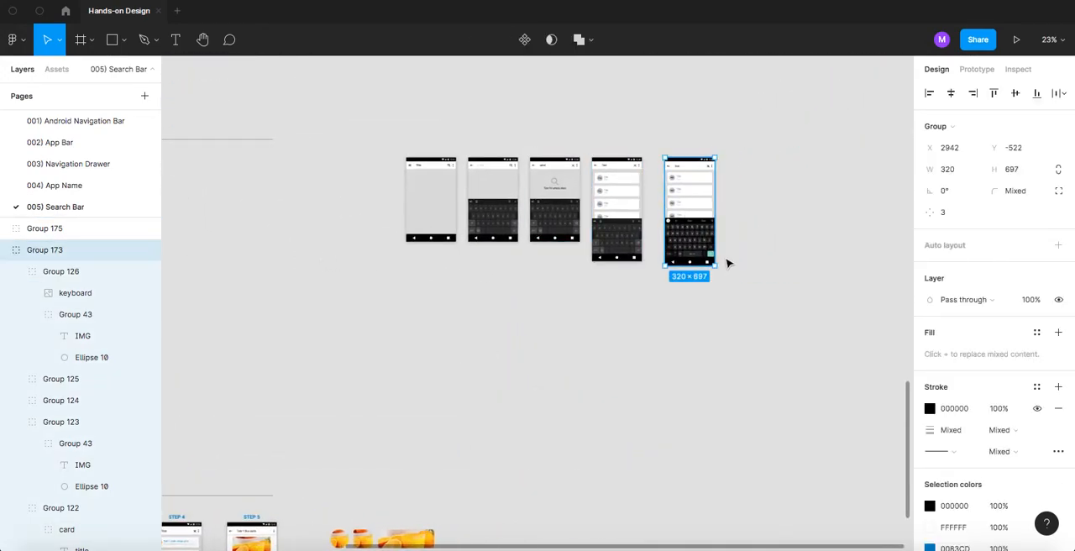
key("Delete")
- Try to duplicate the reference search result page to the end of the template row
left_click_drag(461, 300, 630, 309)
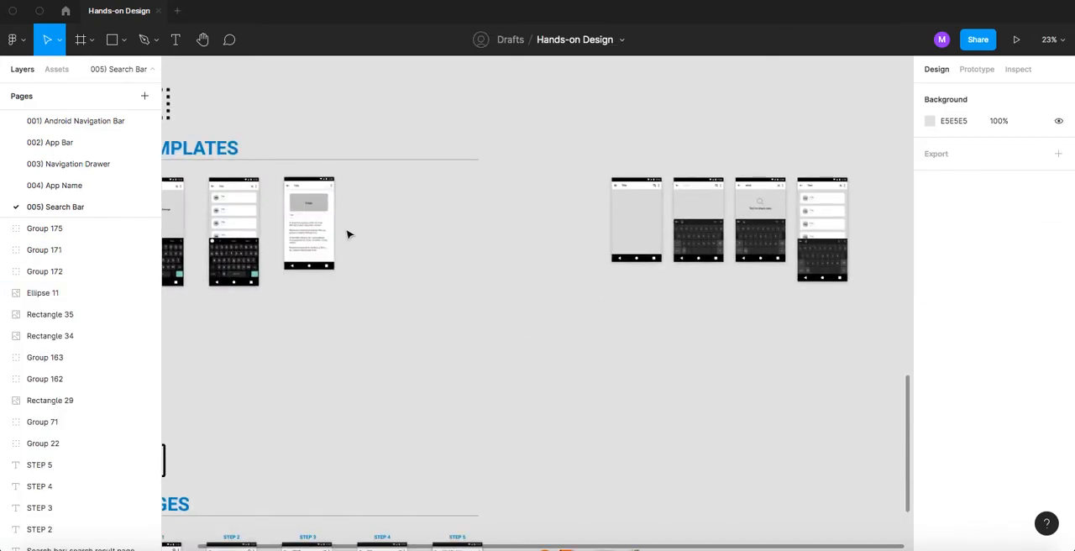
left_click_drag(312, 220, 888, 234)
left_click(832, 320)
left_click_drag(839, 296, 836, 297)
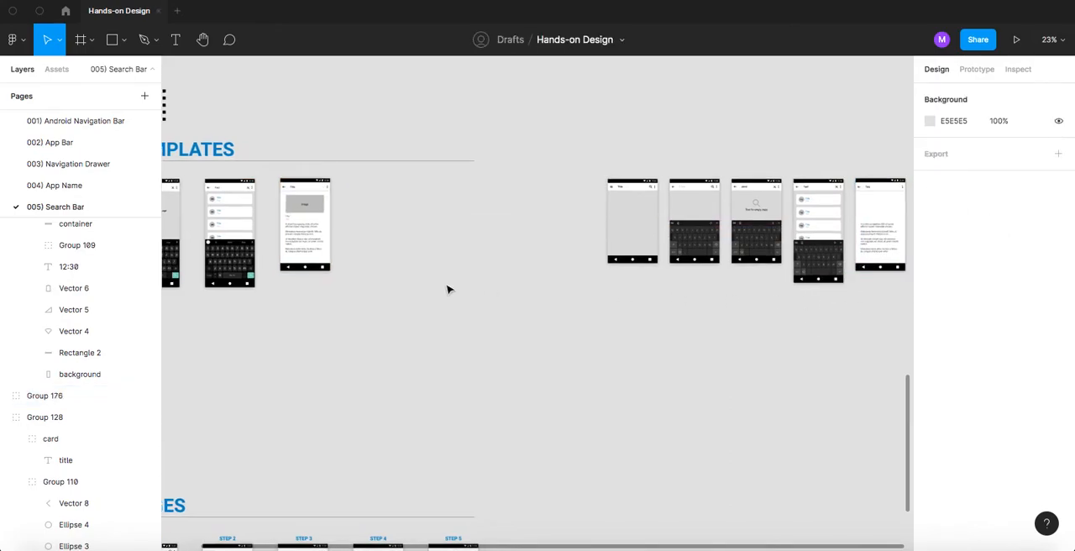
key("super+z")
- Group the reference search result page's layers and place a copy of the group at X 674, Y -526
left_click_drag(387, 339, 273, 178)
key("ctrl+g")
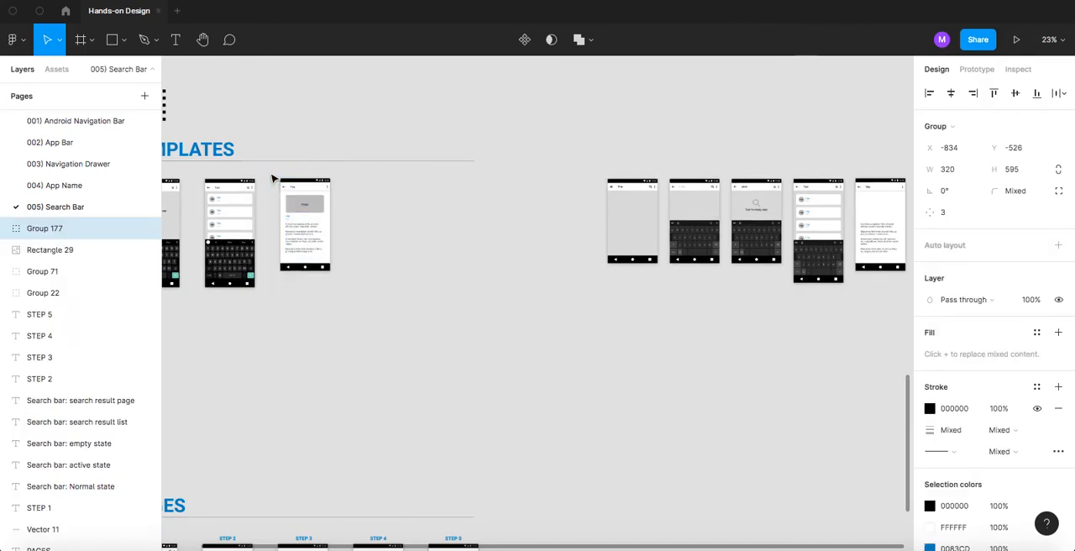
left_click_drag(320, 218, 527, 223)
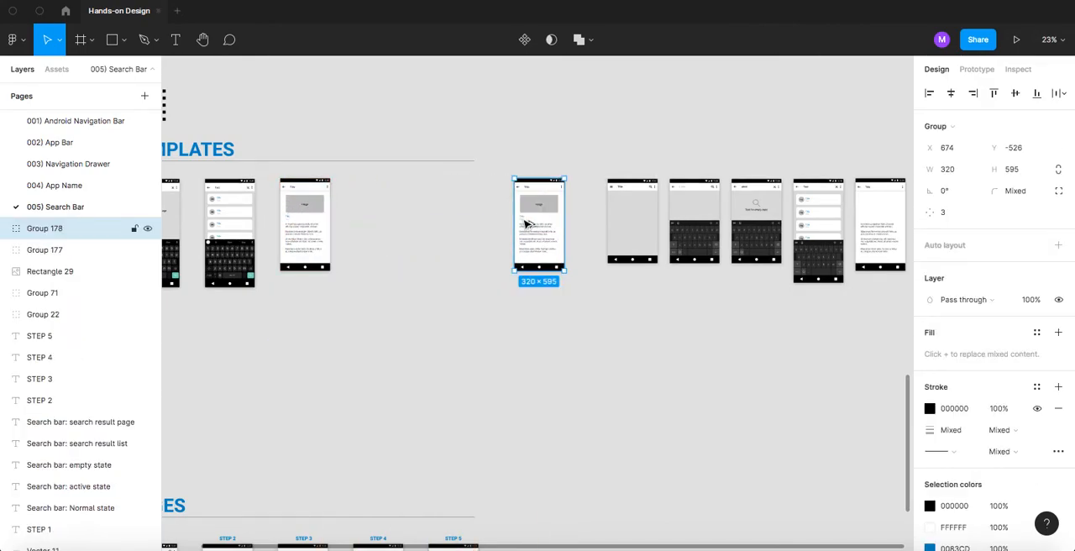
- Delete the incomplete result page copy without the image, and move the complete copy beyond the result list screen
left_click_drag(845, 158, 779, 293)
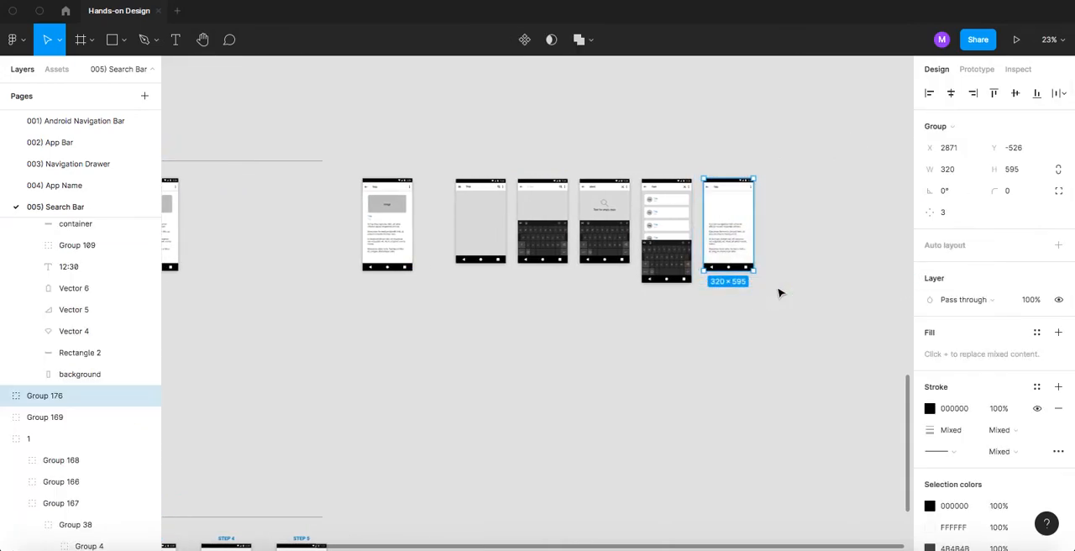
key("Delete")
left_click_drag(398, 228, 792, 248)
scroll(734, 225, "up", 1)
scroll(734, 225, "up", 3)
left_click(614, 224)
left_click(427, 153)
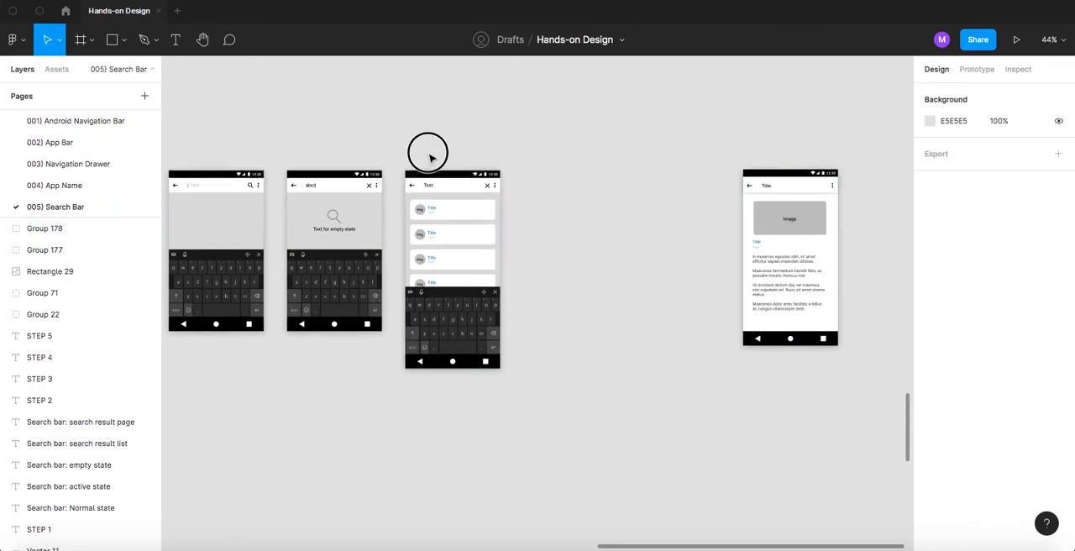
left_click_drag(400, 149, 454, 156)
left_click(470, 201)
left_click_drag(476, 286, 639, 235)
scroll(641, 236, "up", 1)
key("super+z")
scroll(598, 235, "down", 5)
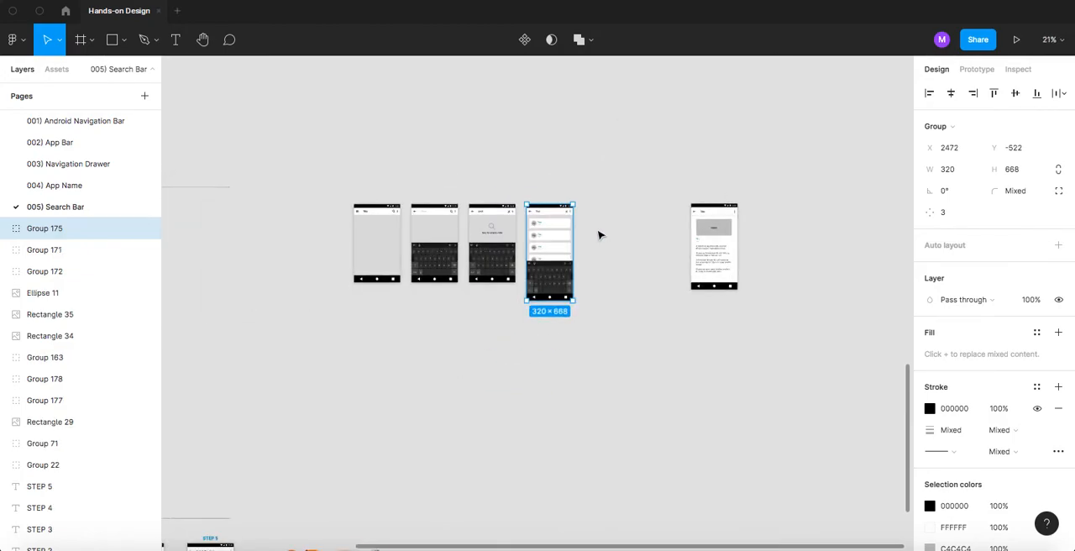
- Duplicate the result list screen beside the original at X 2871, Y -522
scroll(599, 235, "down", 1)
scroll(520, 243, "down", 1)
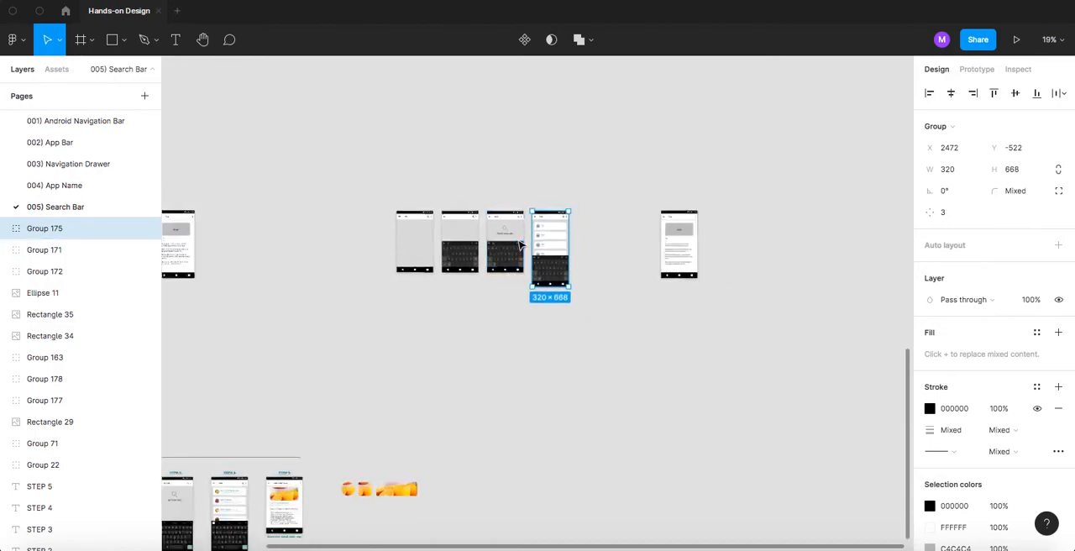
left_click_drag(287, 267, 243, 287)
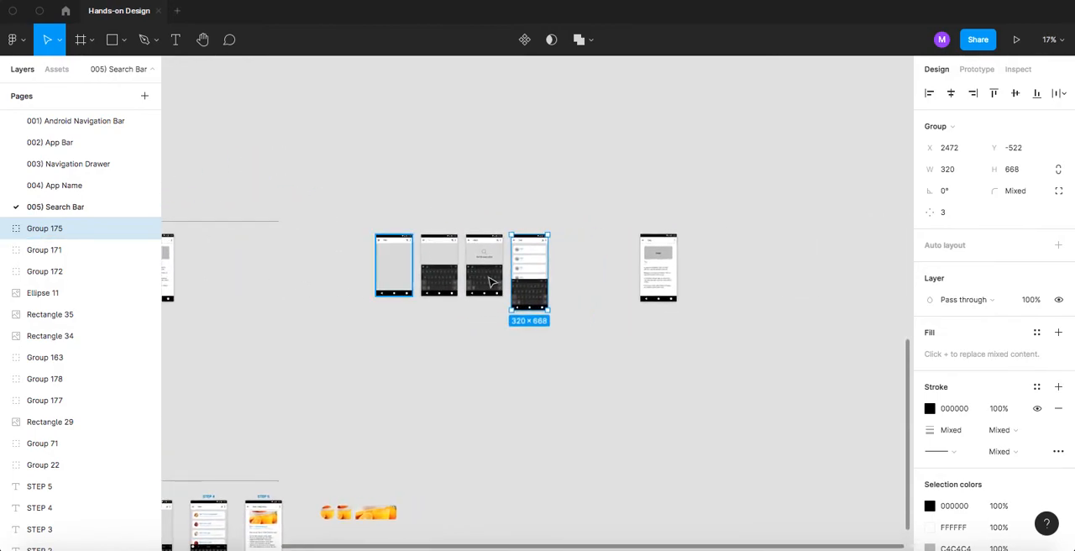
left_click(564, 274)
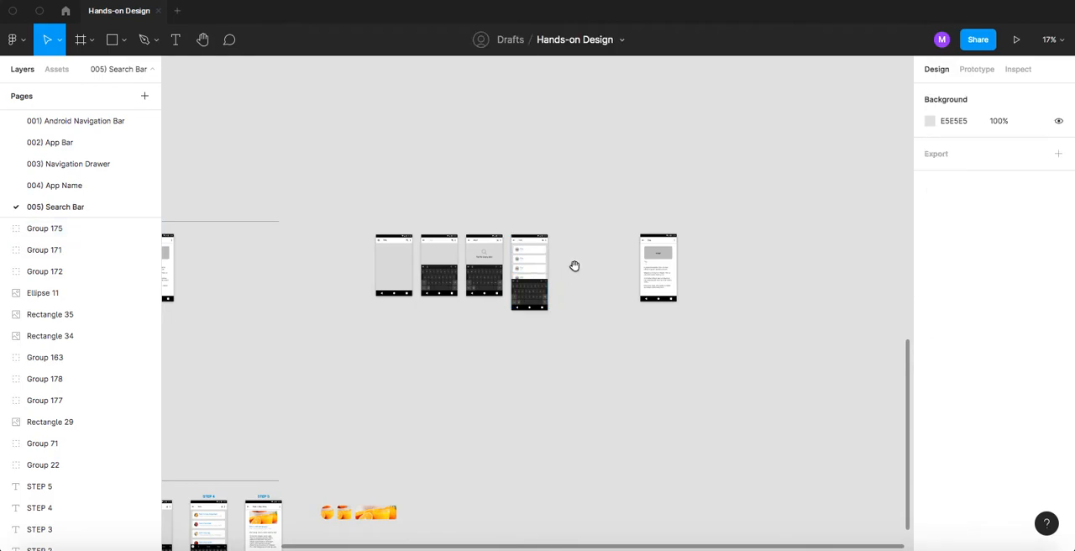
key("ctrl+z")
left_click_drag(533, 266, 580, 273)
scroll(594, 263, "up", 5)
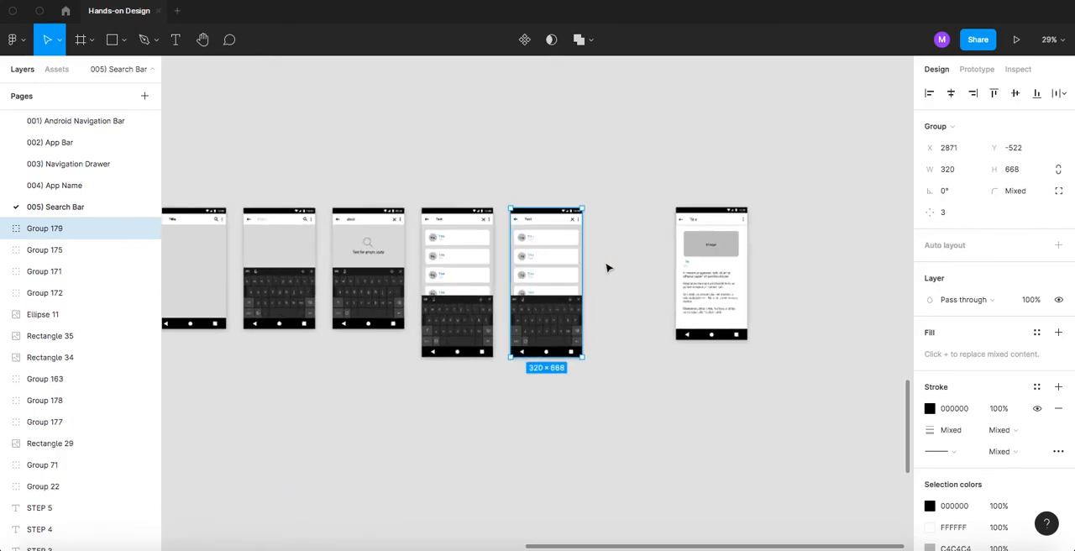
- Ungroup the duplicated result list screen and its cards into separate layers
left_click(607, 314)
left_click(543, 302)
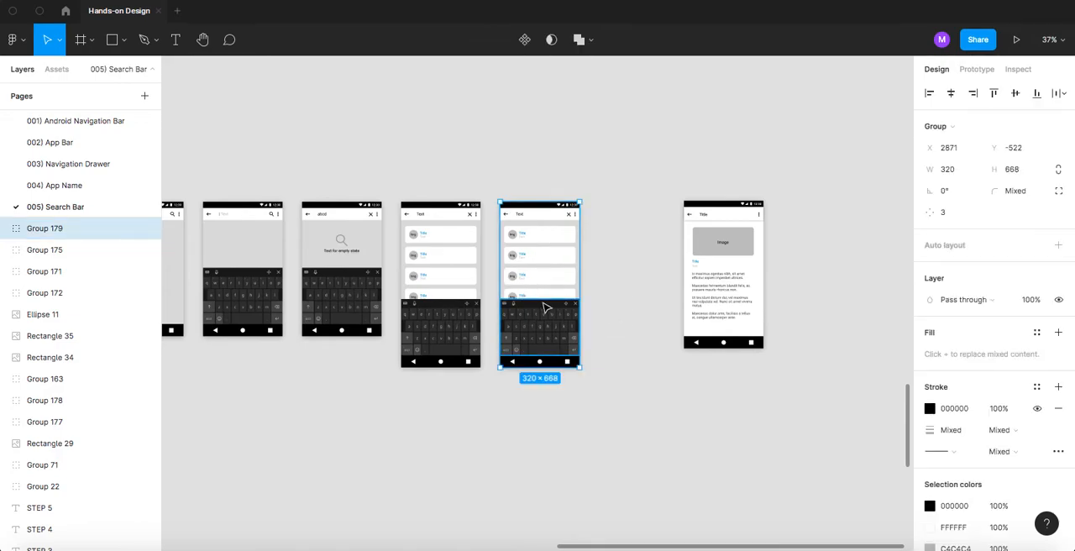
key("Return")
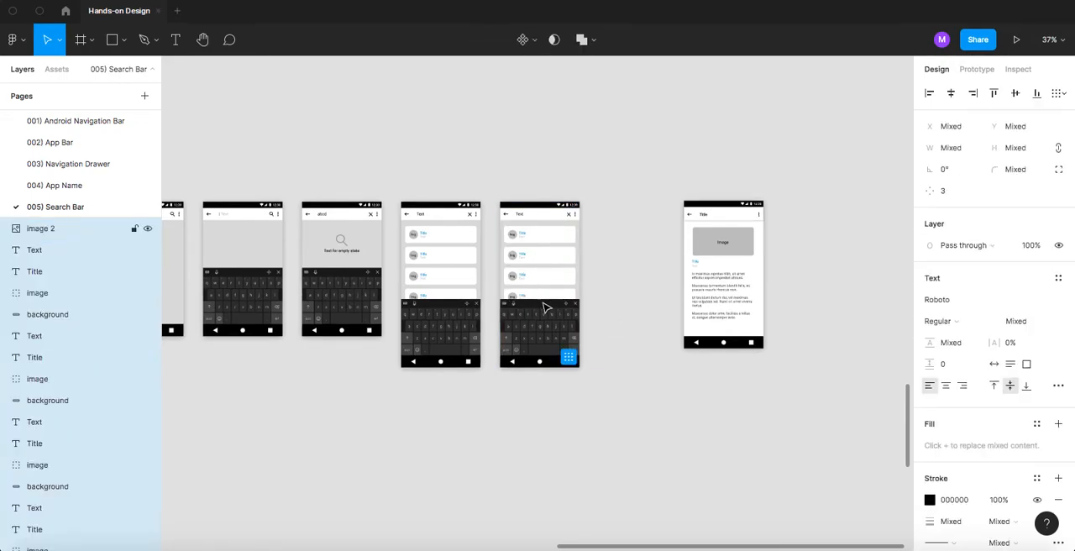
- Delete the keyboard image from the duplicated result list screen
left_click(638, 277)
left_click(548, 321)
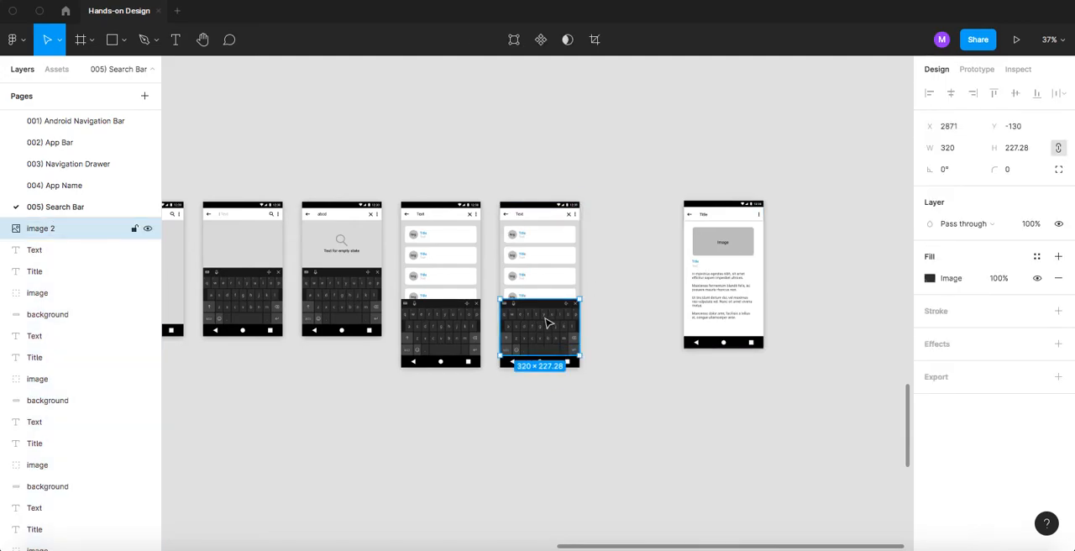
key("Delete")
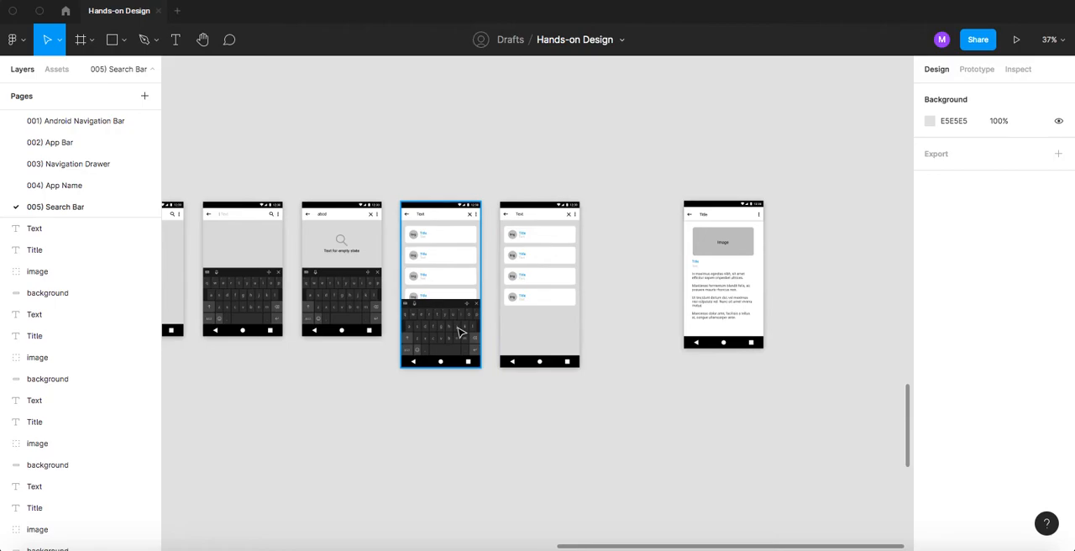
- Delete the white backgrounds of the second, third and fourth cards on the duplicated screen
scroll(547, 263, "up", 1)
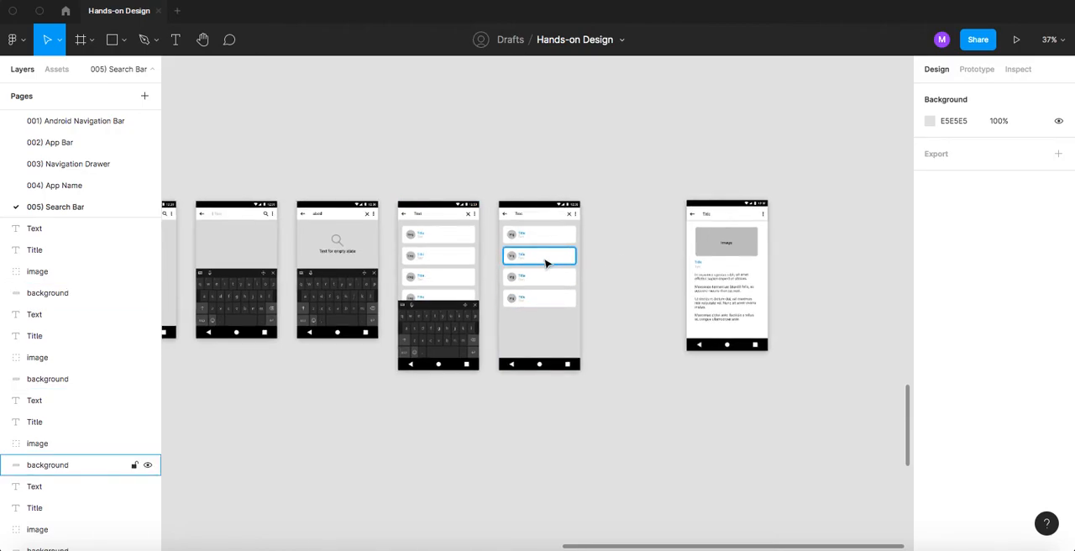
scroll(546, 267, "up", 2)
left_click(543, 307)
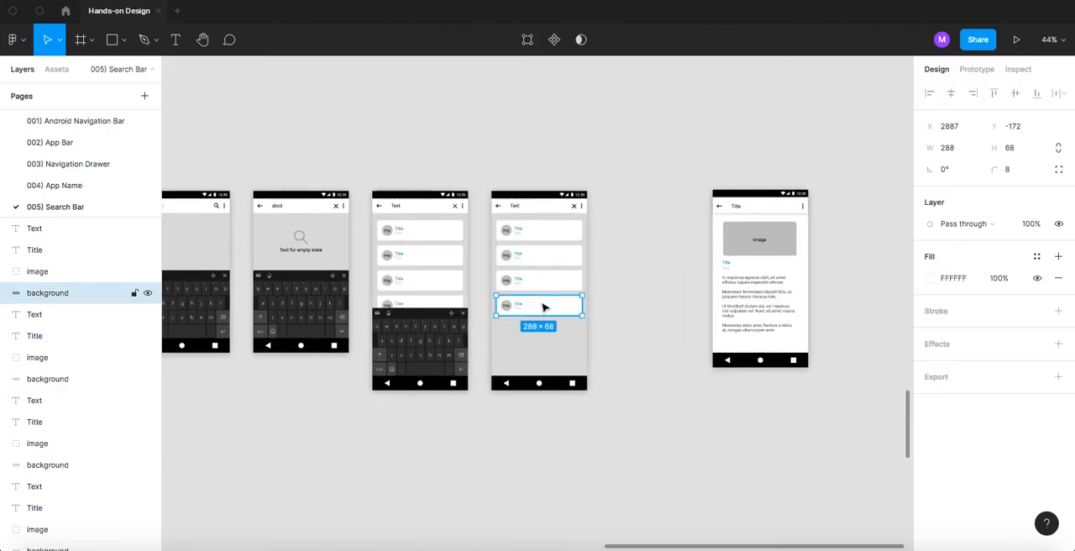
key("Delete")
left_click(532, 284)
key("Delete")
left_click(528, 257)
key("Delete")
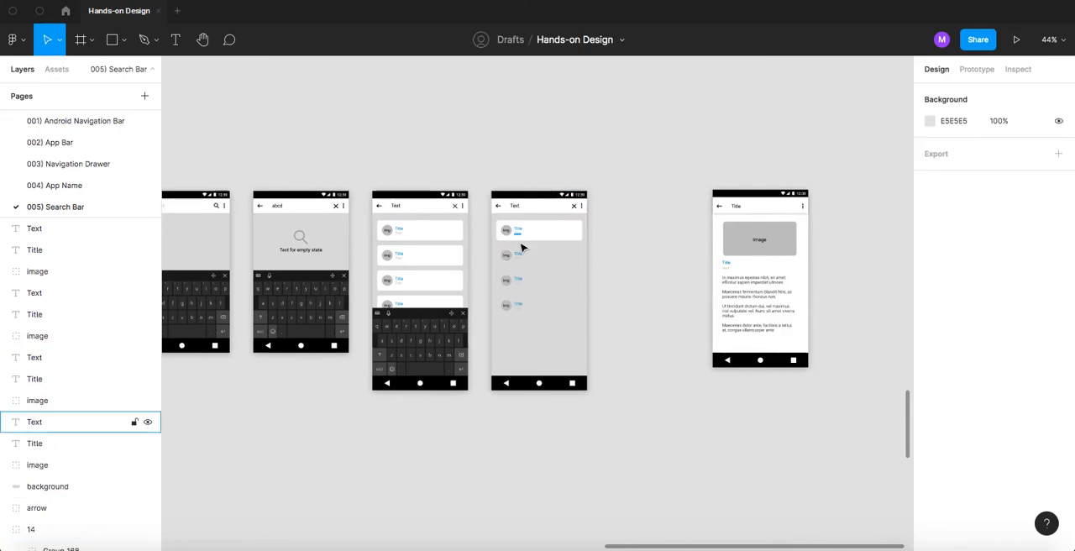
- Delete the image, title and text left over from the second card on the duplicated screen
scroll(522, 249, "up", 4)
left_click(504, 268)
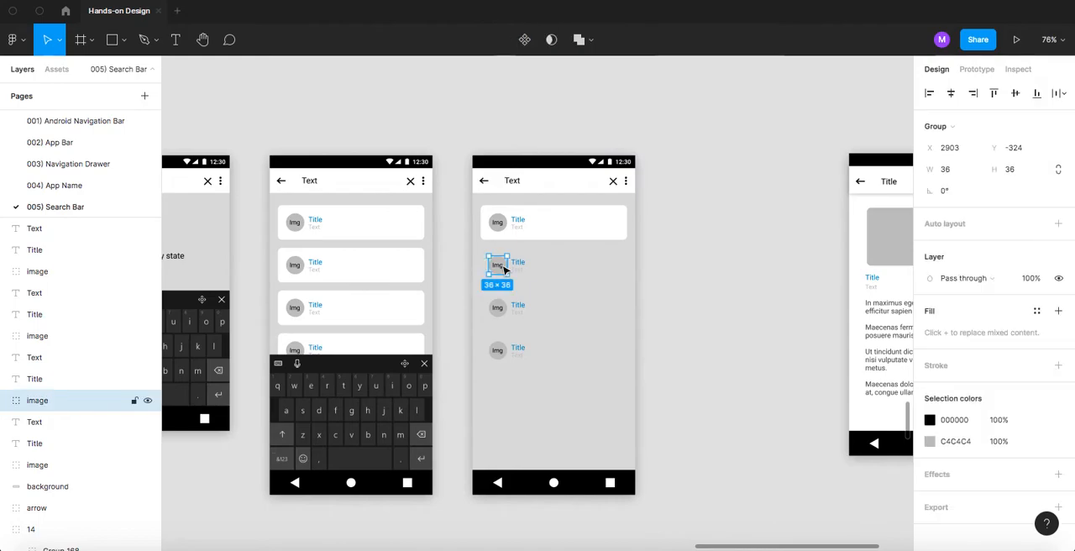
key("Delete")
left_click(518, 271)
key("Delete")
left_click(515, 271)
key("Delete")
- Delete the leftover images, titles and texts of the third and fourth cards, keeping only the first card
left_click(502, 308)
key("Delete")
left_click(516, 305)
key("Delete")
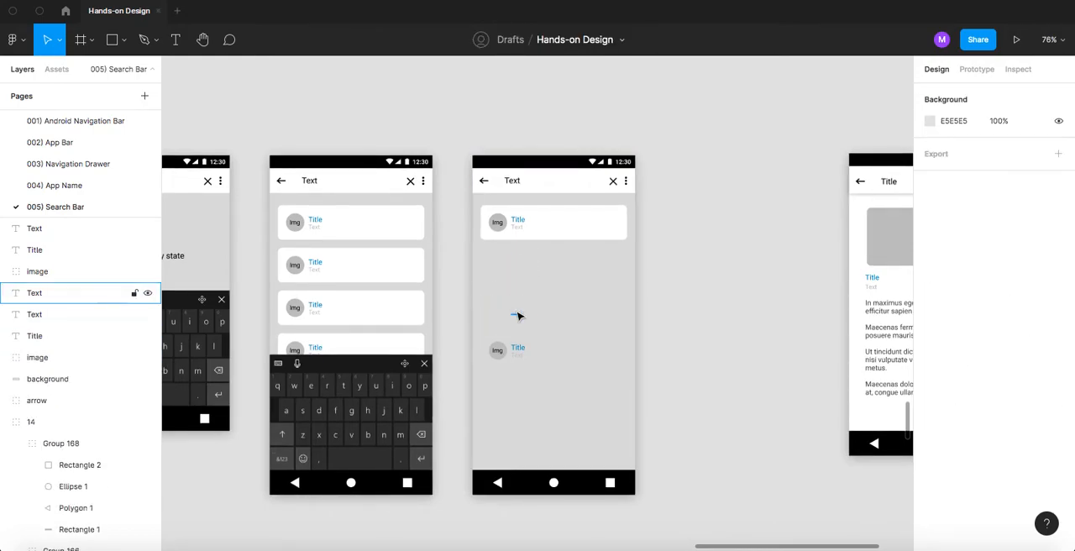
key("Delete")
left_click(497, 350)
key("Delete")
left_click(519, 347)
key("Delete")
left_click(516, 356)
key("Delete")
left_click(716, 211)
- Delete the close icon from the duplicated screen's app bar
left_click_drag(603, 220, 479, 296)
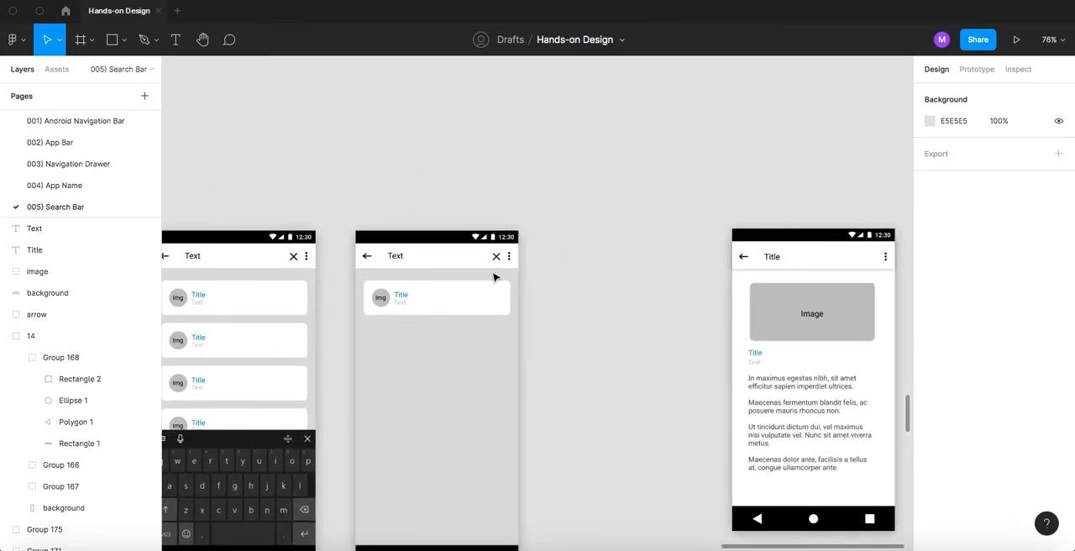
left_click(496, 261)
left_click(496, 261)
left_click(496, 261)
double_click(498, 260)
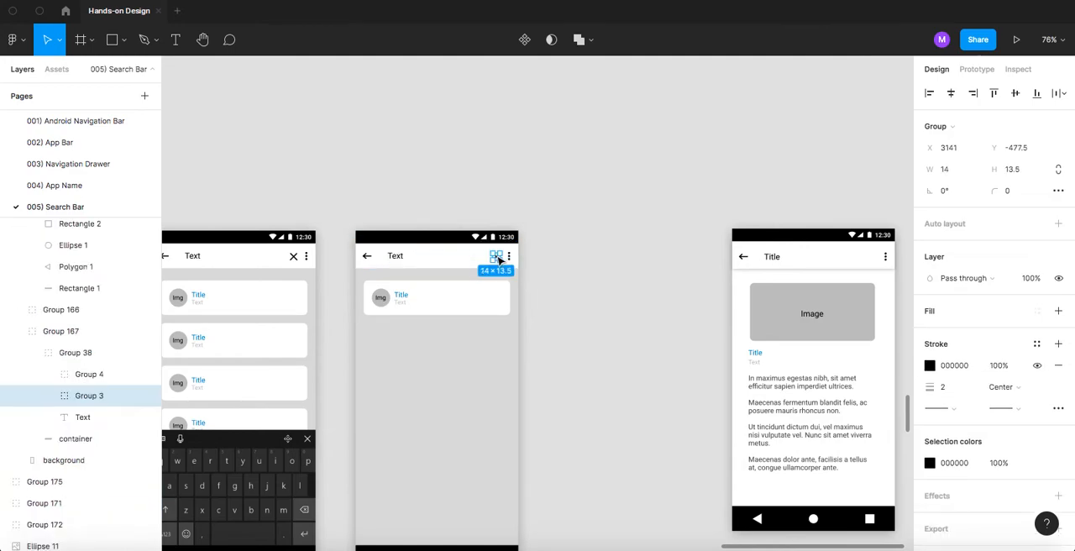
key("Delete")
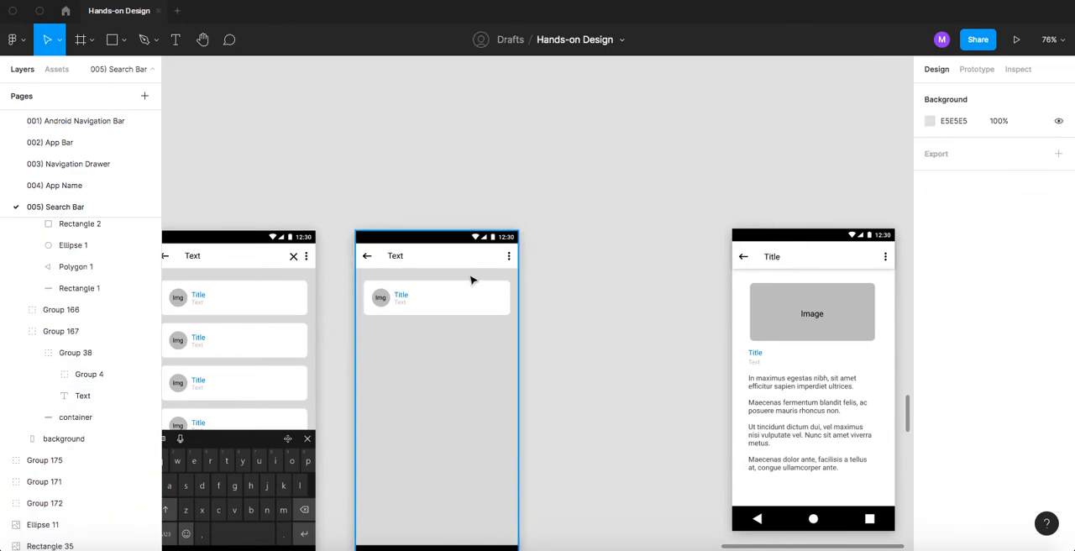
- Change the duplicated screen's app bar text to "Title"
double_click(397, 257)
double_click(397, 256)
double_click(397, 256)
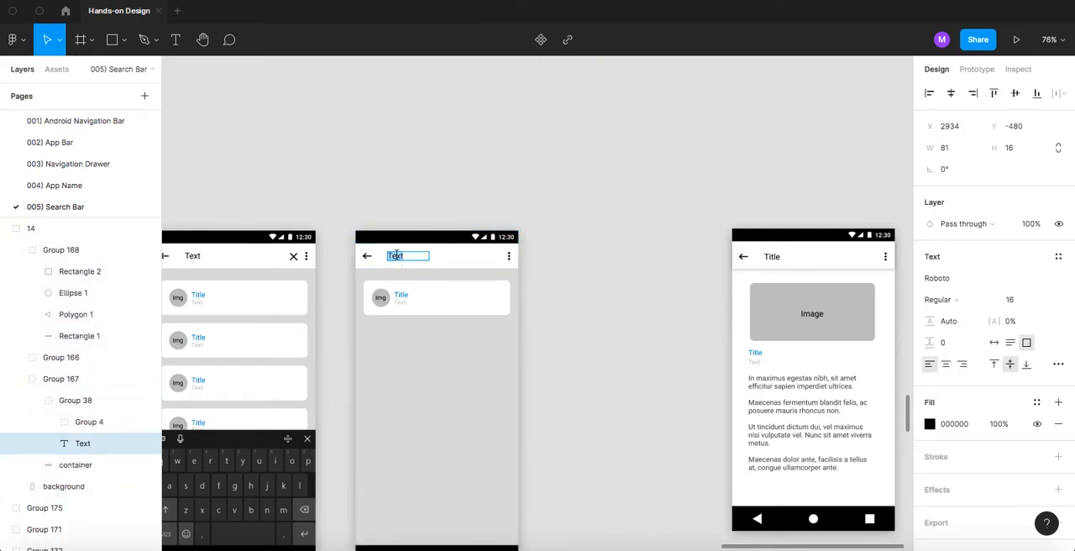
type("Titl")
key("Escape")
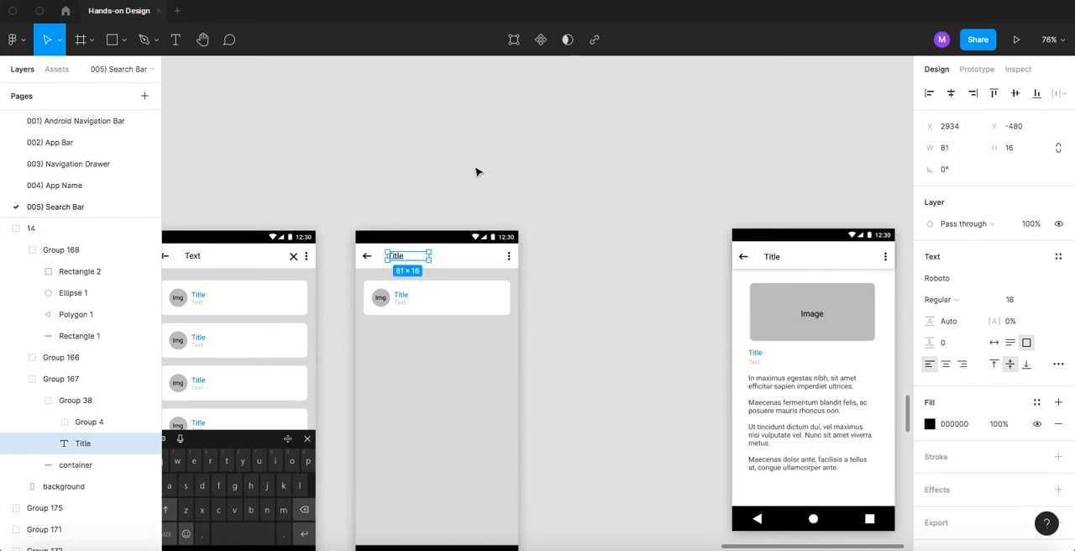
left_click(426, 205)
- Set the fill of the duplicated screen's background to white, FFFFFF
scroll(430, 210, "down", 2)
scroll(430, 210, "left", 2)
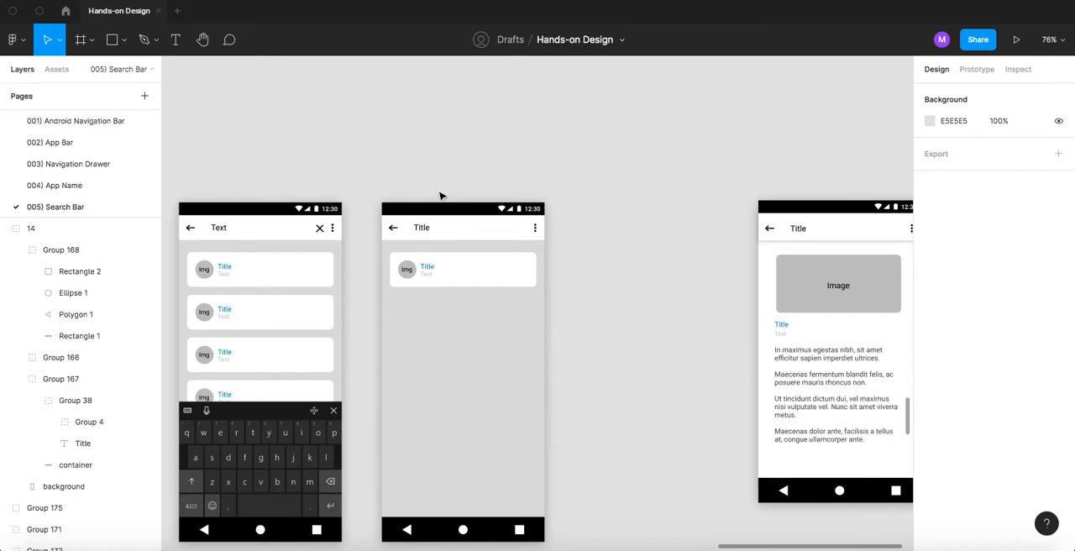
left_click(410, 275)
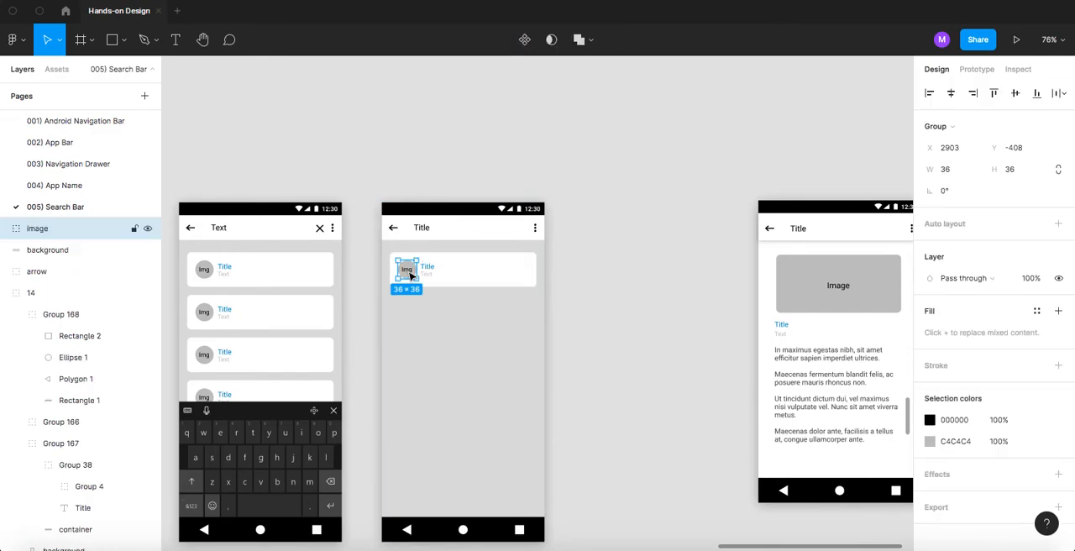
scroll(427, 269, "up", 5)
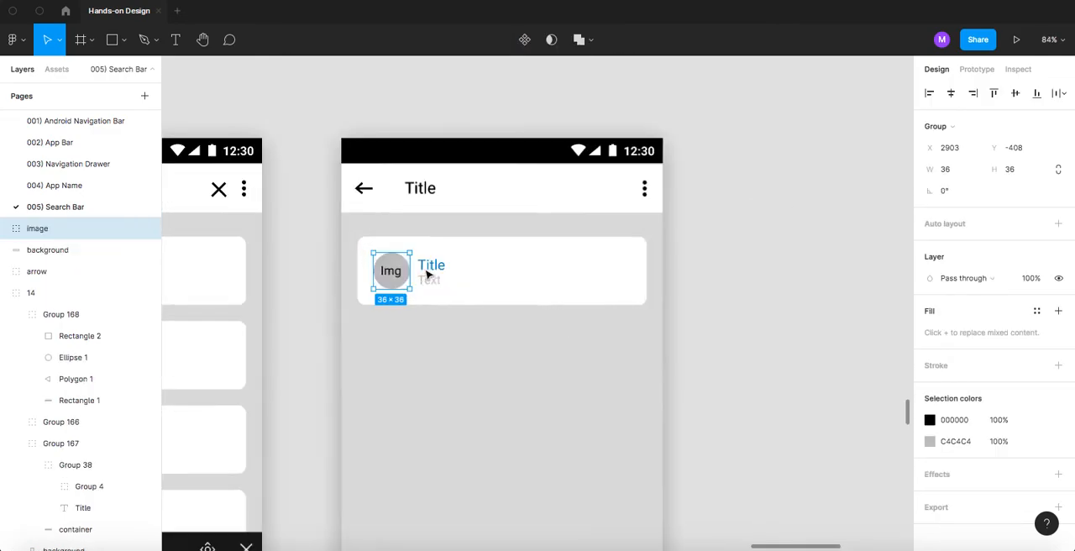
scroll(445, 285, "down", 2)
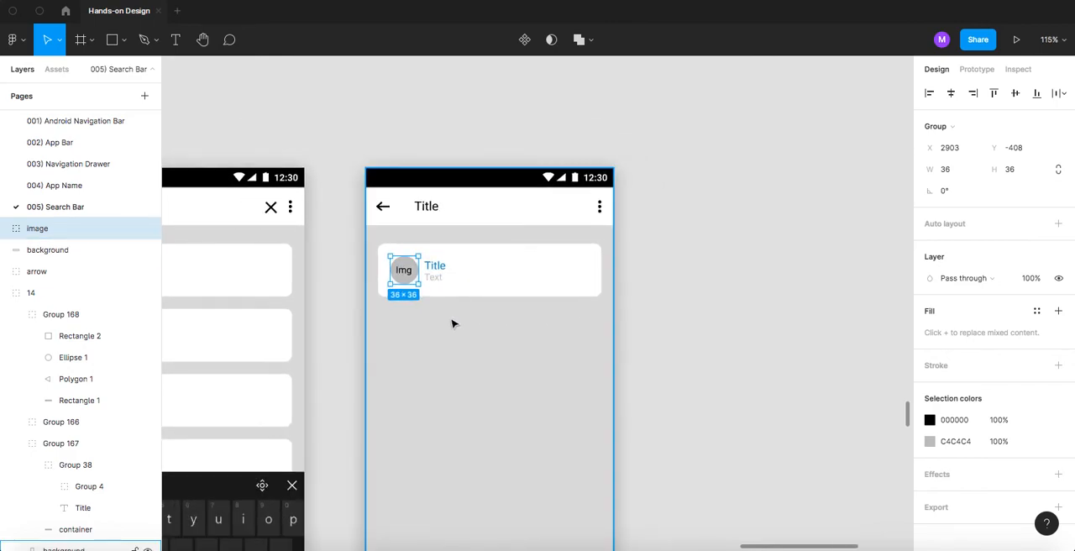
left_click(445, 326)
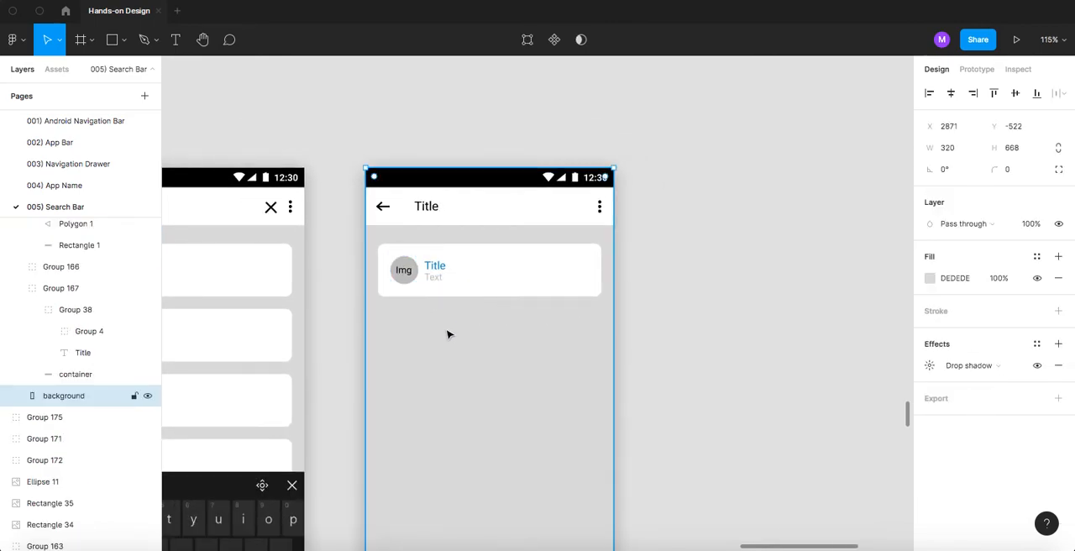
left_click(931, 281)
left_click_drag(817, 291, 708, 188)
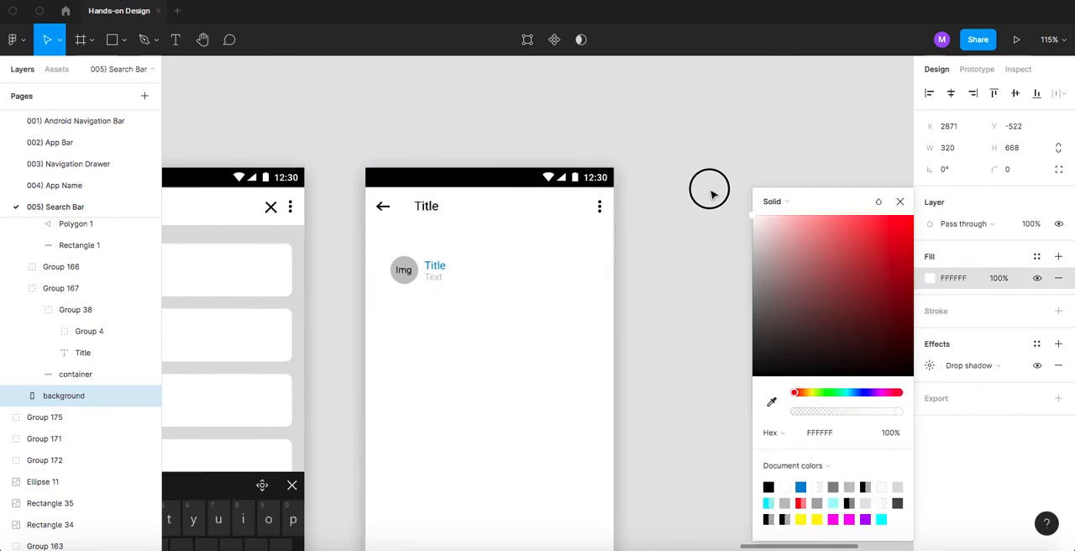
left_click(707, 189)
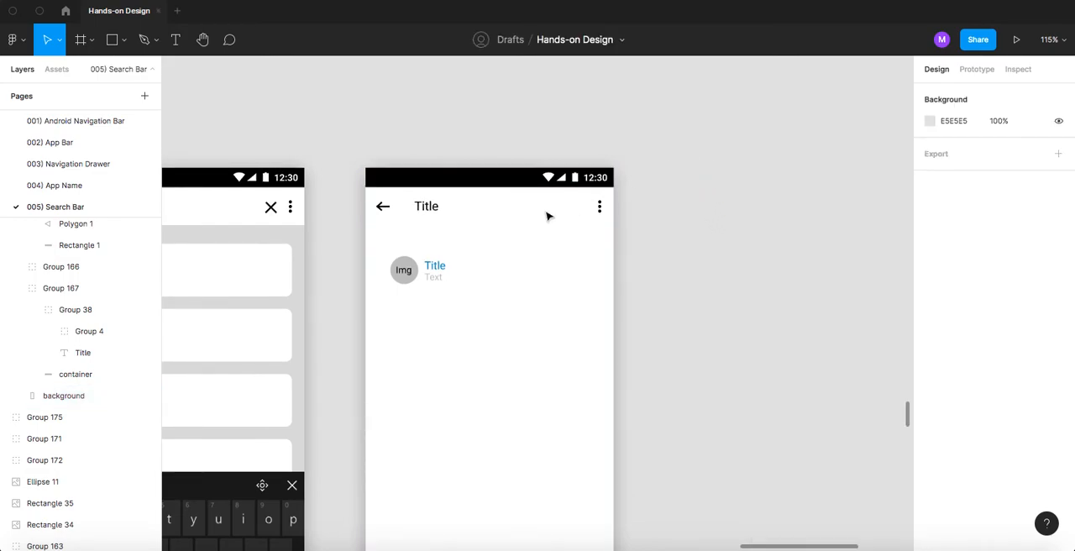
- Add a drop shadow to the app bar container of the duplicated screen and open its settings
left_click(495, 217)
left_click(669, 211)
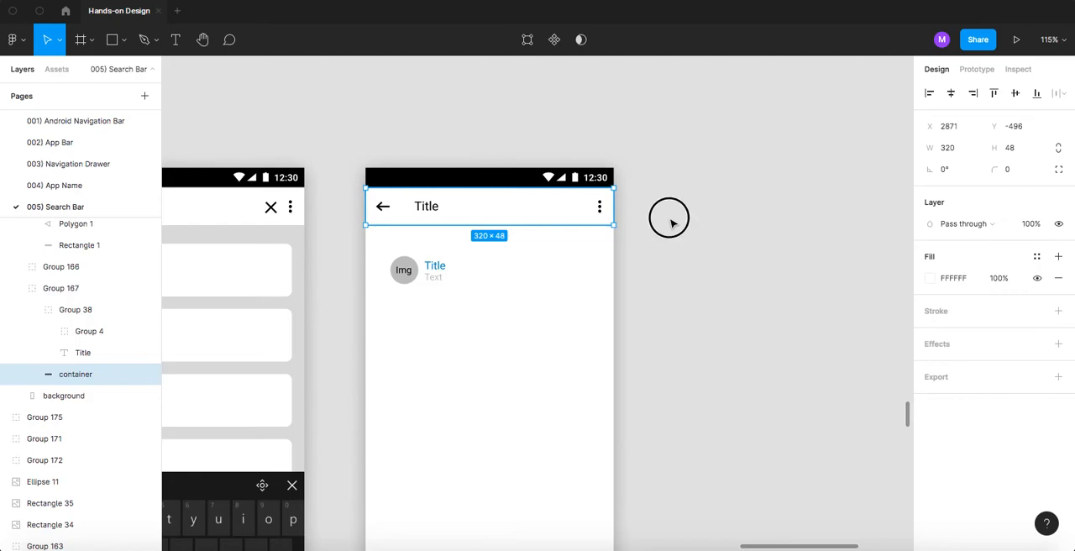
left_click(519, 218)
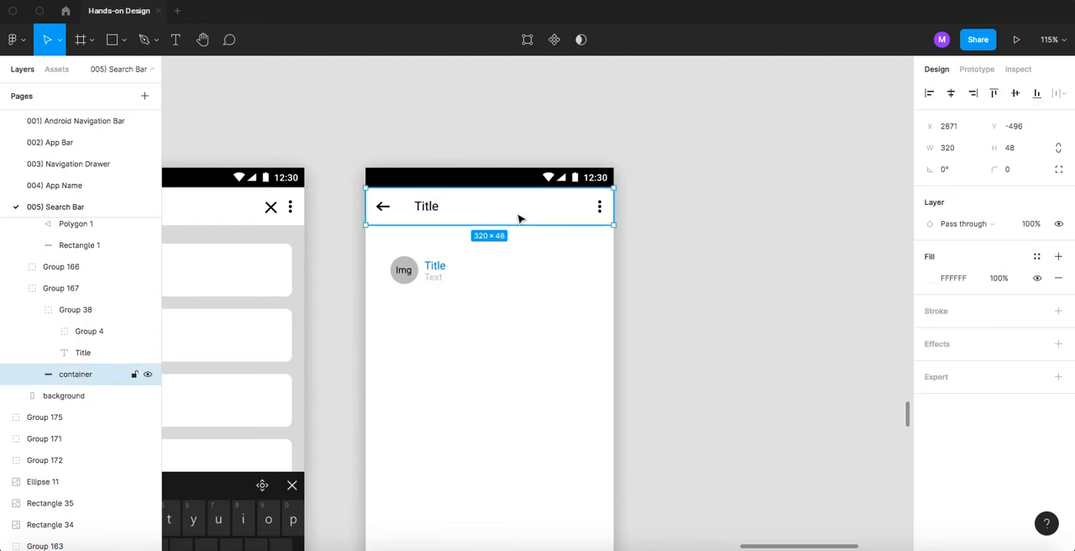
left_click(930, 345)
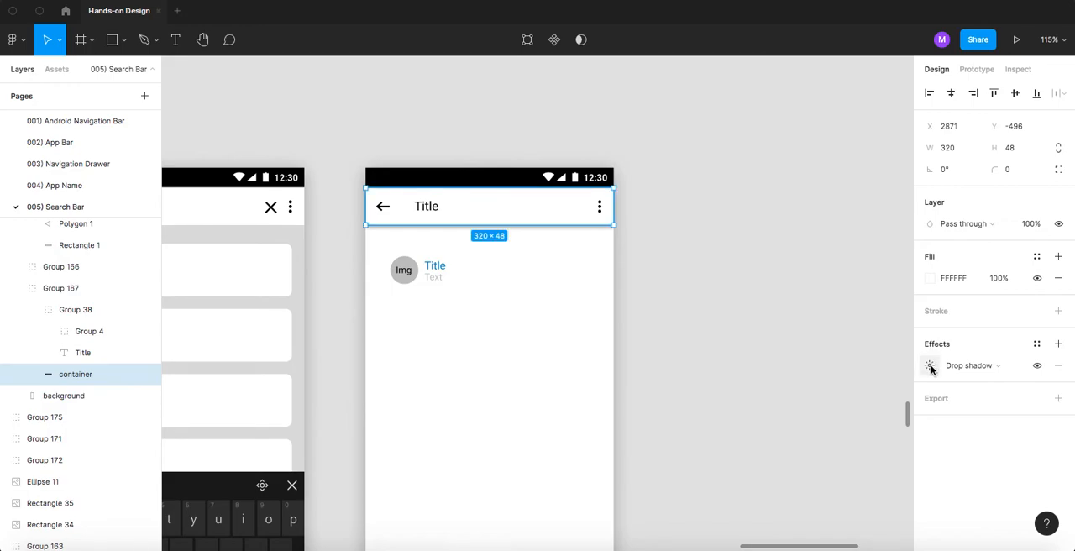
left_click(931, 367)
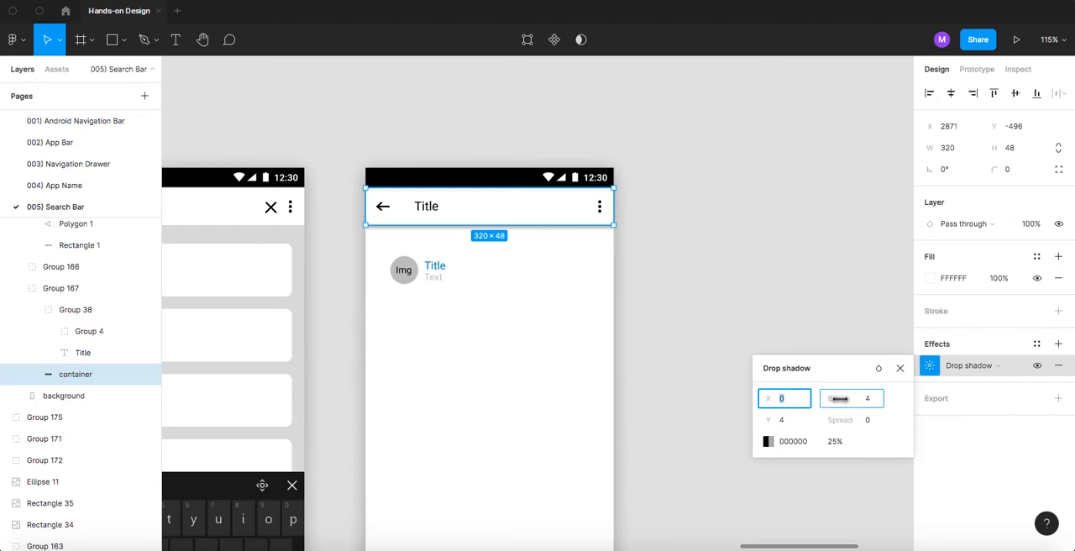
- Set the app bar shadow's Y offset to 0 and its blur to 7
left_click_drag(839, 399, 844, 398)
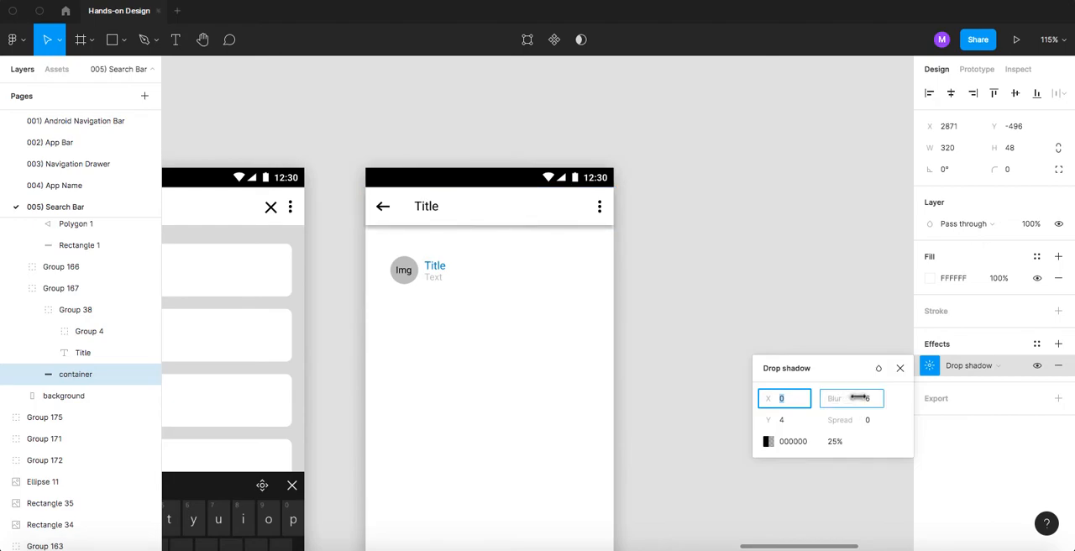
left_click(791, 424)
type("0")
key("Return")
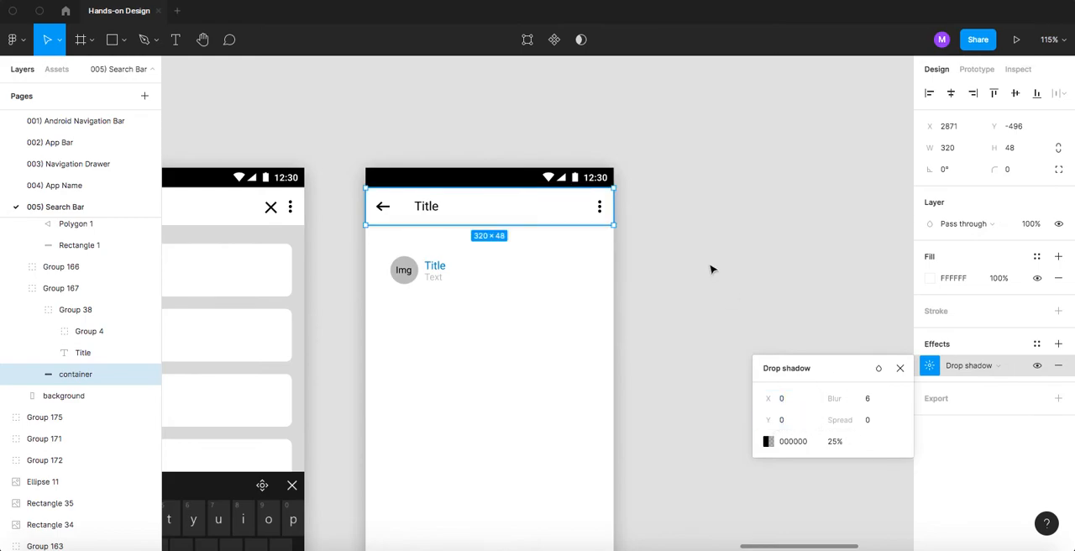
left_click_drag(837, 399, 847, 398)
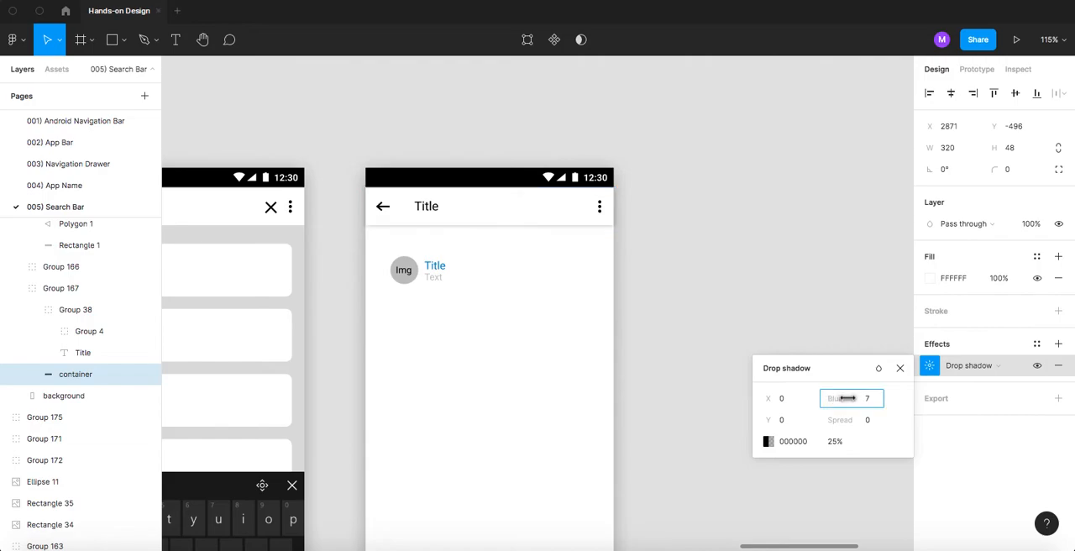
left_click(717, 249)
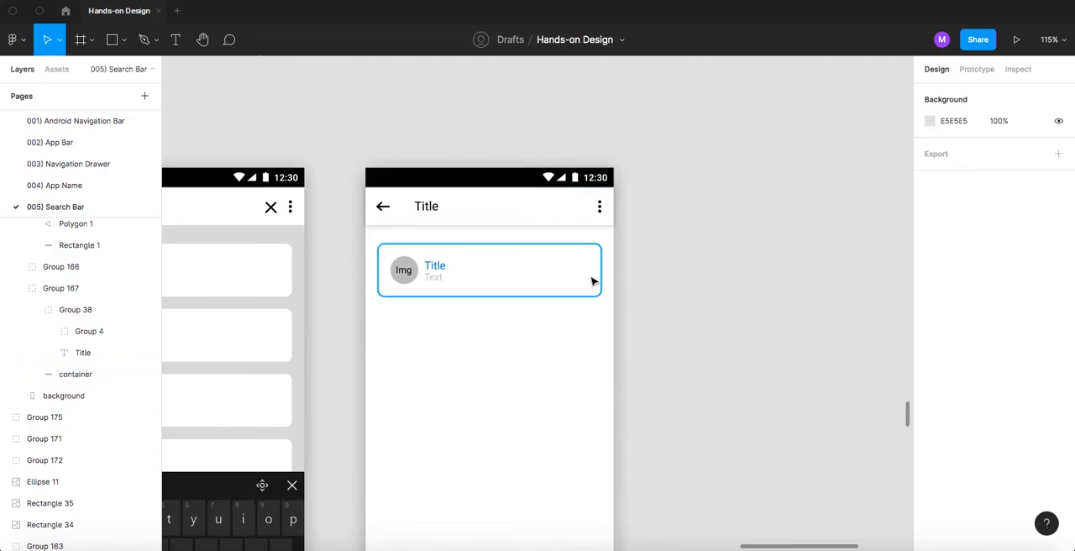
- Move the reference result page closer, to X 3325, Y -526, and draw a grey rectangle below the new page's title and text
scroll(593, 281, "down", 3)
left_click_drag(861, 261, 713, 254)
scroll(494, 277, "up", 3)
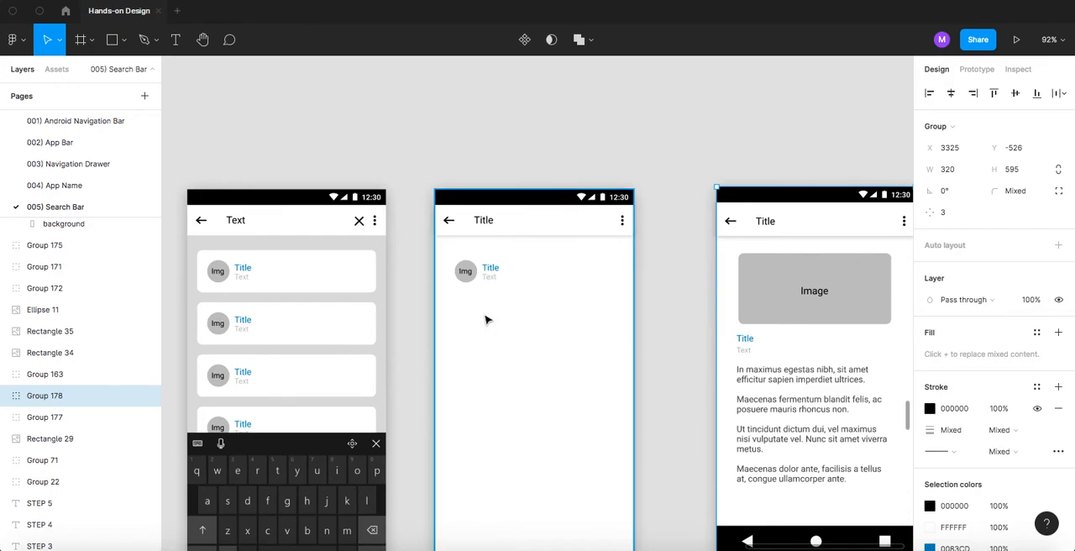
key("r")
left_click_drag(454, 313, 605, 353)
- Examine the dimensions and placement of the image placeholder in the reference result page copy and the original template
left_click(772, 275)
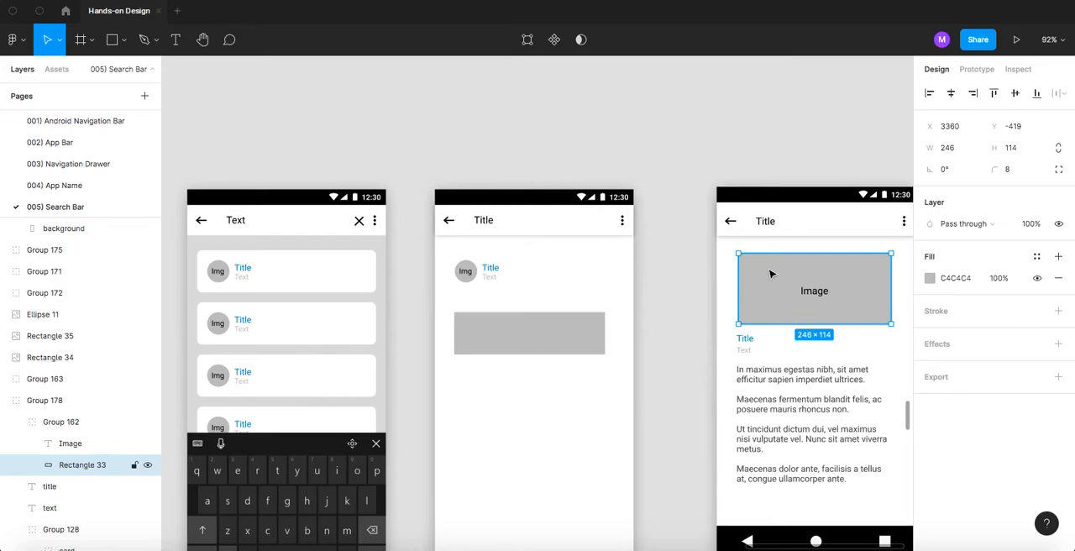
scroll(557, 305, "down", 5)
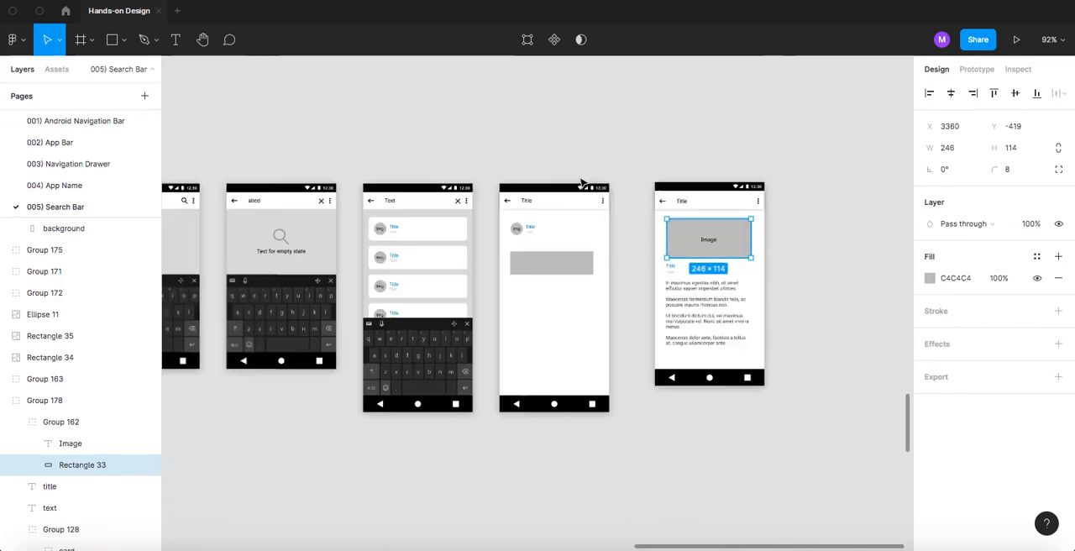
scroll(554, 307, "down", 3)
scroll(556, 308, "down", 8)
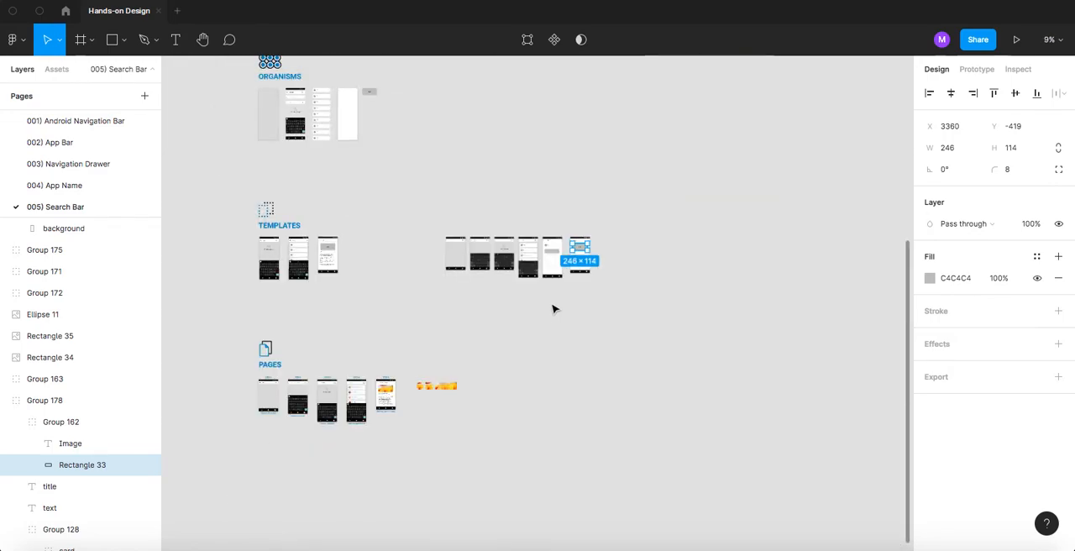
scroll(545, 295, "up", 2)
scroll(571, 336, "up", 10)
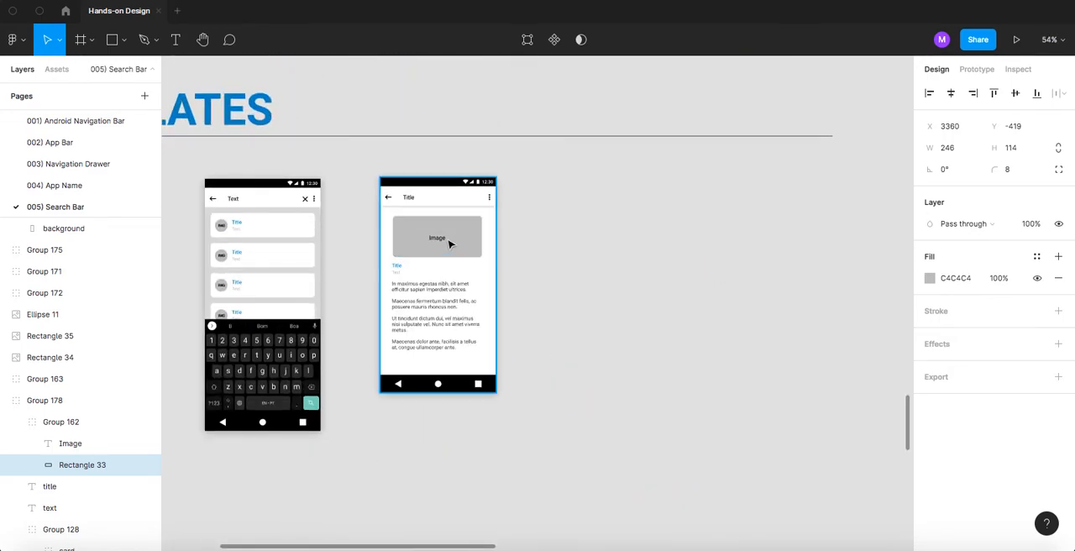
left_click(440, 241)
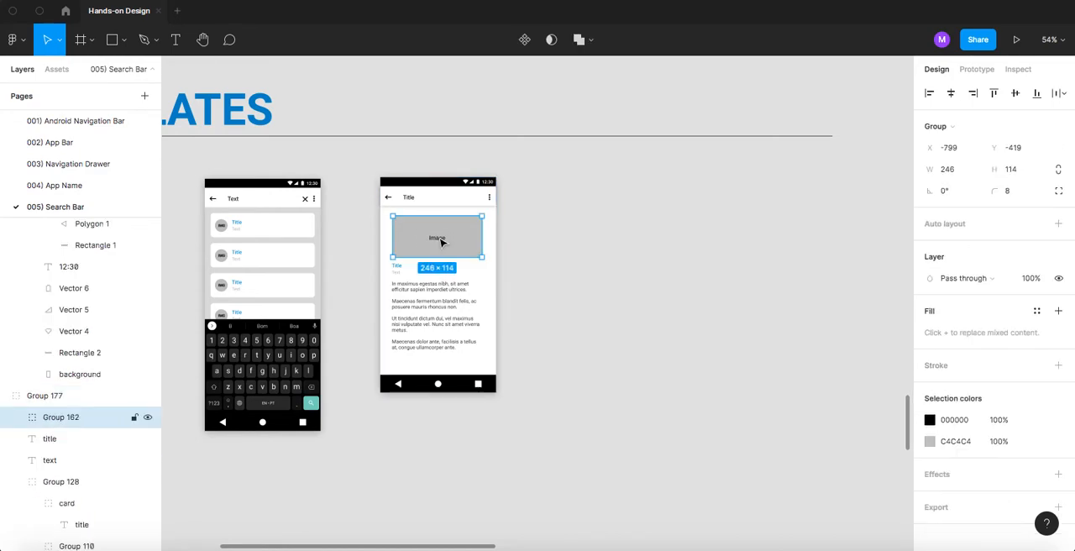
scroll(567, 266, "down", 3)
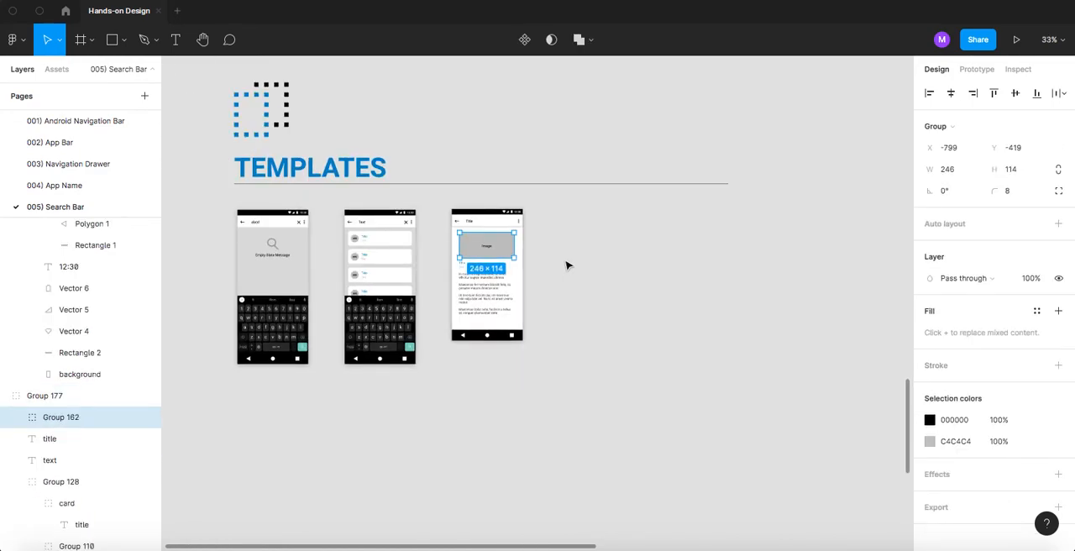
left_click(591, 263)
scroll(592, 267, "down", 2)
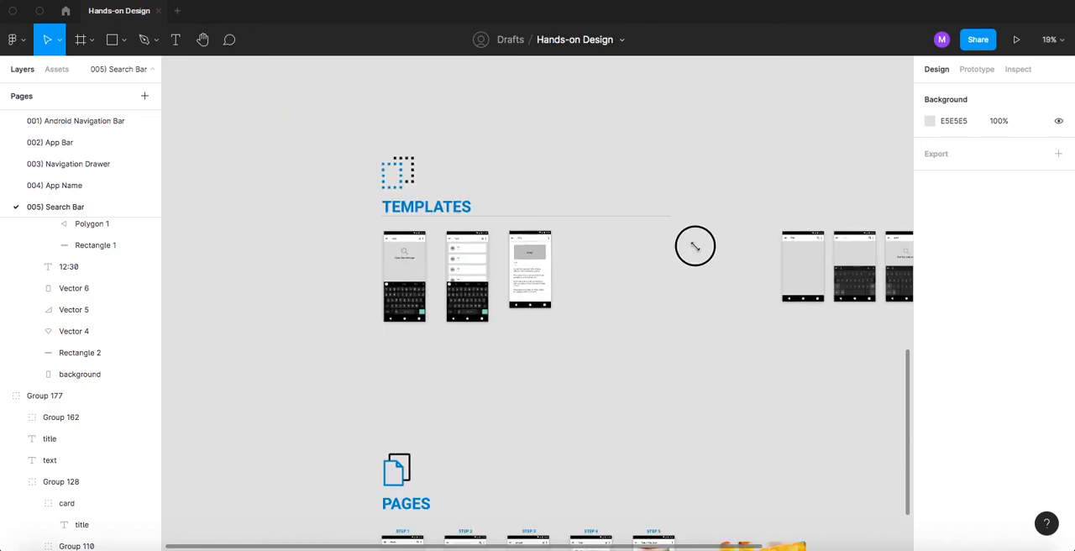
- Resize the grey rectangle on the new page to 246 × 114 and set its corner radius to 8, matching the original template
scroll(518, 266, "down", 2)
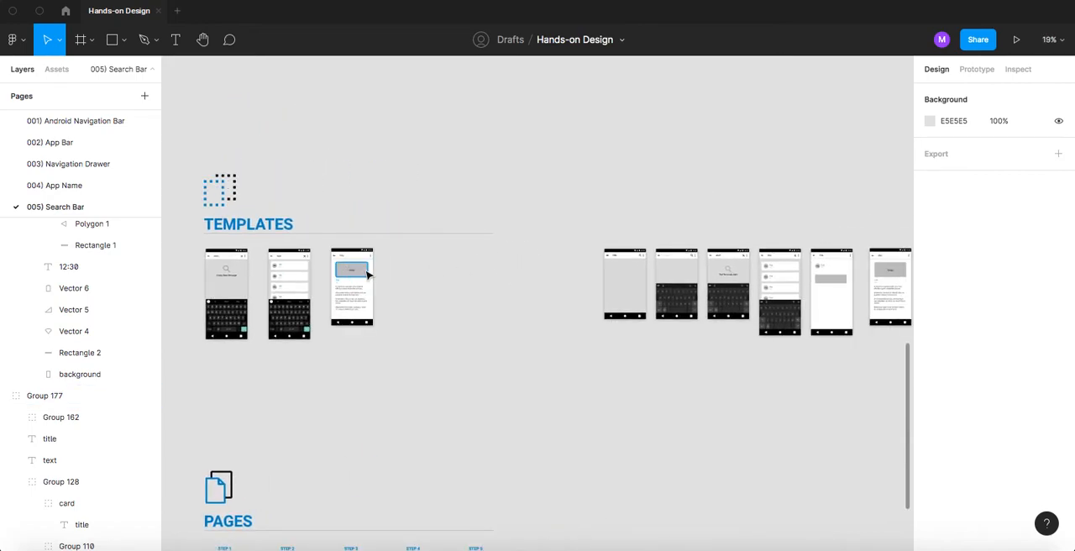
left_click(367, 274)
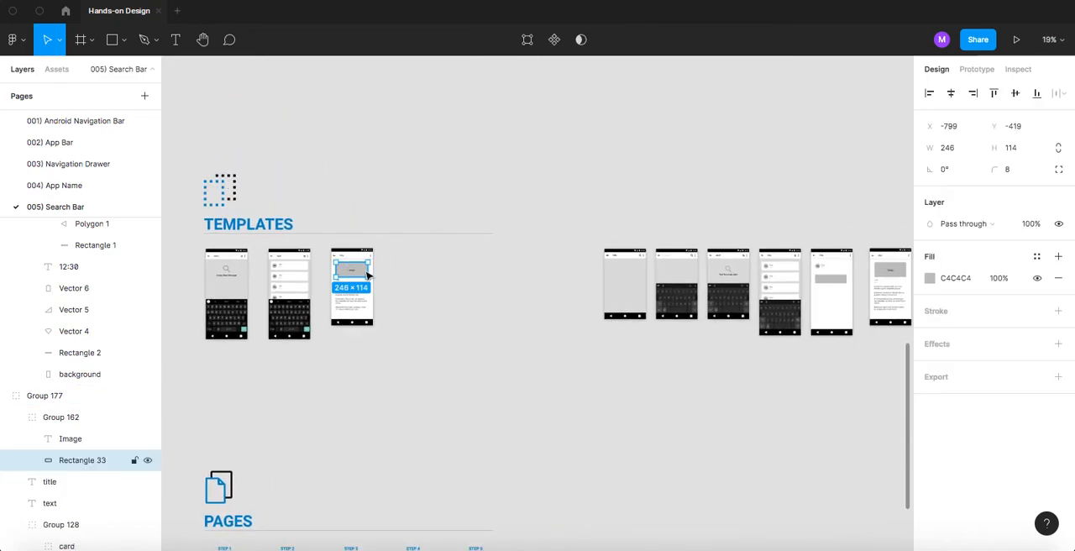
left_click(397, 294)
scroll(379, 280, "right", 5)
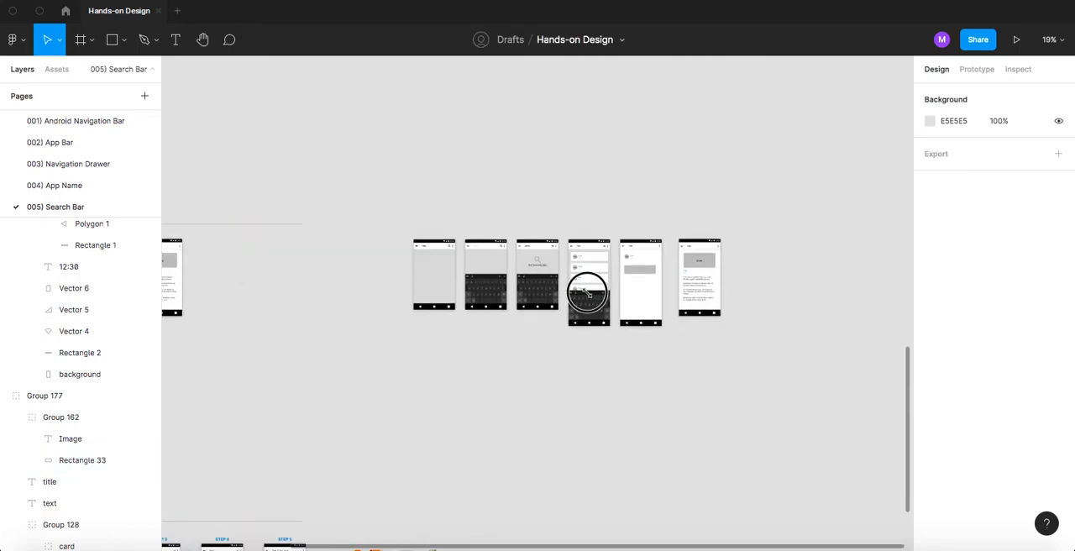
scroll(588, 292, "right", 2)
scroll(572, 277, "up", 5)
left_click(577, 268)
left_click(956, 149)
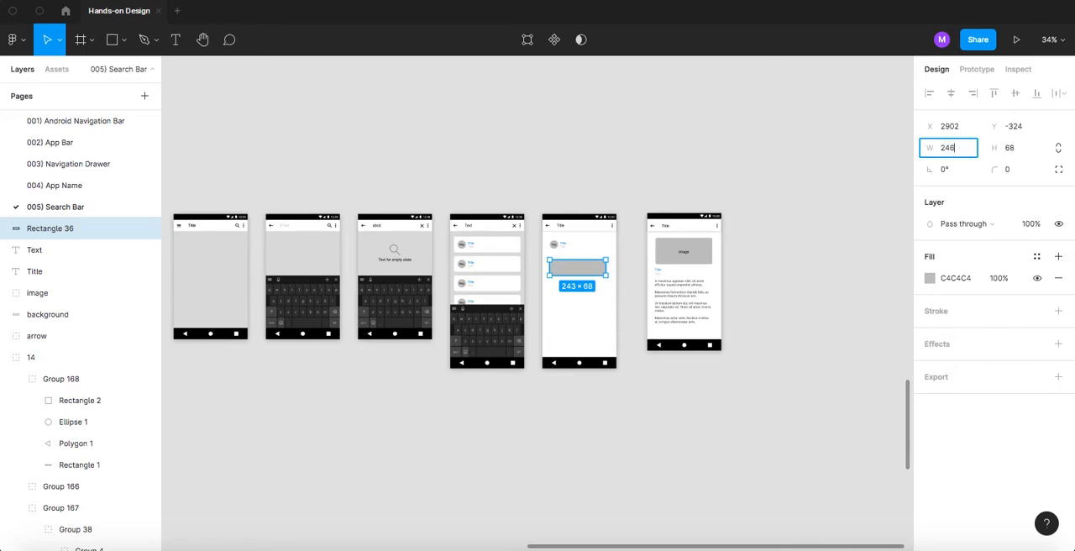
left_click(1014, 154)
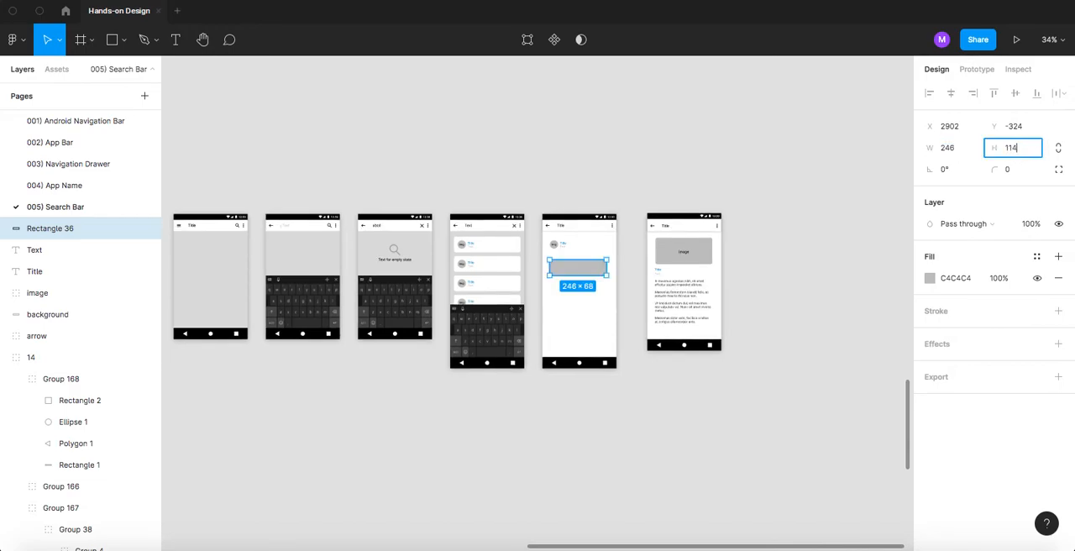
type("114")
key("Return")
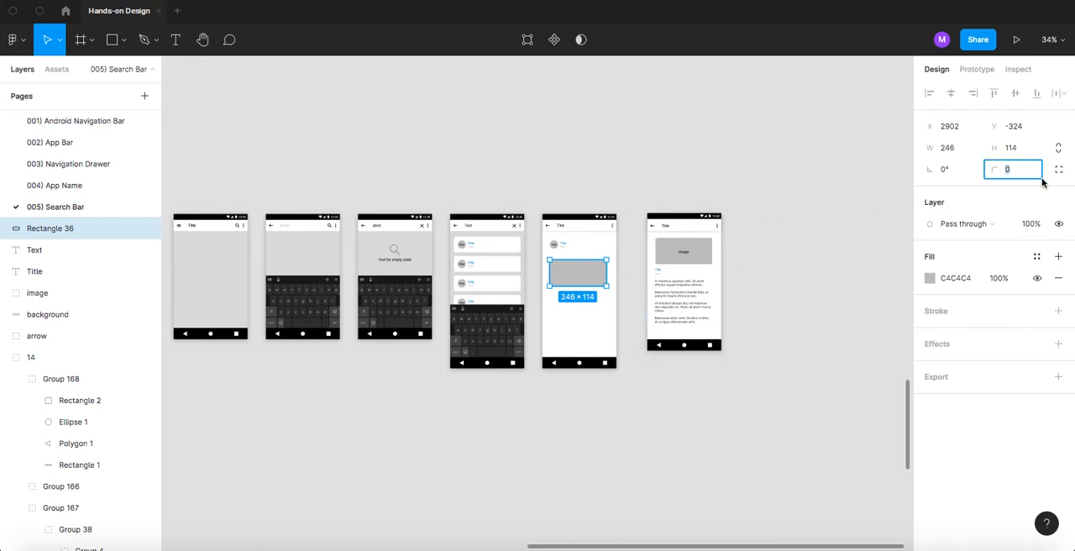
key("Return")
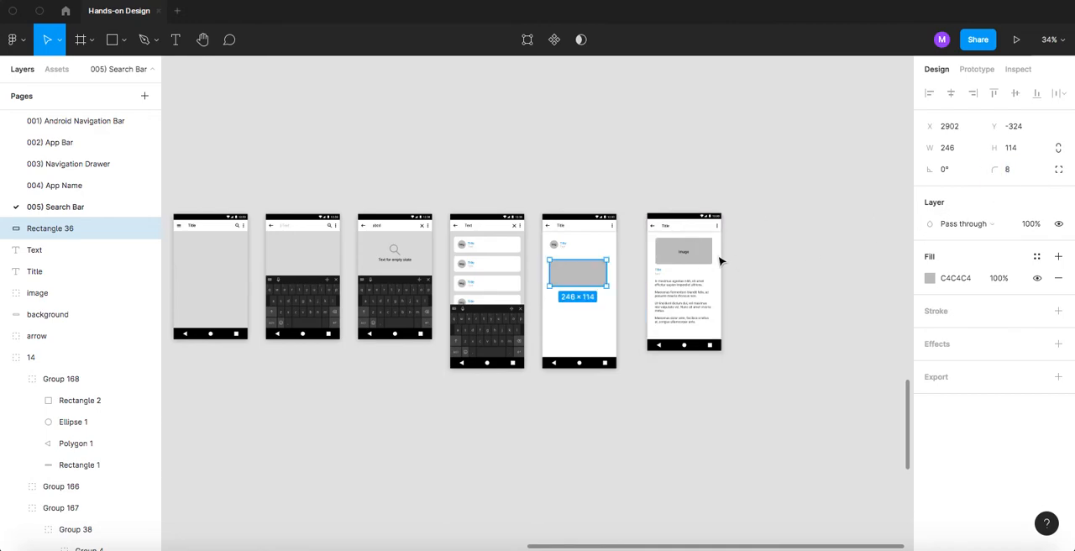
- Copy the Img text of the round placeholder and move the copy to the middle of the grey rectangle
scroll(568, 268, "up", 5)
scroll(569, 269, "up", 1)
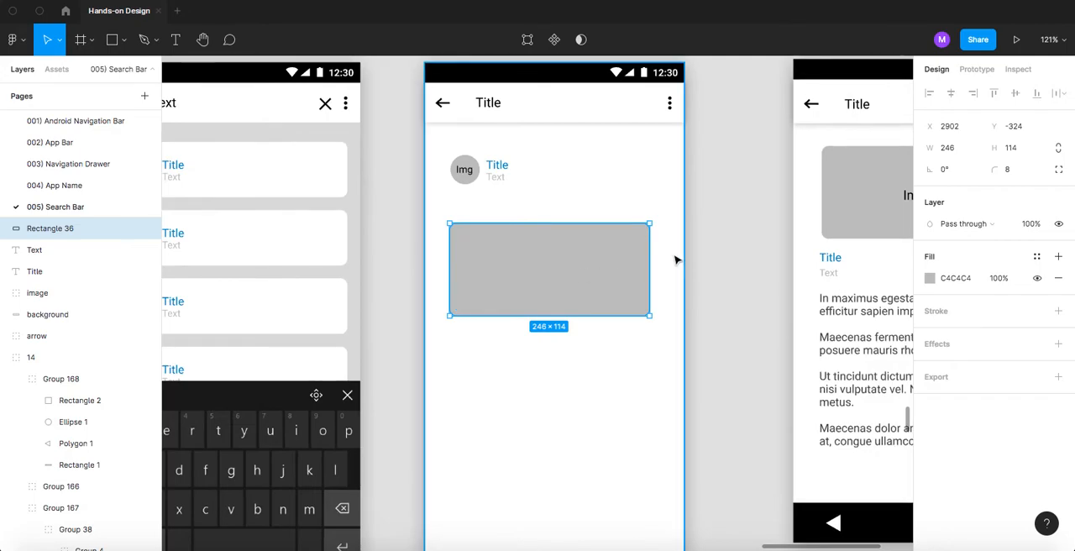
scroll(676, 260, "down", 2)
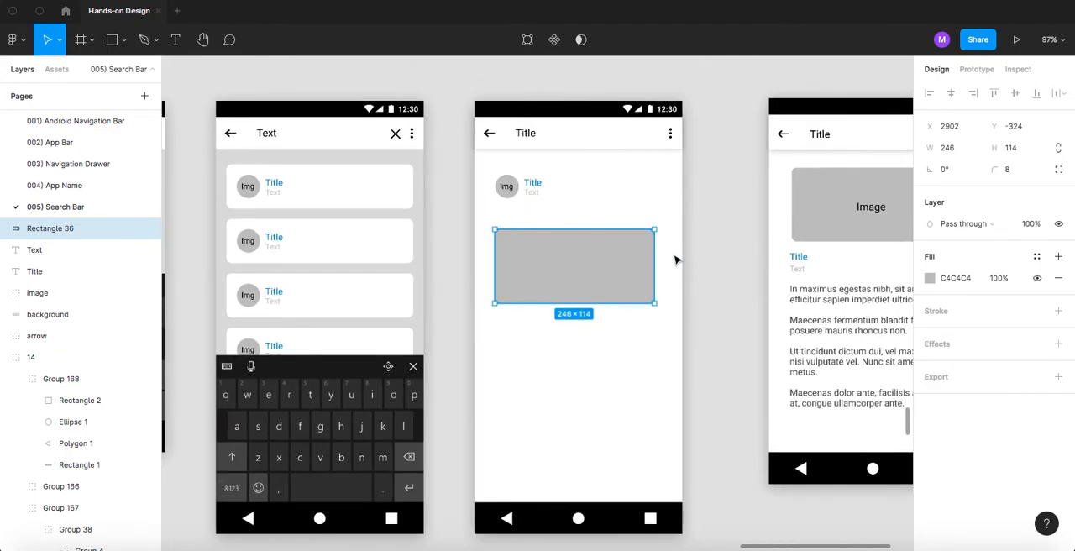
double_click(506, 188)
left_click(550, 262)
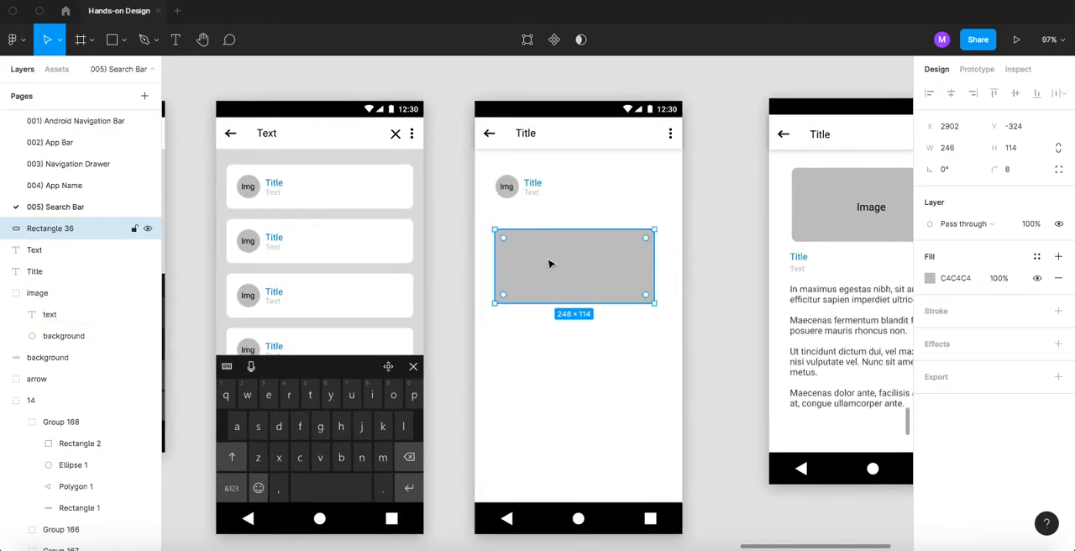
key("ctrl+v")
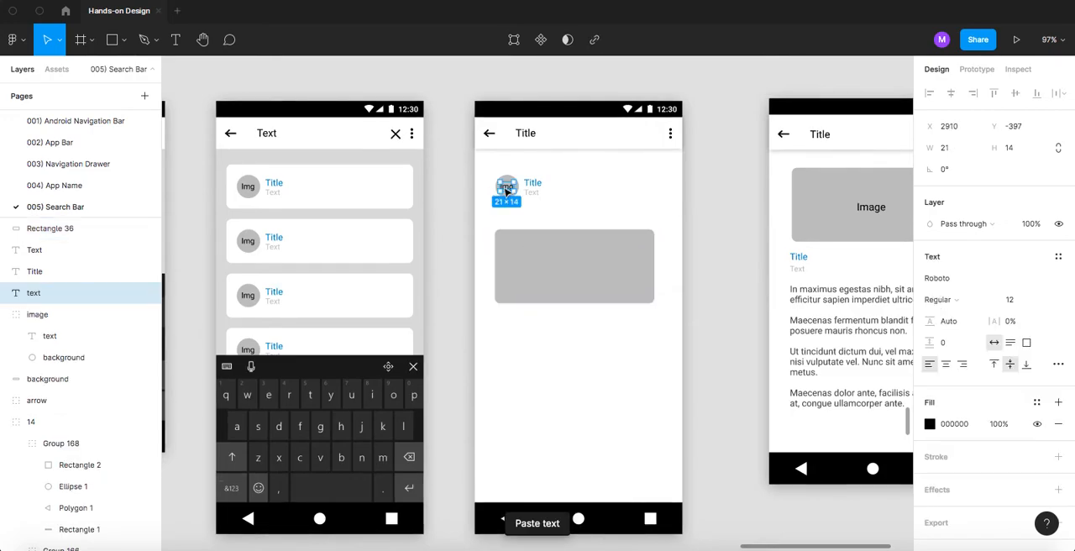
left_click_drag(509, 192, 570, 272)
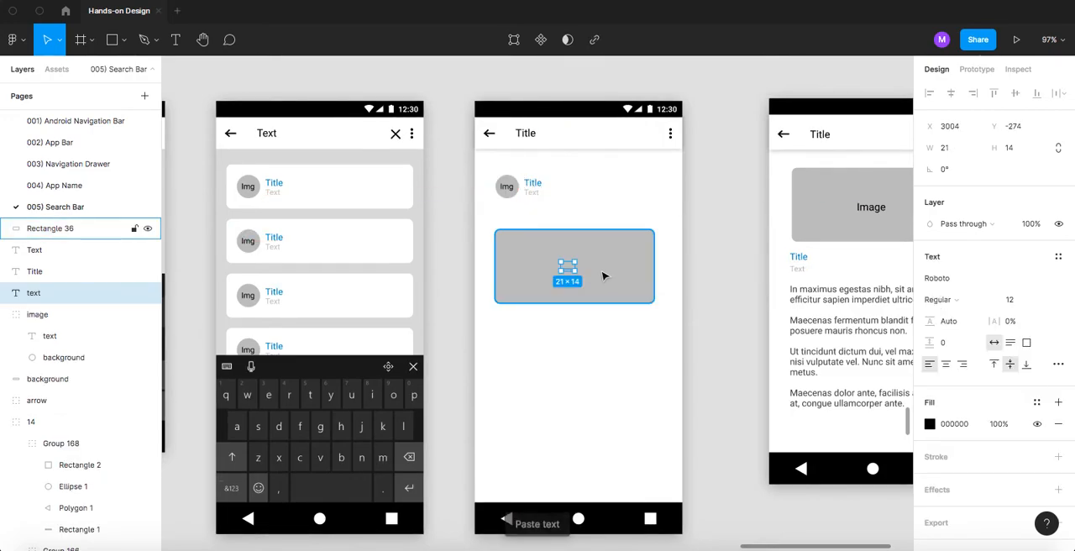
- Restack the copied text above the grey rectangle and change its wording to Image
key("Delete")
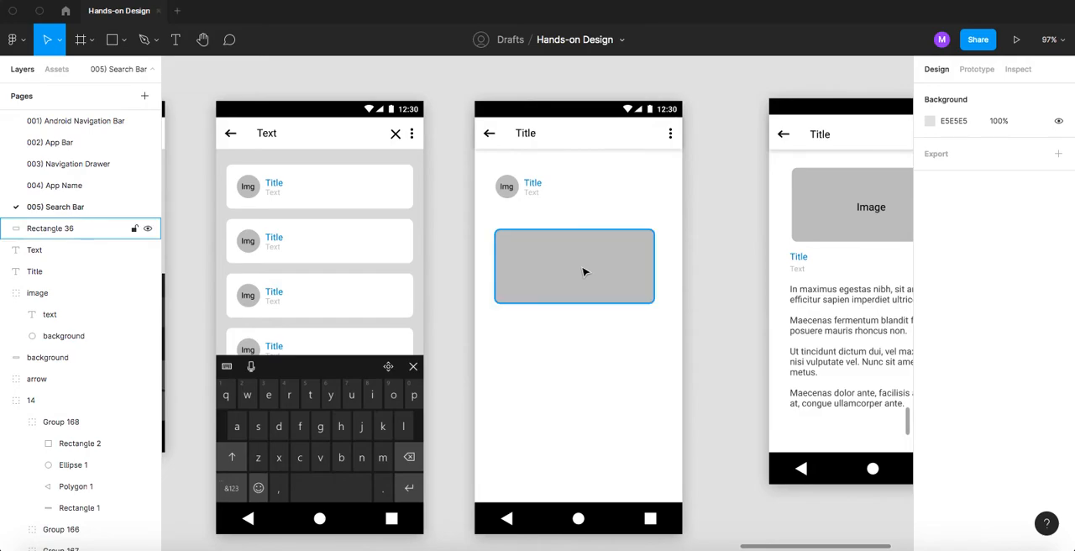
left_click(584, 271)
key("ctrl+v")
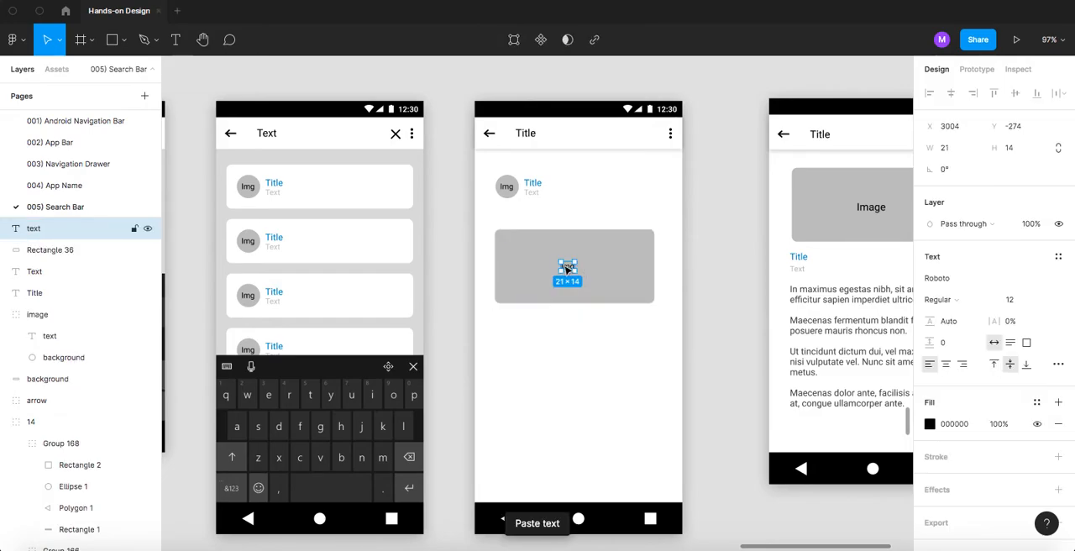
double_click(568, 267)
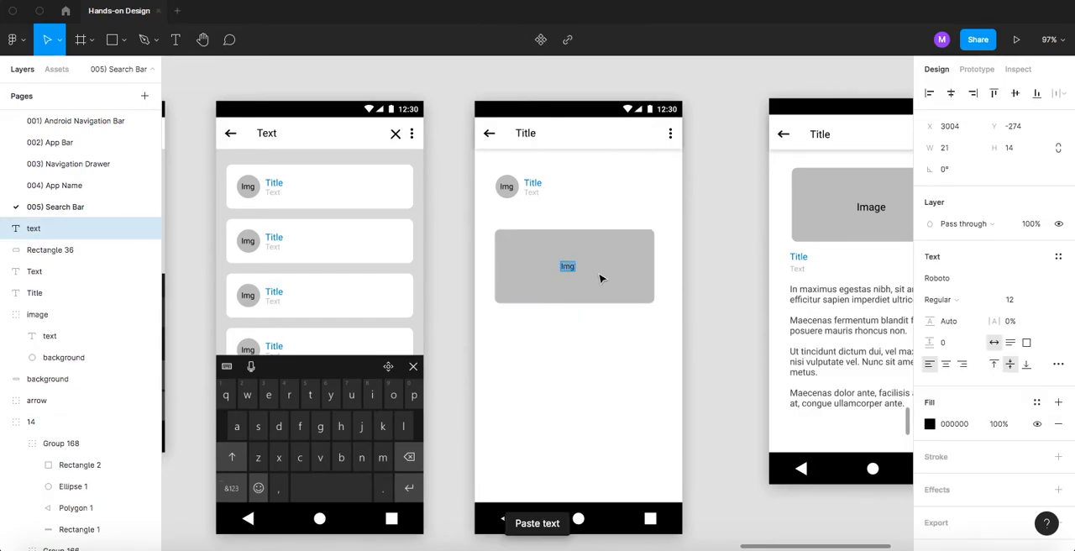
type("Im")
key("Escape")
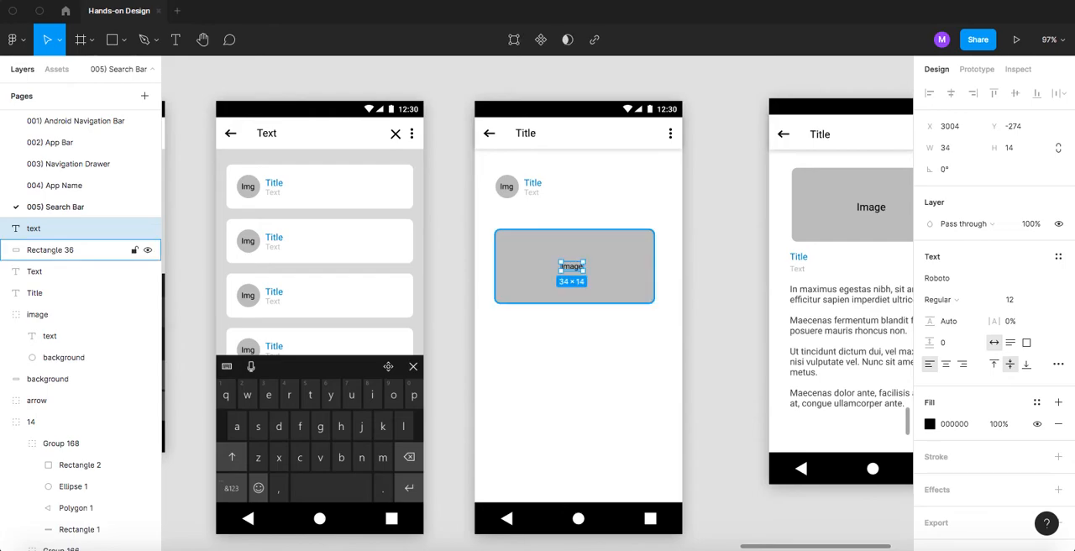
- Centre the Image text horizontally on the grey rectangle and group the two
left_click(604, 273, "shift")
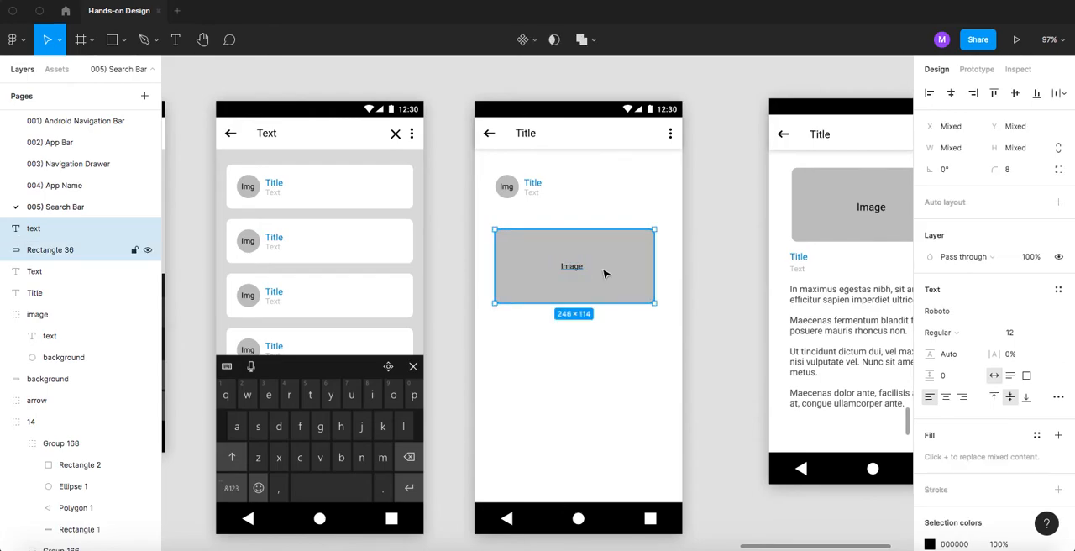
left_click(951, 96)
key("ctrl+g")
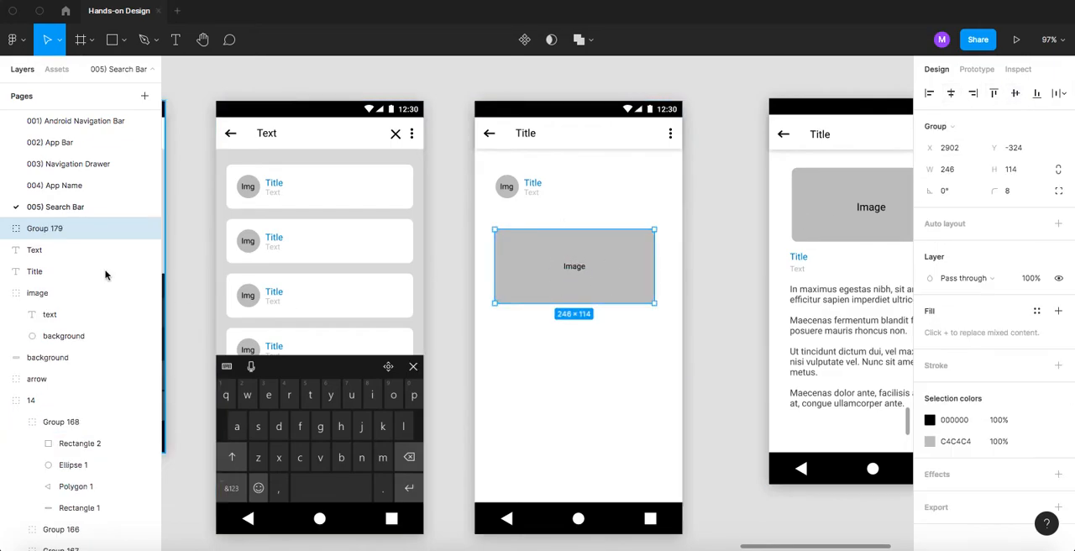
- Rename the new group as image and its rectangle layer as background
double_click(76, 237)
type("image")
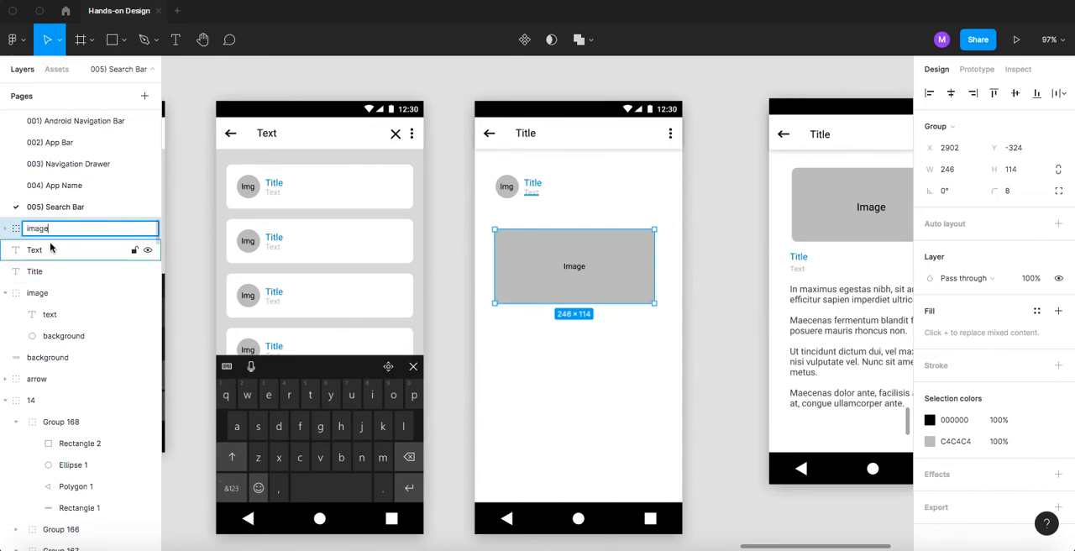
left_click(5, 228)
double_click(81, 273)
type("b")
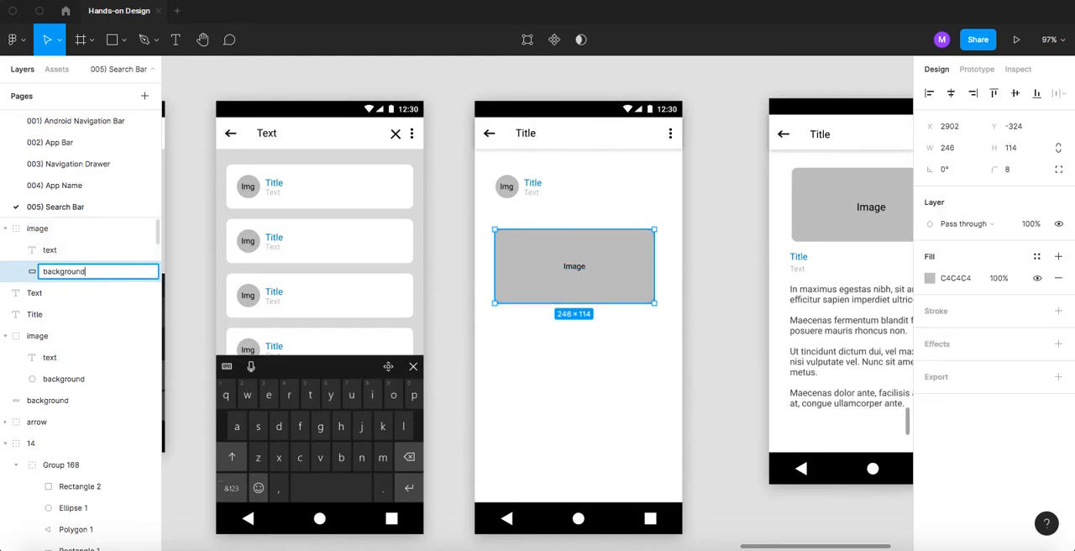
type("ackground")
key("Return")
- Delete the leftover white 288 × 68 card background behind the new page's title and text
left_click(507, 187)
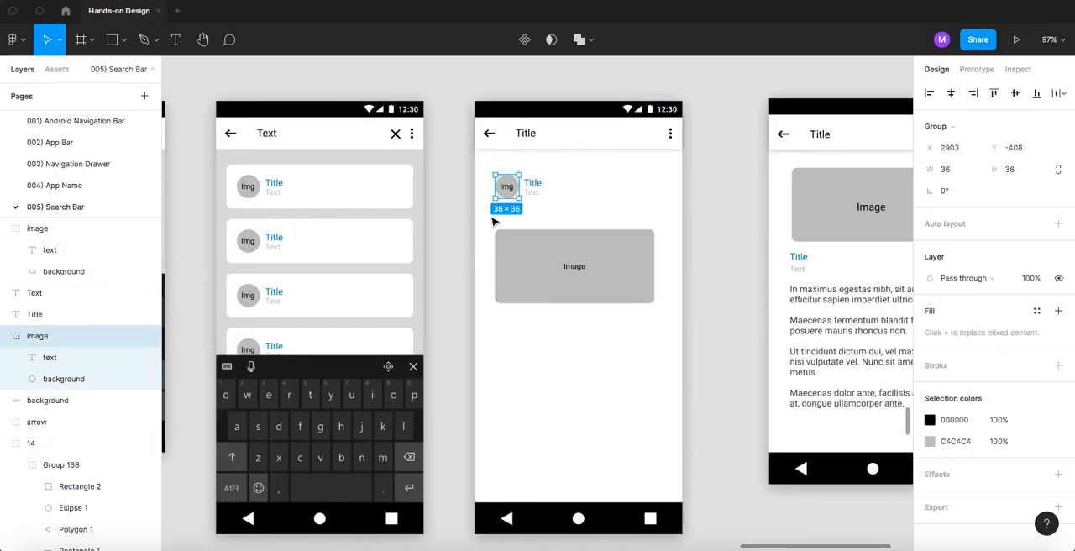
left_click(571, 199)
left_click_drag(571, 199, 671, 245)
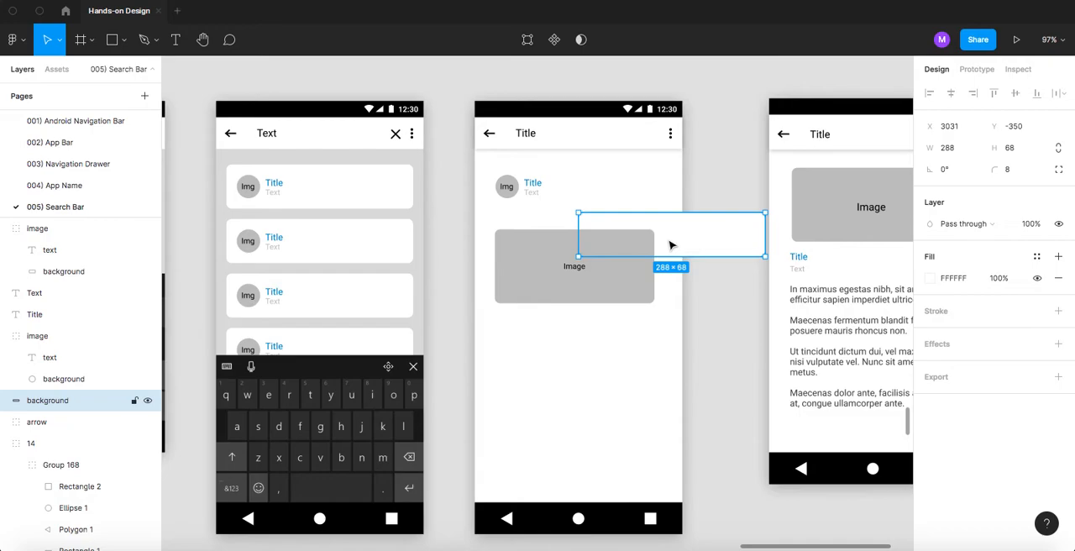
key("Delete")
- Move the blue Title and grey Text below the image placeholder, aligned near its left edge, and delete the round Img placeholder
scroll(536, 189, "up", 2)
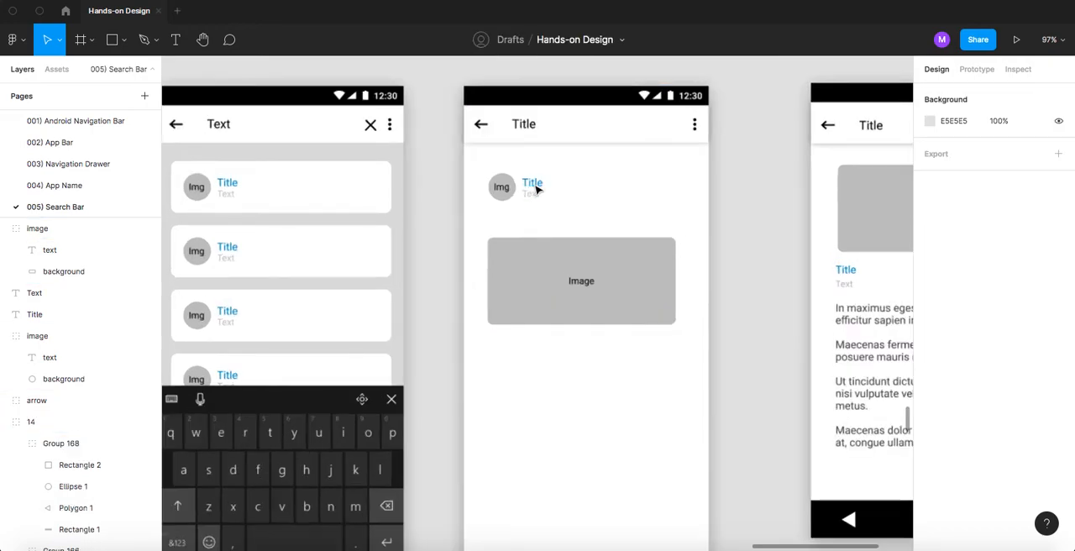
scroll(536, 190, "up", 3)
left_click(534, 182)
left_click(530, 202, "shift")
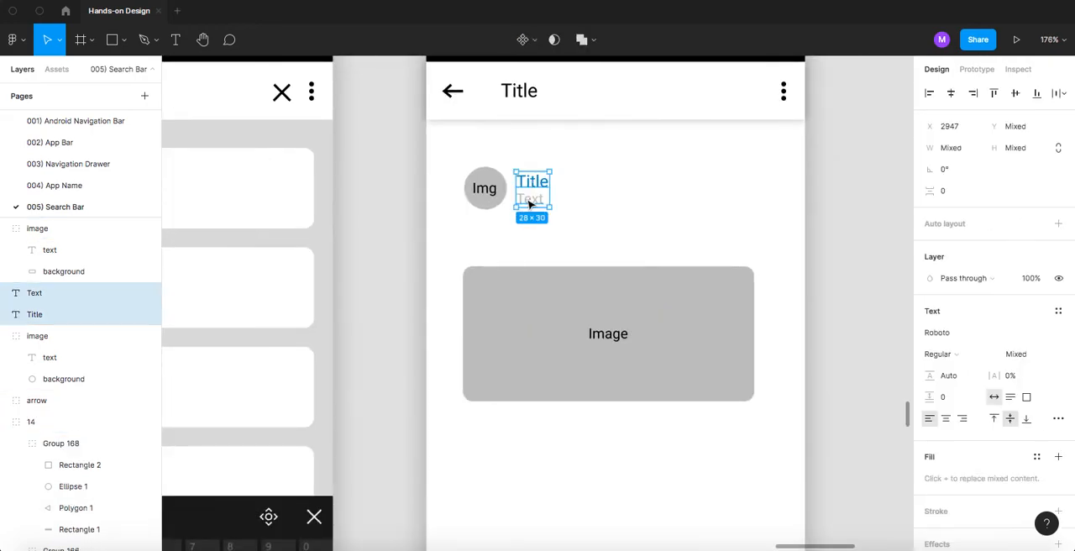
left_click_drag(534, 188, 478, 426)
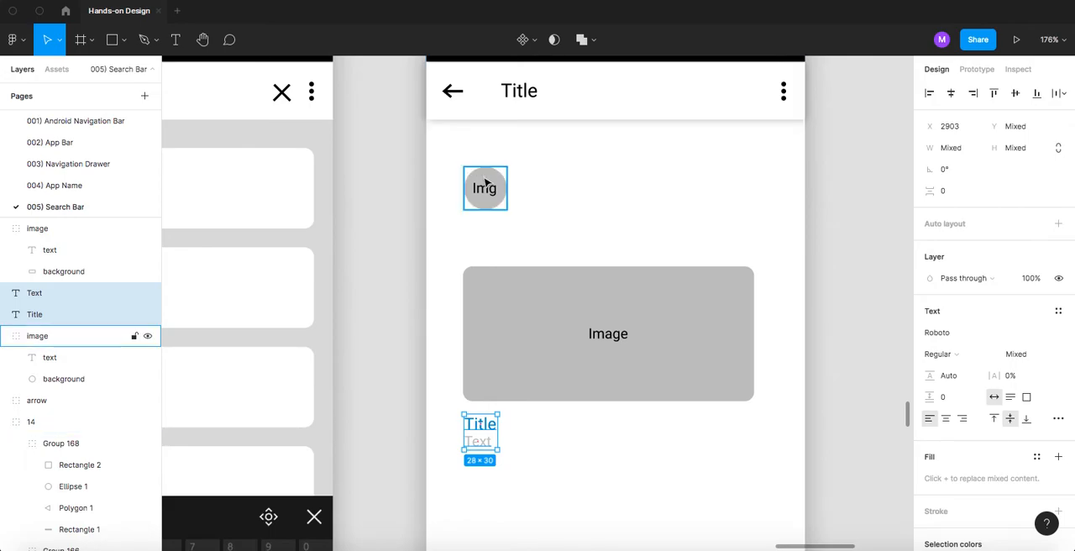
left_click(483, 188)
key("Delete")
- Move the image placeholder, Title and Text up together beneath the app bar, 98 px from the page's top edge
scroll(466, 206, "down", 5)
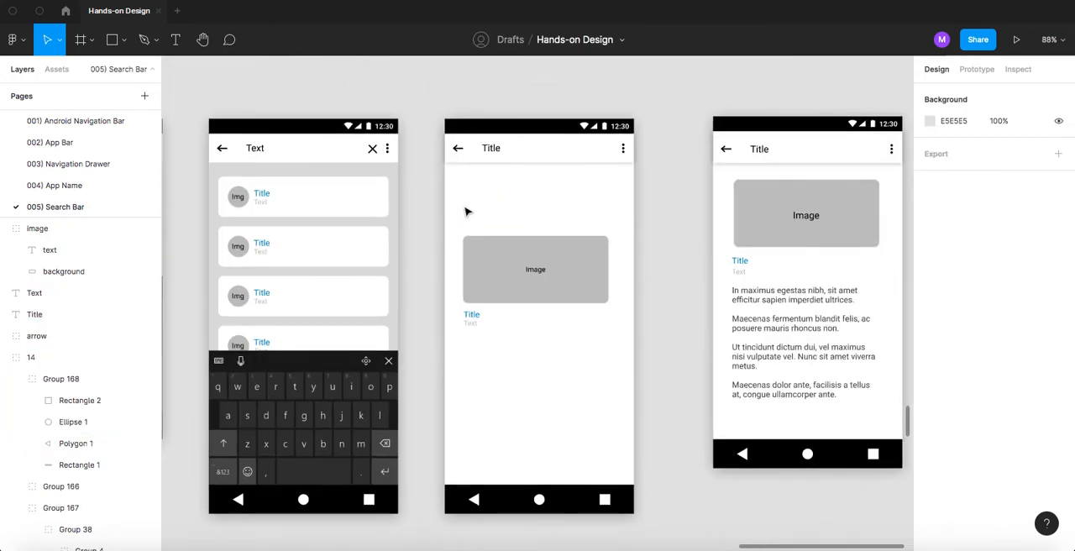
left_click_drag(424, 240, 647, 356)
left_click_drag(530, 272, 500, 213)
key("alt")
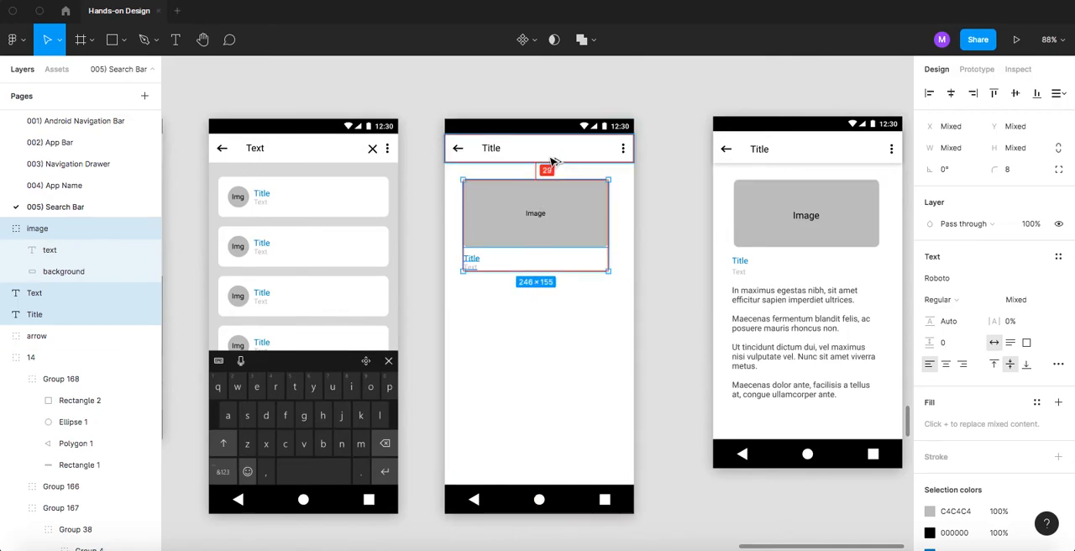
key("Up")
key("Up")
key("Up")
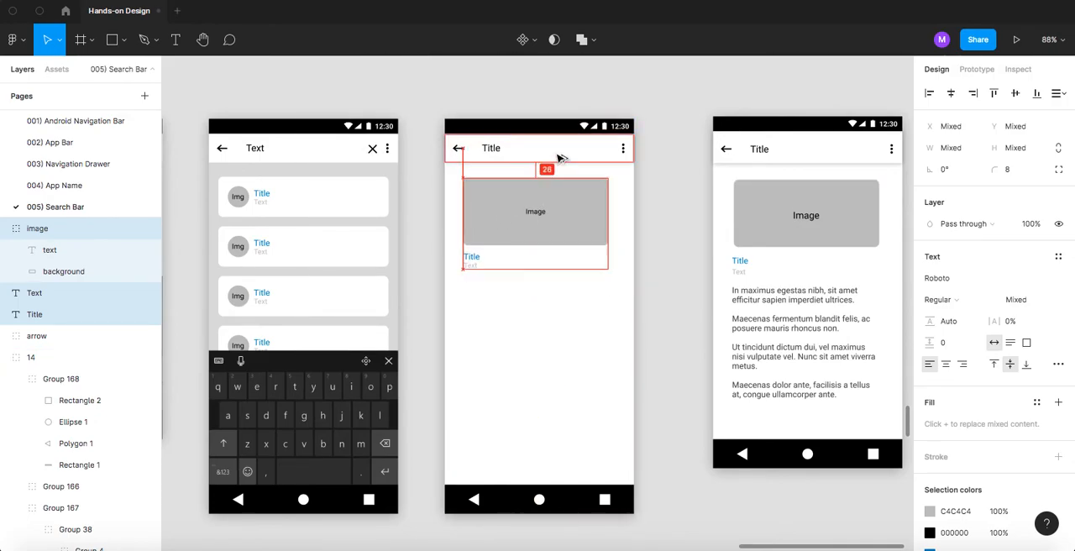
key("Up")
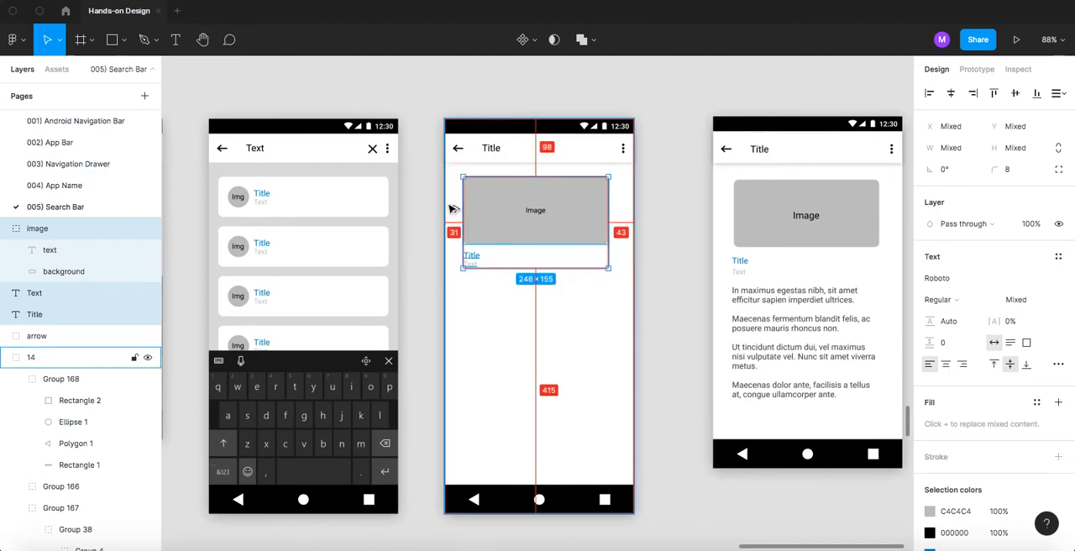
- Adjust the horizontal position of the image placeholder, Title and Text to leave a 32 px margin from the page's left edge
key("Right")
key("Right")
key("Right")
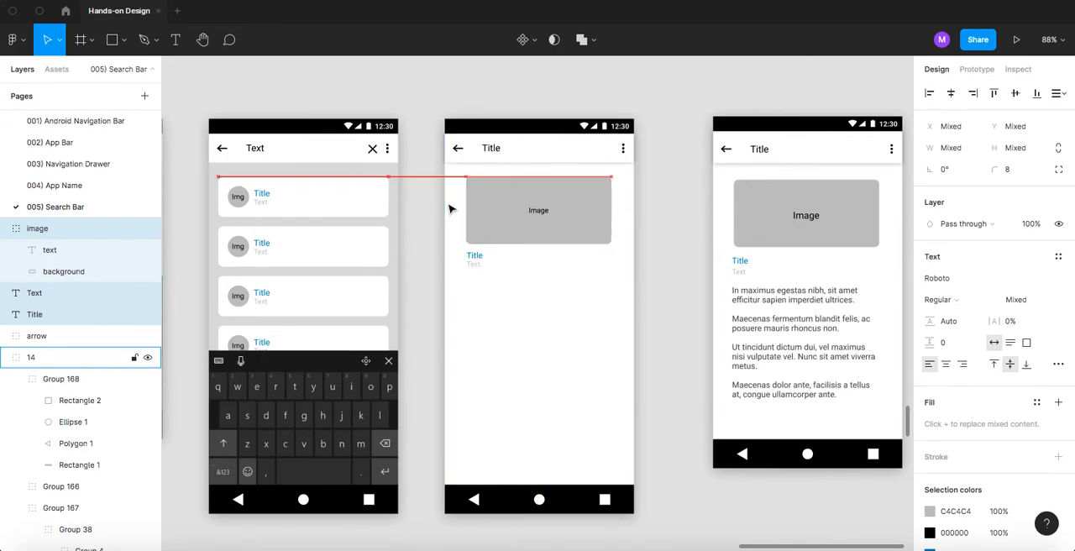
key("Right")
key("Right")
key("Right")
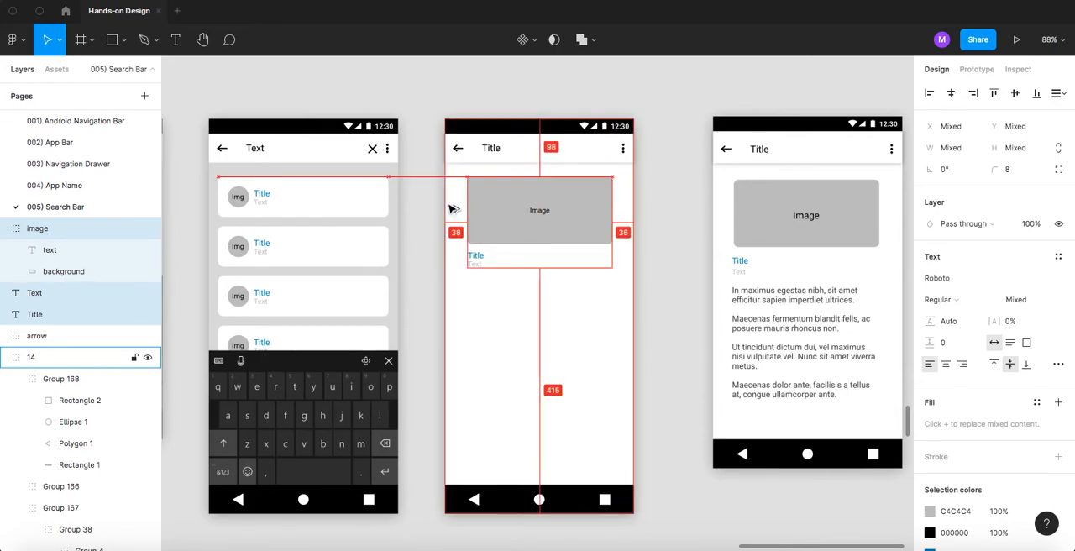
key("Right")
key("Left")
key("Left")
key("Left")
key("Left")
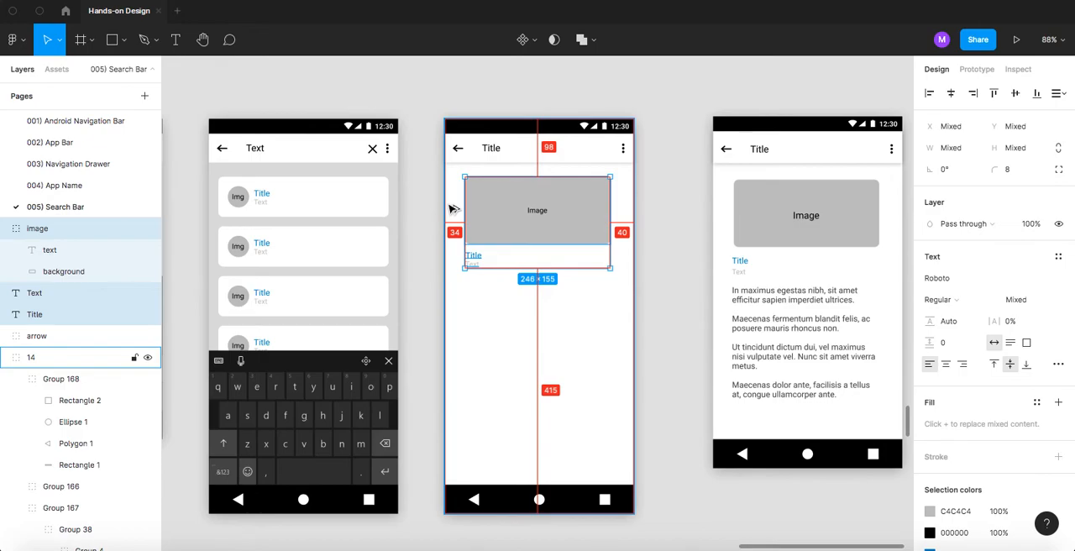
key("Left")
key("Left")
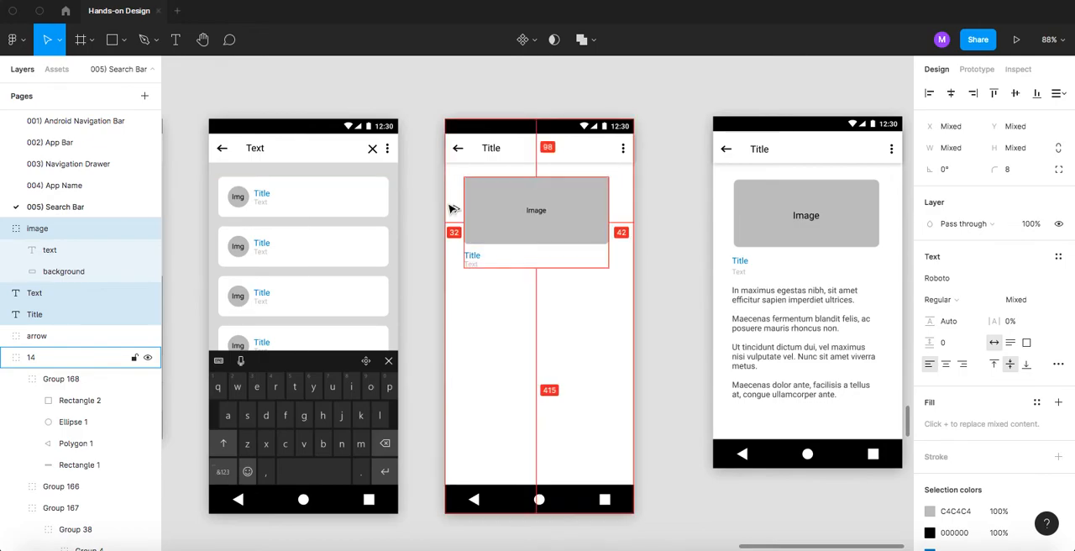
left_click(664, 191)
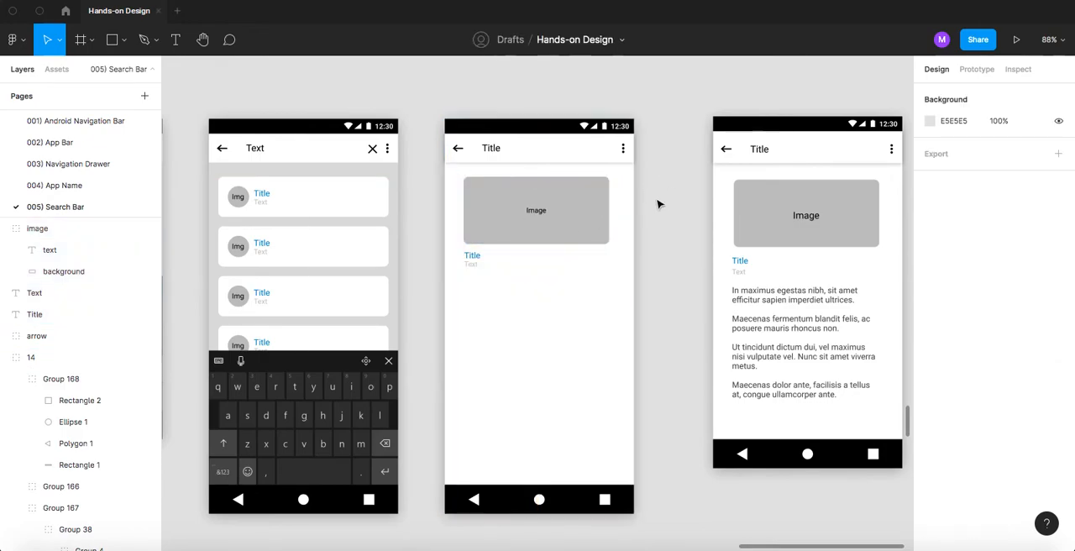
- Set the width of the image placeholder's grey background to 256 px, leaving 32 px margins on both sides of the page
scroll(660, 204, "up", 5)
left_click(535, 218, "super")
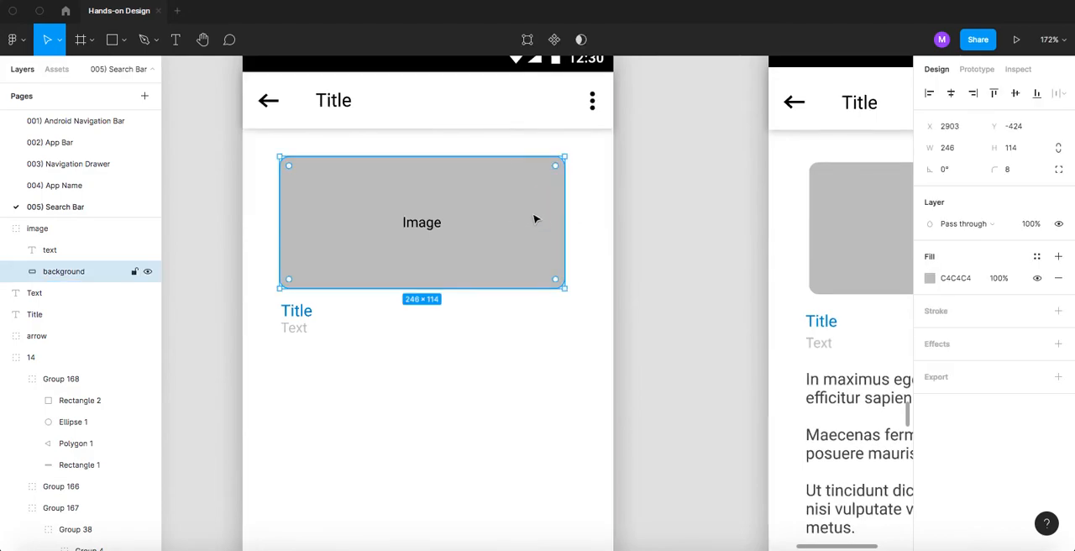
key("alt")
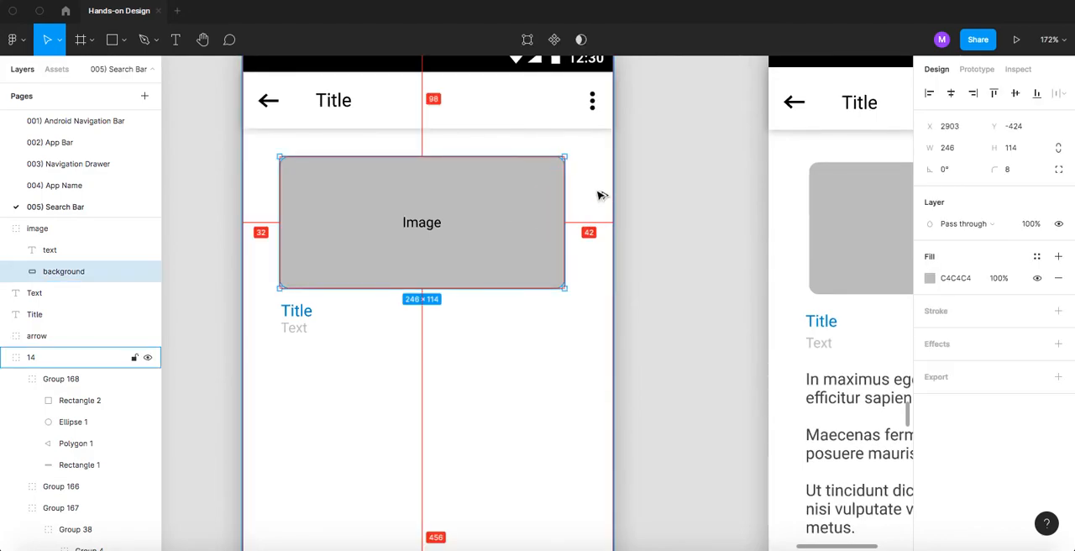
left_click_drag(564, 186, 580, 187)
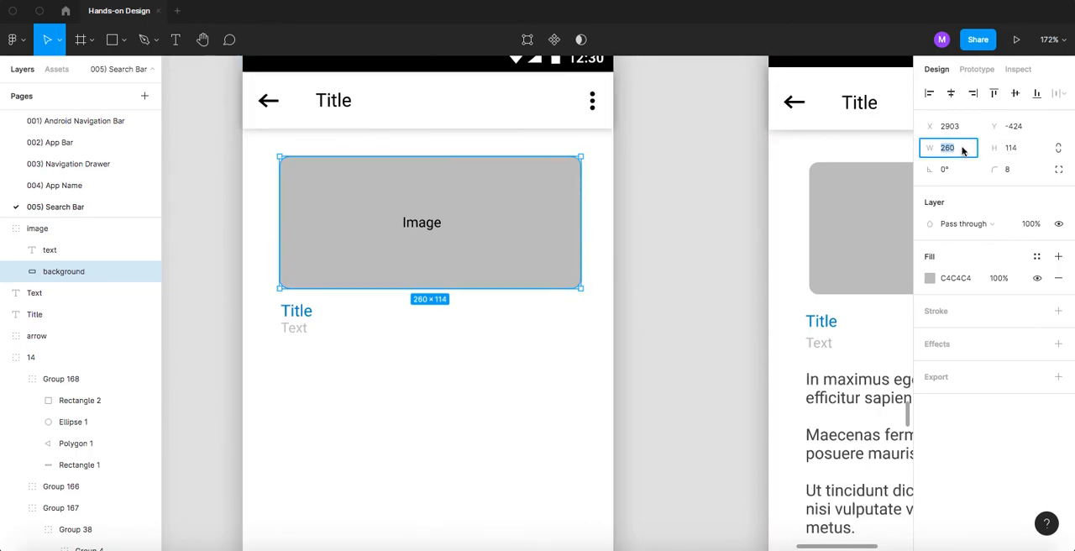
key("Down")
key("alt")
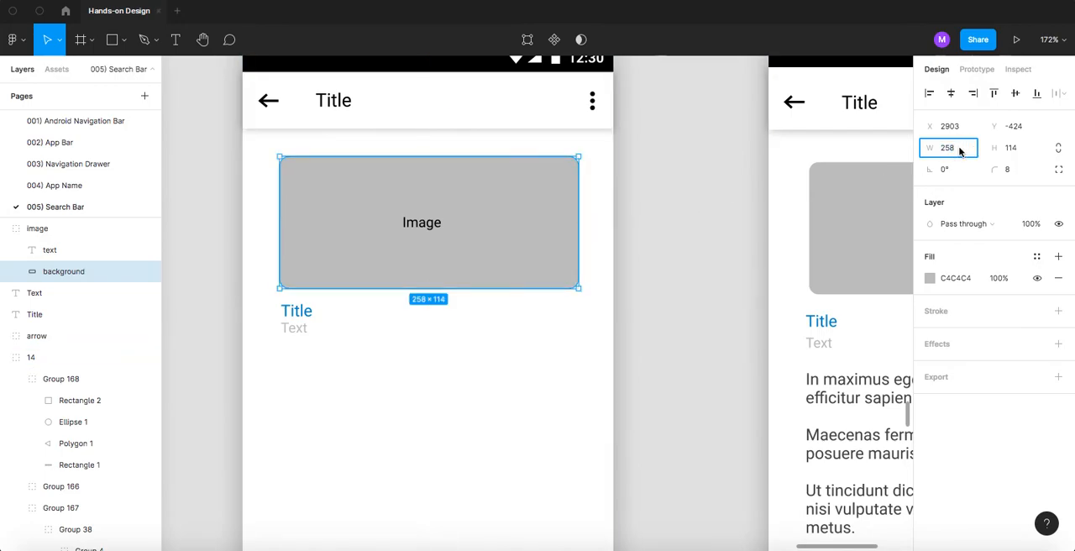
key("Up")
key("alt")
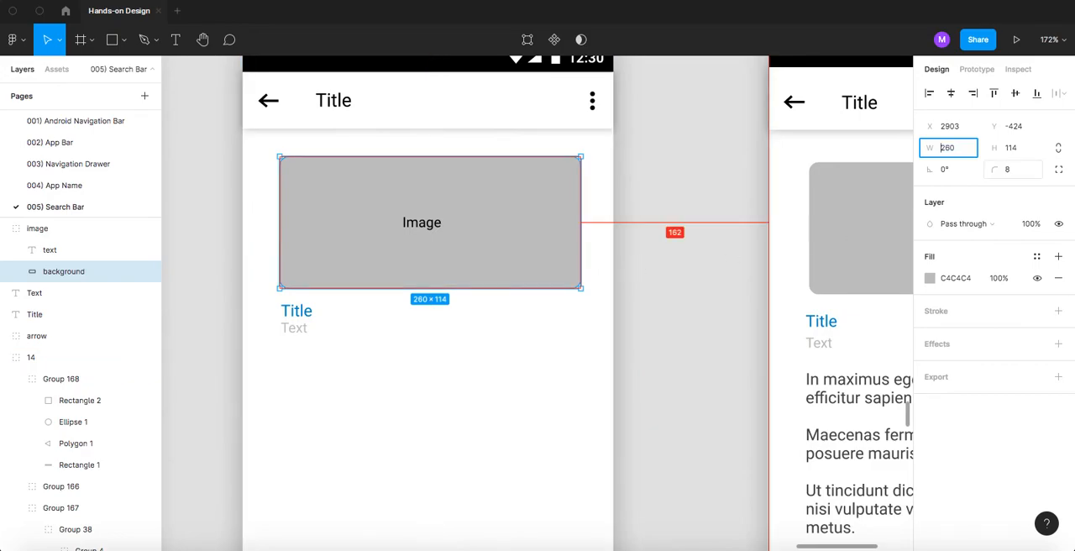
key("Down")
key("Down")
key("Down")
key("Down")
key("Down")
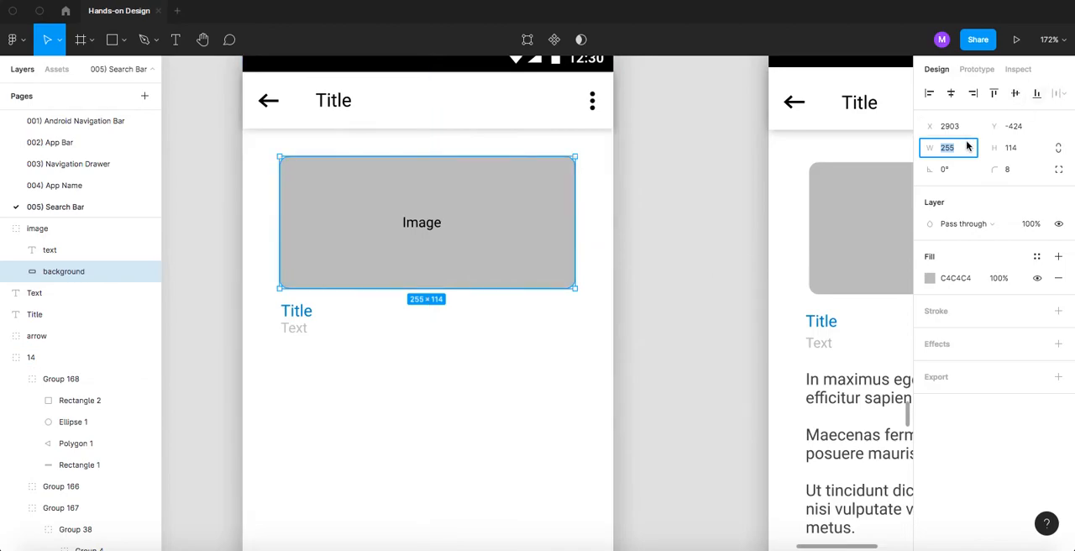
key("Down")
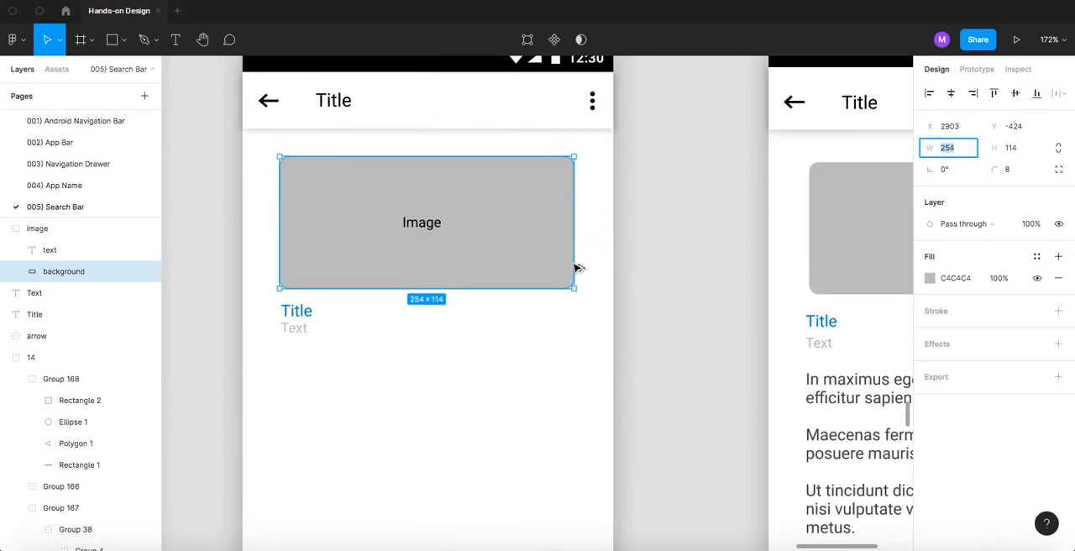
left_click(958, 150)
key("Up")
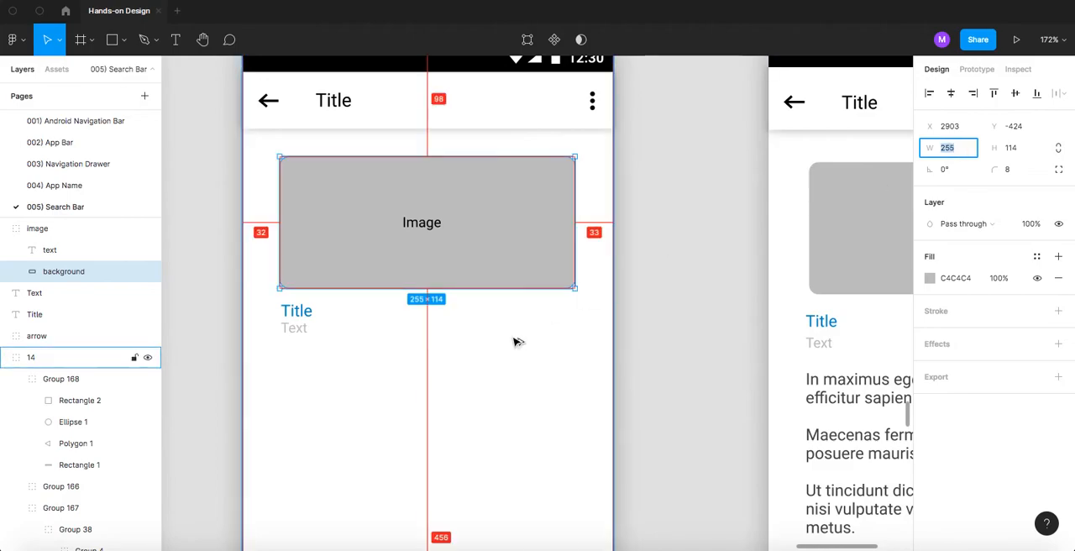
key("Up")
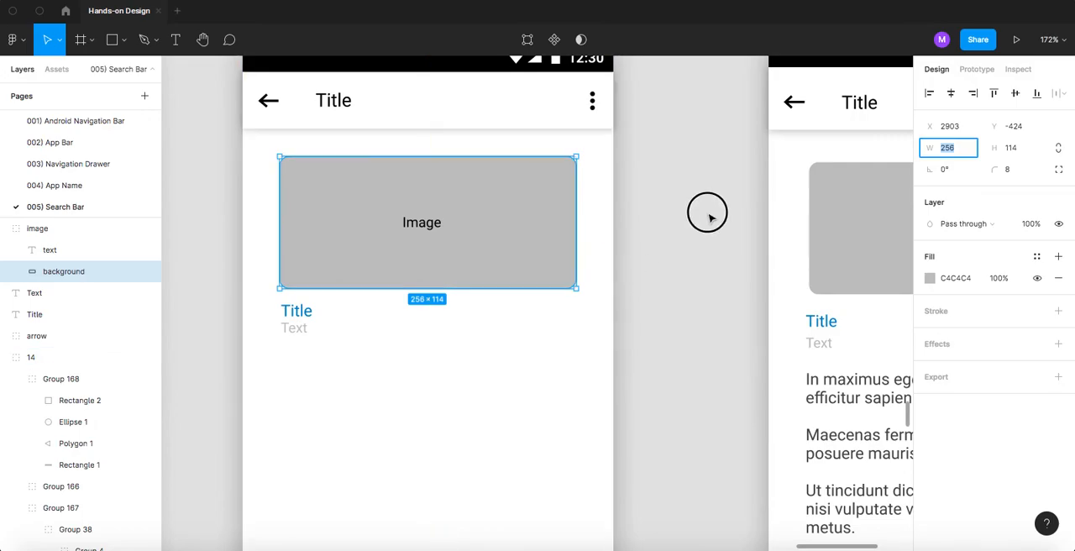
left_click(707, 216)
- Center the Image label horizontally on the placeholder's grey background
left_click(443, 249)
left_click(434, 225, "shift")
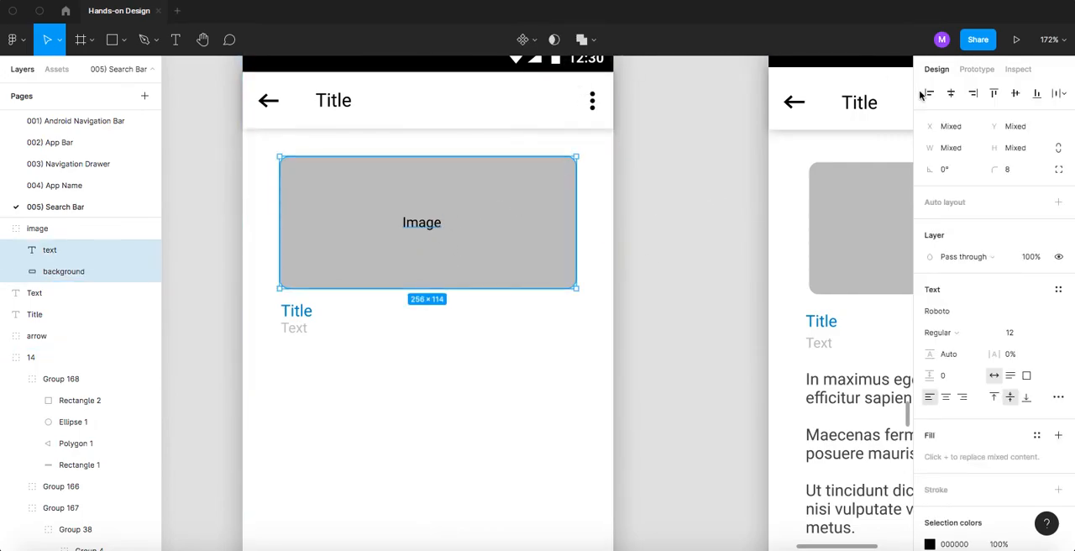
left_click(951, 93)
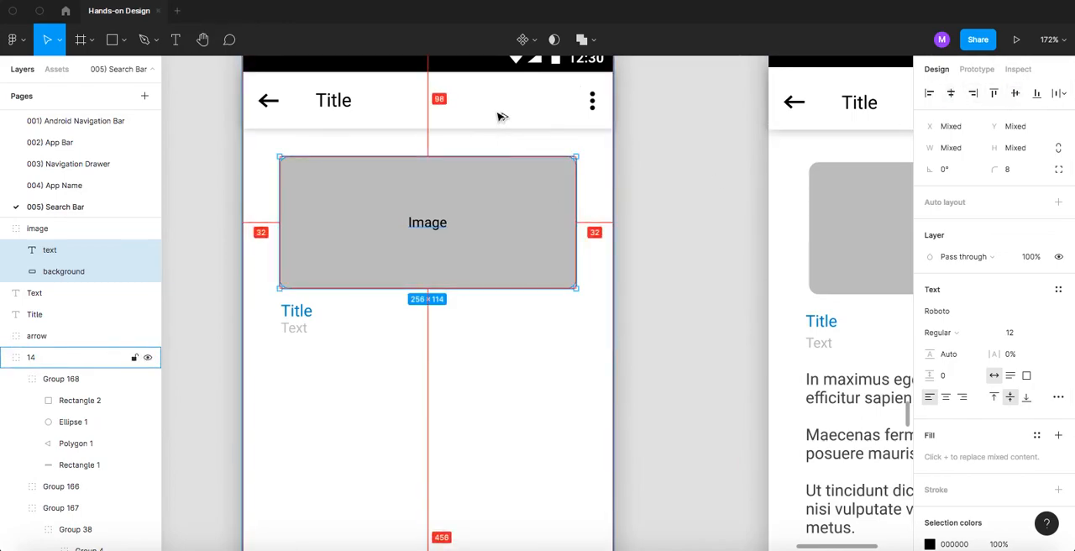
left_click(670, 207)
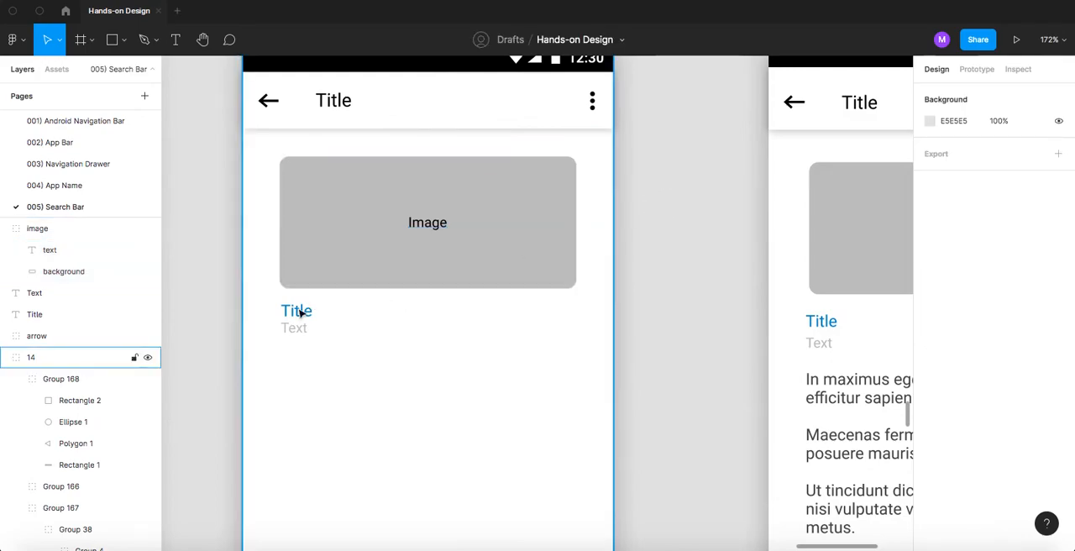
- Move the blue Title and grey Text together to sit 16 px below the image placeholder and 32 px from the page's left edge
left_click(299, 311)
scroll(298, 311, "up", 3)
scroll(298, 315, "up", 2)
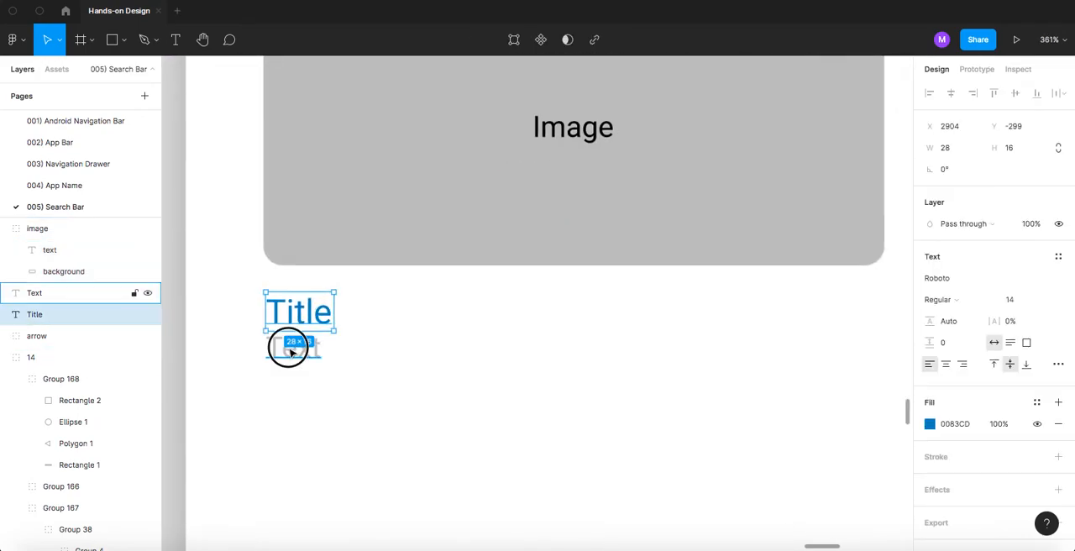
left_click(290, 349, "shift")
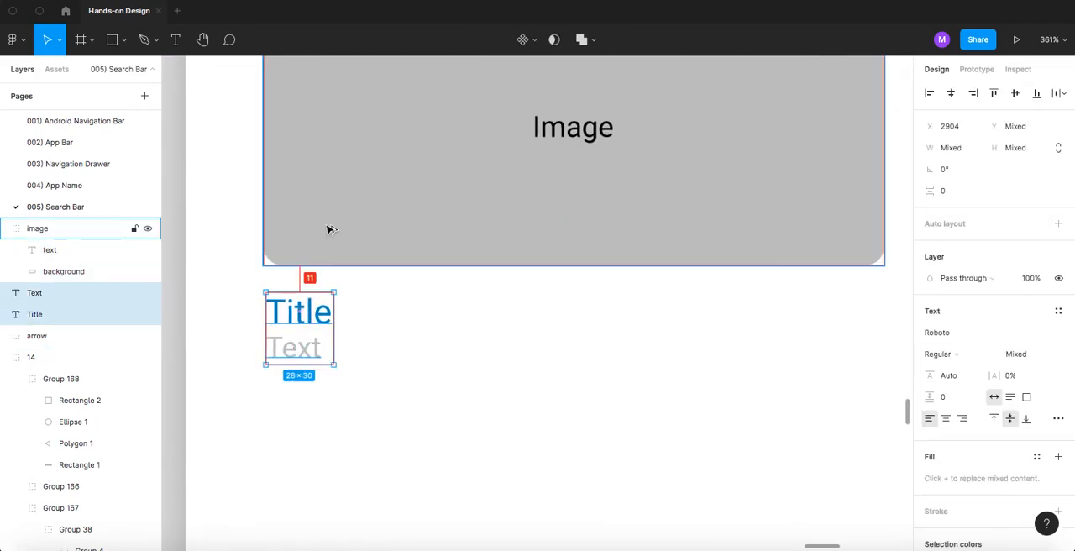
key("Down")
key("Down")
key("Down")
key("Down")
key("Down")
scroll(329, 230, "down", 5)
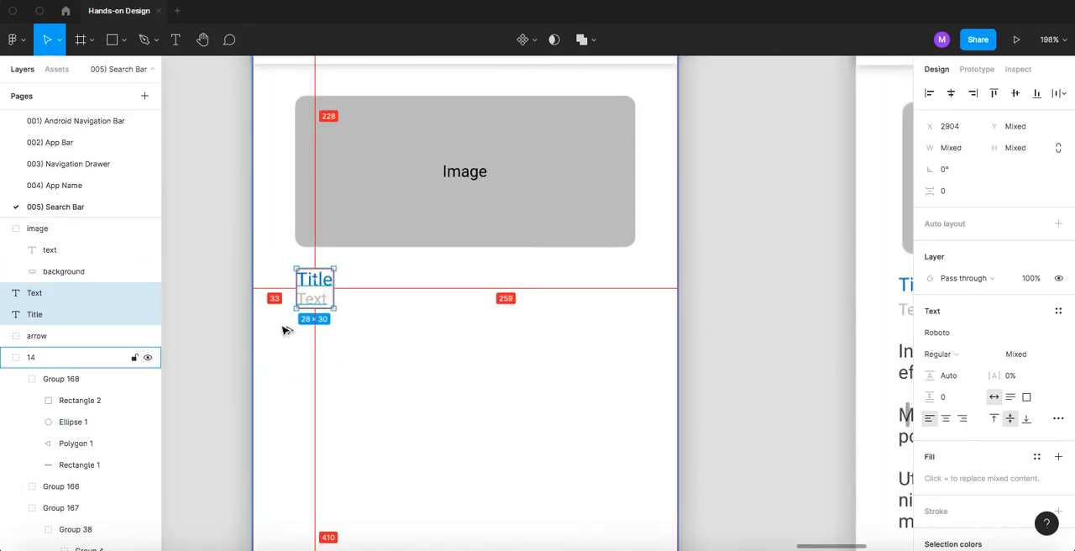
key("Left")
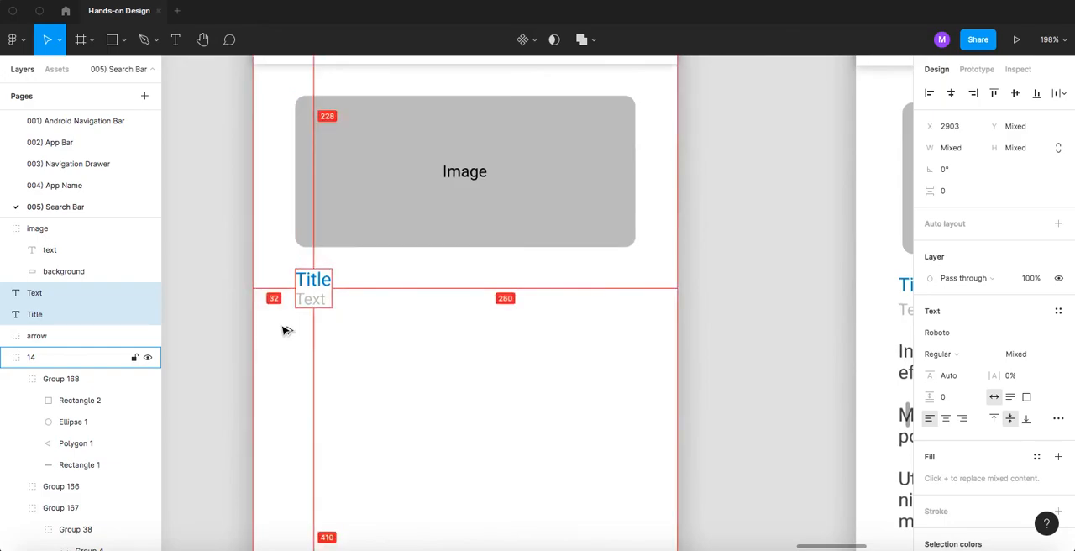
left_click(720, 232)
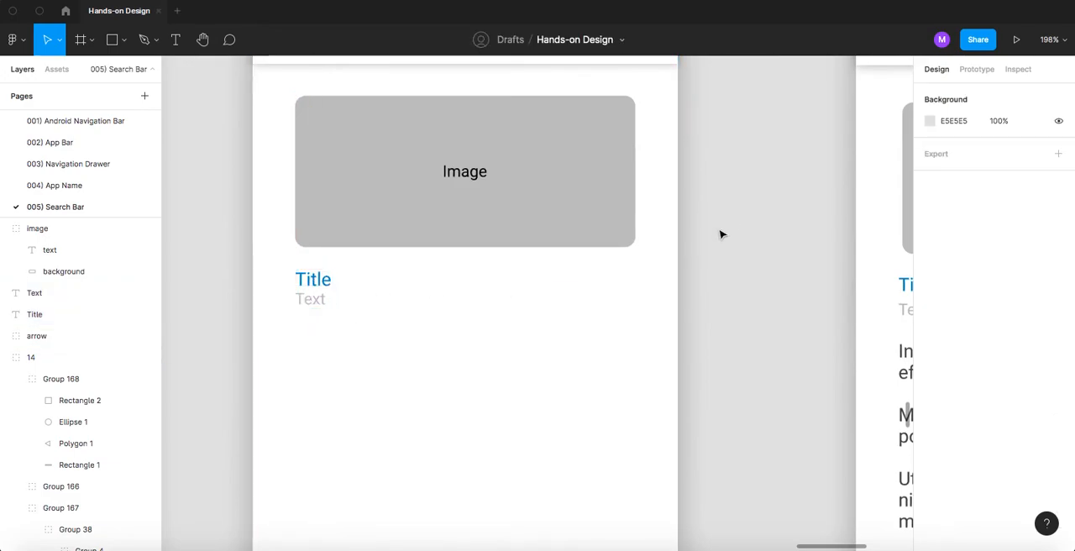
- Inspect the text properties of the body paragraphs on the reference page
scroll(653, 231, "down", 5)
scroll(669, 262, "right", 4)
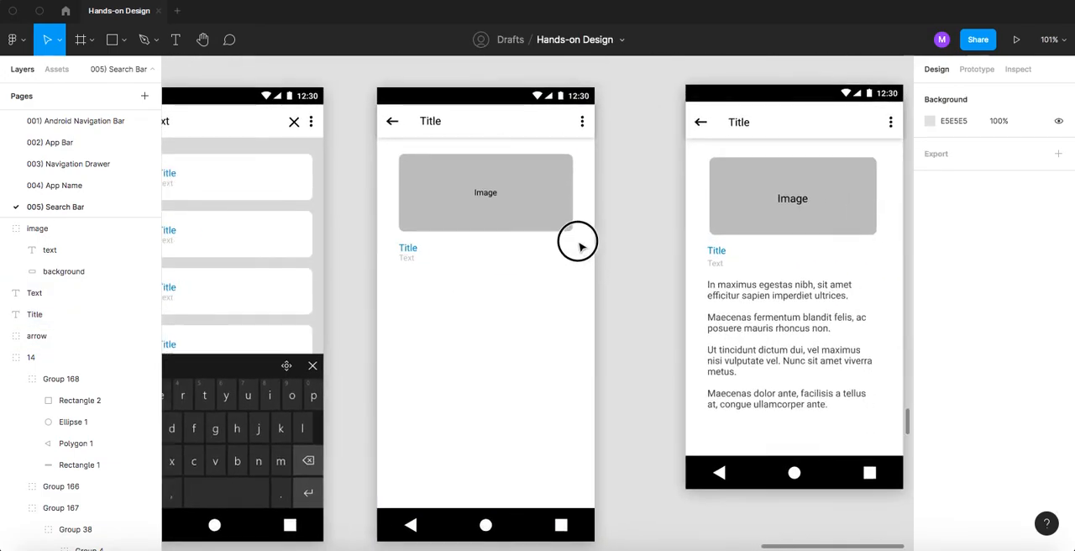
left_click(654, 279)
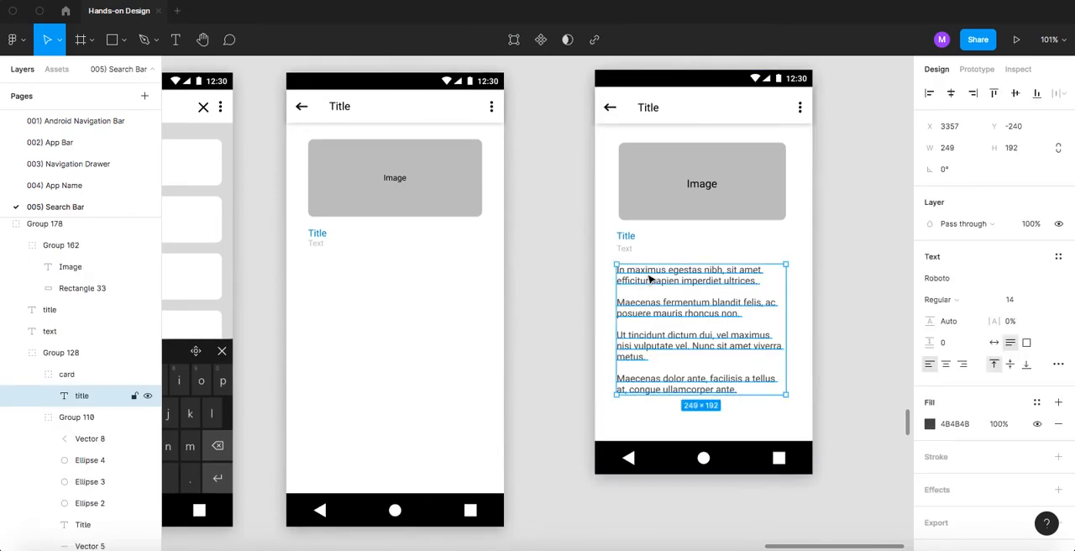
- Switch to Chrome, search the web for "lorem ipsum" and open the lipsum.com generator site
key("super+Tab")
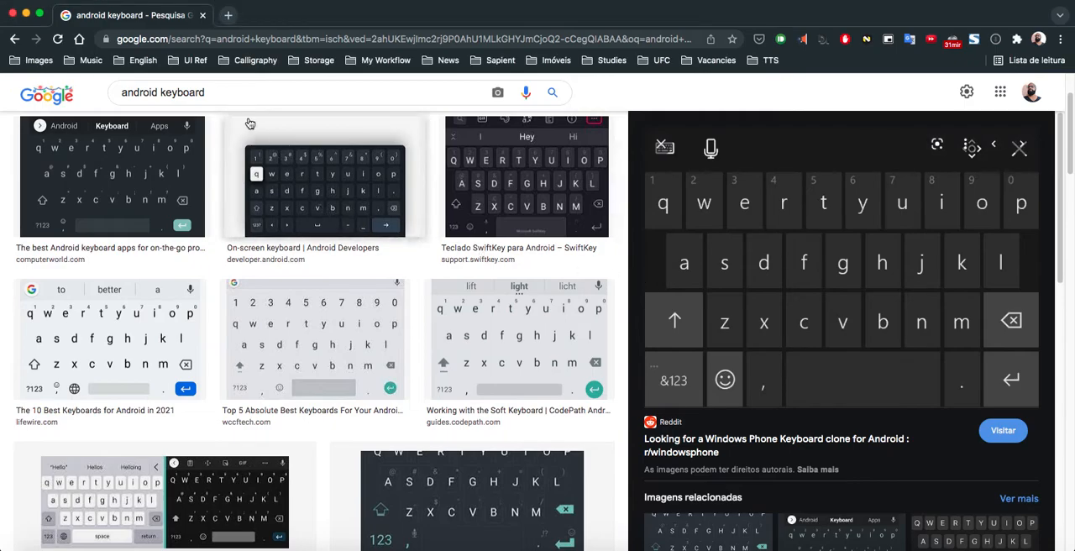
left_click(252, 91)
type("lore")
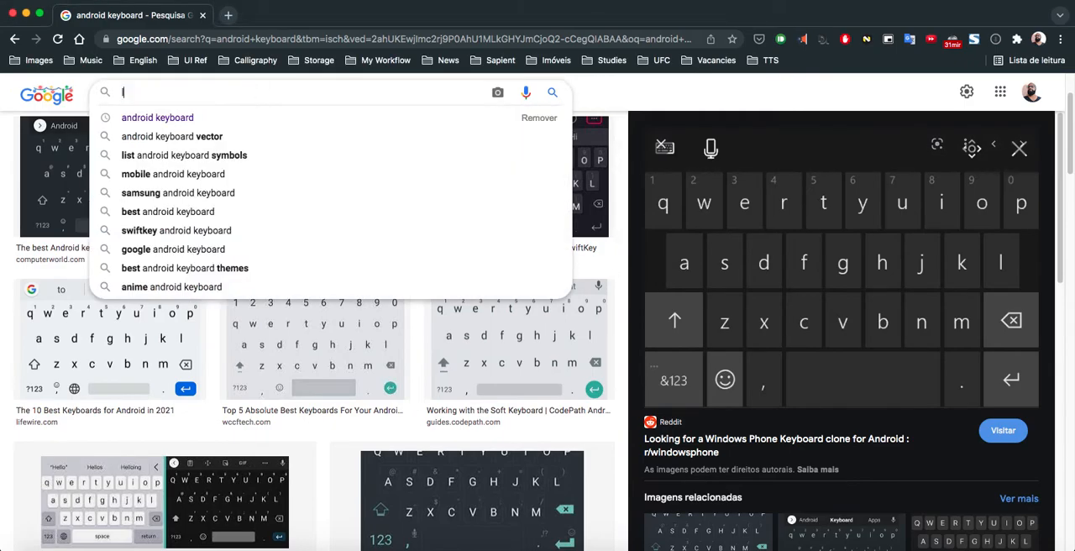
type("n ip")
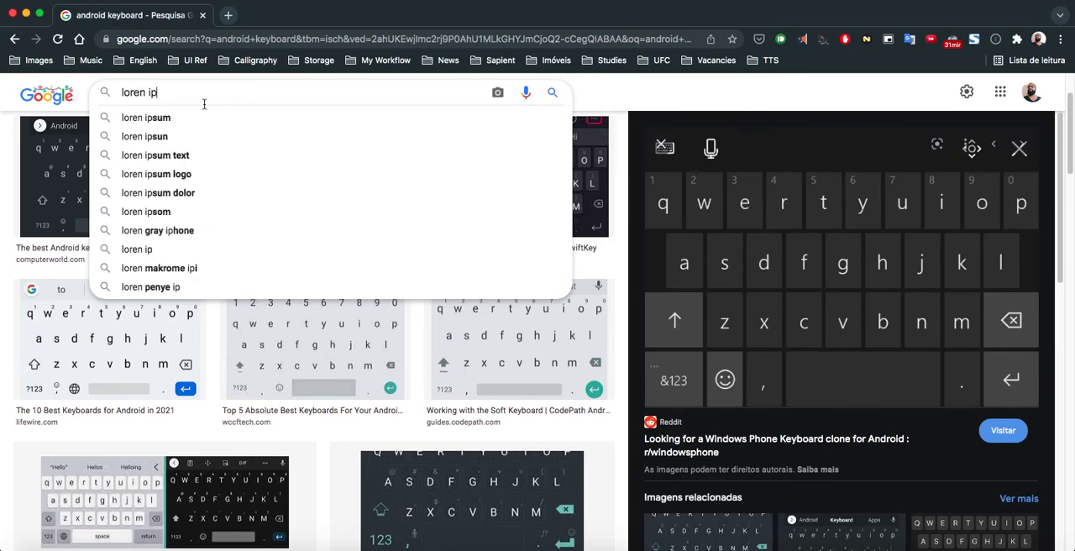
left_click(198, 117)
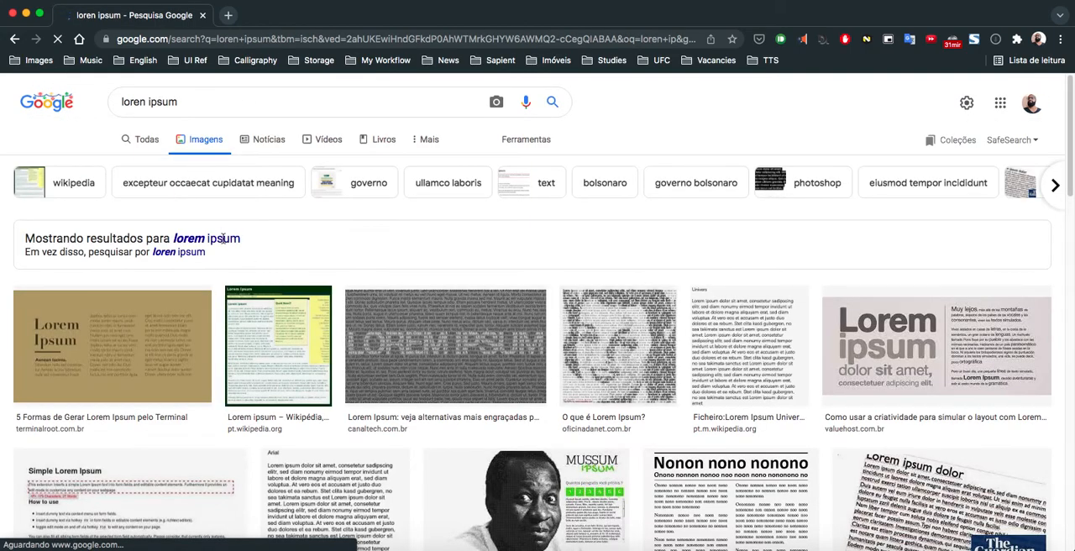
left_click(223, 238)
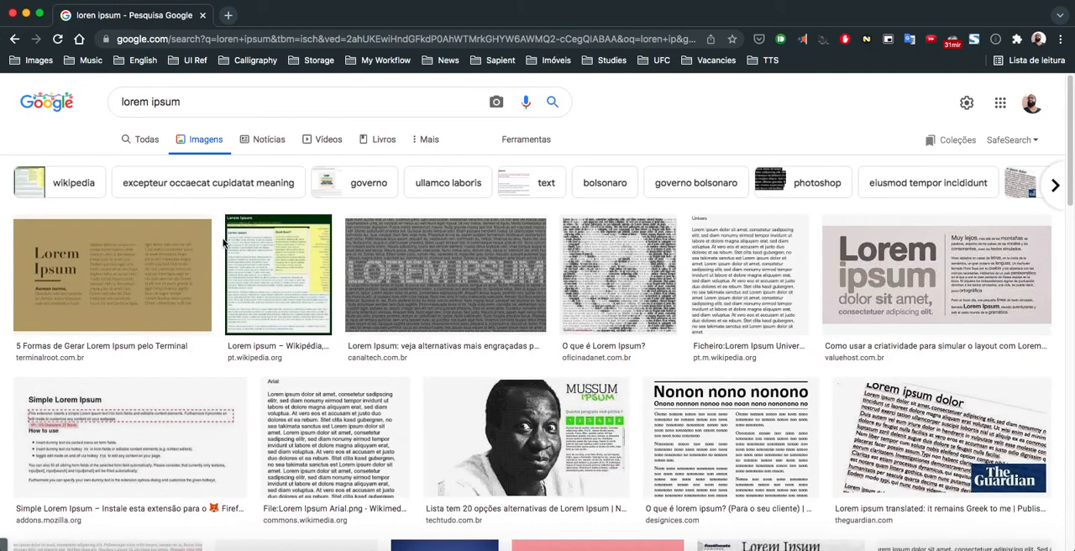
left_click(143, 141)
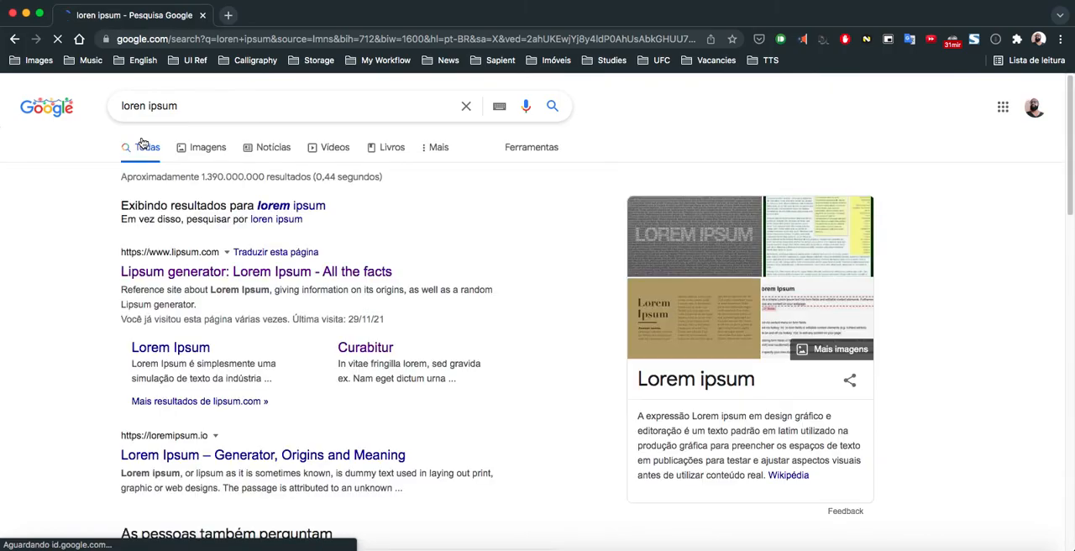
left_click(290, 204)
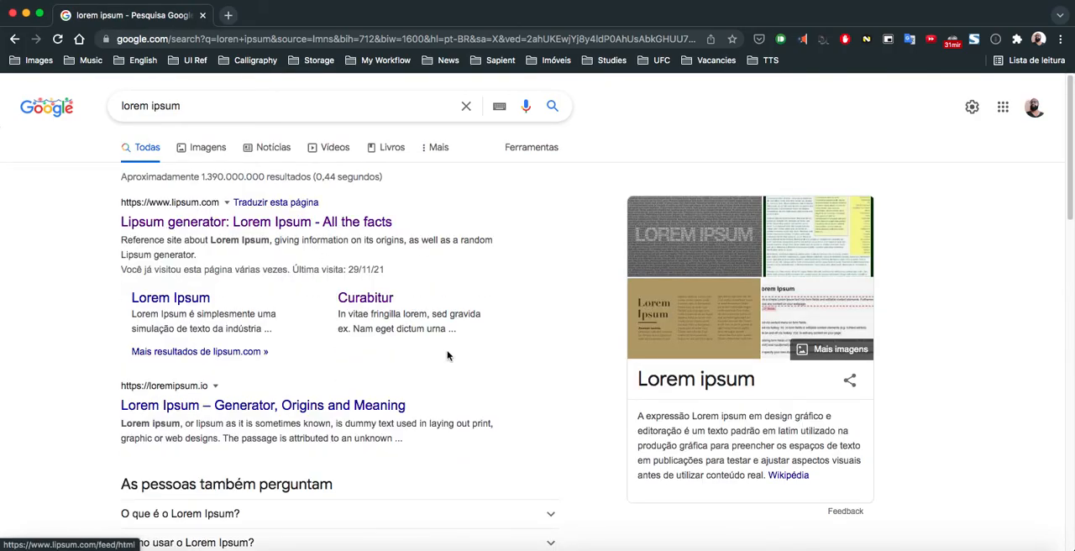
left_click(273, 224)
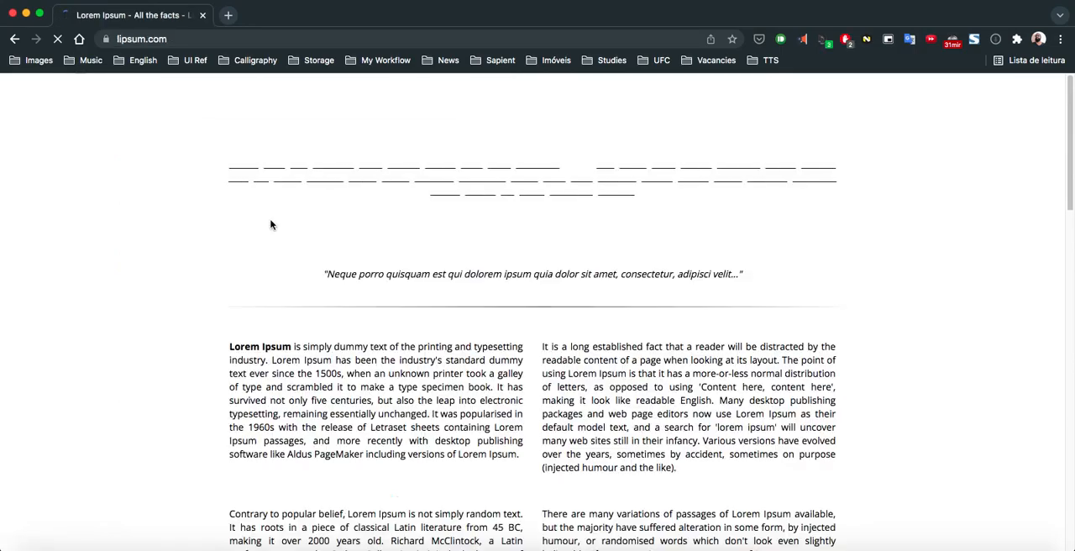
- Generate five paragraphs of Lorem Ipsum placeholder text on lipsum.com
scroll(492, 335, "down", 5)
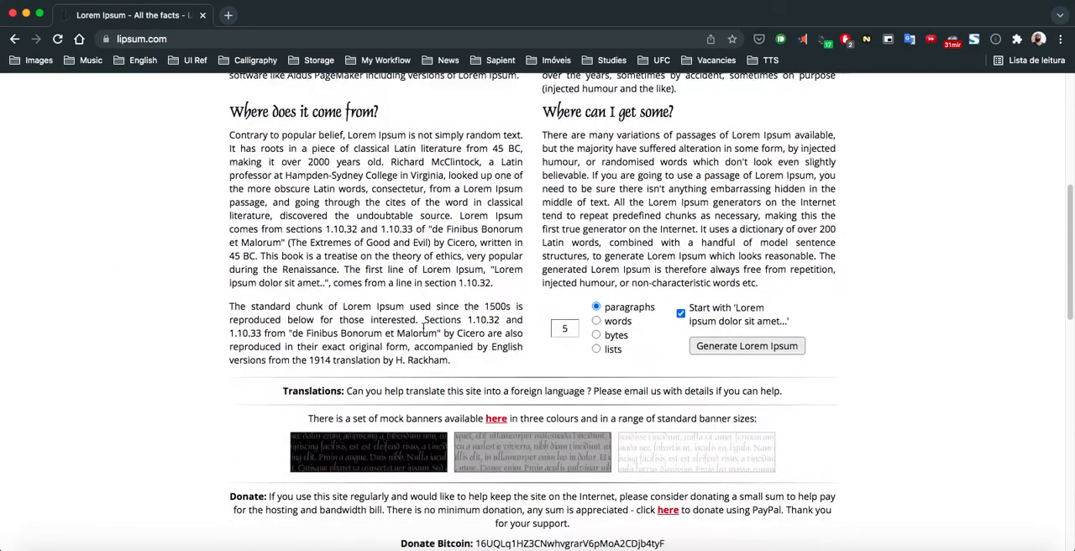
scroll(499, 331, "up", 5)
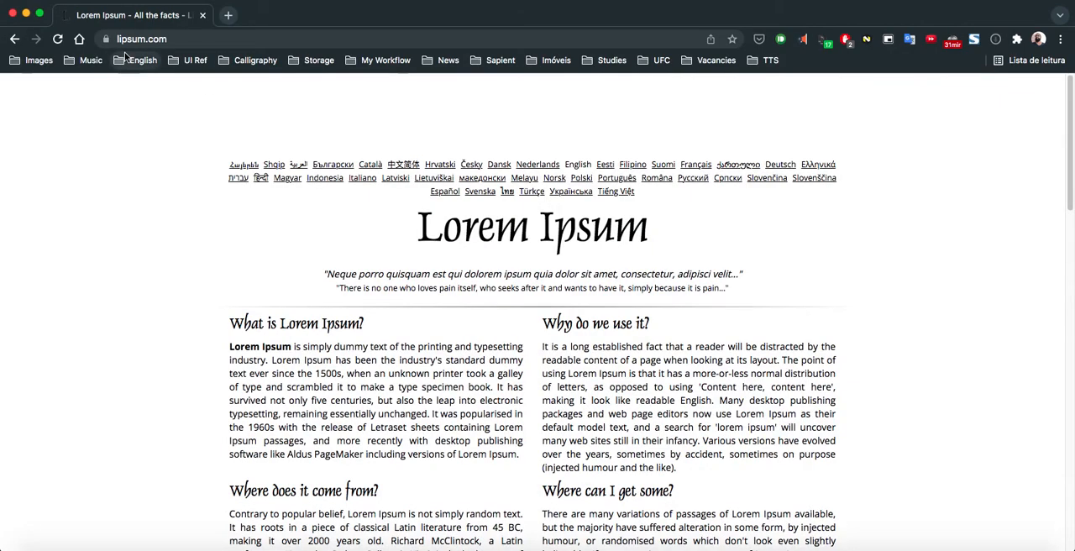
scroll(496, 258, "down", 5)
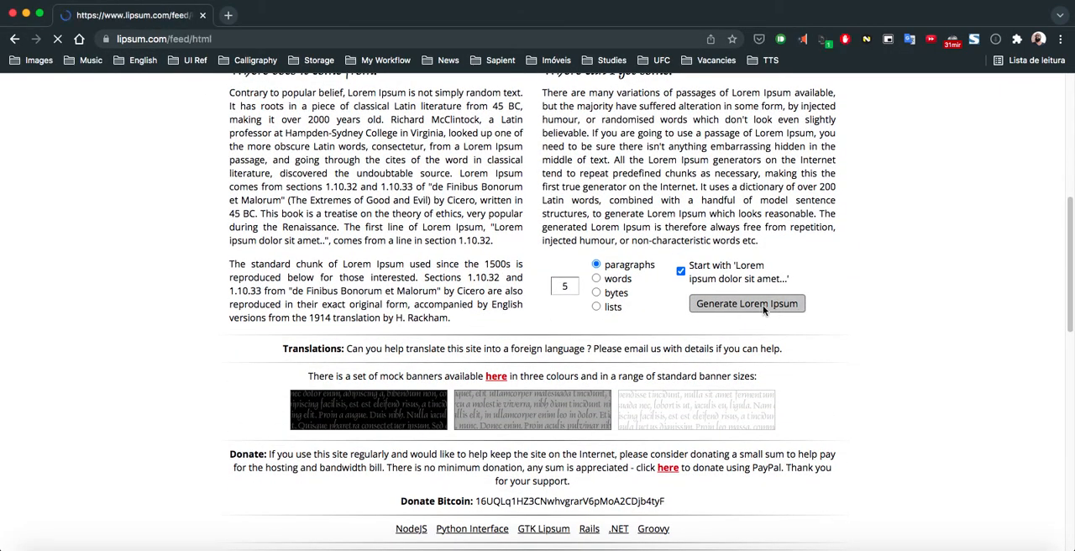
scroll(499, 369, "down", 2)
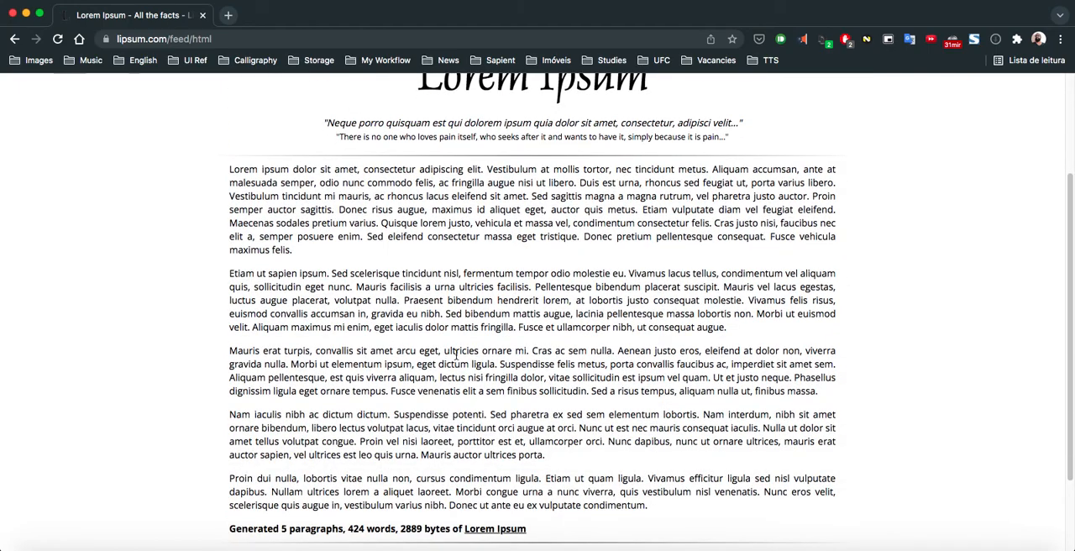
- Select a passage of the third generated paragraph starting at "Cras ac sem nulla" and switch back to Figma
left_click_drag(533, 350, 498, 364)
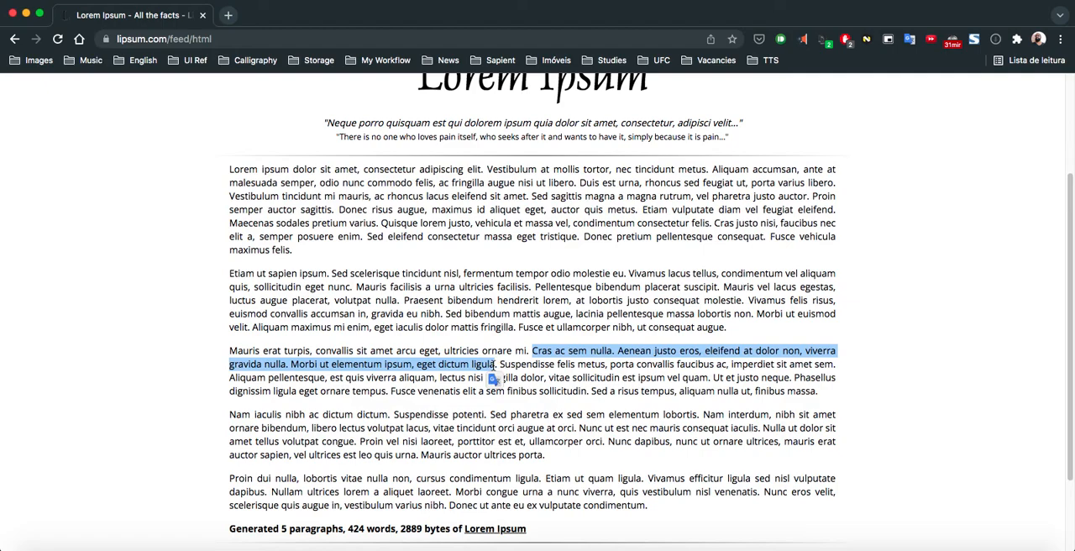
left_click(501, 363)
left_click_drag(532, 352, 544, 374)
key("super+Tab")
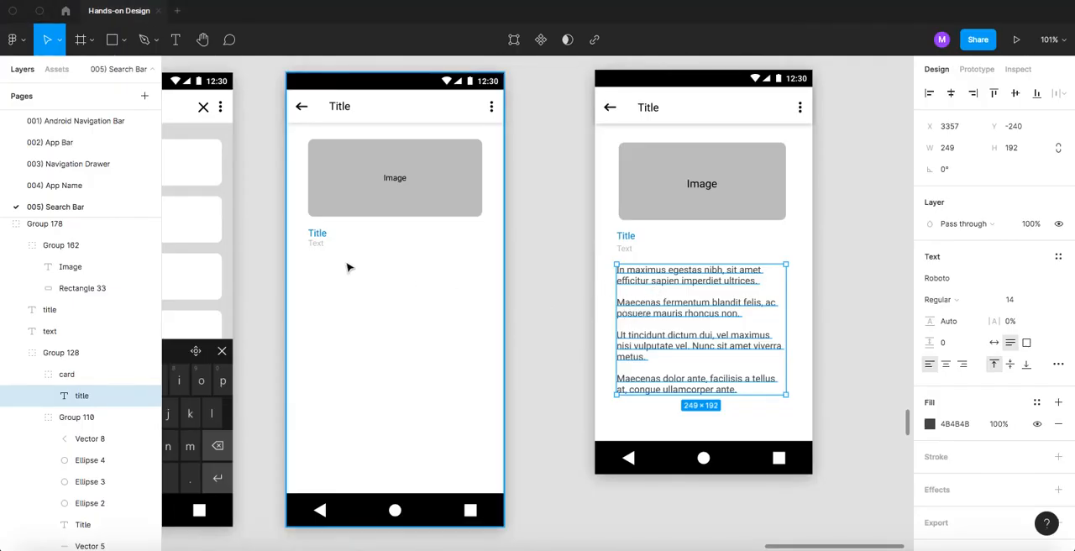
- Duplicate the grey "Text" label a short distance below the original on the page without body paragraphs
left_click(554, 271)
scroll(561, 260, "left", 2)
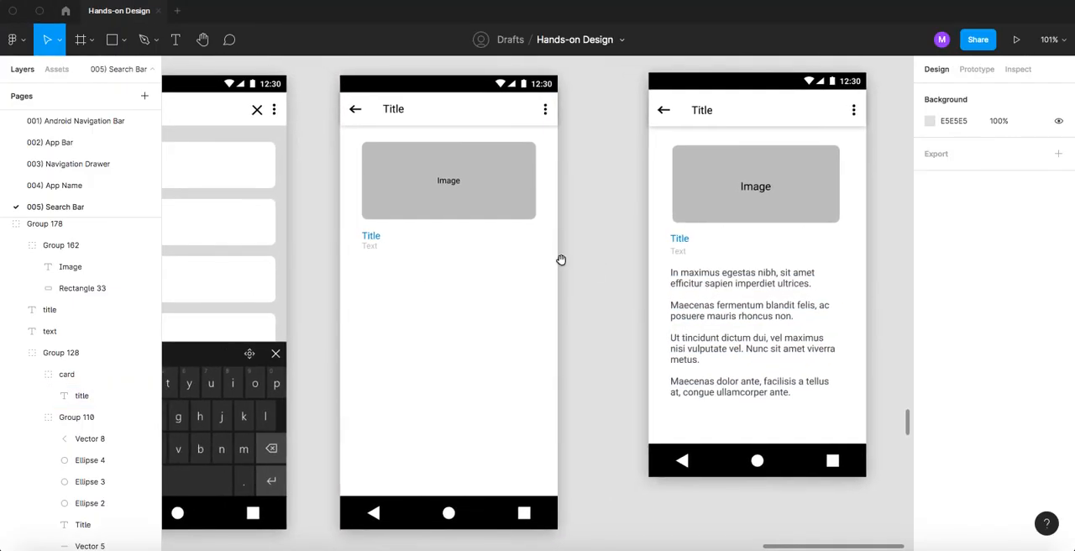
left_click(723, 279)
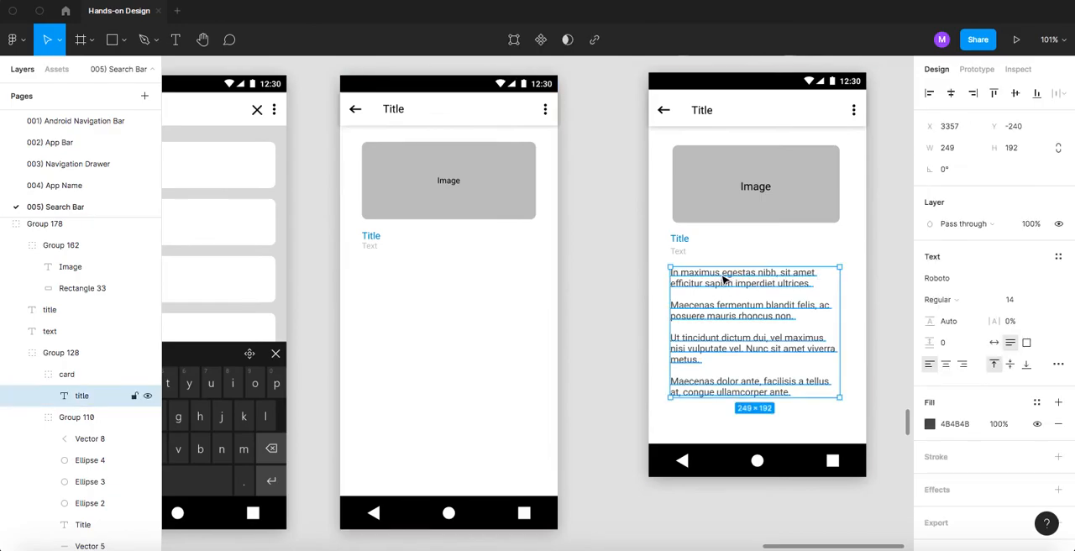
left_click(584, 261)
left_click_drag(370, 245, 423, 271)
scroll(418, 250, "up", 2)
scroll(418, 249, "up", 1)
left_click(422, 246)
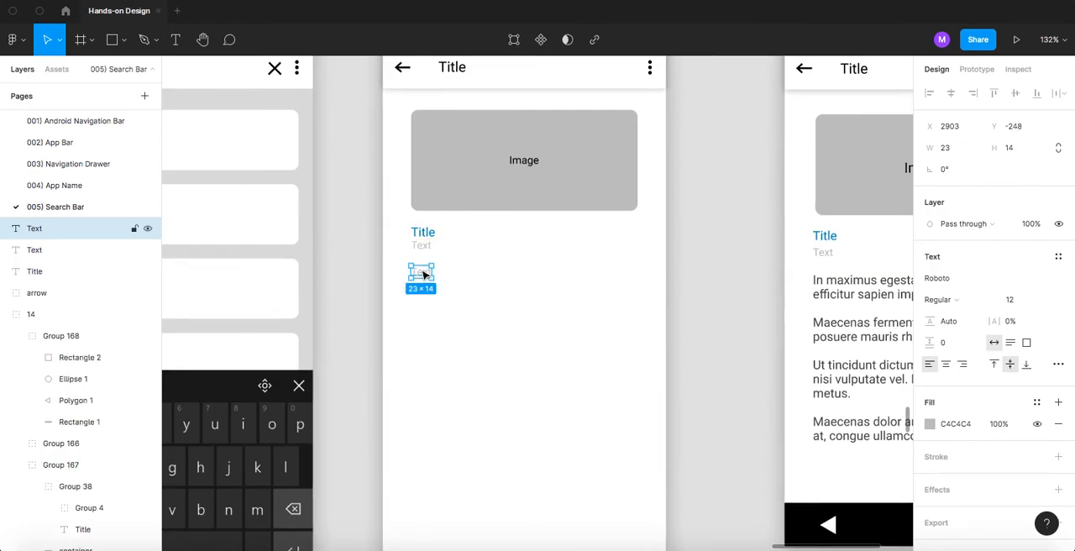
- Set the duplicated "Text" label's font size to 14 and its fill to dark grey 484848
left_click(1025, 305)
type("14")
key("Return")
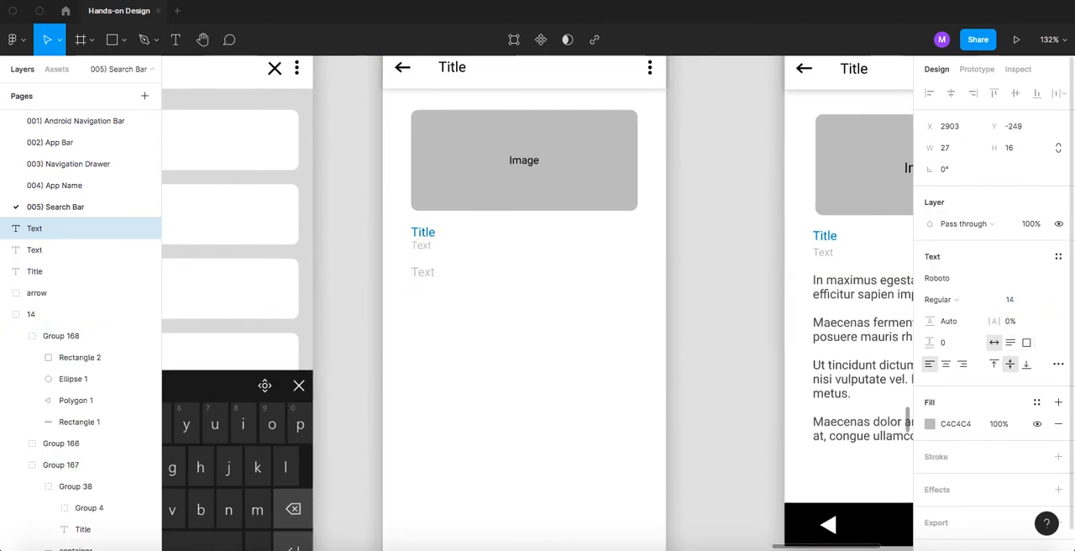
left_click(929, 424)
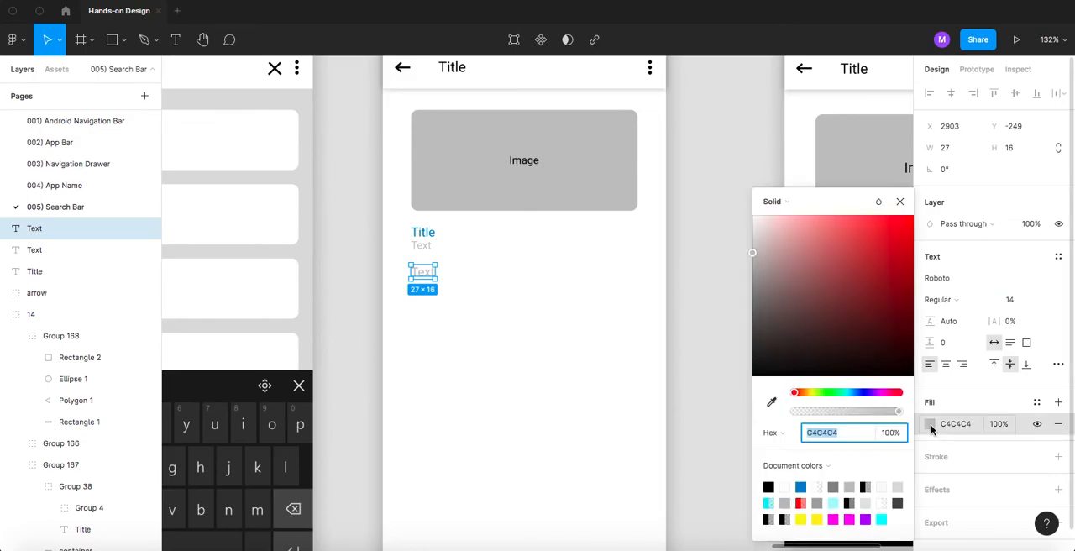
left_click(768, 486)
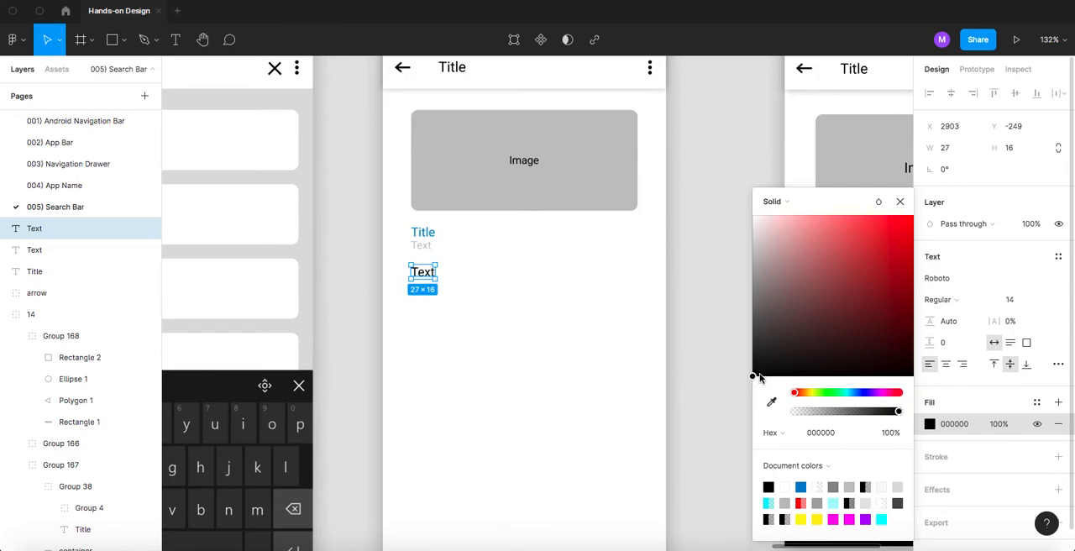
left_click_drag(753, 376, 751, 331)
left_click(703, 297)
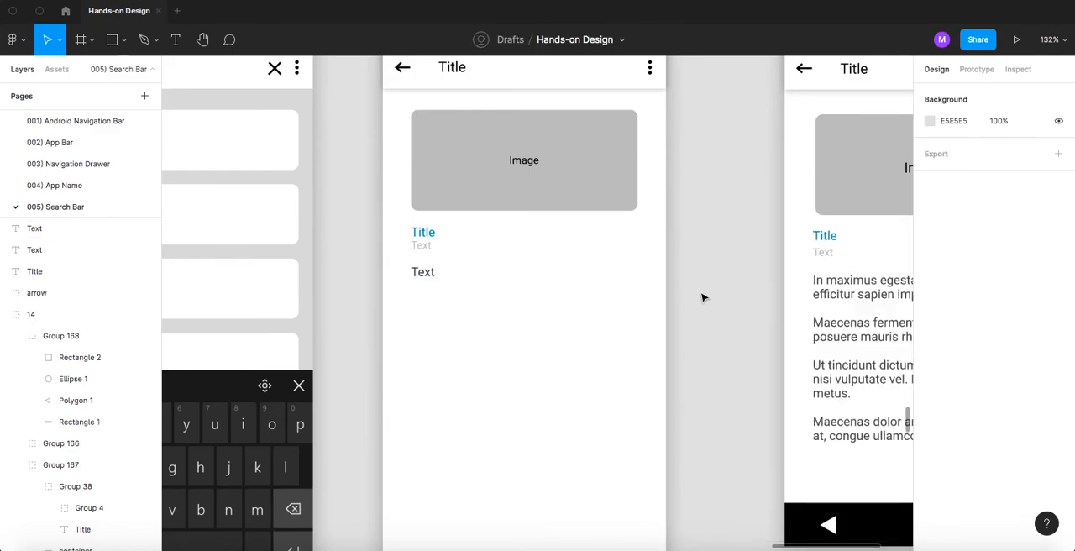
- Replace the duplicated label's content with the copied Lorem Ipsum passage starting at "Cras ac sem nulla"
left_click(425, 273)
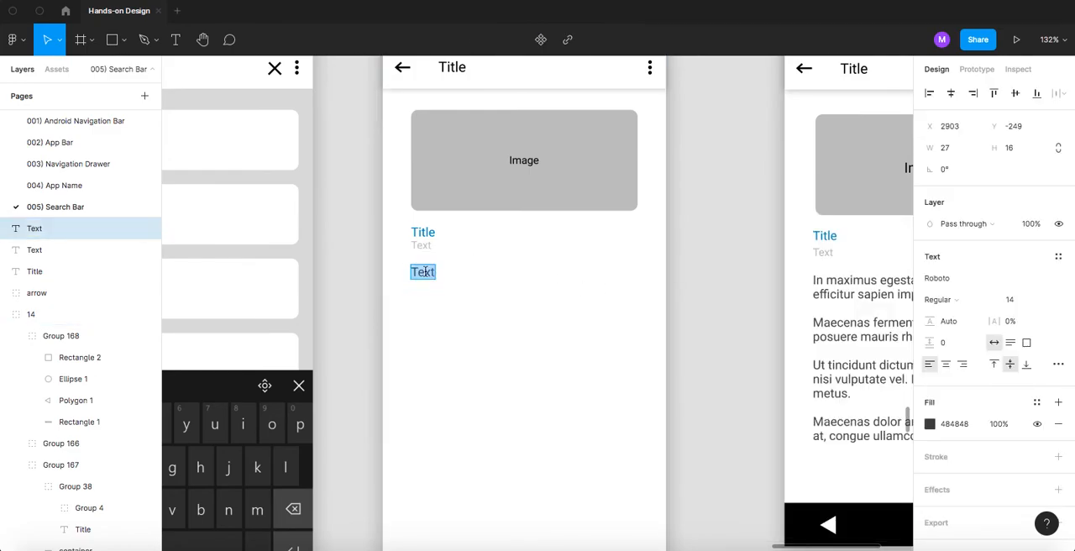
key("ctrl+v")
scroll(583, 257, "down", 6)
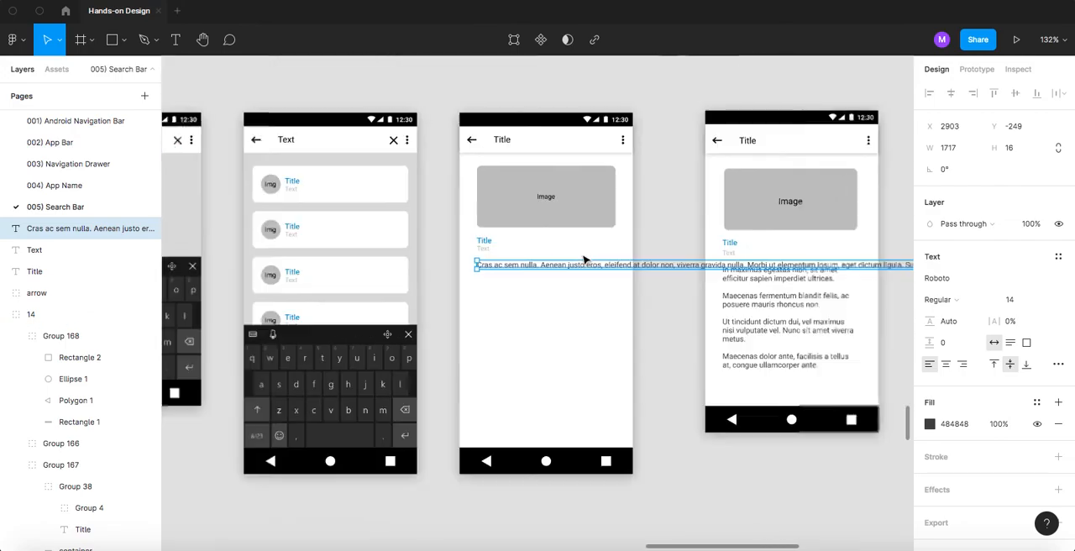
- Narrow the long Lorem Ipsum text box to a width of 256 so it wraps under the image
left_click(857, 307)
left_click_drag(871, 310, 550, 311)
scroll(748, 274, "down", 5)
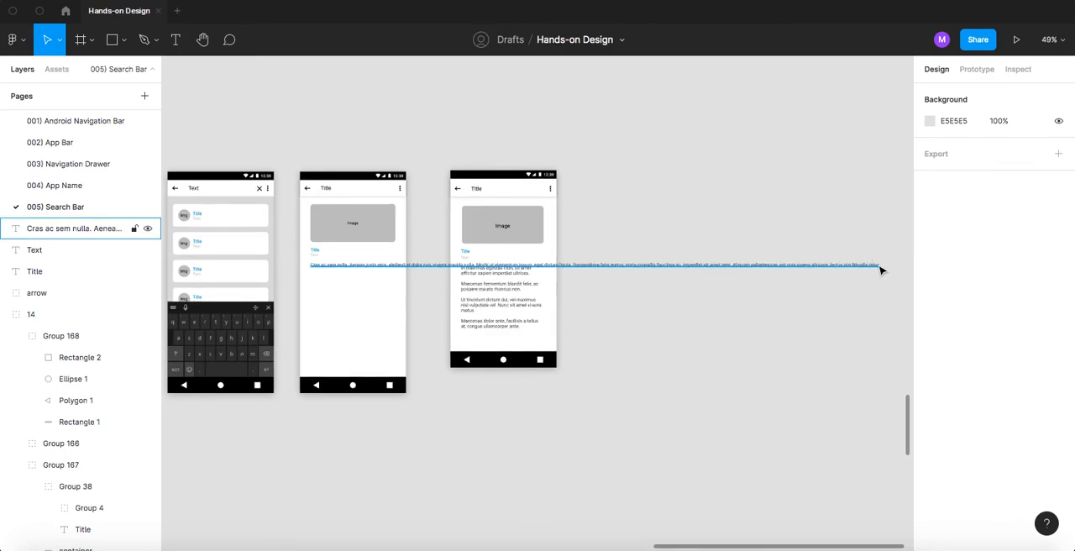
left_click(882, 267)
left_click_drag(864, 267, 397, 281)
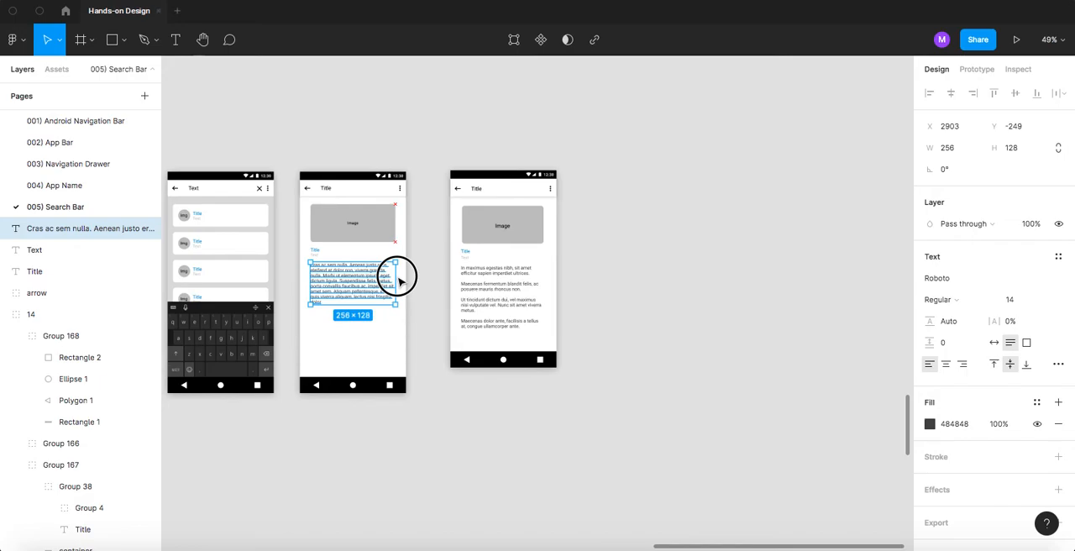
left_click(428, 269)
scroll(513, 264, "left", 5)
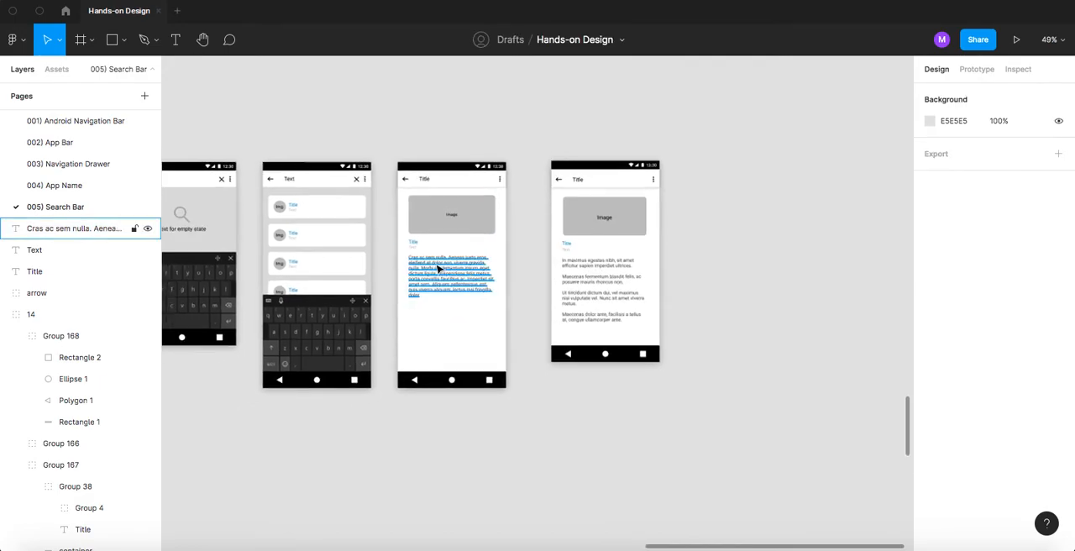
- Start a new paragraph at "Morbi ut elementum ipsum" in the body text, separated by a blank line
scroll(429, 267, "up", 3)
scroll(424, 267, "up", 2)
left_click(420, 269)
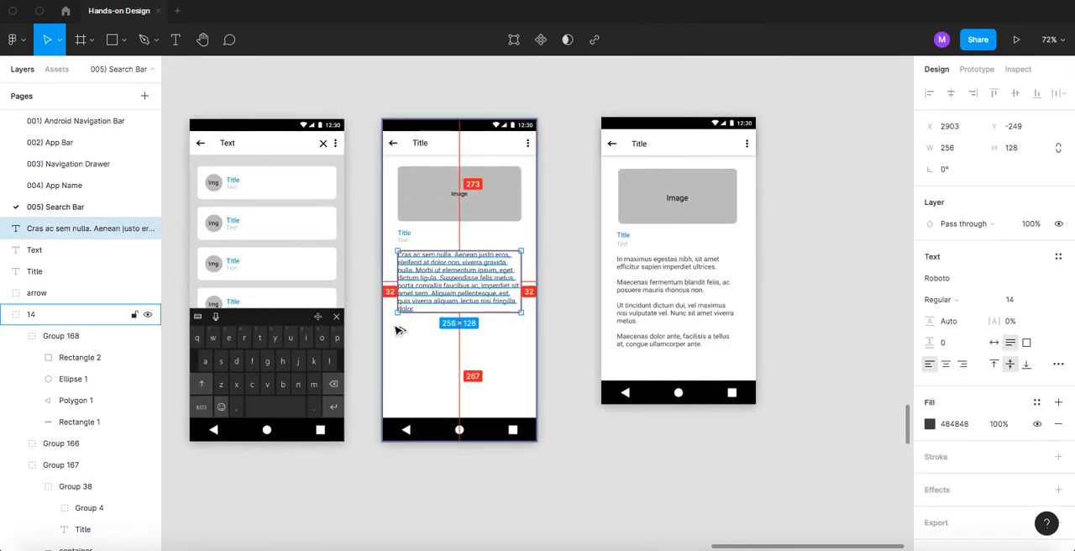
scroll(416, 307, "down", 3)
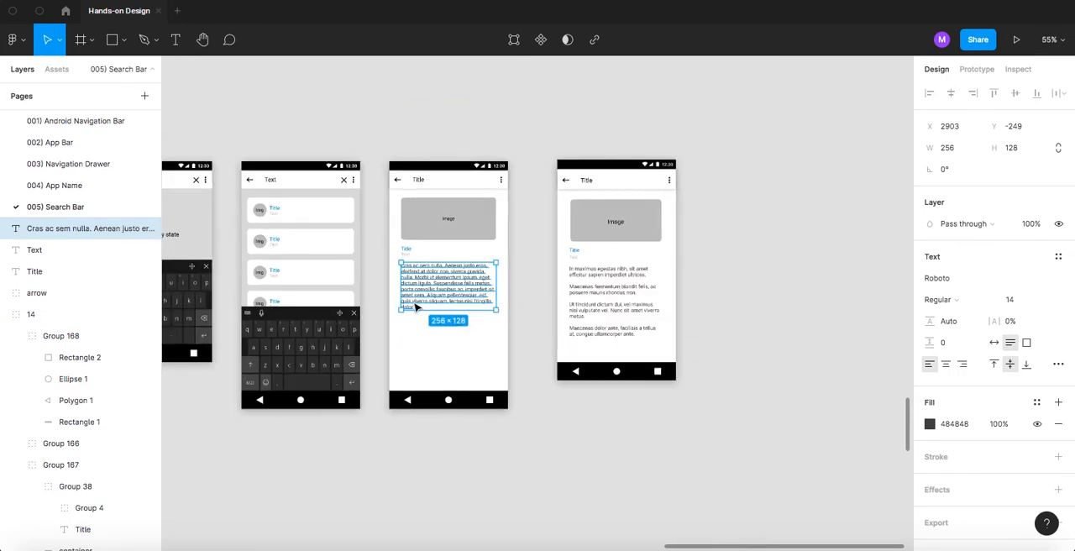
scroll(416, 308, "up", 4)
scroll(416, 307, "up", 5)
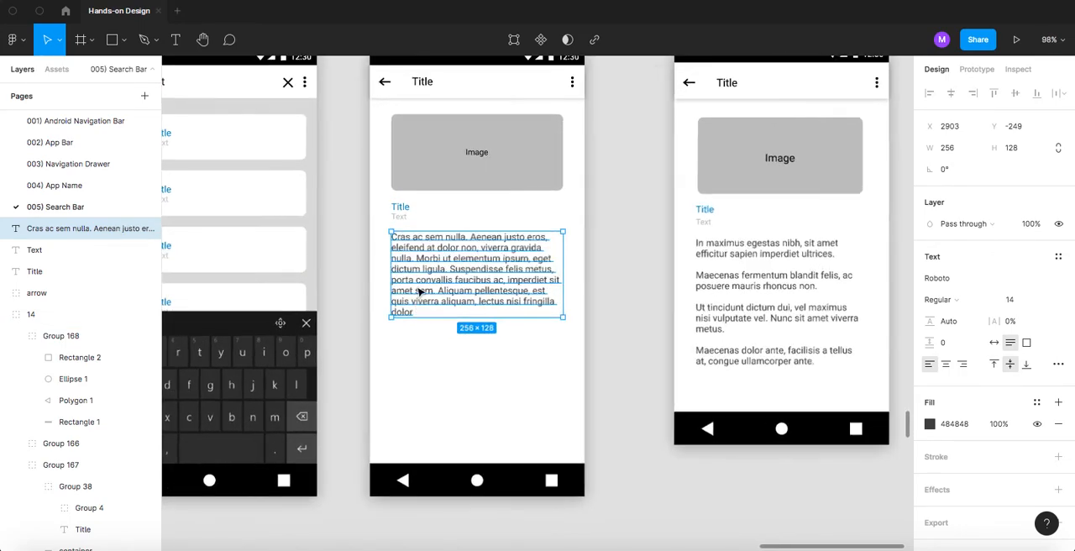
double_click(426, 262)
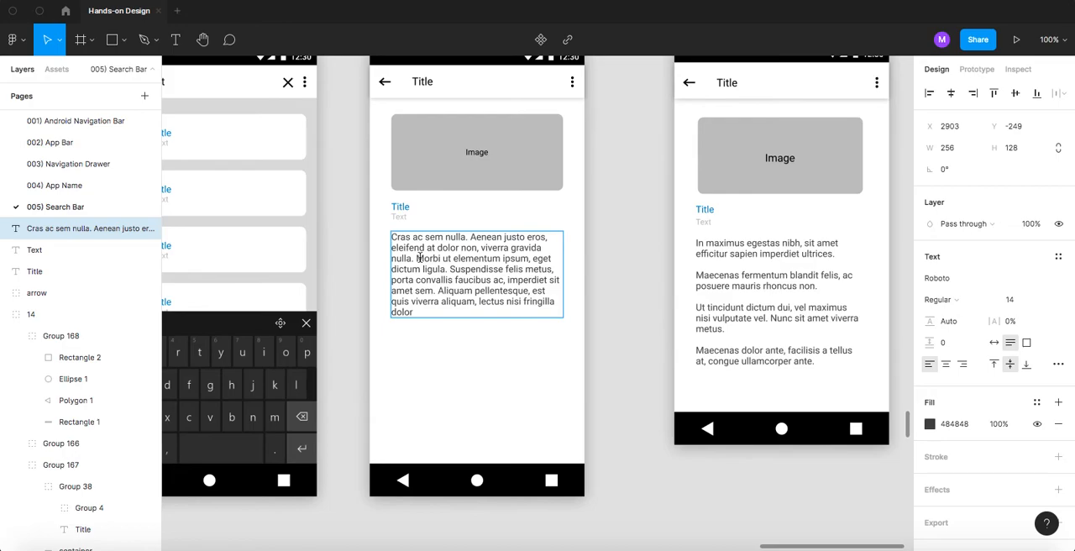
left_click(419, 259)
key("Return")
key("Return")
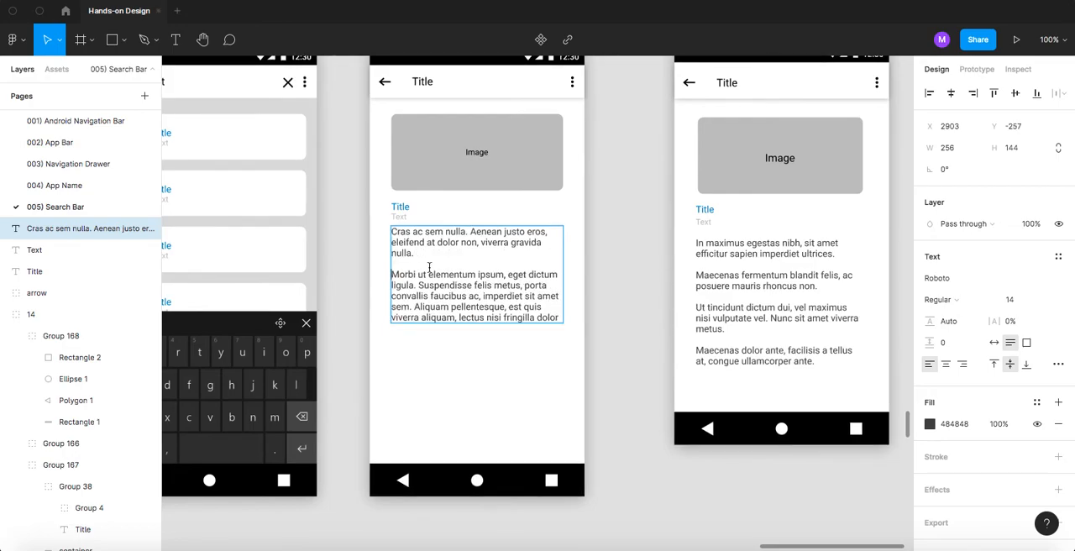
- Set the body text's vertical alignment to top
left_click(1025, 367)
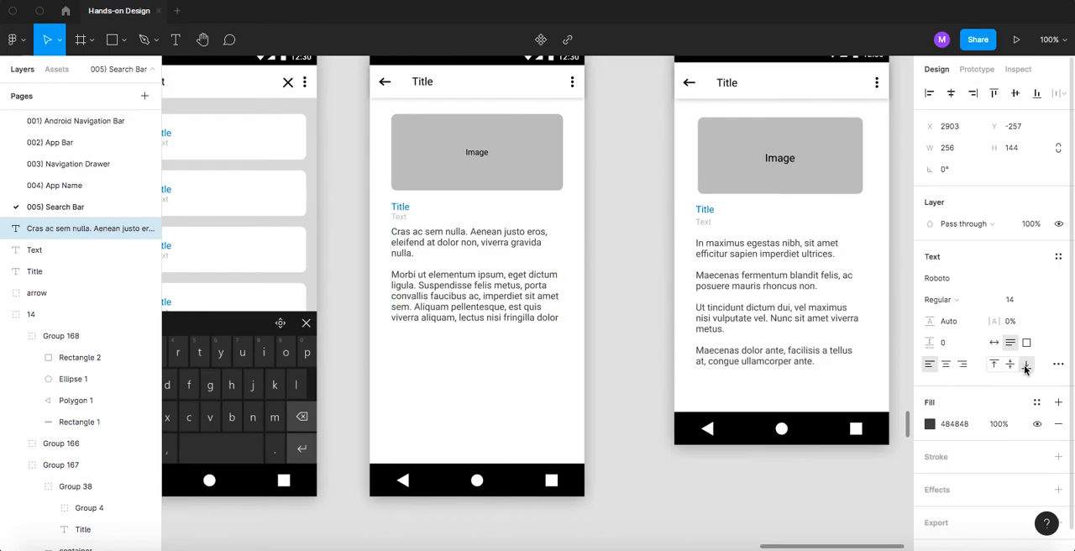
double_click(420, 285)
key("Return")
key("BackSpace")
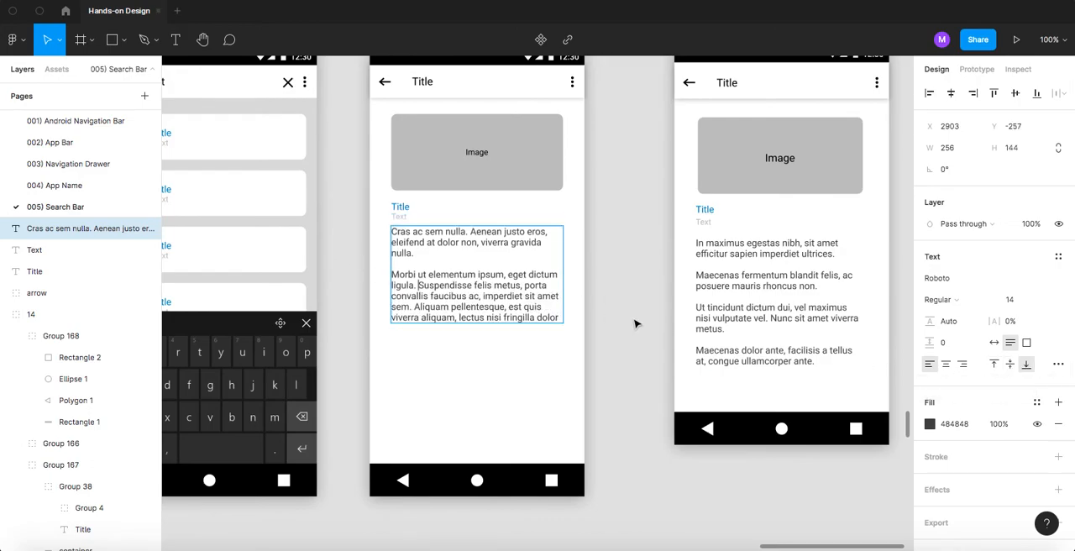
left_click(995, 367)
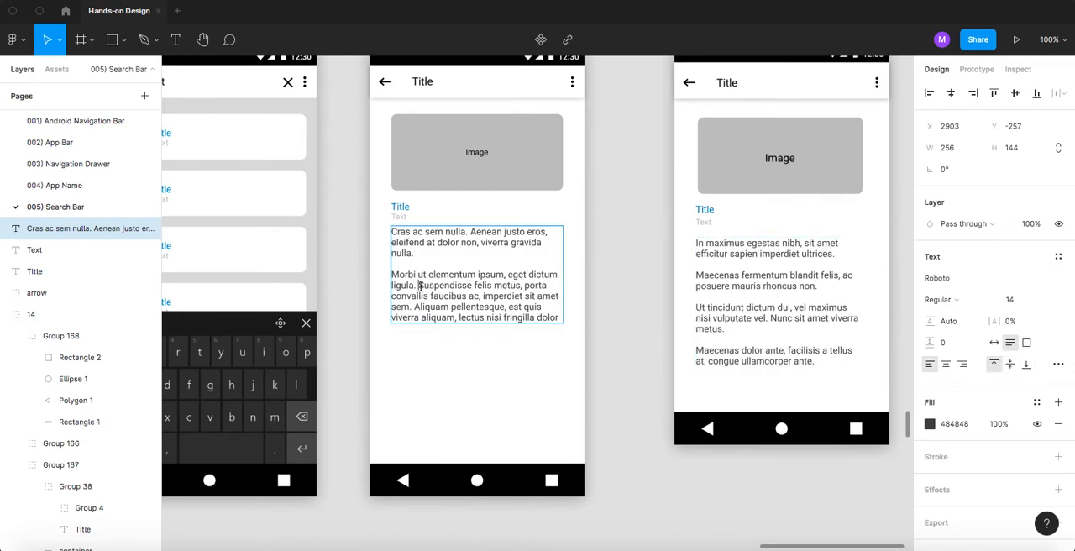
- Try a paragraph break before "Suspendisse felis metus" in the body text and remove it again
key("Return")
key("Return")
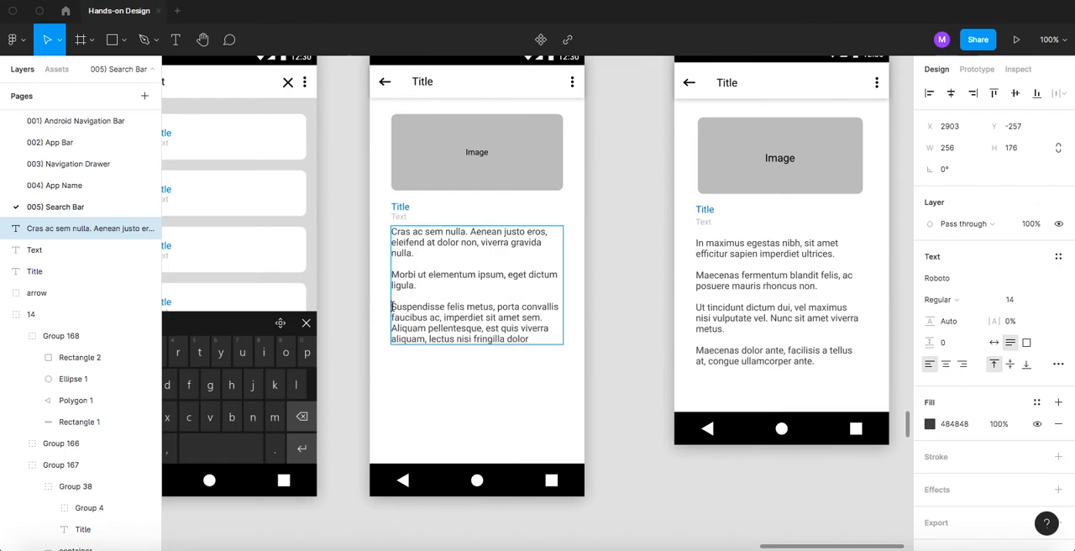
key("BackSpace")
key("BackSpace")
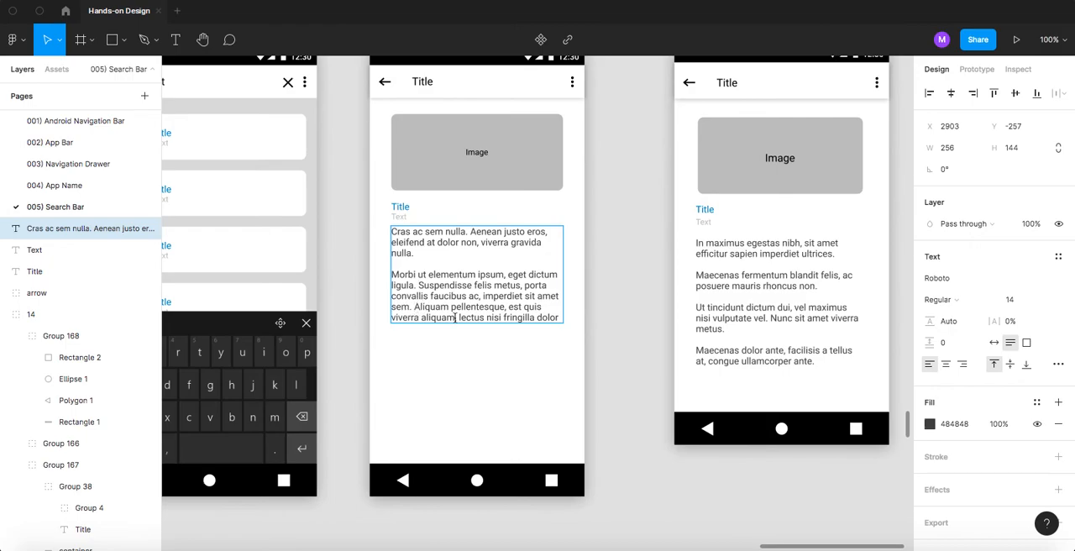
- Start a new paragraph at "Aliquam pellentesque" and add a blank line after the end of the body text
key("Return")
key("Return")
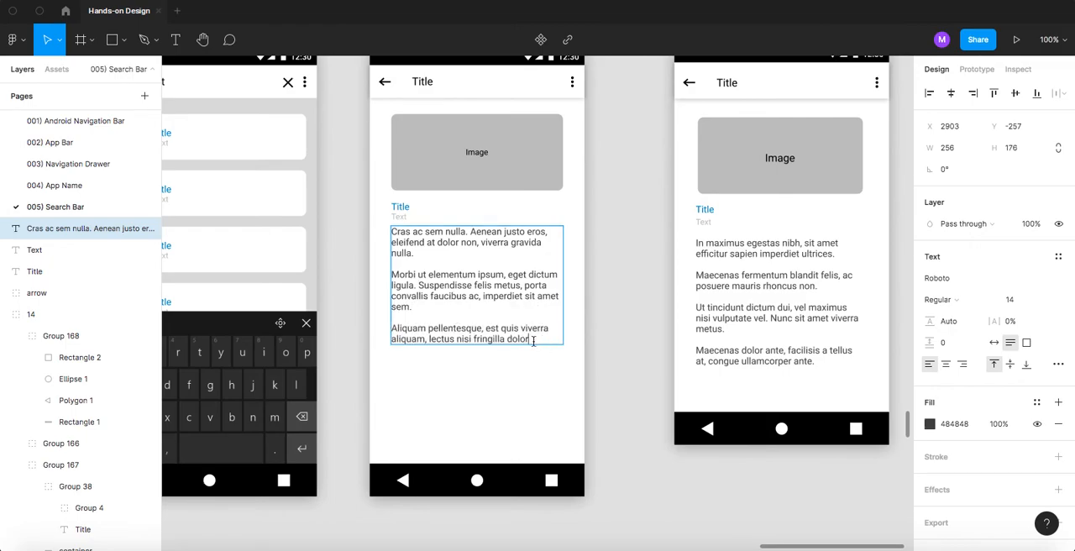
key("Return")
key("Return")
- Switch to Chrome, copy "vitae sollicitudin est ipsum vel quam. Ut et justo neque." and paste it as the fourth body paragraph in Figma
key("super+Tab")
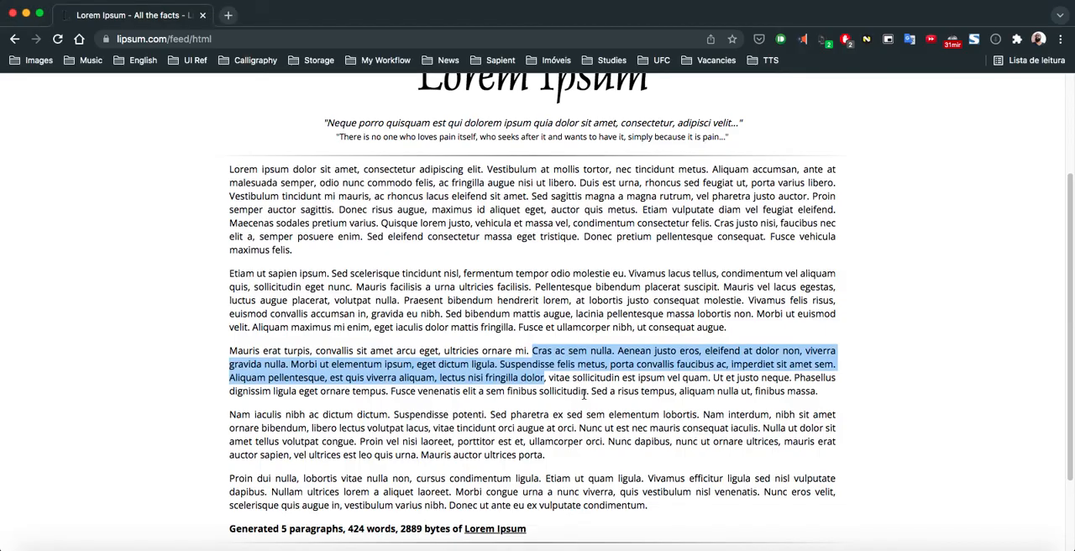
left_click(592, 375)
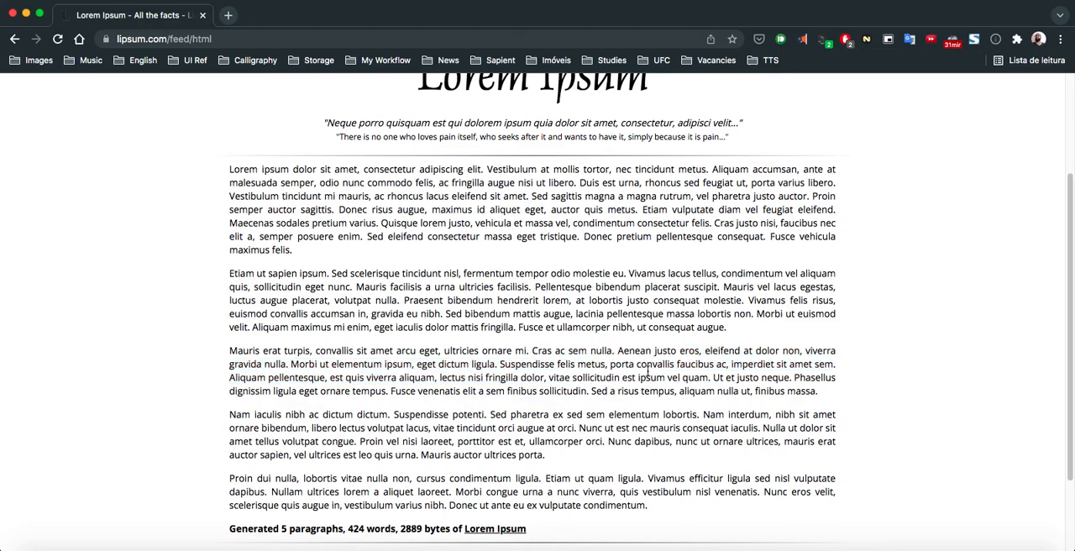
left_click_drag(556, 377, 791, 375)
key("super+c")
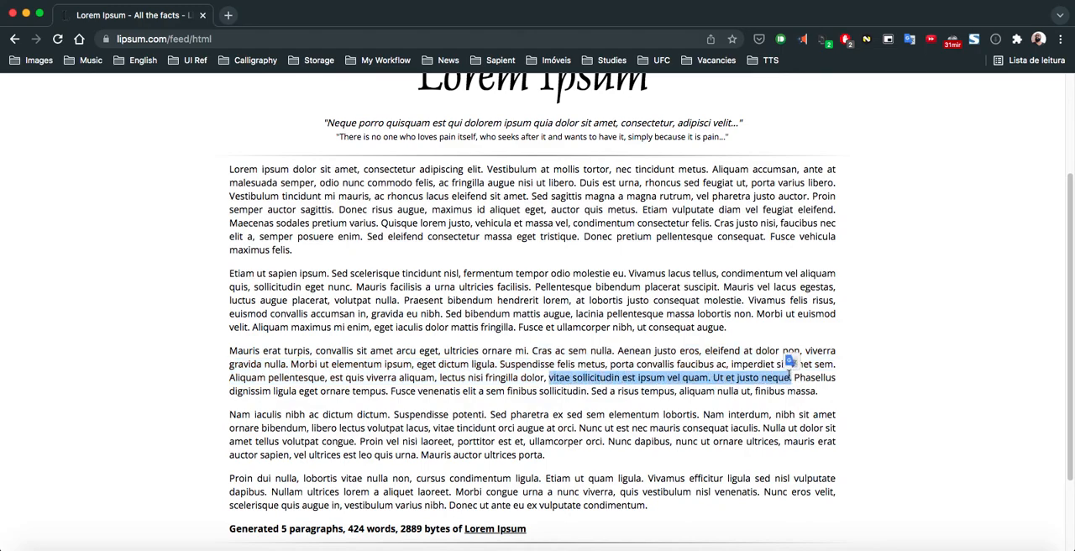
key("super+Tab")
key("super+v")
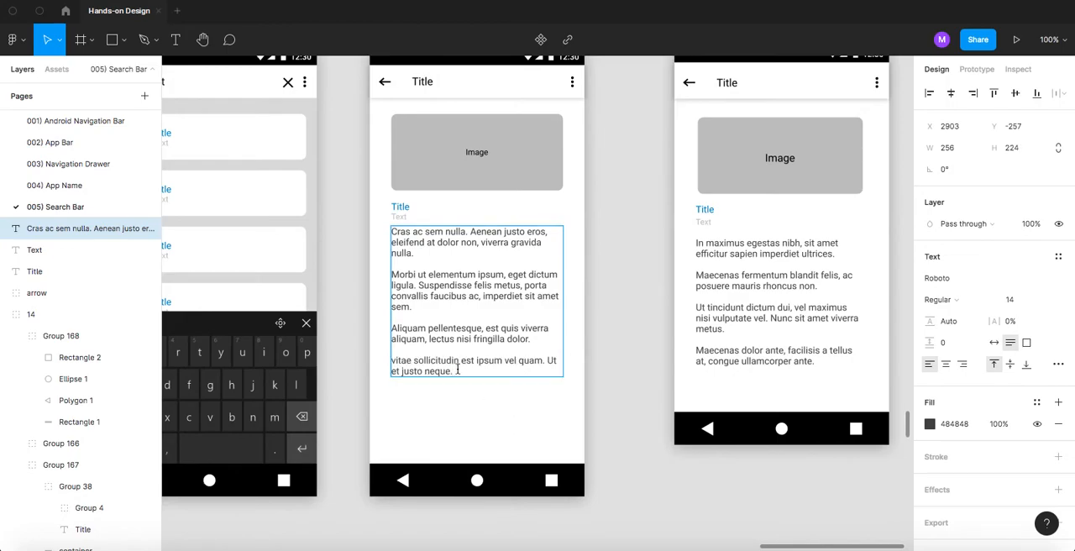
left_click(605, 348)
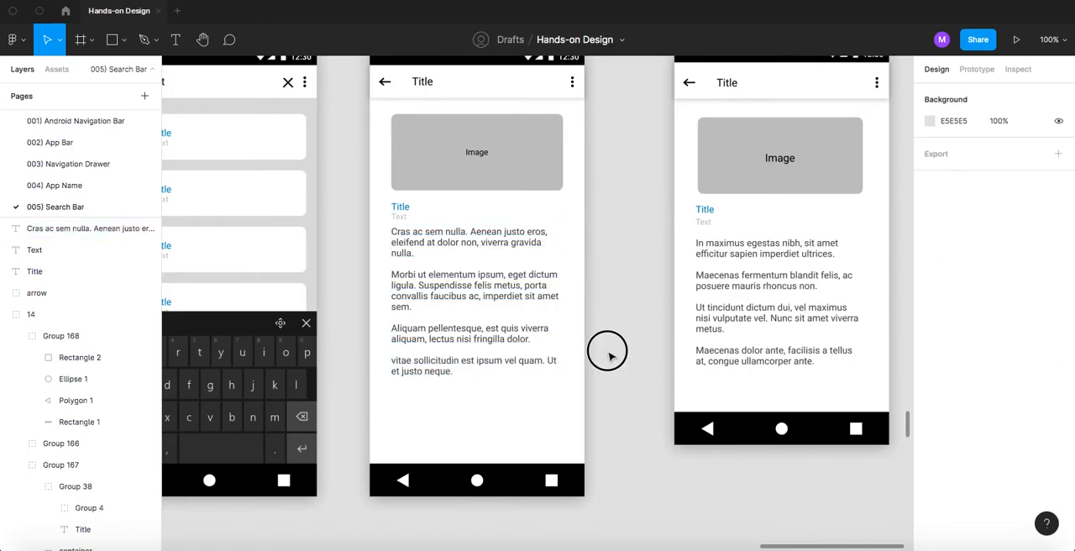
- Move the Android navigation bar up below the last paragraph and shorten the page's white background to a height of 576
left_click(491, 481)
left_click_drag(494, 482, 488, 425)
left_click(450, 470)
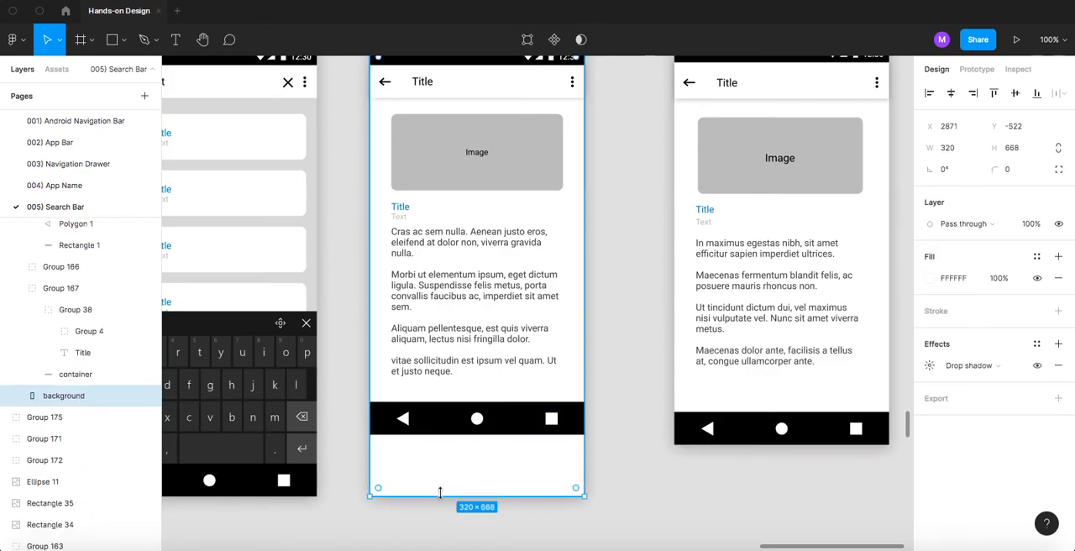
left_click_drag(449, 474, 448, 435)
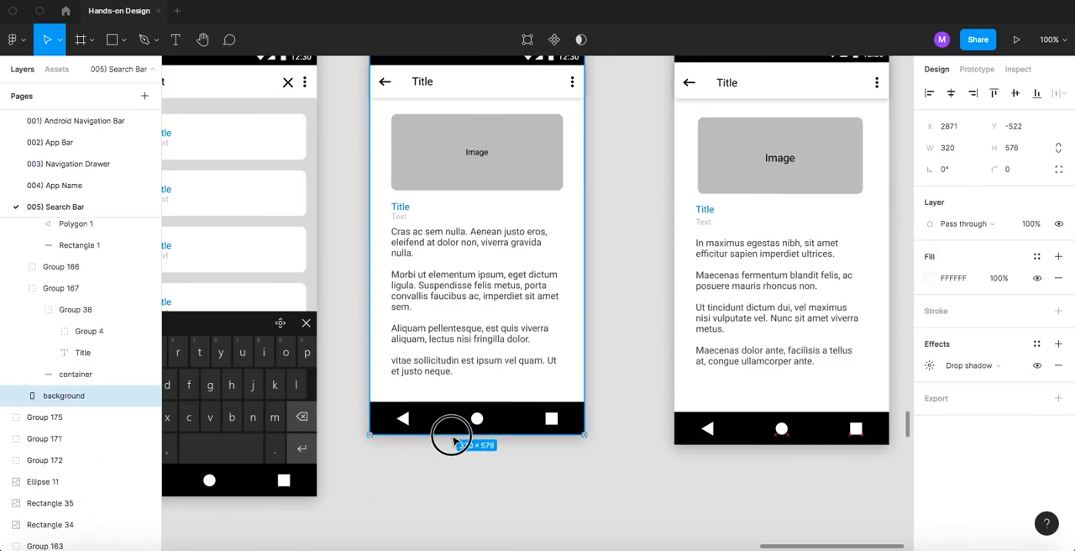
left_click(425, 475)
- Delete the reference search result page beside the newly built one
scroll(449, 444, "down", 5)
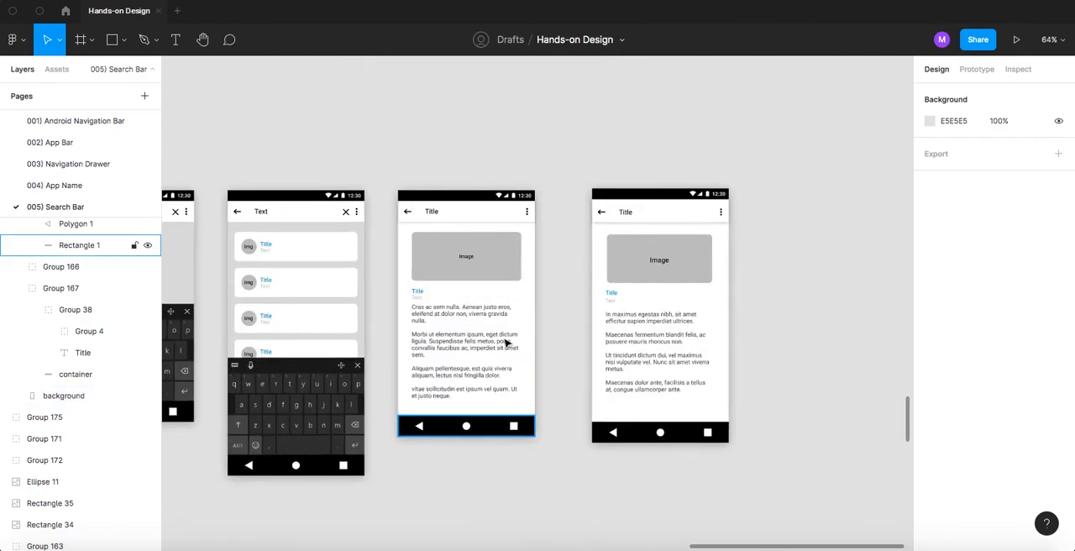
scroll(512, 336, "up", 2)
scroll(519, 328, "up", 1)
left_click(665, 245)
left_click(593, 154)
left_click_drag(593, 153, 790, 487)
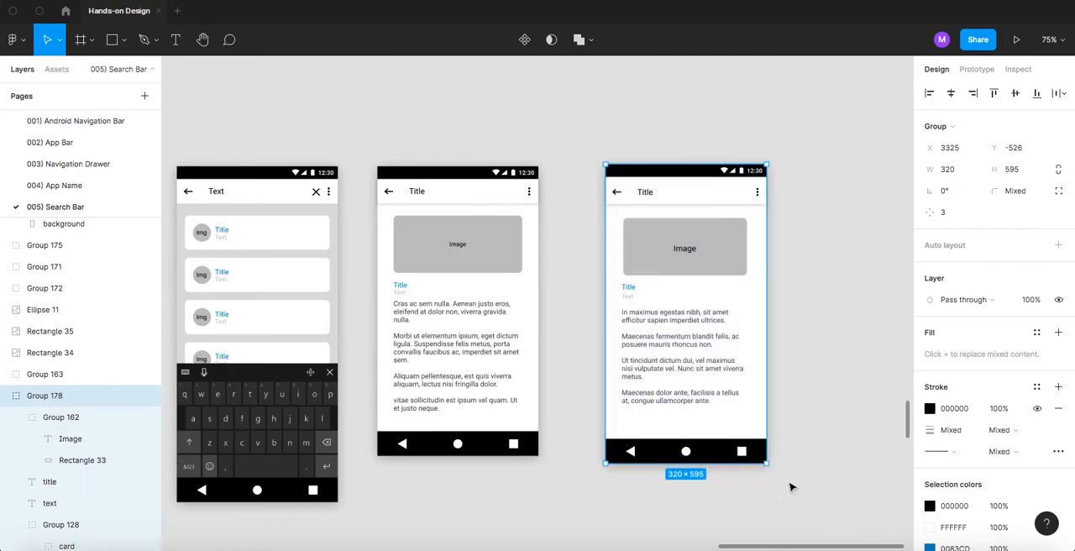
key("Delete")
- Group all elements of the finished search result page
scroll(602, 240, "down", 1)
left_click_drag(614, 143, 403, 442)
key("ctrl+g")
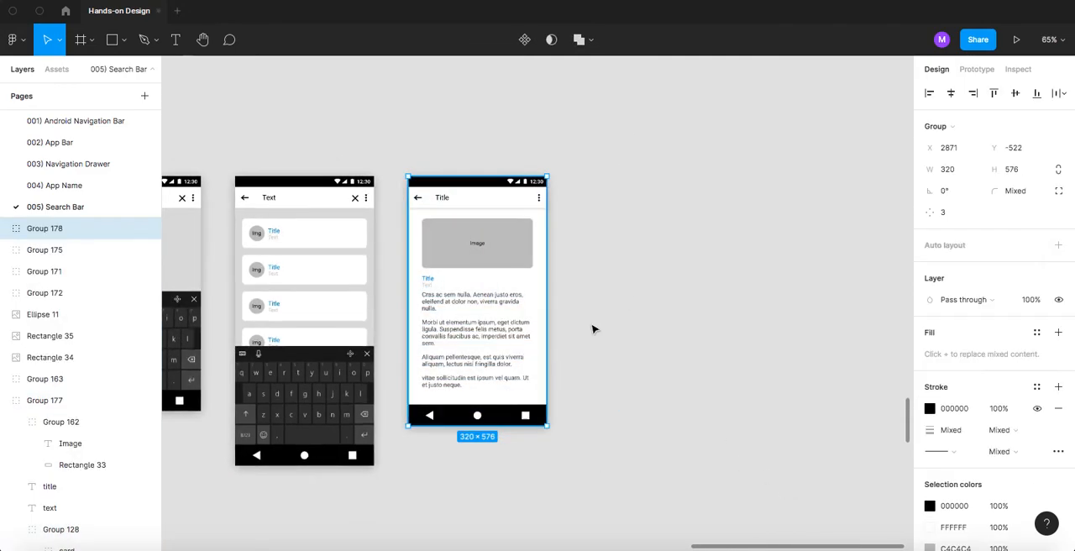
left_click(583, 328)
- Select the five search screens and place them in a row below the PAGES reference screens, starting under the first one
left_click_drag(329, 283, 524, 276)
scroll(489, 271, "down", 10)
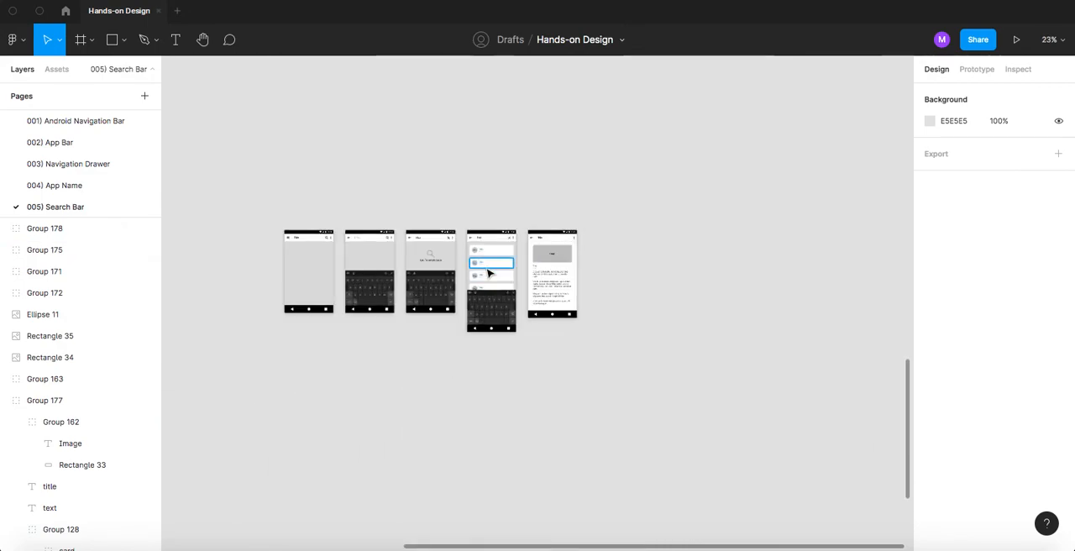
left_click_drag(392, 230, 516, 232)
left_click(500, 271)
scroll(555, 252, "up", 5)
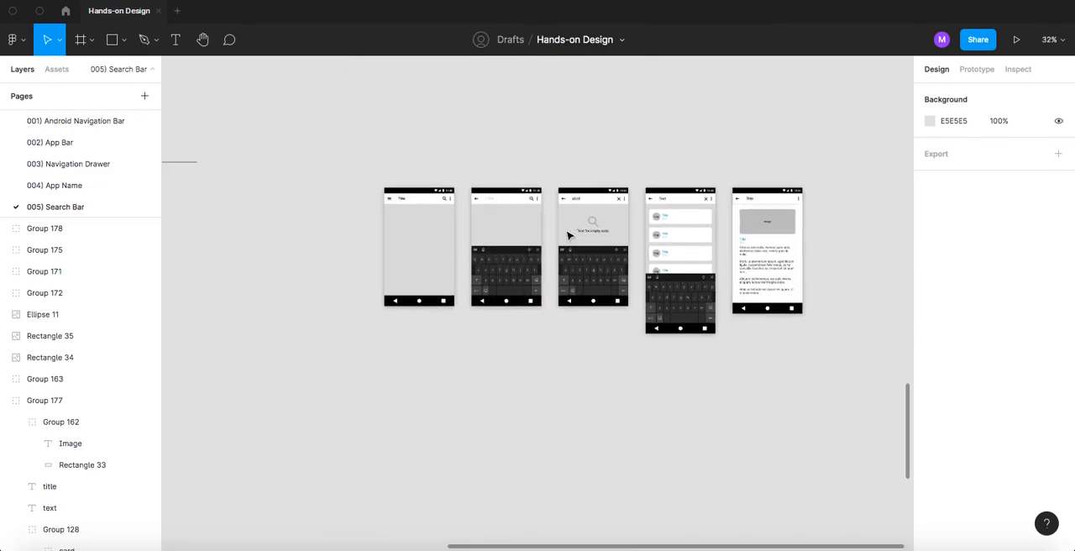
scroll(568, 236, "down", 6)
left_click(588, 256)
left_click_drag(588, 257, 624, 277)
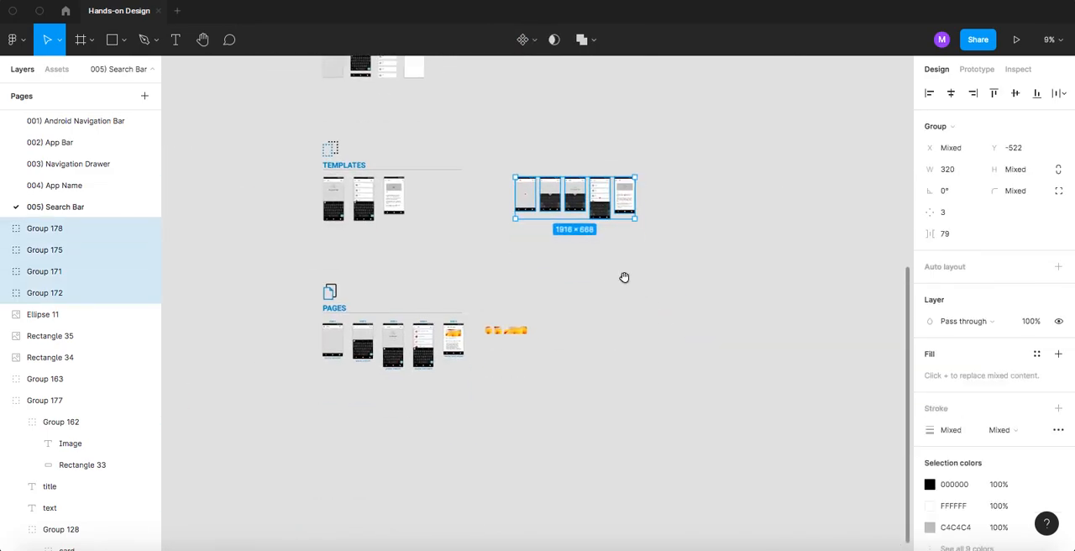
left_click_drag(554, 199, 567, 413)
left_click_drag(567, 380, 599, 273)
left_click_drag(572, 305, 377, 300)
scroll(380, 286, "up", 3)
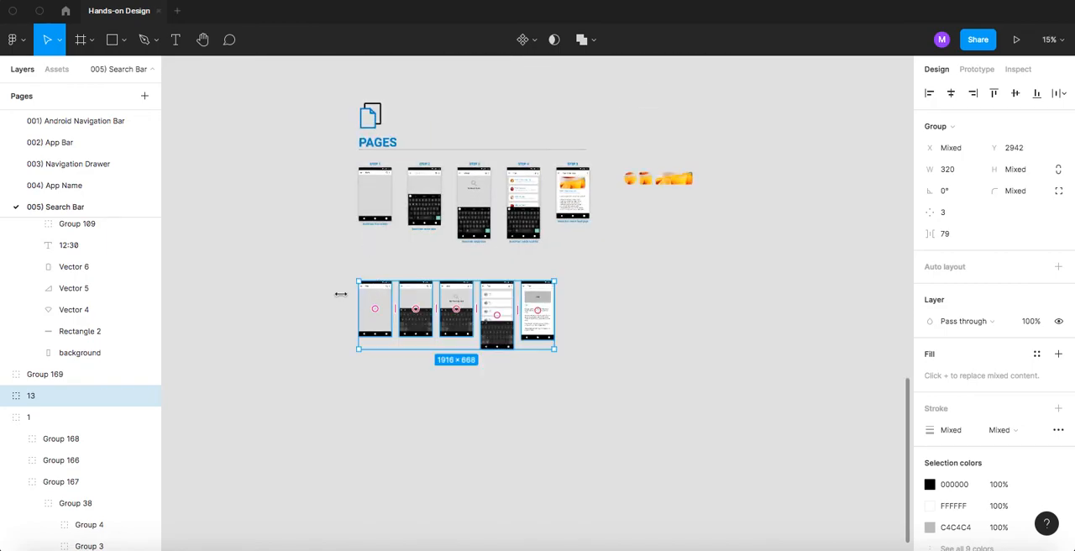
- Move the first screen of the lower row up beside the STEP 1 reference screen
left_click(320, 267)
left_click_drag(326, 270, 427, 323)
left_click_drag(472, 356, 427, 245)
scroll(428, 246, "up", 5)
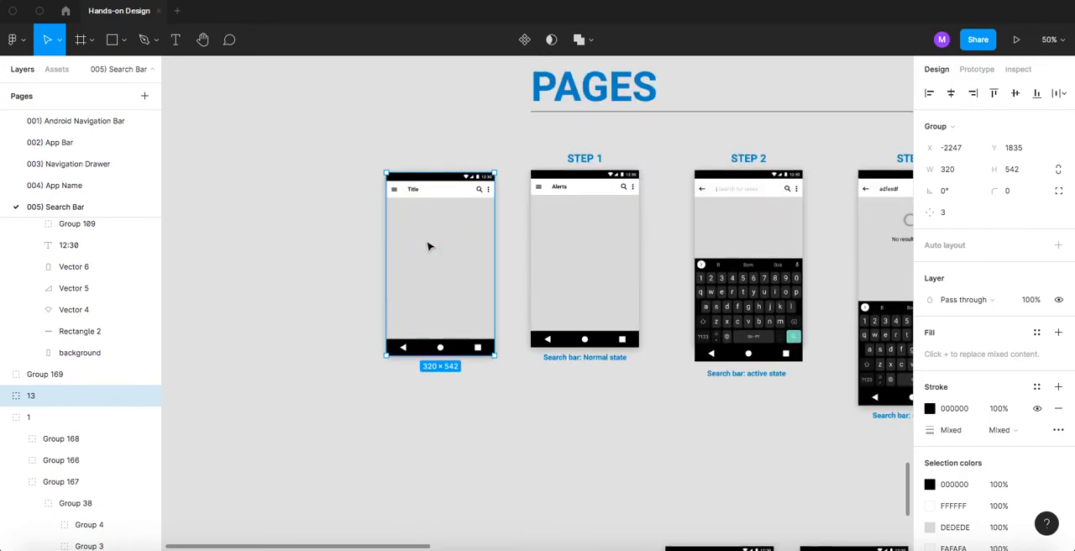
scroll(427, 246, "up", 1)
- Change the app bar title of that first screen to "Alerts" and move the screen back into the row below
double_click(409, 182)
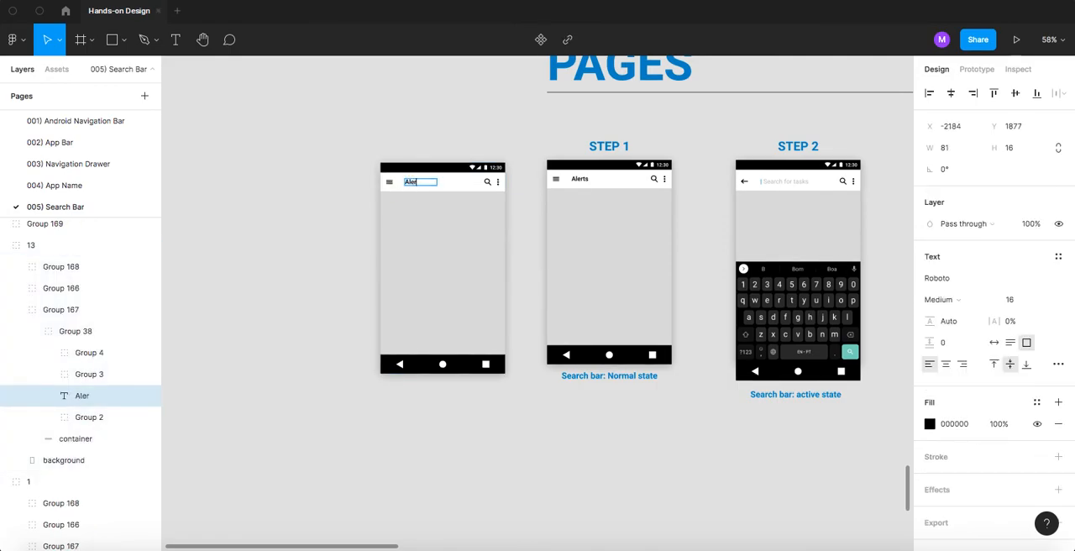
left_click(353, 235)
scroll(351, 231, "down", 5)
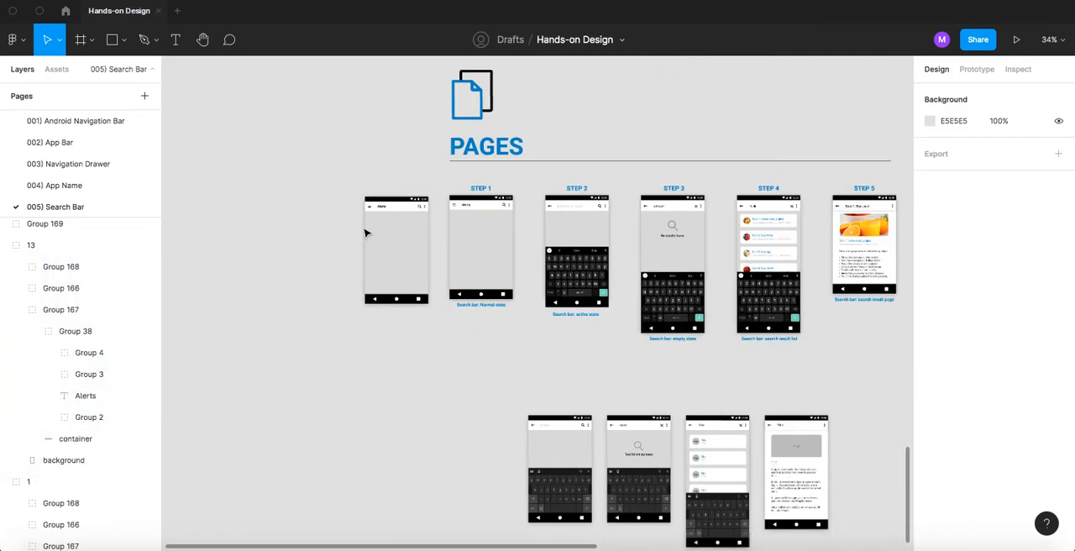
left_click_drag(375, 241, 438, 394)
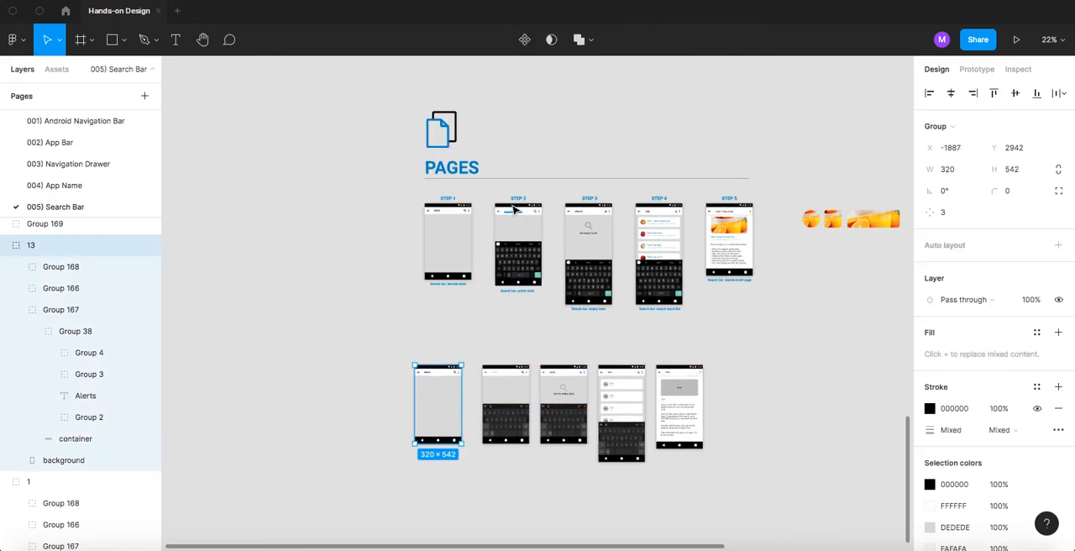
- Change the second screen's search placeholder to "Search for tasks" and set its text box to auto width
scroll(515, 210, "up", 10)
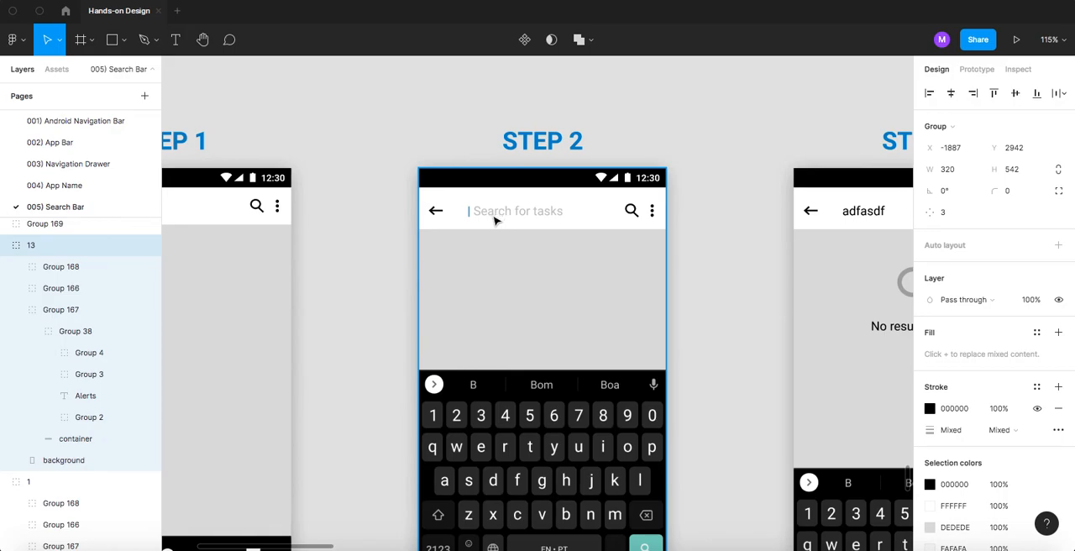
scroll(493, 228, "down", 10)
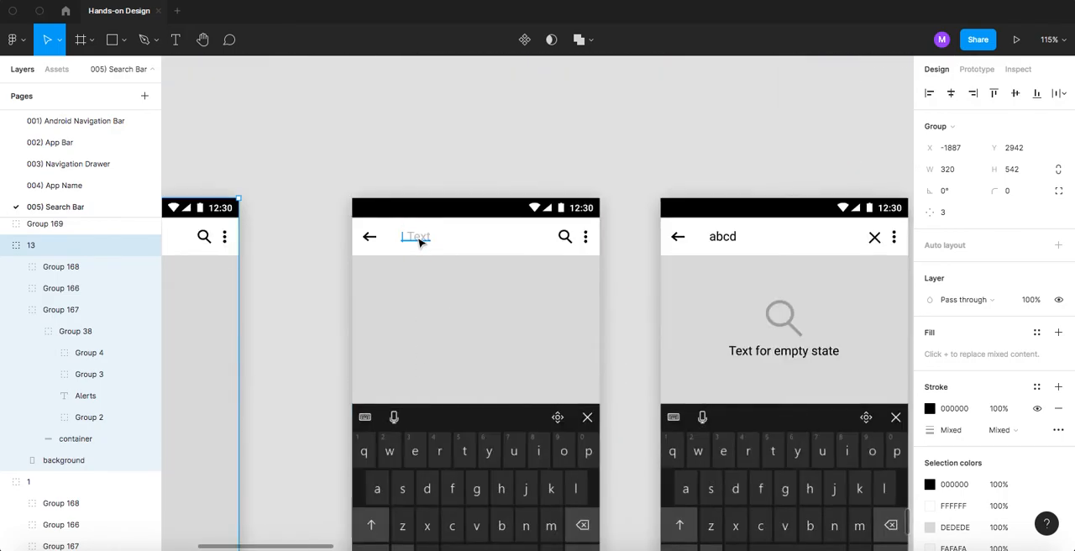
double_click(422, 239)
double_click(422, 236)
type("Searc")
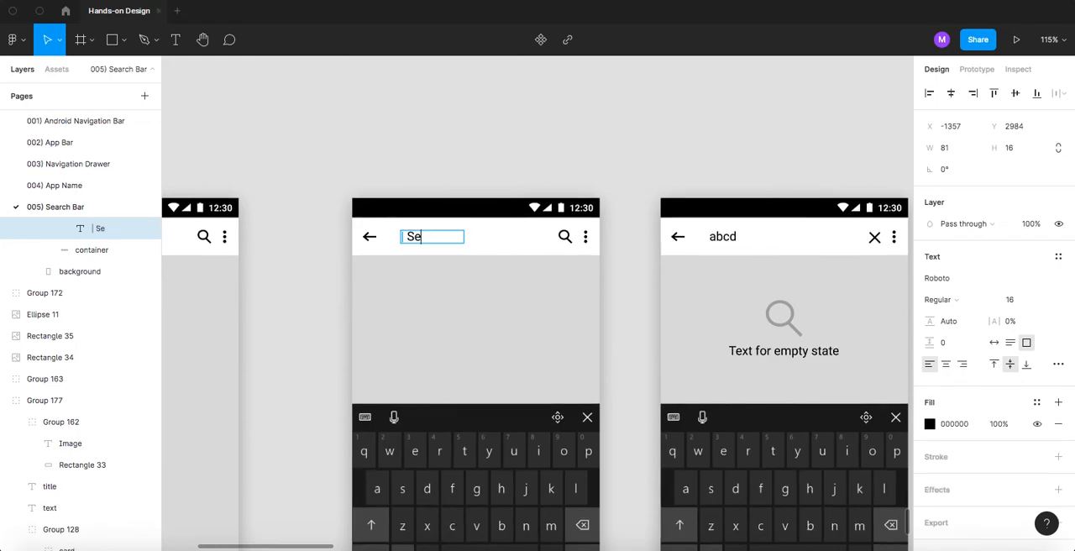
type("h for tasks")
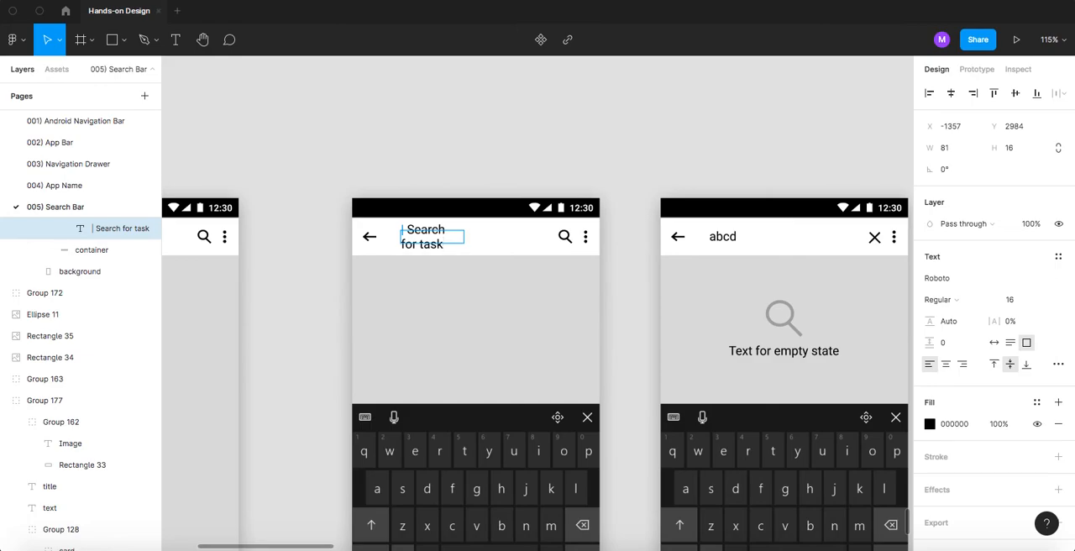
left_click(993, 344)
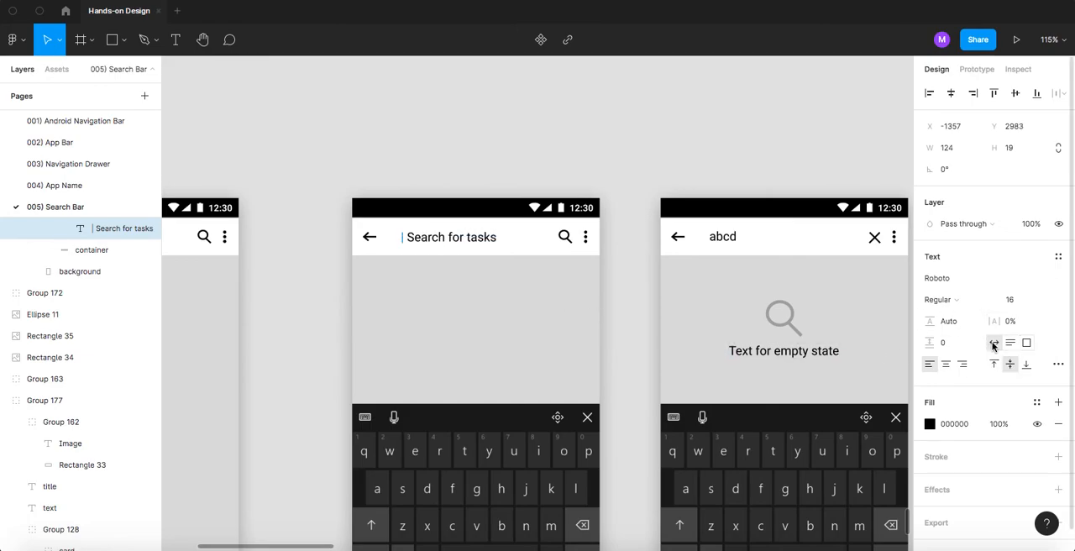
key("Escape")
left_click(461, 157)
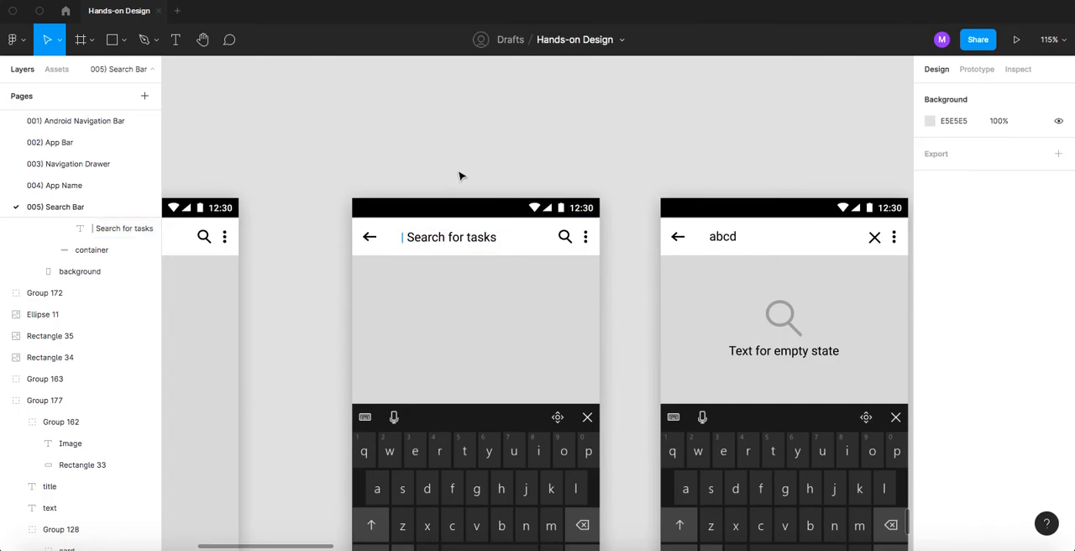
- Colour the placeholder words "Search for tasks" grey C4C4C4, leaving the cursor bar before them out of the selection
double_click(443, 239)
left_click(437, 237)
left_click_drag(410, 237, 508, 237)
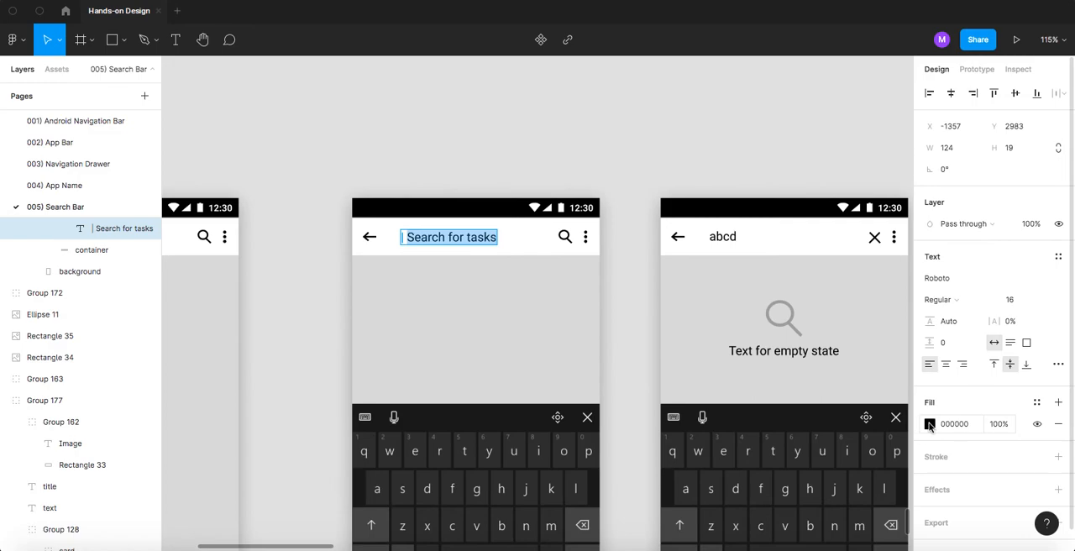
left_click(929, 424)
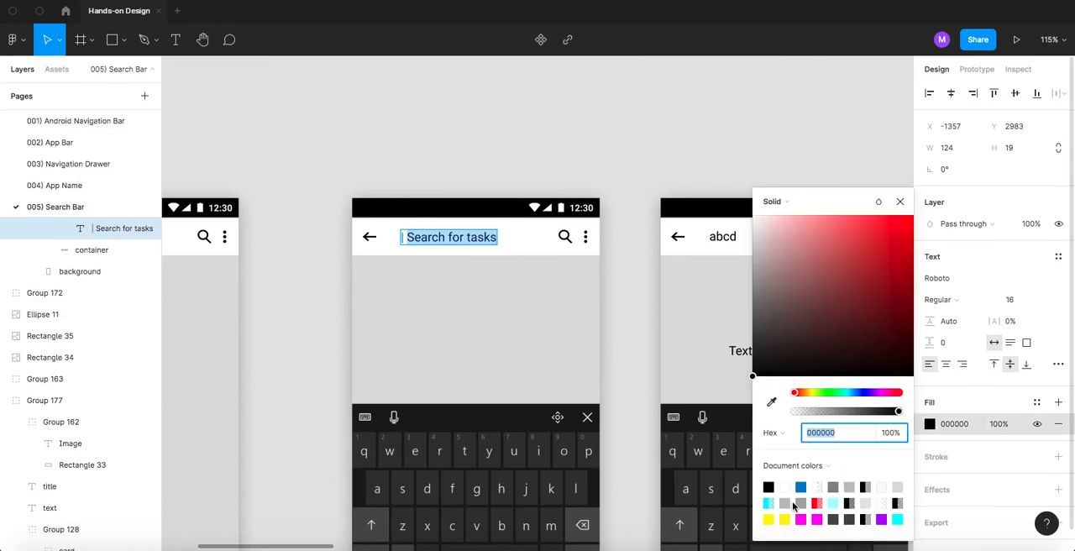
left_click(857, 485)
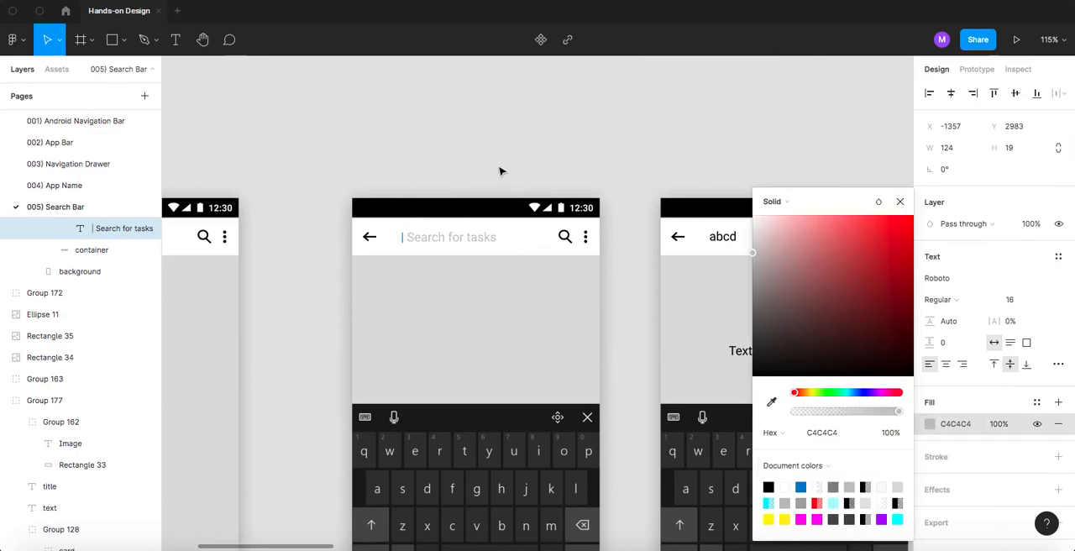
left_click(463, 139)
- Replace the empty-state text under the magnifier on the third screen with "No results found", as in the STEP 3 reference
scroll(463, 139, "down", 5)
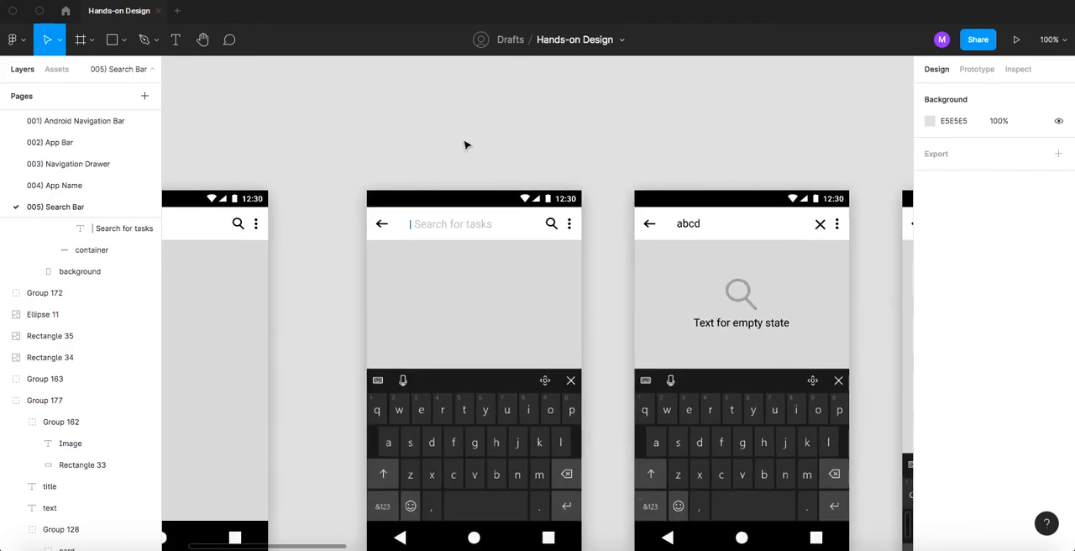
scroll(471, 161, "up", 10)
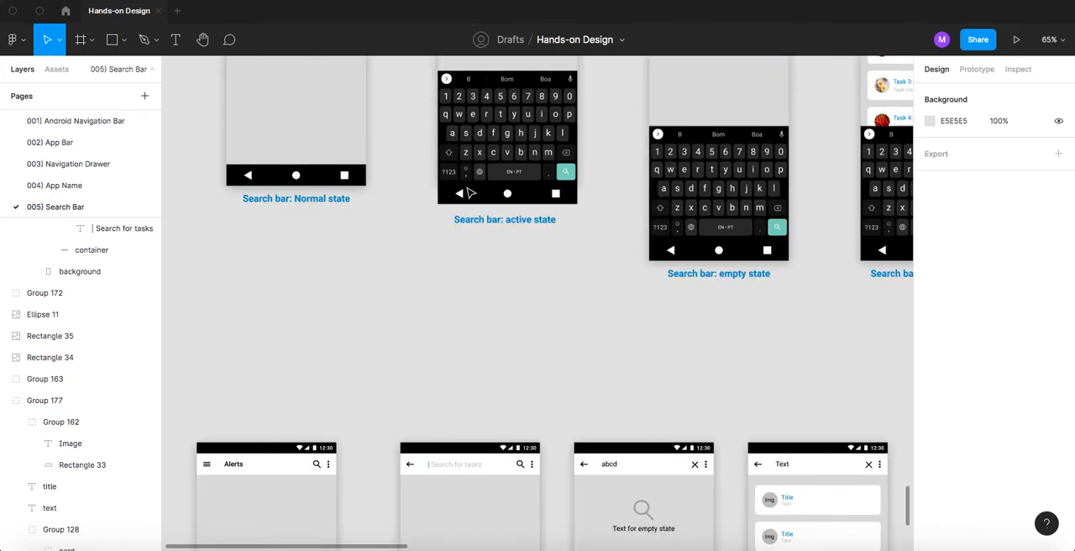
scroll(468, 193, "up", 2)
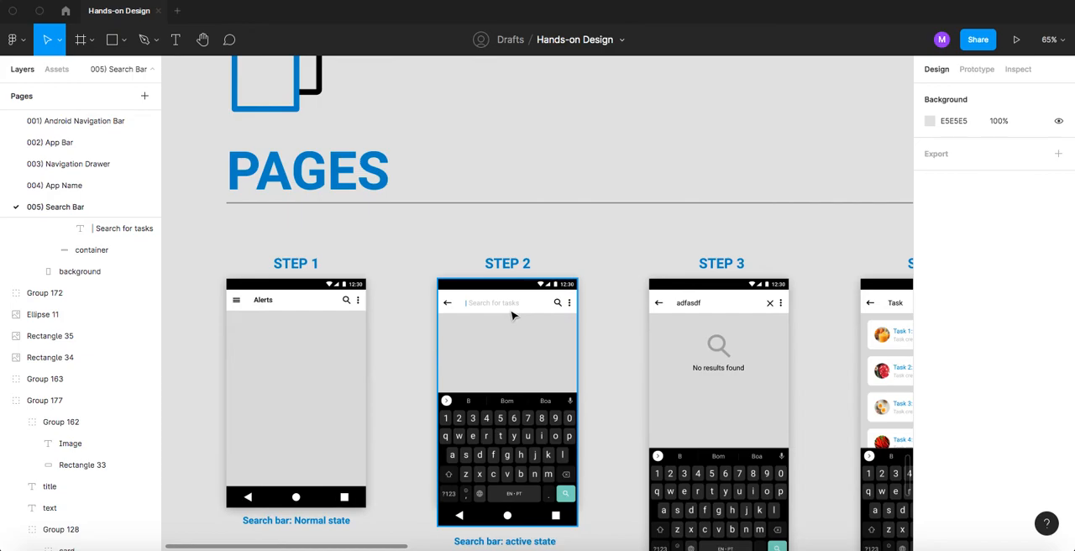
scroll(512, 312, "down", 10)
scroll(512, 313, "up", 4)
scroll(575, 286, "up", 3)
scroll(549, 259, "right", 2)
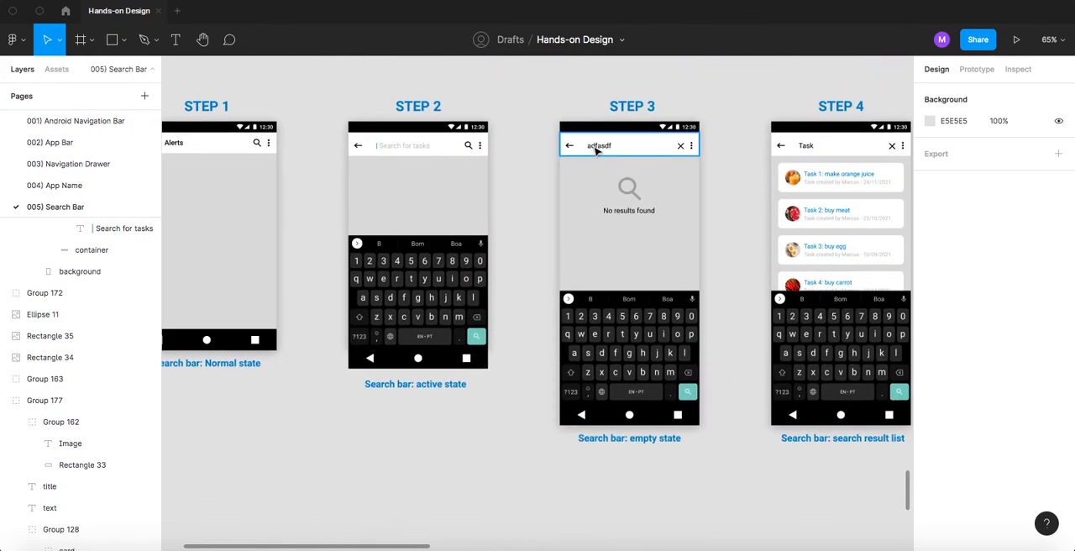
scroll(533, 308, "down", 12)
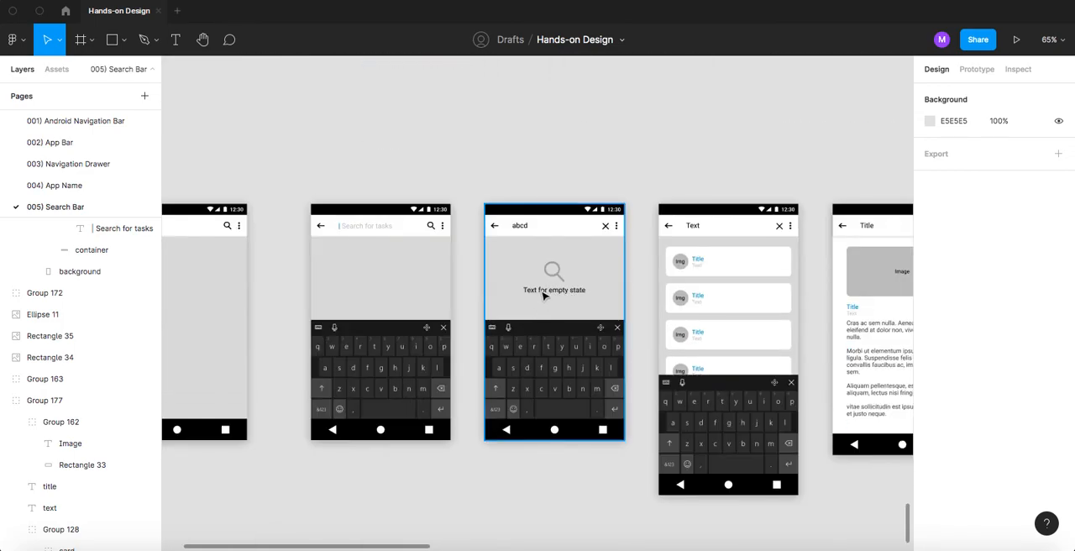
scroll(544, 300, "up", 12)
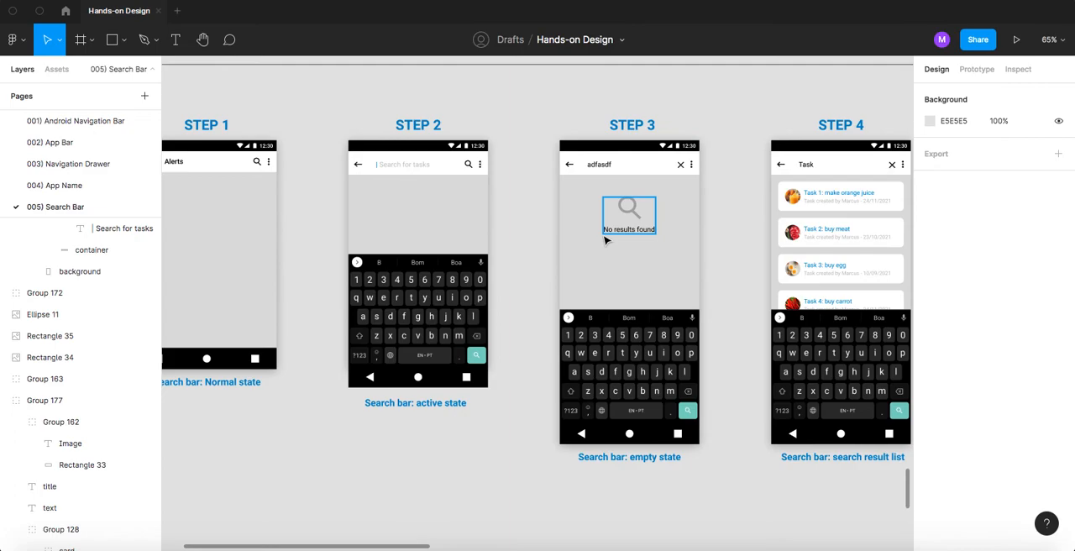
scroll(555, 336, "down", 10)
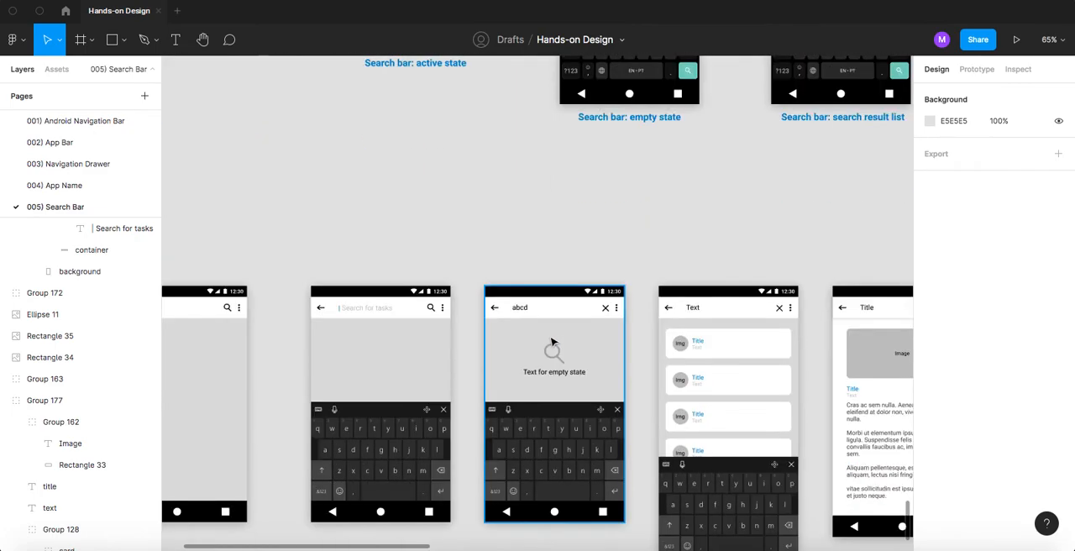
double_click(547, 372)
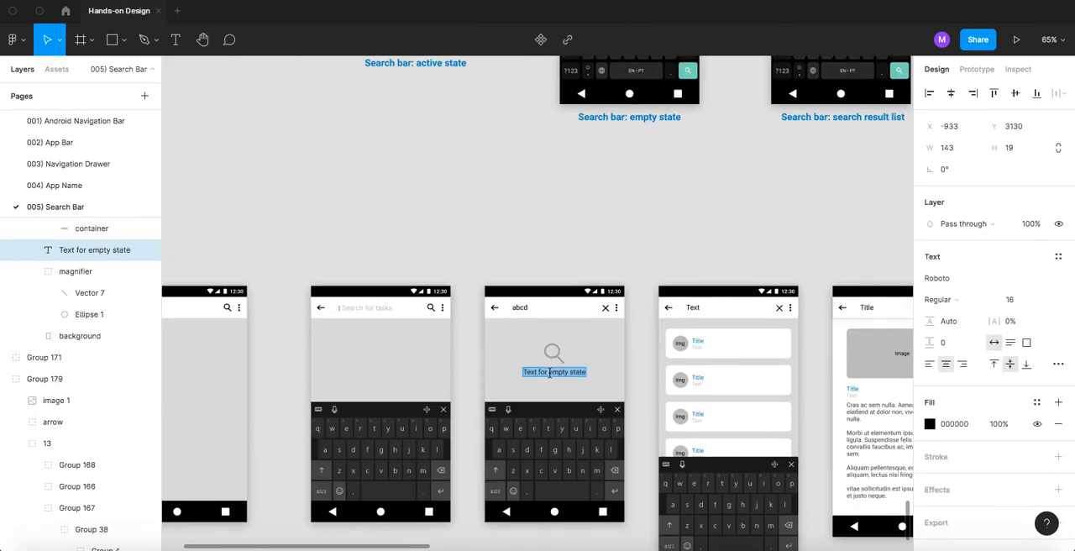
type("No")
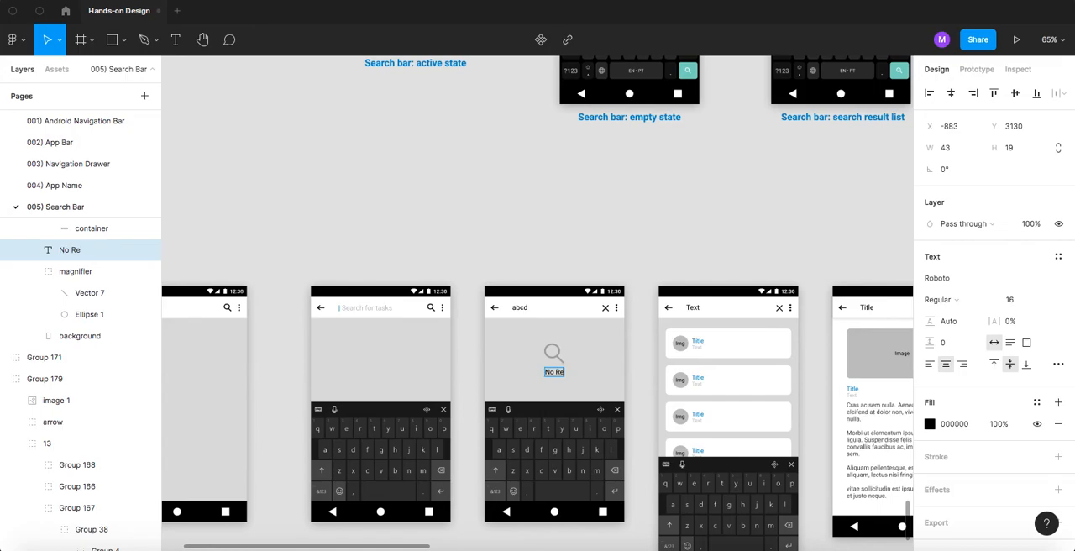
type("results found")
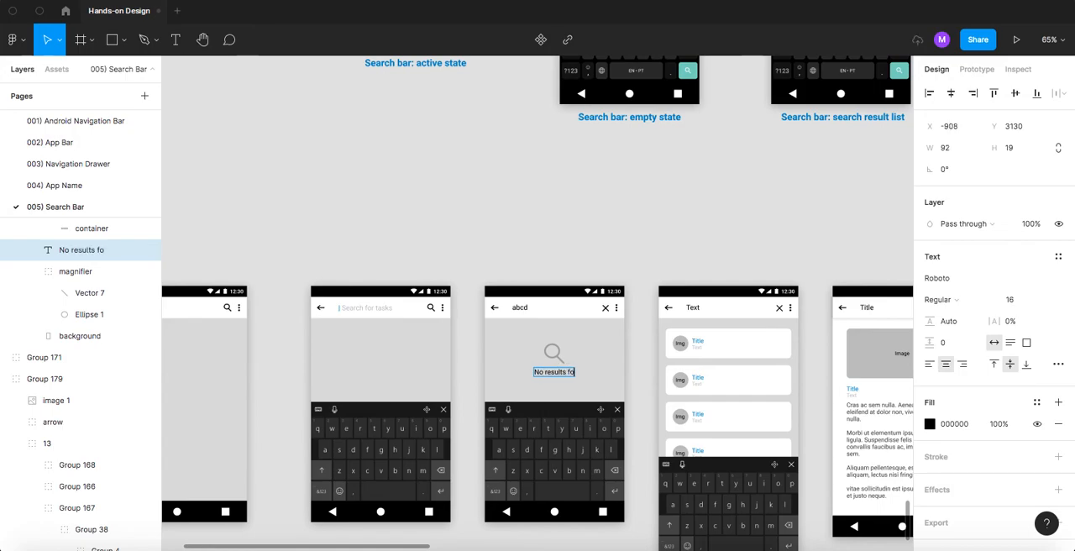
key("Escape")
scroll(441, 225, "up", 5)
scroll(441, 225, "up", 2)
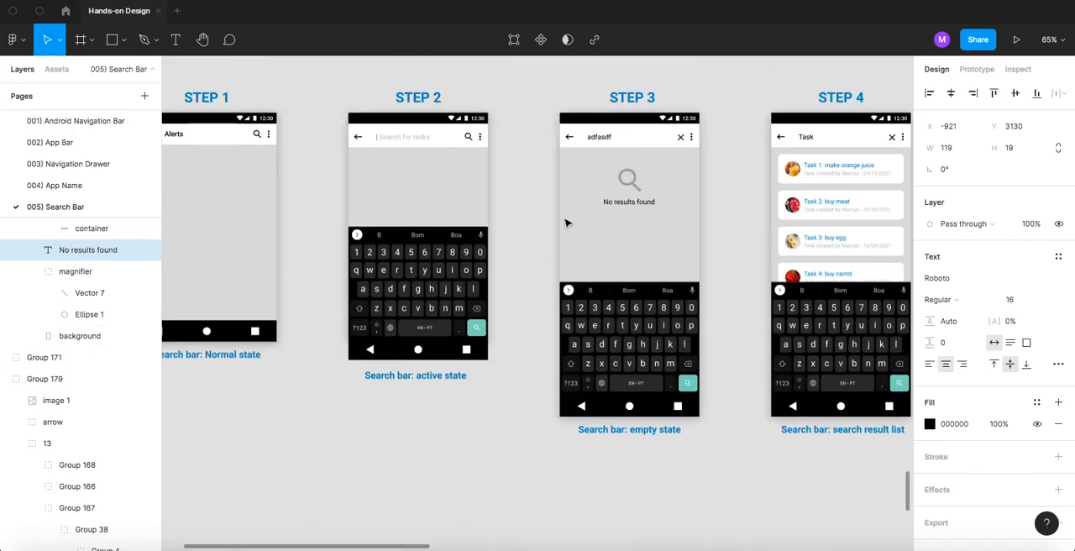
scroll(563, 223, "down", 8)
left_click(605, 185)
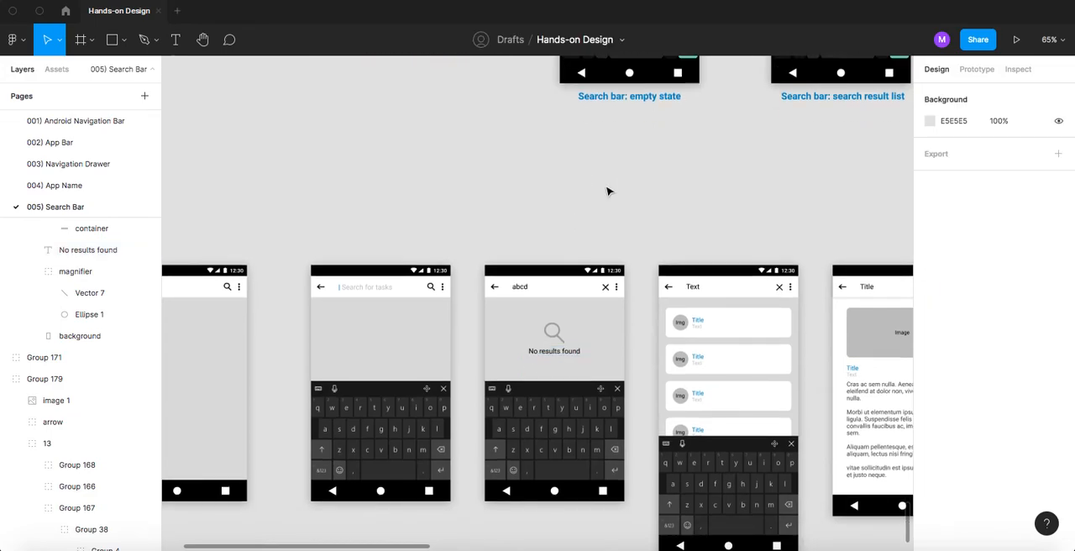
- Change the first card's title on the search result list screen to "Task 1: make orange juice", matching the STEP 4 reference
scroll(608, 187, "right", 4)
scroll(578, 278, "up", 5)
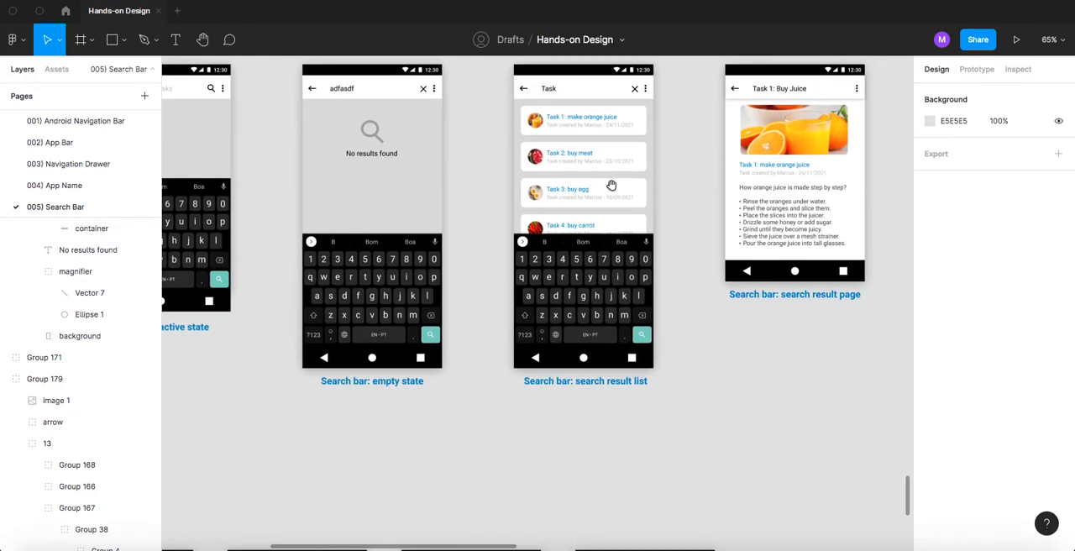
scroll(613, 183, "up", 3)
scroll(557, 226, "up", 5, "ctrl")
scroll(543, 215, "up", 2, "ctrl")
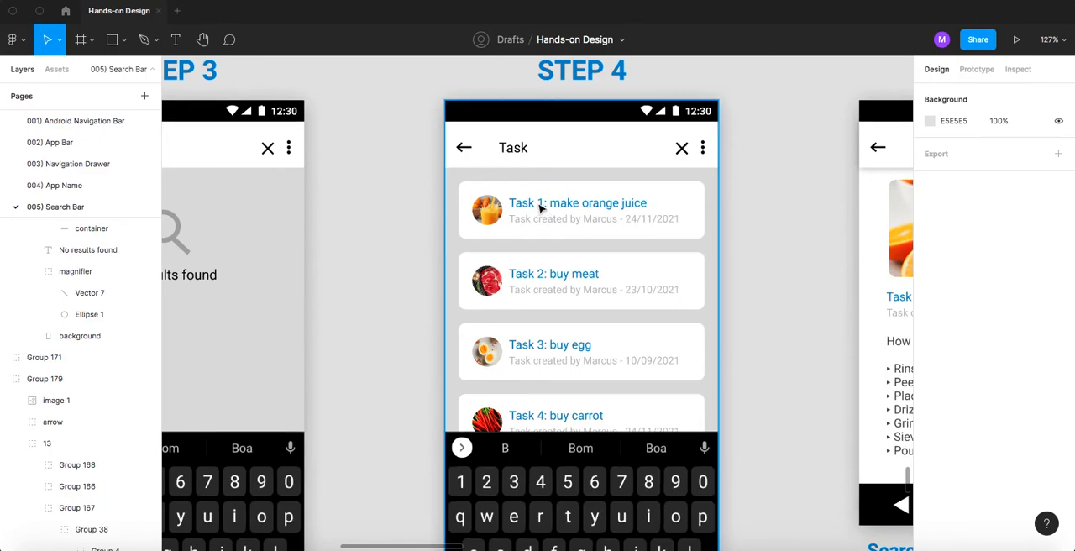
scroll(550, 252, "down", 2, "ctrl")
scroll(558, 269, "down", 10)
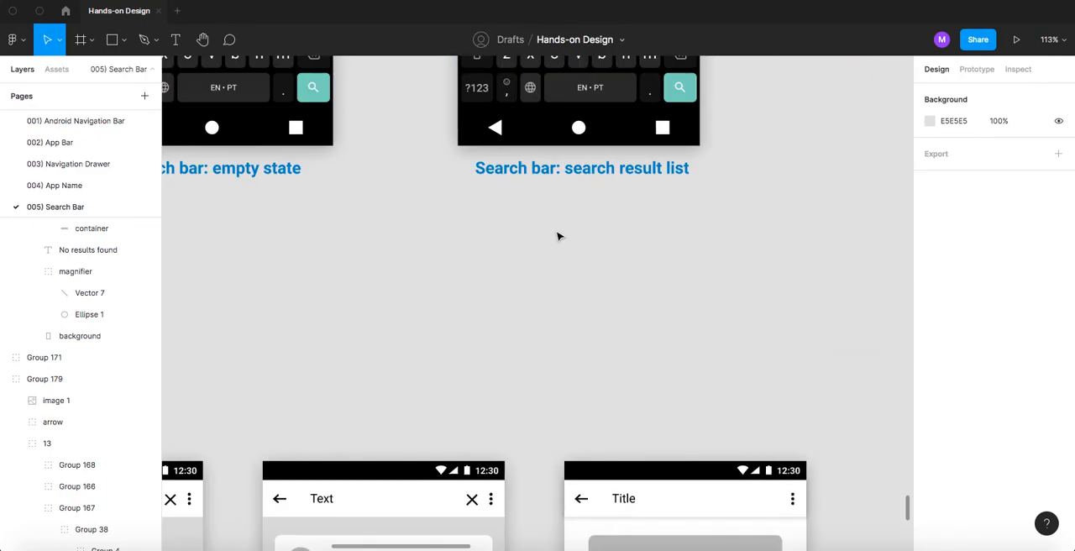
scroll(558, 237, "down", 5)
scroll(408, 166, "left", 3)
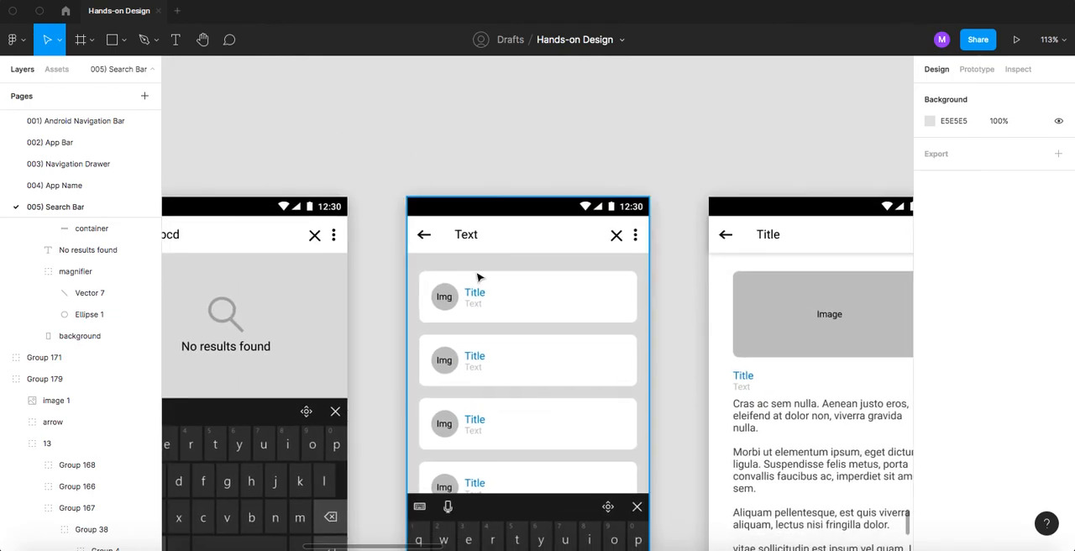
scroll(477, 277, "up", 5, "ctrl")
left_click(475, 314)
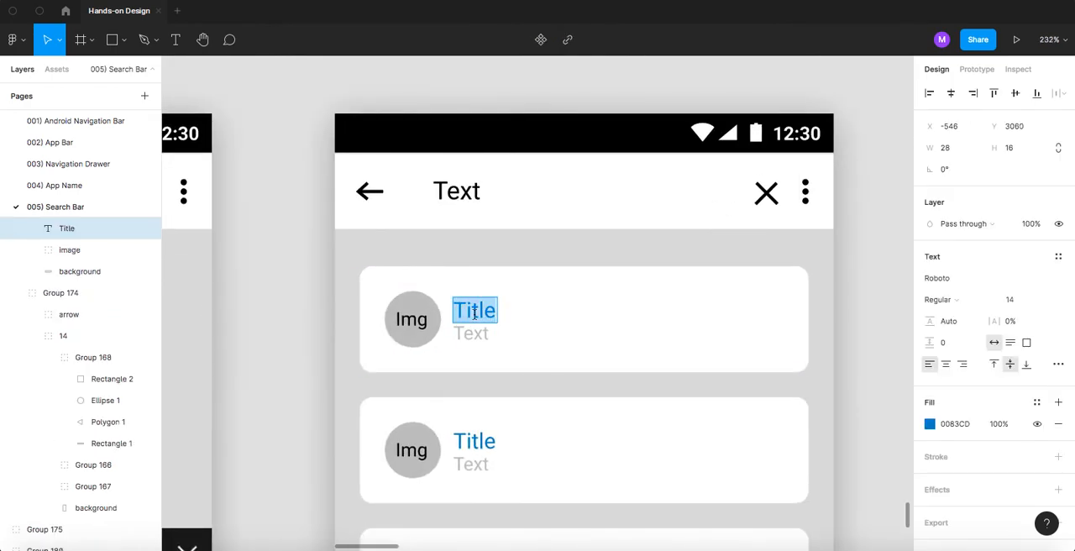
type("Task")
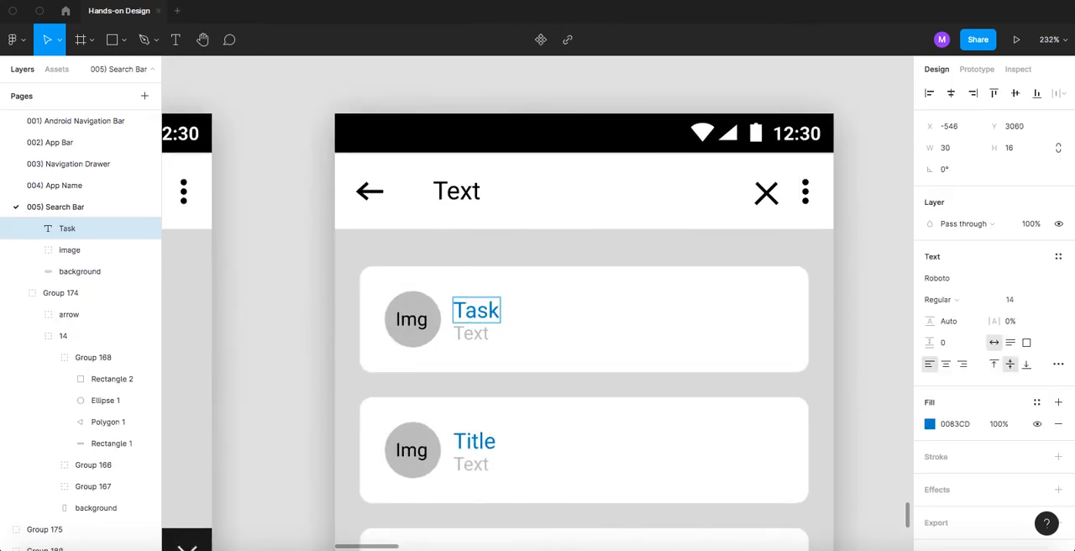
type(" 1: make orange jui")
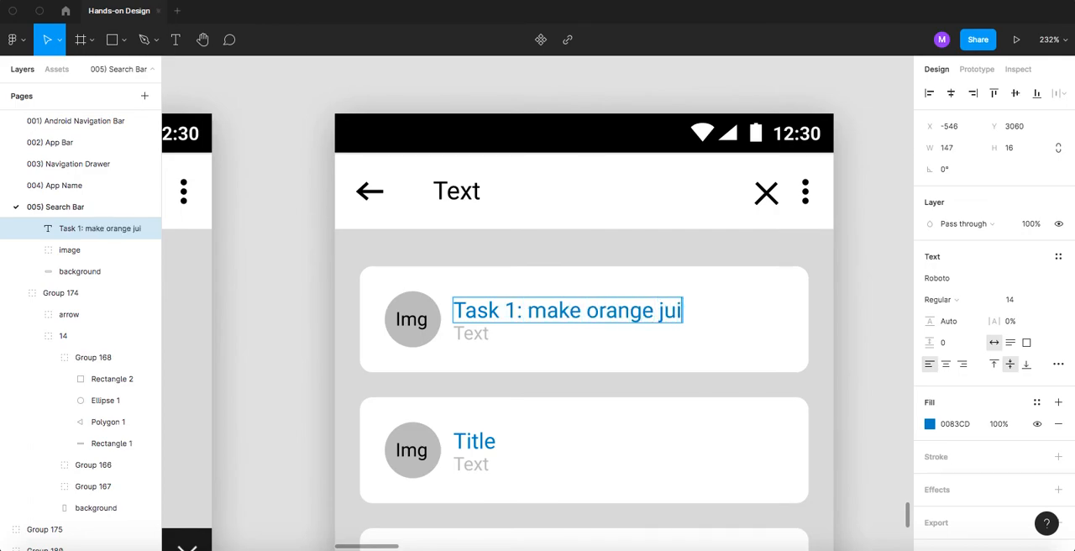
key("Escape")
key("Escape")
- Replace the first result card's grey subtext with "Task created by", the creator's name and "- 22/11/2021", following the STEP 4 reference's format
scroll(471, 275, "down", 3)
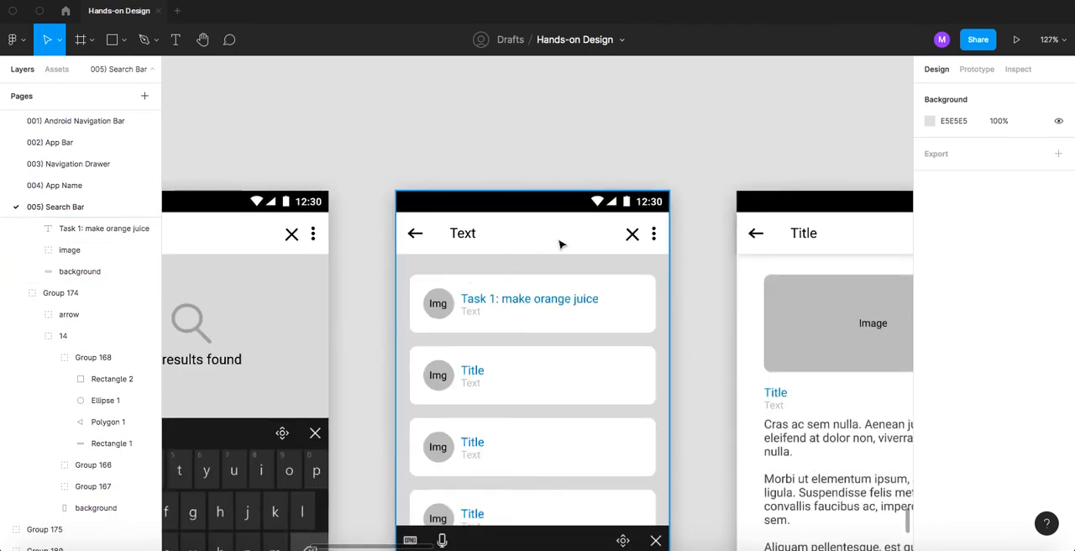
scroll(561, 243, "down", 3)
scroll(560, 244, "up", 10)
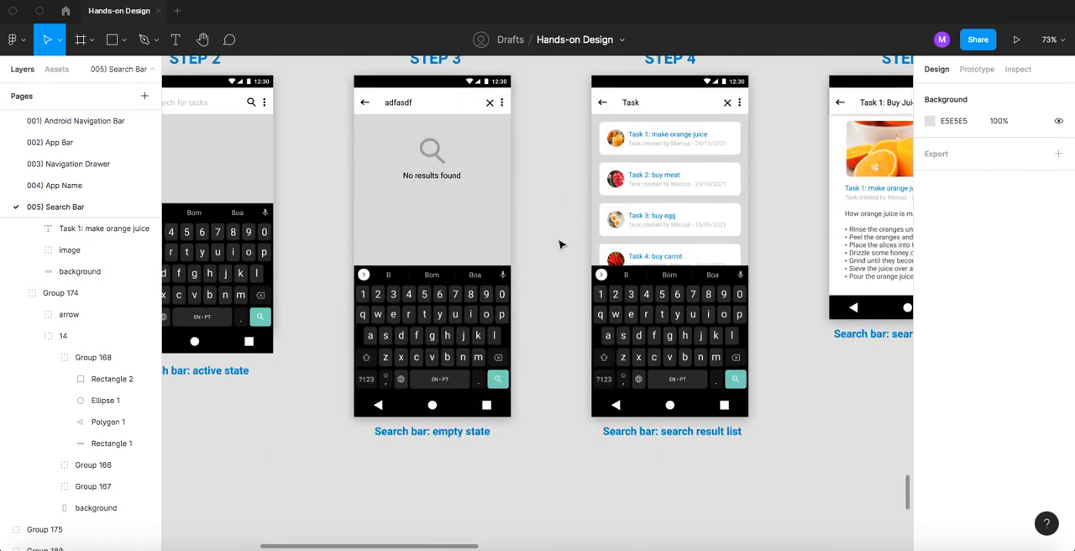
scroll(646, 157, "up", 5)
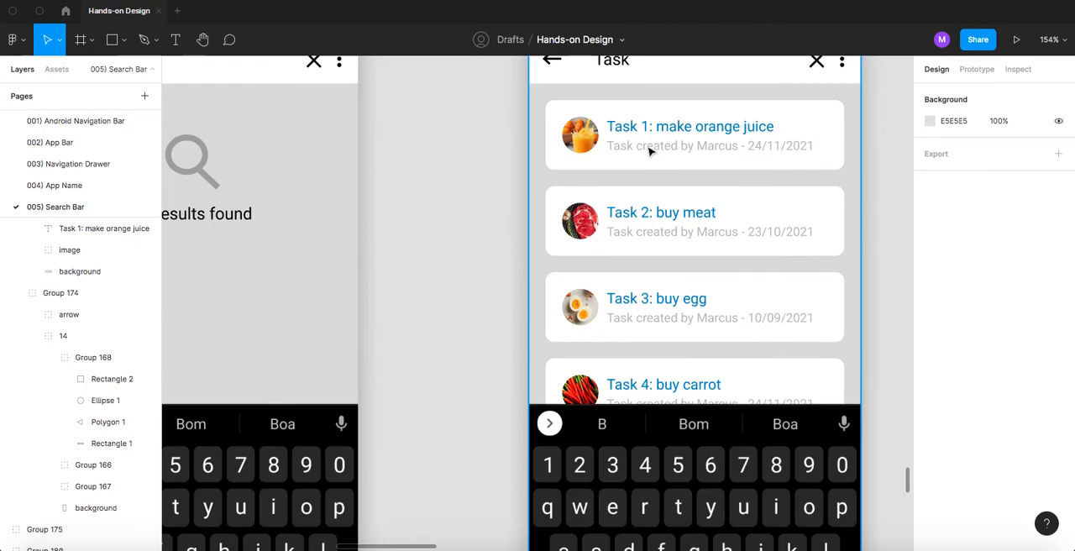
scroll(601, 201, "down", 4)
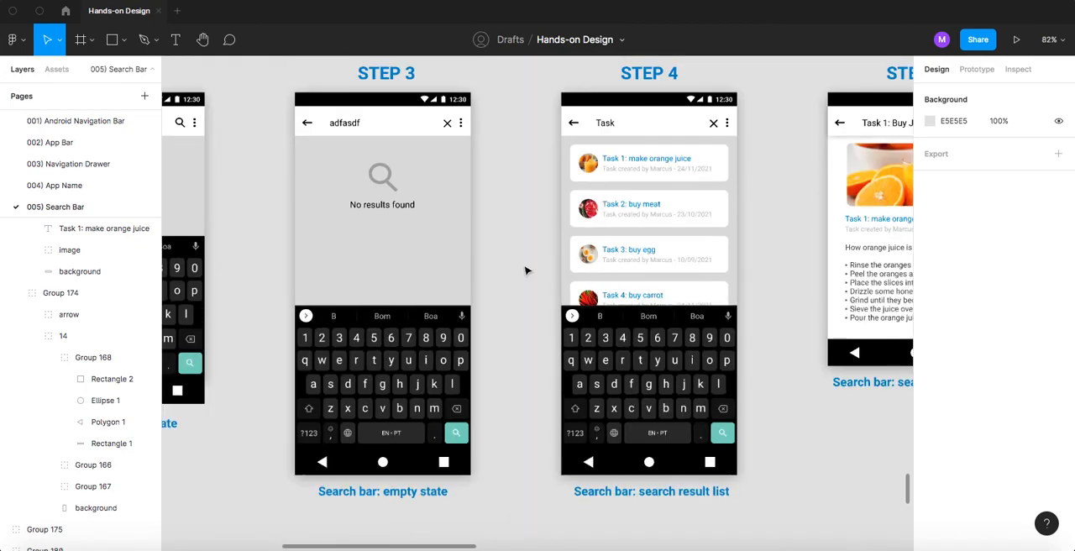
scroll(499, 305, "down", 6)
scroll(483, 239, "up", 5)
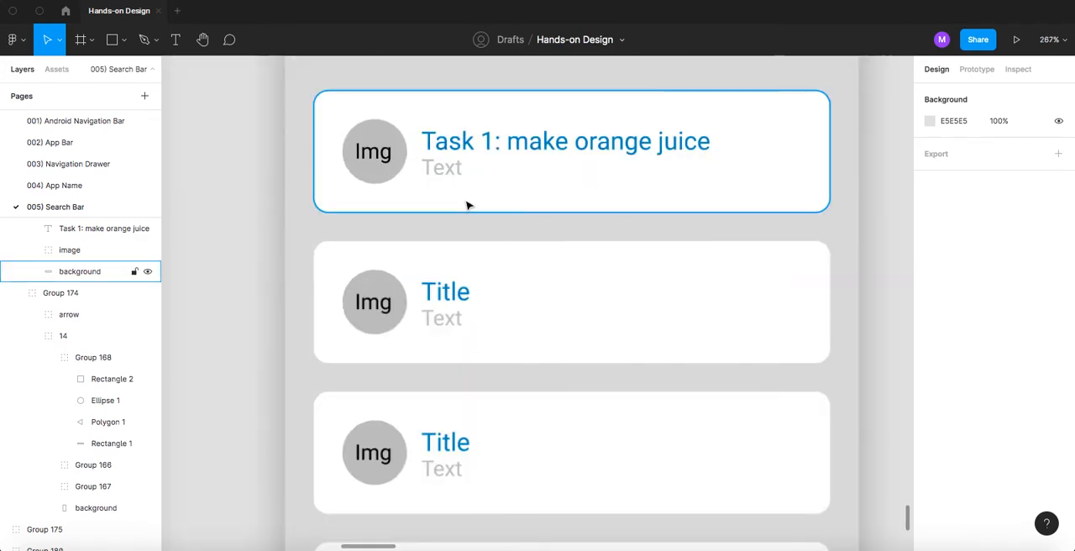
type("Task created by Marcus")
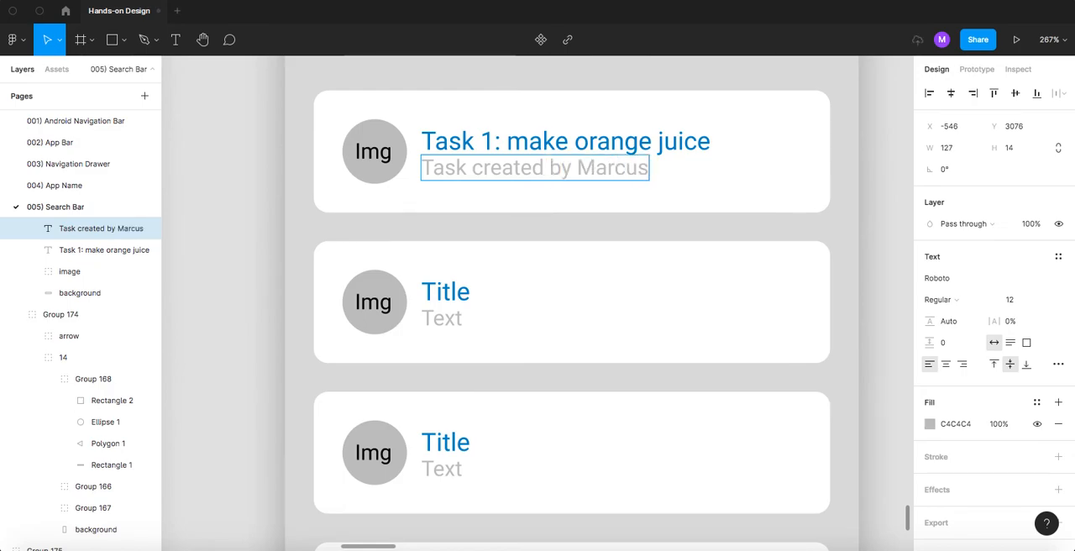
type(" -")
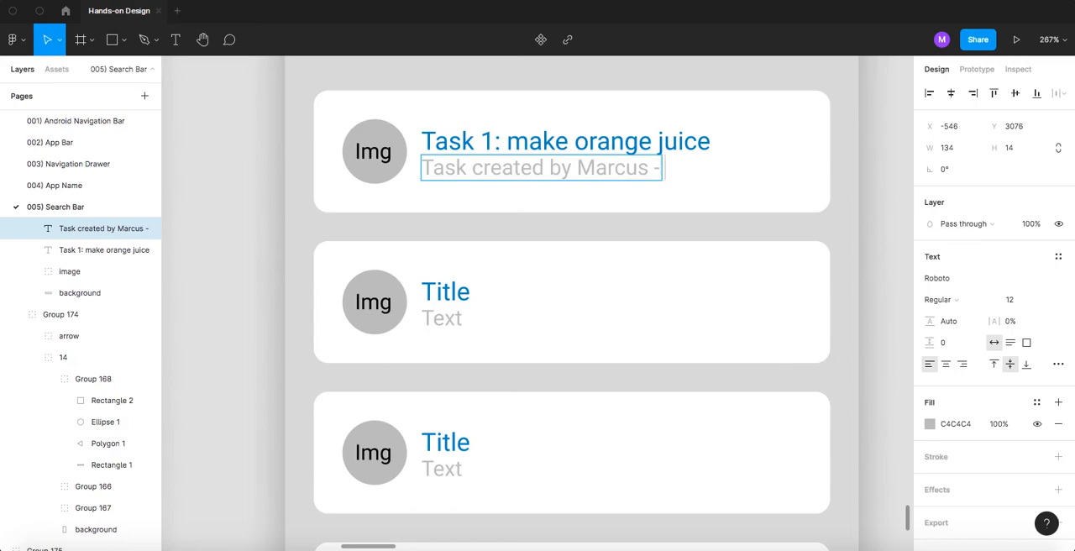
type(" 22/11/2021")
key("Escape")
key("Escape")
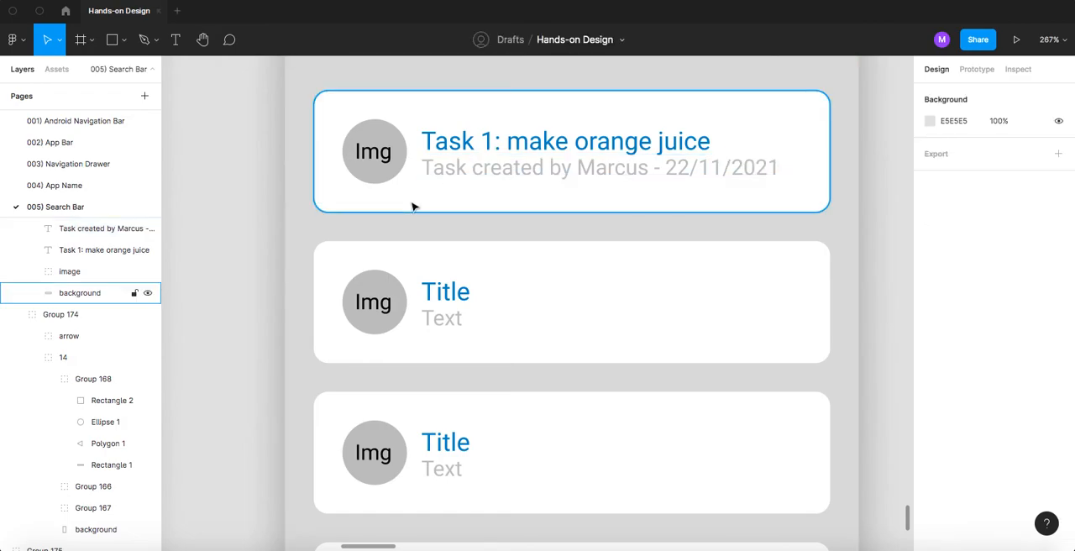
- Change the second result card's title to "Task 2: buy meat", matching the STEP 4 reference
scroll(482, 281, "down", 5)
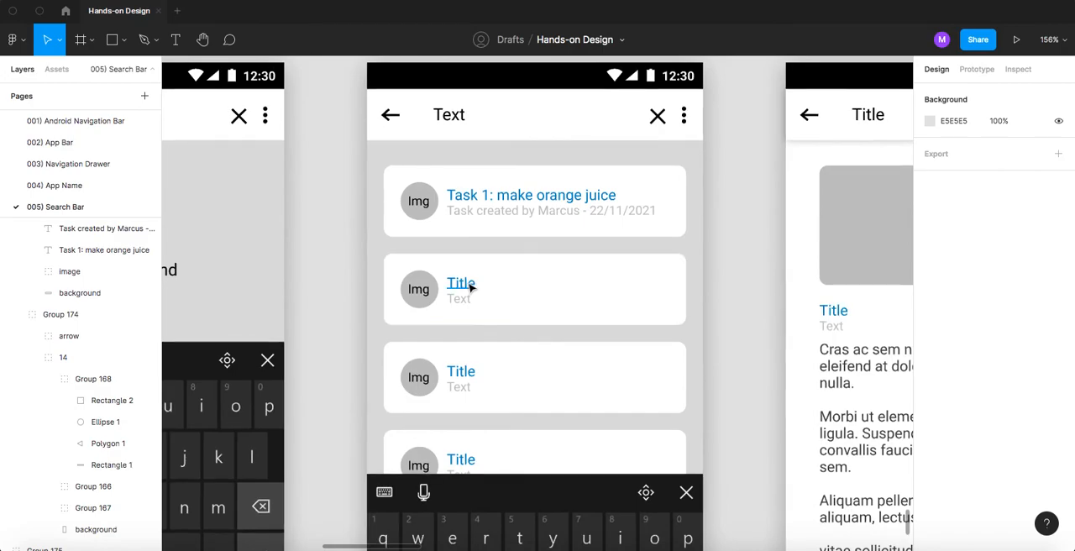
scroll(472, 287, "down", 10)
scroll(542, 252, "up", 5)
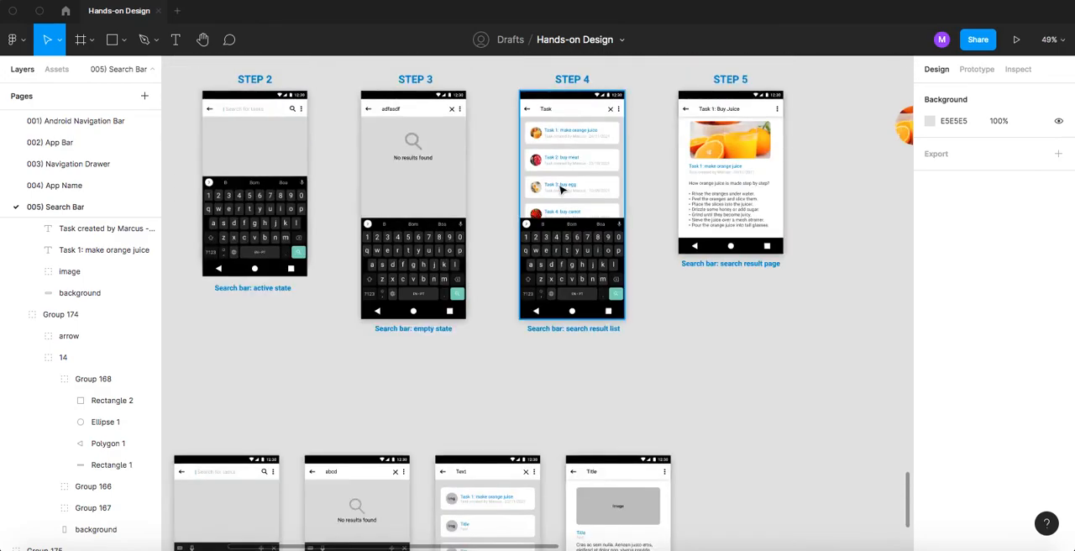
scroll(477, 325, "down", 3)
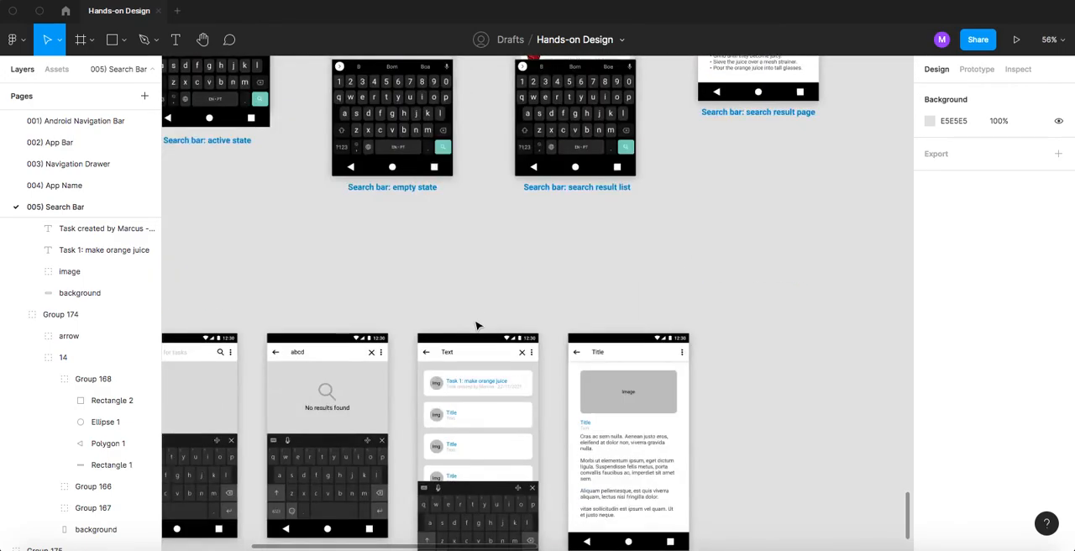
scroll(475, 327, "up", 2)
scroll(475, 328, "up", 9)
double_click(451, 338)
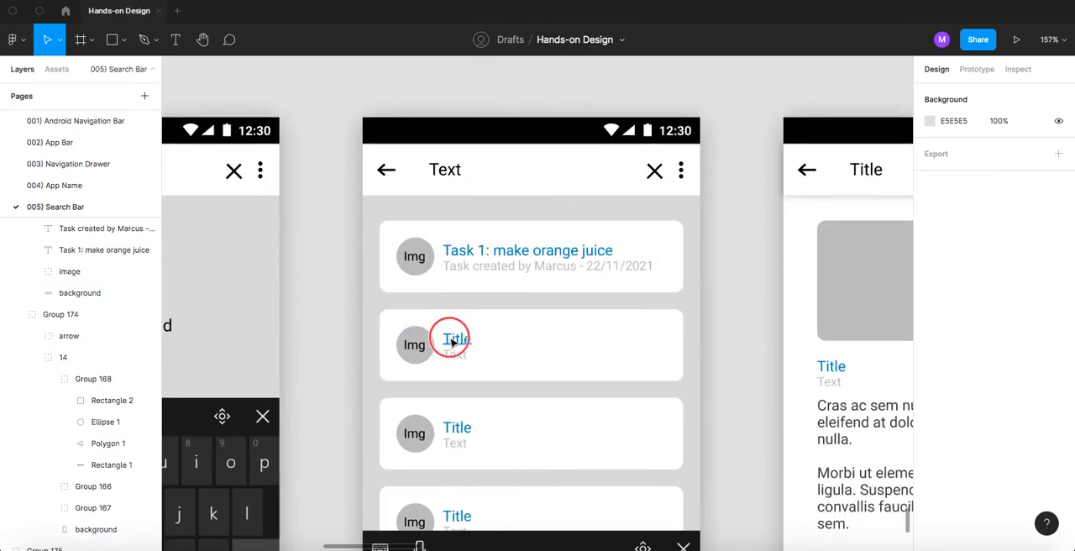
type("Task")
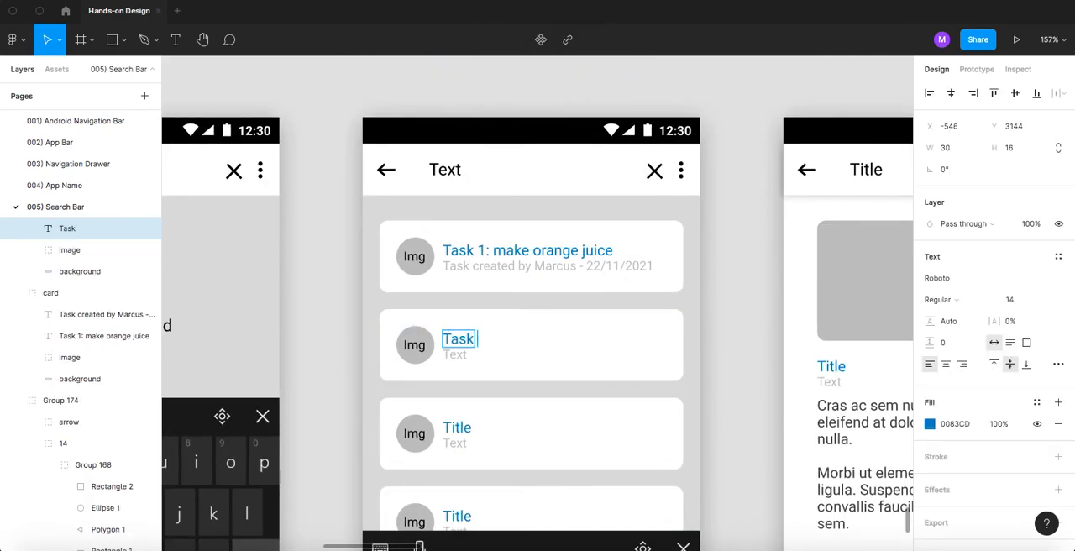
type(" 2: buy meat")
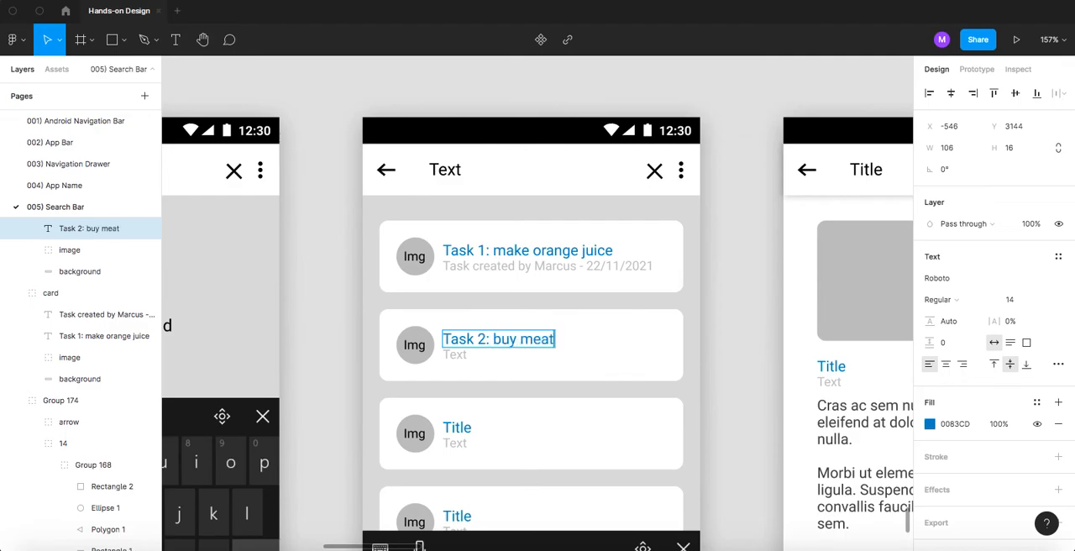
- Check the STEP 4 reference and change the third result card's title to "Task 3: buy eggs"
scroll(529, 291, "up", 10)
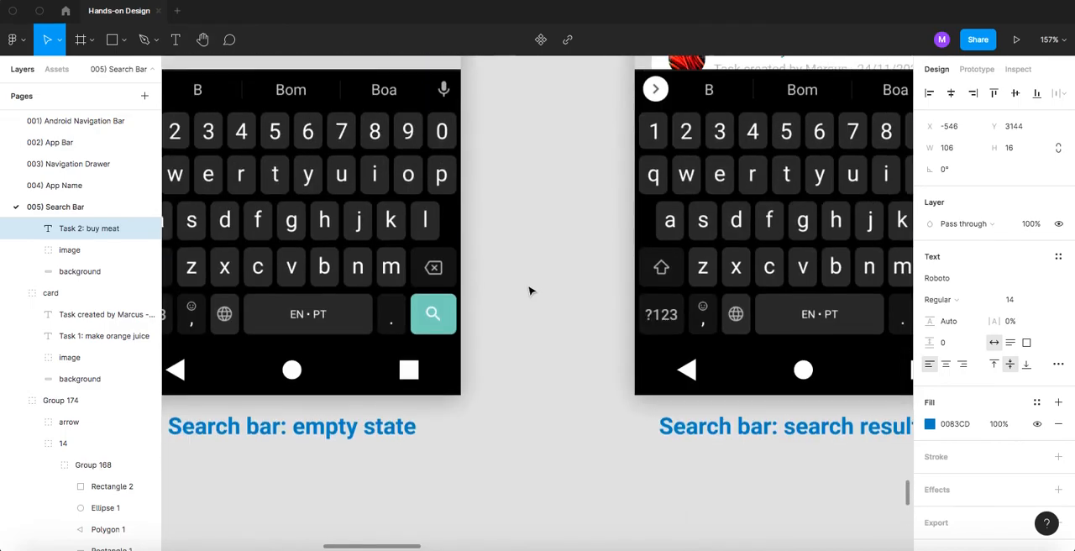
scroll(529, 291, "down", 10)
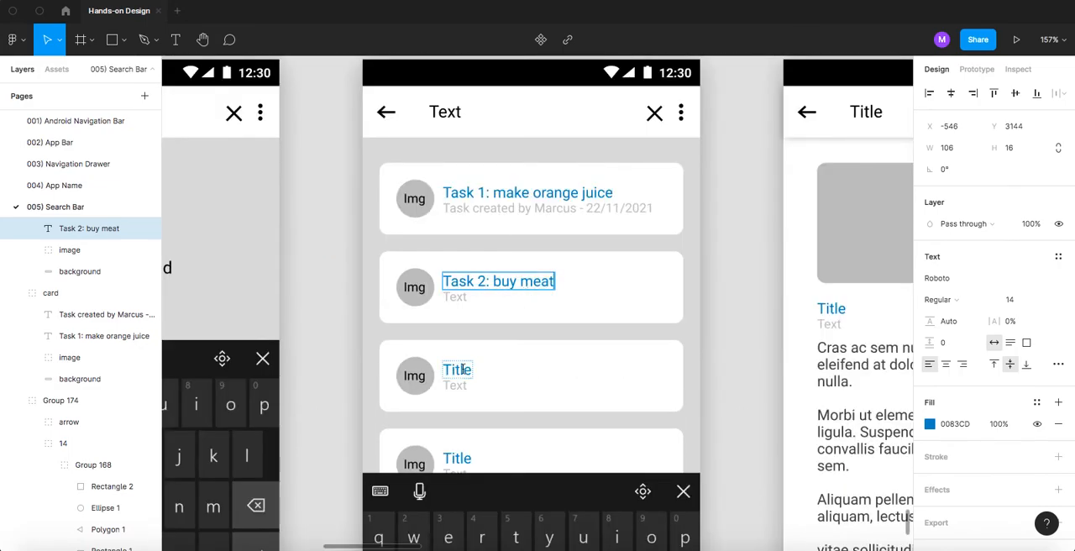
double_click(462, 370)
type("Task 3: buy")
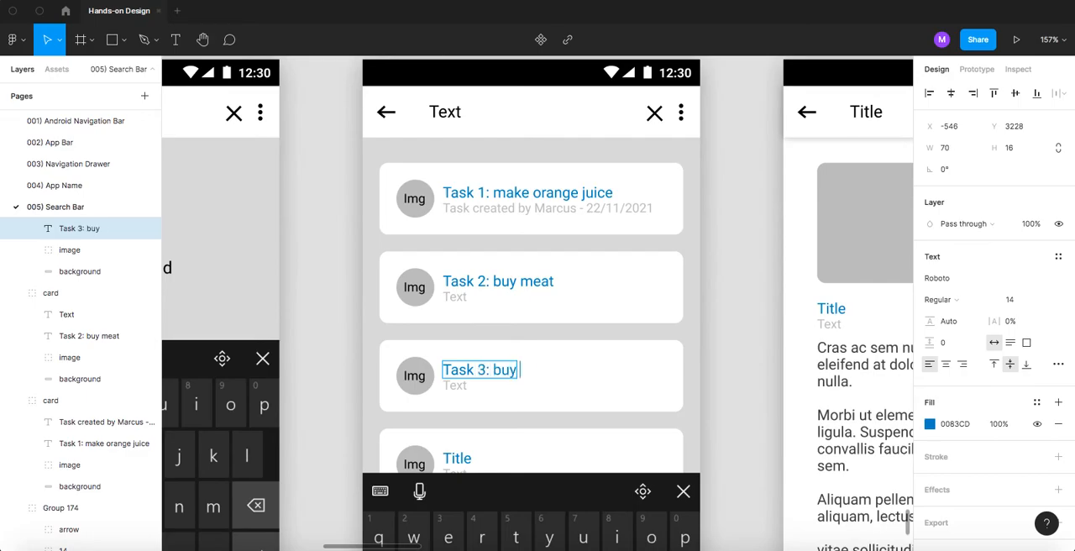
type(" eggs")
- Change the fourth result card's title to "Task 4 buy carrots", using the STEP 4 reference as a guide
scroll(661, 312, "up", 15)
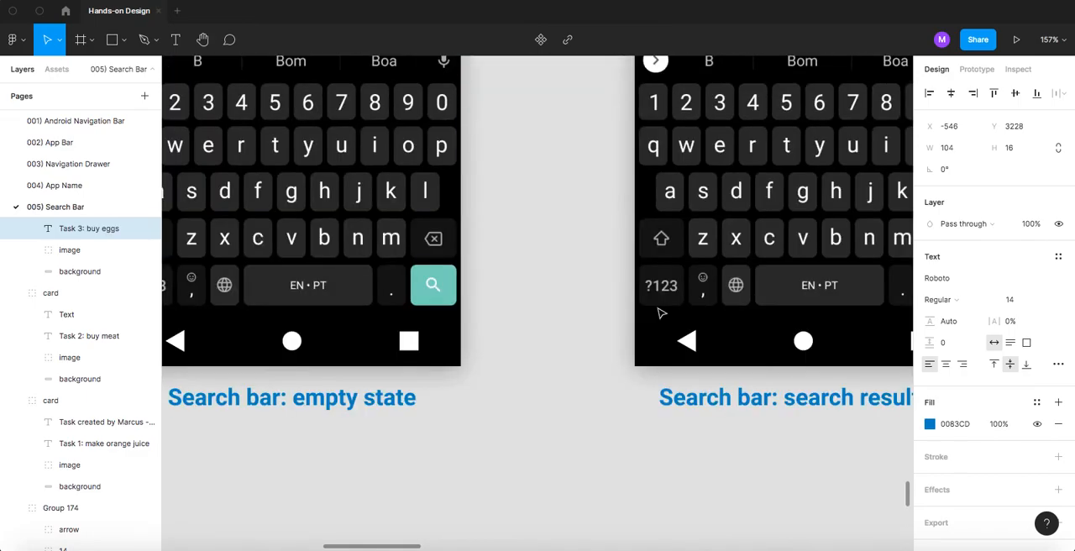
scroll(660, 312, "down", 15)
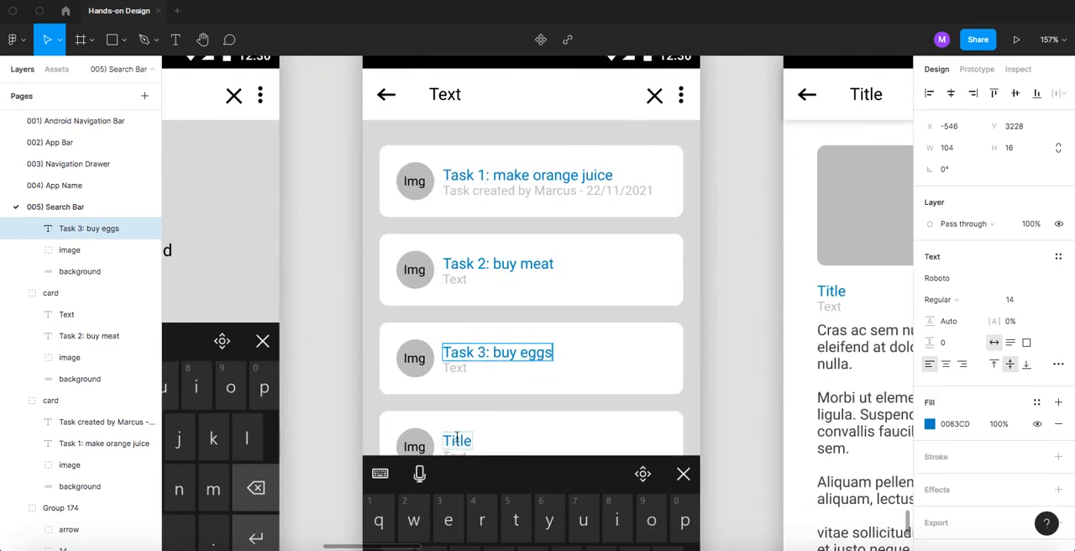
double_click(457, 437)
type("Task")
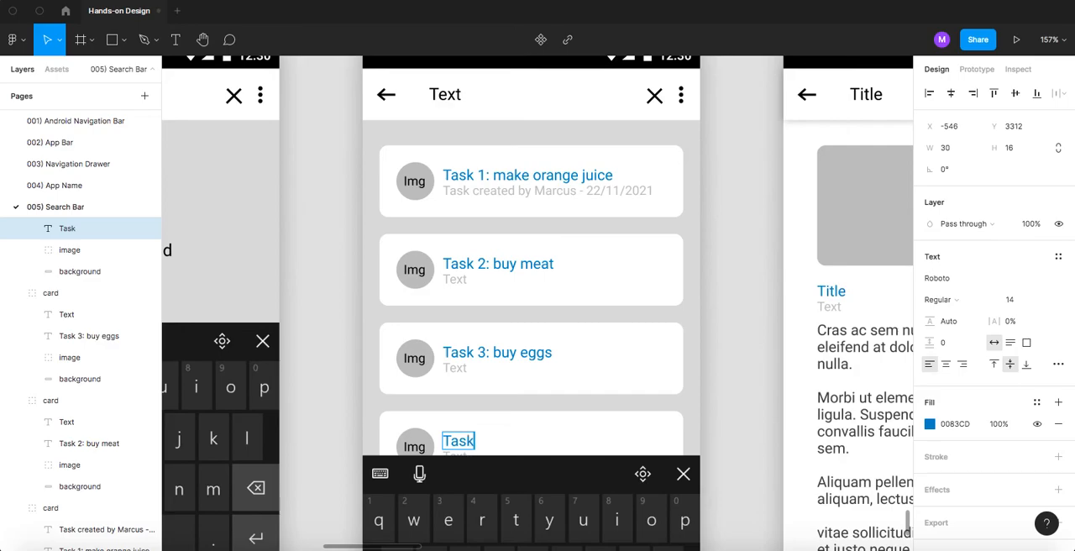
type(" 4 buy carrots")
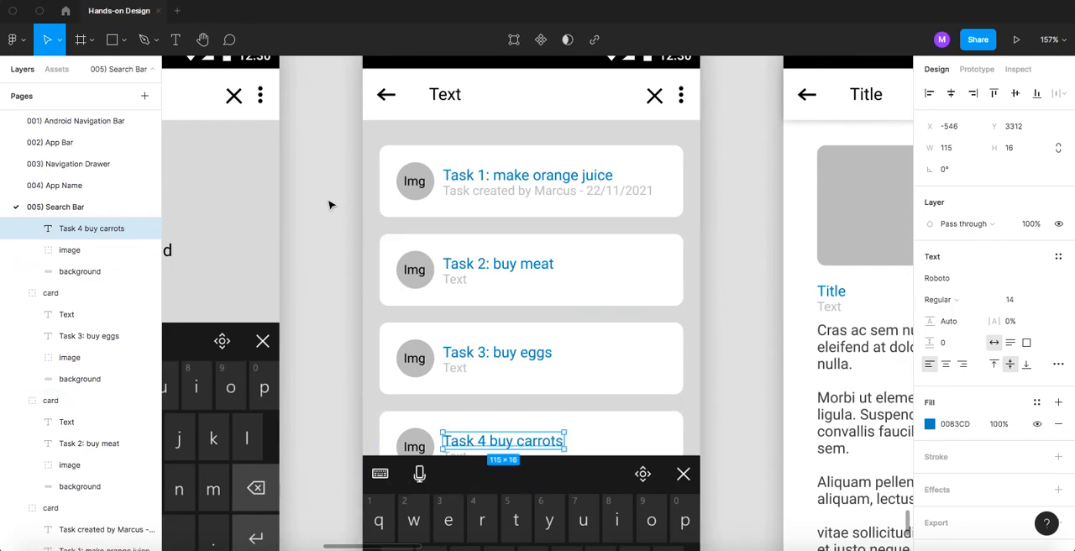
left_click(367, 186)
left_click(418, 184)
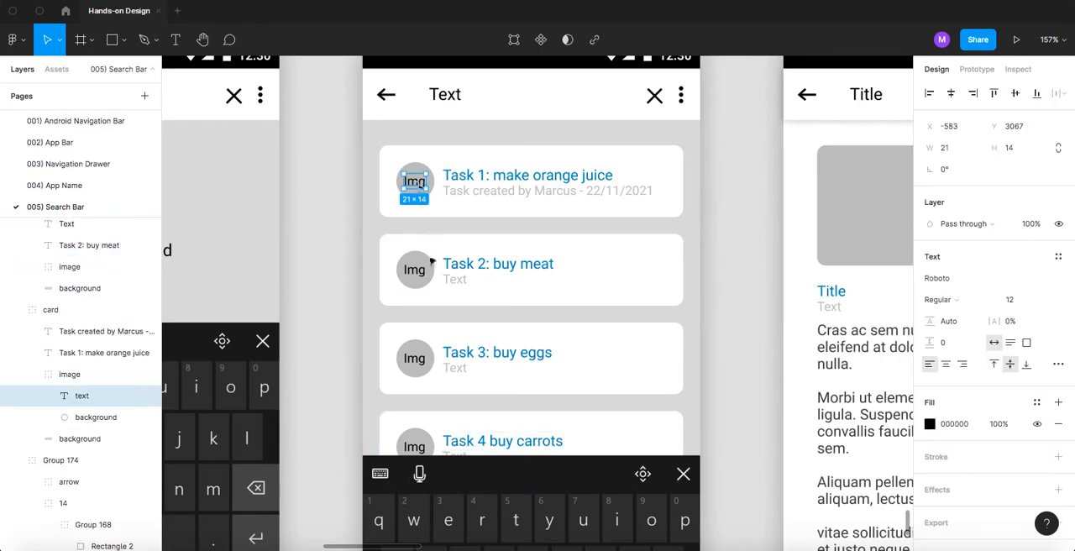
left_click(418, 274, "shift")
left_click(415, 359, "shift")
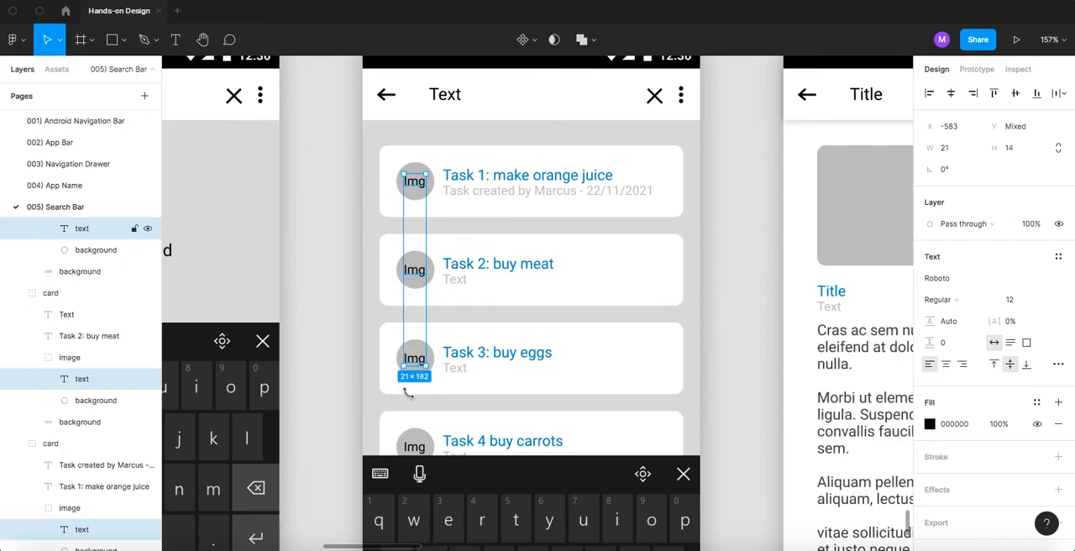
left_click(415, 447, "shift")
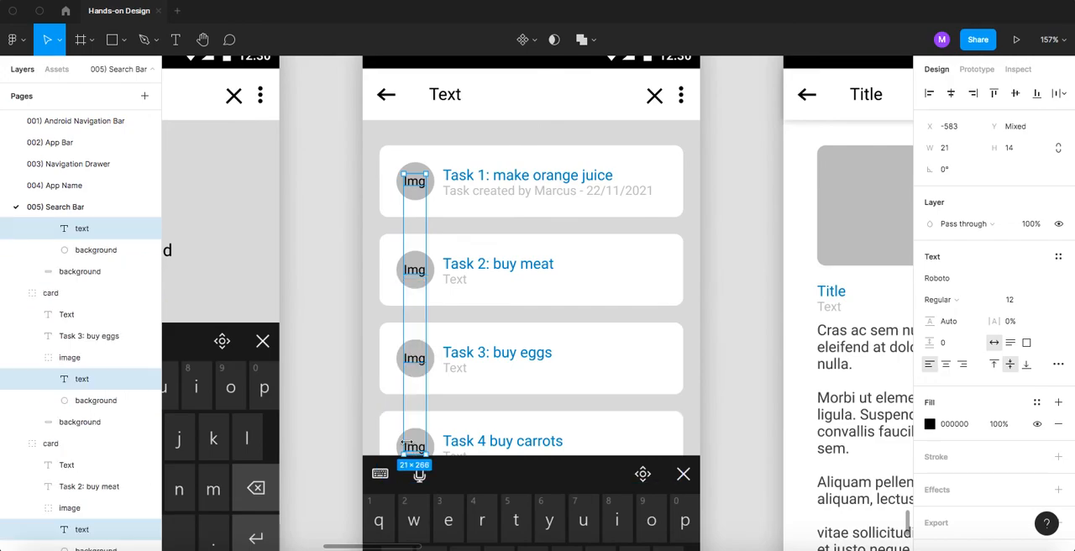
left_click(425, 190)
left_click(358, 187)
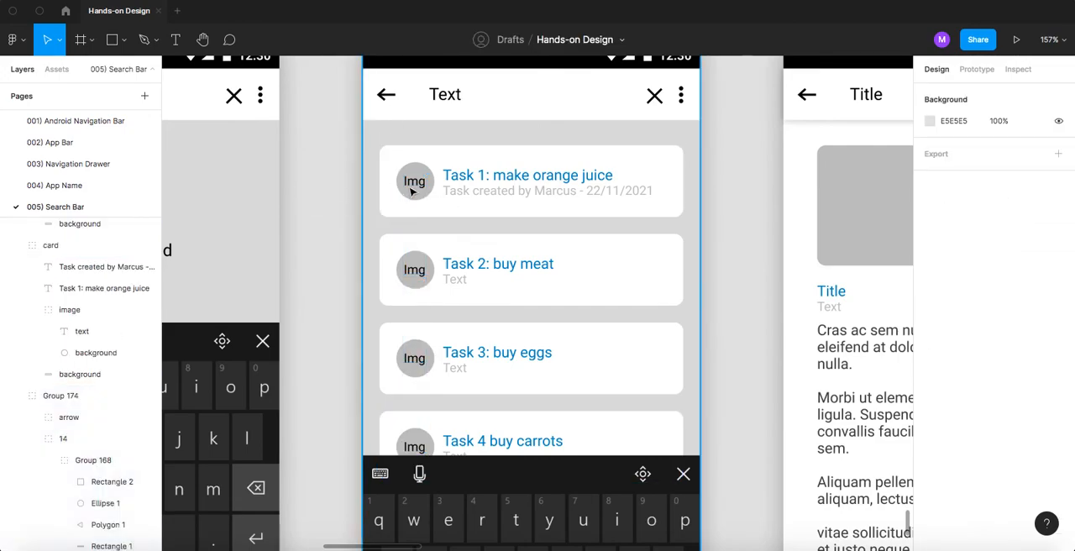
left_click(413, 189)
left_click(346, 196)
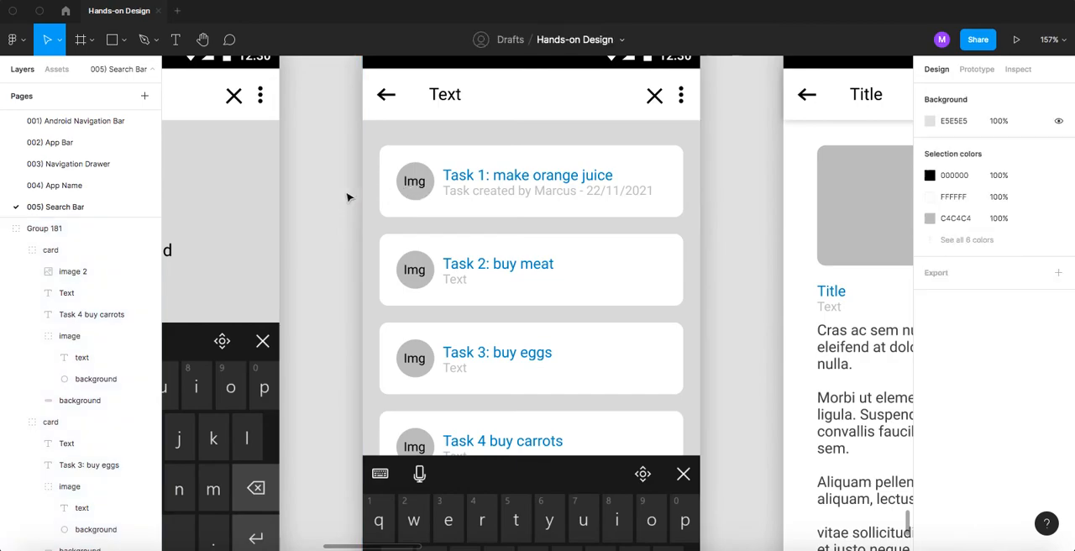
- Delete the "Img" placeholder text from the image circles of all four result cards, keeping the grey circles
scroll(415, 185, "up", 5)
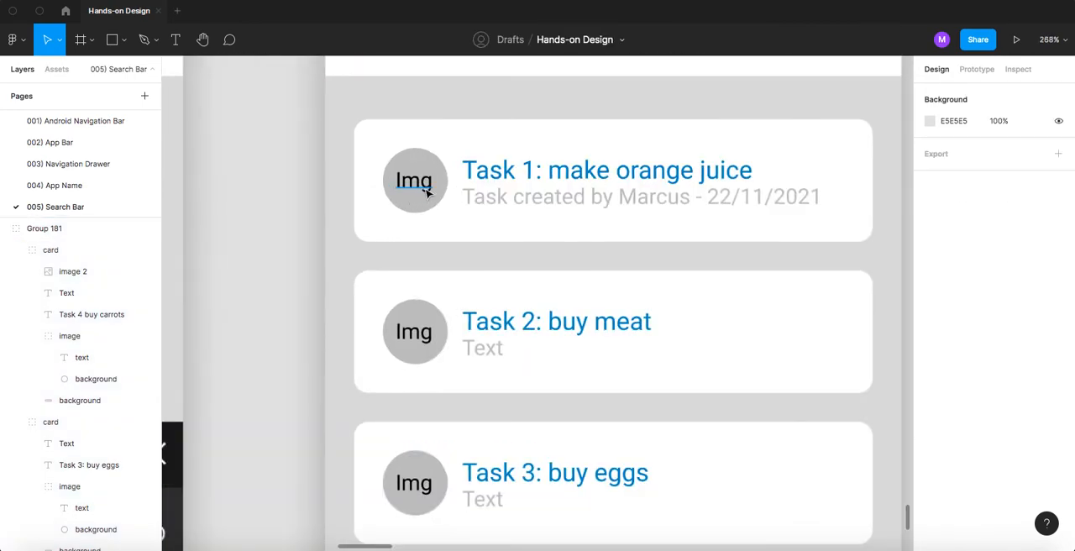
left_click(426, 192, "super")
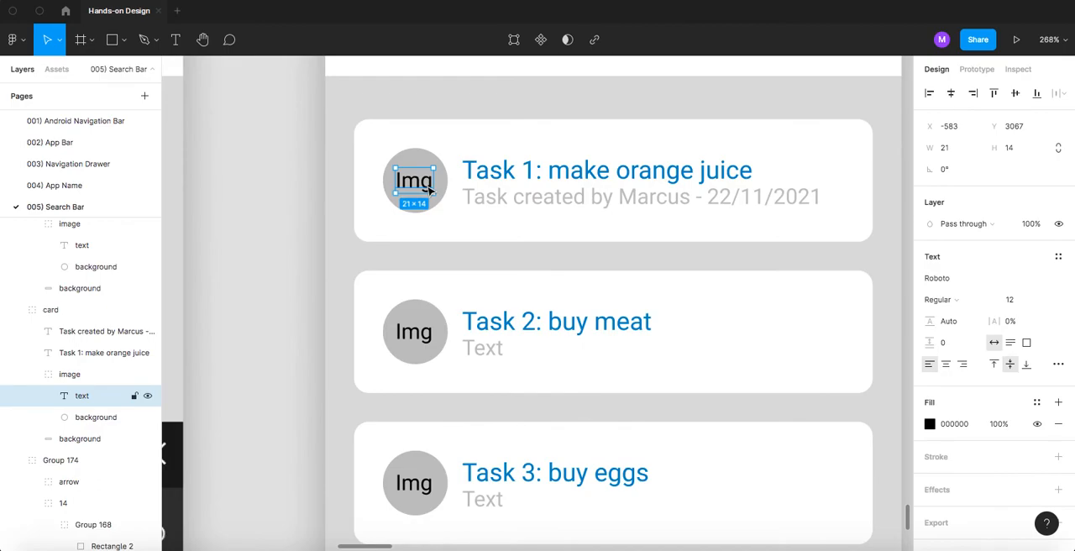
key("Delete")
left_click(426, 334, "super")
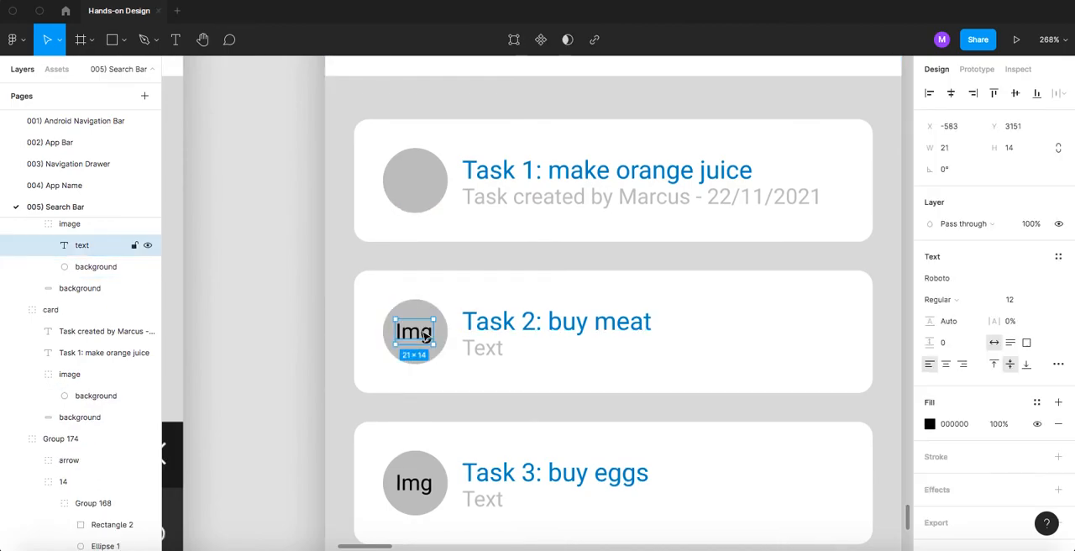
key("Delete")
scroll(424, 353, "down", 5)
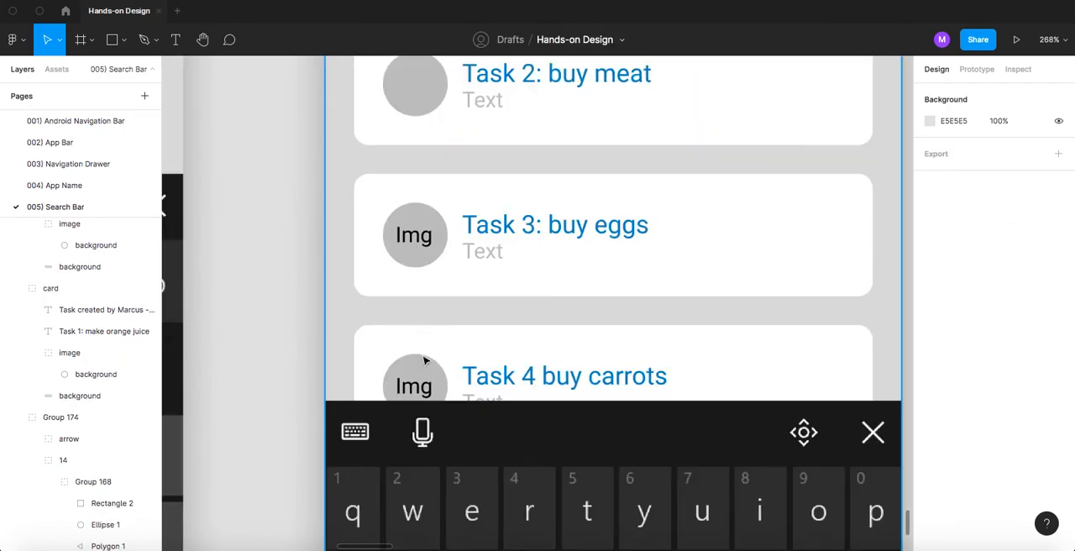
left_click(414, 386, "super")
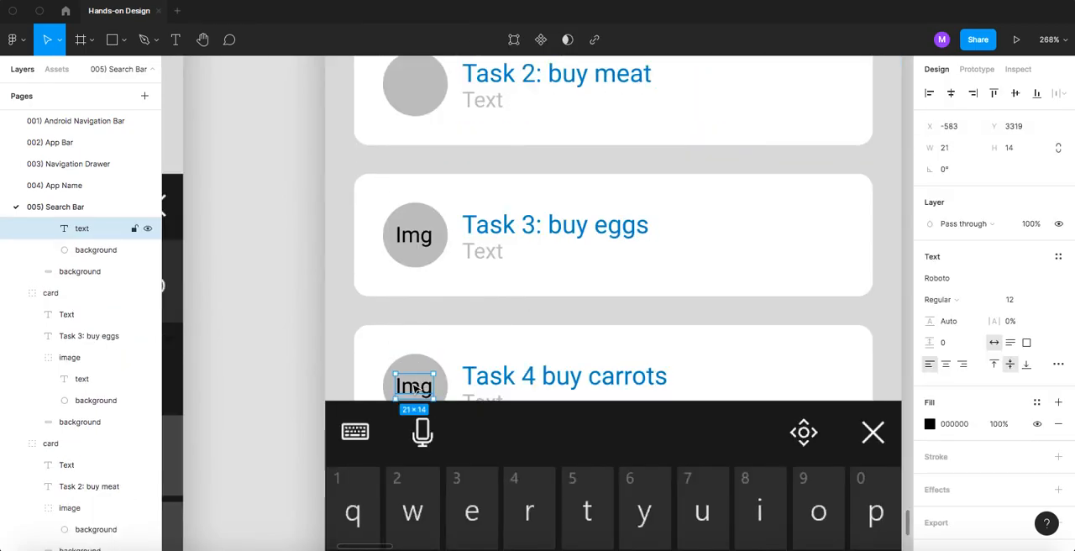
key("Delete")
left_click(411, 237, "super")
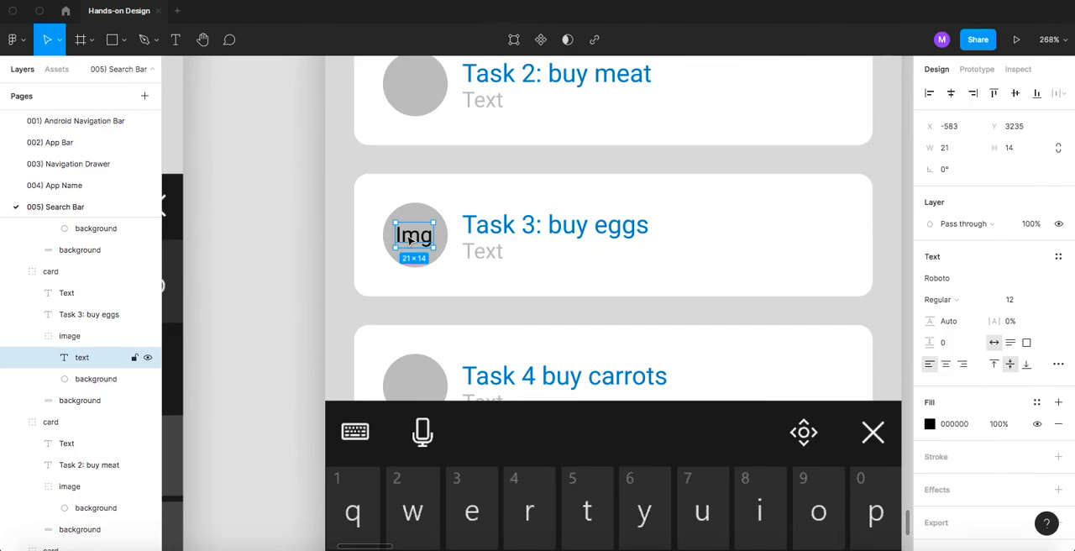
key("Delete")
scroll(516, 233, "down", 5)
scroll(518, 235, "up", 2)
scroll(517, 234, "up", 3)
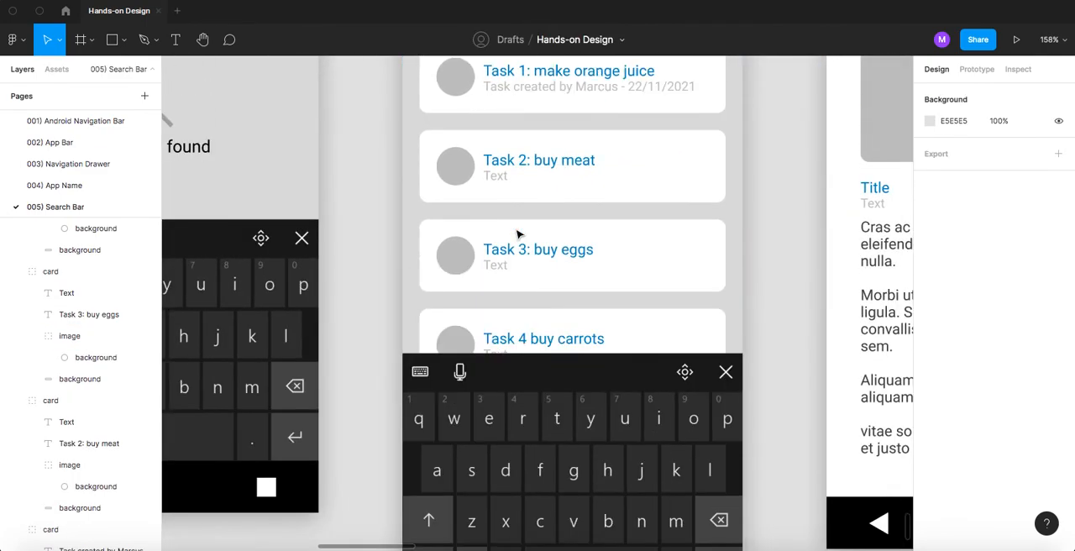
scroll(518, 234, "up", 2)
scroll(519, 234, "down", 3)
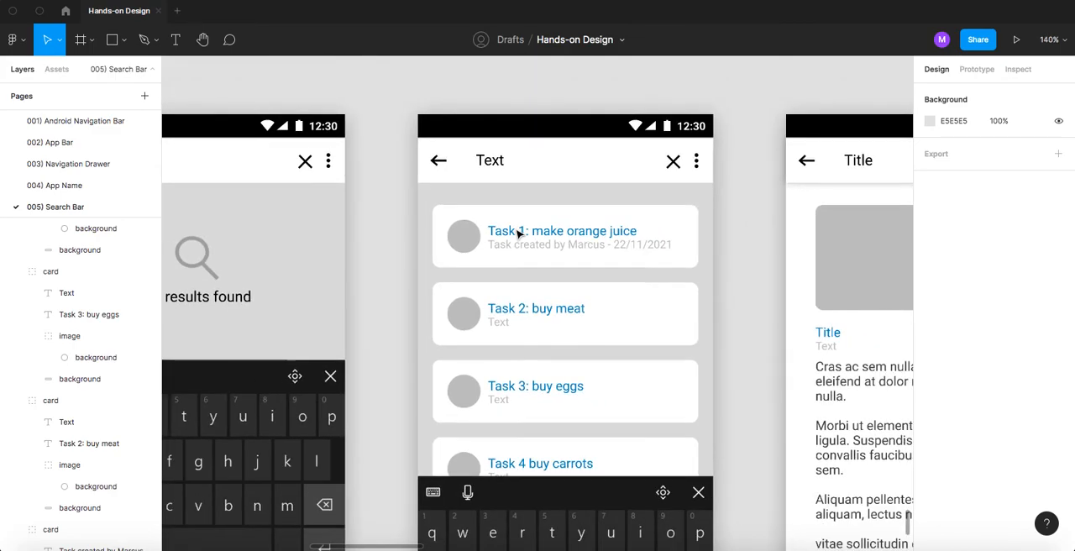
scroll(519, 234, "up", 3)
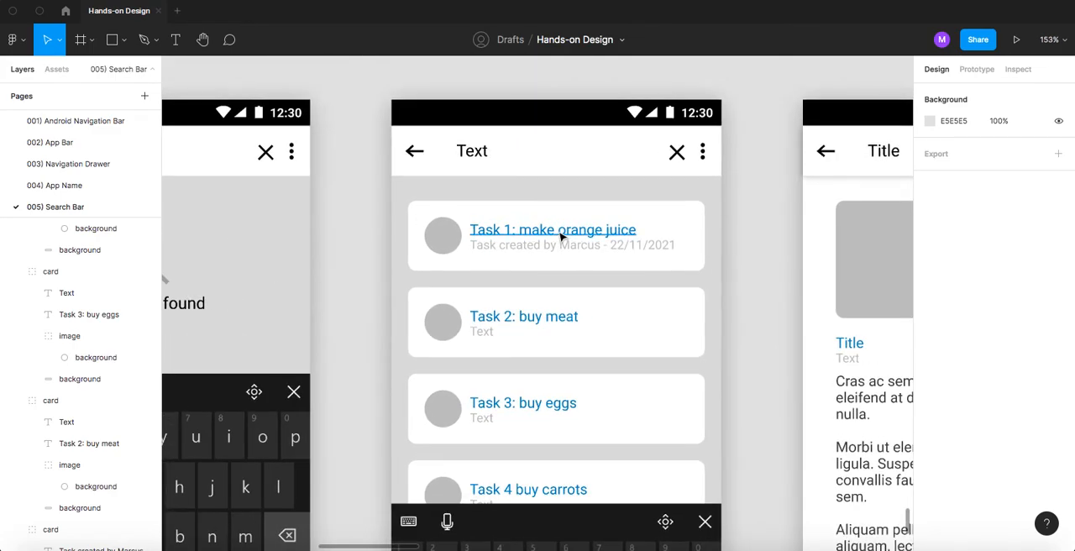
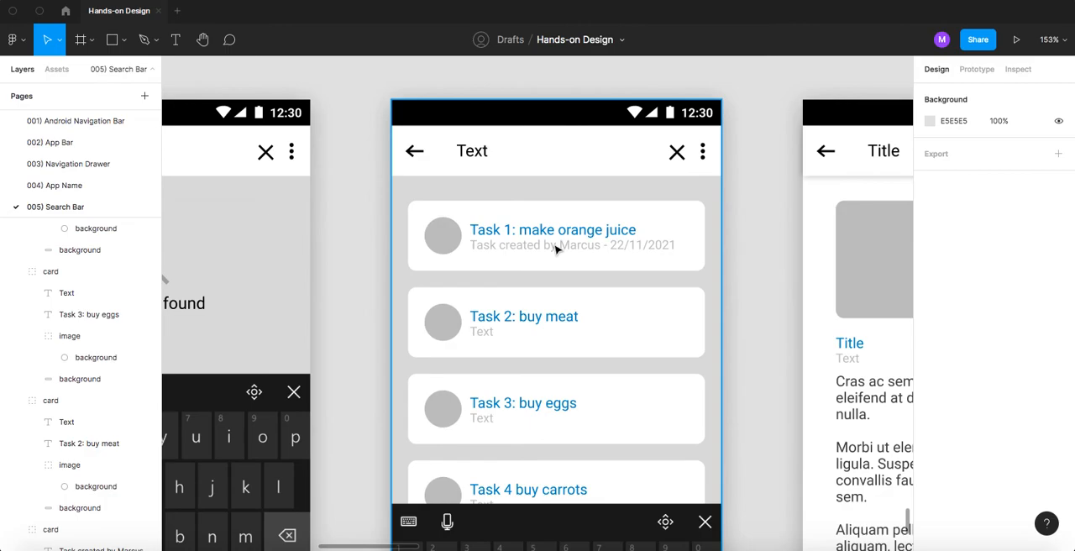
- Switch to the browser and search Google Images for "orange juice"
key("super+Tab")
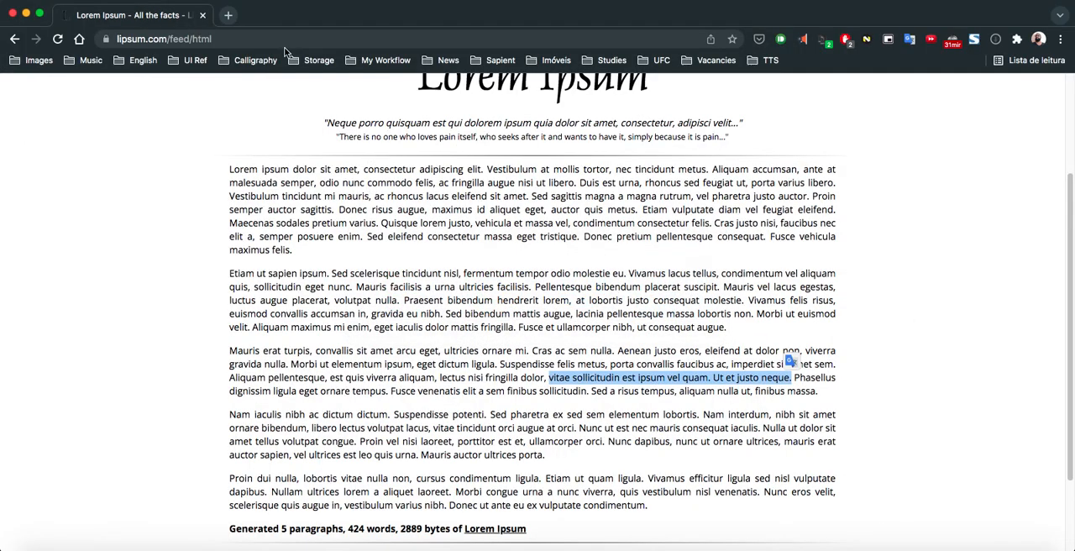
left_click(279, 39)
type("orange")
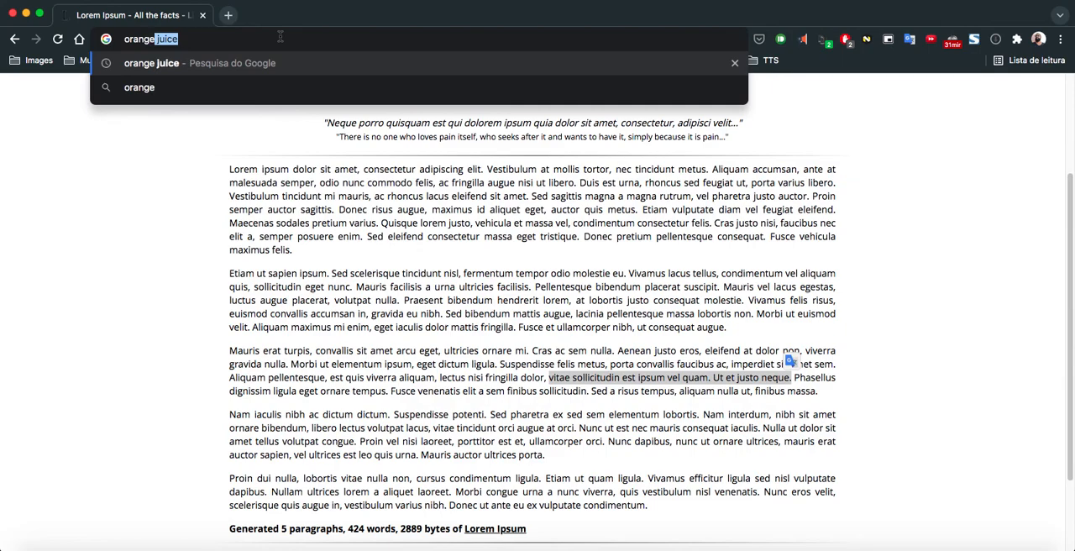
key("Return")
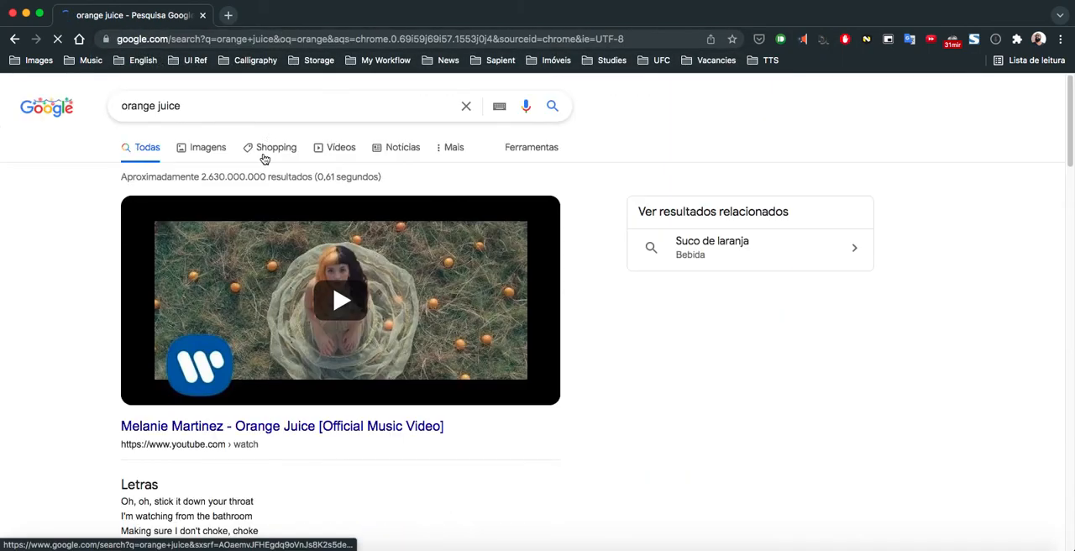
left_click(224, 159)
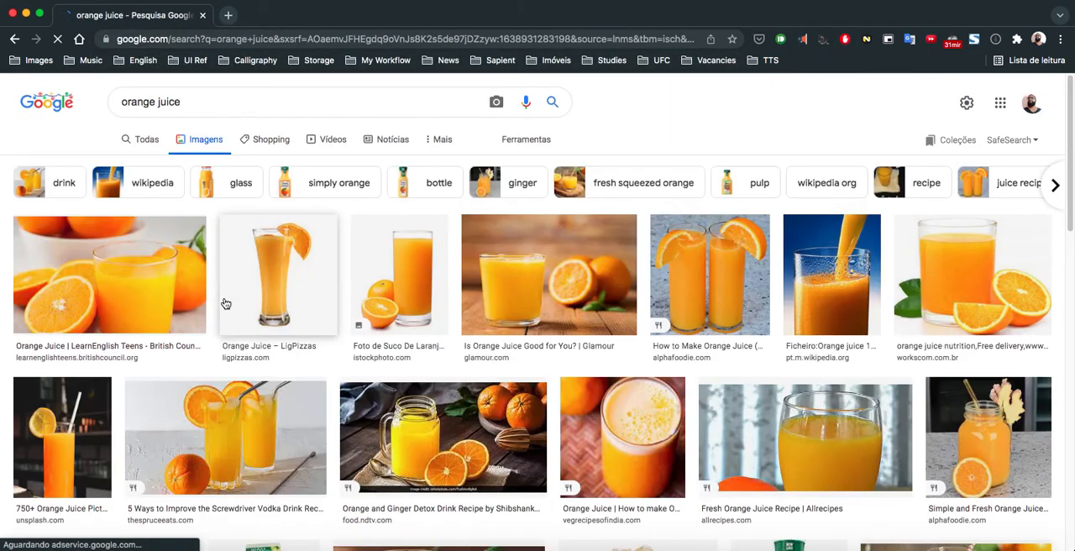
- Copy the orange juice picture with the halved oranges and paste it into the Task 1 card's grey circle in Figma
left_click(162, 304)
right_click(849, 213)
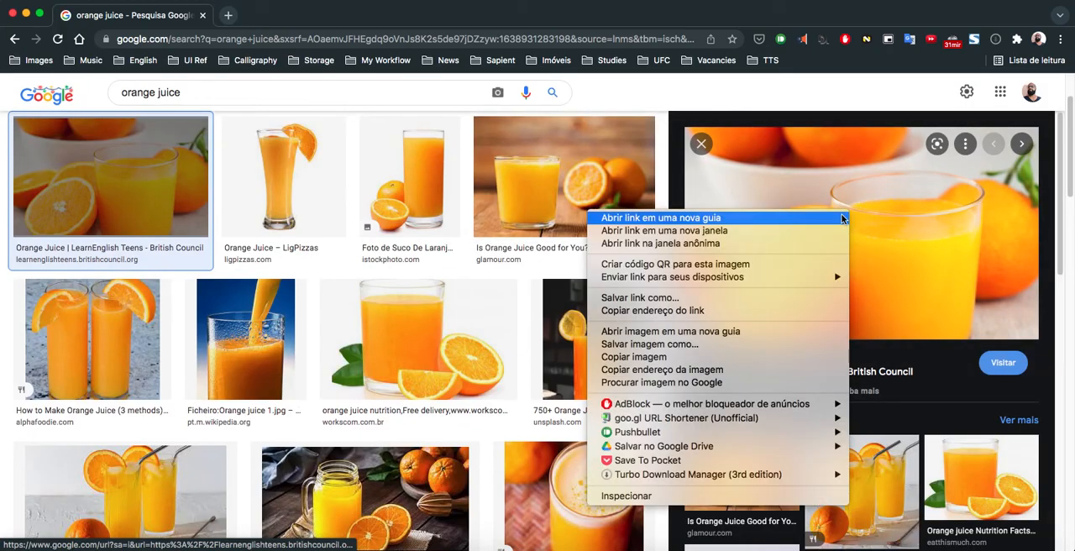
left_click(634, 357)
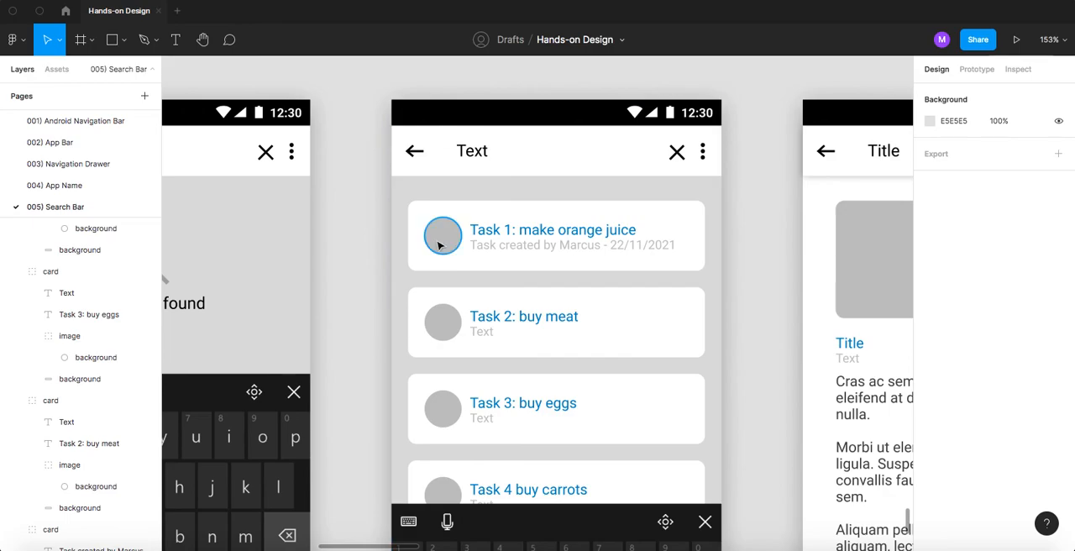
left_click(445, 245, "super")
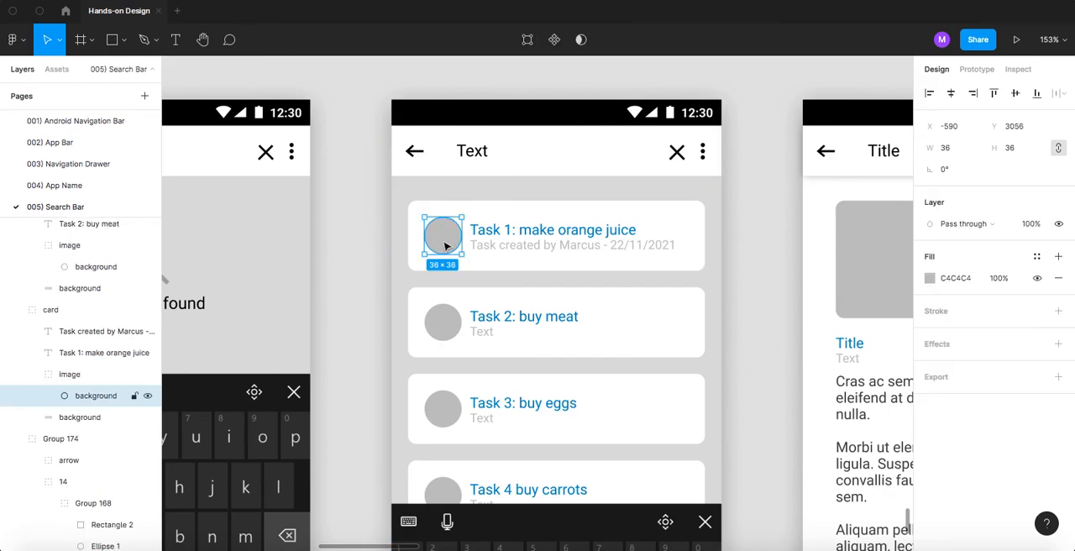
key("super+v")
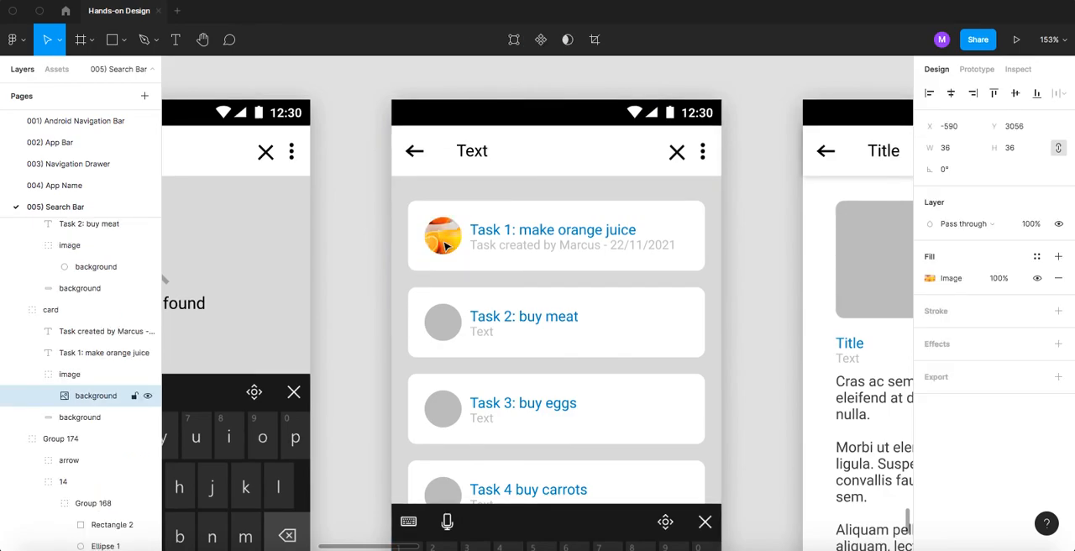
- Switch back to the browser and search Google Images for "meat"
key("super+Tab")
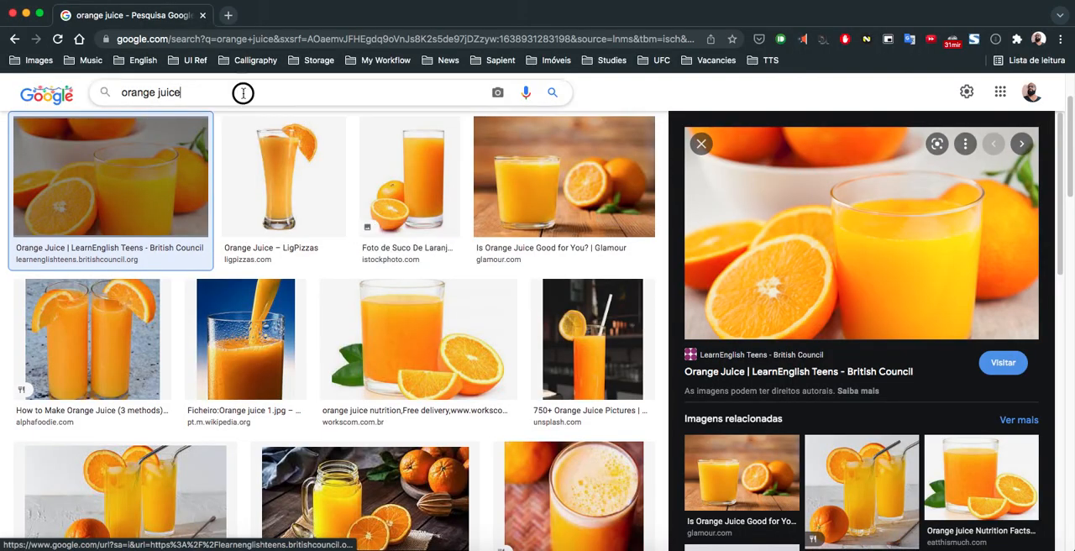
left_click(243, 93)
type("meat")
key("Return")
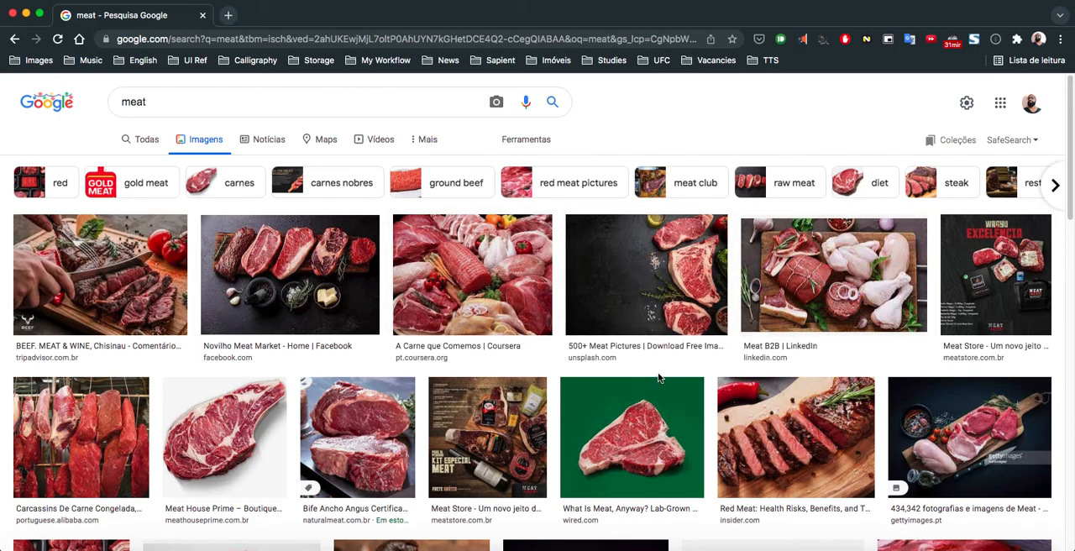
- Copy the Novilho Meat Market picture and paste it into the Task 2 card's grey circle in Figma
scroll(588, 420, "down", 1)
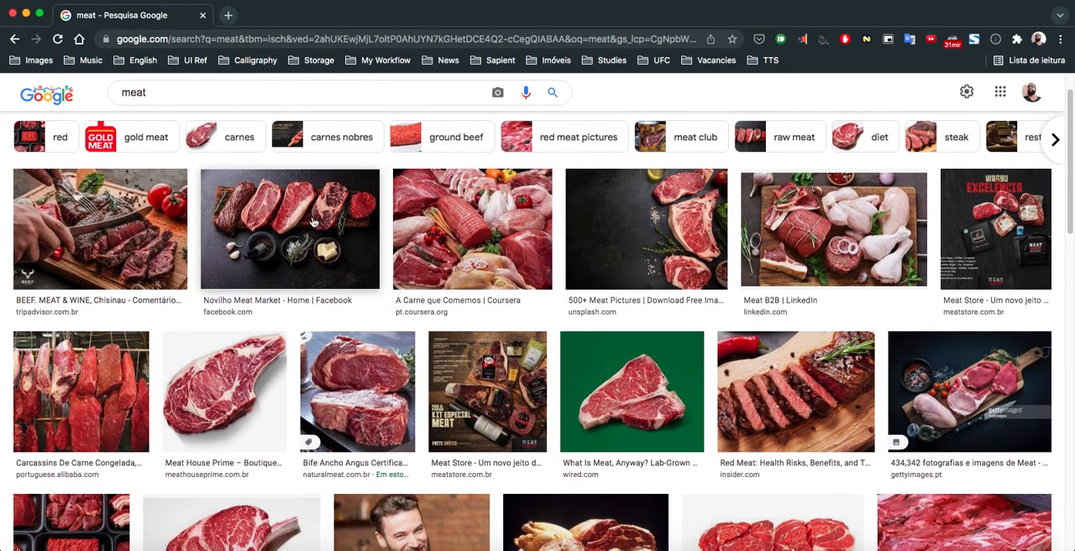
left_click(302, 220)
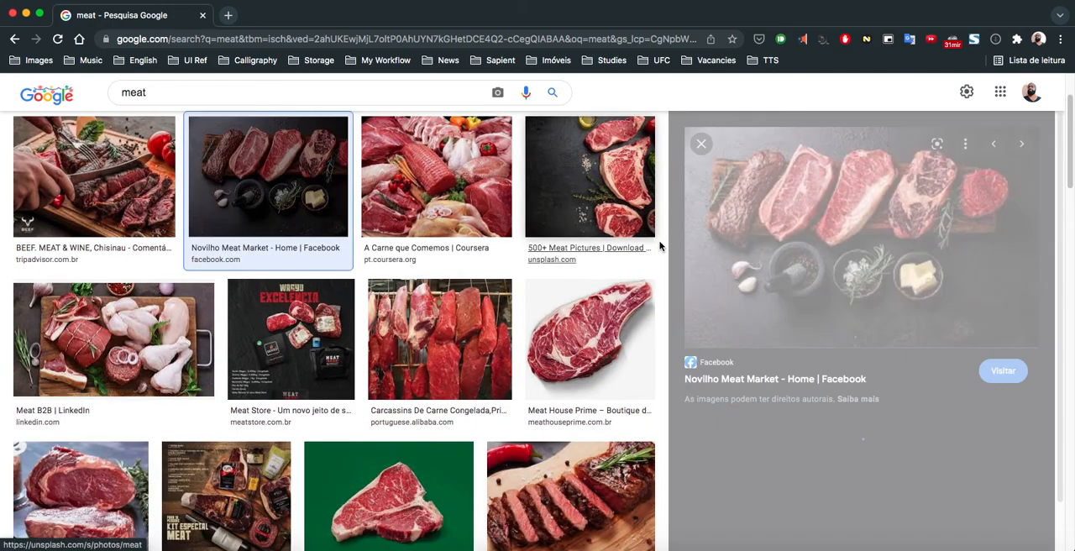
right_click(793, 229)
left_click(832, 376)
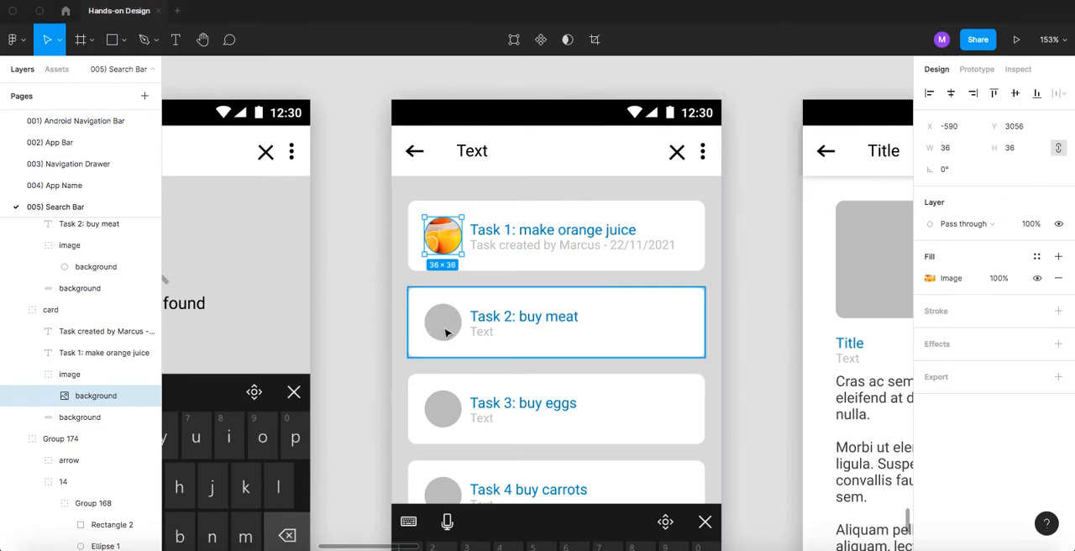
left_click(446, 333)
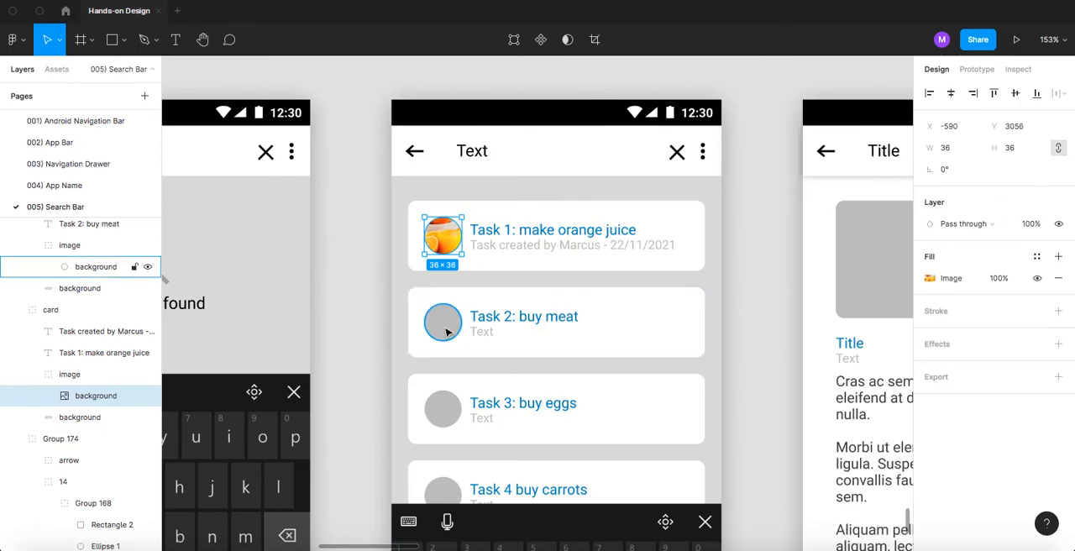
key("ctrl+v")
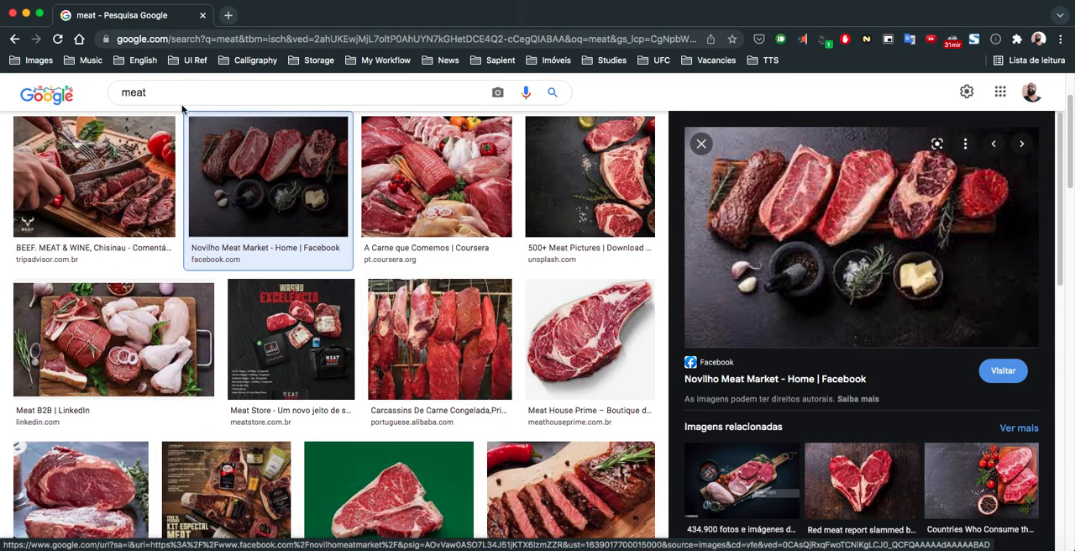
- Return to the browser and search Google Images for "eggs"
double_click(183, 99)
type("eggs")
key("Return")
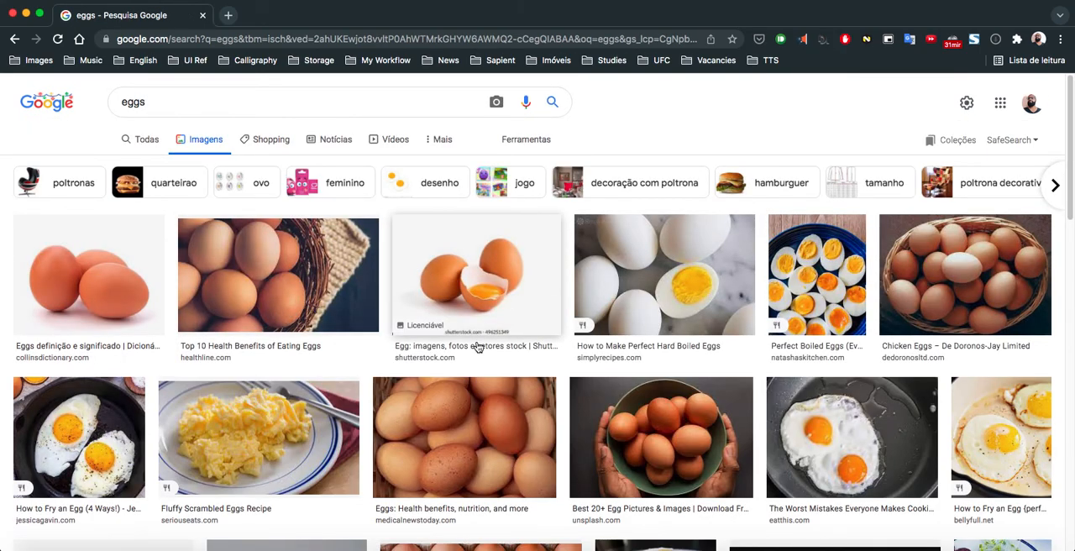
- Copy the "Perfect Boiled Eggs" picture and paste it into the Task 3 card's grey circle in Figma
left_click(827, 267)
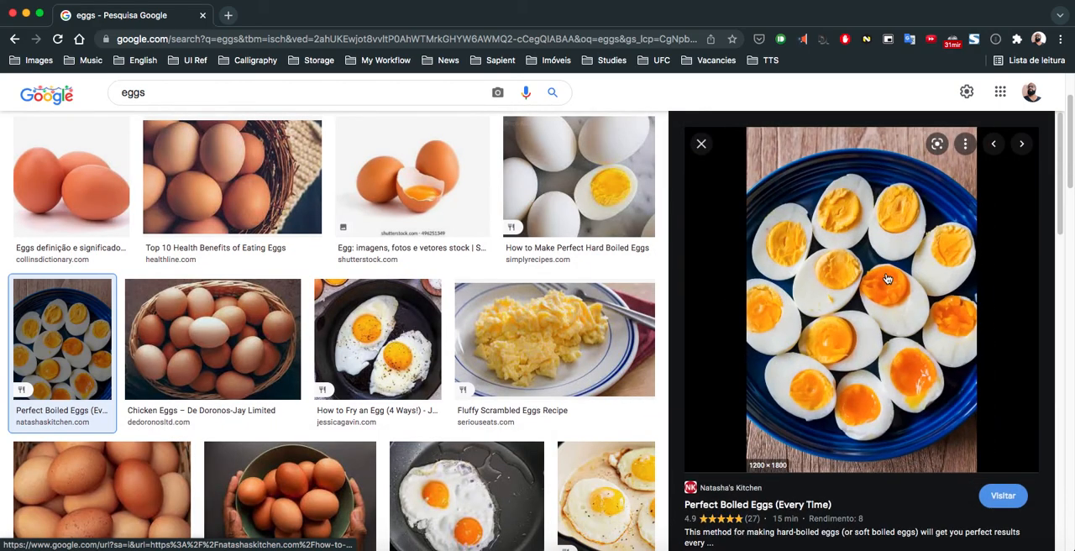
right_click(802, 321)
left_click(716, 400)
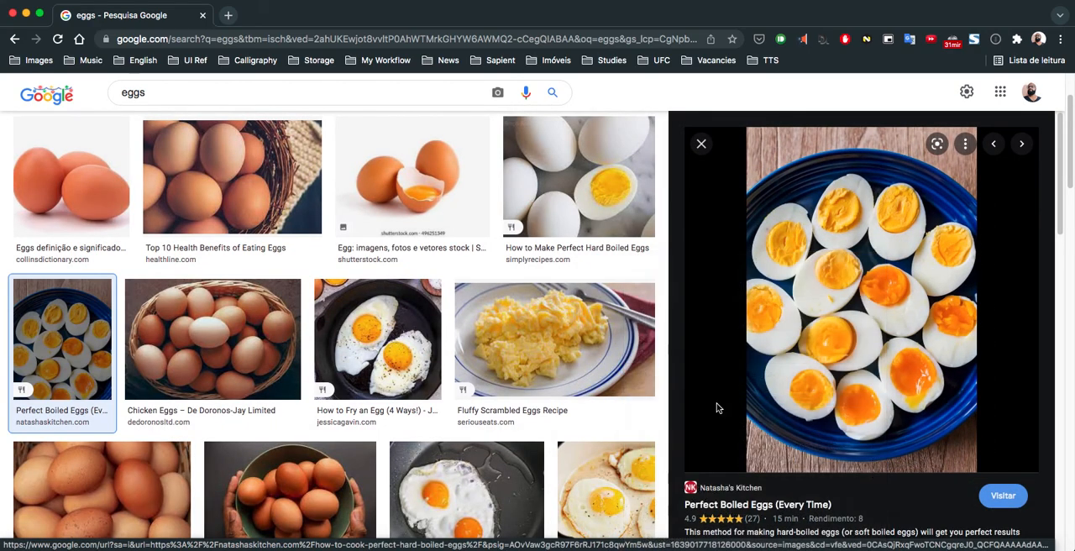
key("super+Tab")
left_click(443, 410)
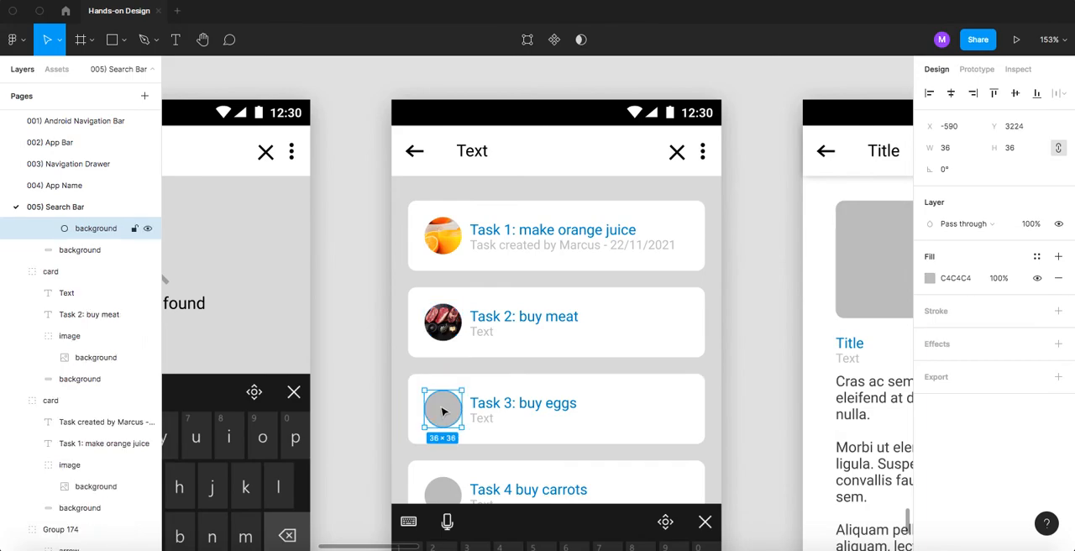
key("super+v")
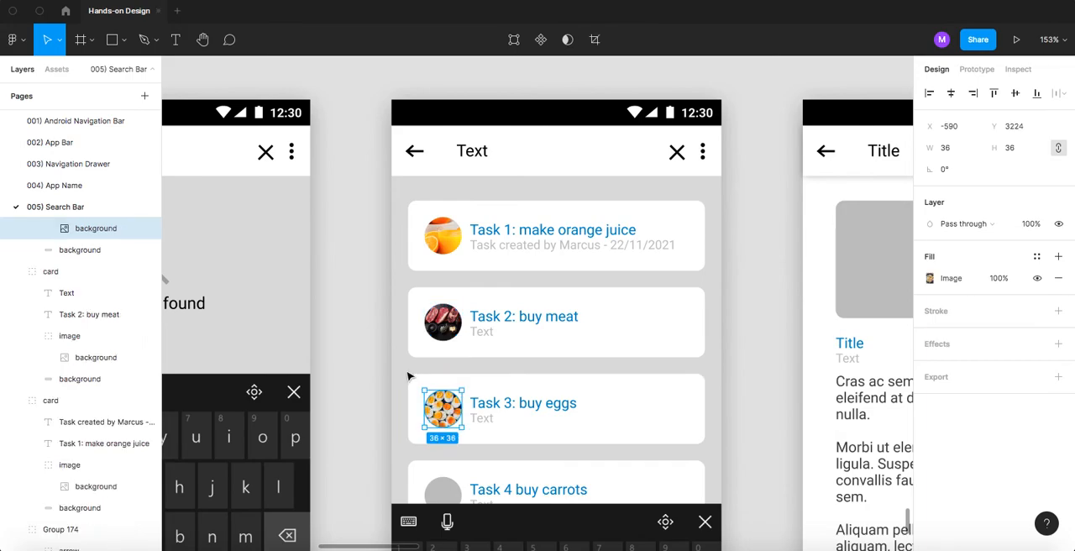
- Go back to the browser and search Google Images for "carrots"
scroll(404, 361, "down", 2)
key("super+Tab")
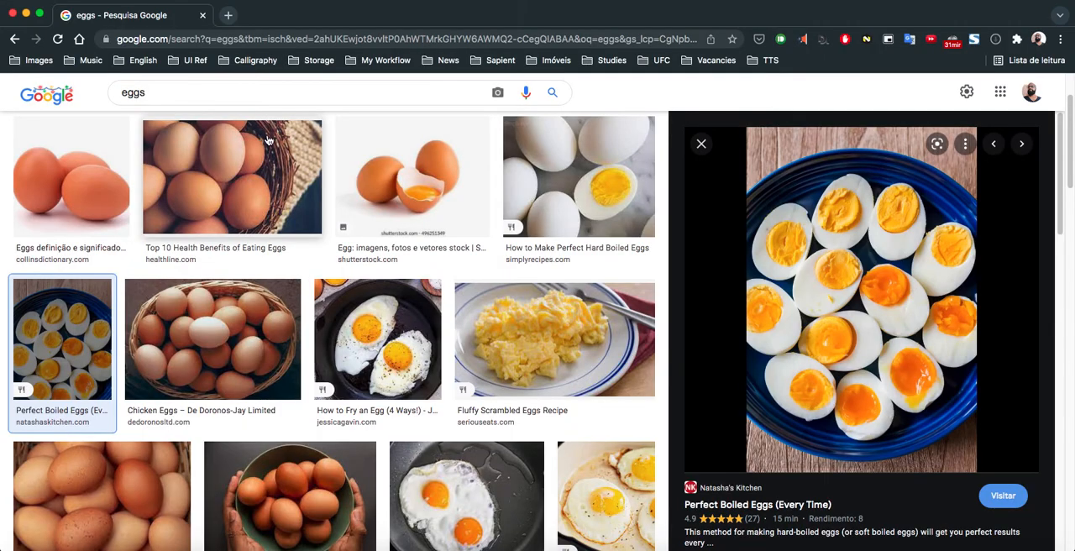
scroll(157, 96, "up", 1)
double_click(157, 96)
type("carr")
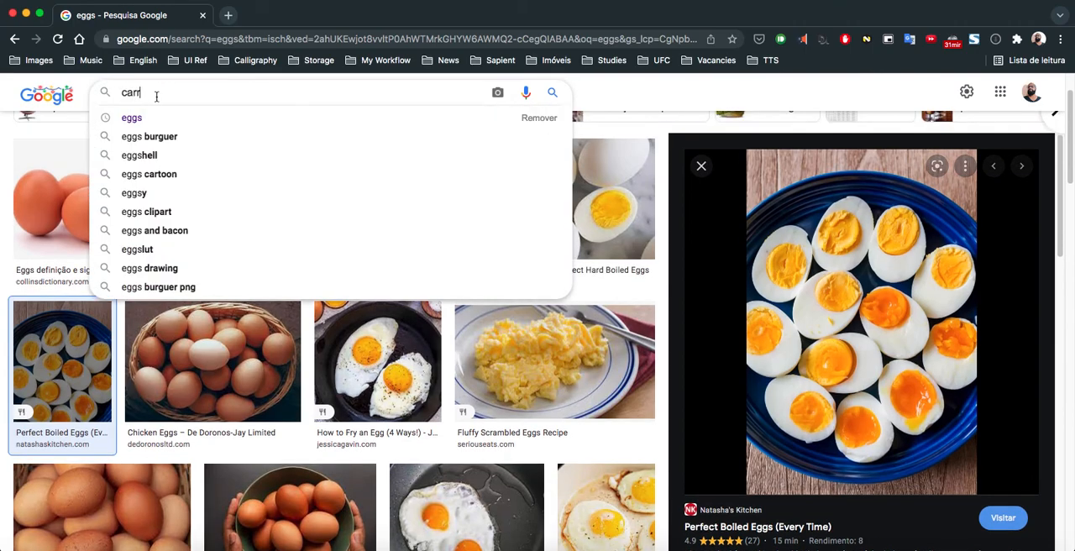
type("ots")
key("Return")
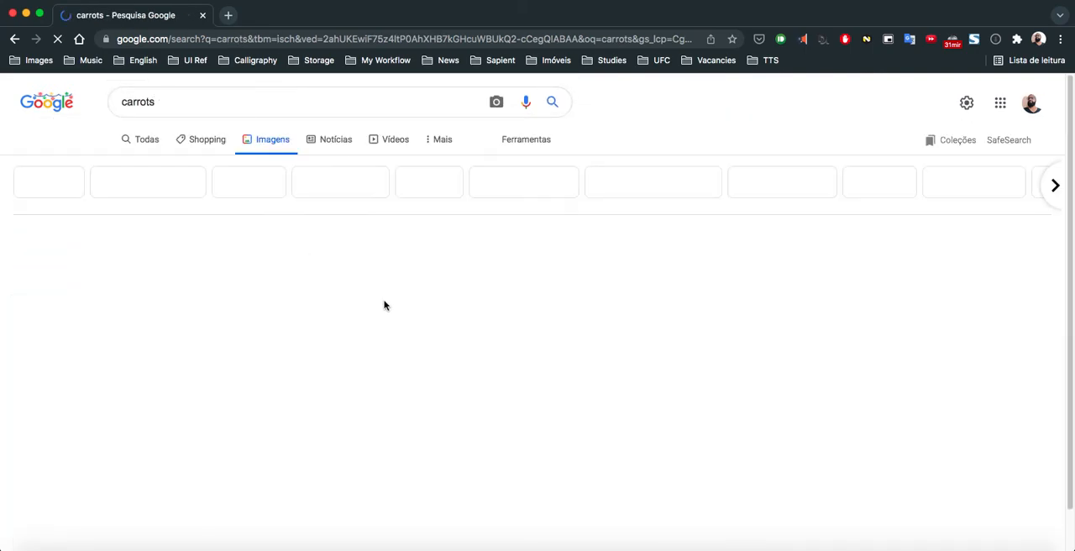
- Copy the picture of bunched carrots from tasteofhome.com and paste it into the Task 4 card's grey circle in Figma
scroll(271, 272, "down", 2)
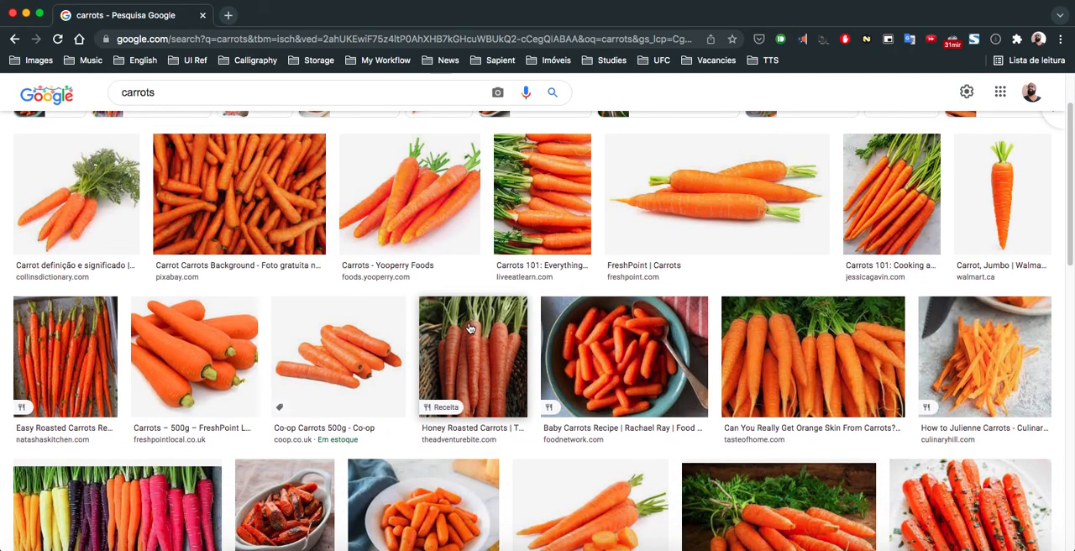
scroll(470, 327, "down", 2)
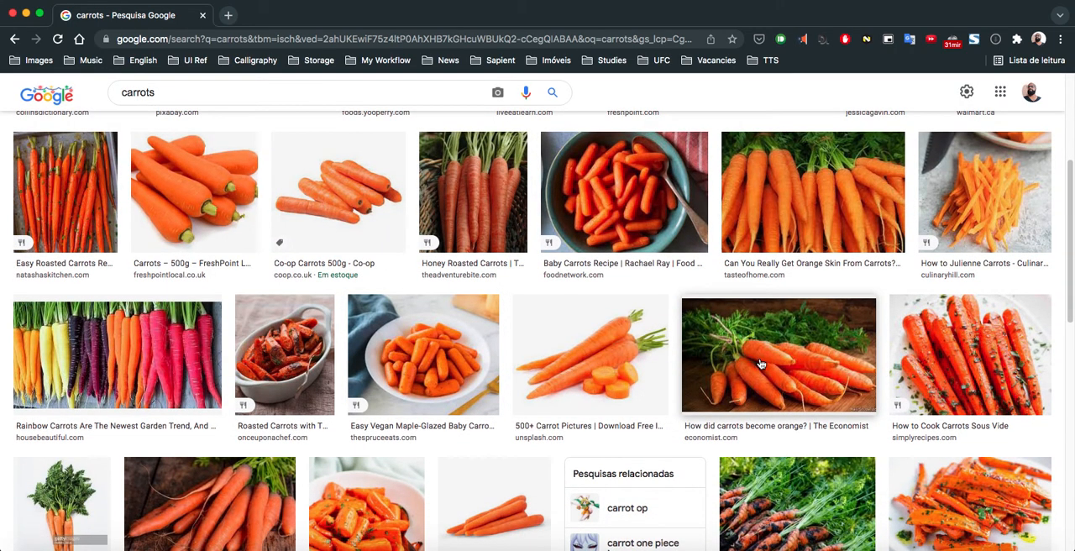
right_click(761, 363)
right_click(813, 219)
right_click(814, 214)
right_click(808, 206)
right_click(809, 196)
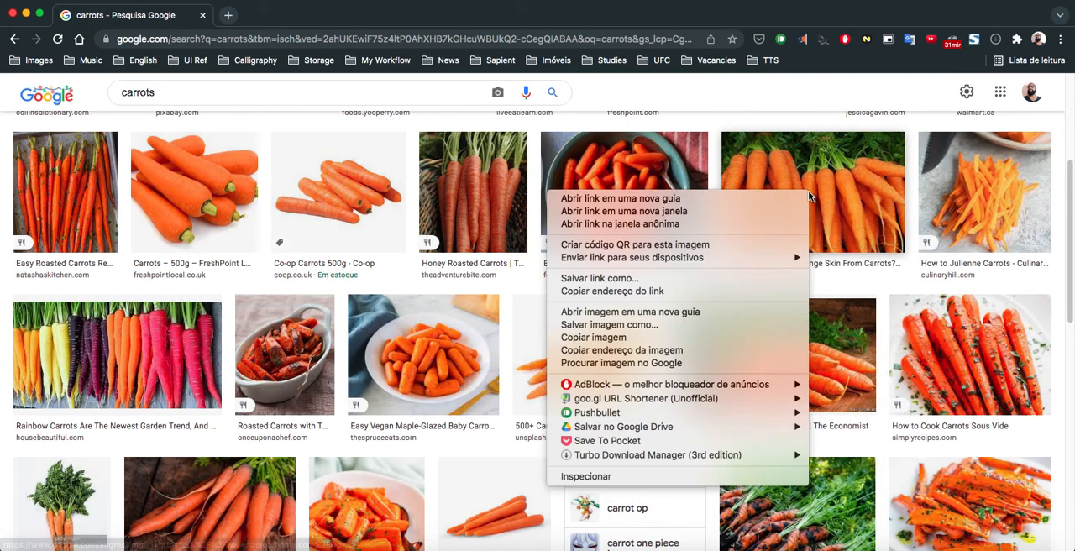
left_click(646, 337)
key("super+Tab")
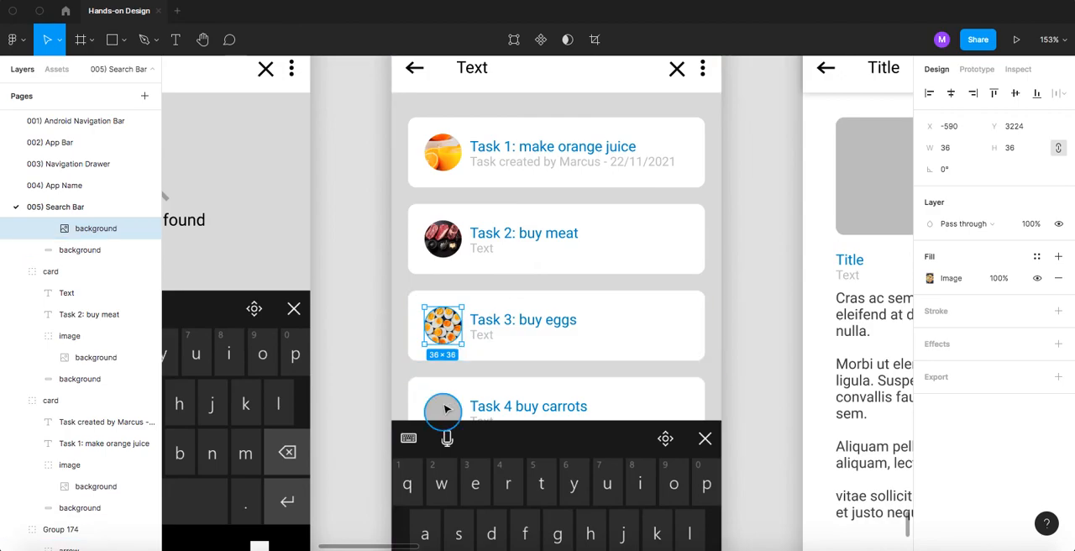
left_click(446, 409)
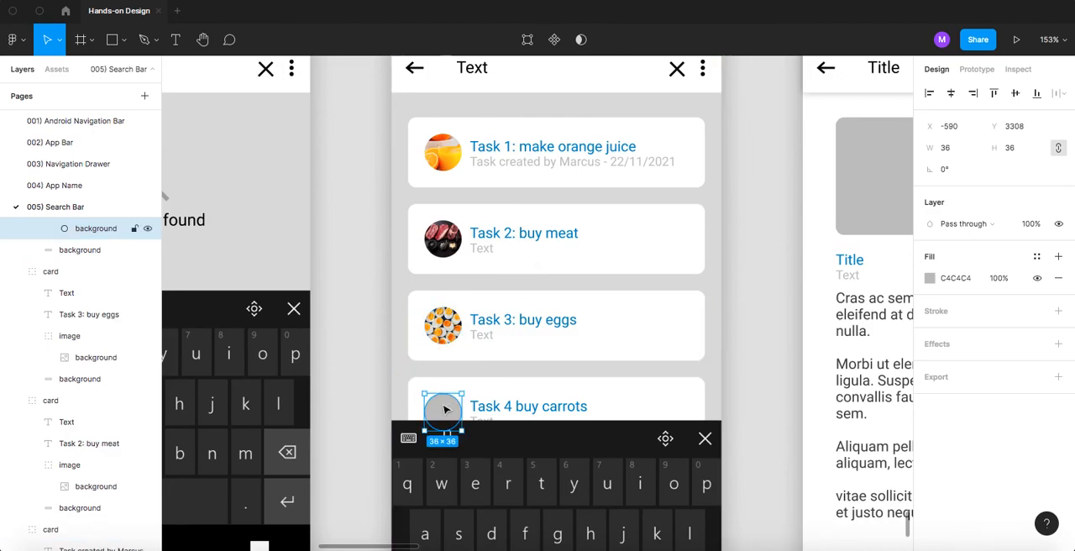
key("super+v")
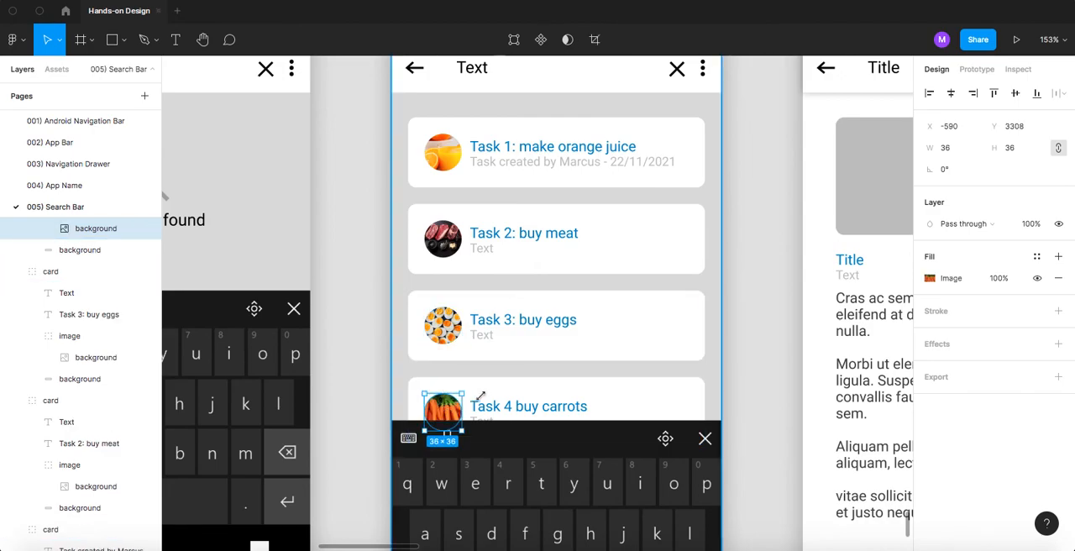
- Replace the Task 2 card's placeholder text with a copy of the Task 1 creation line, setting the date to 15/10/2021
scroll(510, 242, "up", 1)
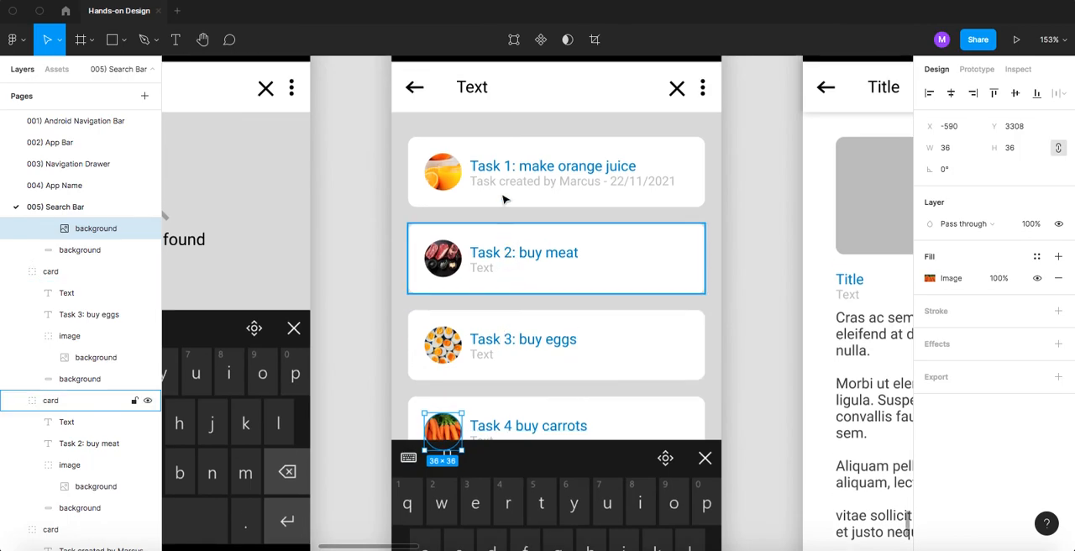
double_click(502, 180)
key("ctrl+c")
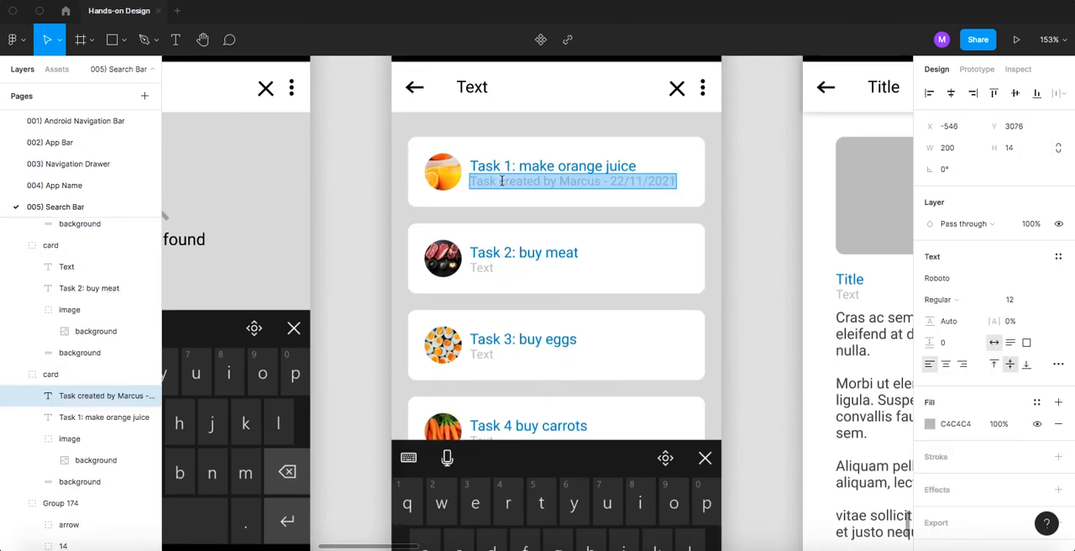
double_click(483, 267)
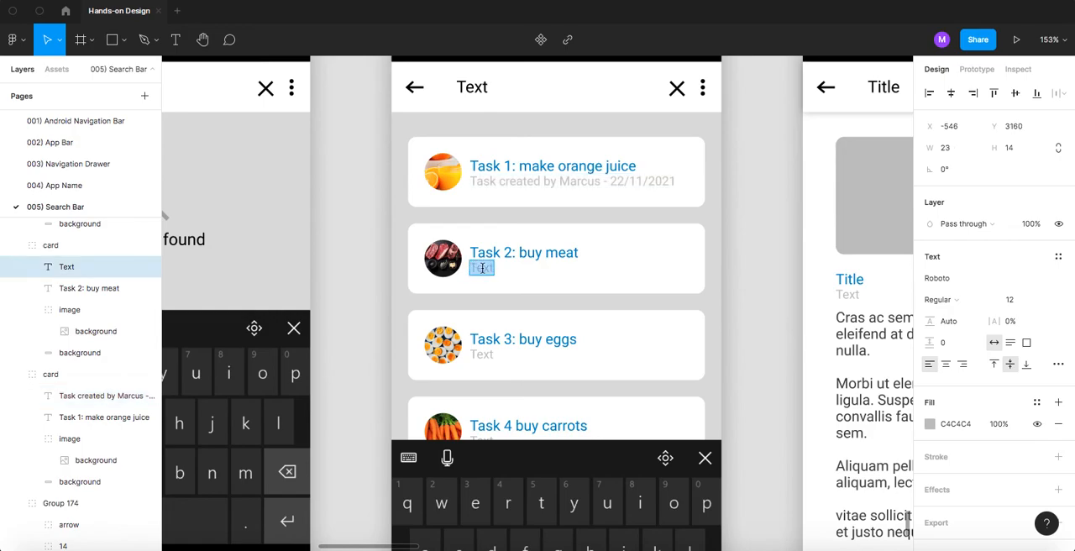
key("ctrl+v")
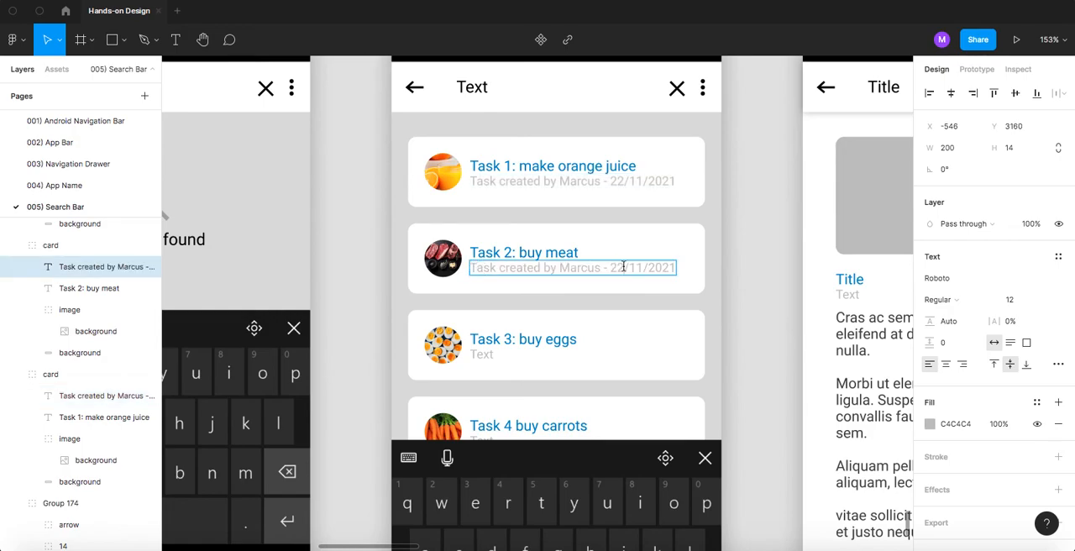
key("BackSpace")
key("BackSpace")
type("15/10")
- Replace the Task 3 card's placeholder text with the copied creation line and set its date to 03/10/2021
double_click(485, 354)
key("ctrl+v")
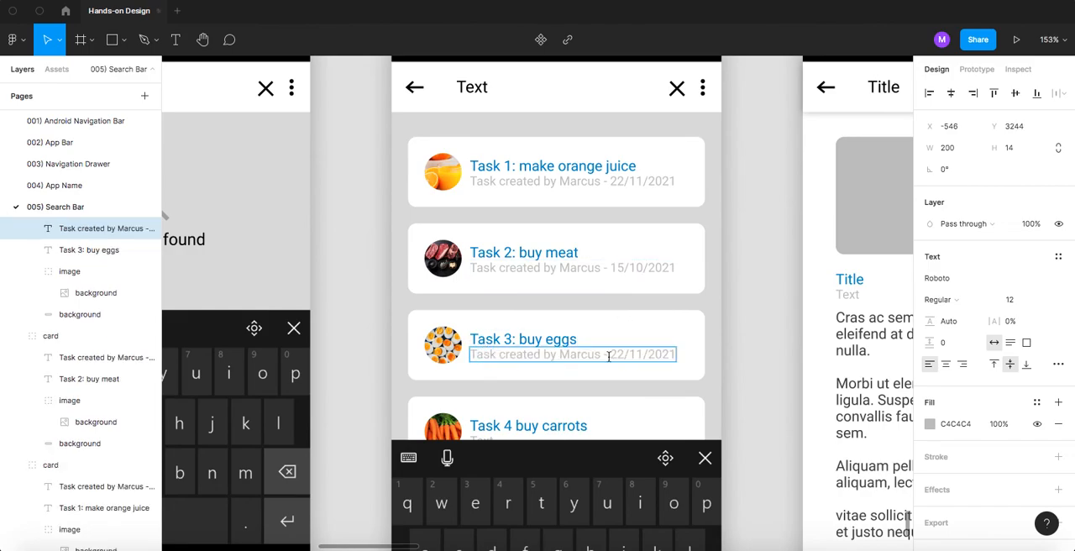
double_click(617, 353)
key("BackSpace")
type("03")
- Replace the Task 4 card's placeholder text with the copied creation line, change its date and finish editing
double_click(486, 438)
key("ctrl+v")
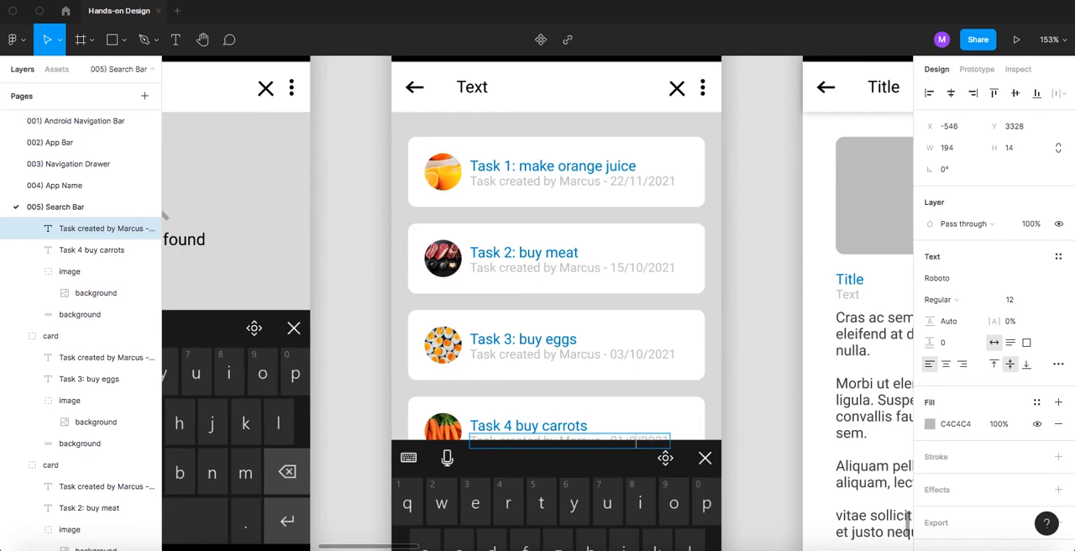
left_click(751, 338)
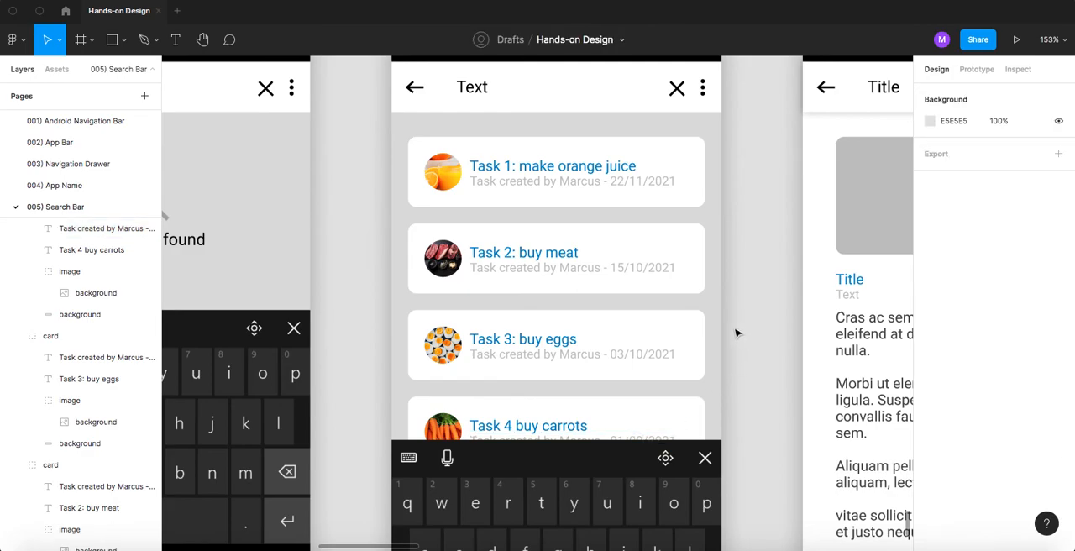
- Switch to Chrome, return to the orange juice image results and copy the LearnEnglish Teens picture of juice with oranges
scroll(736, 333, "down", 3, "ctrl")
scroll(736, 333, "down", 3, "ctrl")
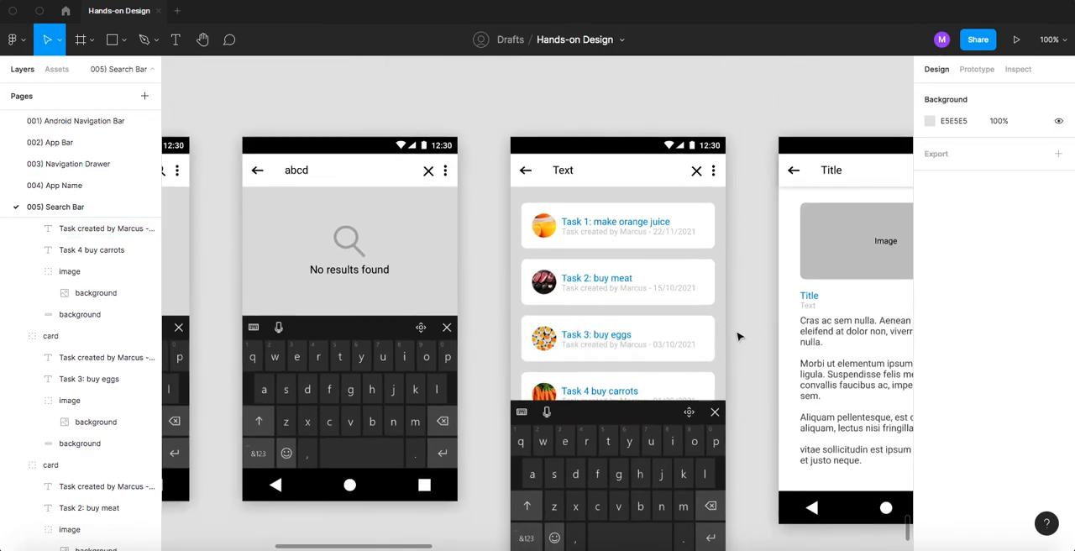
left_click_drag(749, 345, 459, 362)
key("super+Tab")
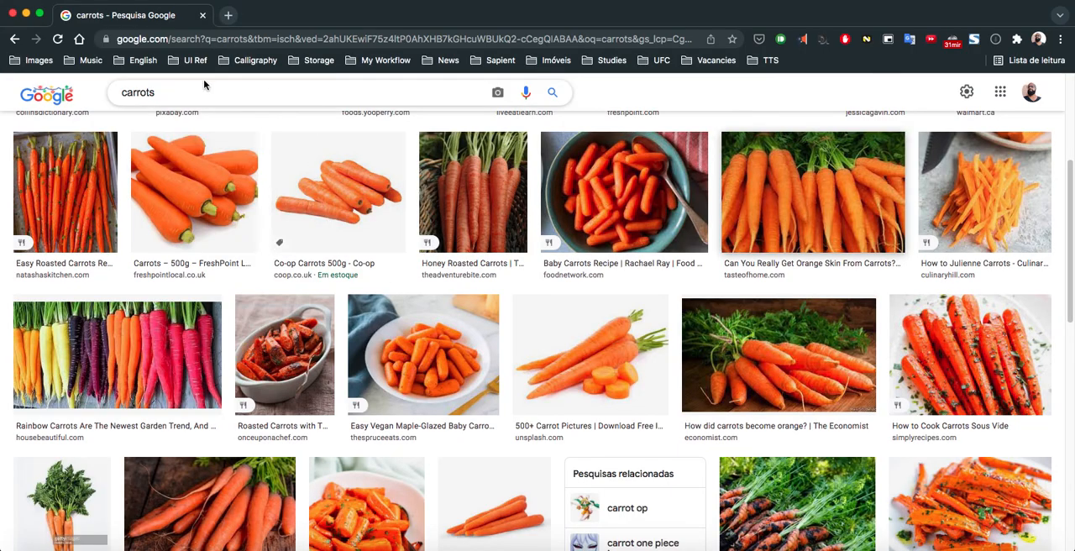
left_click(14, 40)
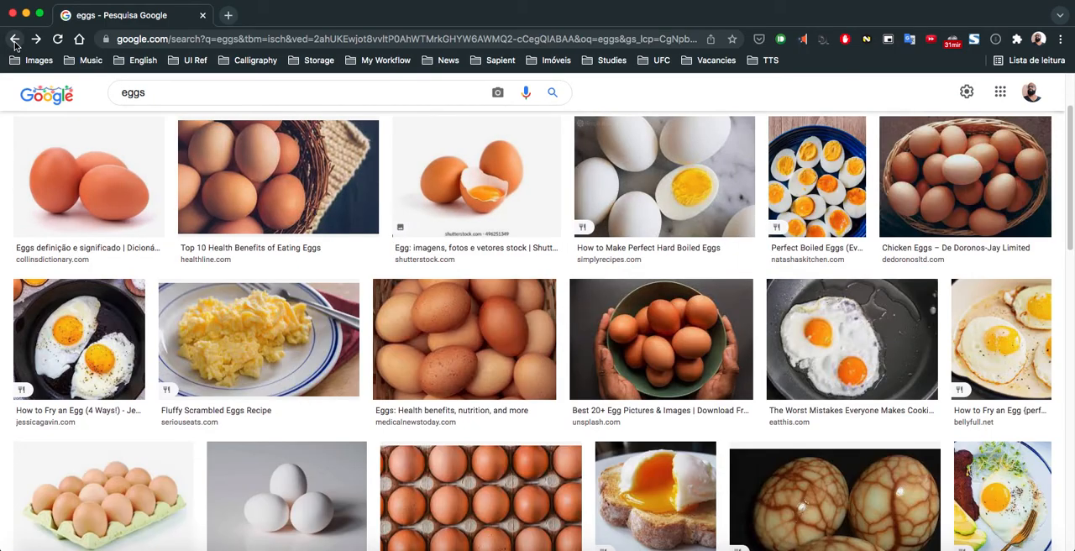
left_click(14, 40)
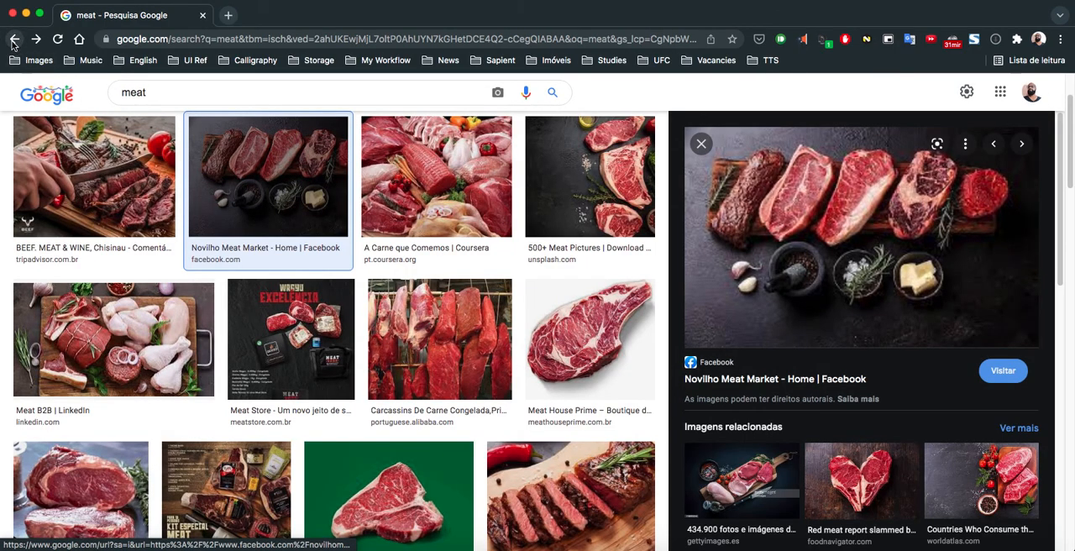
left_click(15, 40)
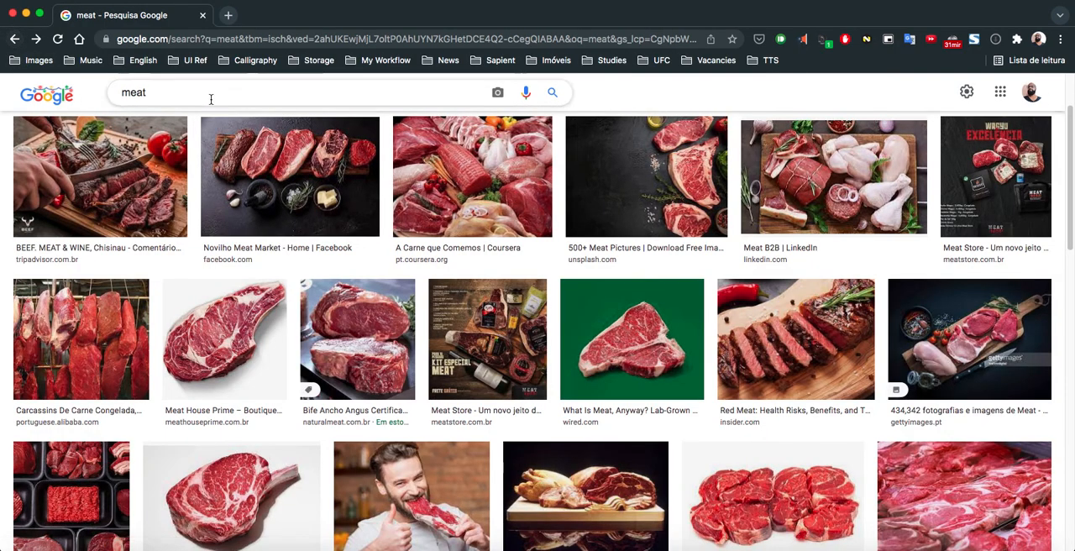
left_click(17, 40)
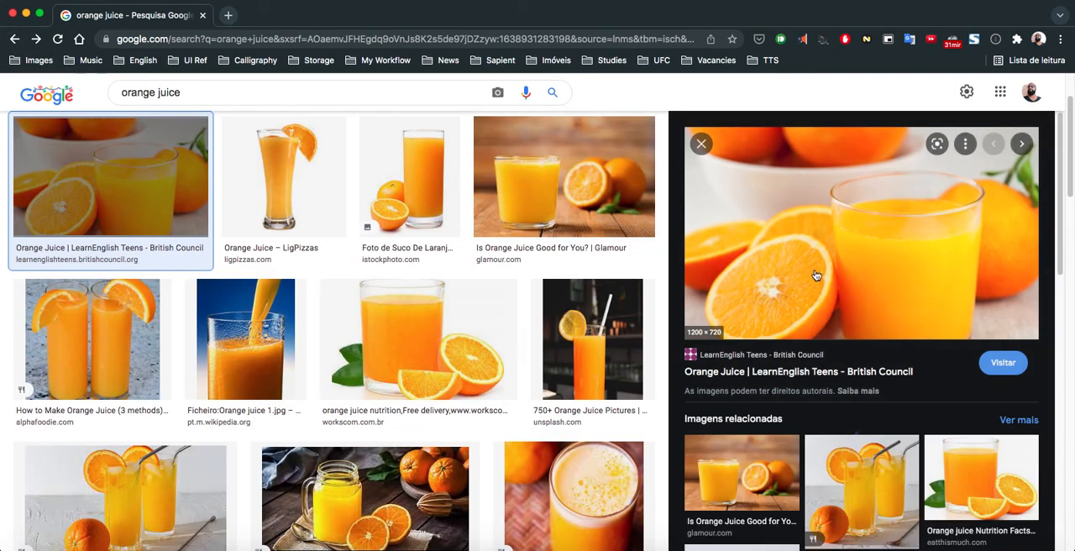
right_click(813, 243)
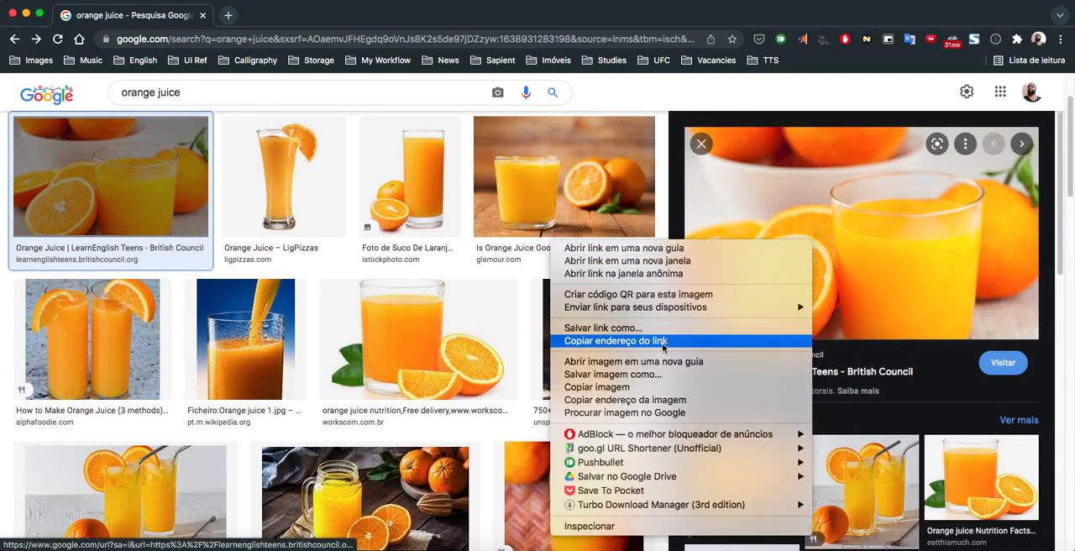
left_click(644, 387)
- Switch back to Figma, paste the copied picture into the detail screen's grey image placeholder and delete the Image label over it
key("super+Tab")
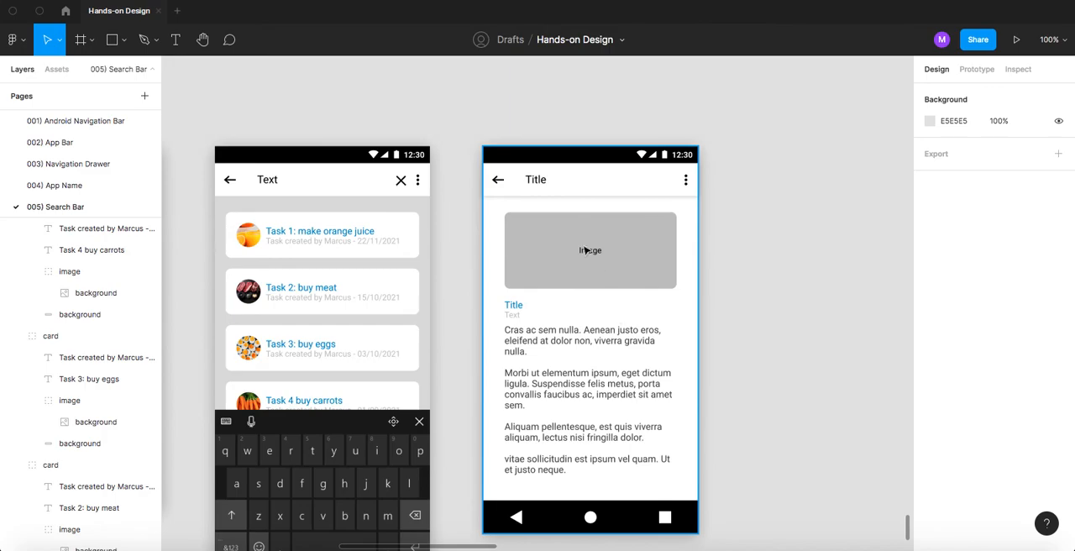
left_click(526, 233)
key("super+v")
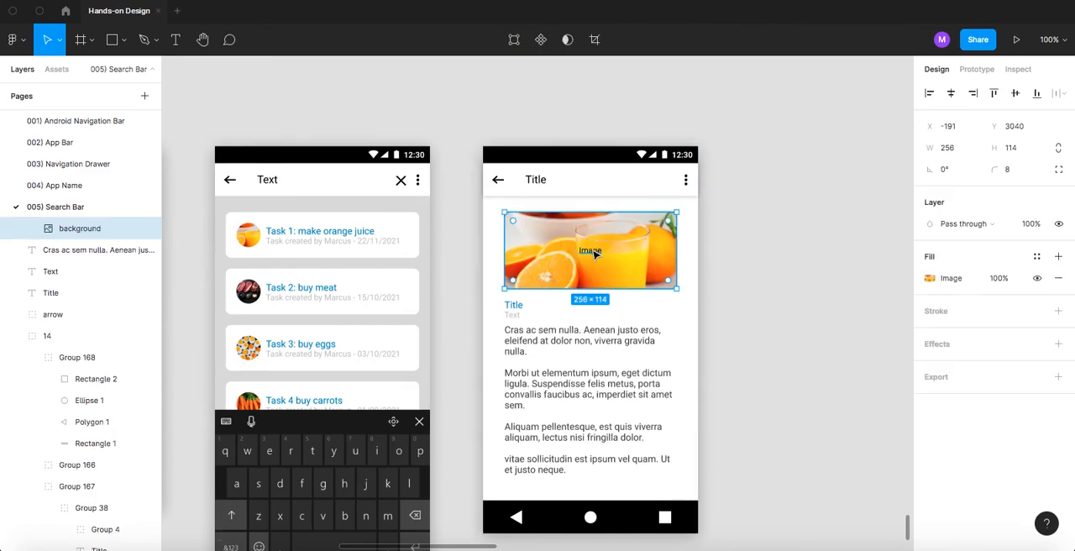
left_click(591, 251)
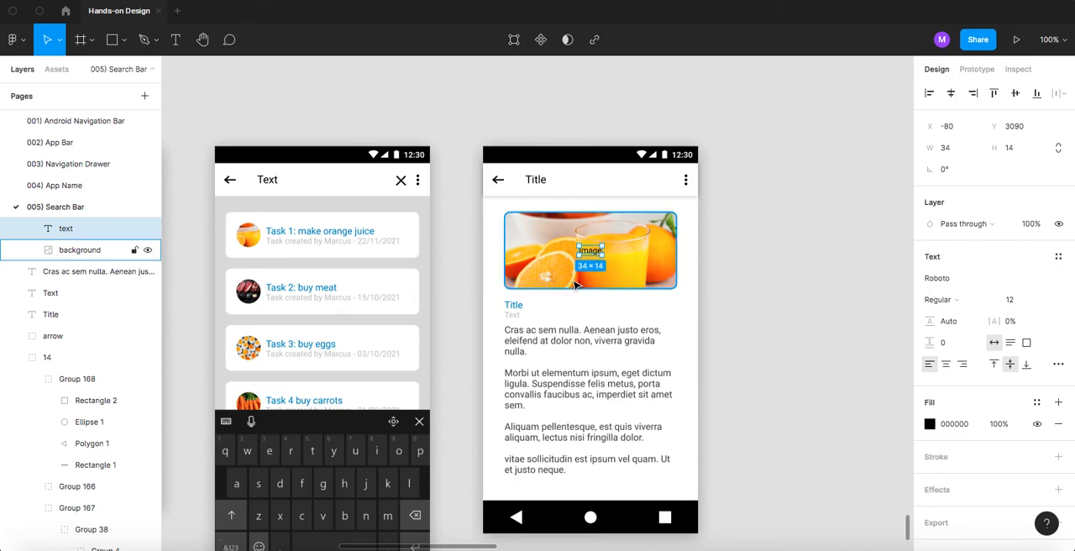
key("Delete")
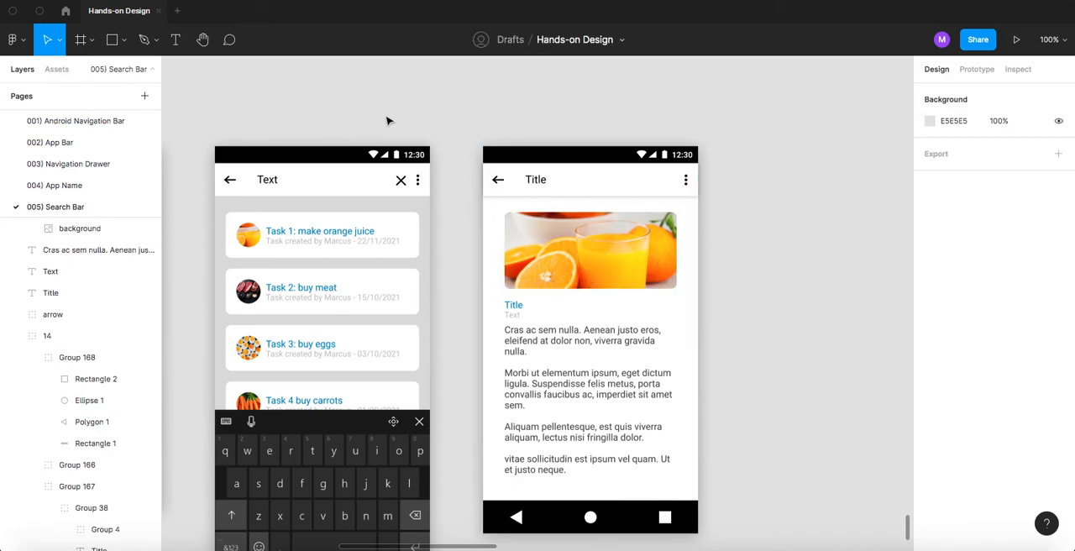
- Replace the placeholder in the result list screen's app bar with "Task", matching the STEP 4 reference
scroll(389, 120, "down", 5, "ctrl")
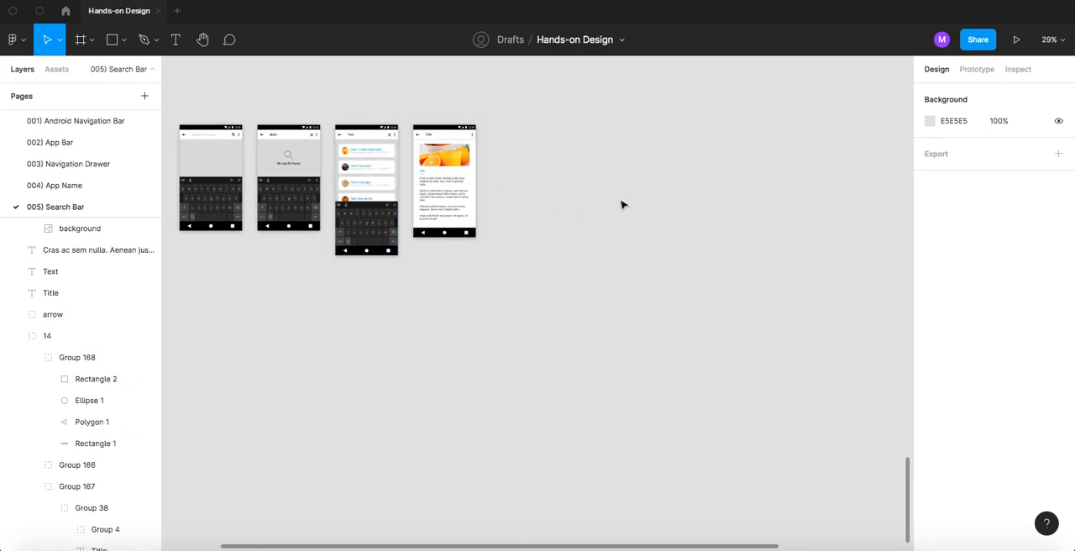
left_click_drag(517, 79, 590, 312)
left_click_drag(546, 210, 553, 247)
scroll(479, 199, "up", 5, "ctrl")
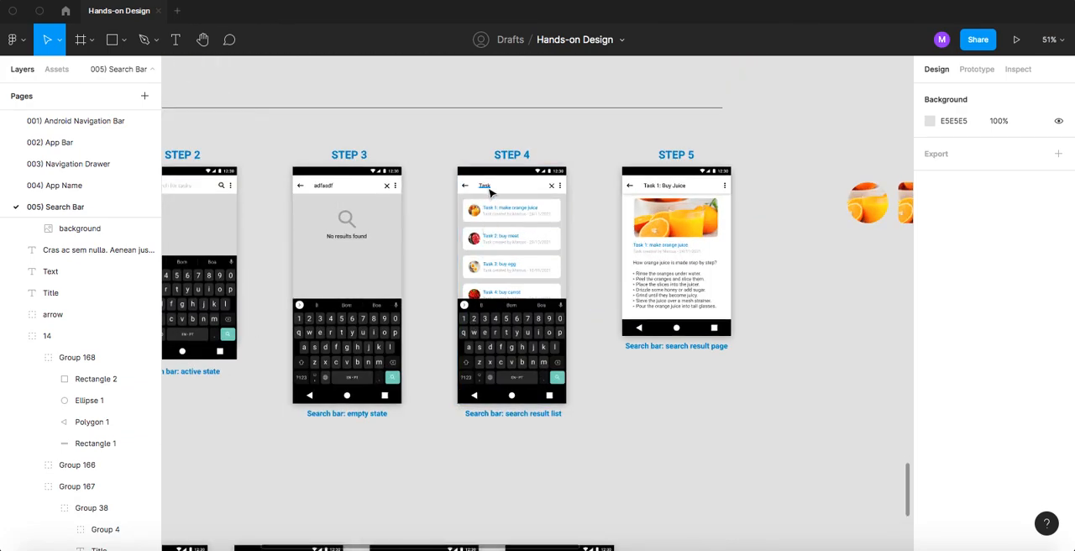
scroll(410, 351, "down", 5)
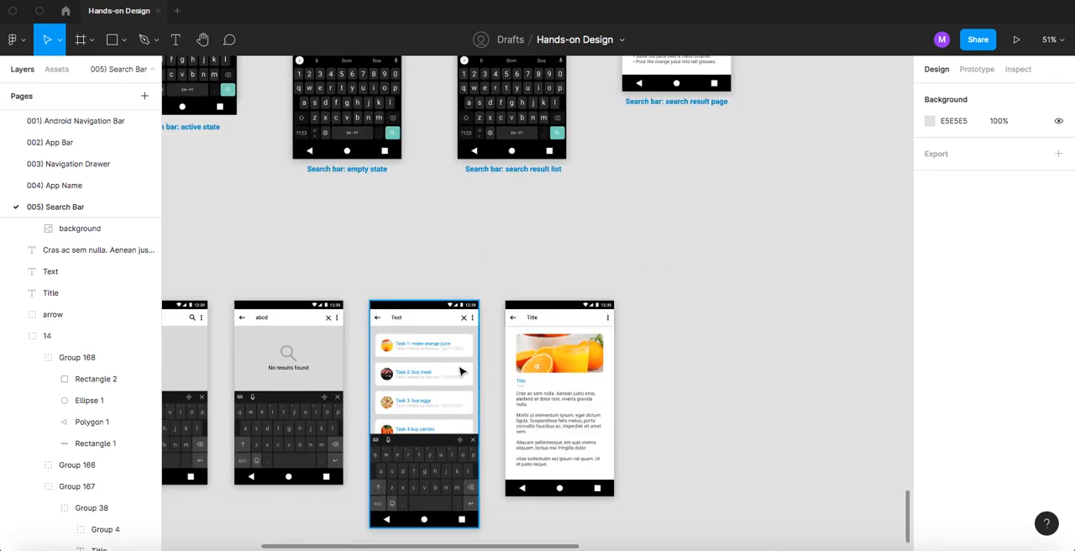
scroll(403, 336, "up", 4, "ctrl")
scroll(396, 319, "up", 1, "ctrl")
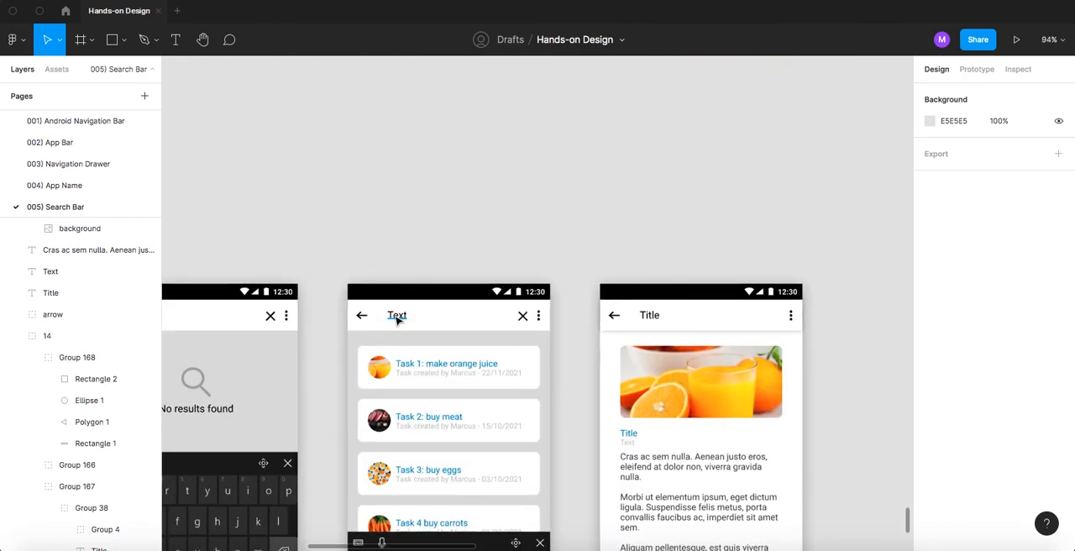
double_click(397, 317)
type("Task")
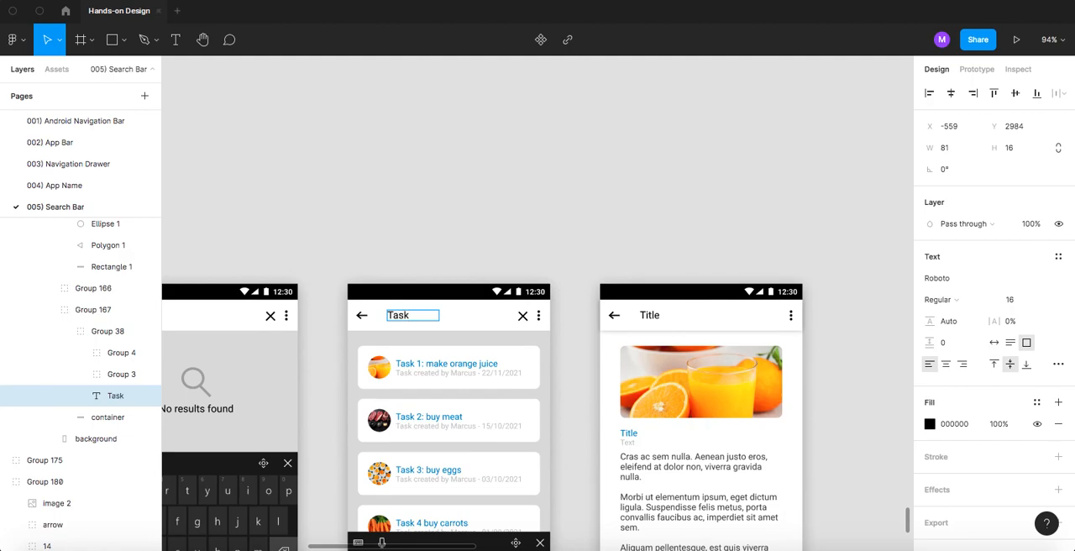
left_click(549, 233)
- Change the detail screen's app bar title to "Task 1: buy juice", following the STEP 5 reference
scroll(549, 233, "down", 5, "ctrl")
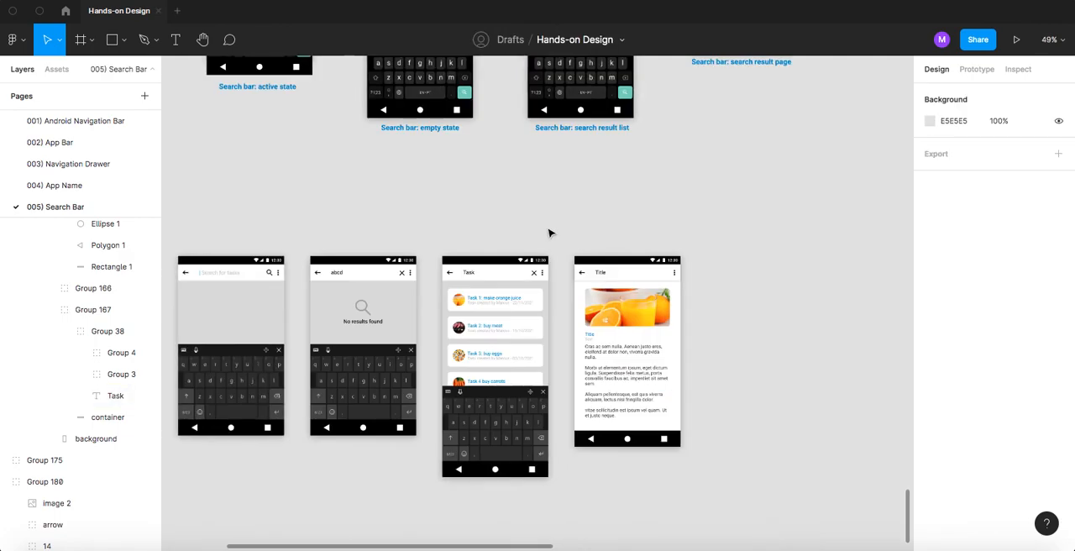
scroll(589, 223, "up", 5)
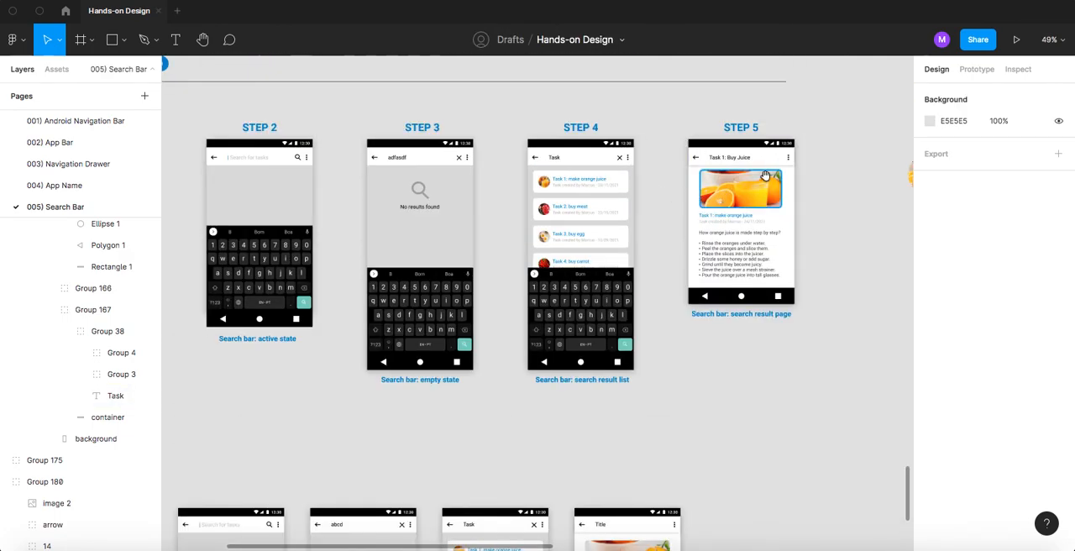
scroll(655, 193, "right", 3)
scroll(593, 201, "up", 5, "ctrl")
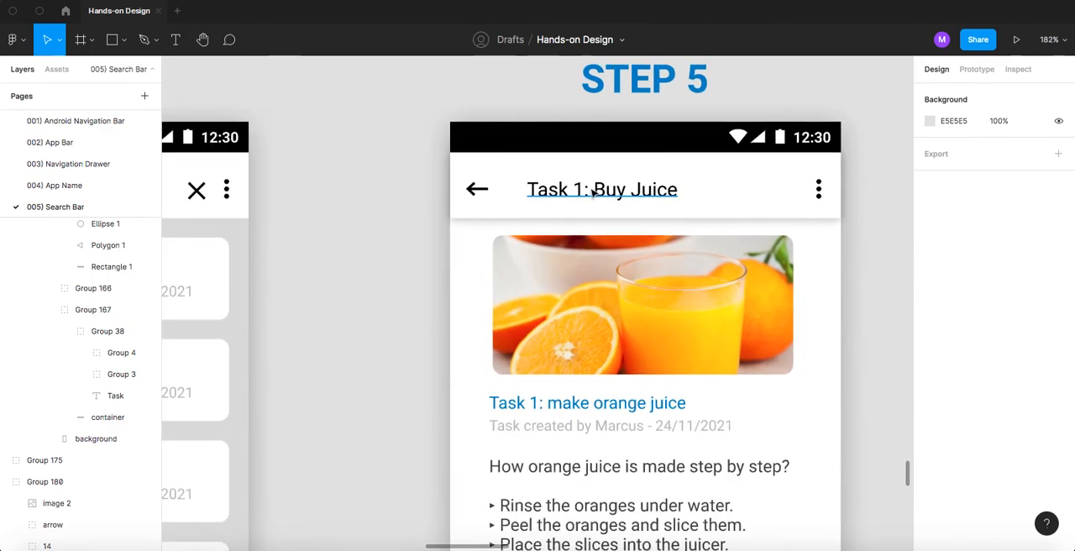
scroll(563, 291, "down", 12)
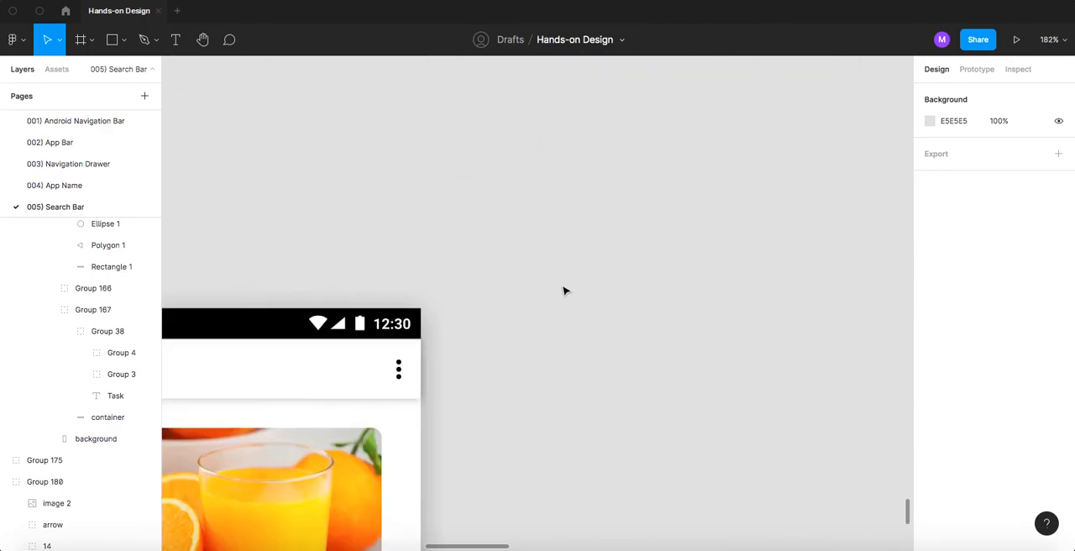
scroll(641, 182, "left", 5)
scroll(641, 182, "down", 1)
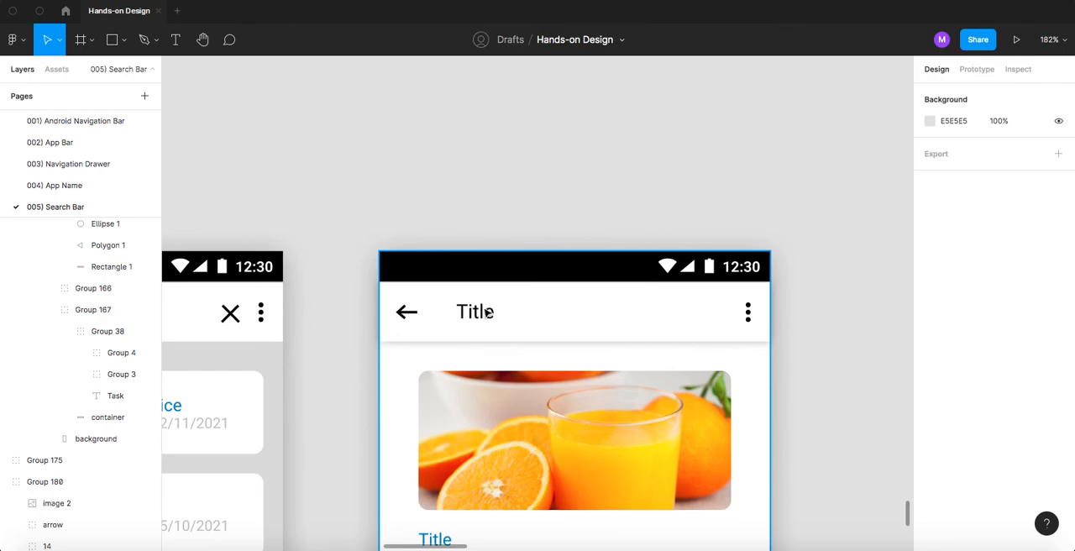
double_click(475, 312)
type("Task")
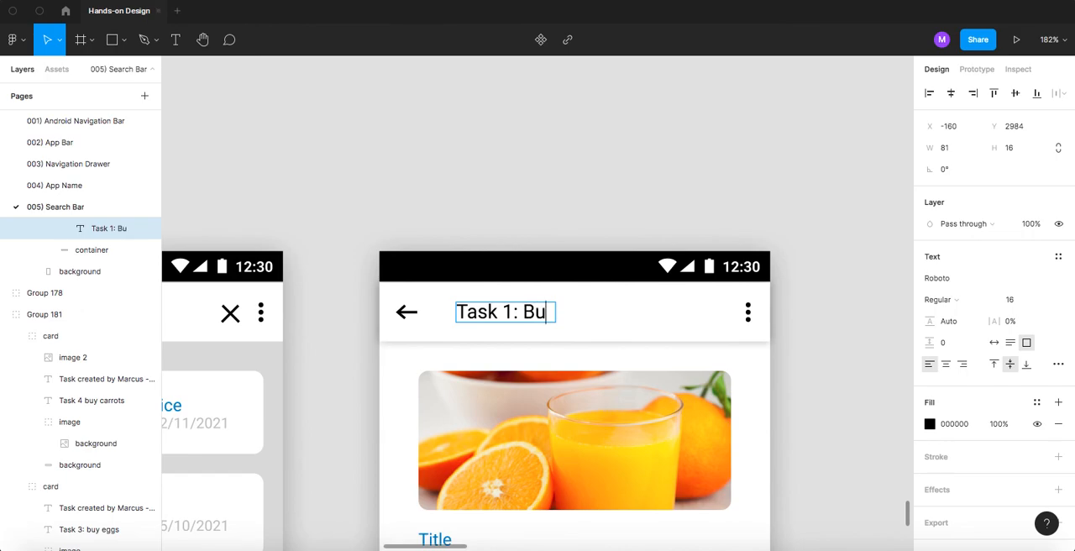
type("1: buy juice")
- Set the detail screen's app bar title to auto width so it fits on one line, then deselect it
key("ctrl+Down")
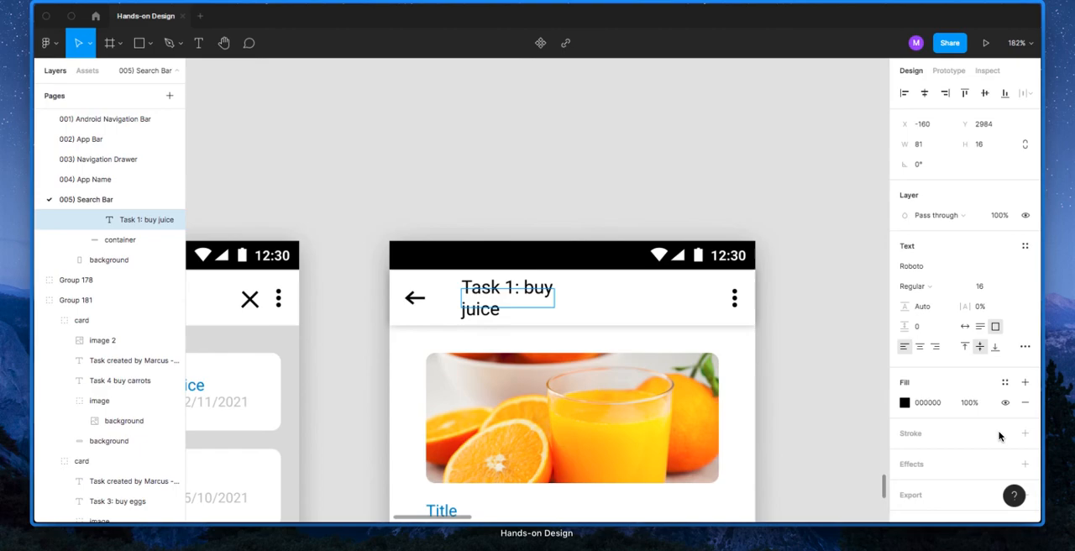
left_click(818, 316)
left_click(995, 345)
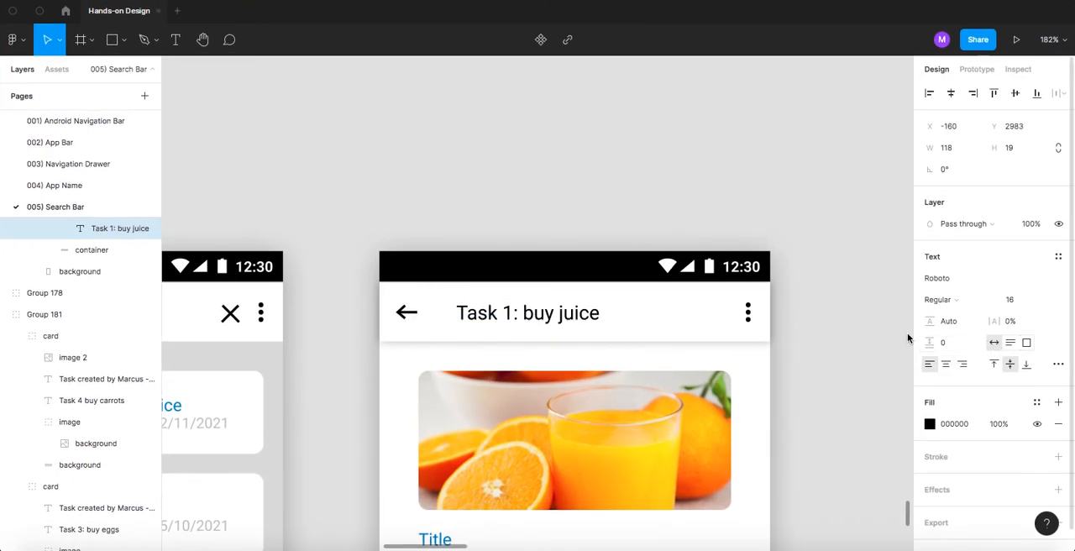
left_click(515, 178)
- Examine the STEP 5 reference screen's title, created-by line and body text against the detail screen
scroll(538, 239, "down", 1)
scroll(538, 240, "down", 3)
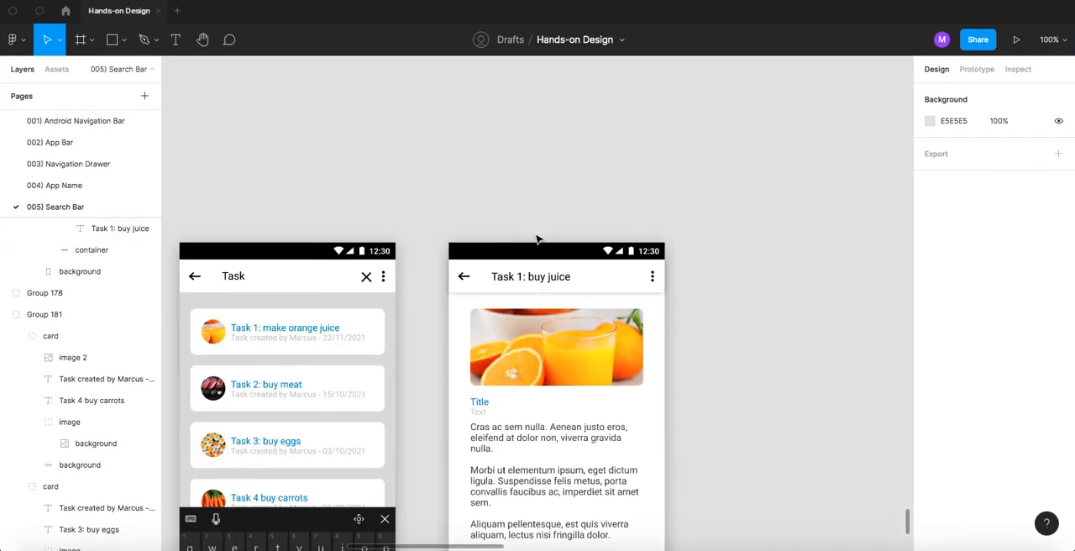
scroll(562, 382, "up", 10)
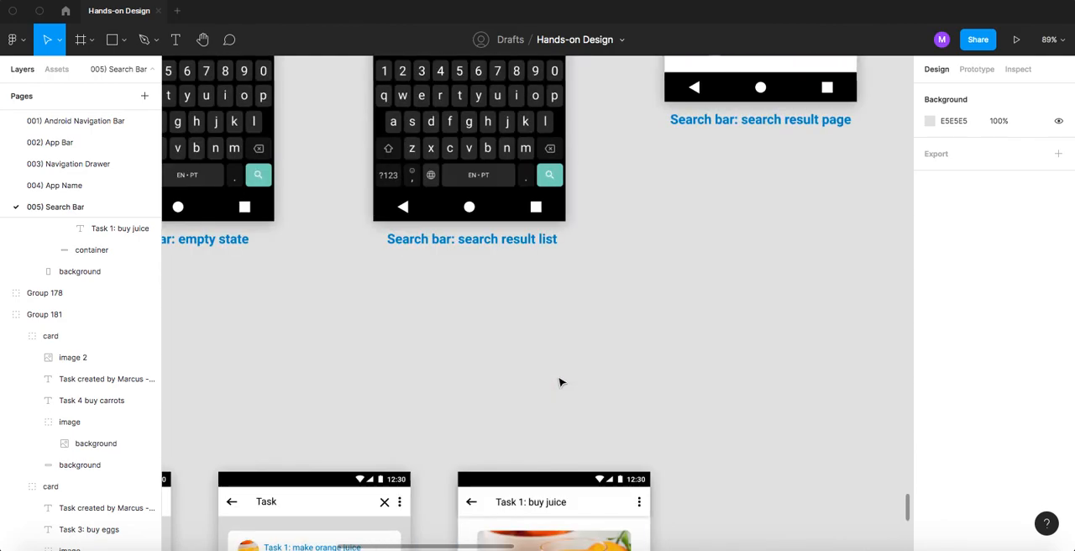
scroll(598, 248, "up", 2)
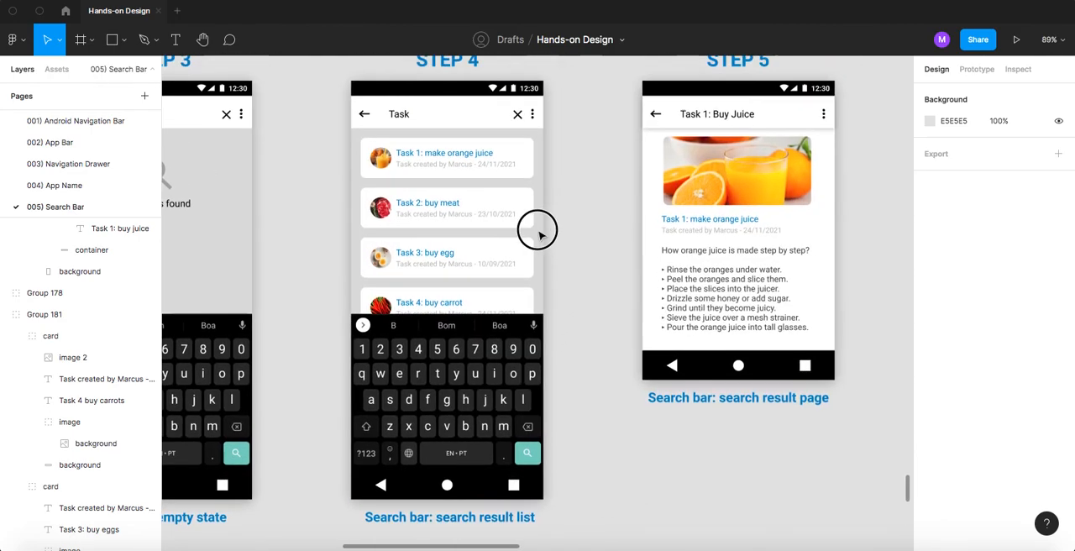
scroll(535, 231, "right", 3)
scroll(555, 237, "up", 5)
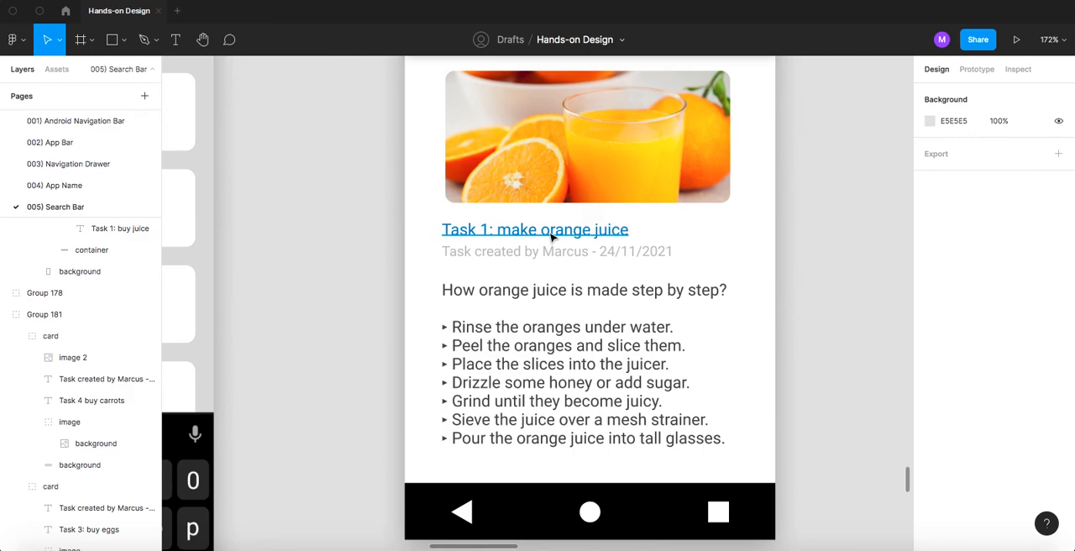
scroll(562, 223, "down", 5)
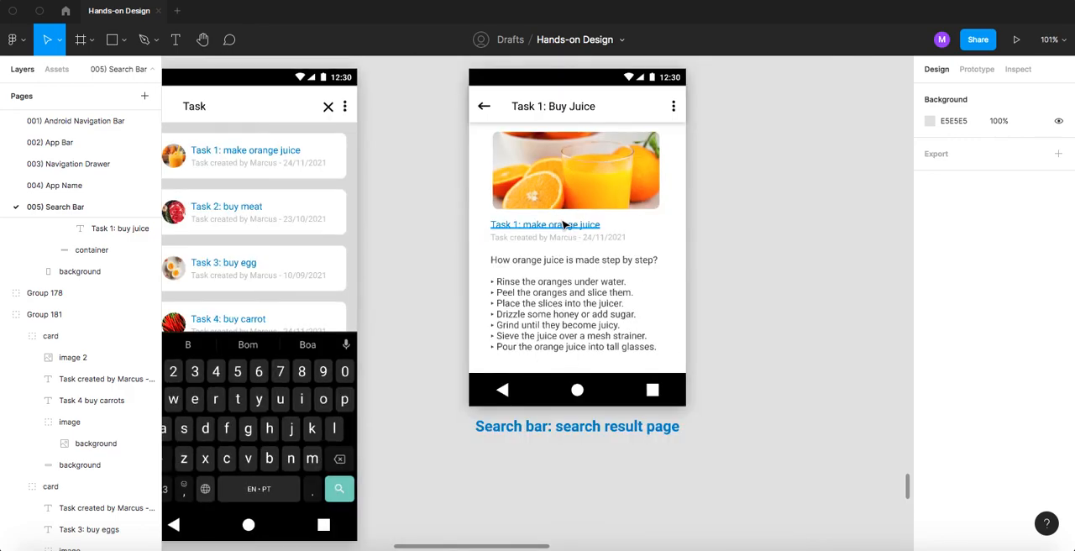
scroll(558, 252, "down", 2)
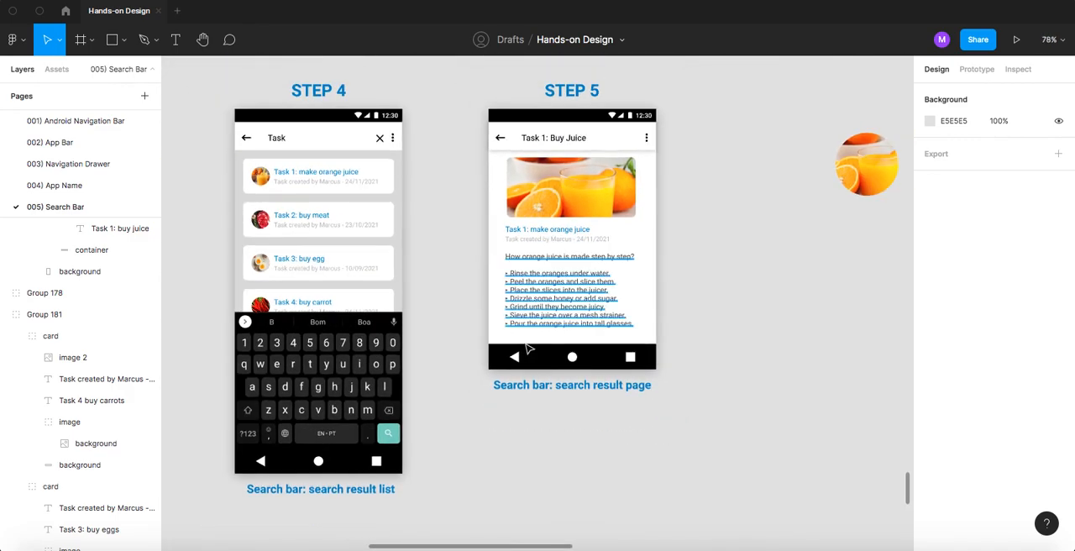
- Replace the "Title" placeholder under the detail screen's picture with "Task 1: make orange juice"
scroll(528, 353, "down", 8)
scroll(394, 320, "down", 3)
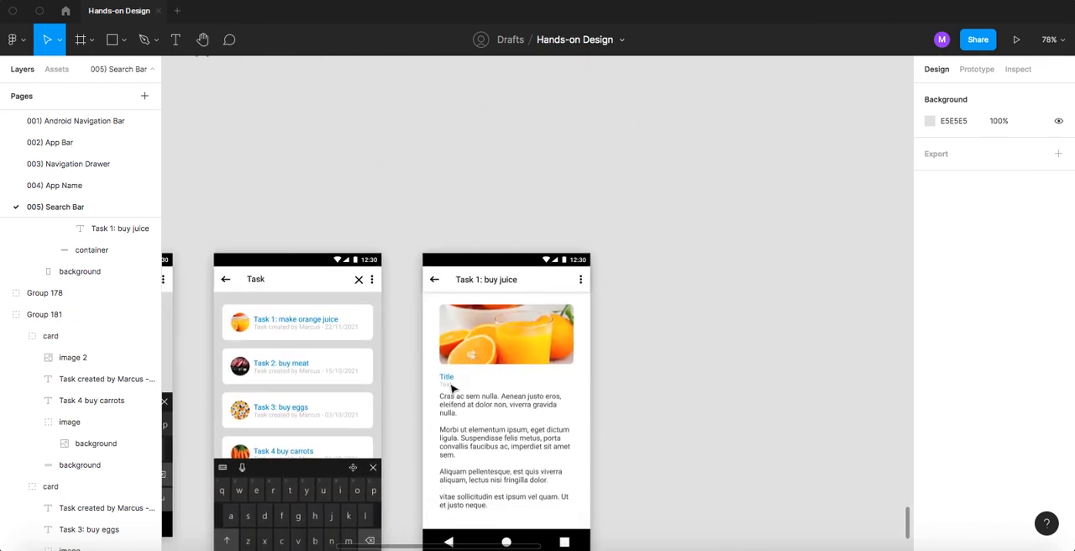
scroll(447, 382, "up", 10)
double_click(451, 362)
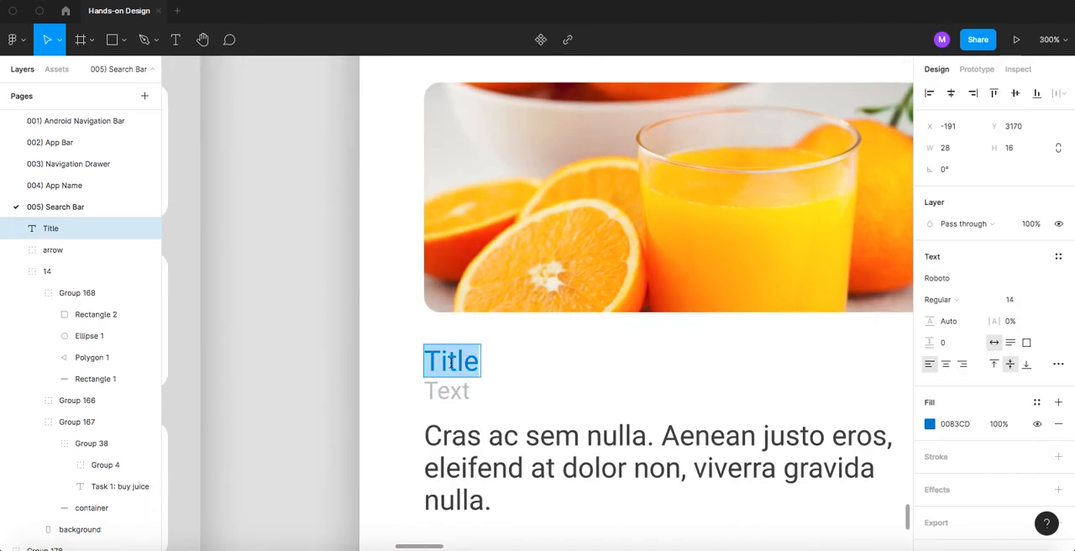
type("Task")
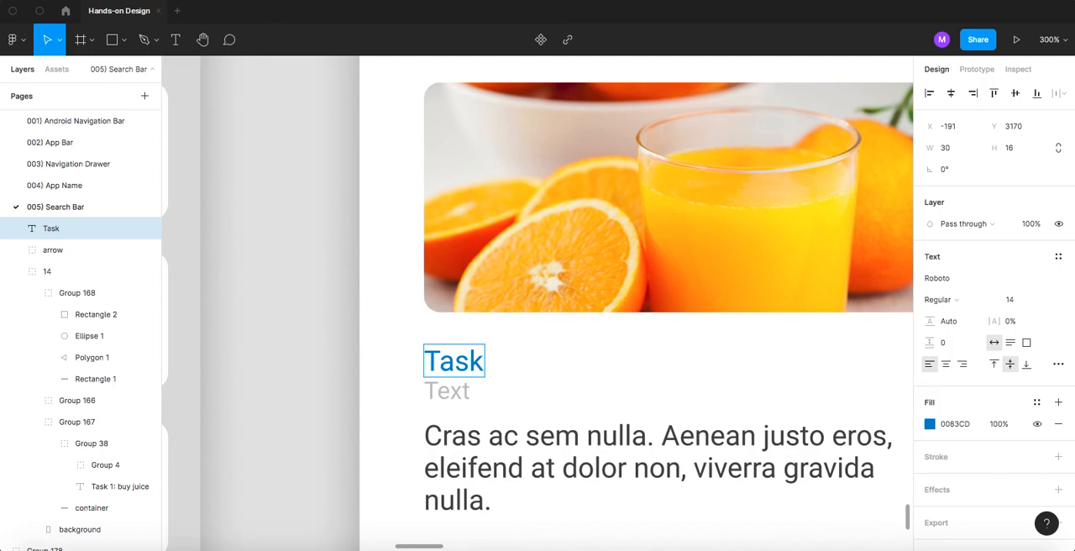
type(" 1: ma")
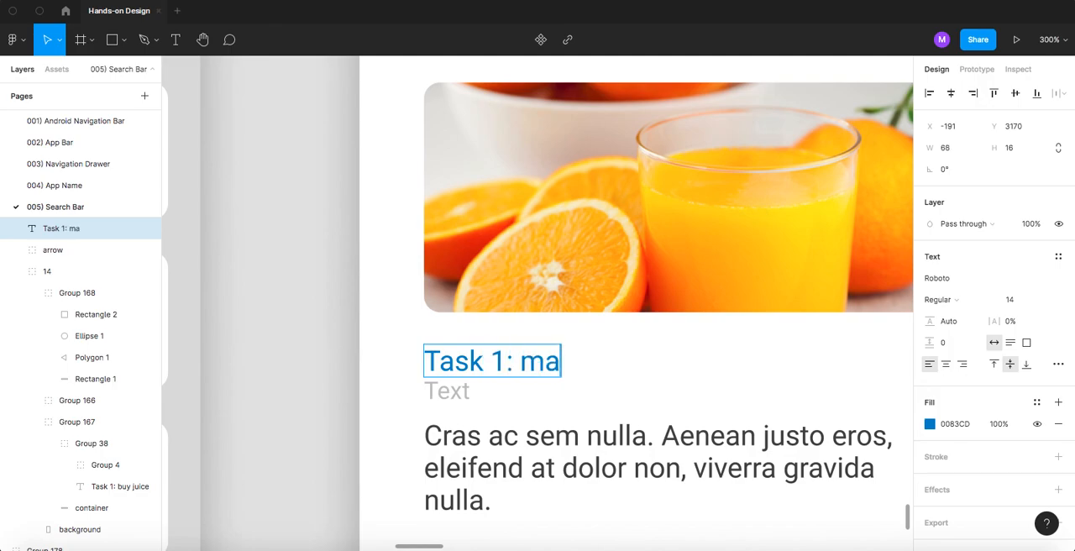
type("ke orange juice")
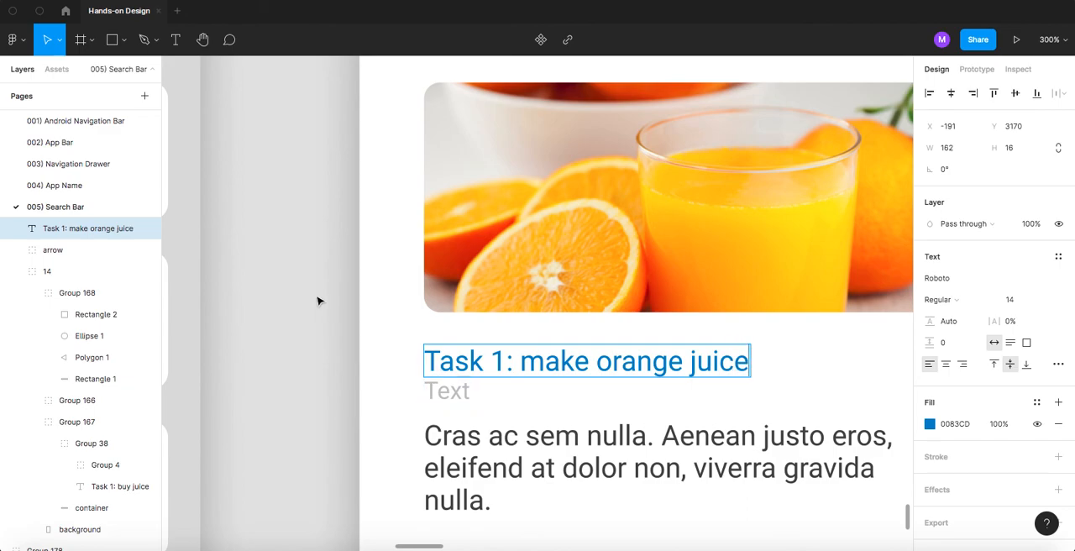
- Copy the grey created-by line dated 24/11/2021 from the STEP 5 reference and paste it over the detail screen's "Text" placeholder
scroll(543, 257, "up", 15)
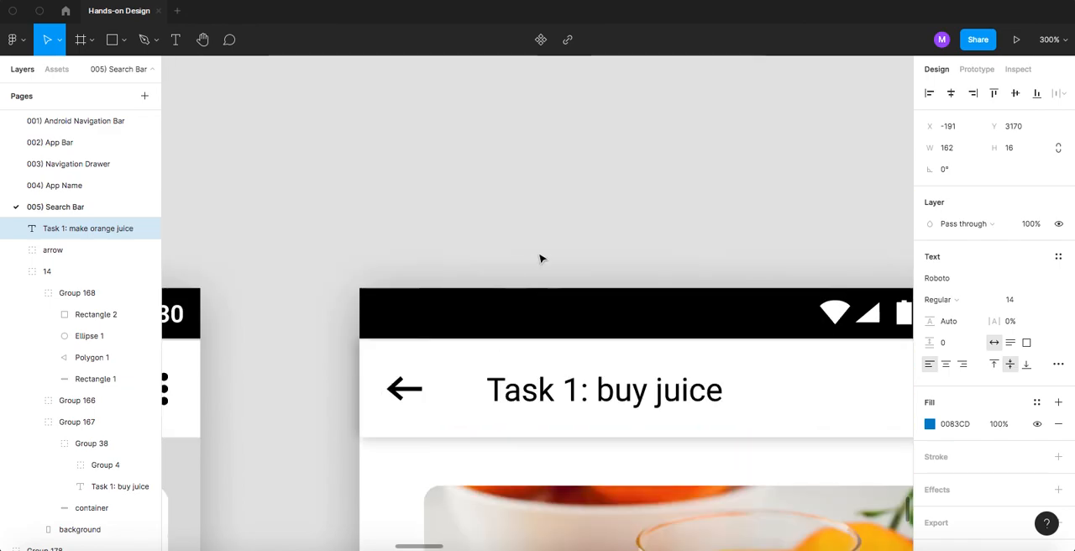
scroll(571, 250, "down", 5)
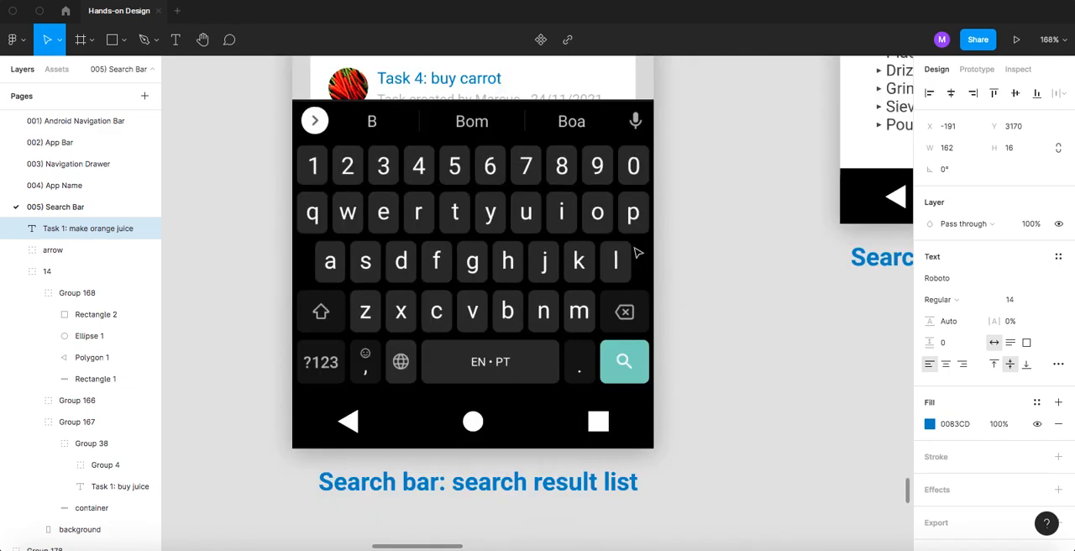
left_click_drag(736, 178, 445, 357)
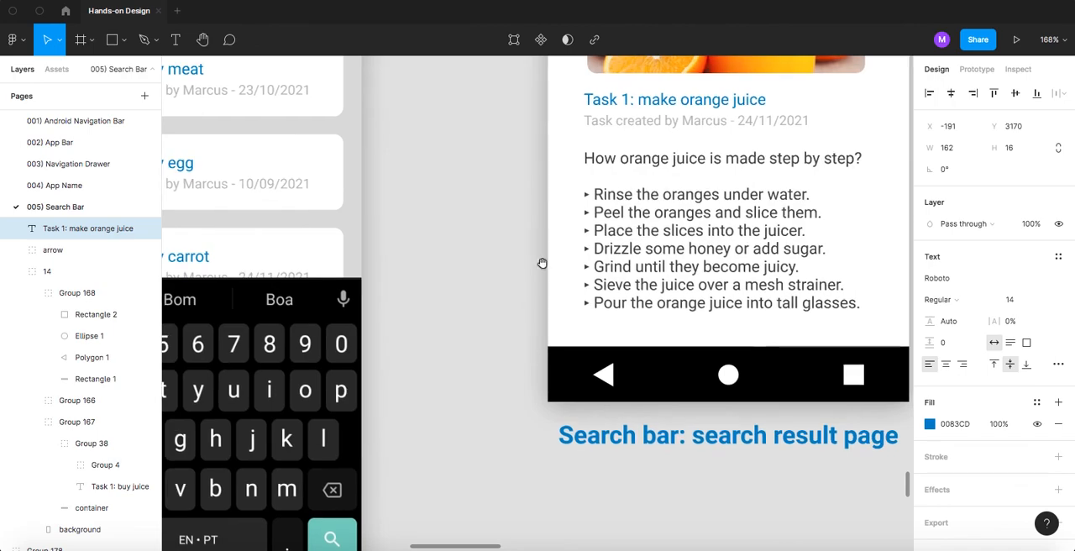
double_click(625, 125)
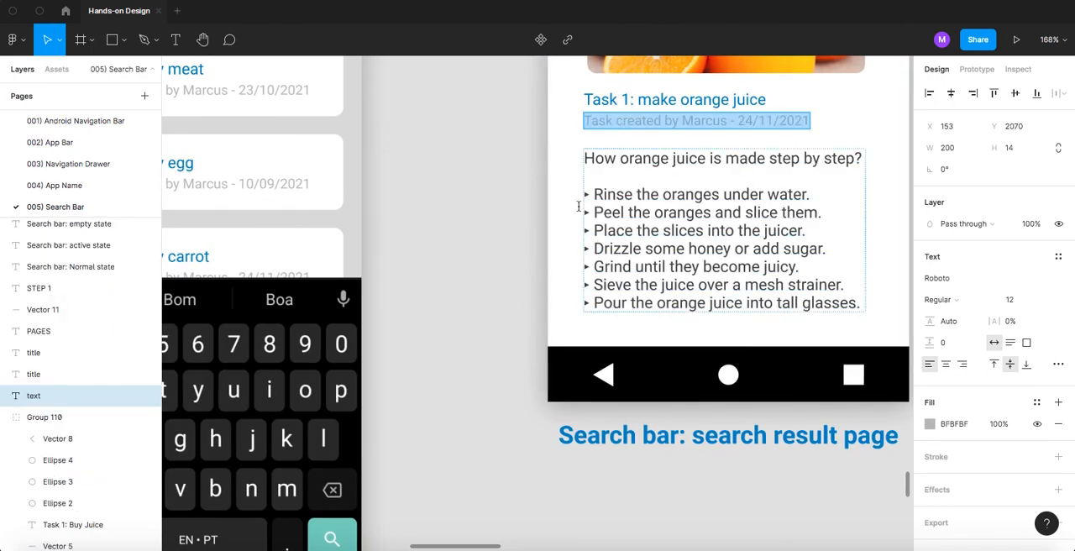
left_click(524, 243)
left_click(510, 256)
scroll(516, 304, "down", 7)
scroll(524, 330, "up", 5)
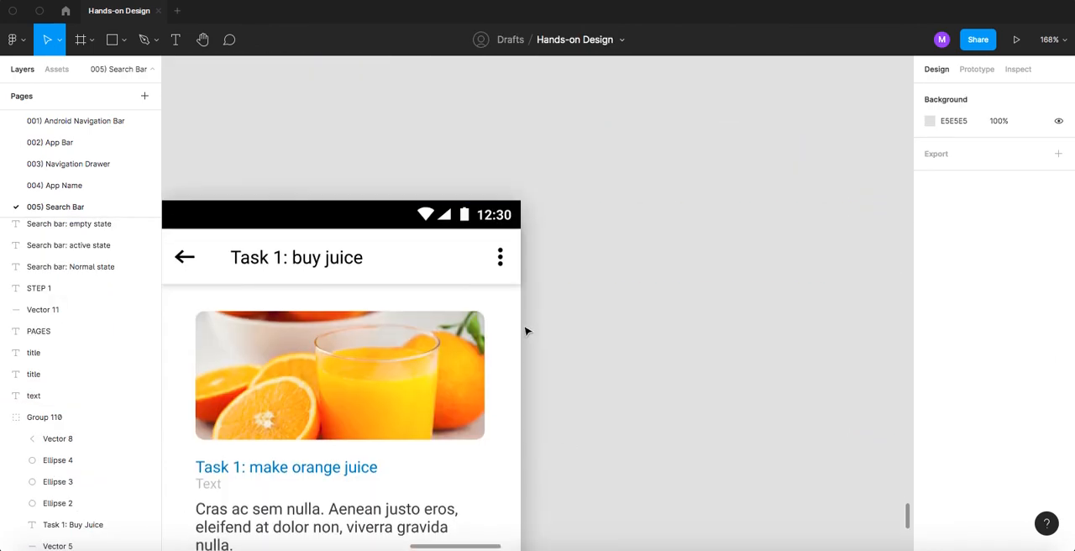
scroll(643, 319, "left", 3)
double_click(336, 349)
type("Task created by Marcus - 24/11/2021")
key("Escape")
key("Escape")
- Replace the detail screen's lorem ipsum body with the STEP 5 reference's "How orange juice is made step by step?" text and bullet list
scroll(658, 342, "down", 5)
scroll(658, 343, "up", 5)
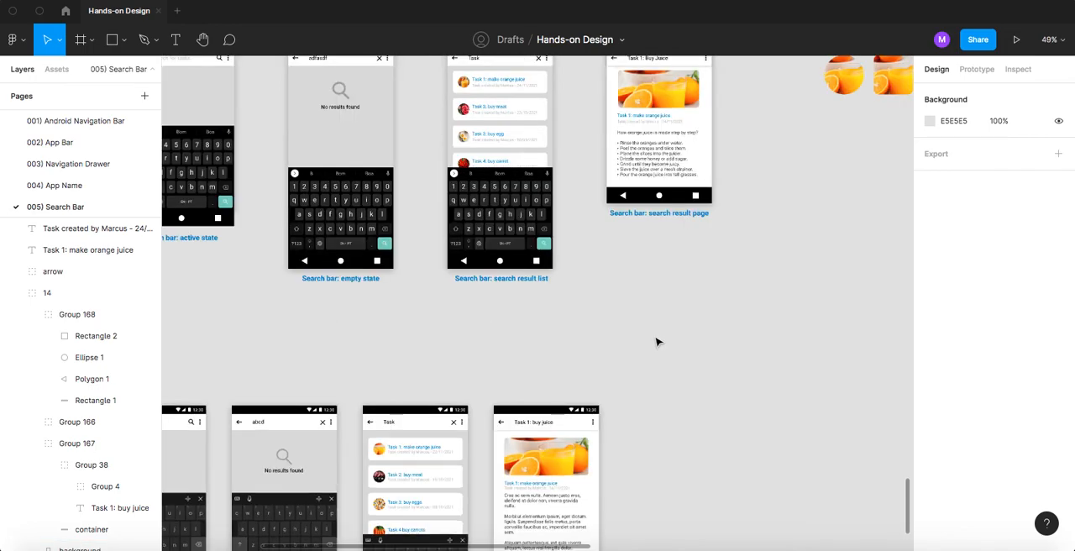
double_click(644, 321)
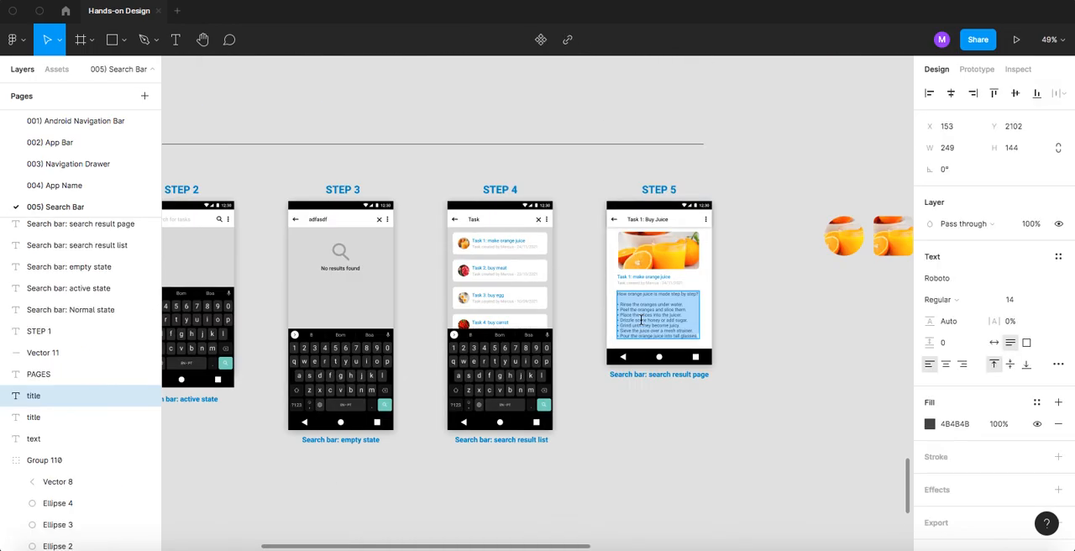
key("Escape")
scroll(602, 430, "down", 6)
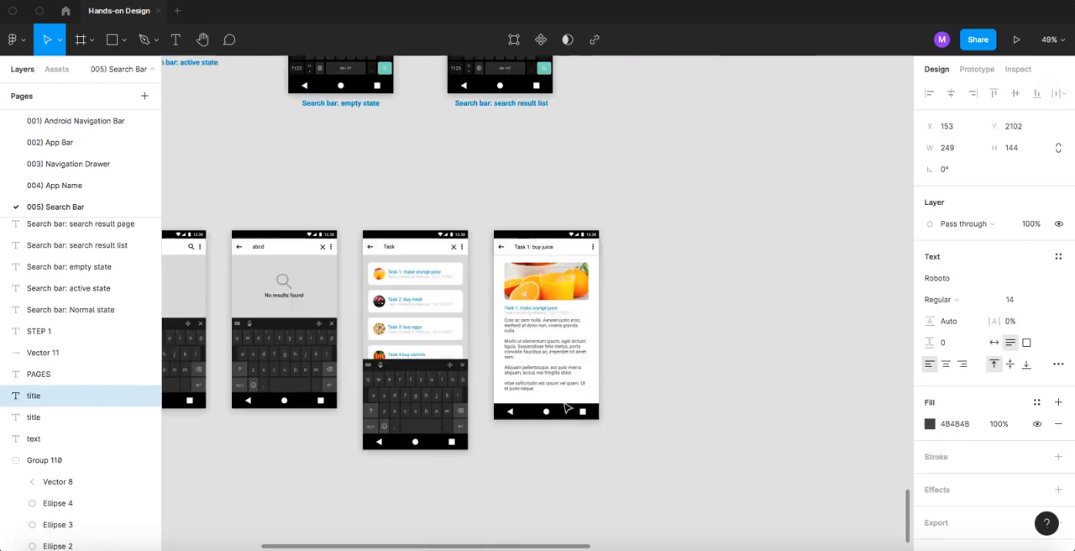
scroll(529, 298, "up", 8)
triple_click(523, 285)
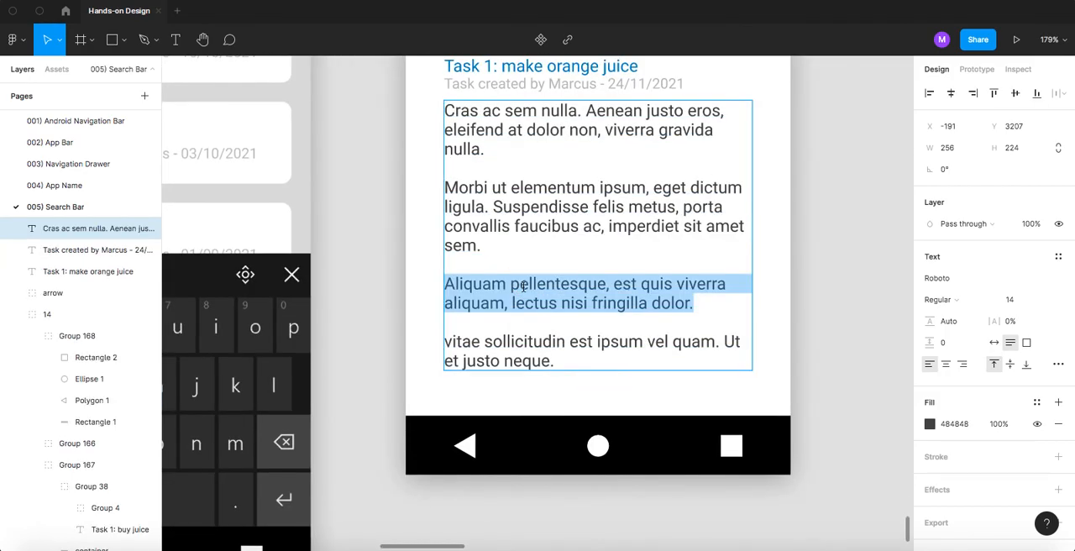
key("ctrl+a")
type("How orange juice is made step by step?  Rinse the oranges under water. Peel the oranges and slice them. Place the slices into the juicer. Drizzle some honey or add sugar. Grind until they become juicy. Sieve the juice over a mesh strainer. Pour the orange juice into tall glasses.")
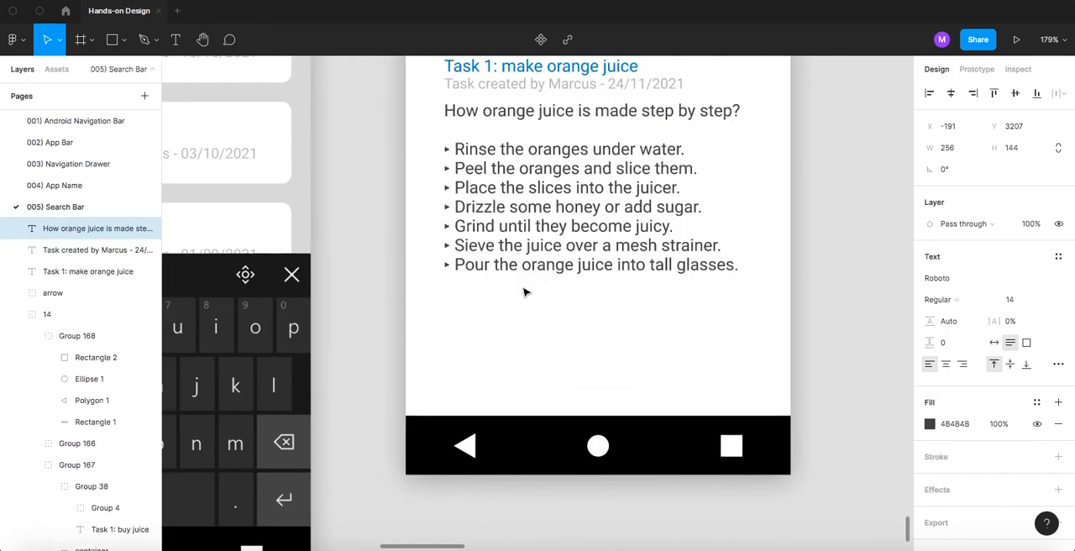
key("Escape")
left_click(823, 190)
- Shorten the detail screen's white background to a height of 448 so it ends just below the bullet list
scroll(571, 223, "down", 2)
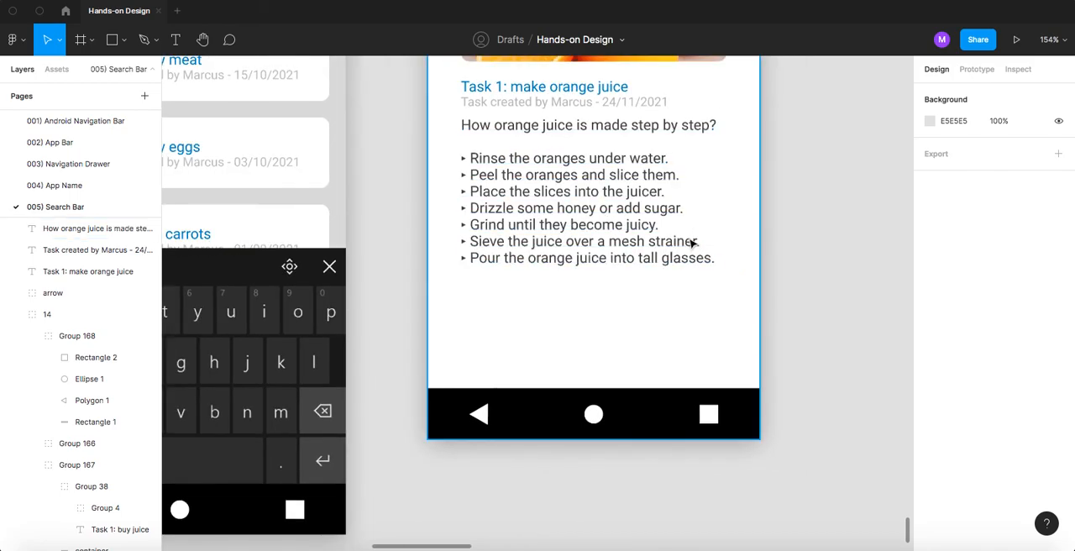
scroll(691, 228, "up", 2)
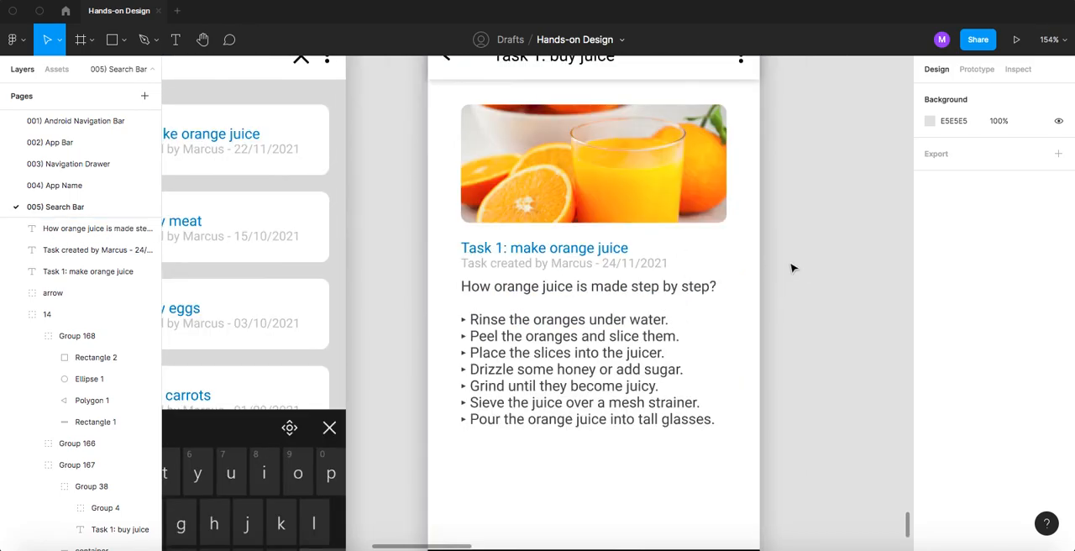
scroll(714, 353, "down", 2)
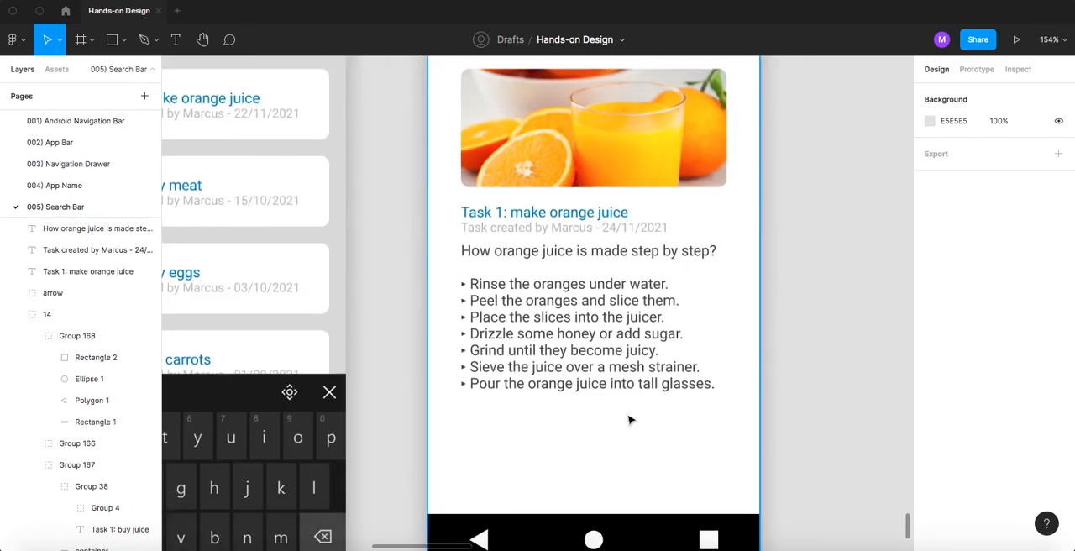
left_click(613, 430)
scroll(593, 434, "down", 3)
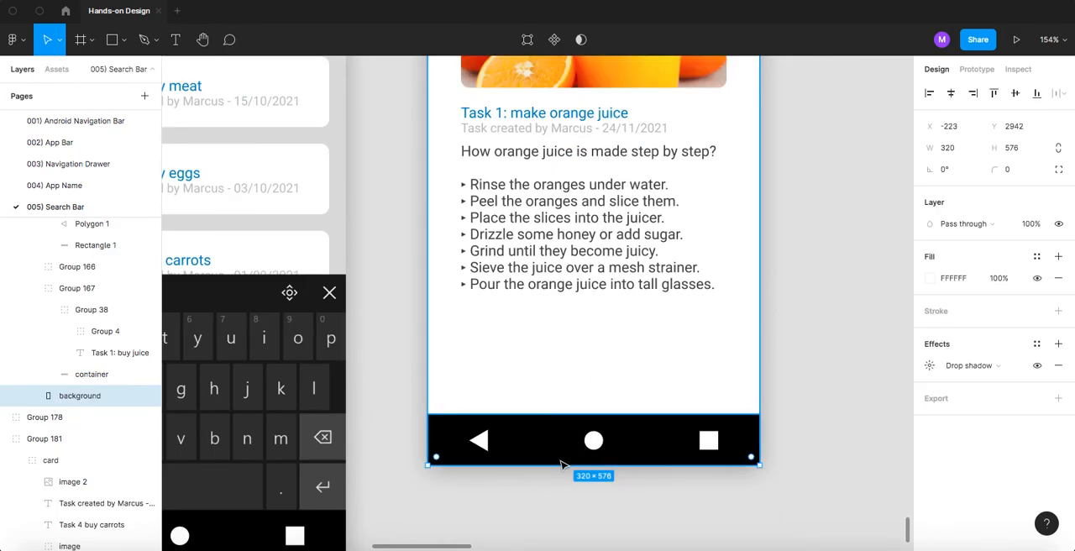
left_click_drag(554, 467, 565, 340)
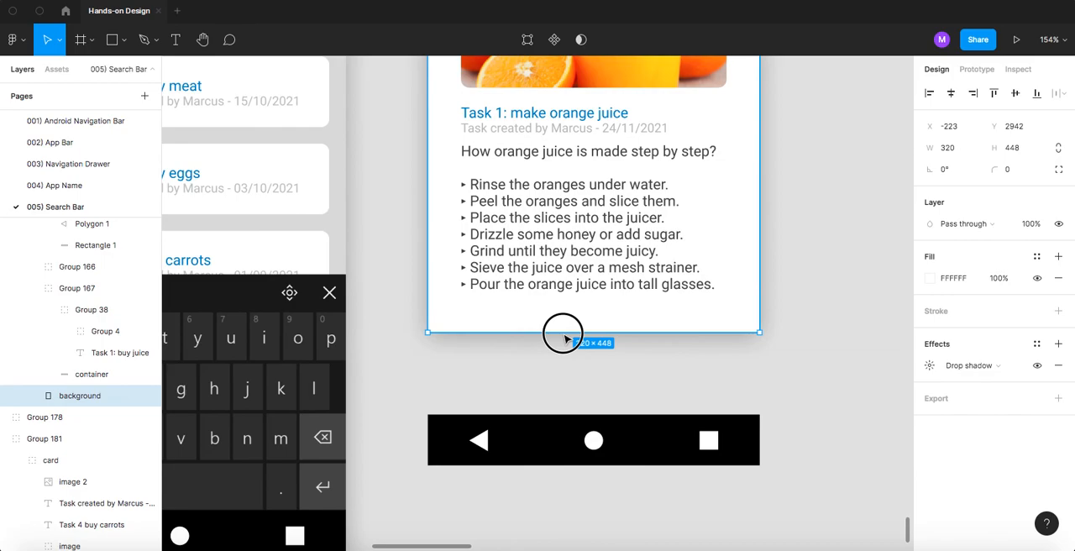
- Move the detail screen's black Android navigation bar up to the lower edge of the shortened background, then deselect it
left_click(529, 390)
left_click(512, 437)
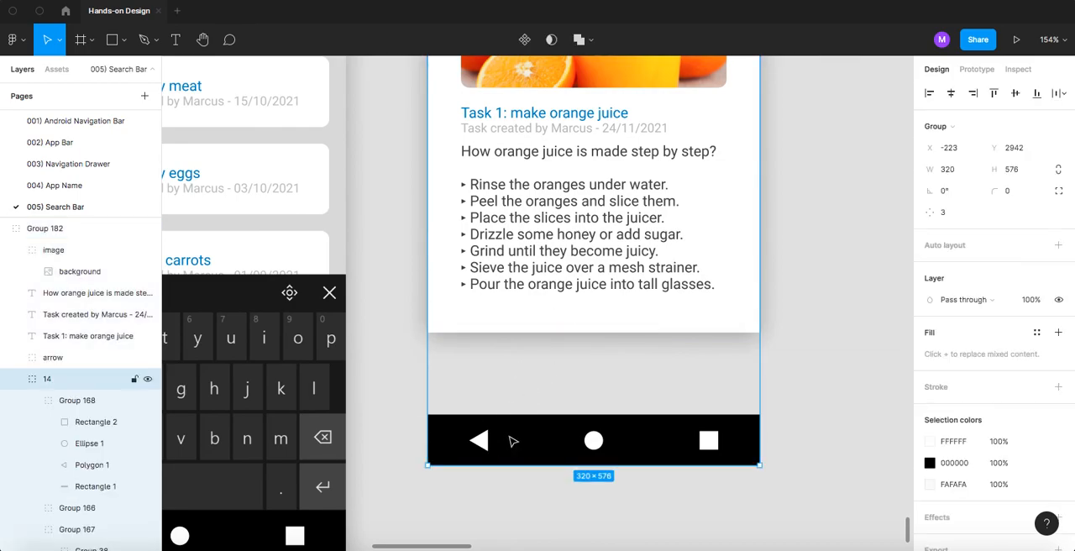
double_click(514, 441)
left_click_drag(513, 441, 514, 359)
scroll(514, 360, "down", 10)
left_click(623, 280)
- Review the row of recreated search bar screens, from the Alerts screen through to the task detail screen
left_click_drag(280, 303, 508, 287)
scroll(494, 290, "down", 1)
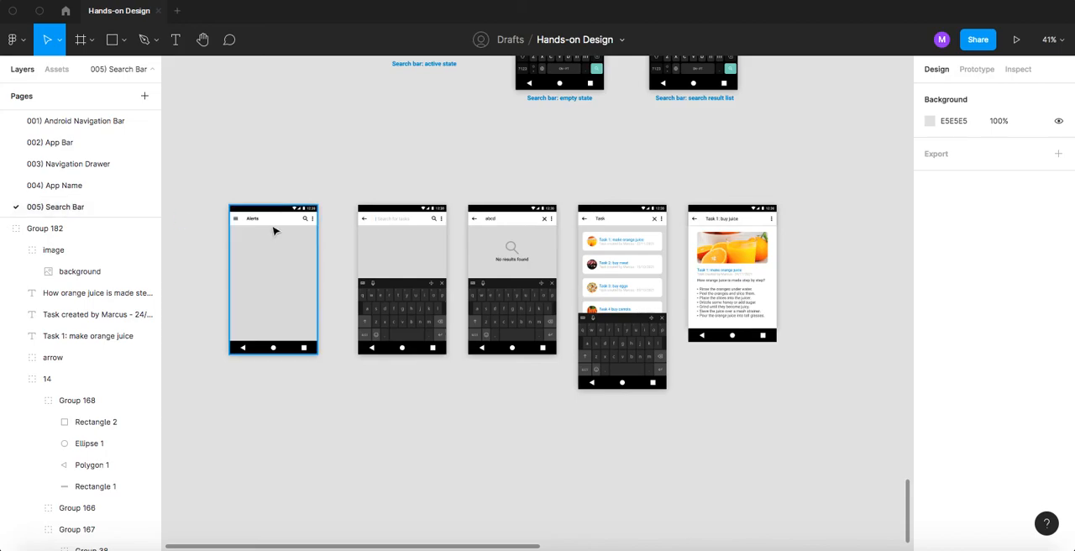
scroll(274, 231, "up", 5)
scroll(314, 233, "left", 3)
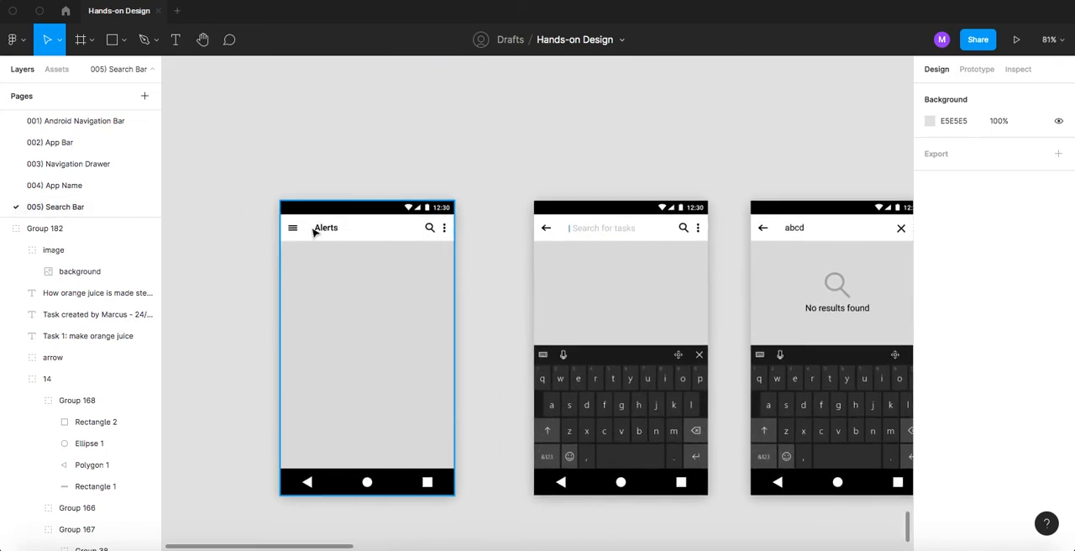
scroll(314, 233, "up", 3)
scroll(461, 296, "right", 3)
scroll(461, 295, "right", 5)
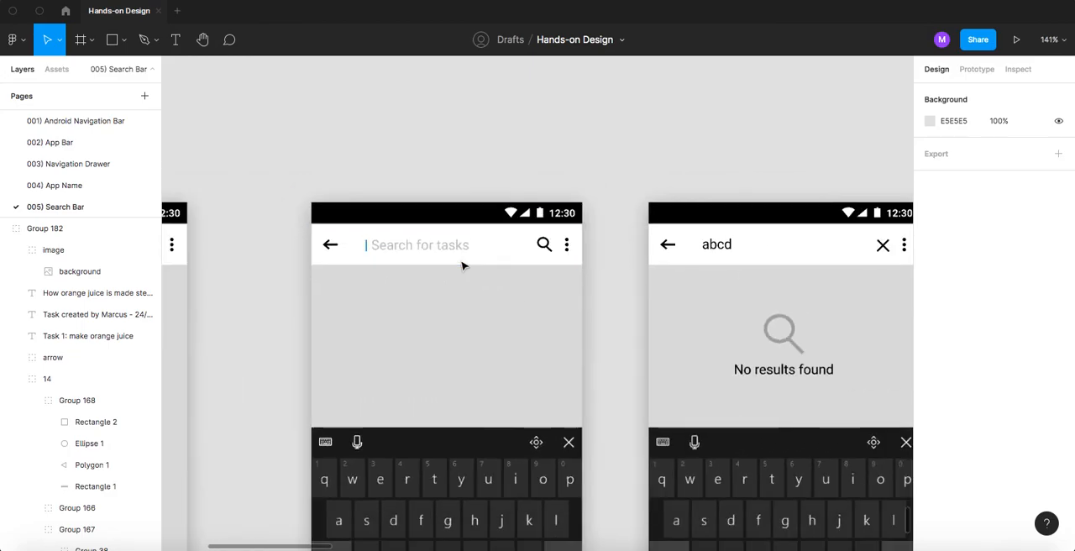
left_click_drag(804, 262, 430, 265)
scroll(560, 269, "down", 4)
scroll(561, 269, "down", 3)
left_click_drag(734, 287, 632, 256)
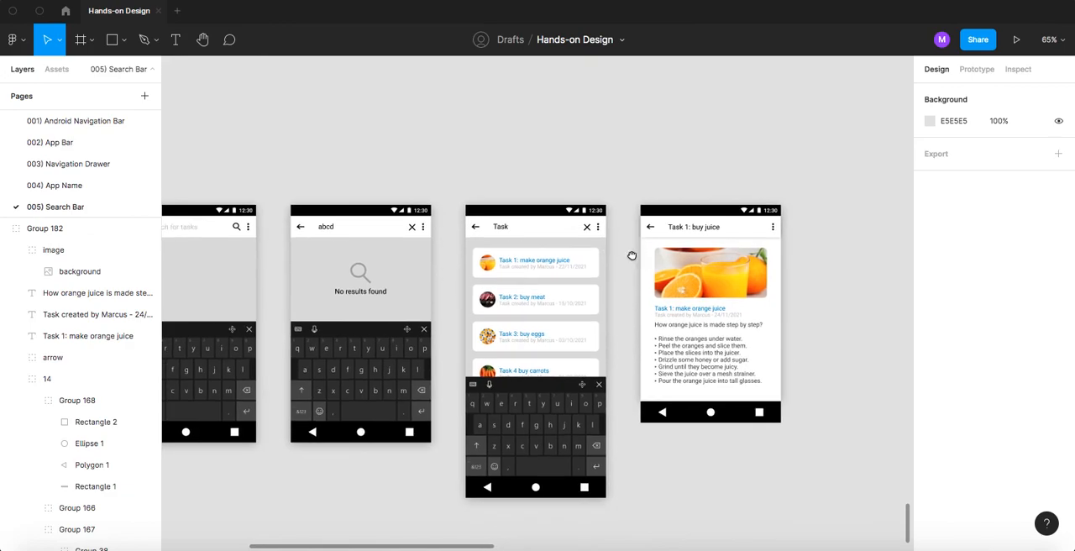
- Hide the interface to view all five recreated screens together, then show it again
key("ctrl+backslash")
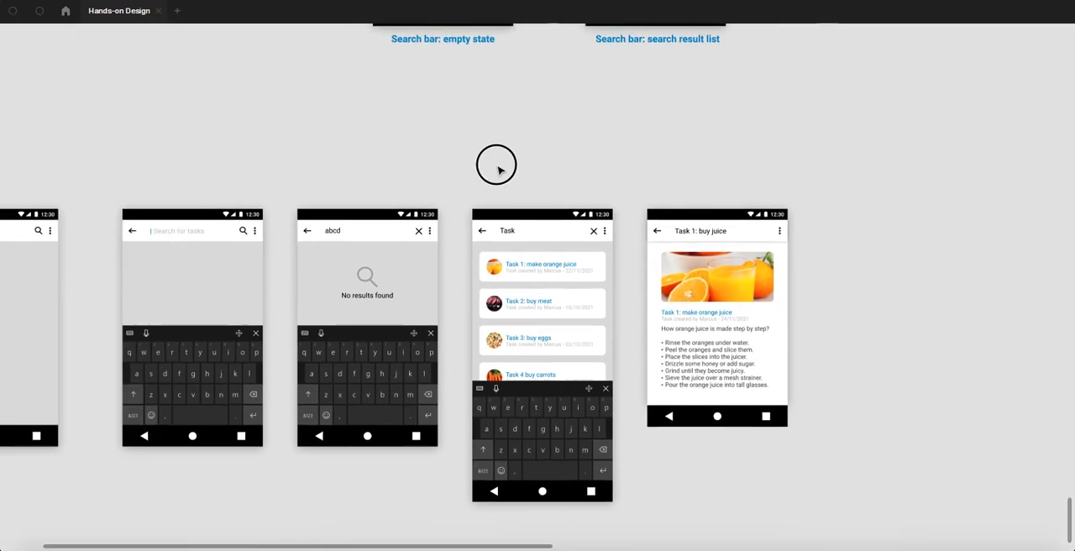
scroll(471, 163, "left", 5)
left_click_drag(468, 153, 469, 151)
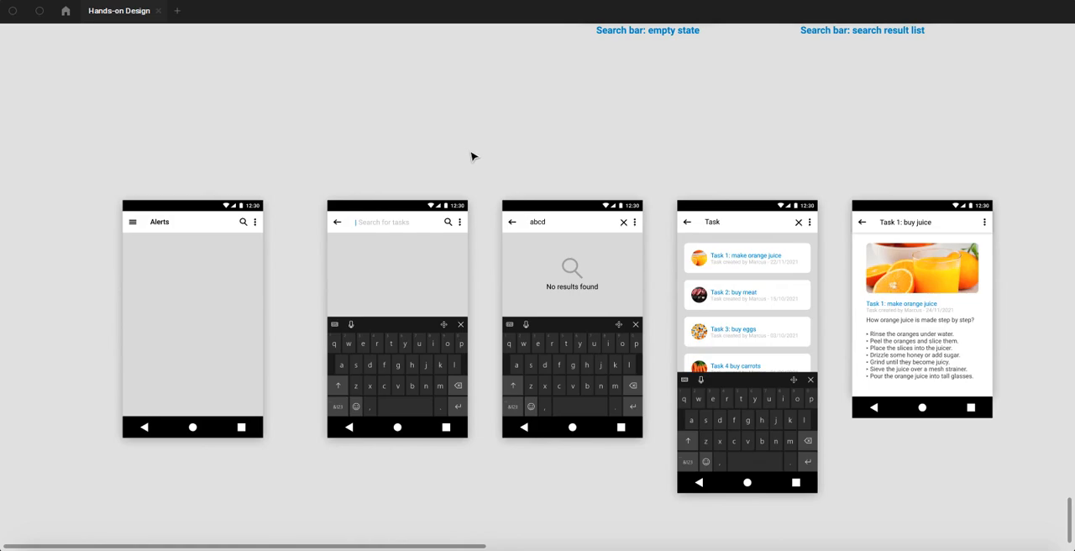
key("ctrl+backslash")
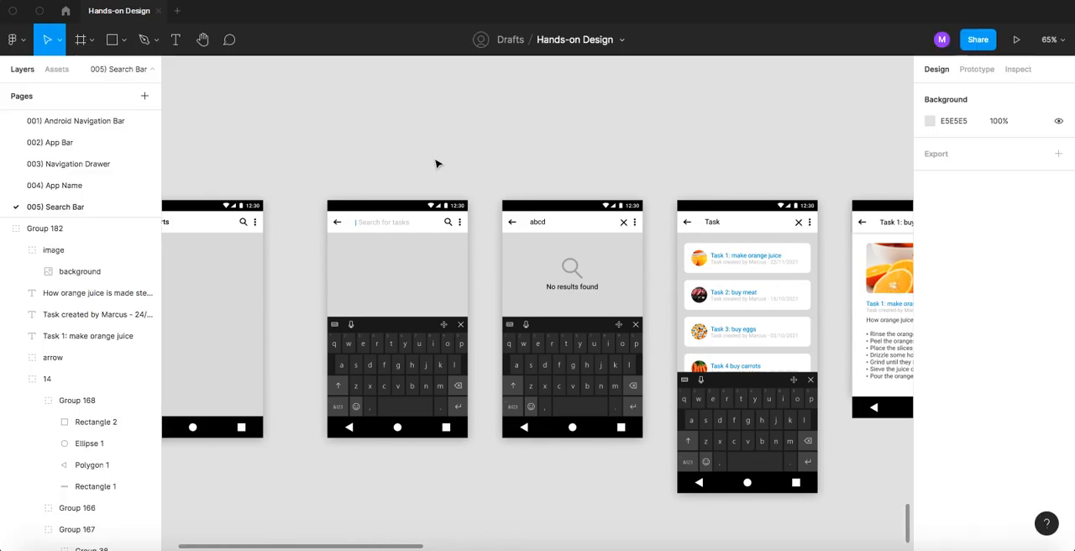
- Open the 004) App Name page and bring its whole row of screens into view
left_click(76, 186)
scroll(529, 223, "down", 6)
scroll(528, 222, "down", 4)
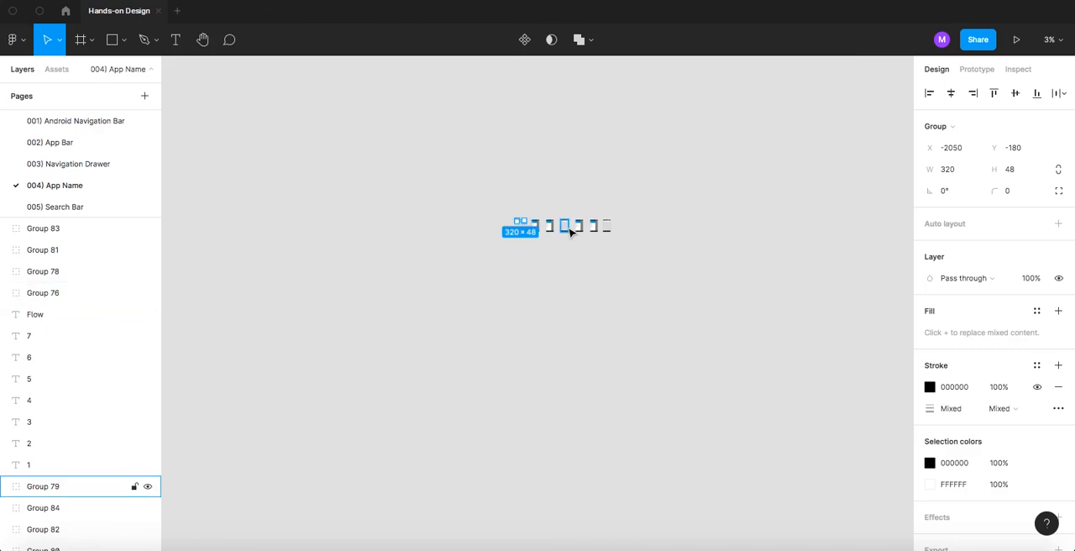
- Look closer at the row of App Name flow screens, and open the 003) Navigation Drawer page to view its drawer and spacing screens
scroll(578, 225, "up", 6)
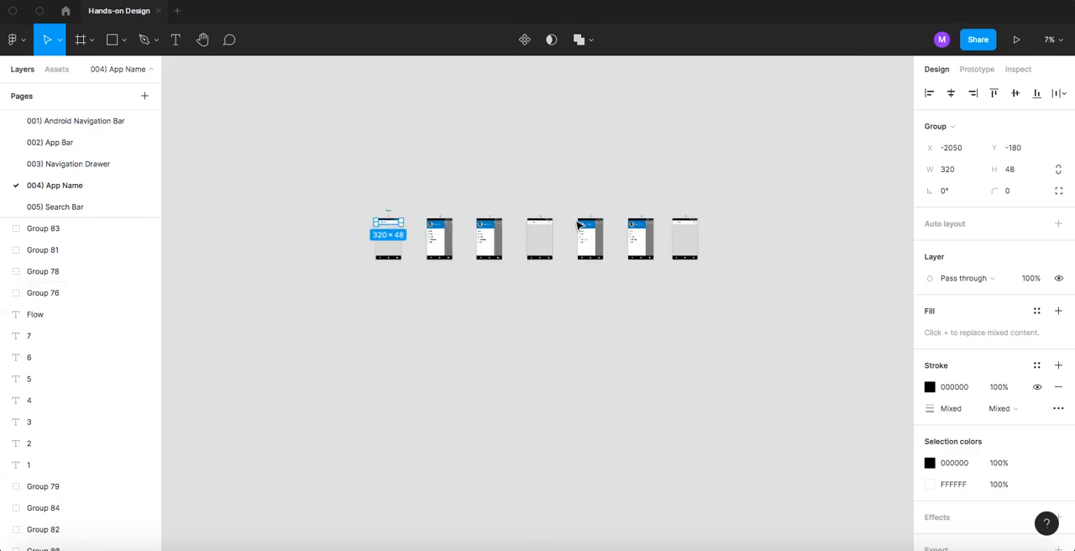
scroll(578, 225, "up", 1)
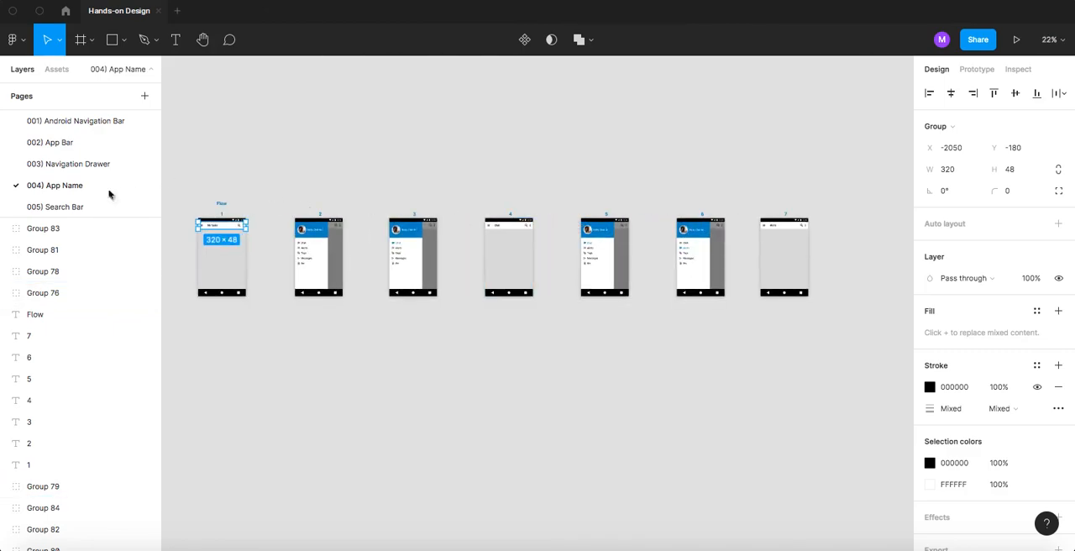
left_click(87, 165)
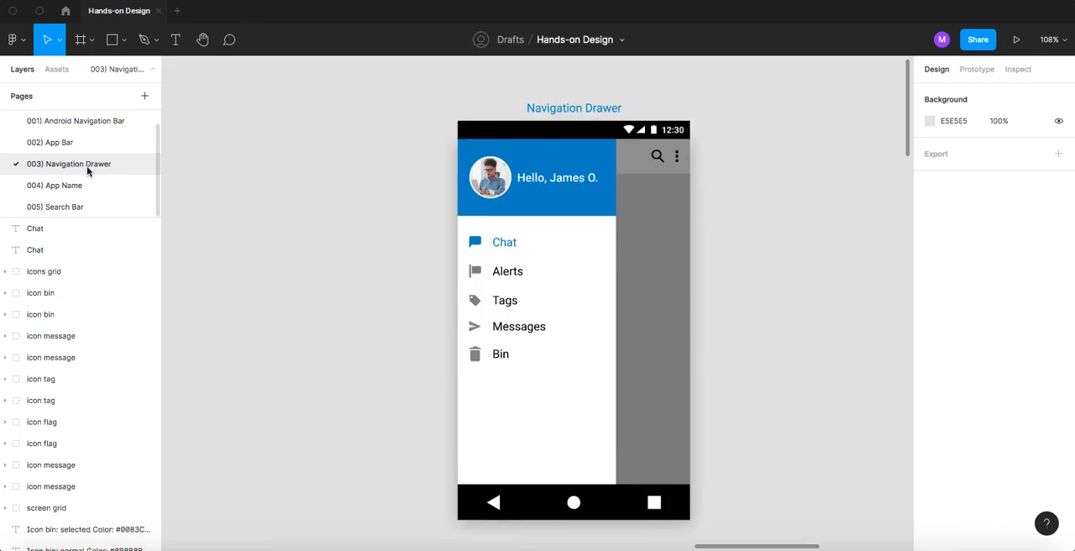
scroll(559, 302, "down", 3)
scroll(670, 290, "down", 5)
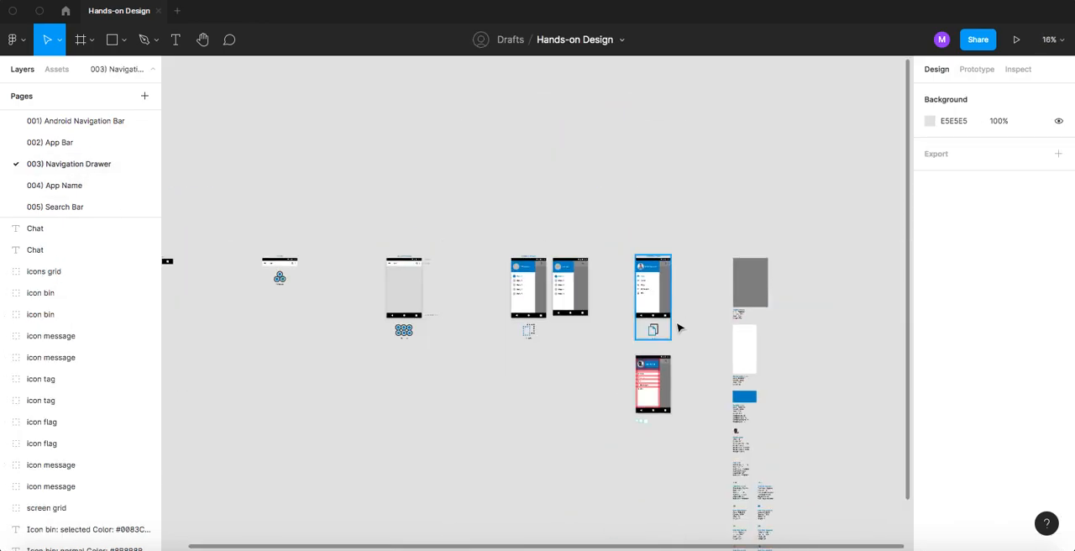
left_click_drag(684, 362, 479, 270)
scroll(475, 273, "up", 5)
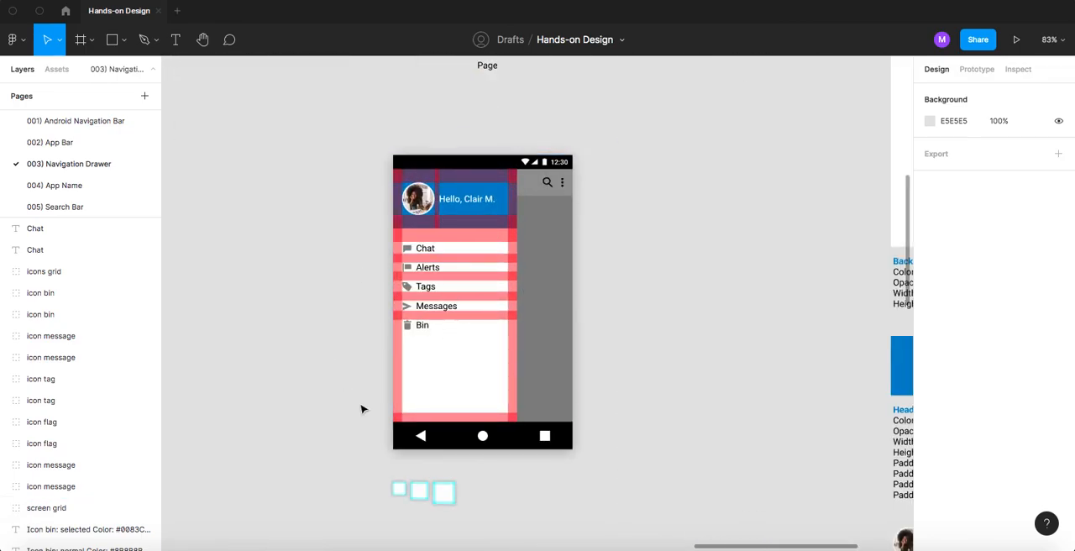
scroll(566, 351, "down", 3)
left_click_drag(650, 347, 452, 444)
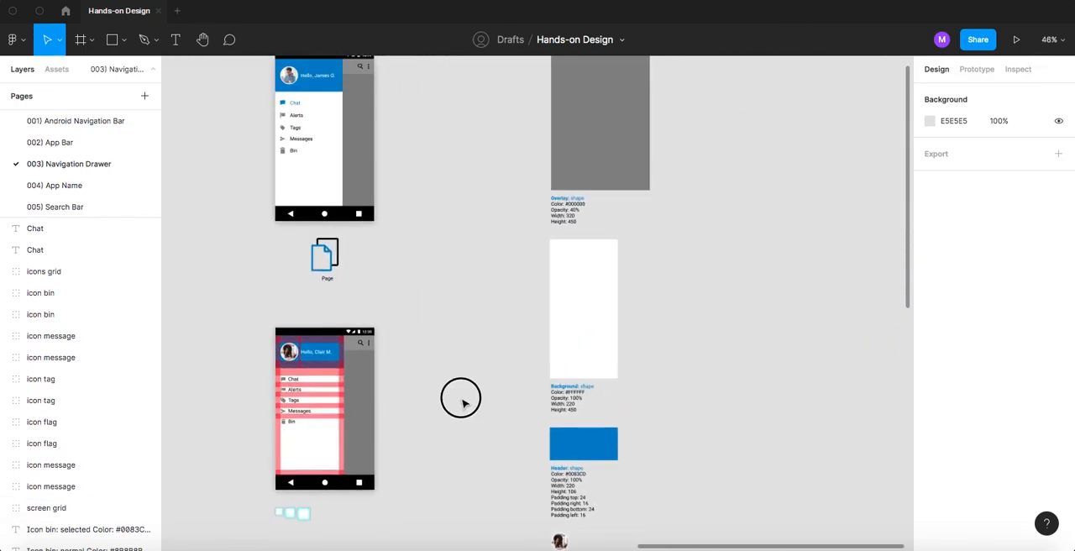
- Examine the navigation drawer specifications, from the overlay, background and header shapes through the photo and texts to the bin icons
left_click_drag(463, 401, 387, 550)
left_click_drag(471, 267, 480, 208)
scroll(504, 310, "up", 1)
scroll(504, 310, "up", 3)
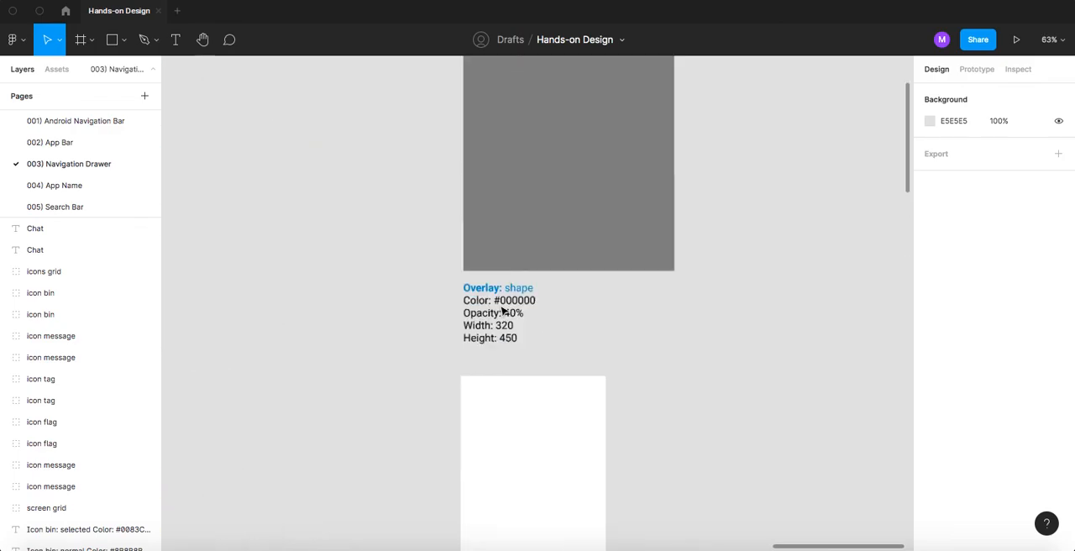
scroll(506, 350, "down", 5)
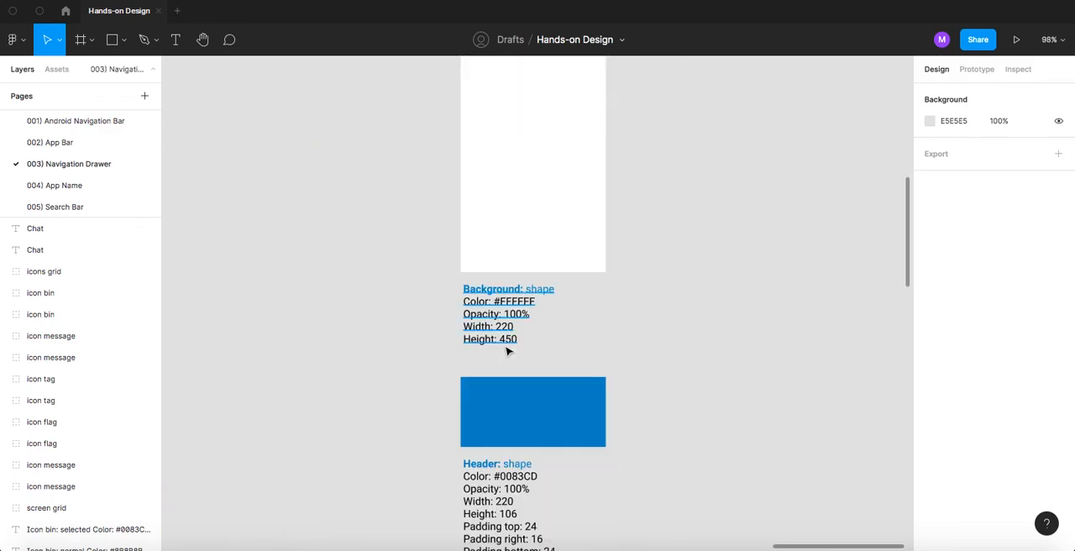
scroll(506, 350, "down", 4)
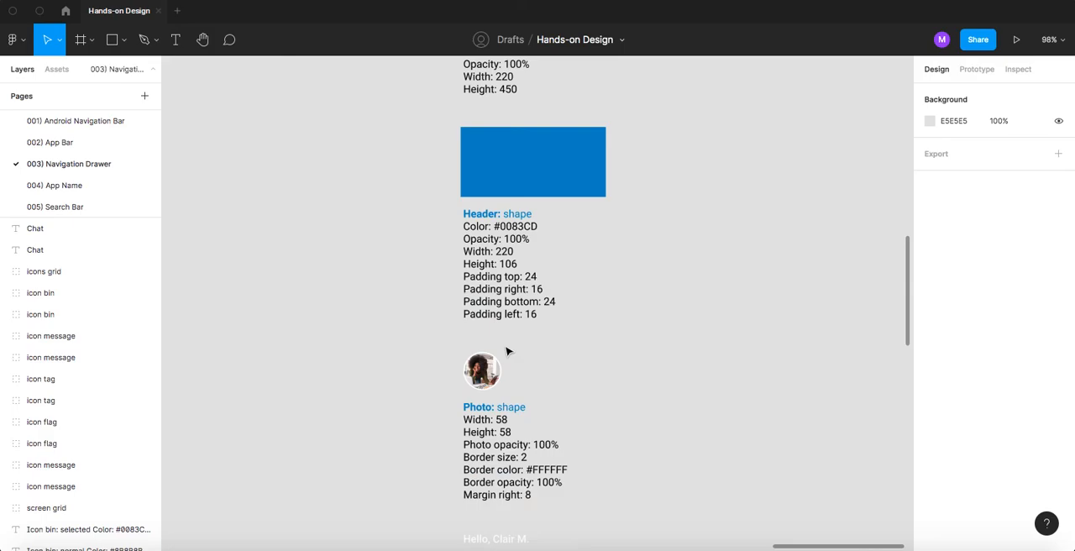
scroll(507, 351, "down", 11)
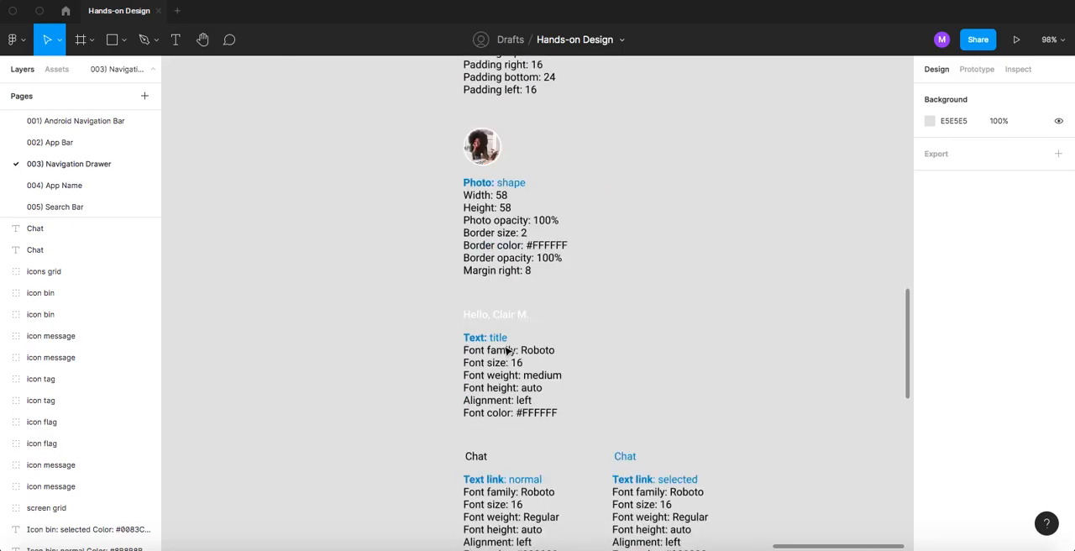
scroll(507, 350, "down", 5)
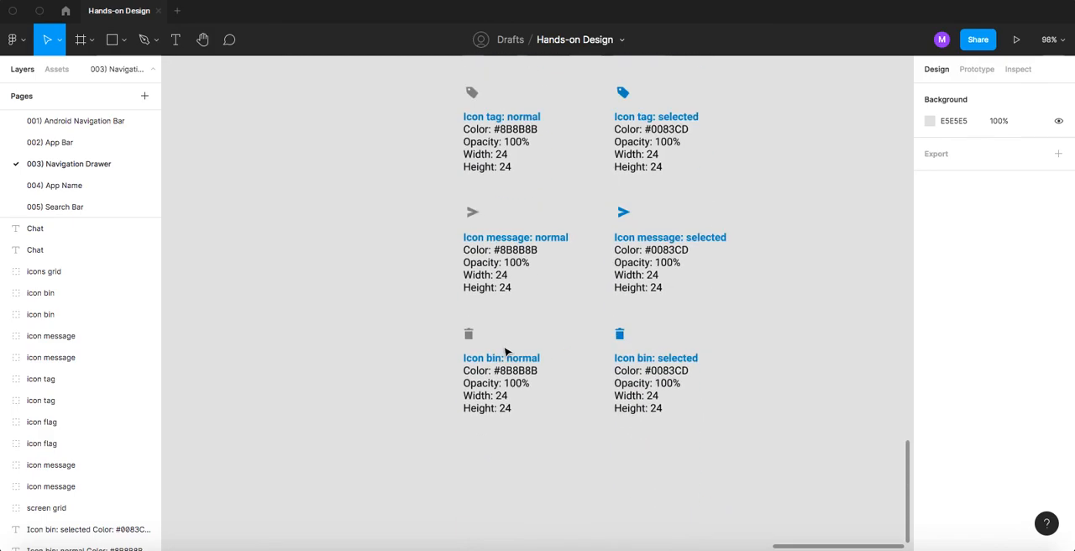
scroll(507, 350, "down", 2)
scroll(509, 312, "up", 3)
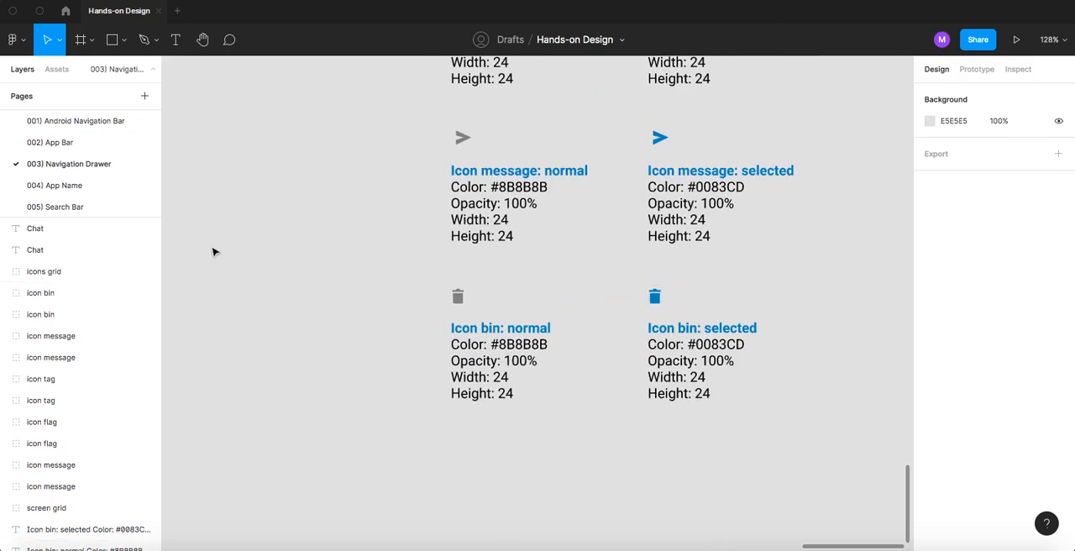
- Return to the 005) Search Bar page, hide the interface and frame the five recreated screens together
scroll(428, 304, "down", 5)
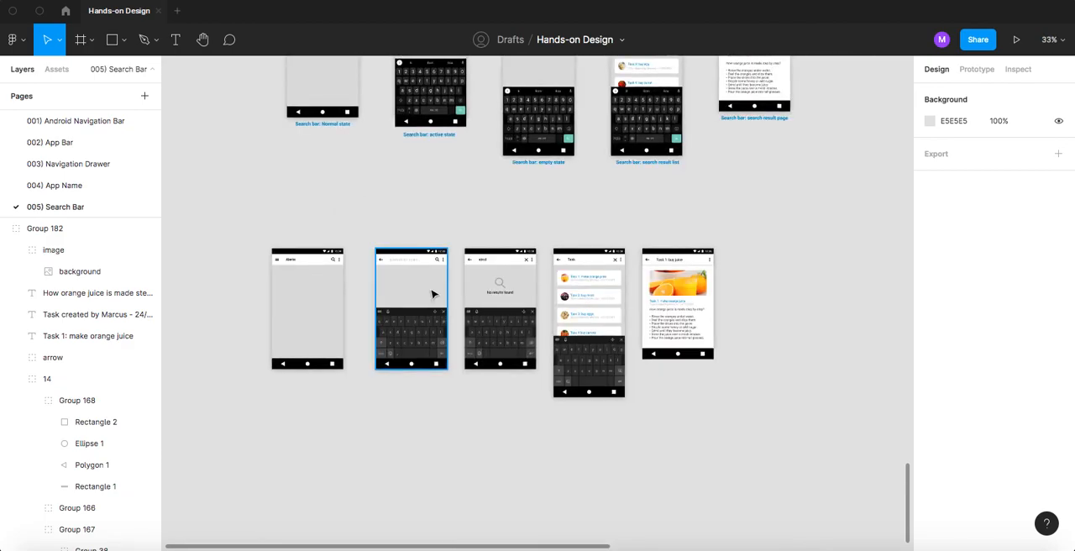
key("ctrl+backslash")
scroll(415, 288, "up", 5)
scroll(414, 289, "up", 1)
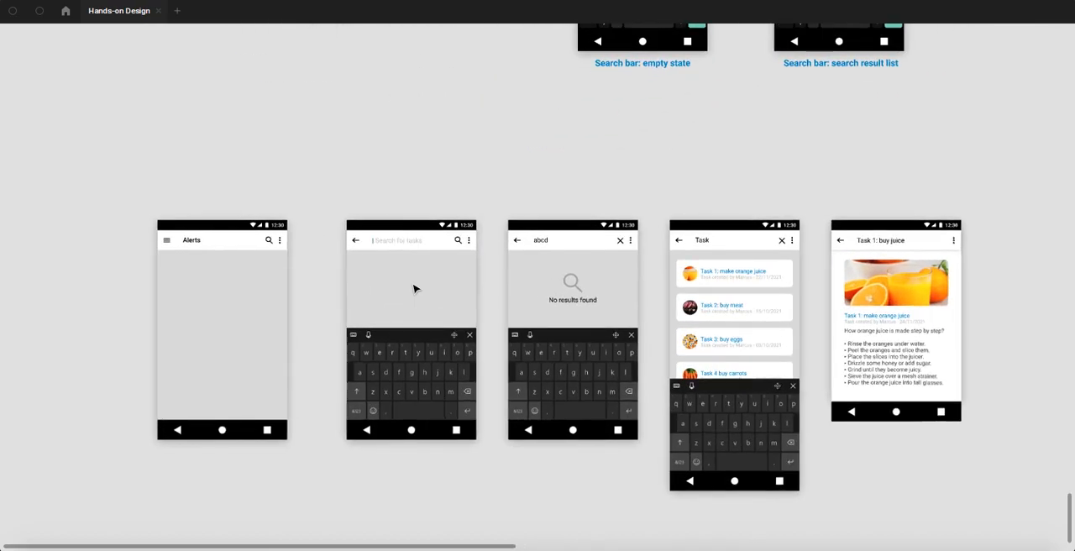
scroll(413, 289, "up", 1)
key("space")
left_click_drag(412, 310, 358, 282)
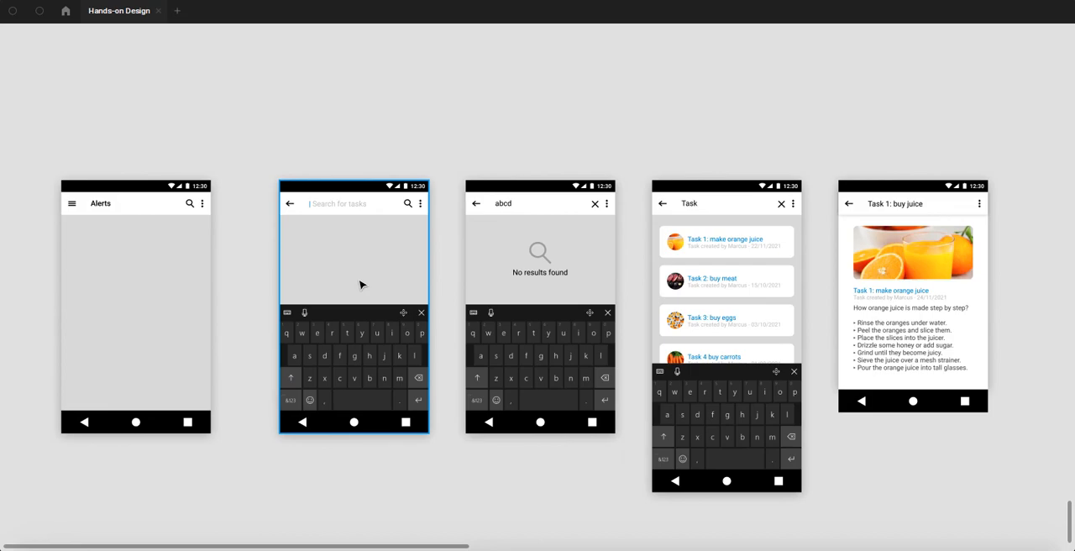
scroll(360, 282, "down", 1)
key("space")
left_click_drag(380, 319, 399, 293)
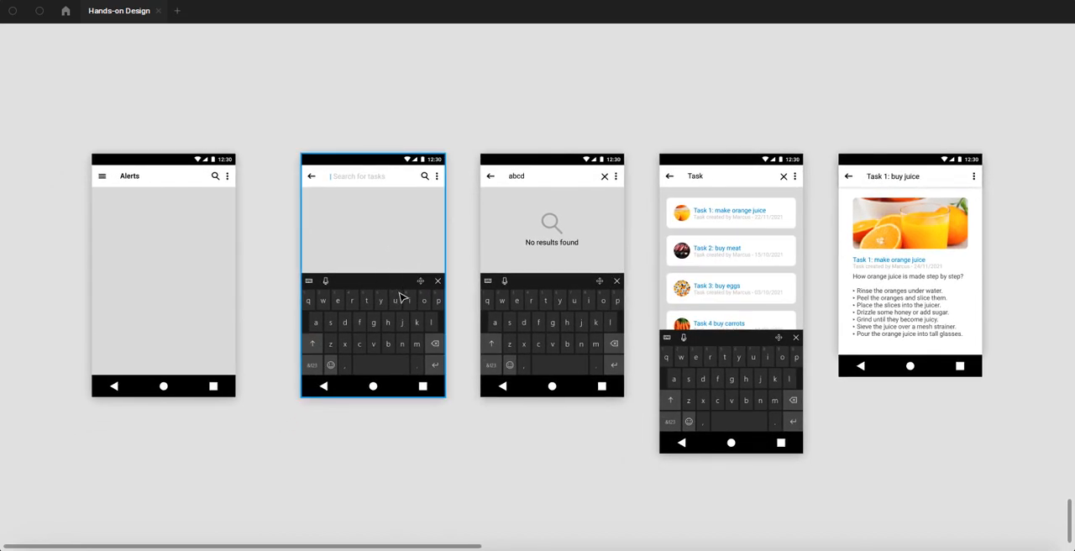
scroll(399, 292, "up", 1)
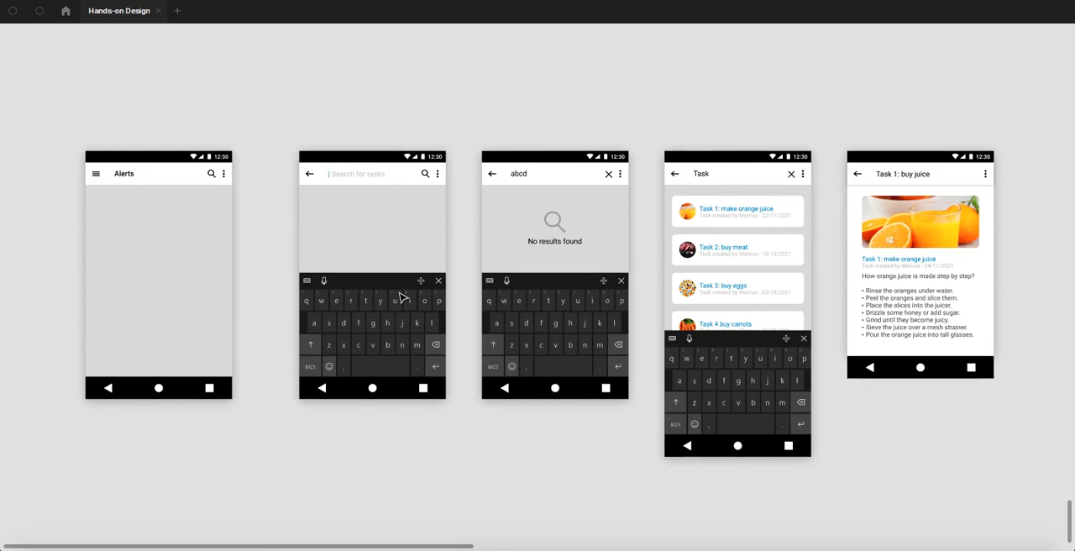